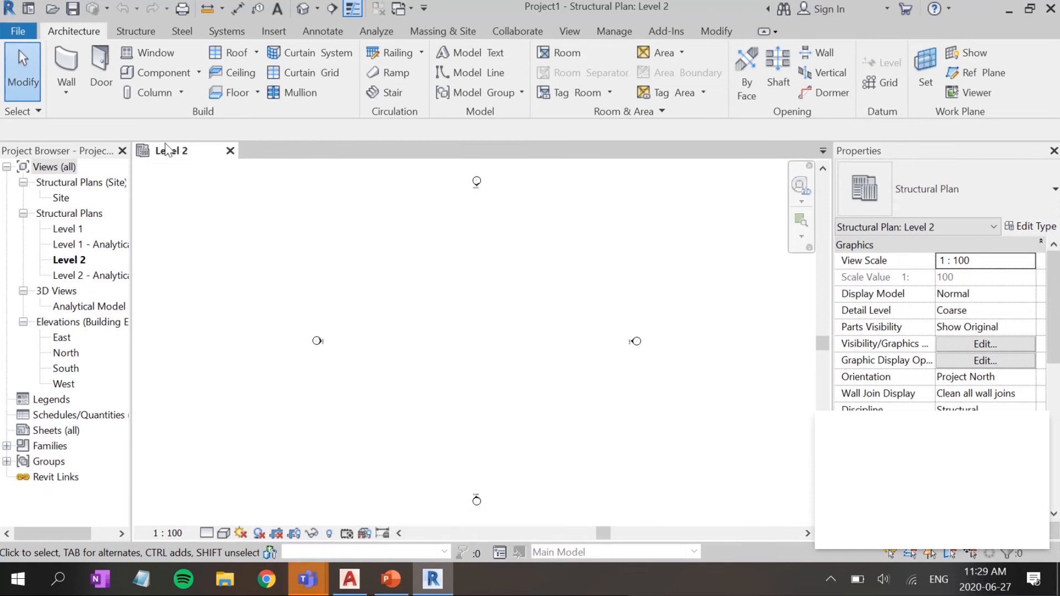
Step: Delete the Level 1 - Analytical and Level 2 - Analytical structural plan views from the project
right_click(101, 245)
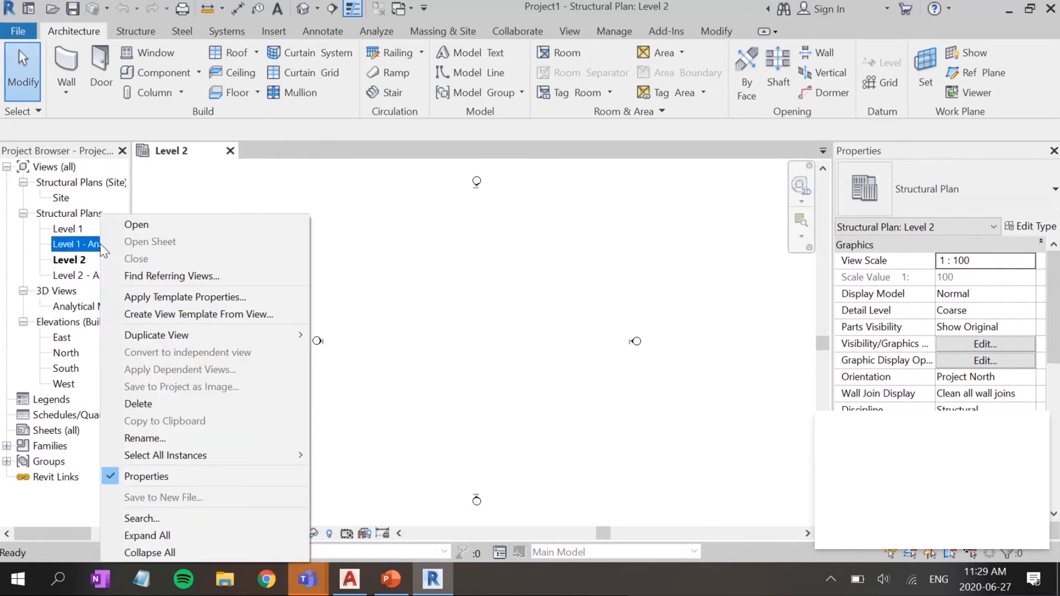
left_click(96, 245)
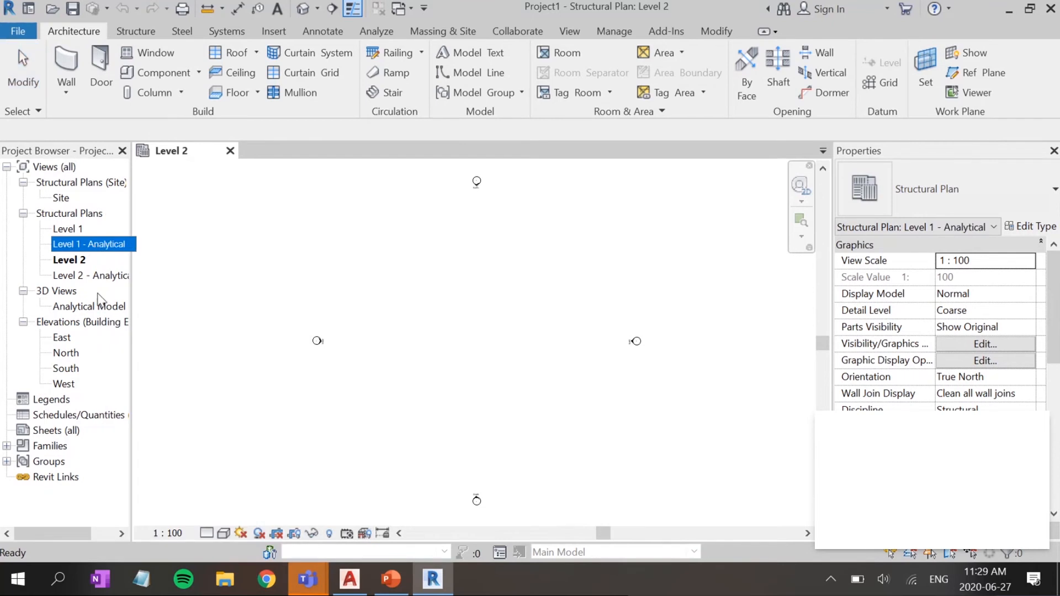
key("Delete")
left_click(100, 260)
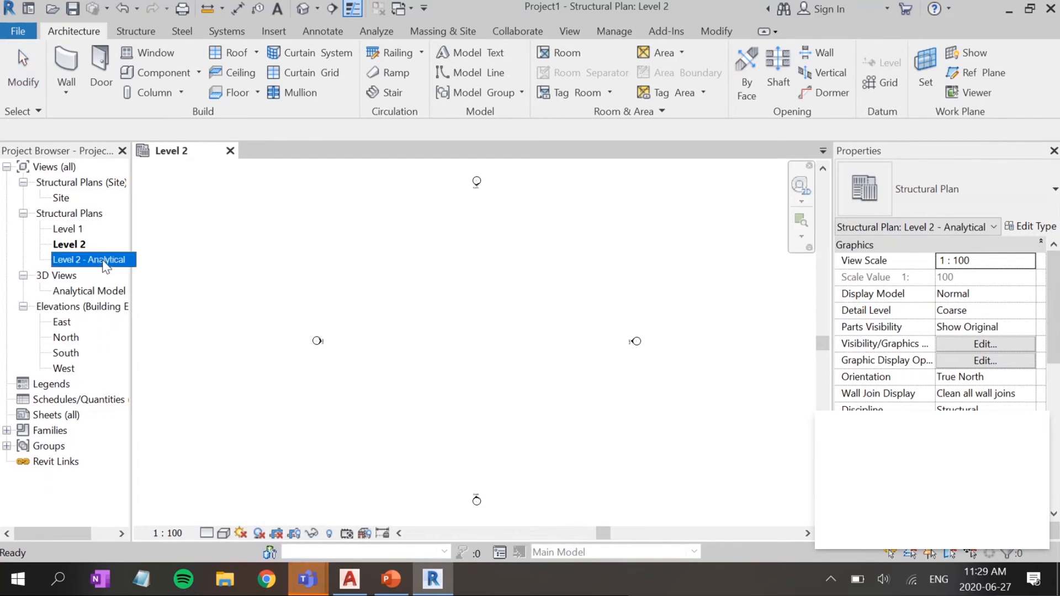
key("Delete")
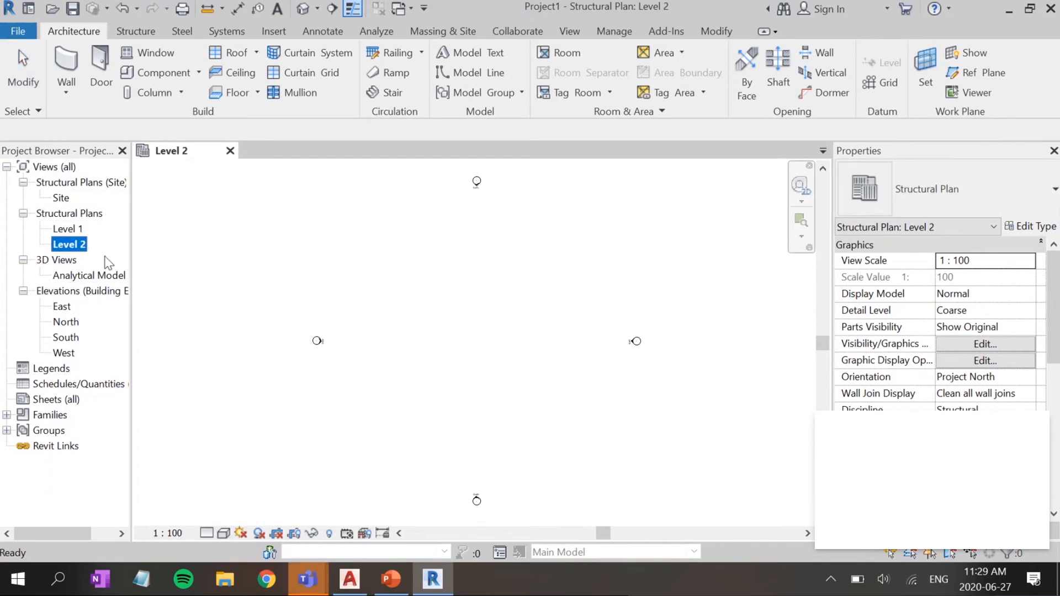
Step: Open the East elevation view showing the level lines
double_click(59, 308)
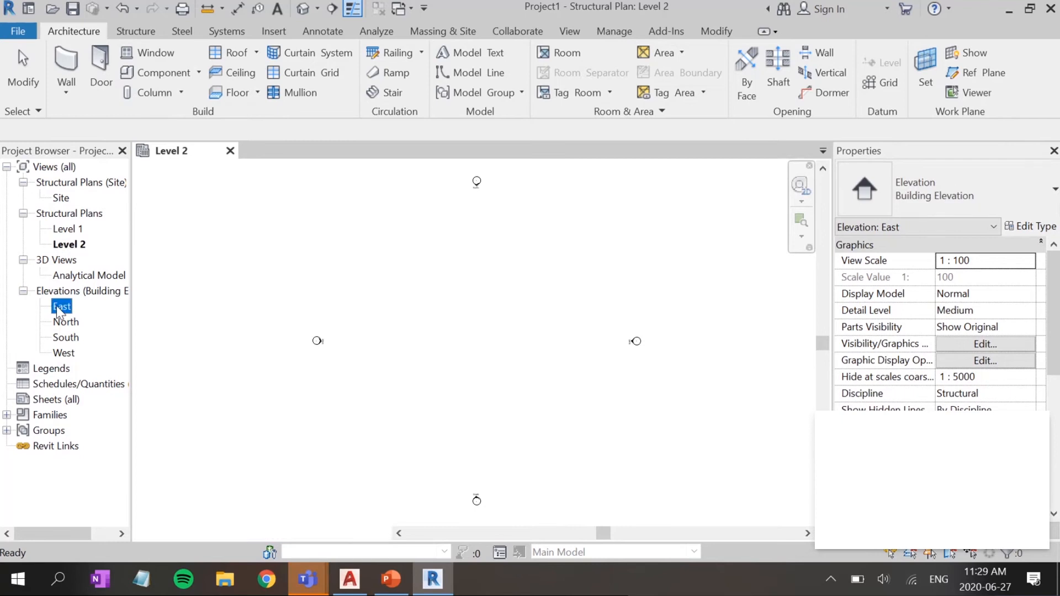
scroll(441, 332, "down", 5)
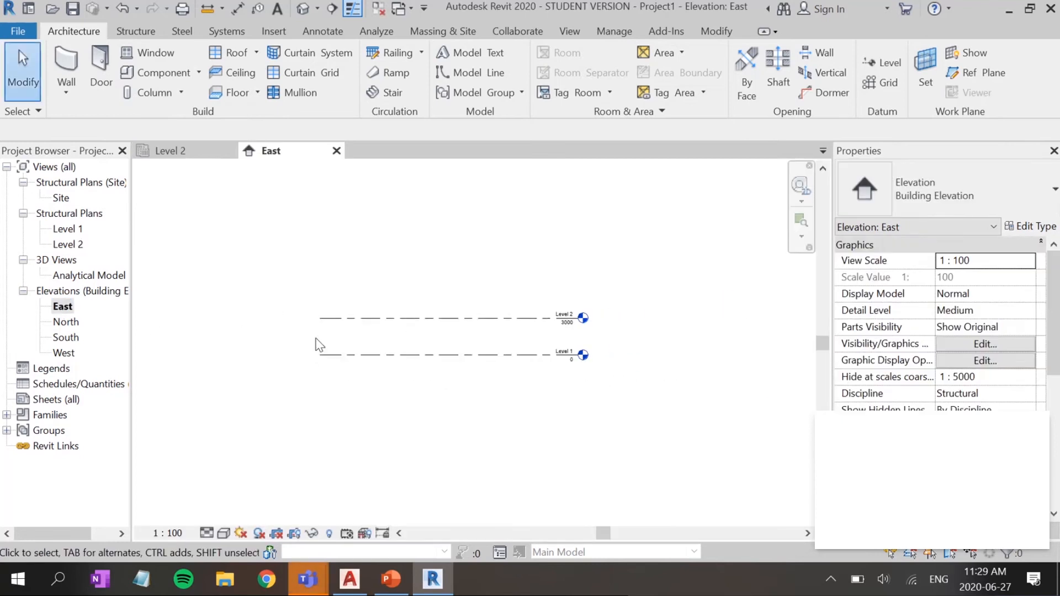
middle_click_drag(316, 339, 352, 343)
scroll(494, 329, "up", 1)
scroll(630, 332, "up", 1)
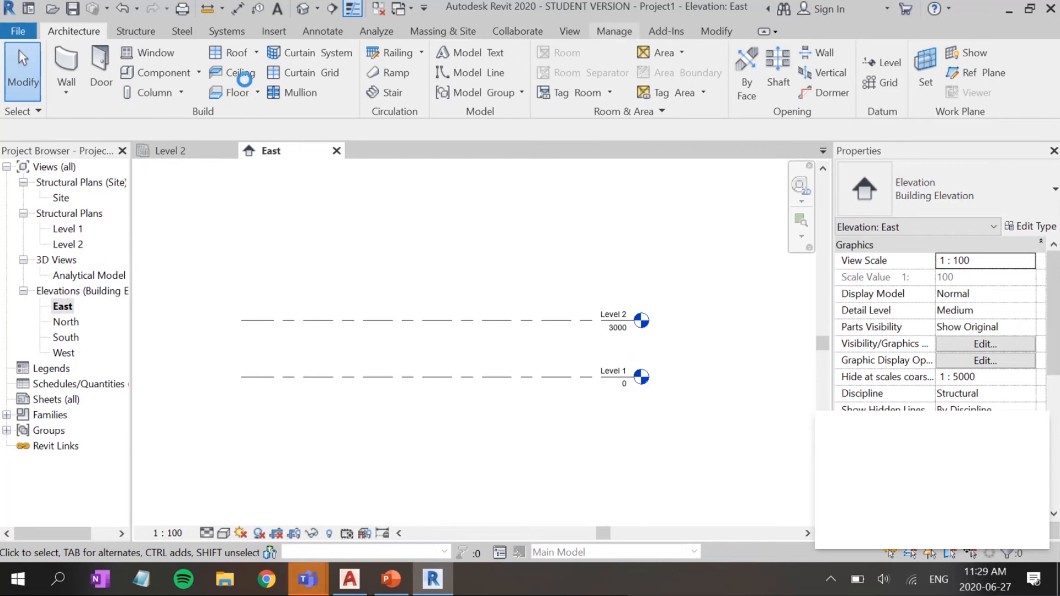
Step: Set the project's length units to decimal inches with rounding to 3 decimal places
left_click(145, 91)
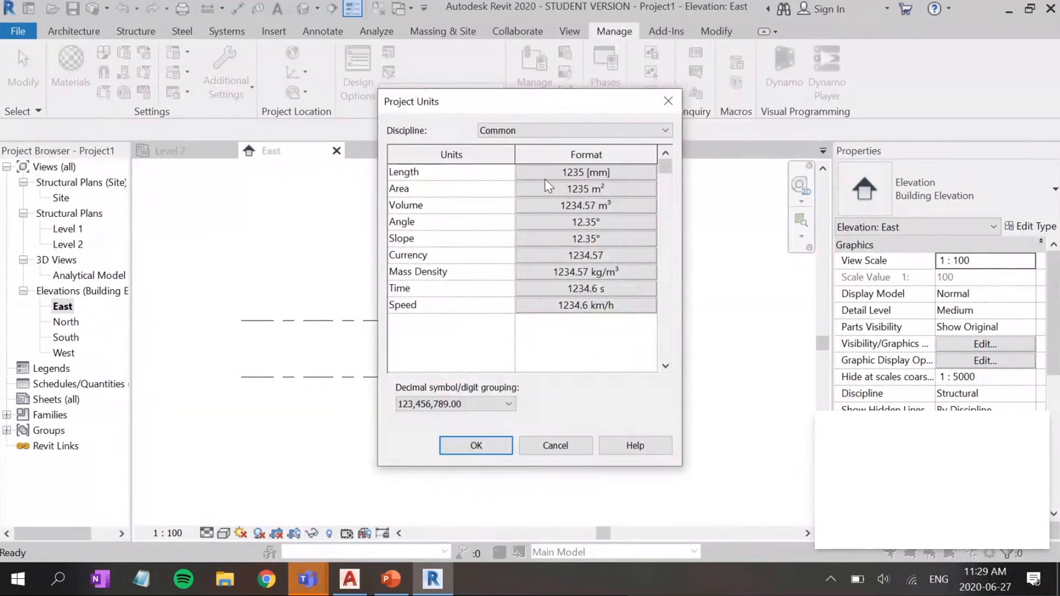
left_click(546, 173)
left_click(524, 197)
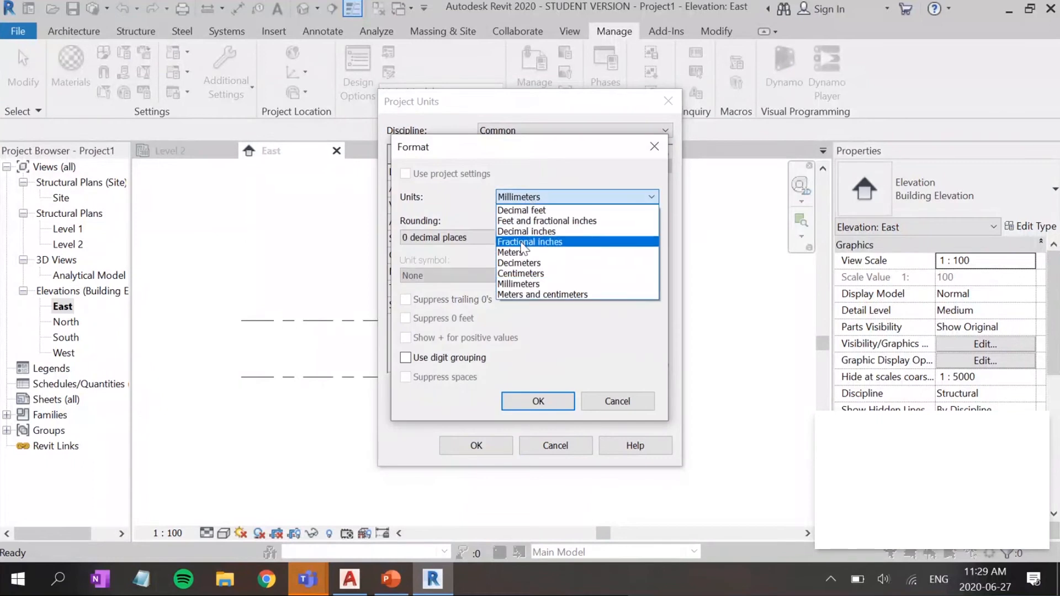
left_click(533, 230)
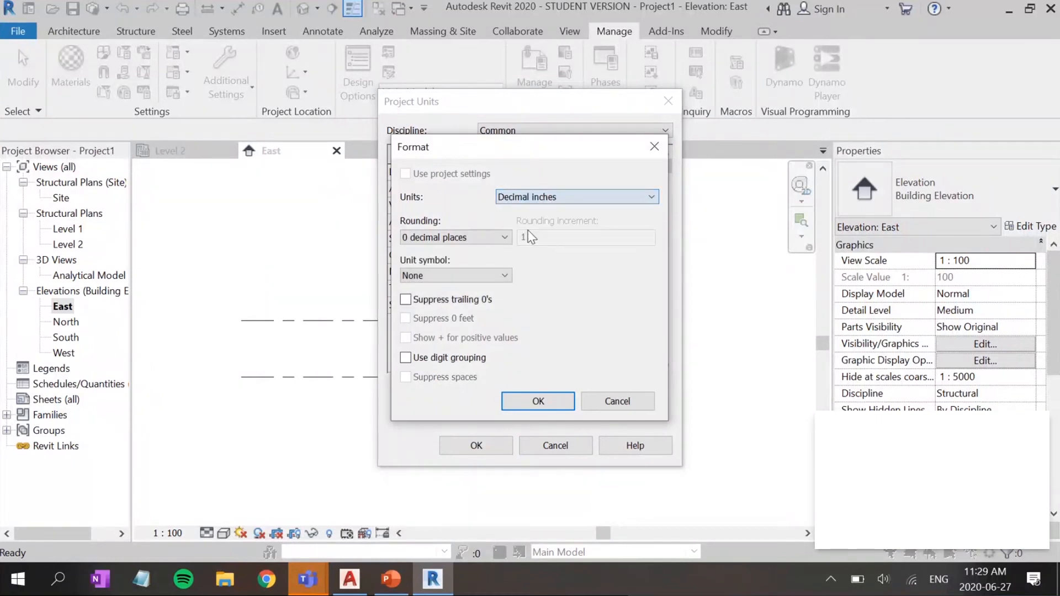
left_click(460, 237)
left_click(441, 317)
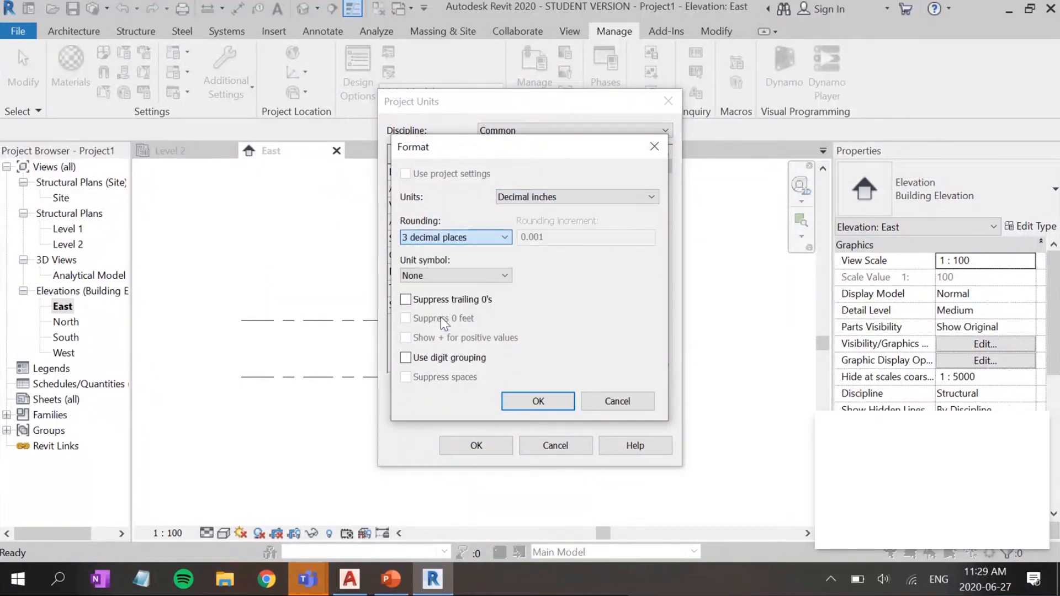
left_click(538, 401)
Step: Set the project's area units to square inches with 3 decimal places and apply the project units
left_click(551, 193)
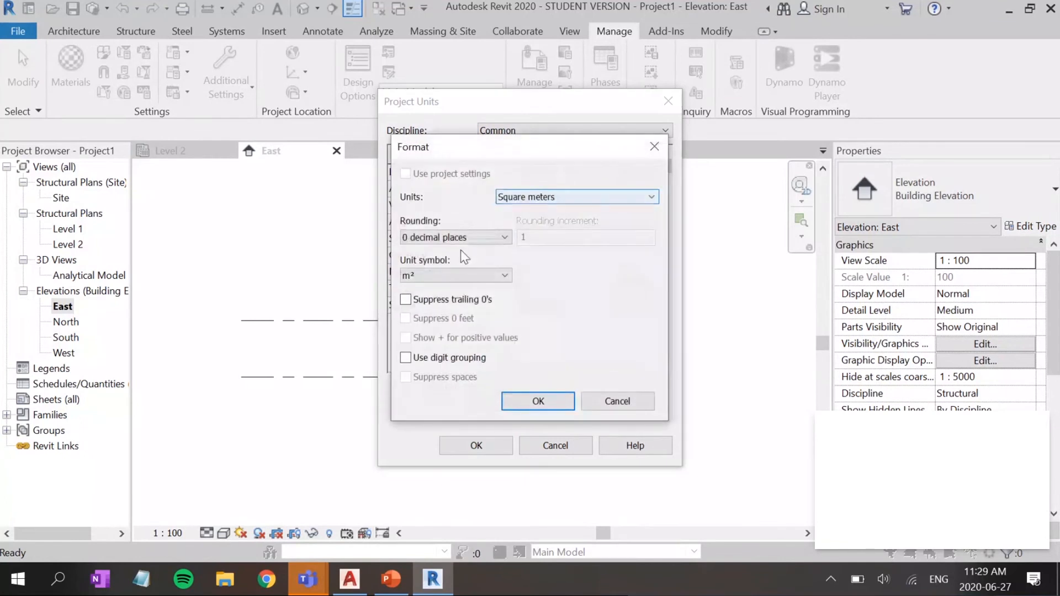
left_click(535, 197)
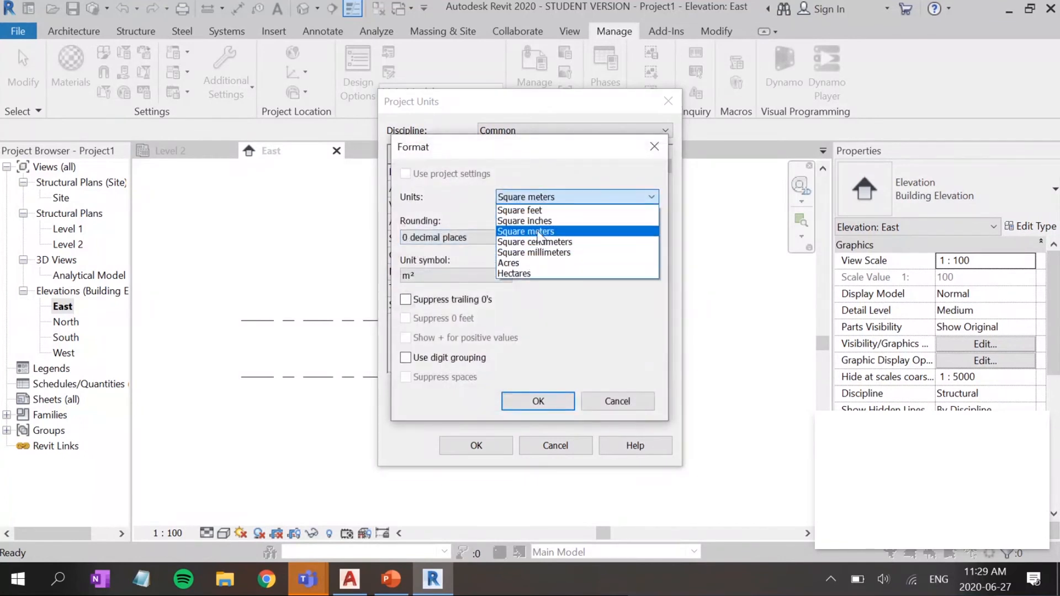
left_click(530, 221)
left_click(479, 238)
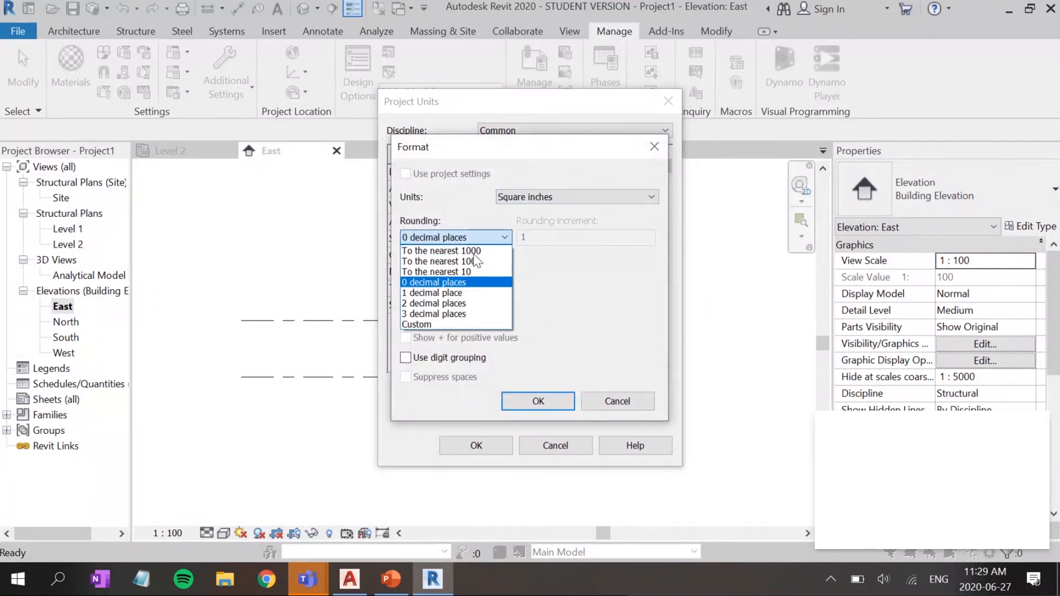
left_click(469, 314)
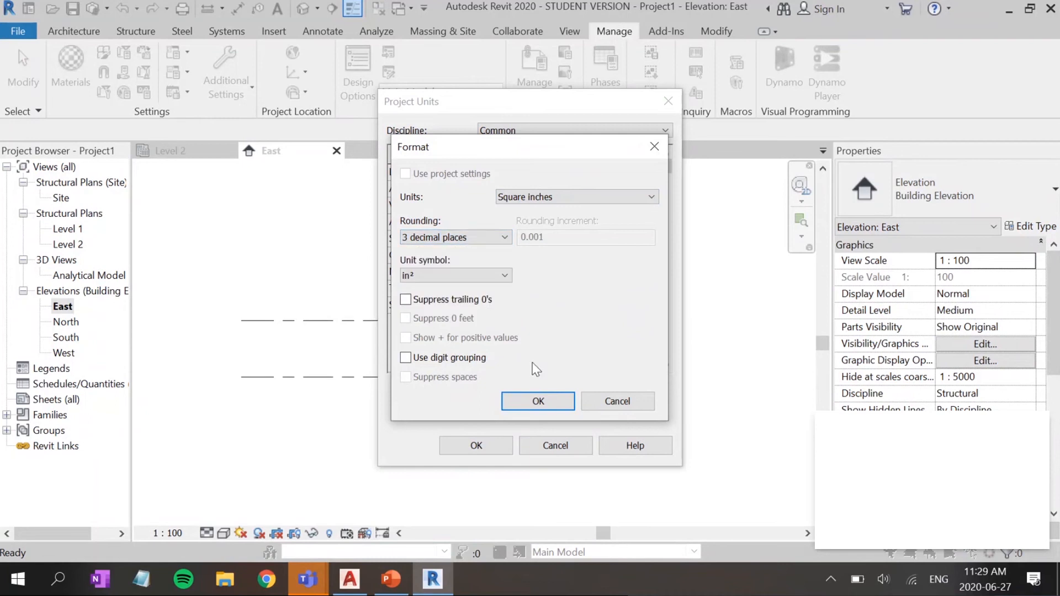
left_click(537, 402)
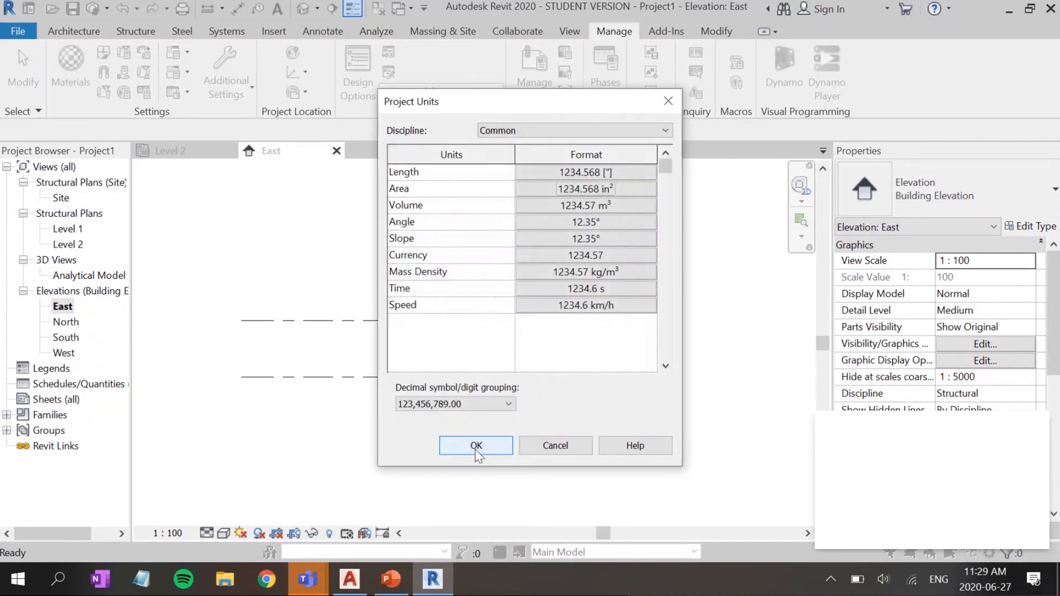
left_click(475, 448)
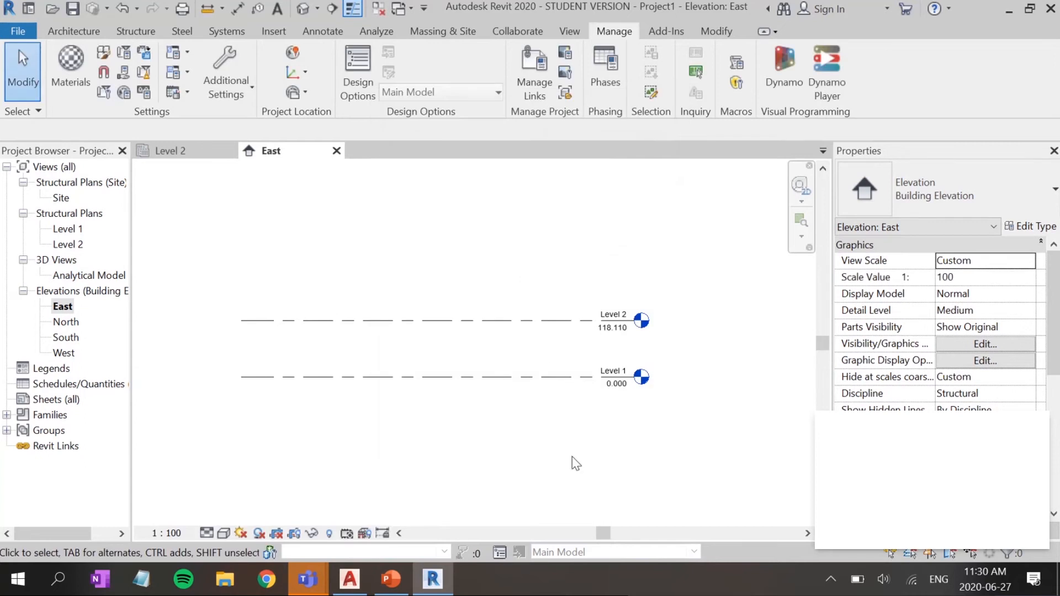
Step: Set the elevation of Level 2 to 6 inches
left_click(607, 330)
scroll(607, 331, "up", 3)
left_click(608, 347)
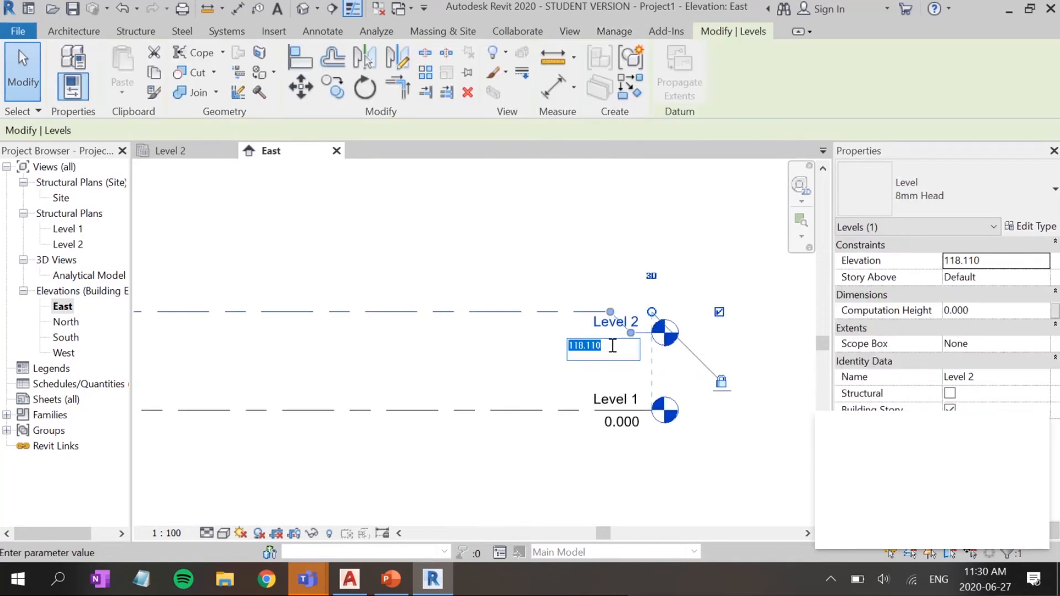
type("6")
key("Return")
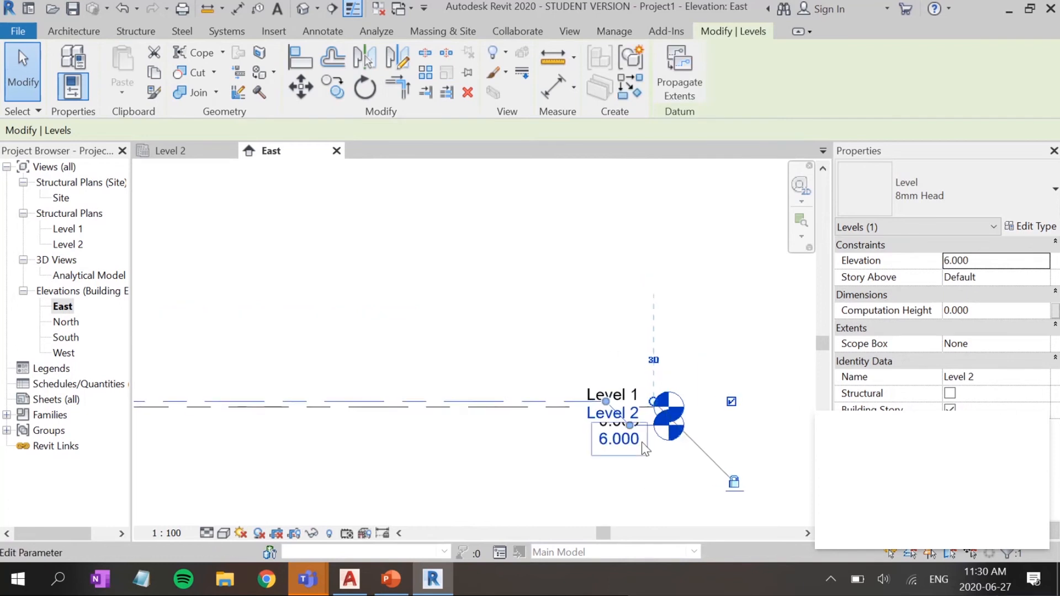
scroll(620, 433, "up", 4)
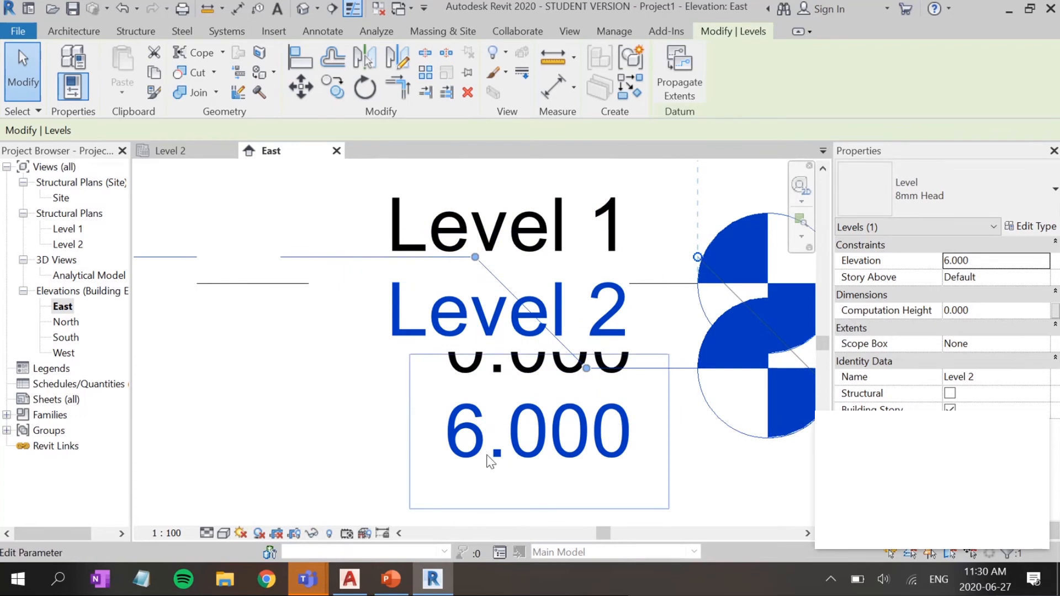
scroll(348, 378, "down", 3)
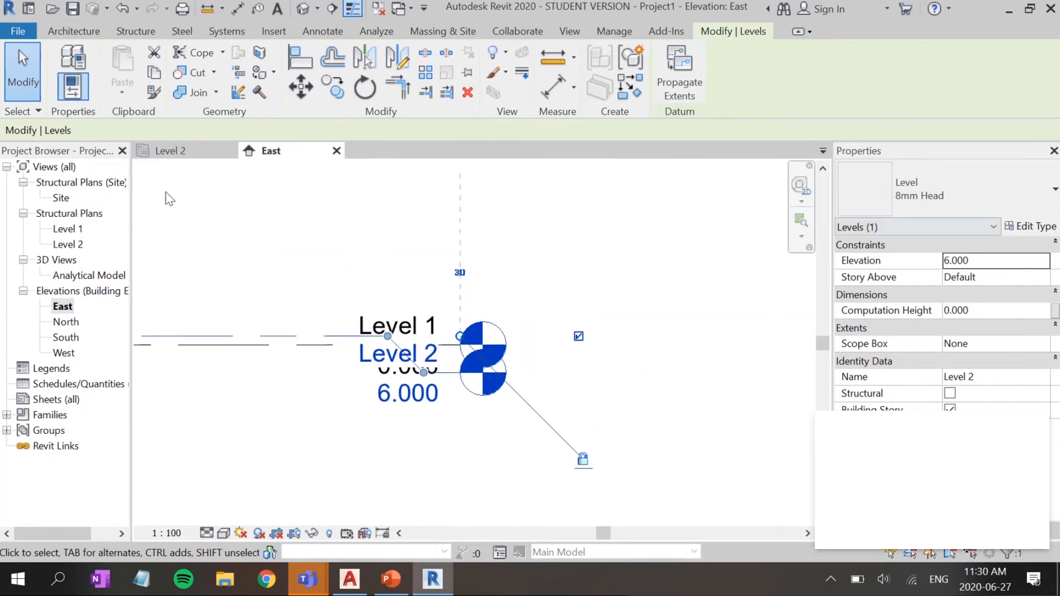
Step: Set the East elevation view's scale value to 1:1
left_click(70, 306)
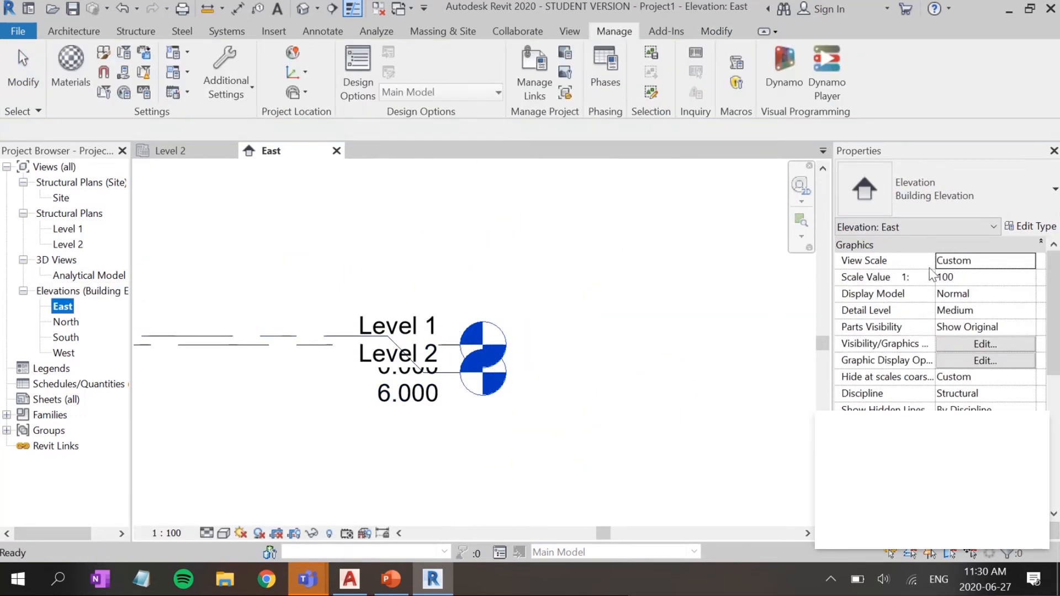
left_click(959, 279)
left_click_drag(960, 279, 892, 274)
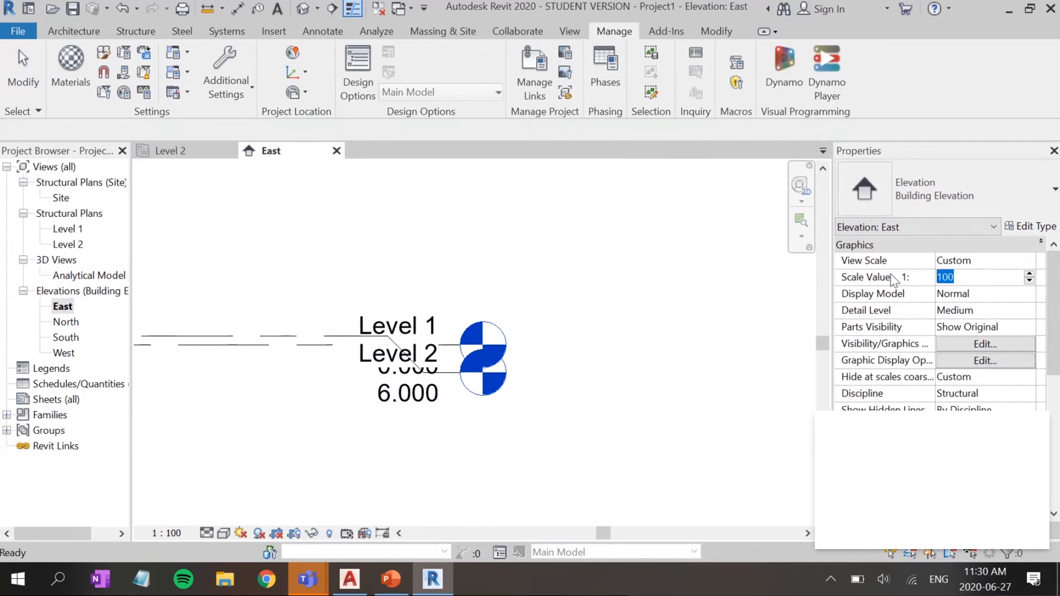
type("1")
key("Return")
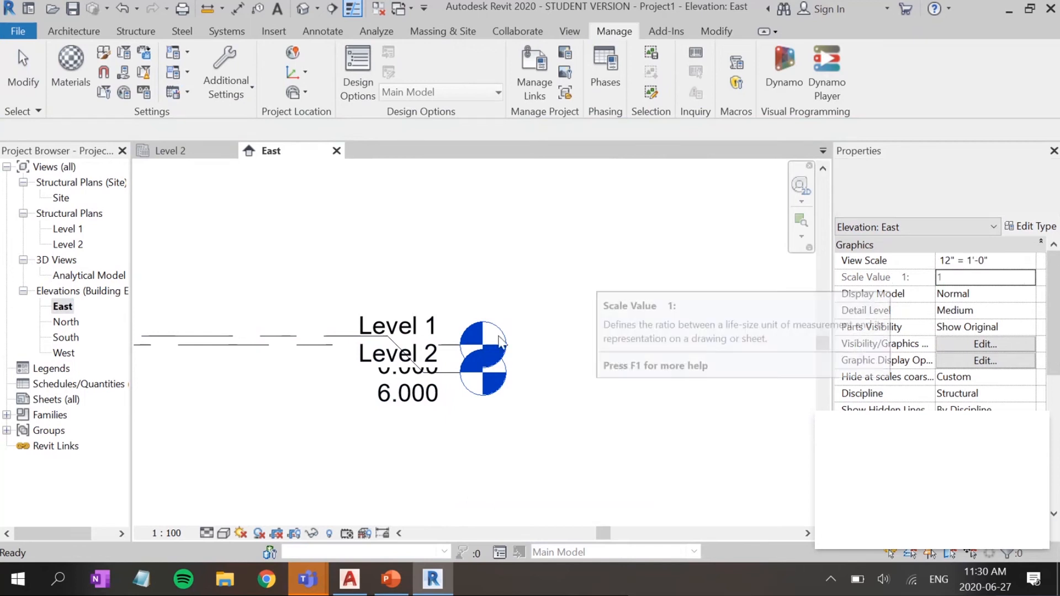
scroll(427, 342, "up", 5)
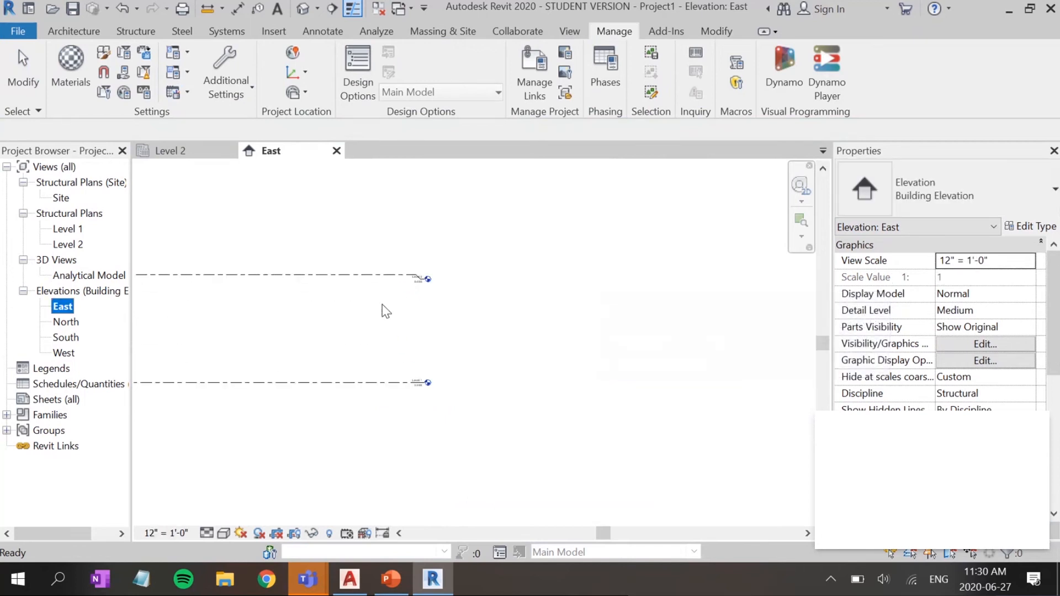
scroll(424, 302, "up", 2)
scroll(350, 354, "down", 2)
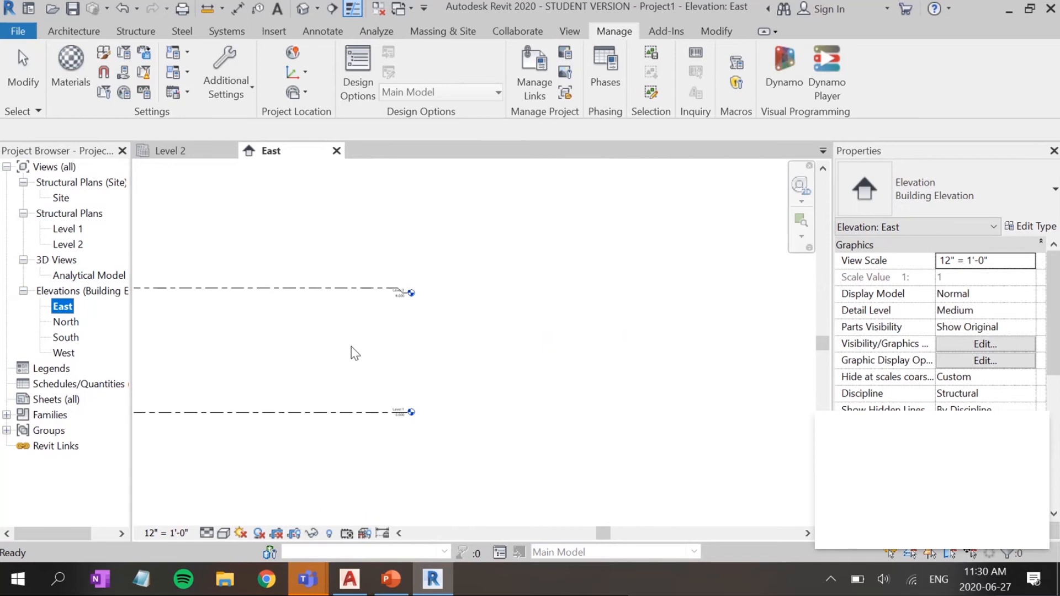
middle_click_drag(343, 338, 604, 341)
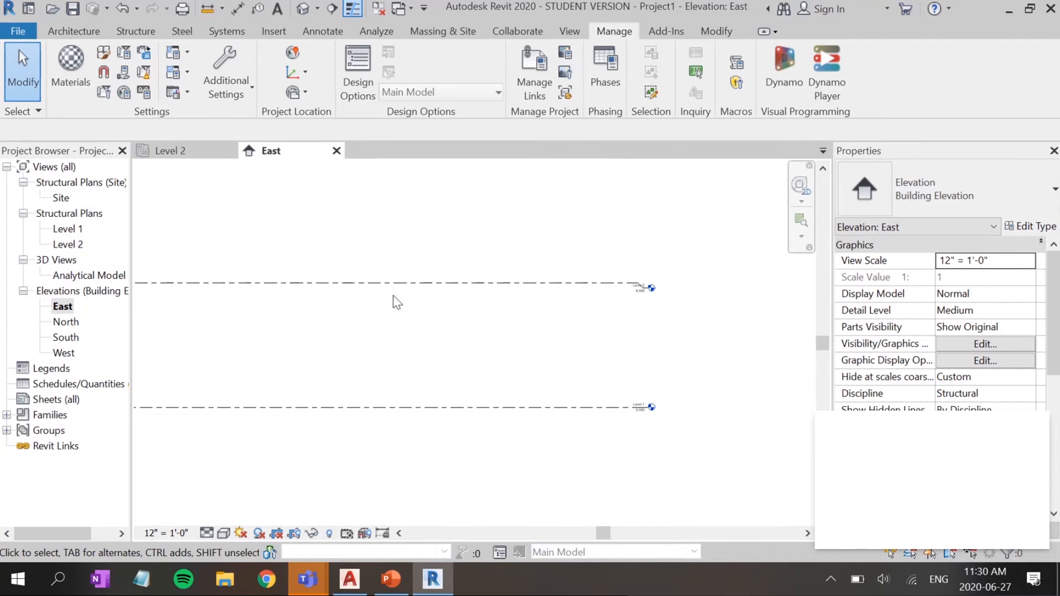
Step: Add a new level 6 inches above Level 2 by picking the Level 2 line with a 6 inch offset
left_click(356, 282)
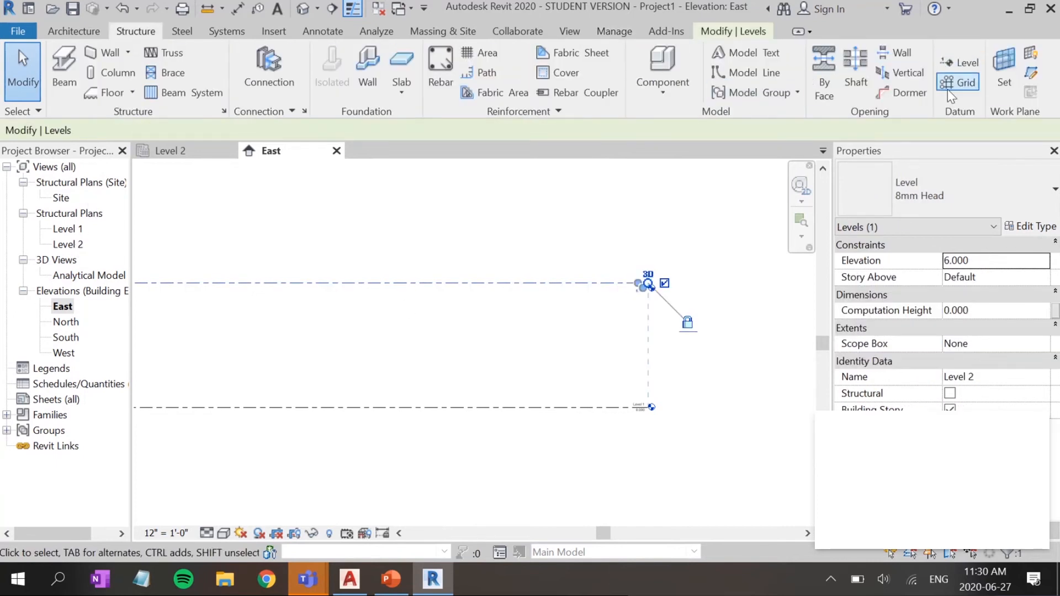
left_click(959, 63)
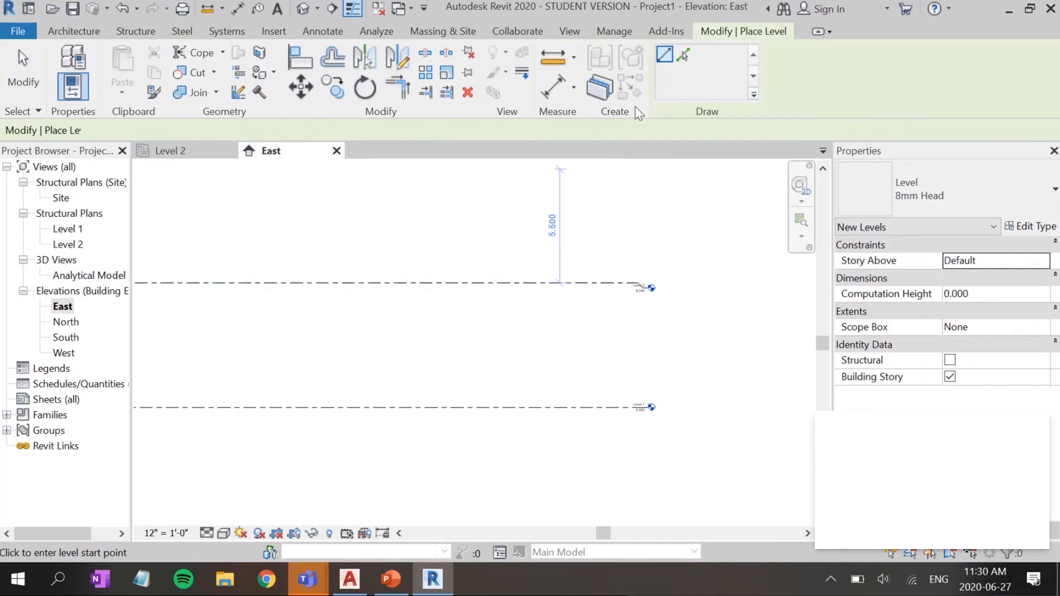
left_click(682, 54)
left_click(354, 130)
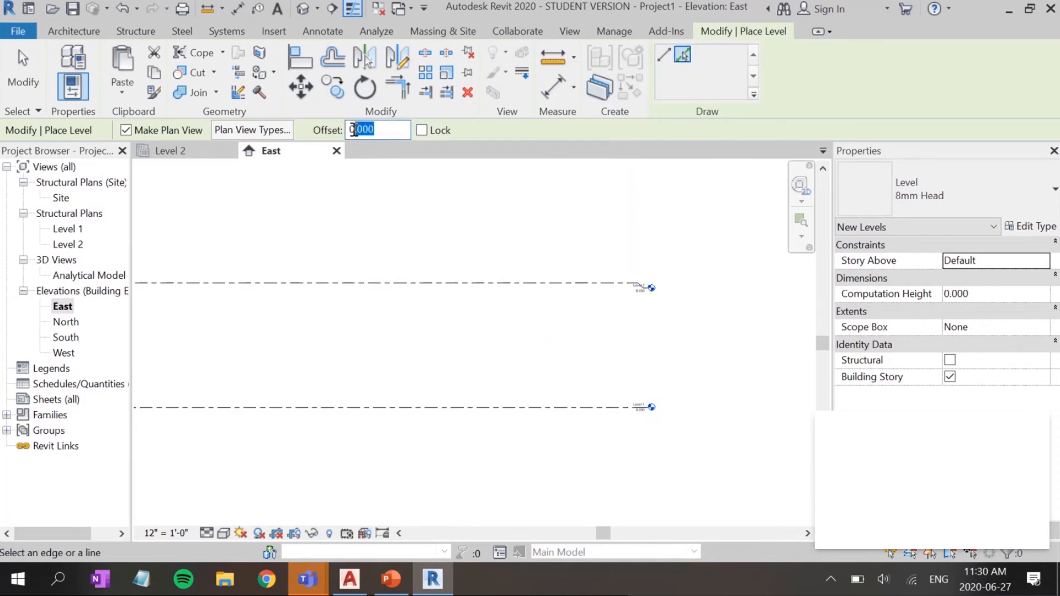
type("6")
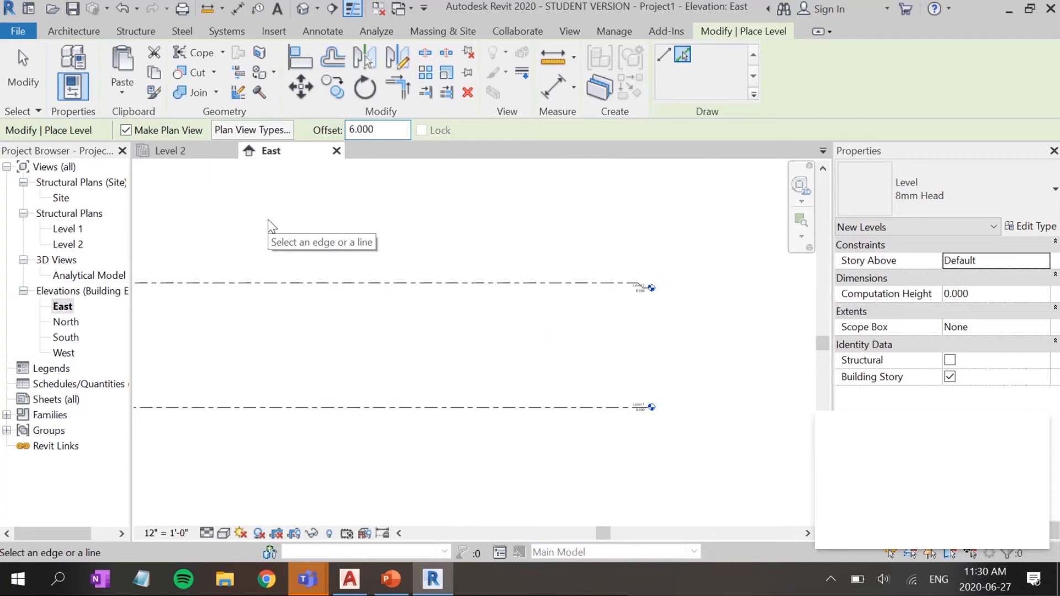
left_click(407, 284)
scroll(408, 237, "down", 1)
middle_click_drag(409, 237, 502, 304)
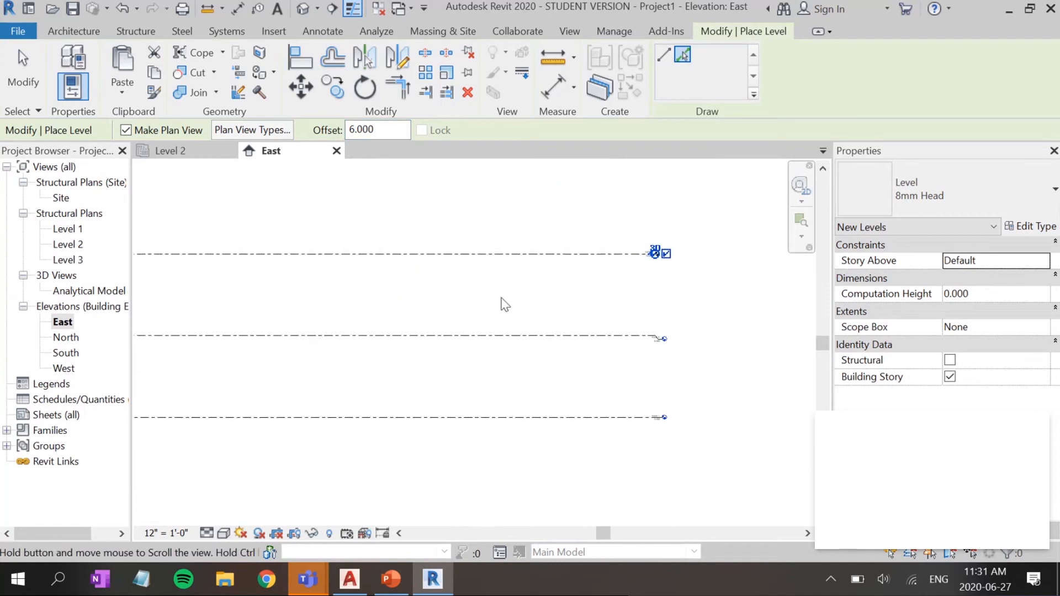
Step: Add another level 0.5 inch below Level 1 by picking the Level 1 line with a 0.5 inch offset
middle_click_drag(376, 312, 449, 282)
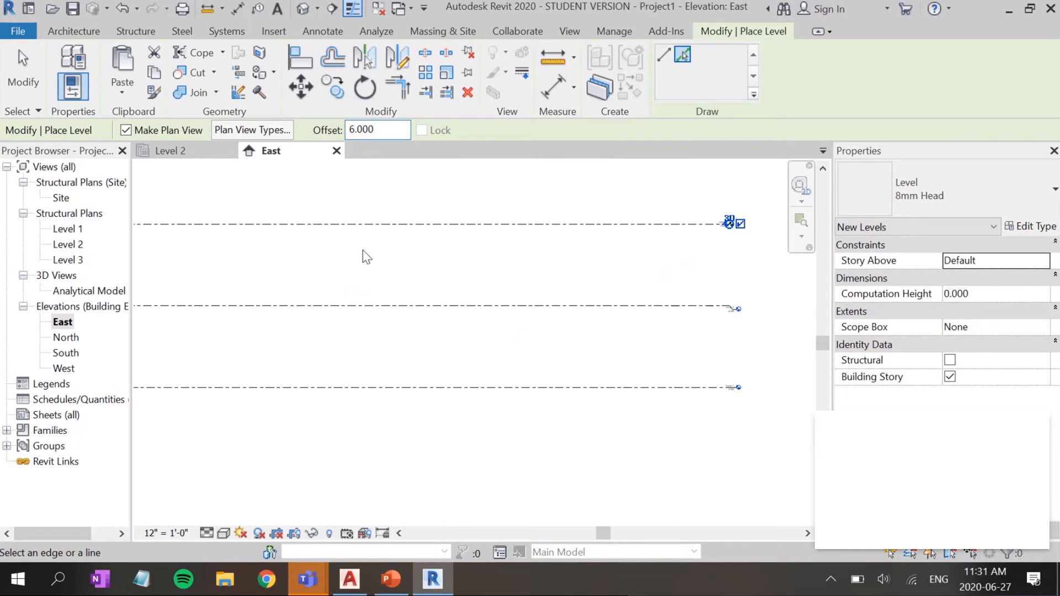
type("5")
key("Return")
scroll(561, 390, "up", 1)
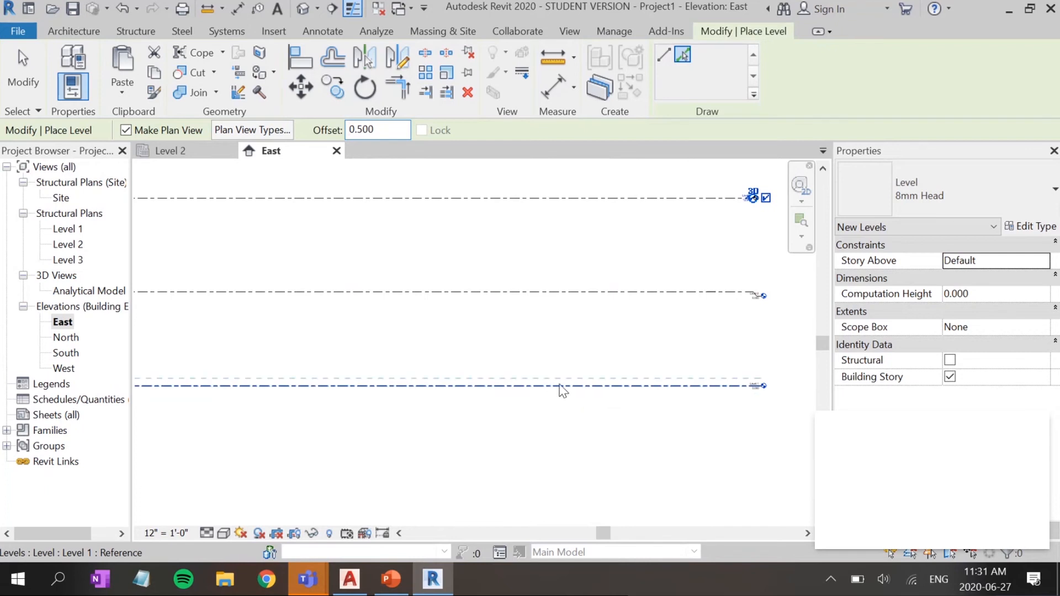
left_click(558, 387)
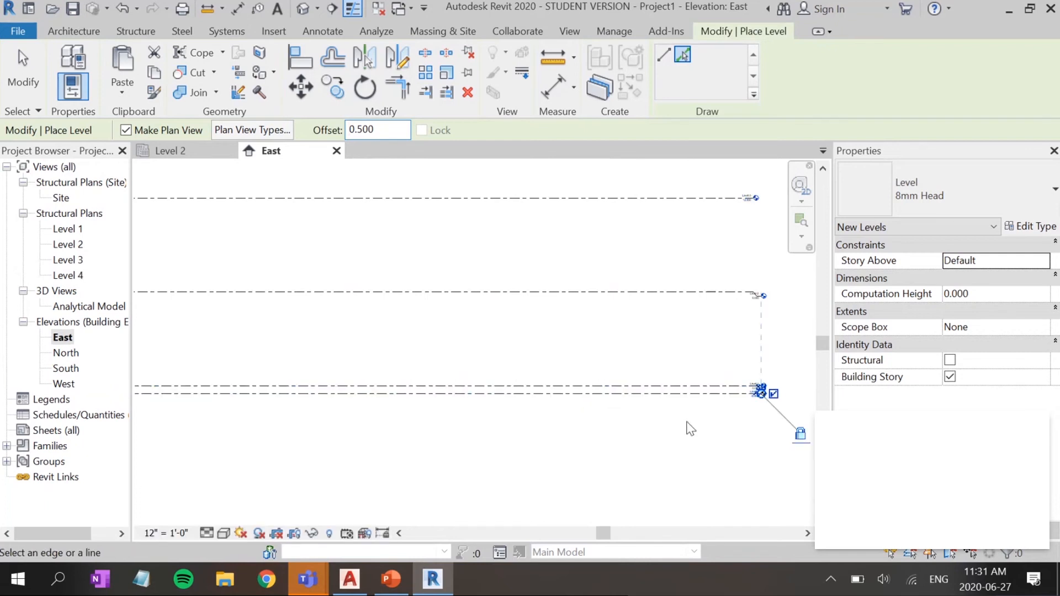
Step: Rename the level 0.5 inch below Level 1 as BASE, and rename its corresponding views too
scroll(774, 405, "up", 5)
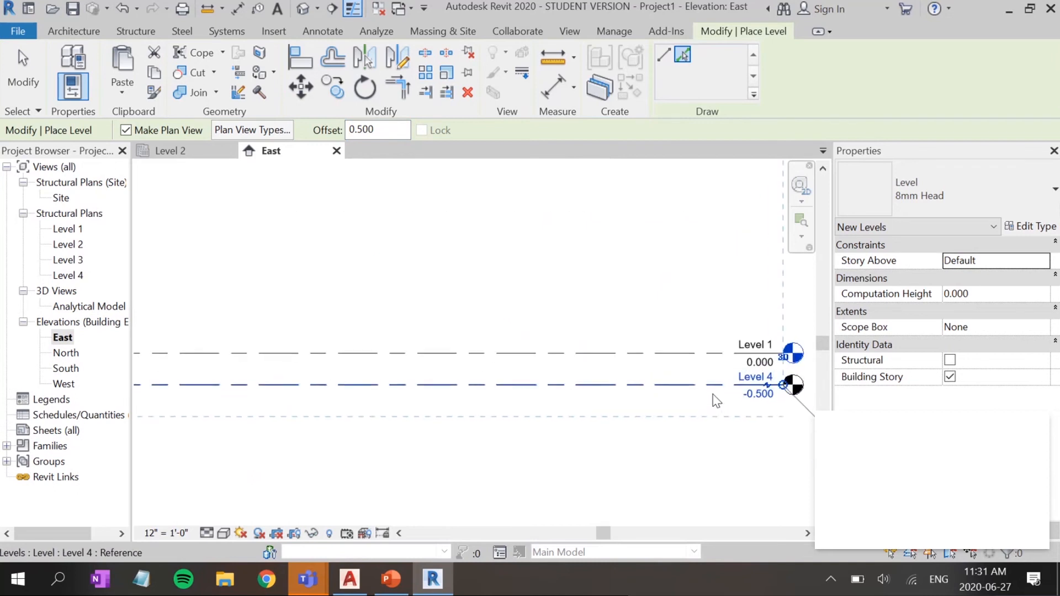
left_click(751, 376)
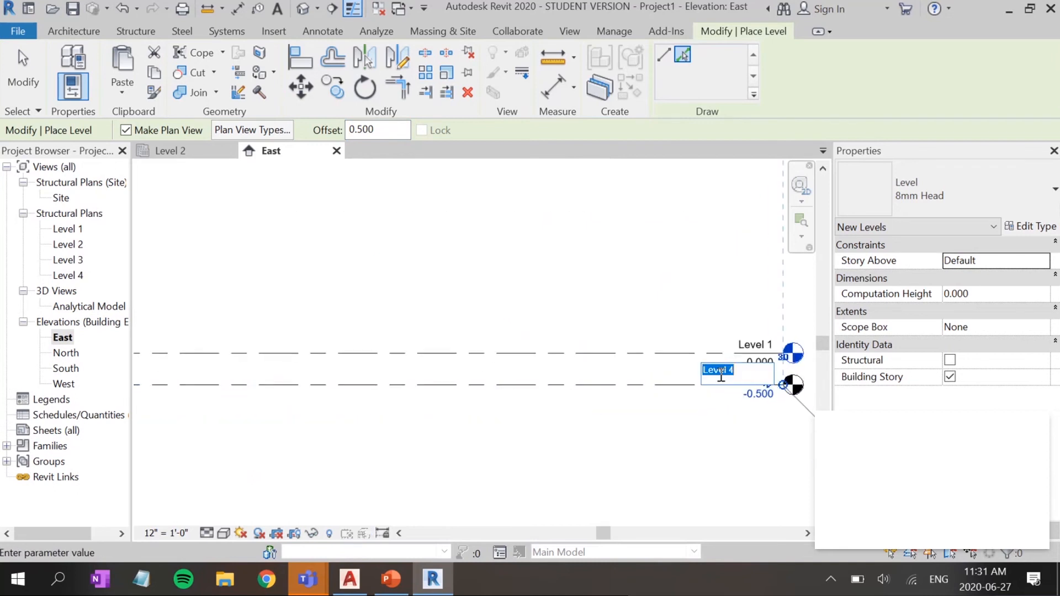
type("BASE")
key("Return")
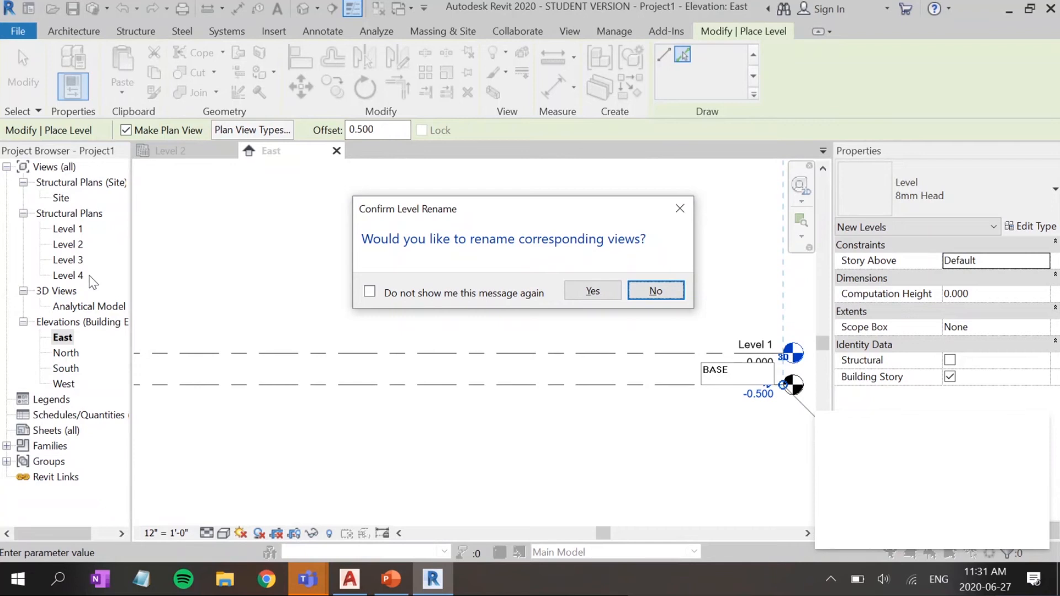
left_click(601, 295)
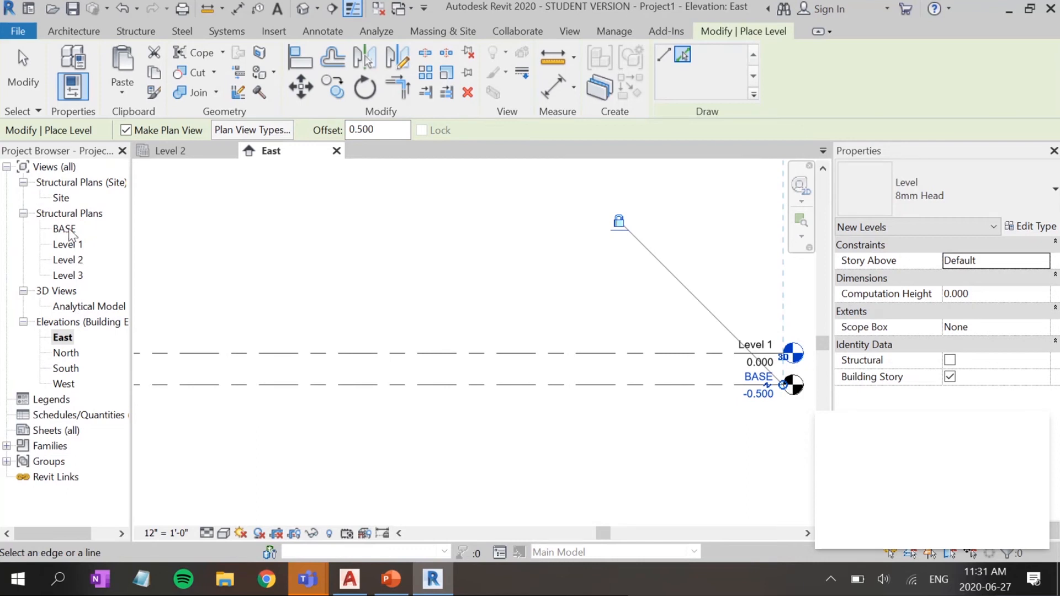
Step: Open the Level 1 structural plan and move the North, East, South and West elevation markers closer to the centre
double_click(68, 245)
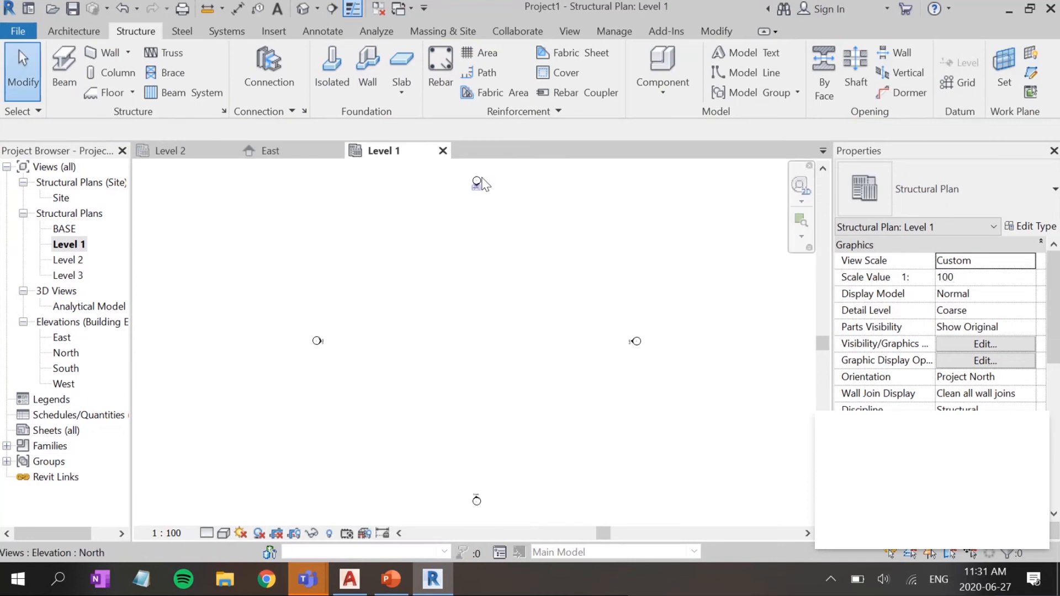
left_click_drag(458, 174, 515, 230)
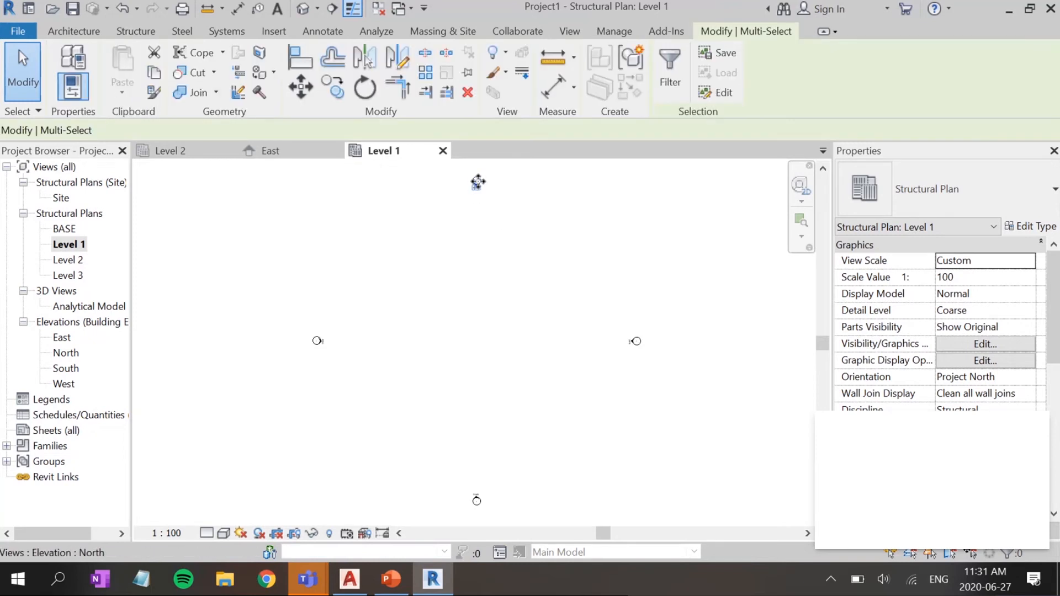
left_click_drag(486, 264, 486, 265)
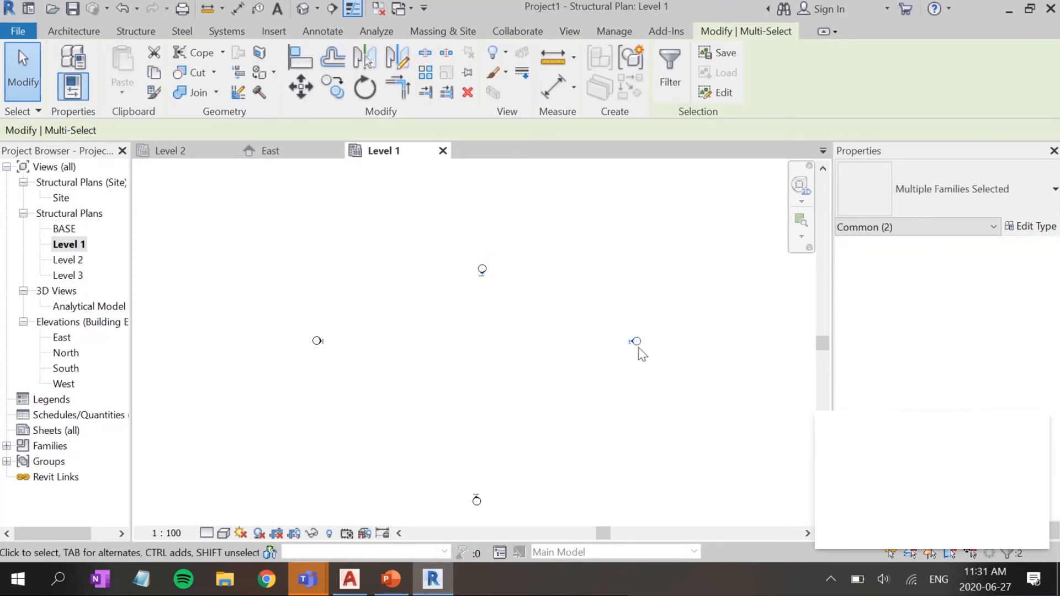
mouse_move(634, 341)
left_mouse_down()
mouse_move(565, 334)
mouse_move(552, 342)
left_mouse_up()
left_click_drag(473, 464, 474, 390)
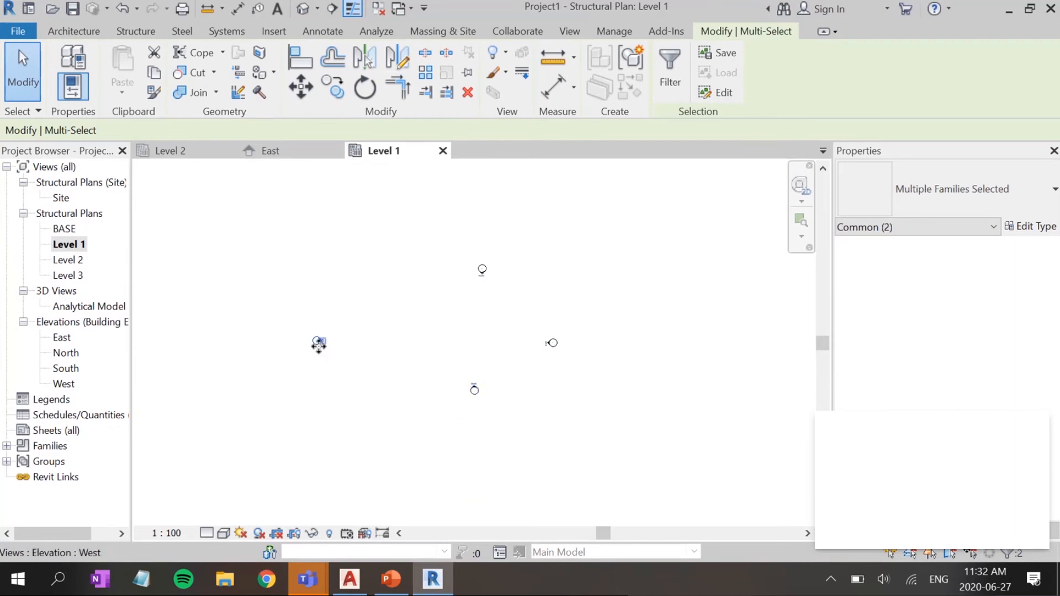
mouse_move(319, 343)
left_mouse_down()
mouse_move(413, 351)
mouse_move(414, 338)
left_mouse_up()
scroll(486, 358, "up", 3)
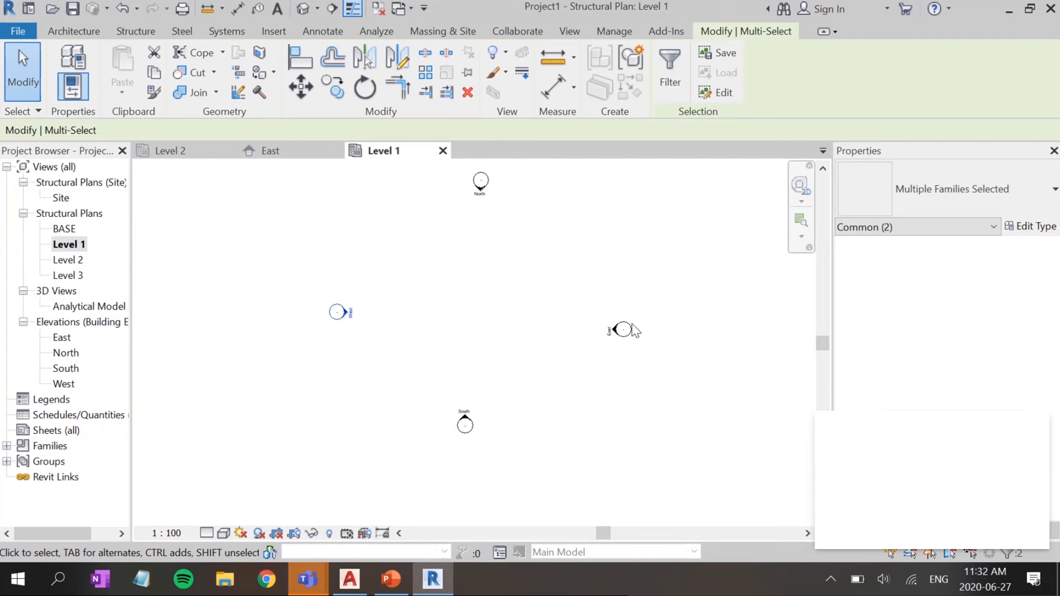
Step: Start a structural column using the Concrete-Rectangular-Column family and set its b and h dimensions to 18 inches
left_click(136, 31)
left_click(117, 73)
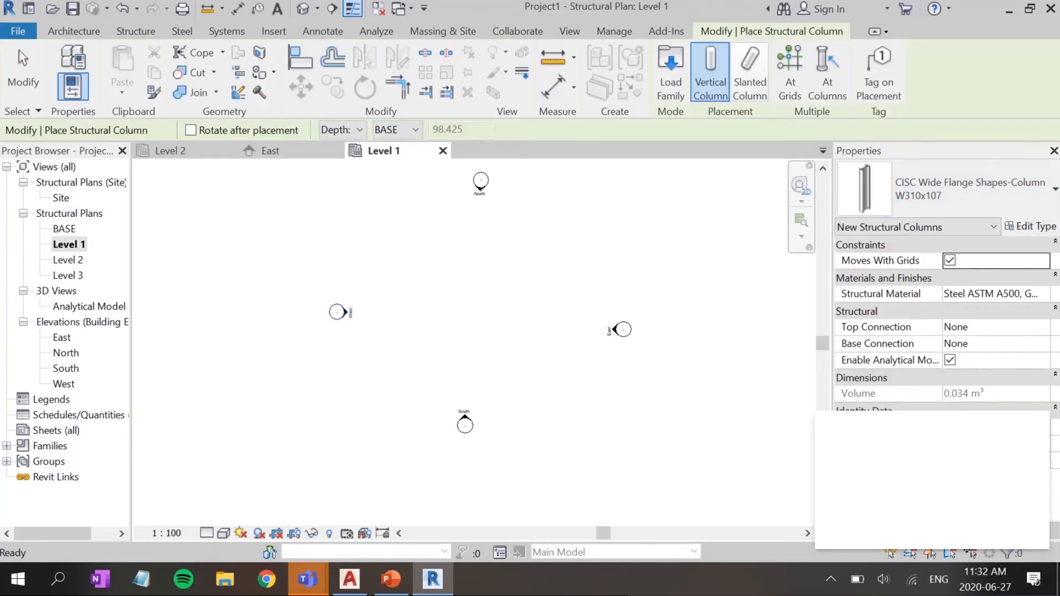
left_click(1032, 196)
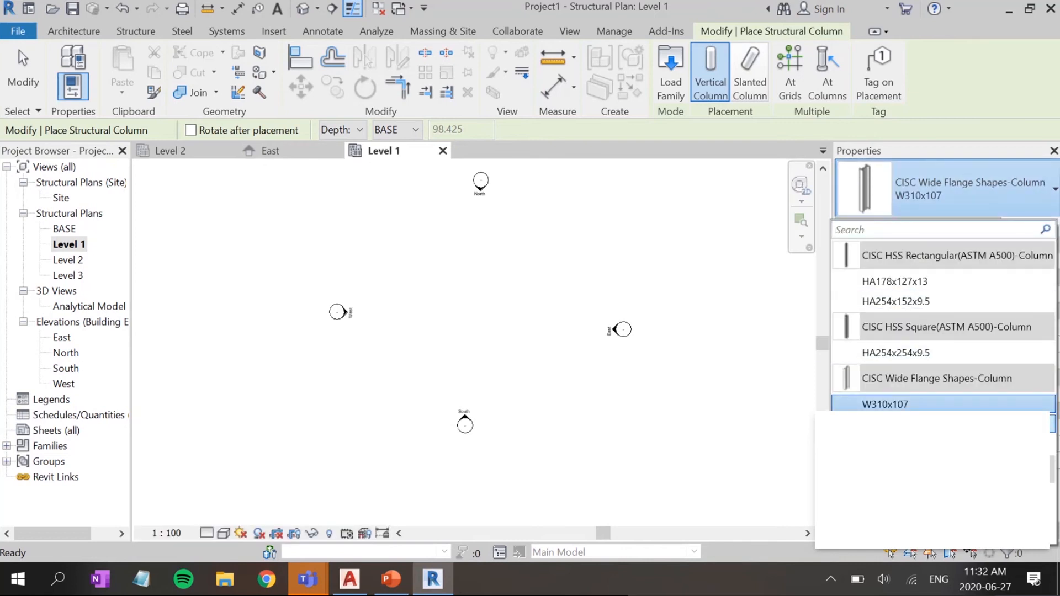
left_click(885, 404)
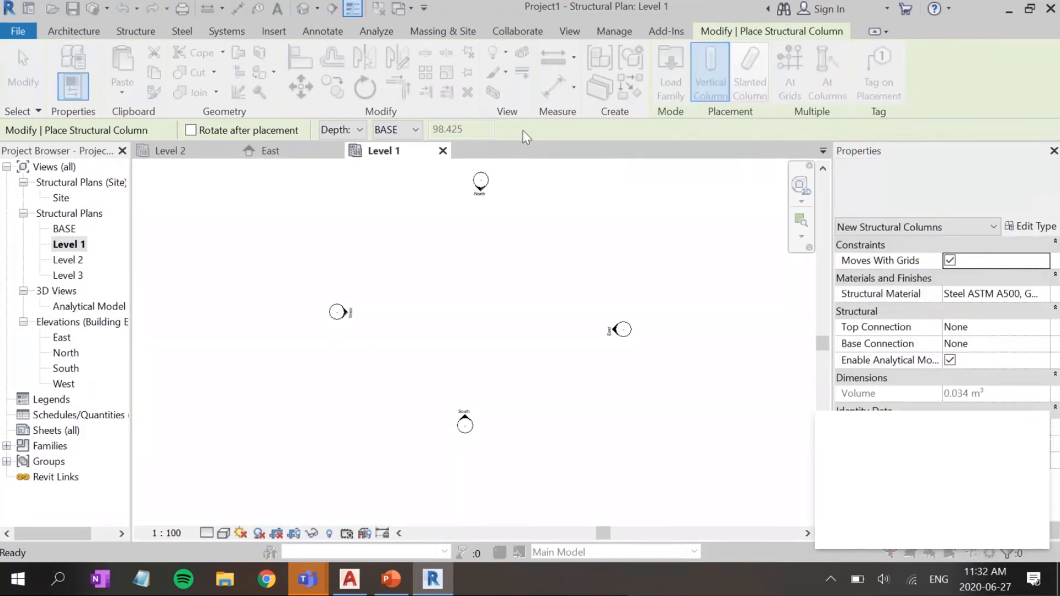
left_click(428, 66)
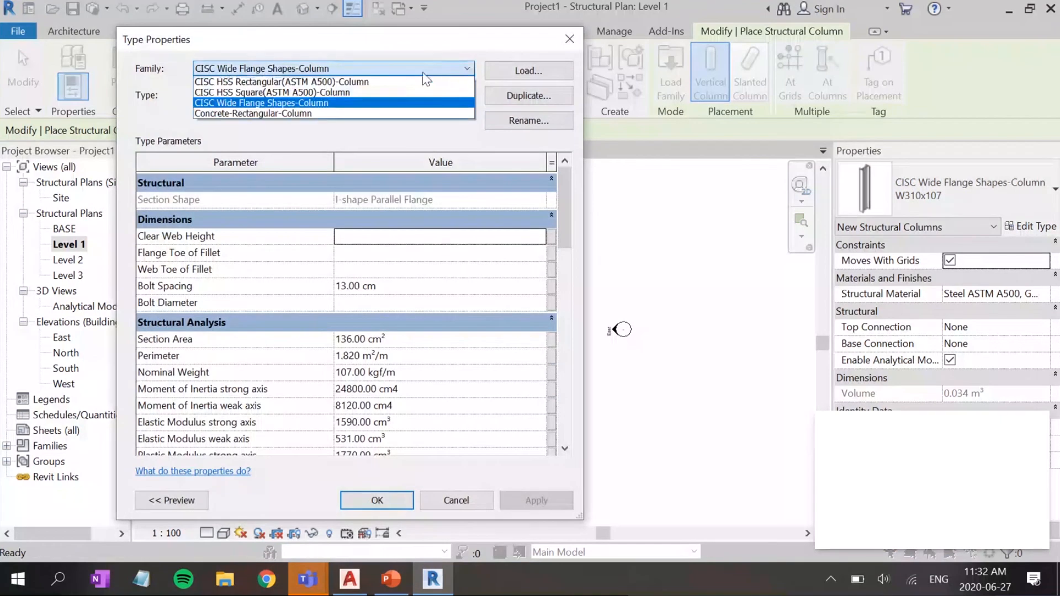
left_click(281, 113)
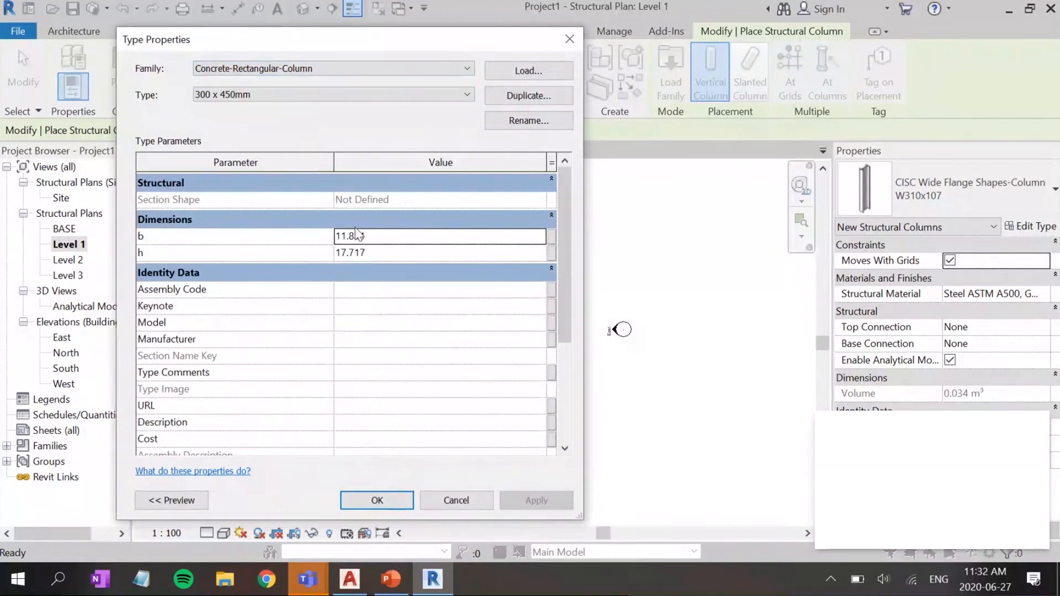
left_click_drag(366, 239, 278, 233)
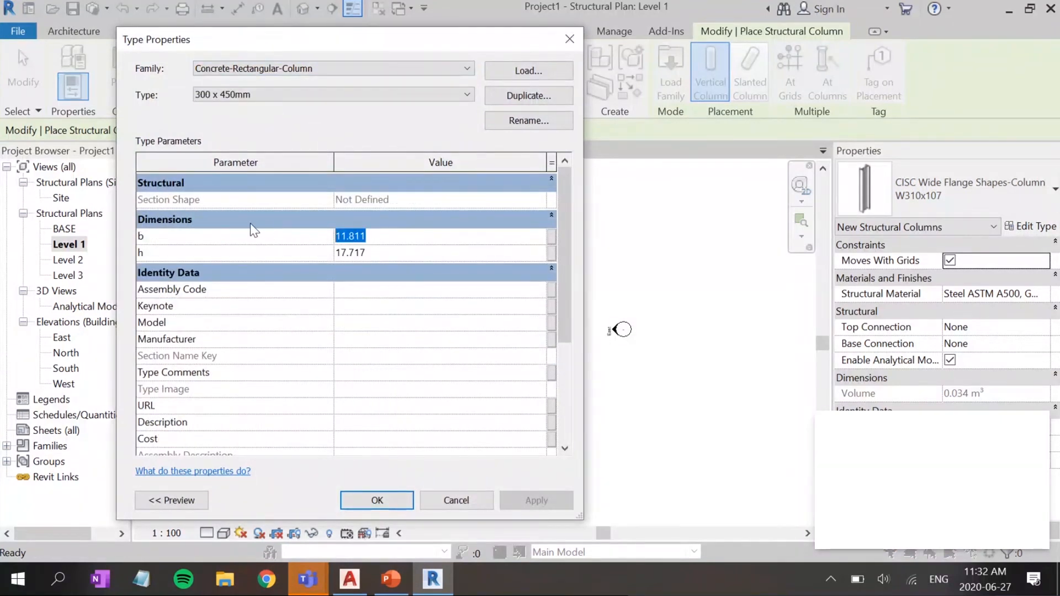
type("18")
left_click(363, 253)
type("18")
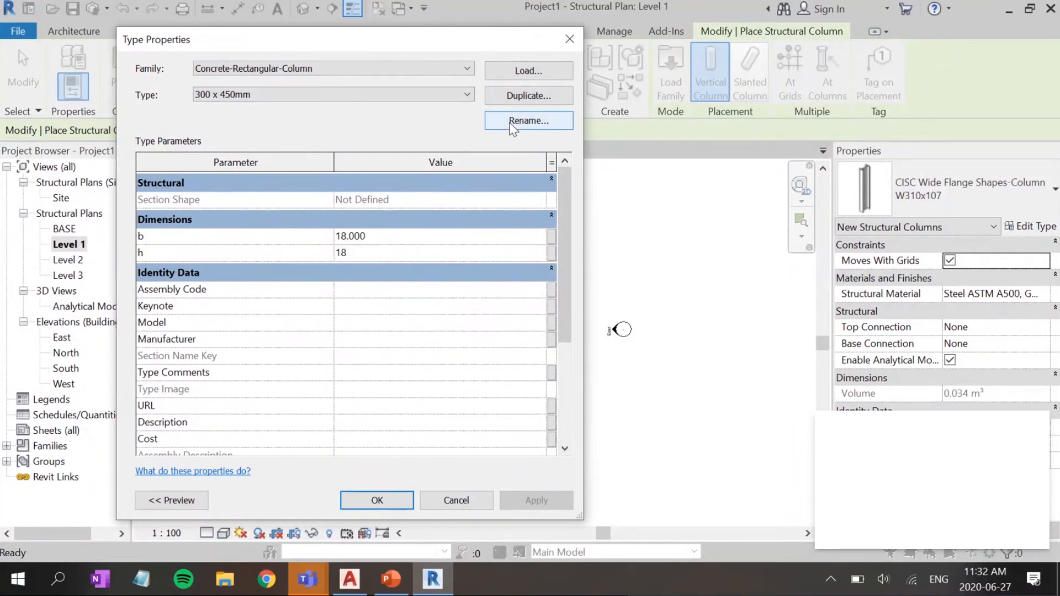
Step: Rename the 300 x 450mm column type as BASE and apply the type properties
left_click(527, 121)
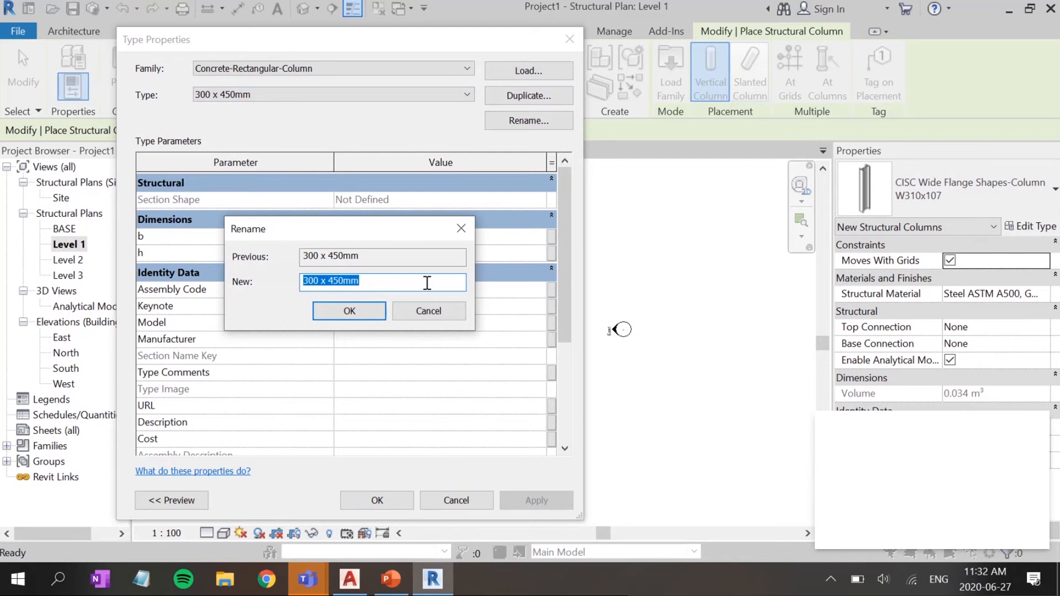
type("BASE")
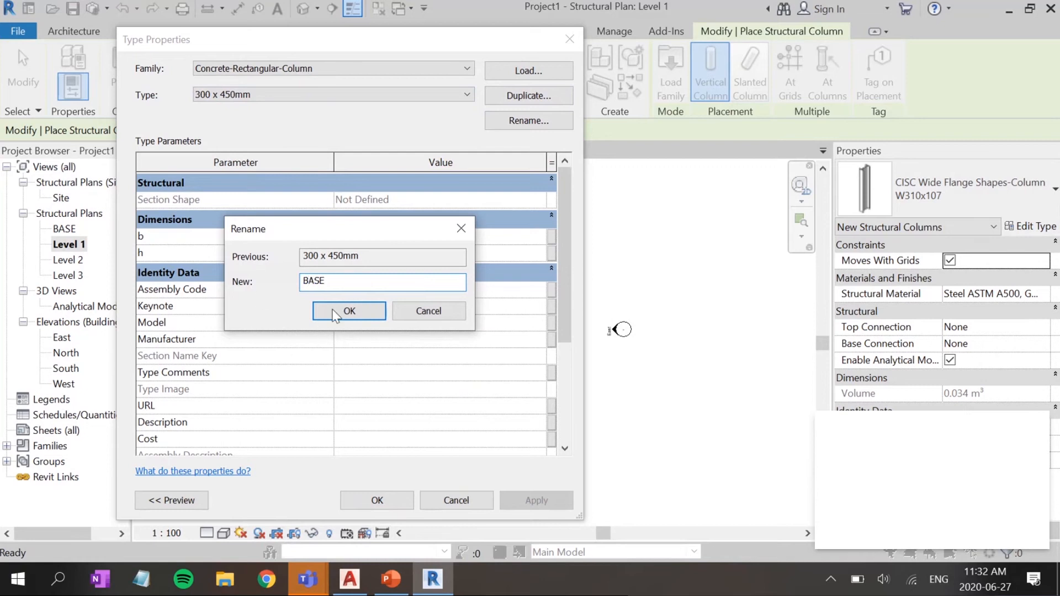
left_click(348, 310)
left_click(385, 500)
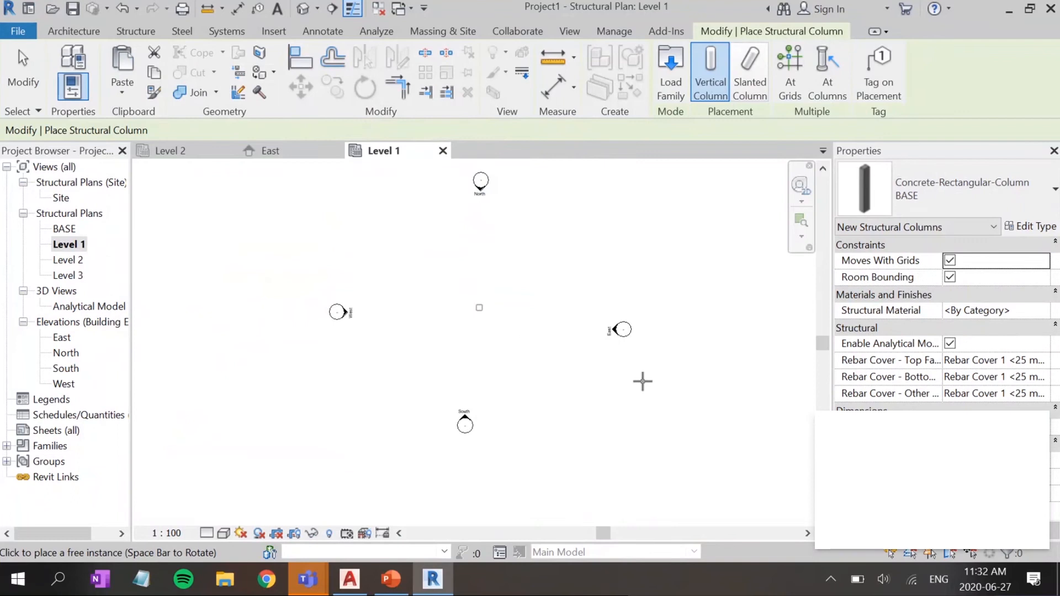
Step: Place one BASE column amid the elevation markers on Level 1, with its depth down to the BASE level
scroll(488, 336, "up", 3)
scroll(492, 336, "up", 1)
left_click(223, 219)
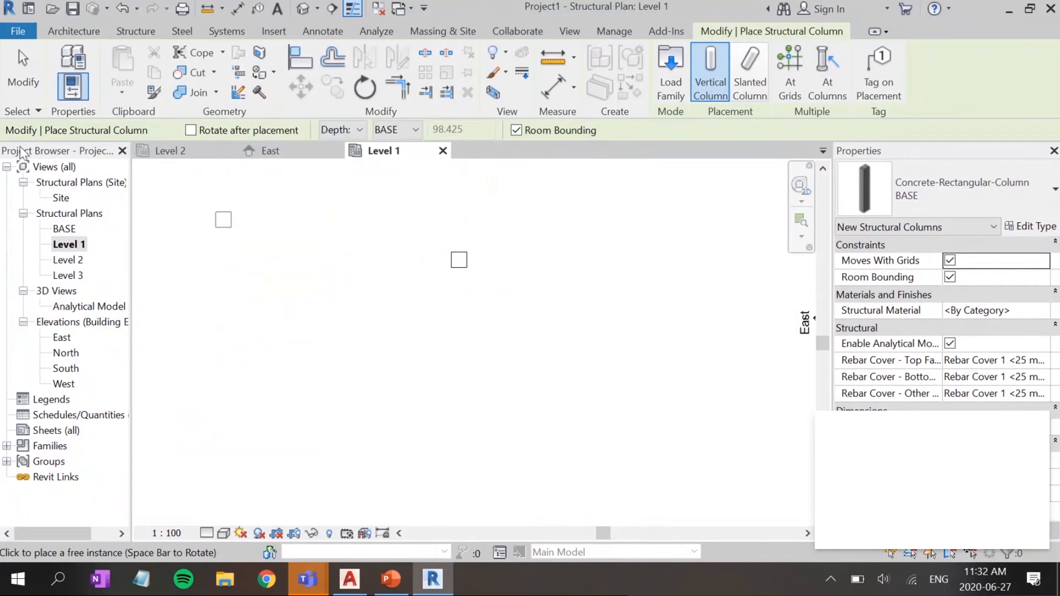
left_click(32, 82)
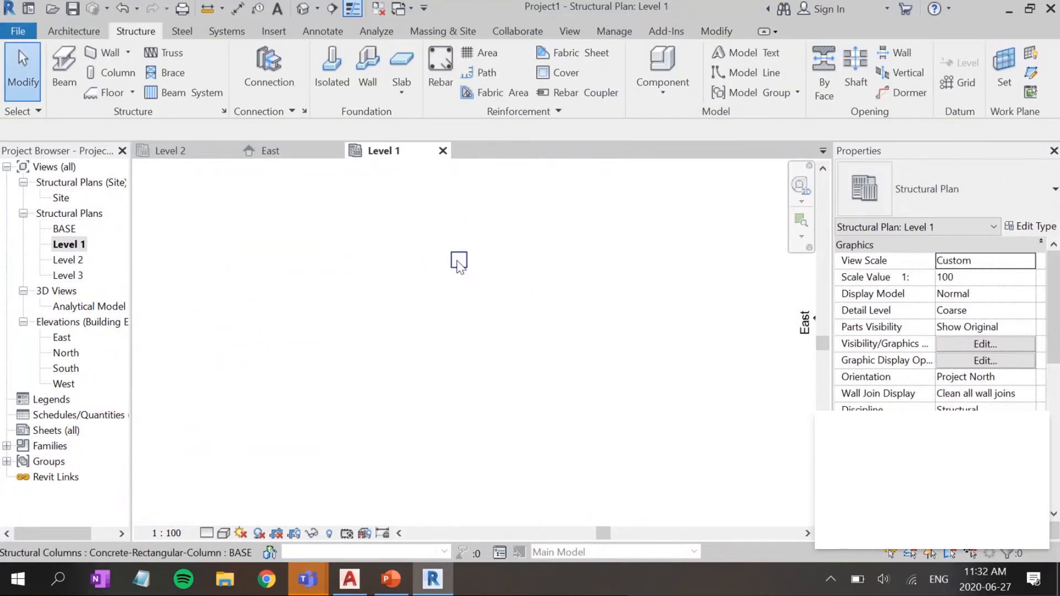
left_click(111, 72)
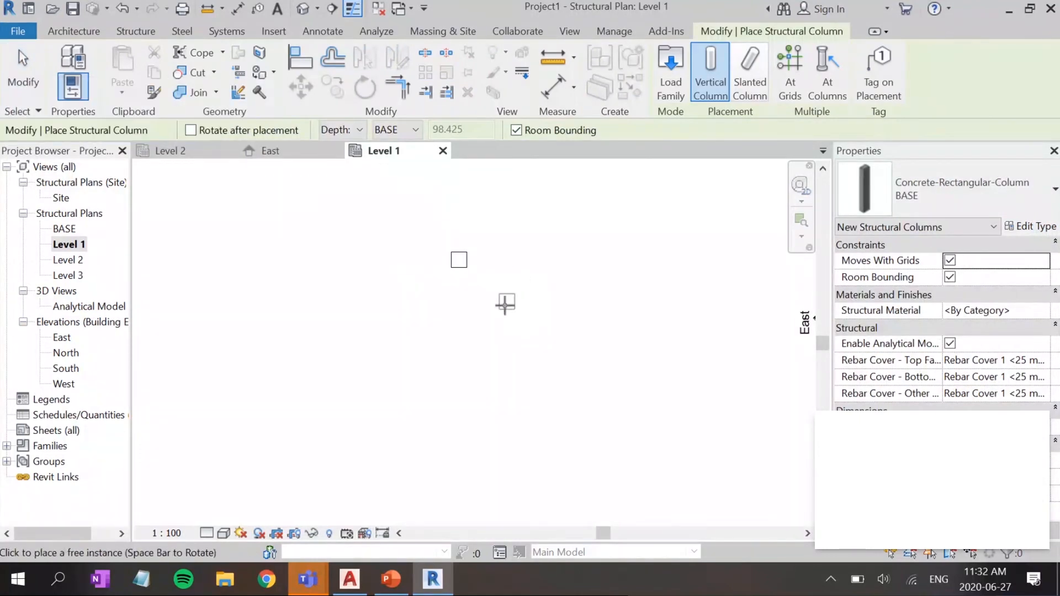
key("Escape")
key("Escape")
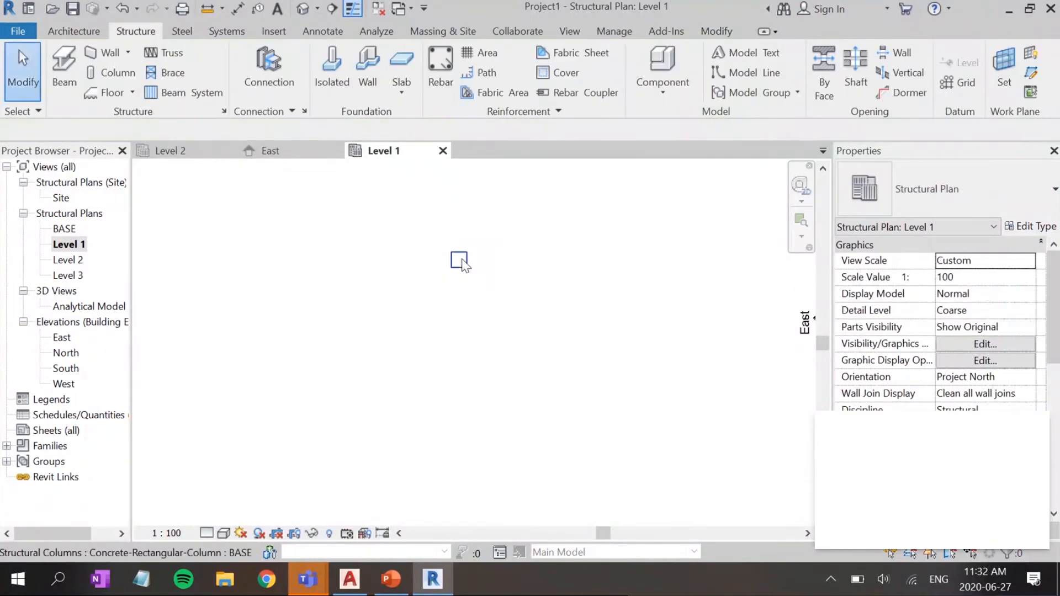
Step: Check the placed column's level constraints and view it in the default 3D view
left_click(461, 264)
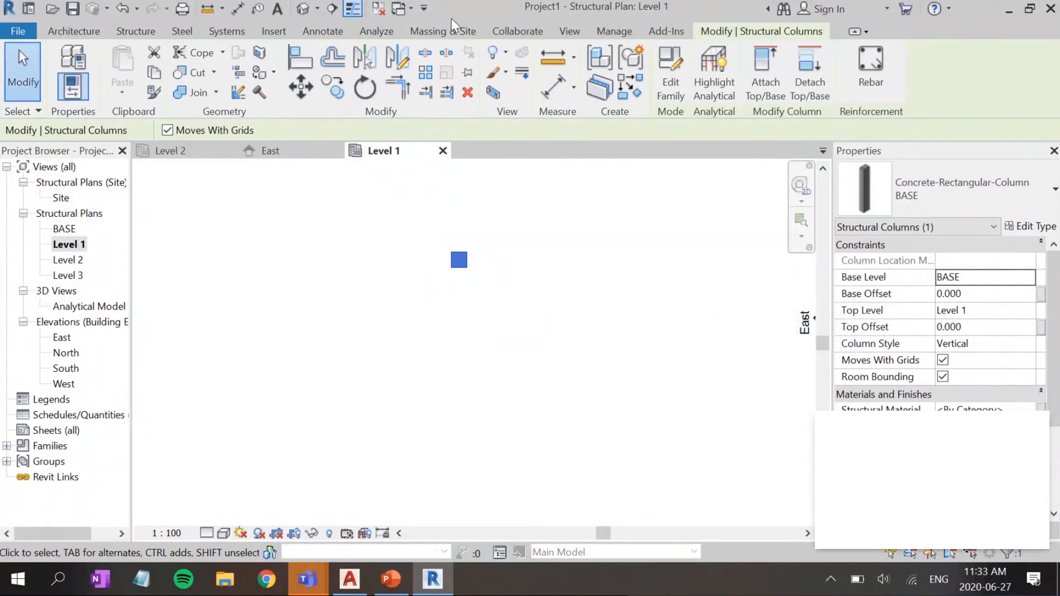
left_click(300, 10)
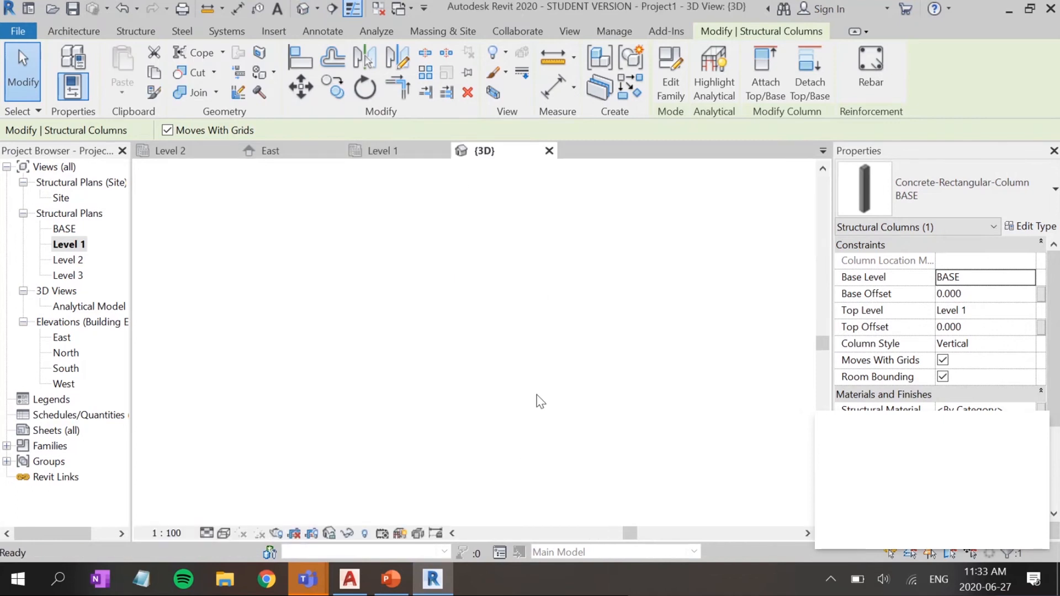
left_click(561, 401)
scroll(500, 381, "up", 3)
middle_click_drag(486, 341, 466, 410)
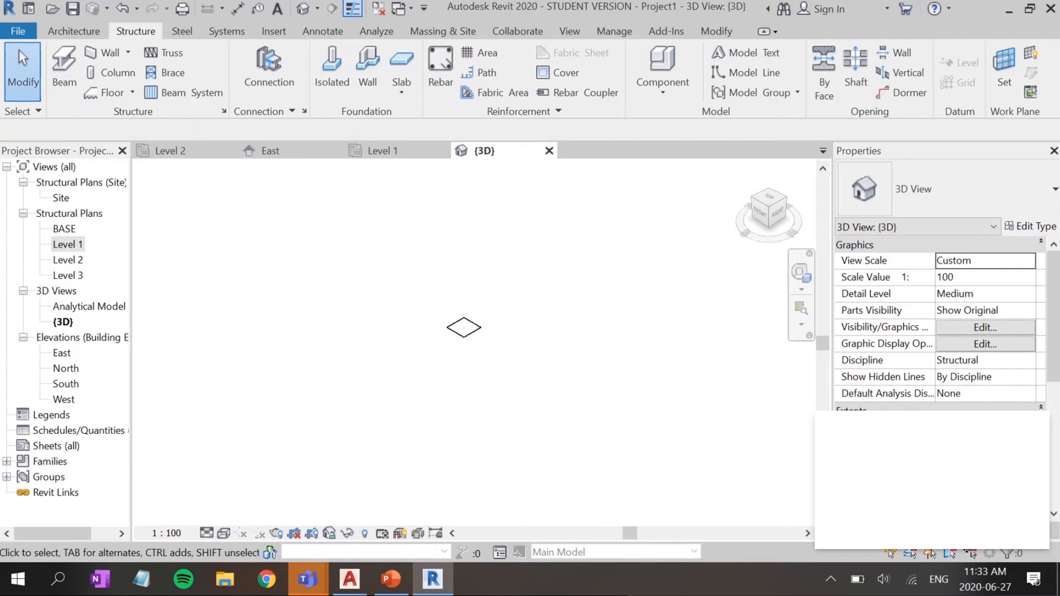
Step: Set the 3D view's model display style to Realistic and inspect the column from a lower angle
left_click(968, 344)
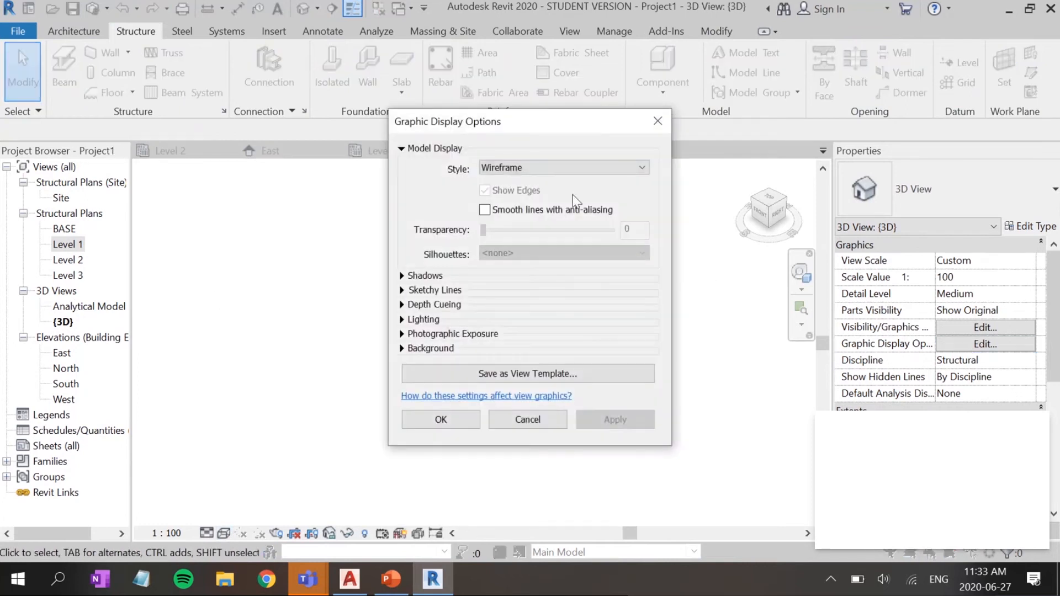
left_click(505, 167)
left_click(494, 227)
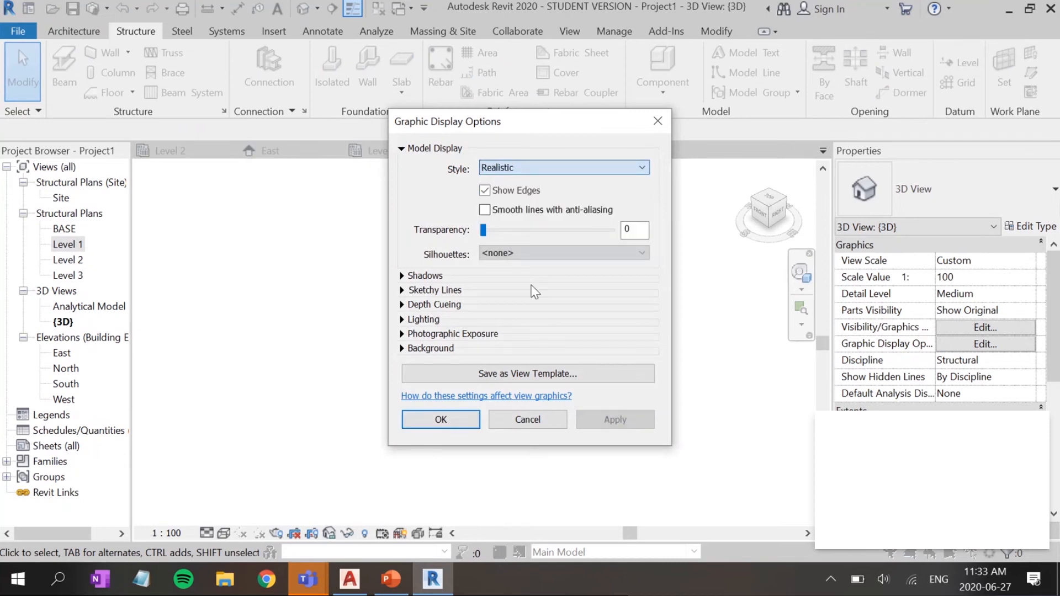
left_click(440, 419)
scroll(470, 340, "up", 3)
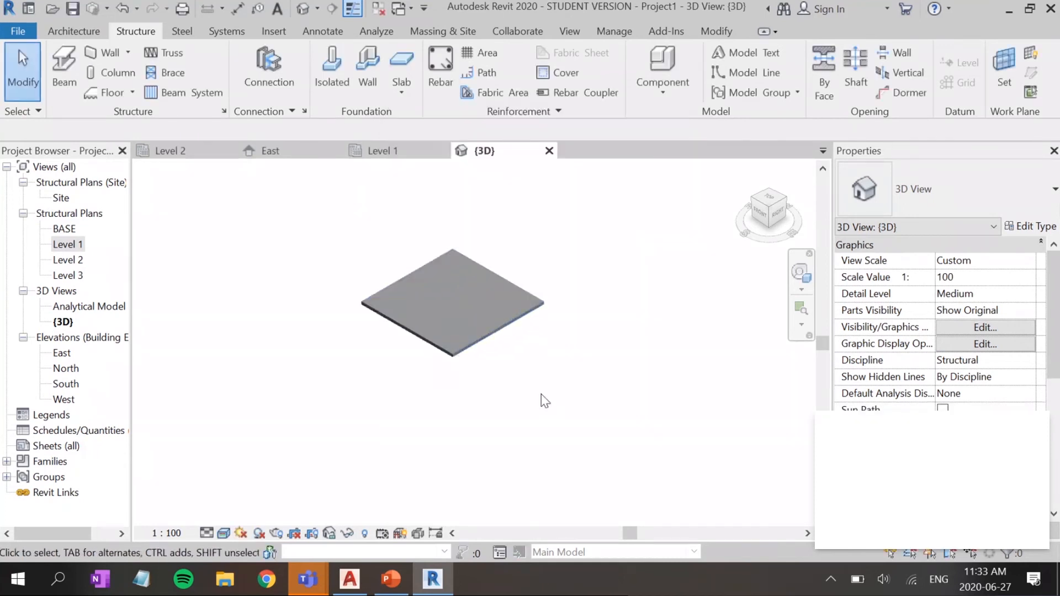
middle_click_drag(541, 399, 571, 364, "shift")
scroll(331, 452, "down", 1)
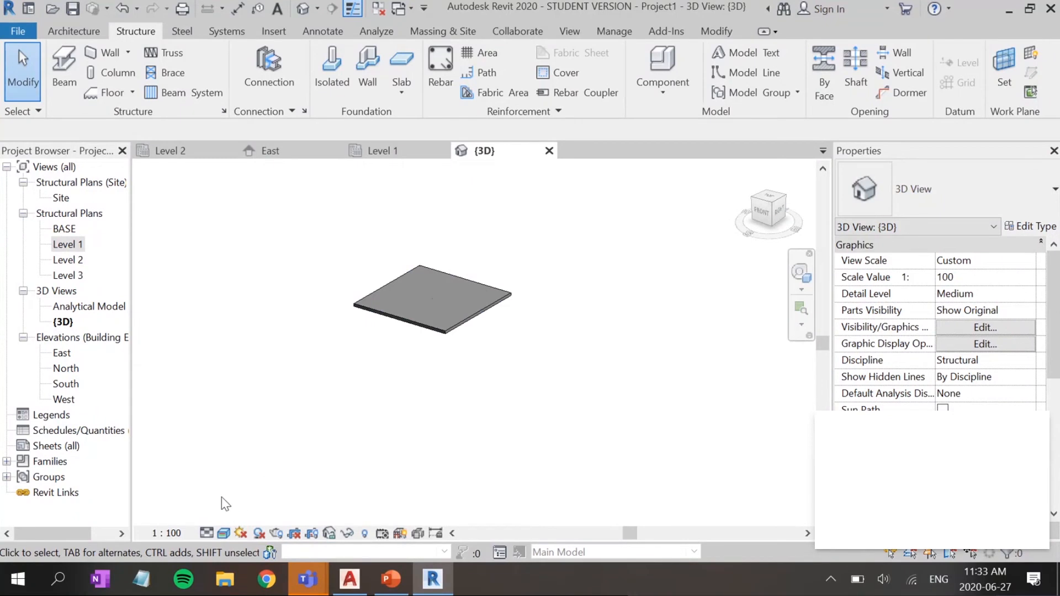
Step: Return to the Level 1 structural plan and set its view scale value to 1:25
double_click(69, 244)
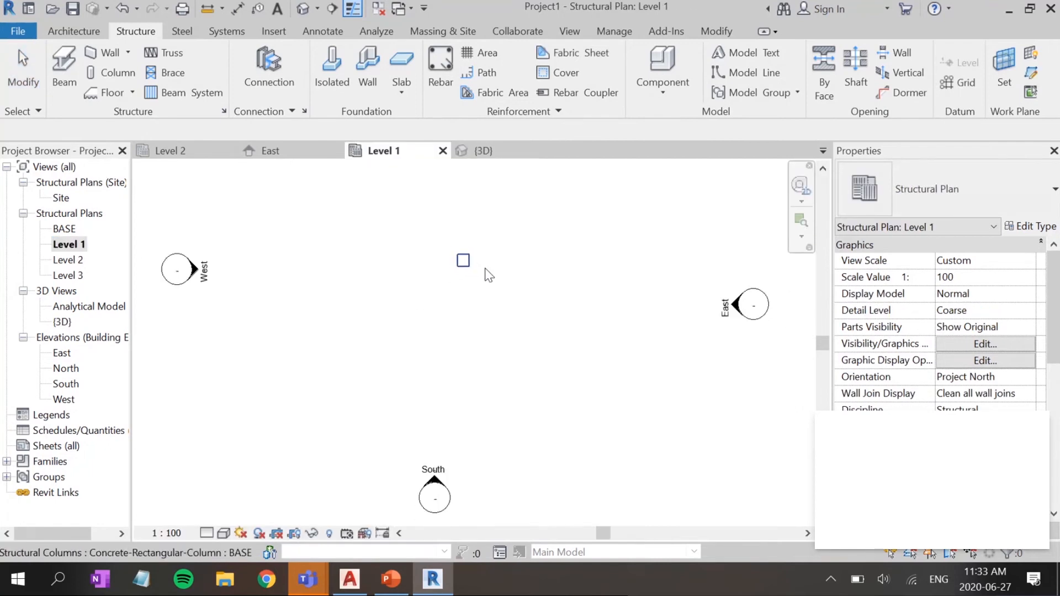
scroll(488, 275, "down", 3)
middle_click_drag(508, 267, 499, 342)
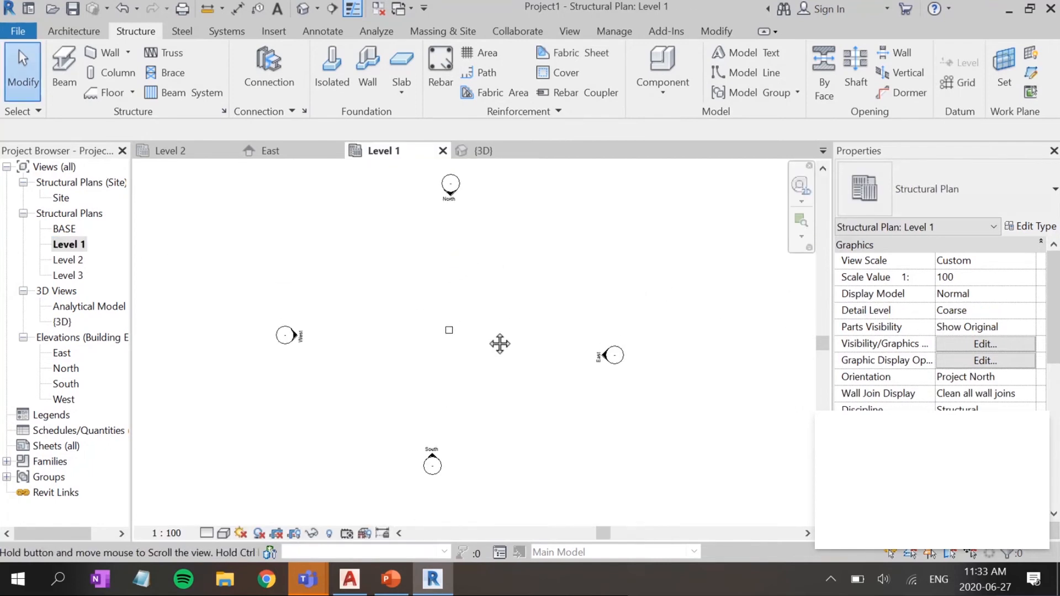
left_click(957, 279)
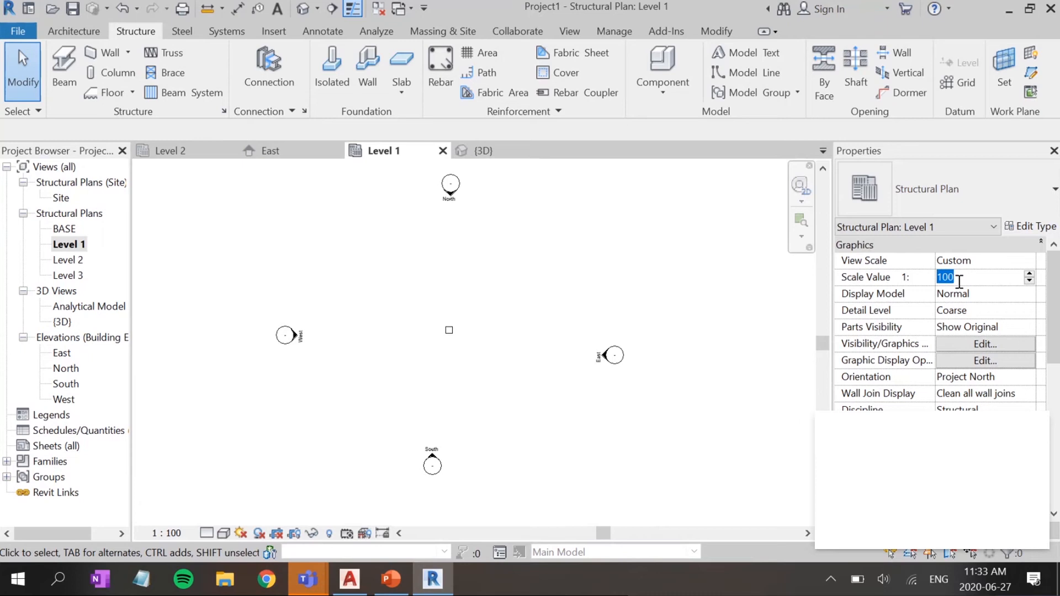
type("25")
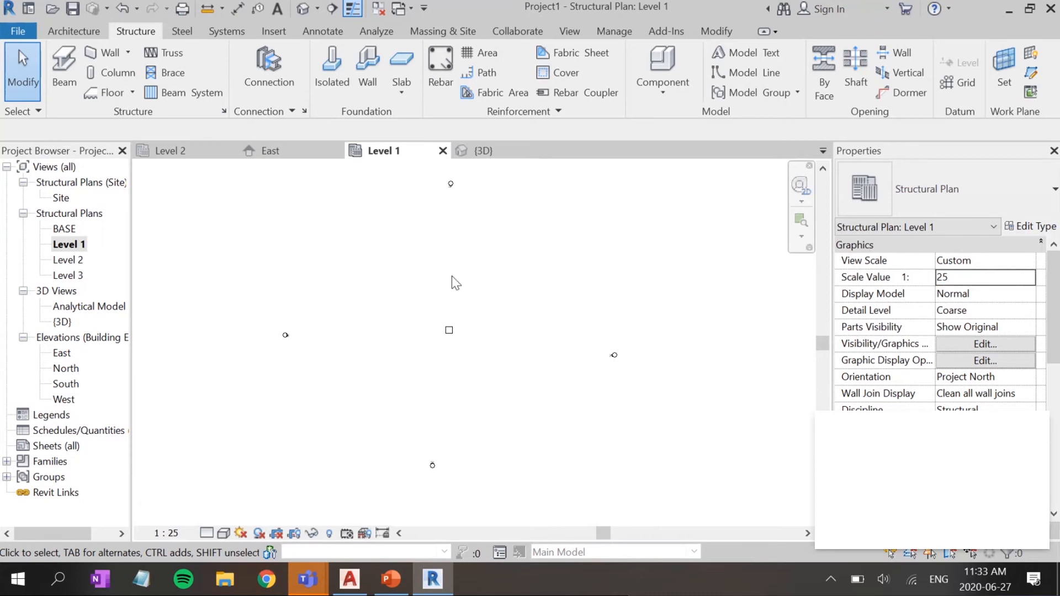
scroll(476, 358, "up", 2)
scroll(448, 276, "down", 3)
middle_click_drag(435, 224, 432, 260)
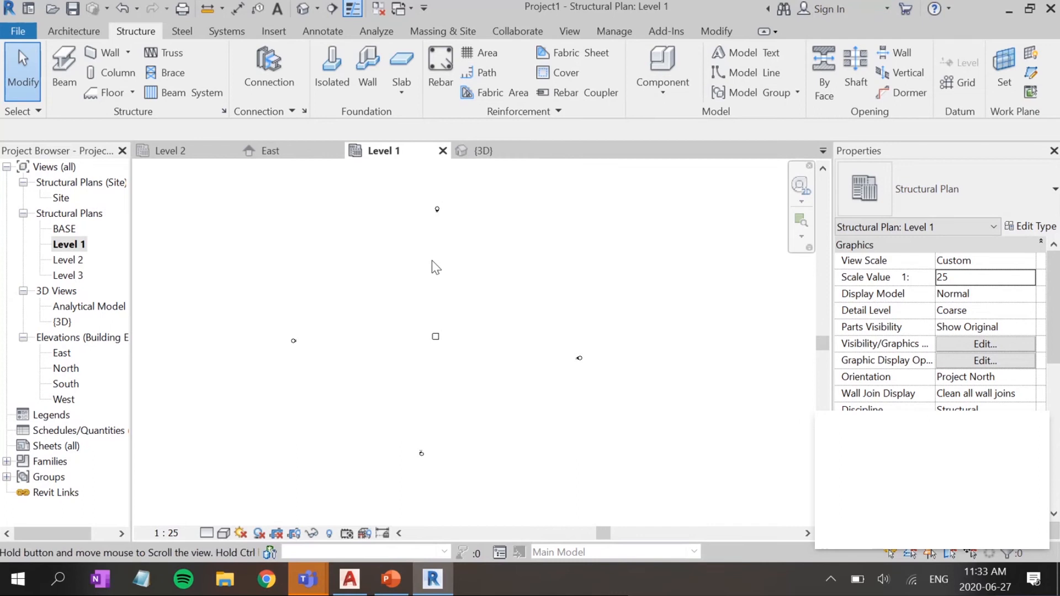
Step: Move the North, East, South and West elevation markers in close around the column on the Level 1 plan
left_click_drag(424, 202, 451, 234)
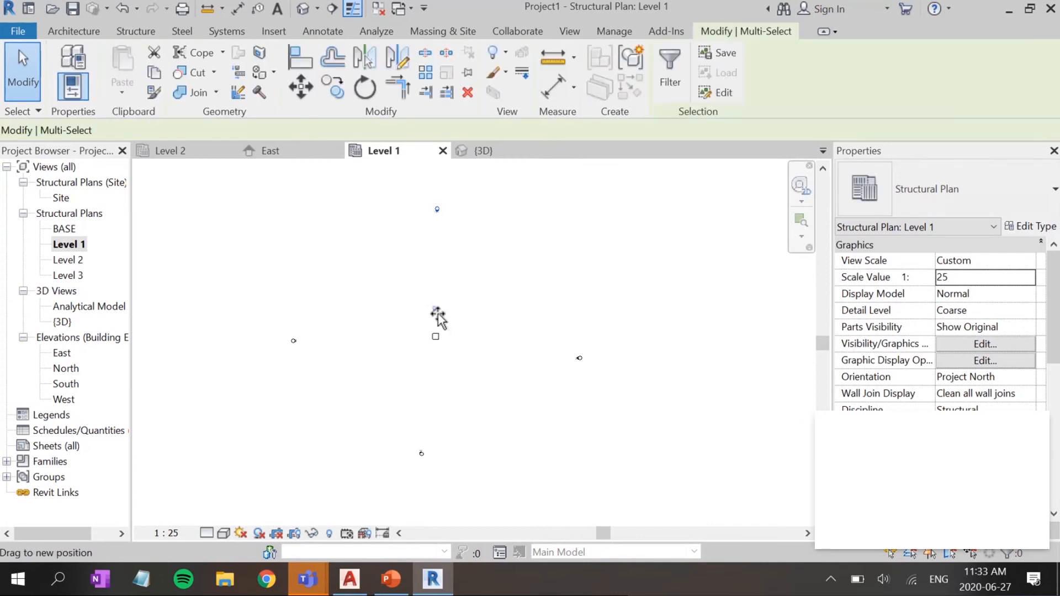
left_click_drag(439, 319, 437, 318)
left_click_drag(561, 339, 605, 372)
mouse_move(579, 358)
left_mouse_down()
mouse_move(513, 334)
mouse_move(468, 339)
left_mouse_up()
mouse_move(414, 442)
left_mouse_down()
mouse_move(436, 469)
mouse_move(440, 371)
left_mouse_up()
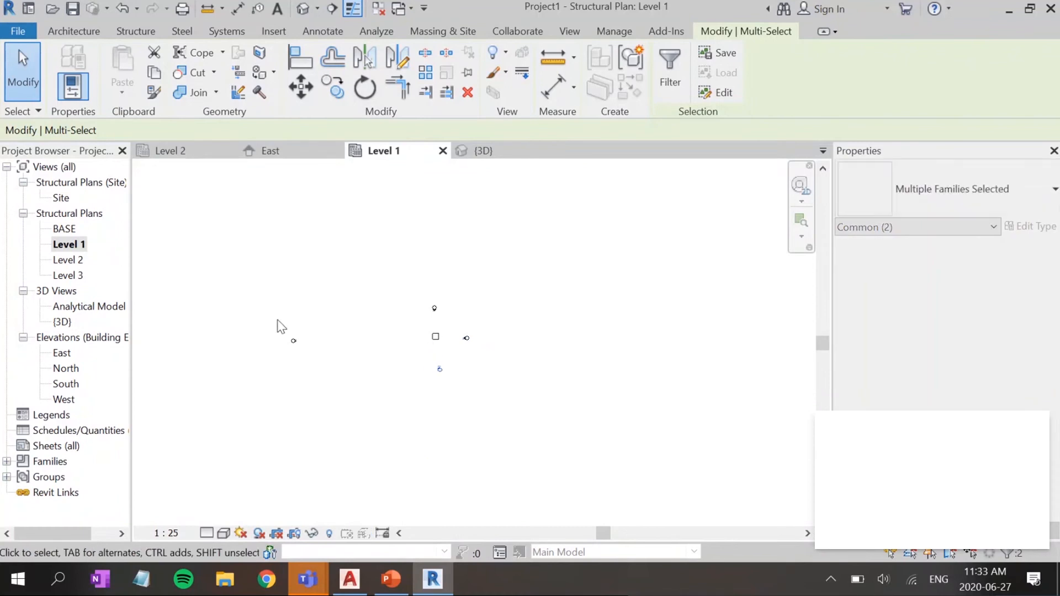
left_click_drag(294, 346, 397, 349)
Step: Create a vertical grid line from the column's left edge with the Pick Lines option, offset 3 inches inward
scroll(437, 349, "up", 3)
scroll(438, 348, "up", 2)
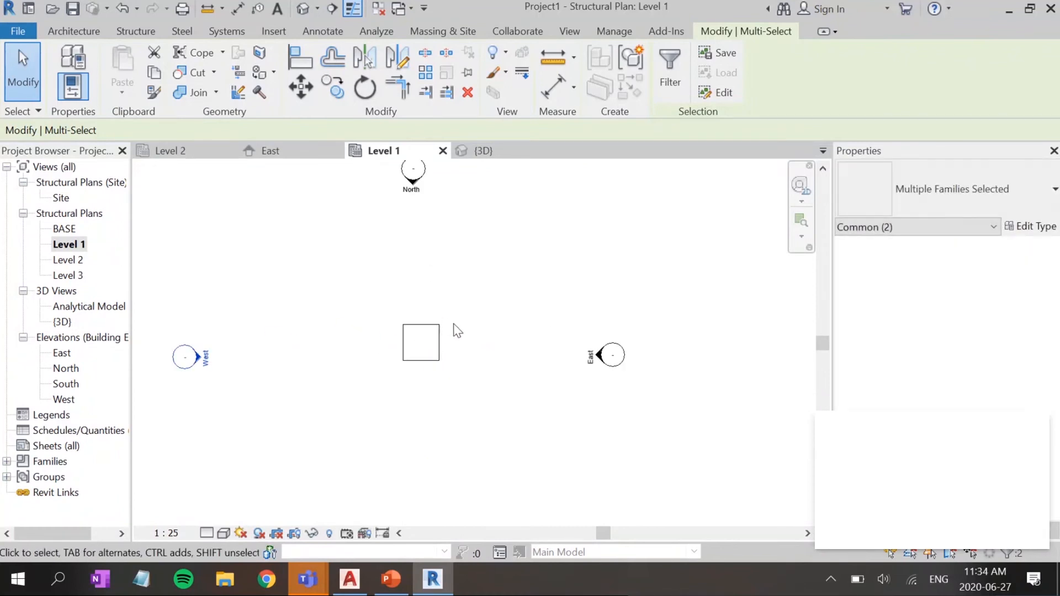
scroll(471, 343, "up", 3)
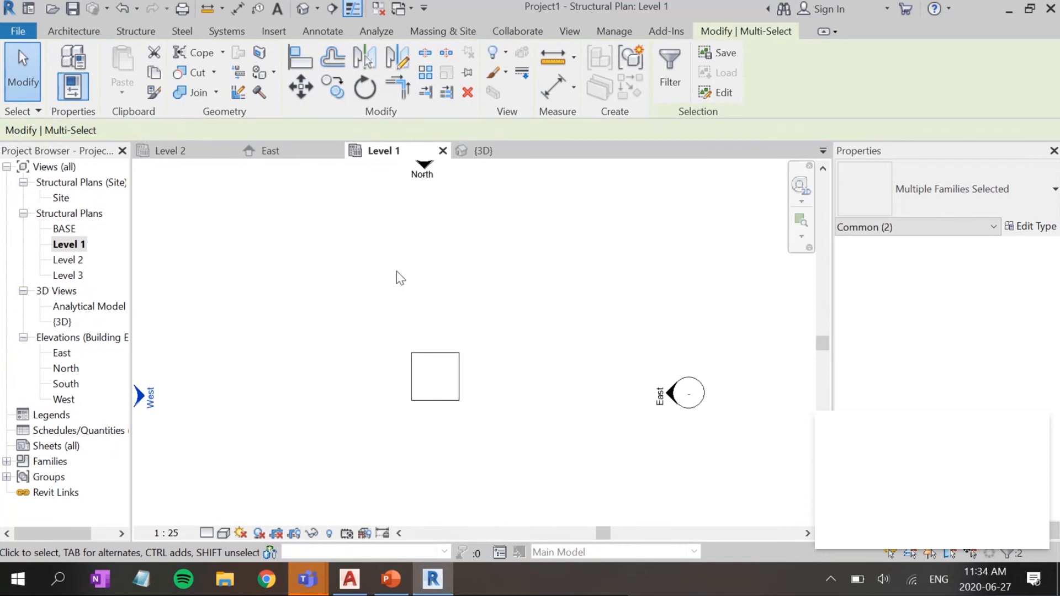
left_click(116, 31)
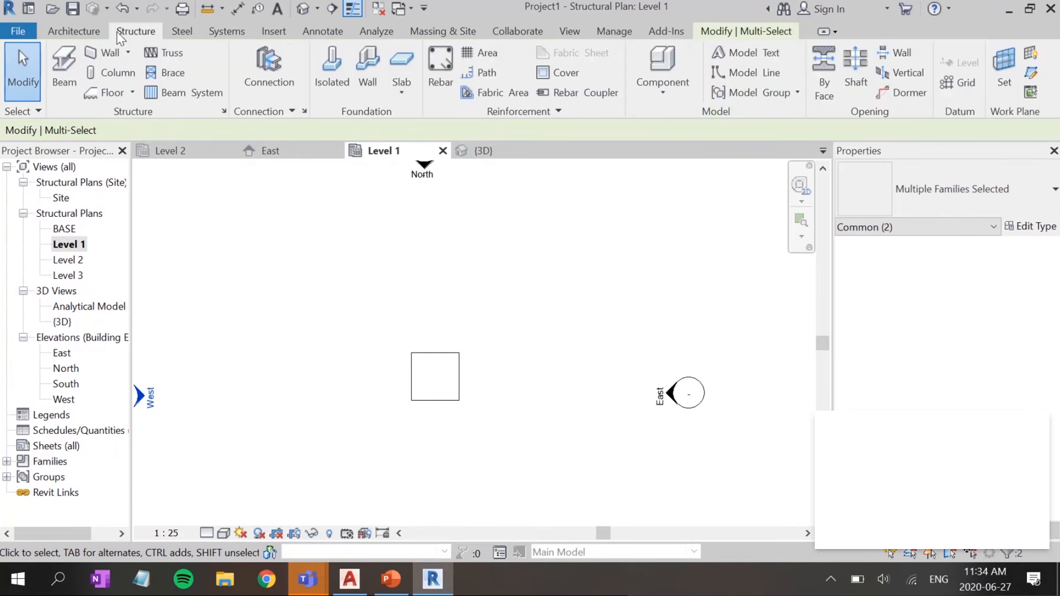
left_click(958, 81)
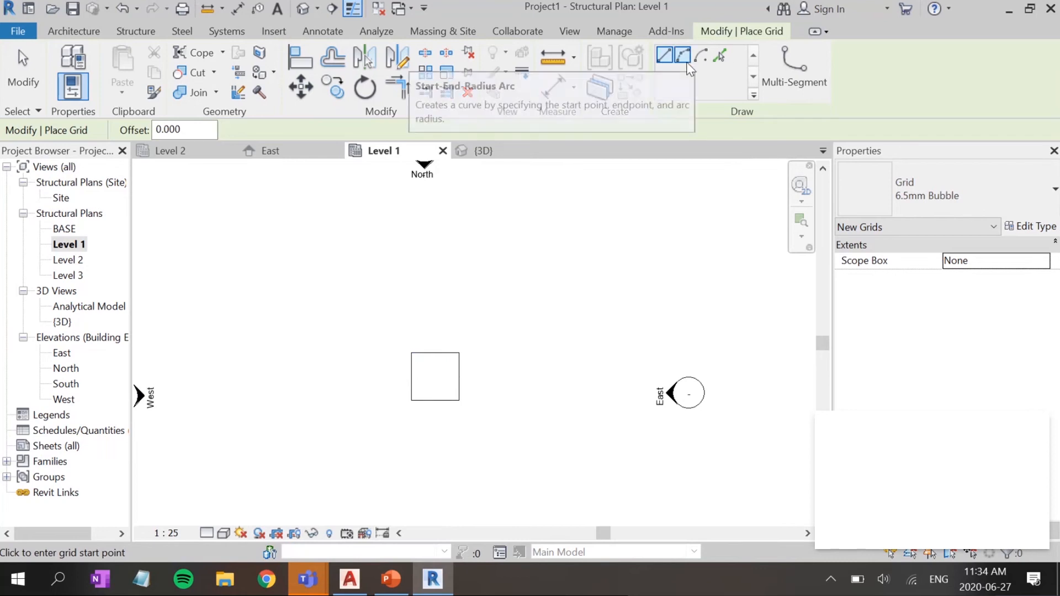
left_click(718, 58)
scroll(444, 390, "up", 3)
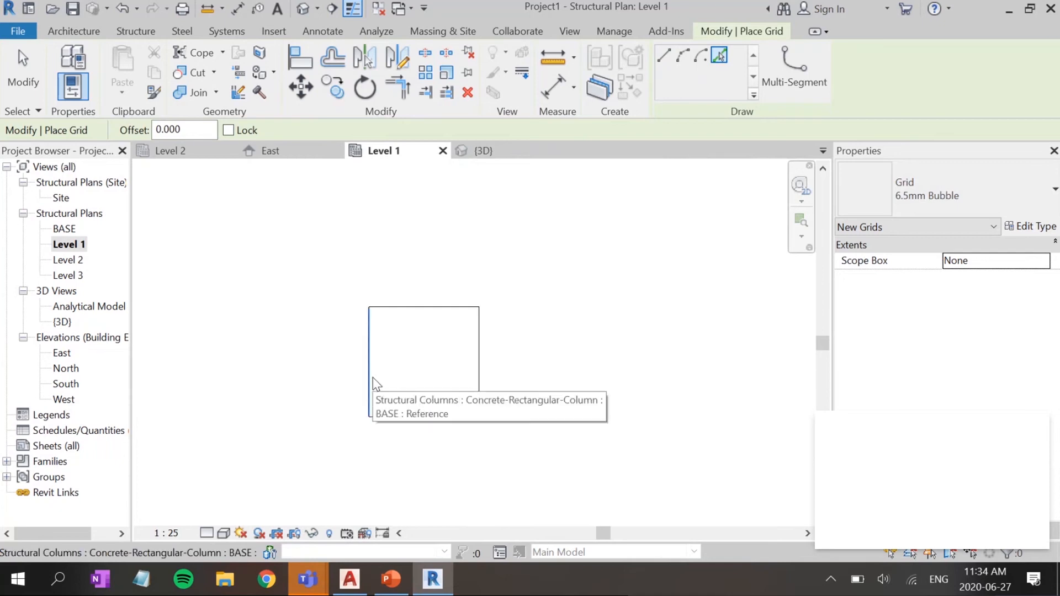
double_click(193, 128)
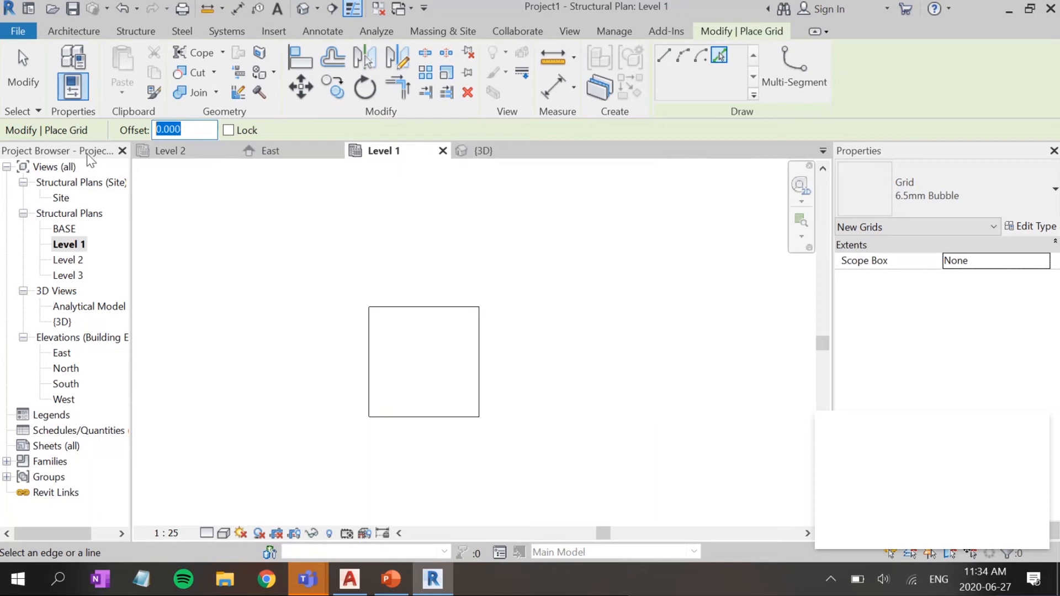
type("3")
key("Return")
scroll(377, 364, "up", 2)
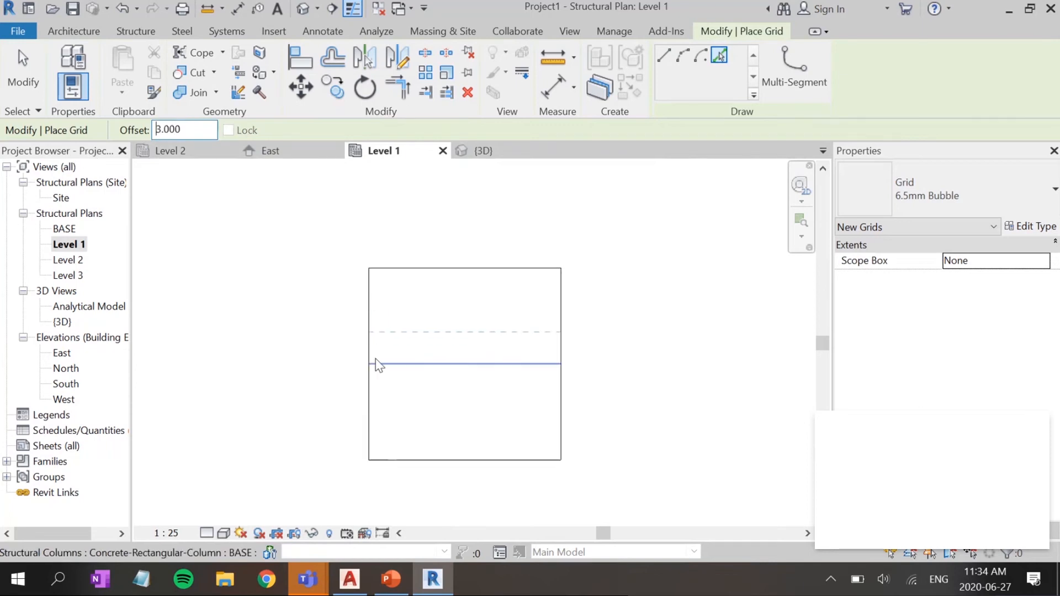
left_click(377, 395)
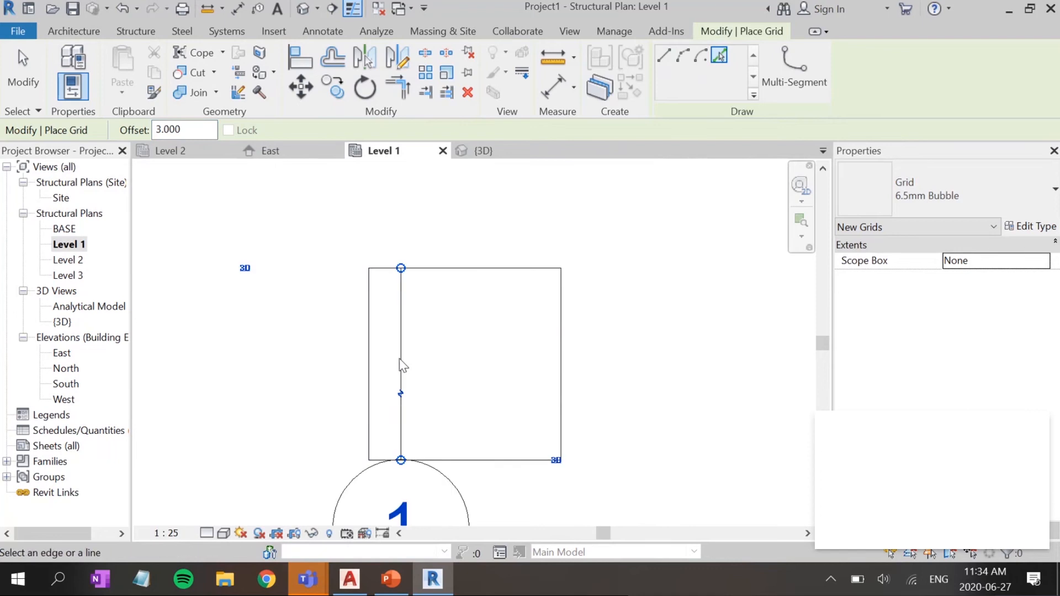
Step: Add a second vertical grid line offset 3 inches inward from the column's right edge, undoing the stray horizontal grid
left_click(449, 269)
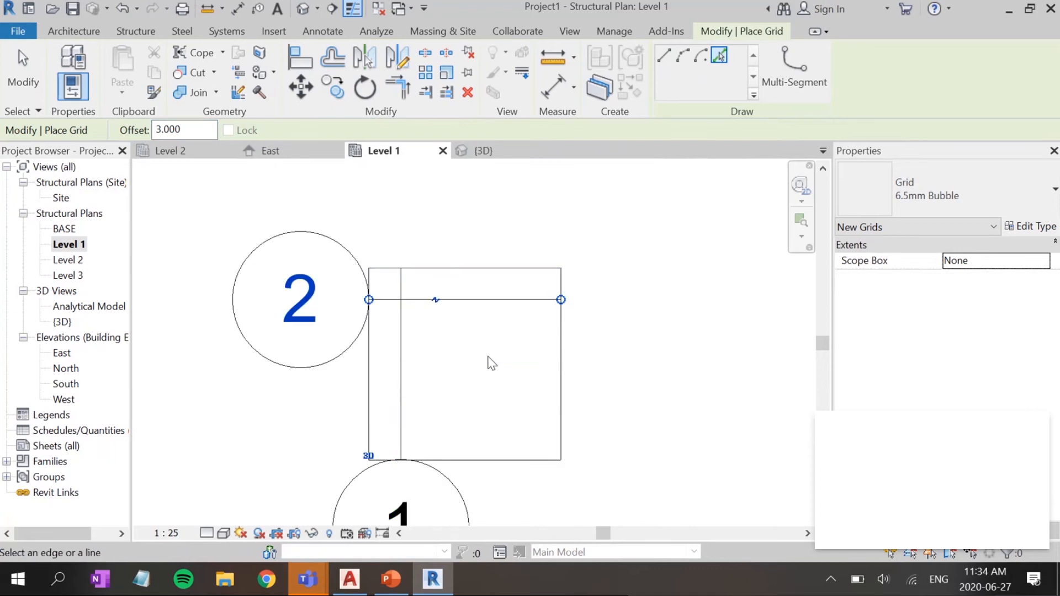
key("ctrl+z")
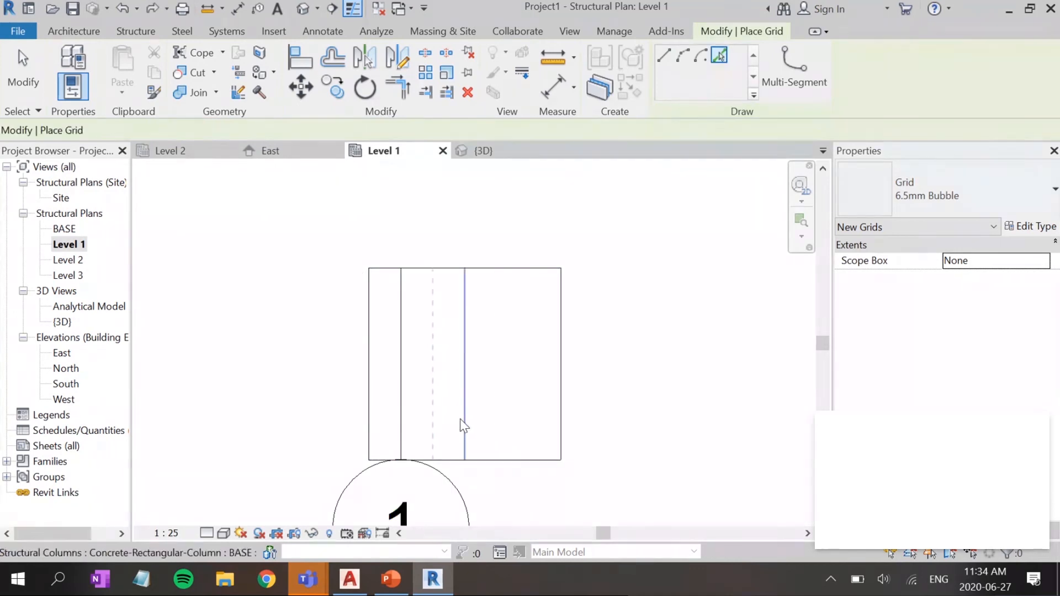
left_click(561, 410)
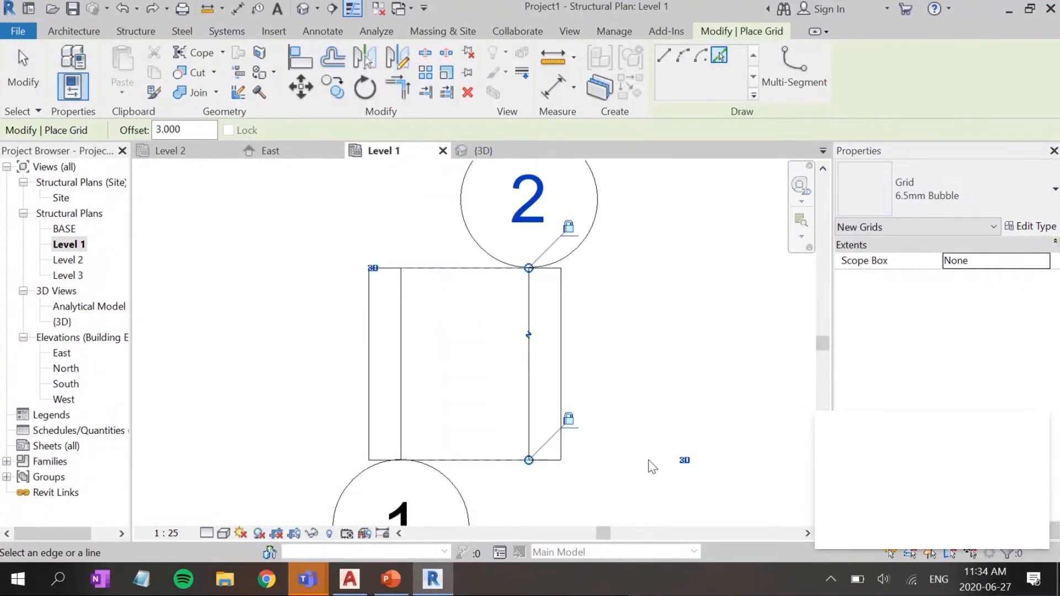
Step: Add horizontal grid lines 3 inches inside the column's upper and lower edges, naming the upper one A
scroll(516, 478, "down", 2)
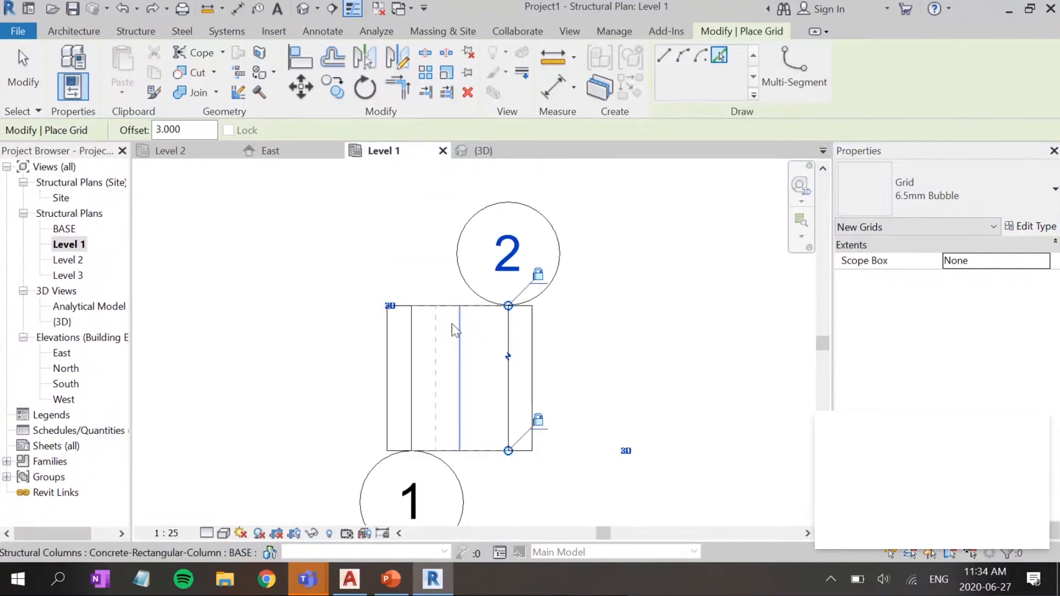
left_click(445, 309)
left_click(334, 330)
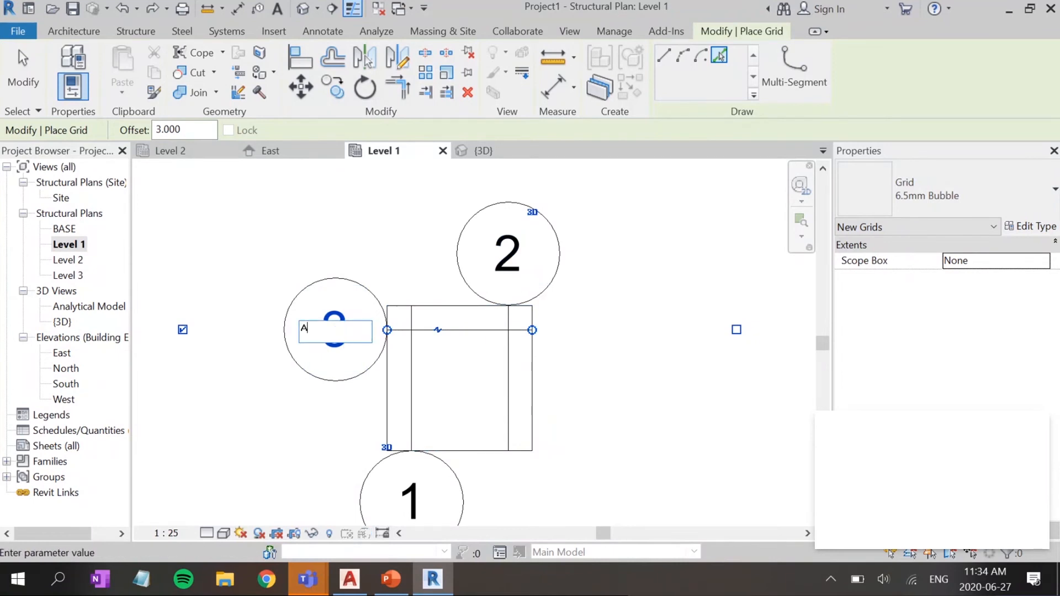
key("Return")
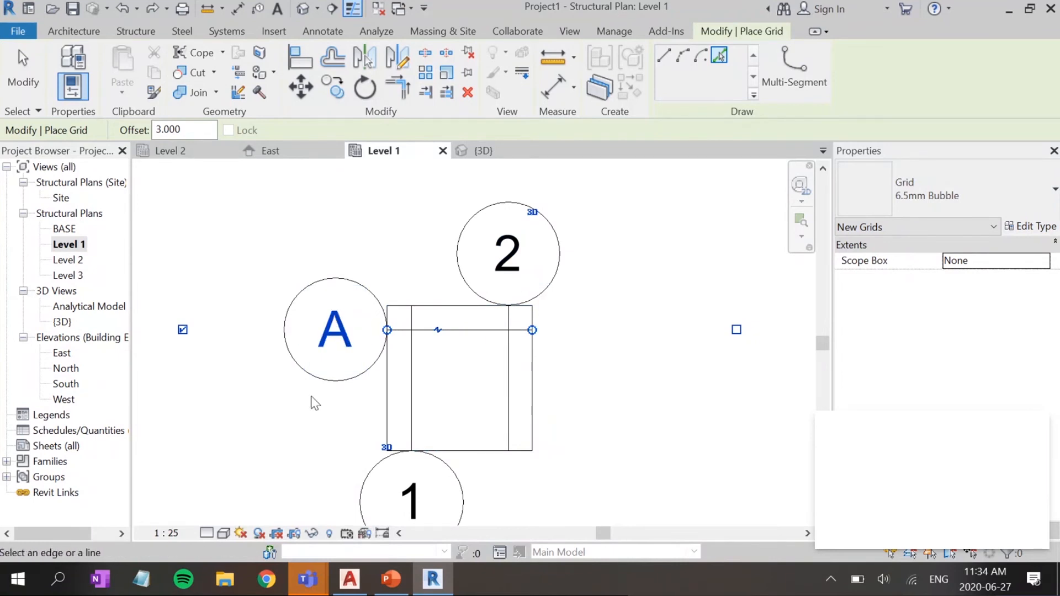
left_click(476, 450)
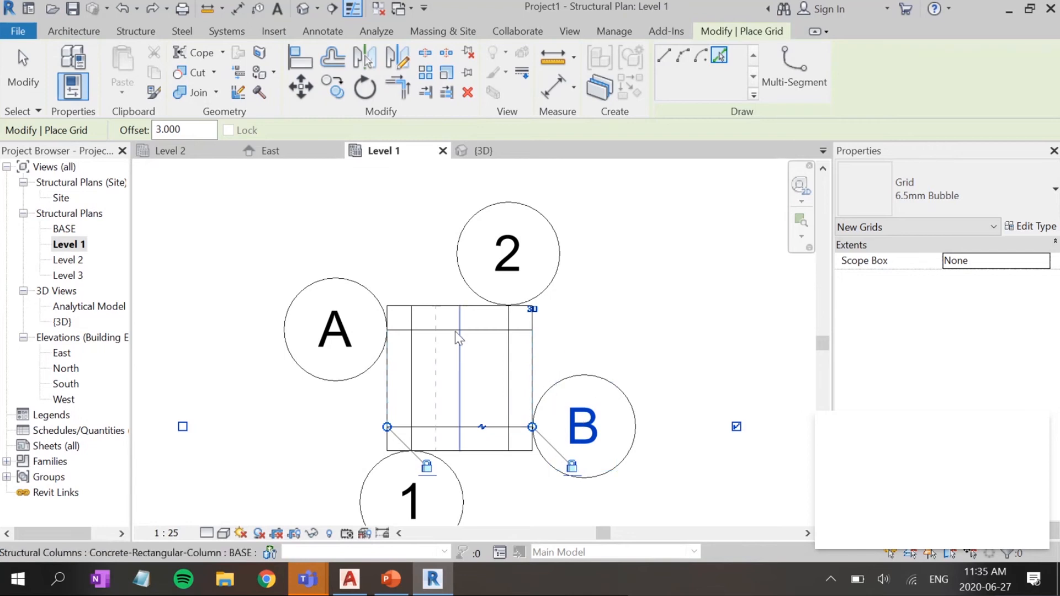
Step: Show grid B's bubble only at its left end and extend grids A and B past both sides of the column
left_click(427, 467)
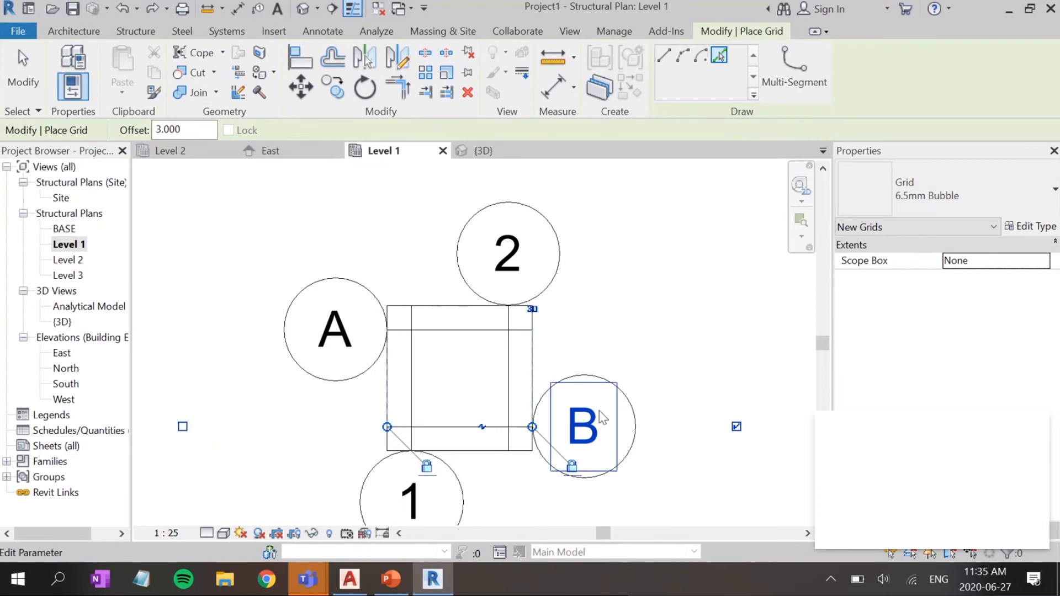
left_click(183, 426)
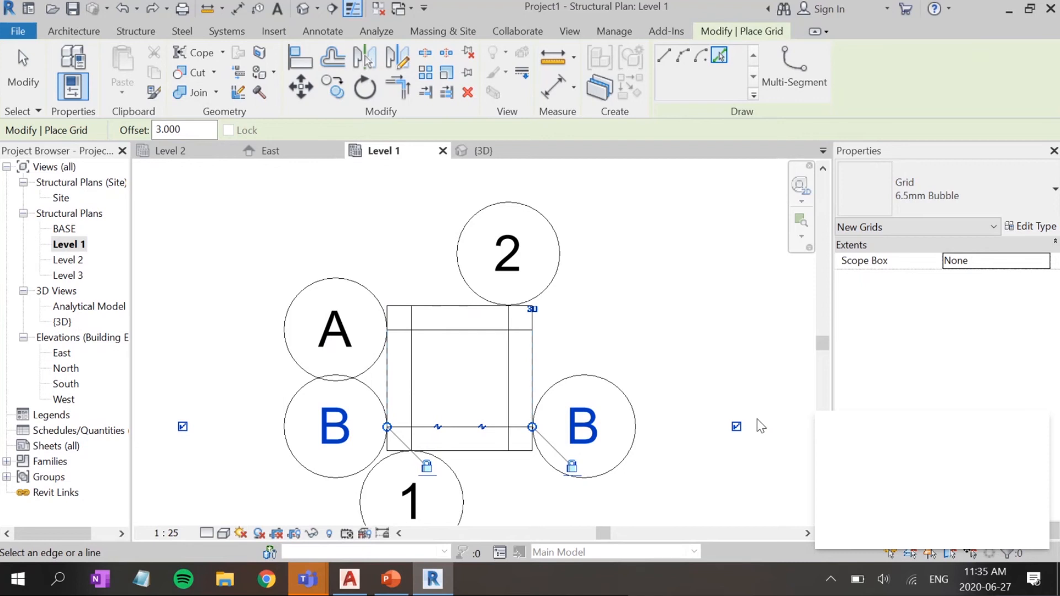
left_click(736, 427)
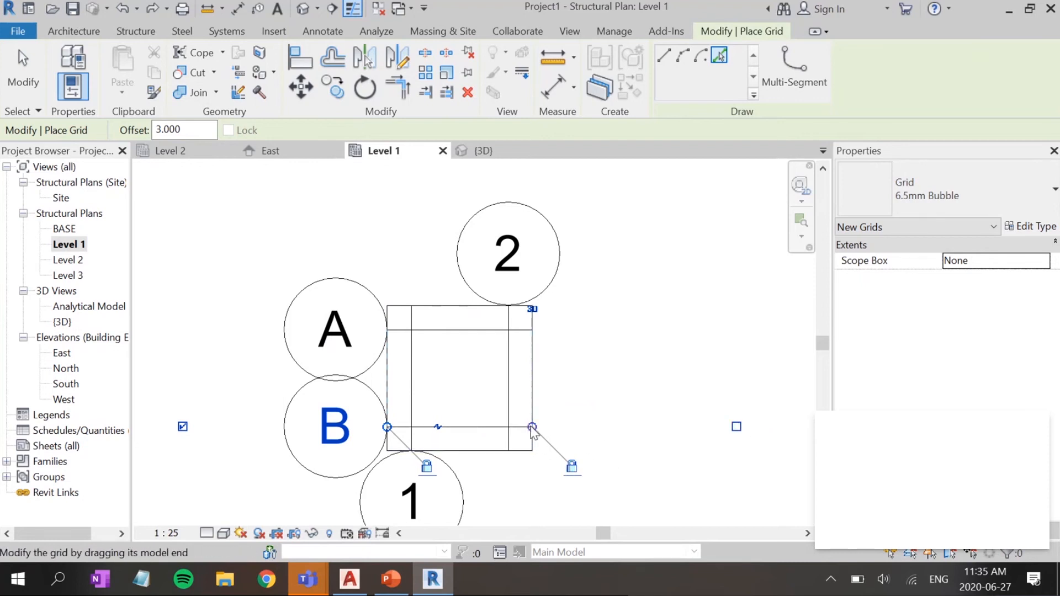
left_click_drag(531, 427, 609, 426)
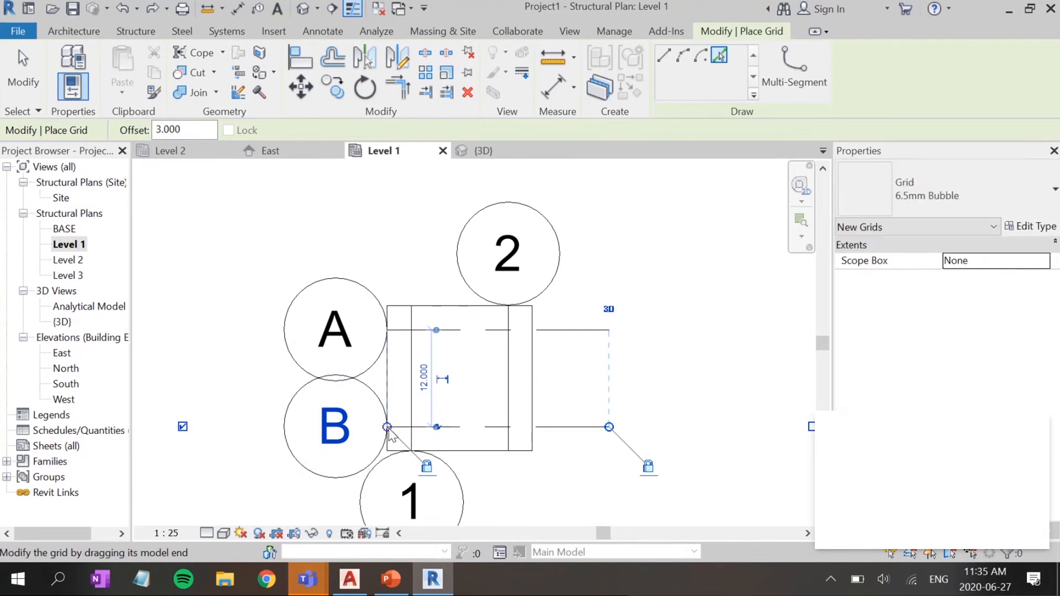
left_click_drag(385, 427, 254, 439)
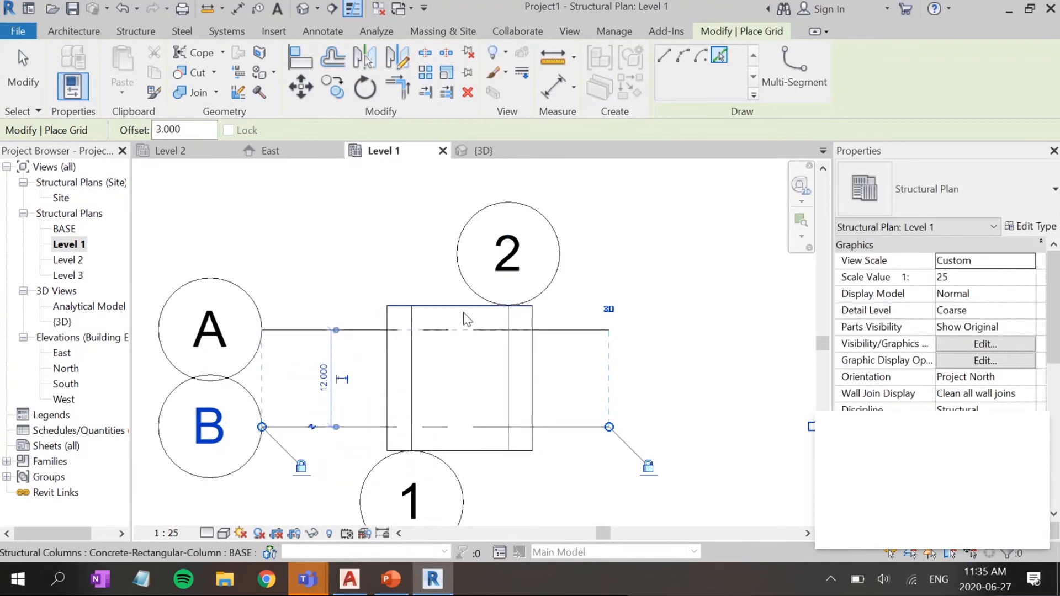
left_click(411, 310)
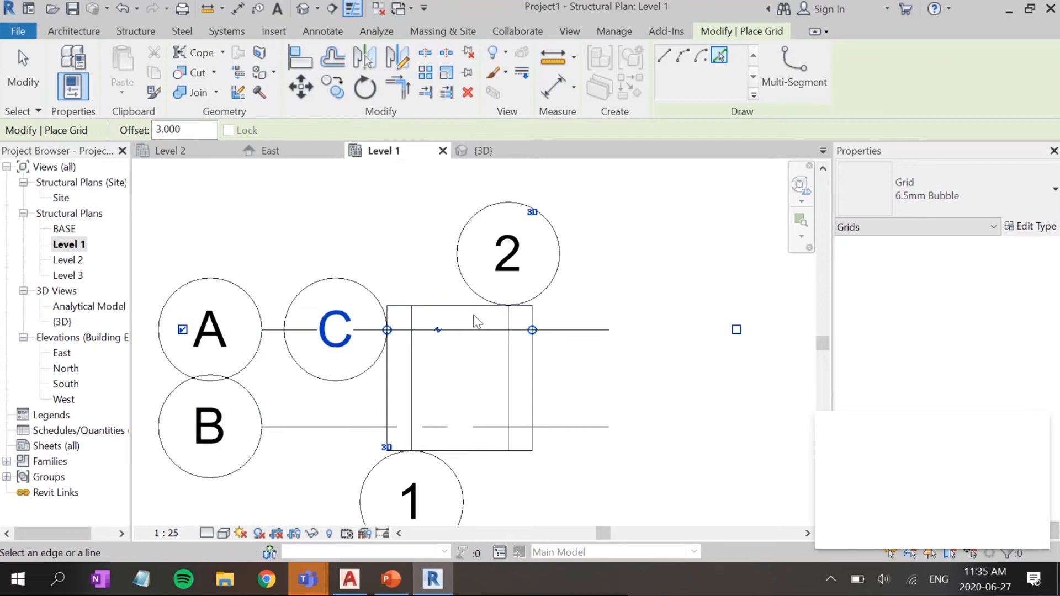
key("Escape")
key("ctrl+z")
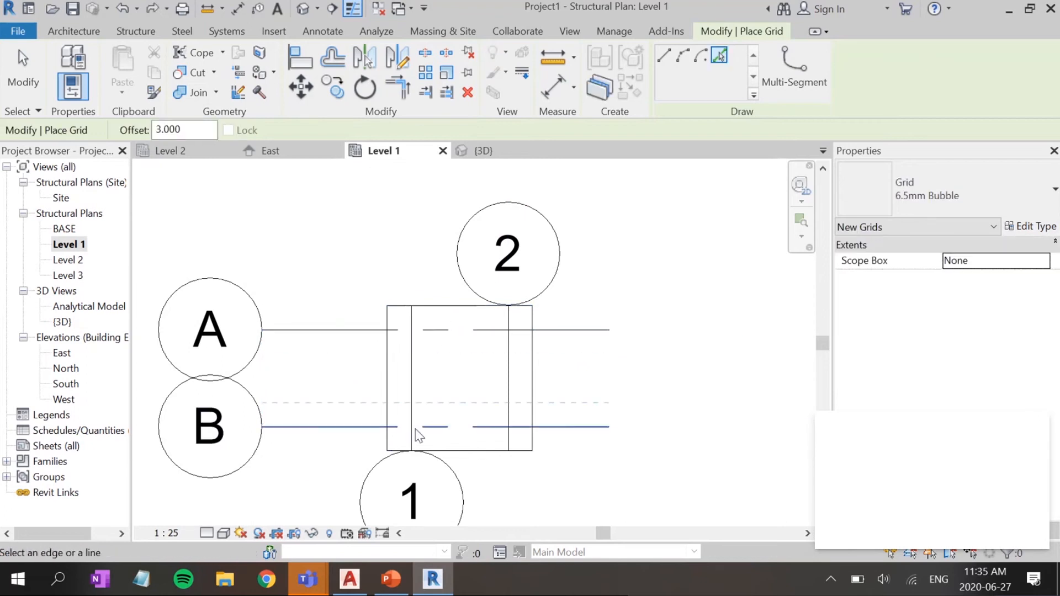
left_click(412, 459)
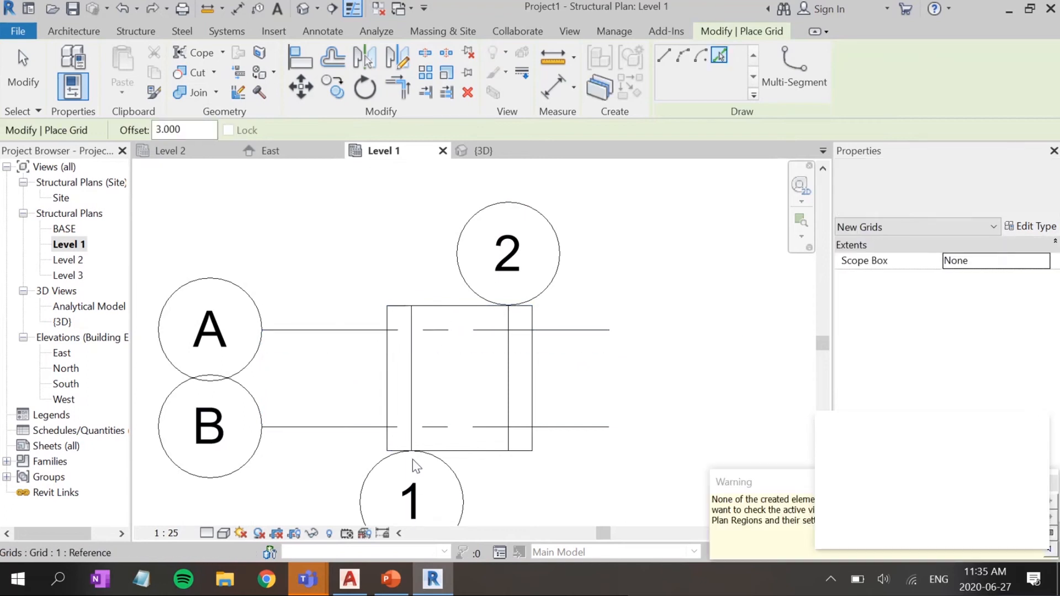
key("Escape")
key("Escape")
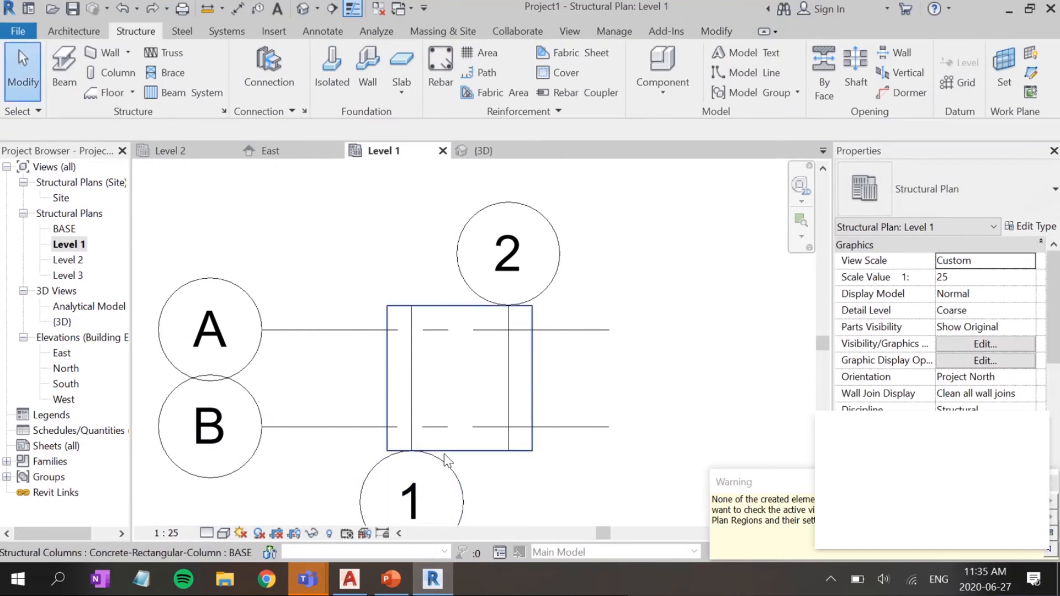
Step: Extend grids 1 and 2 above the column and show grid 1's bubble at its upper end
left_click(448, 468)
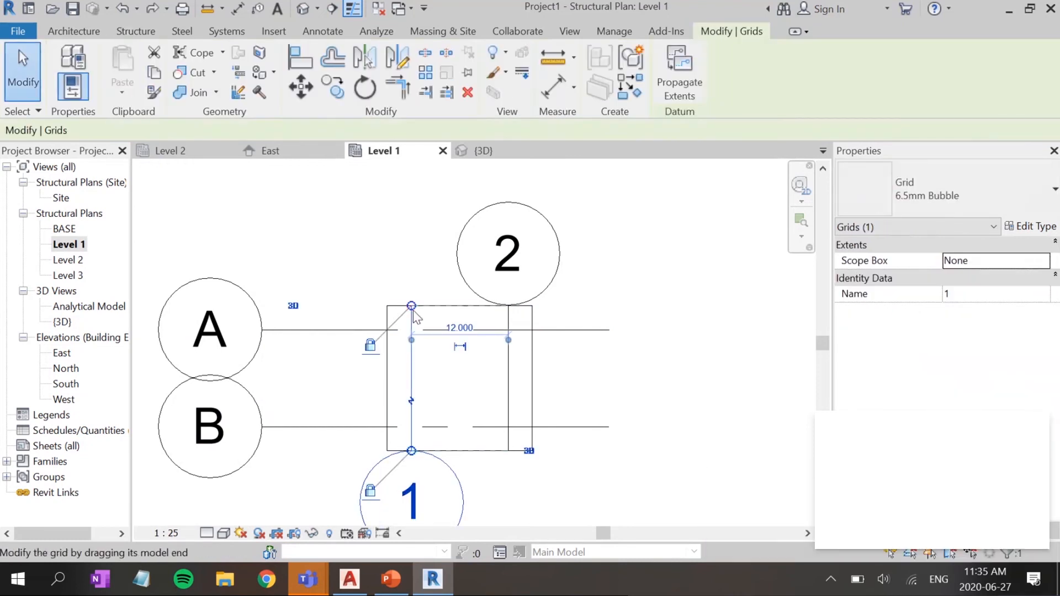
left_click_drag(411, 305, 423, 213)
middle_click_drag(617, 306, 610, 383)
scroll(604, 329, "down", 1)
scroll(541, 283, "down", 1)
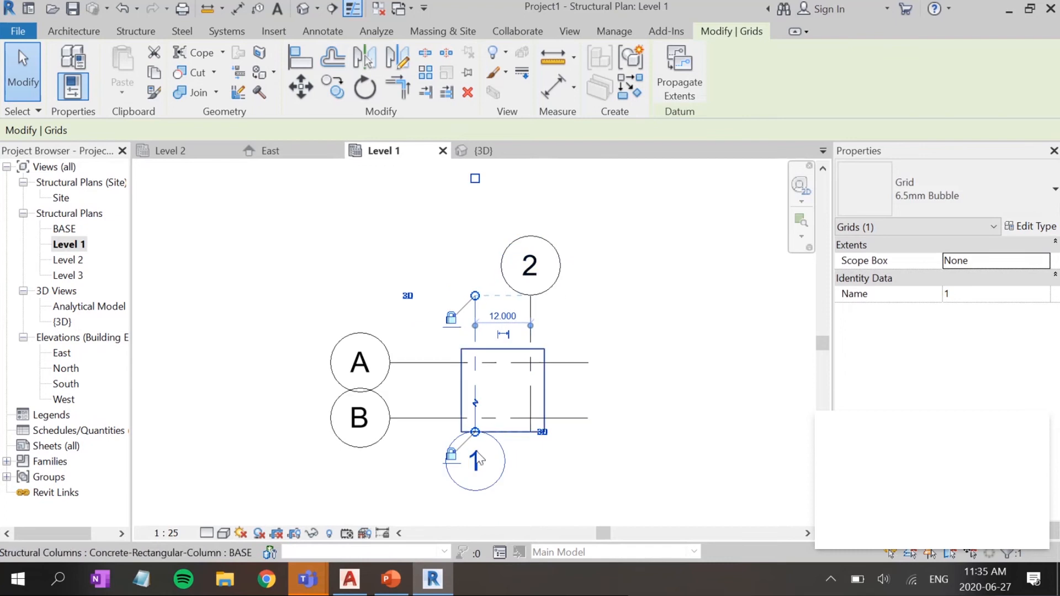
left_click(475, 179)
Step: Hide grid 1's lower bubble and extend grids 1 and 2 below the column
scroll(478, 519, "down", 1)
scroll(596, 473, "down", 1)
middle_click_drag(596, 473, 617, 371)
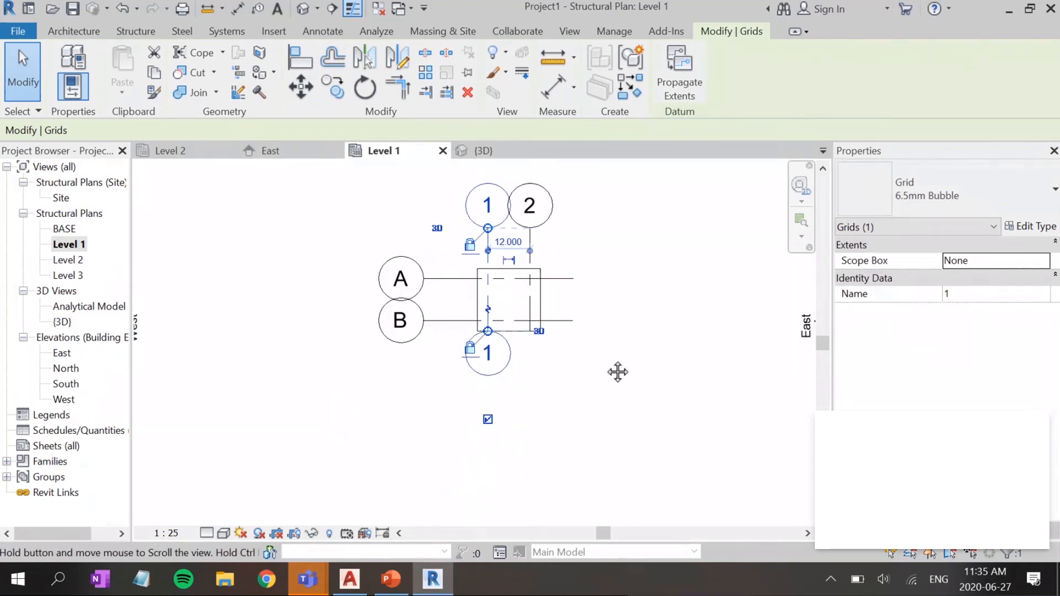
left_click(487, 419)
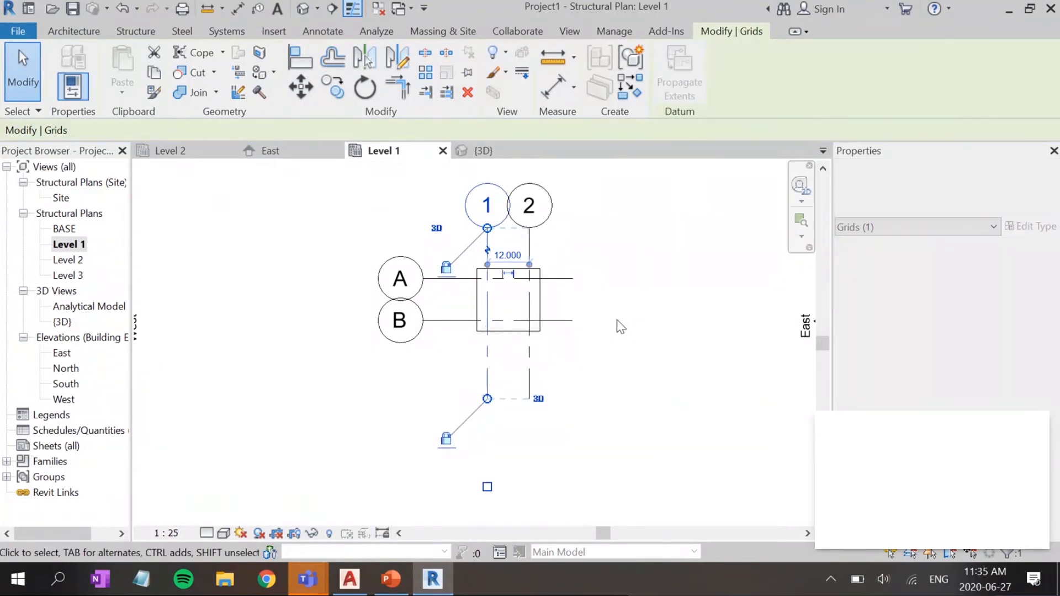
scroll(617, 320, "up", 3)
middle_click_drag(568, 310, 667, 402)
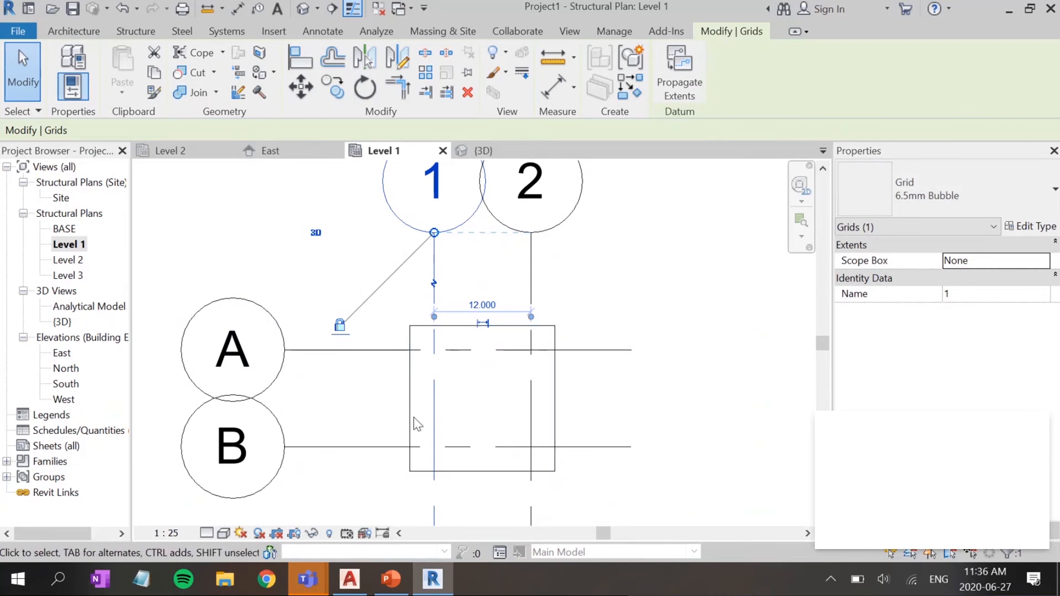
scroll(449, 353, "up", 1)
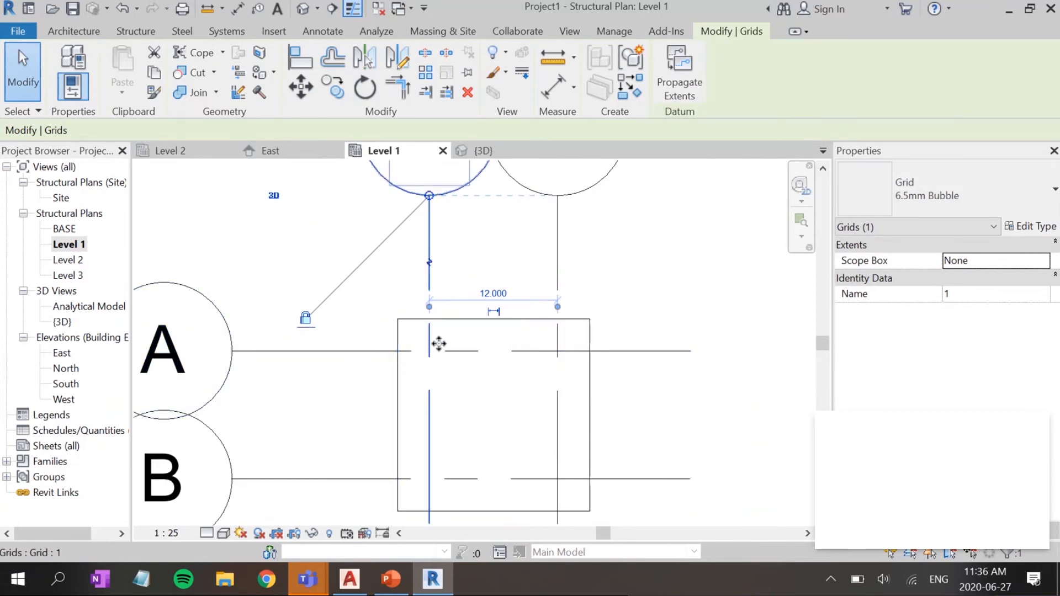
left_click(144, 31)
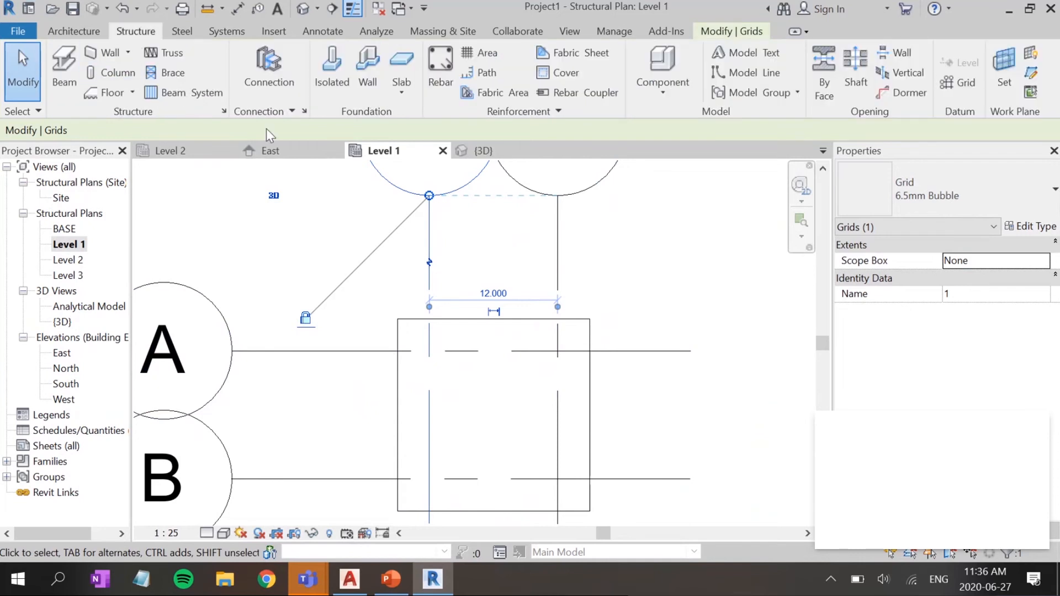
key("c")
key("l")
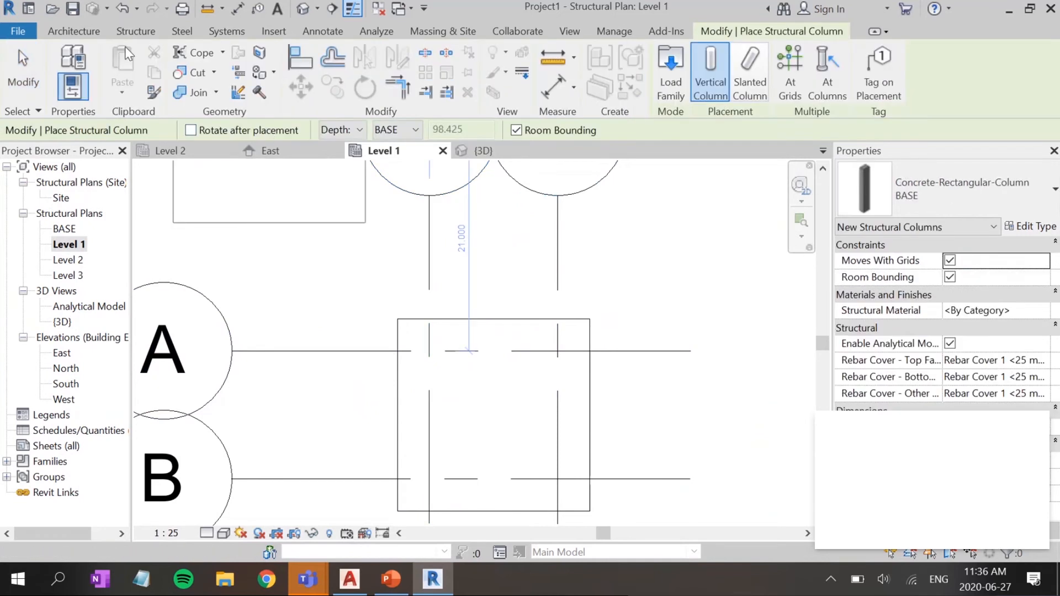
key("Escape")
key("Escape")
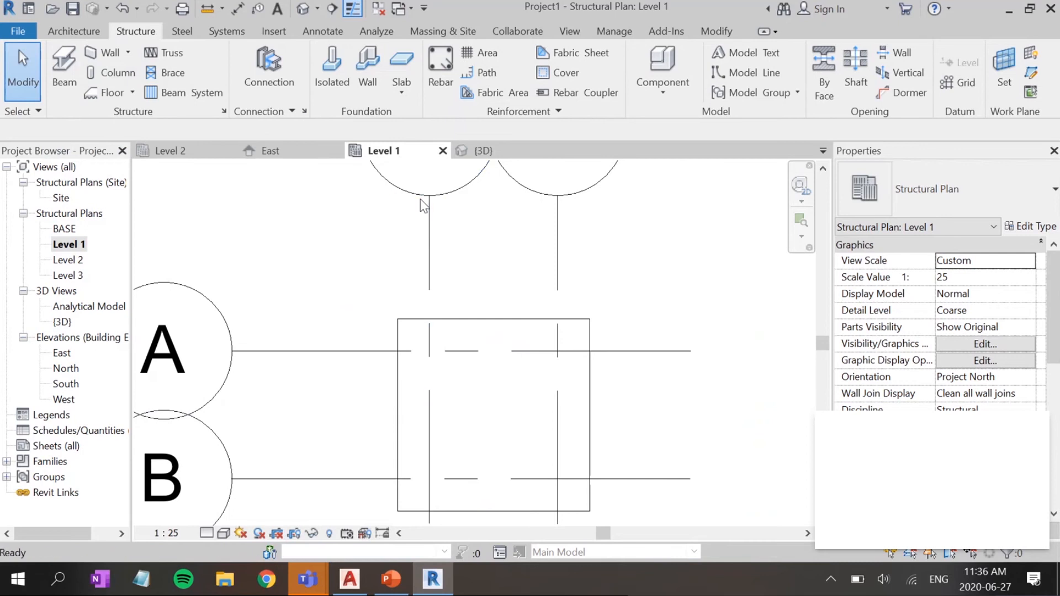
Step: Start placing a structural column and open the family library from its type properties to load another column family
key("c")
key("l")
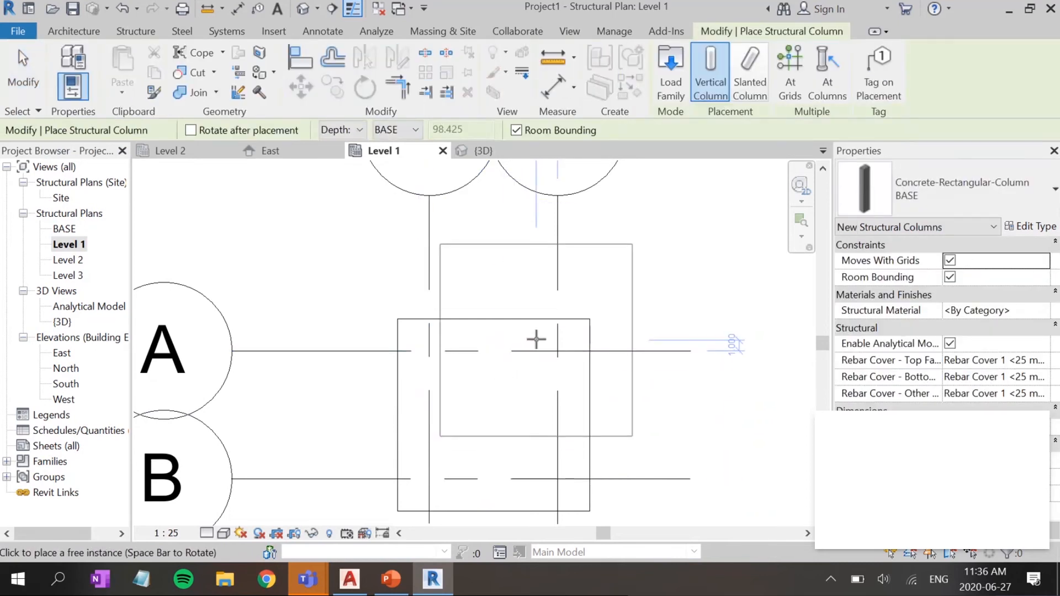
left_click(1019, 226)
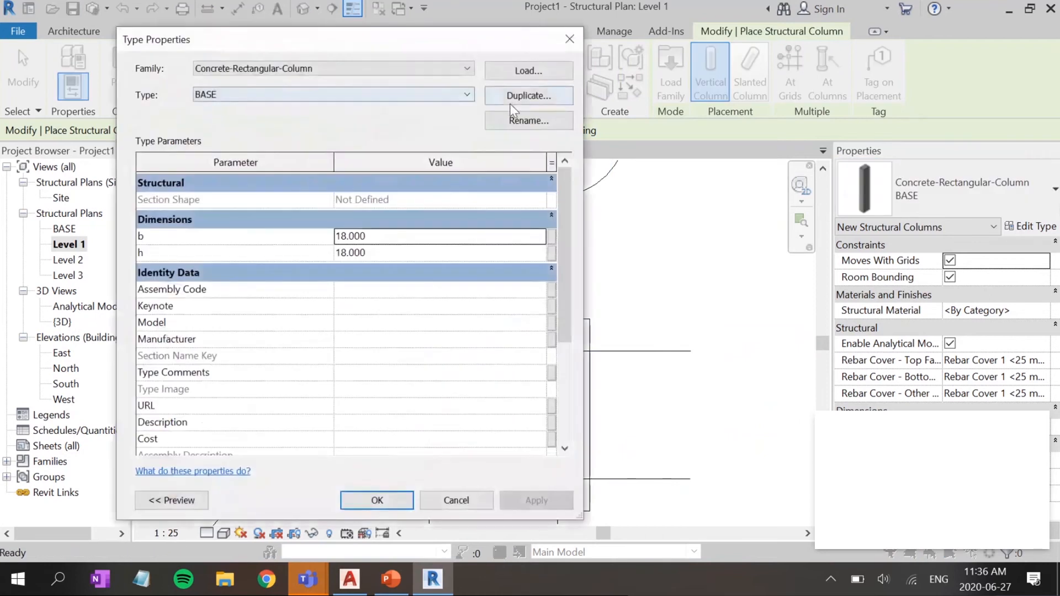
left_click(463, 68)
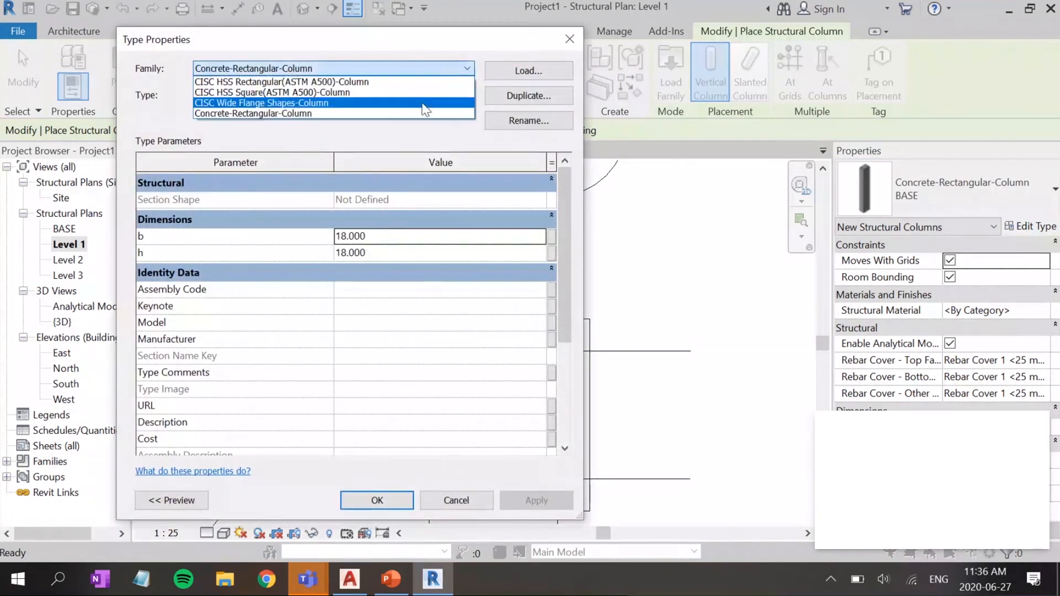
left_click(544, 74)
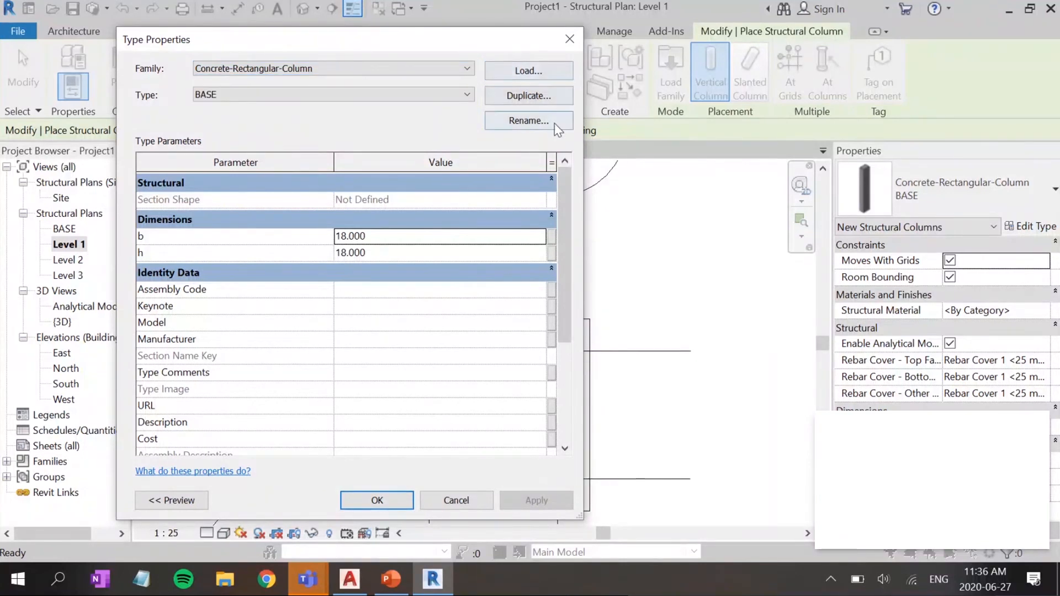
left_click(543, 73)
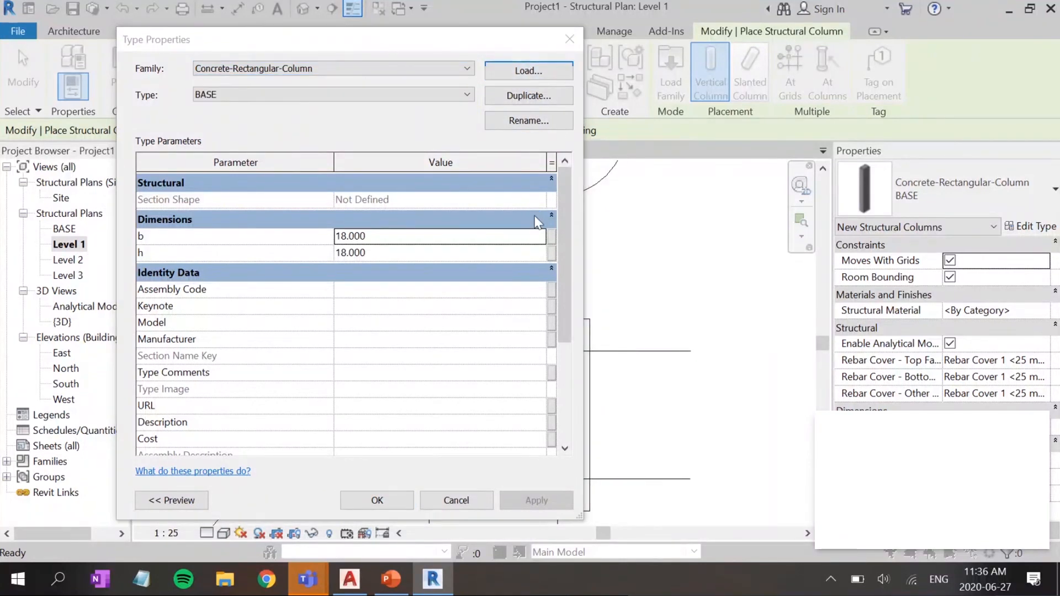
Step: Load the M_Timber-Column family from the Wood folder inside the library's Structural Columns folder
scroll(373, 248, "down", 5)
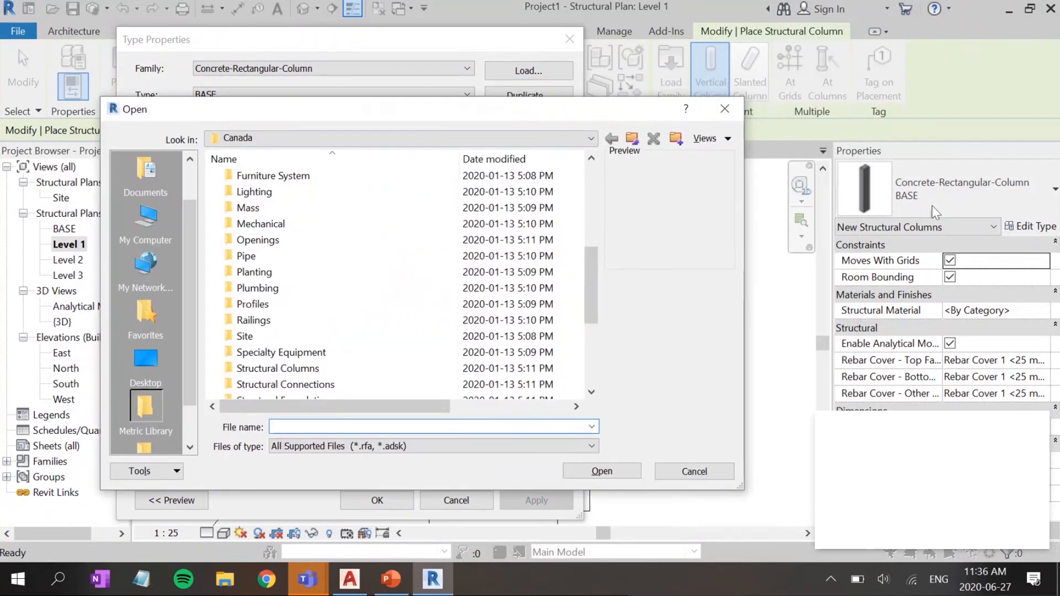
scroll(326, 308, "down", 3)
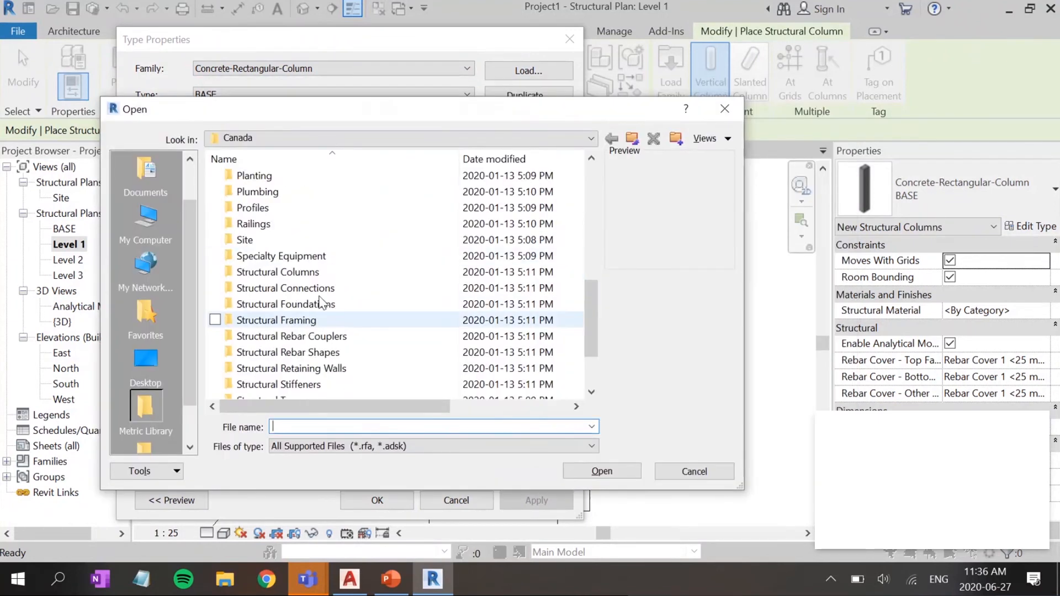
scroll(331, 272, "up", 3)
scroll(373, 317, "down", 2)
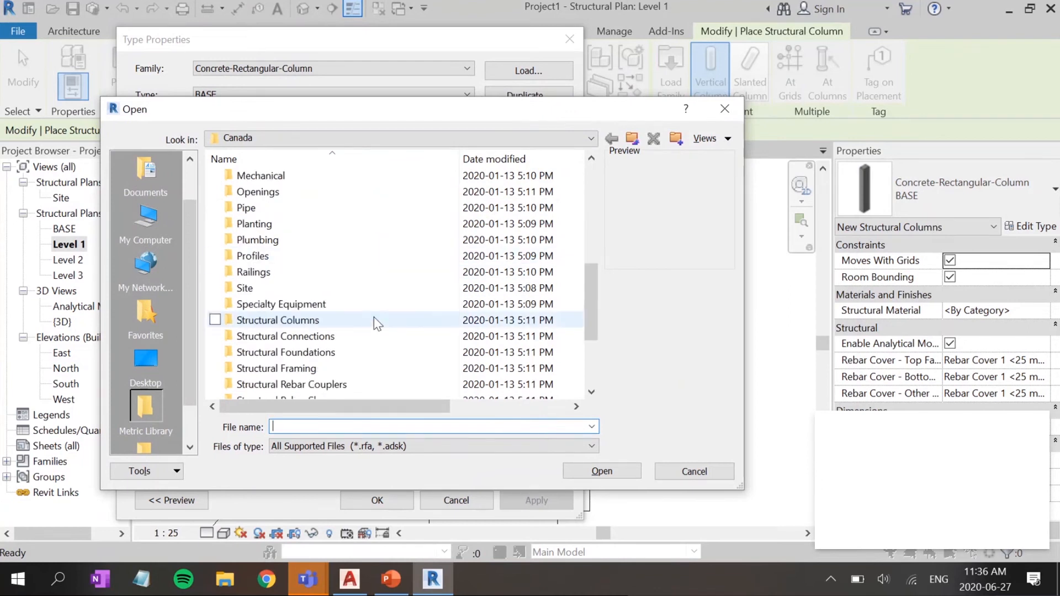
scroll(370, 313, "up", 3)
scroll(331, 289, "up", 3)
scroll(326, 276, "down", 6)
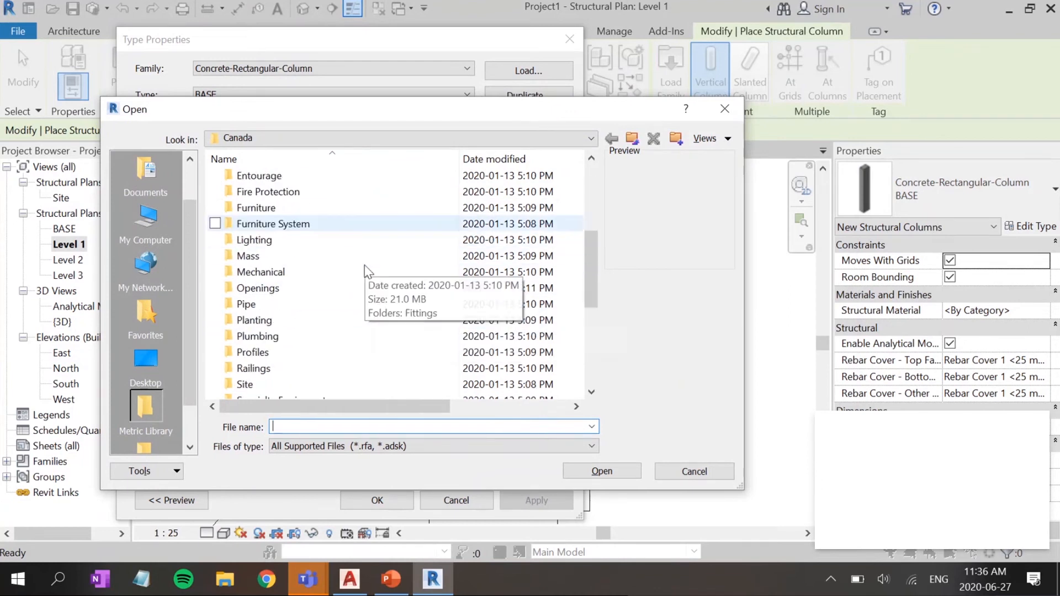
double_click(308, 321)
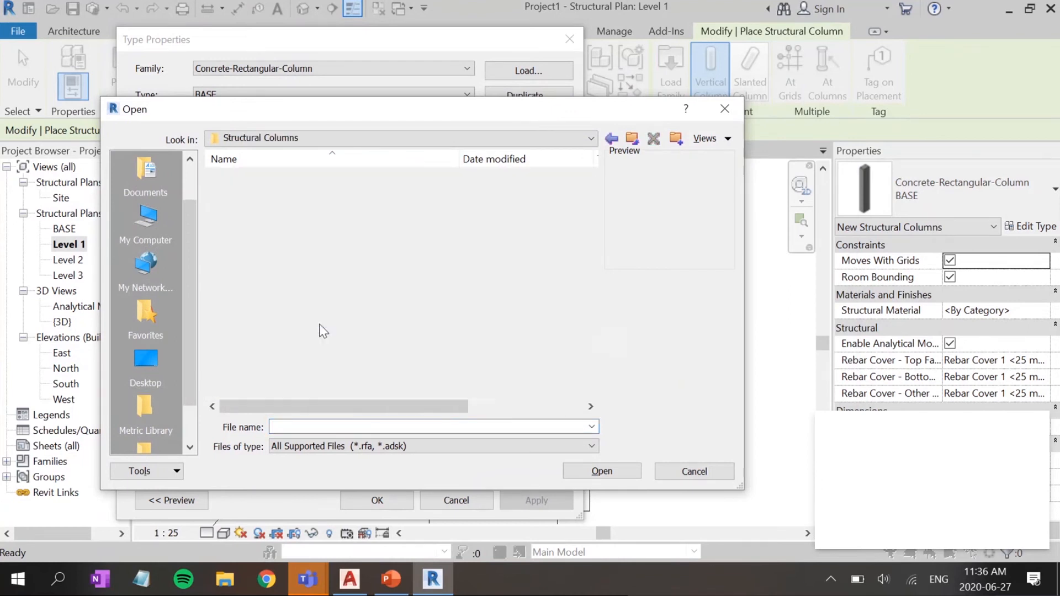
double_click(263, 237)
left_click(284, 241)
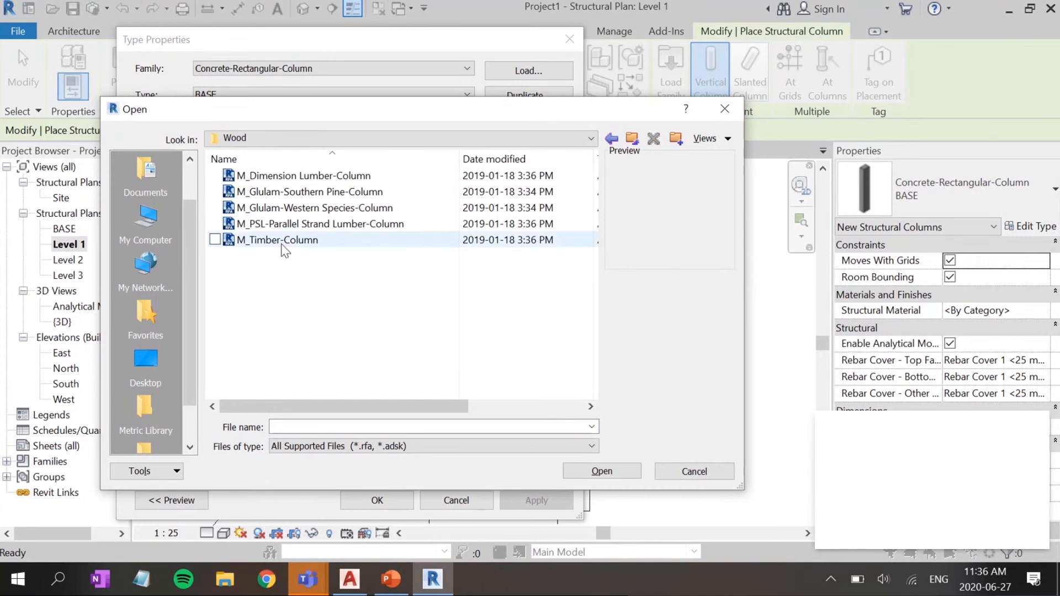
left_click(593, 471)
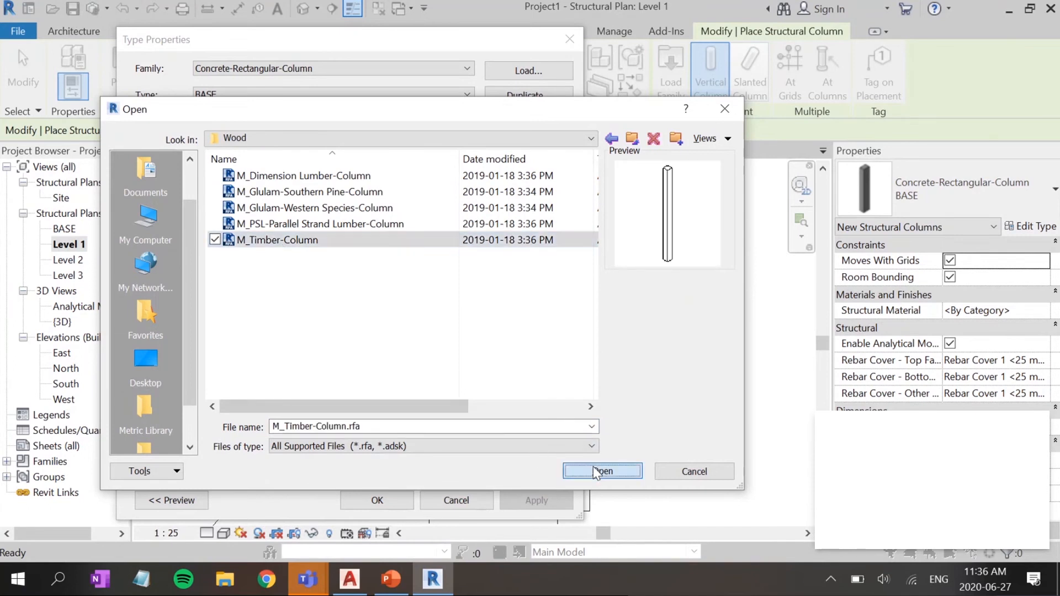
left_click(432, 366)
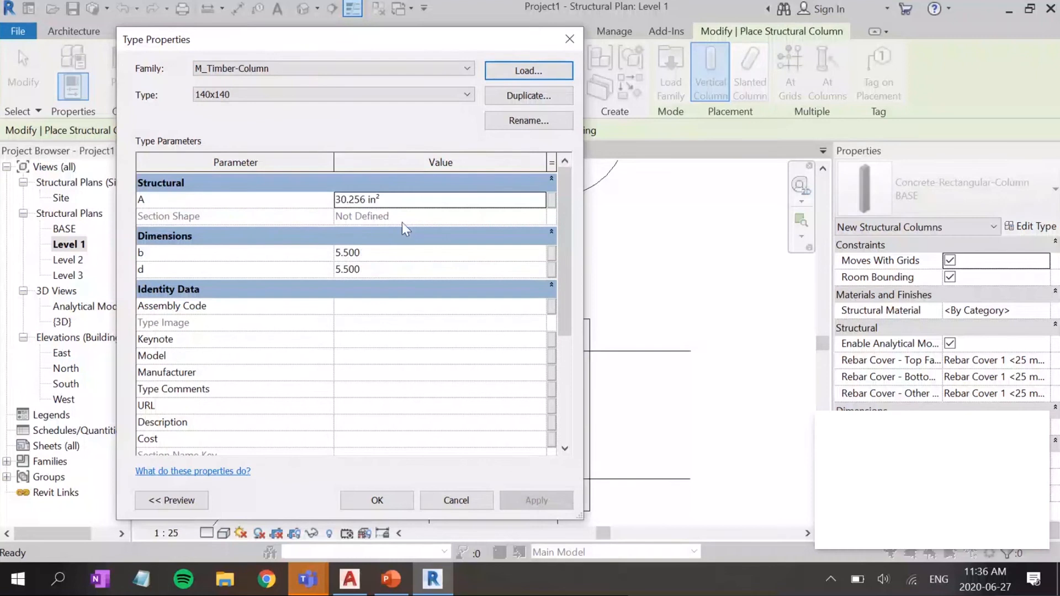
Step: Duplicate the 140x140 timber column type as SINGLE and set its b and d dimensions to 3/16 inch
left_click(538, 95)
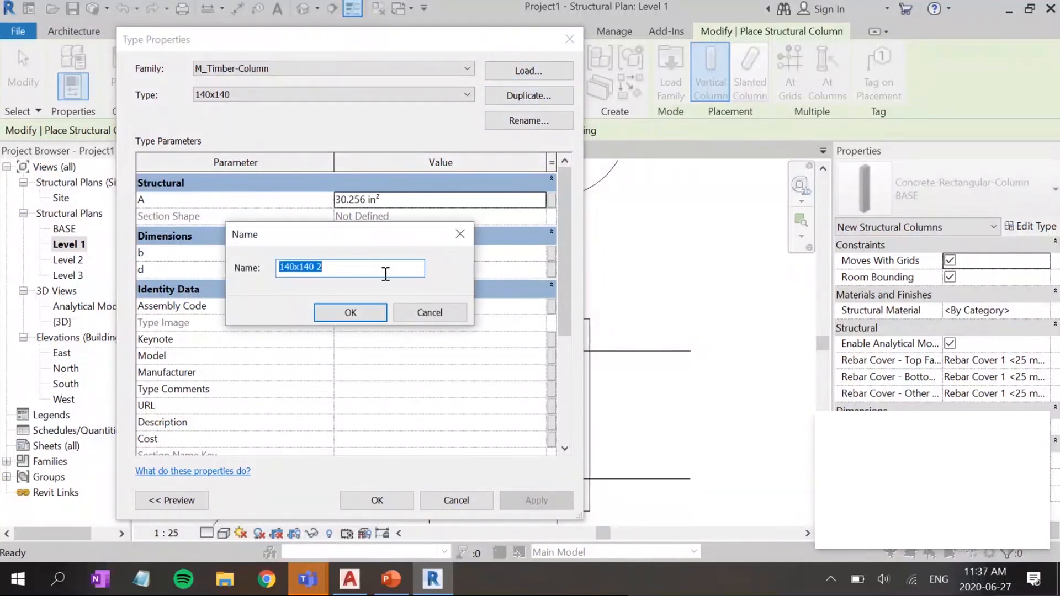
type("SINGLE")
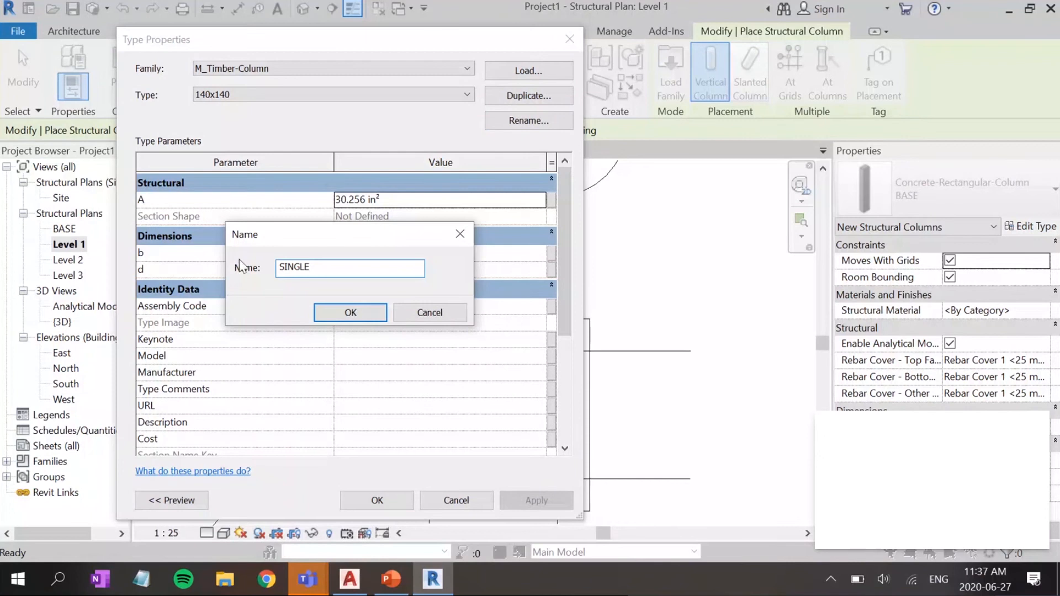
left_click(362, 313)
left_click(367, 252)
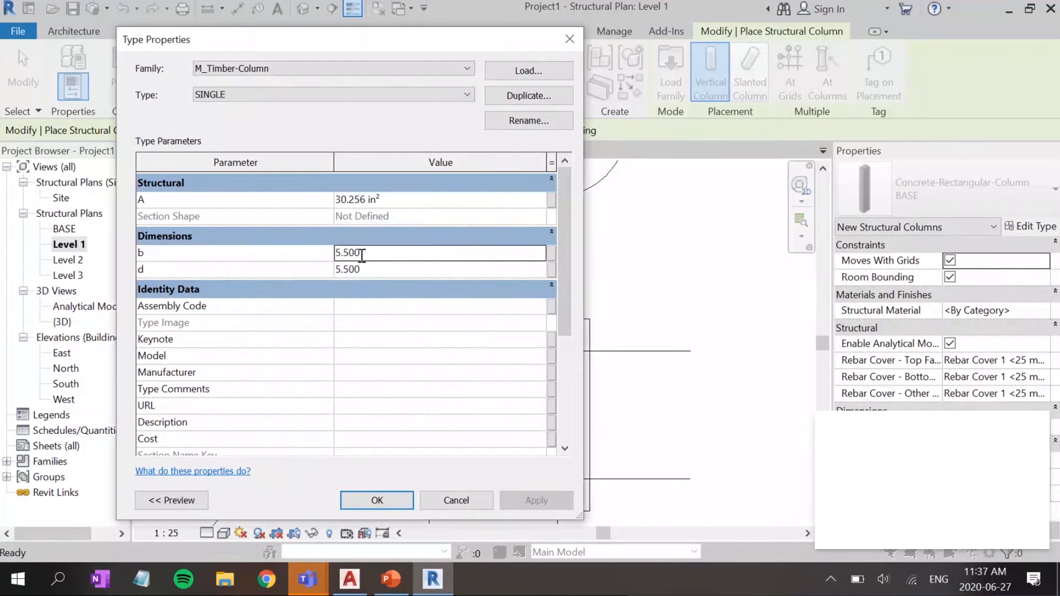
left_click_drag(374, 252, 273, 255)
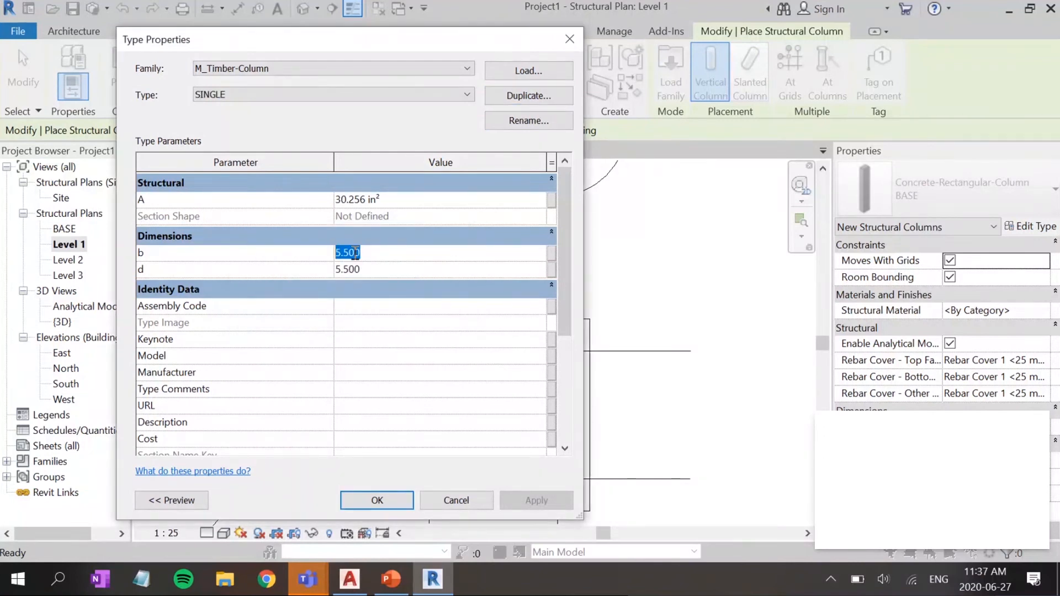
type("3/16")
key("Return")
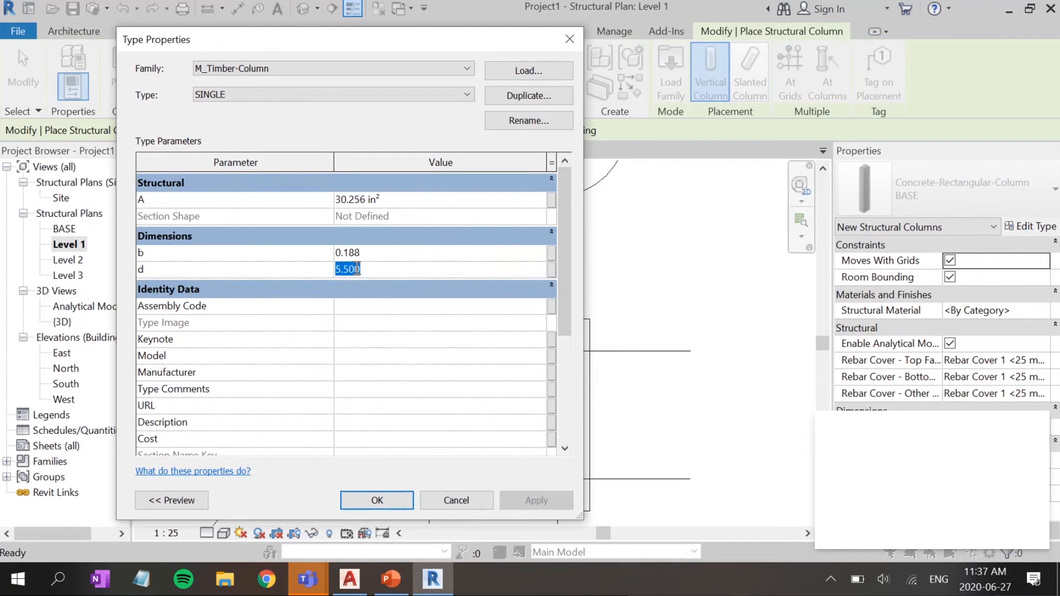
type("3.")
Step: Set the SINGLE type's section area A with the formula =3/16*3/16 and accept the type properties
left_click(390, 201)
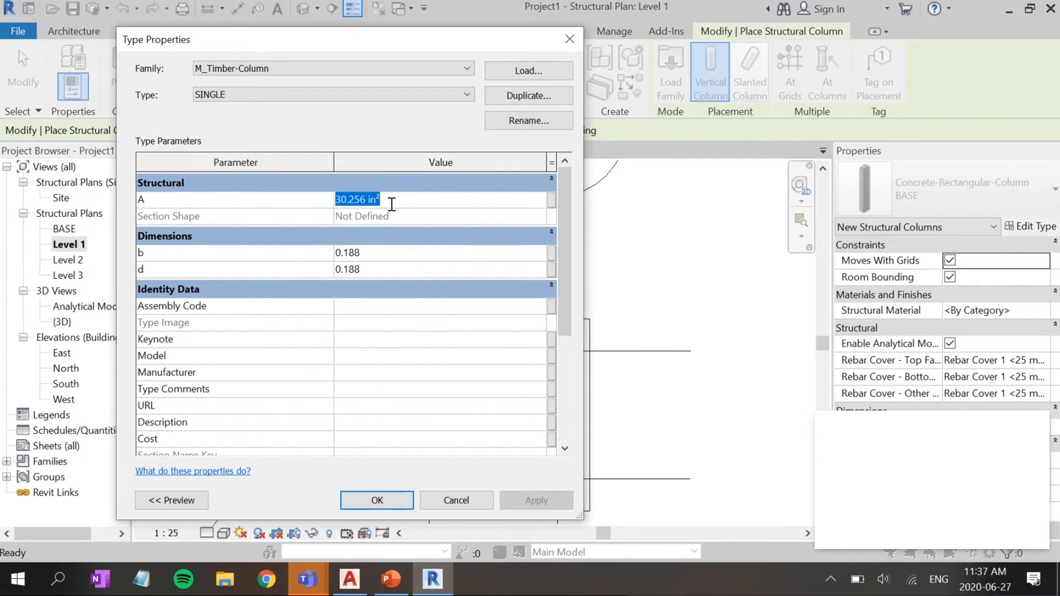
type("=3/16*3/16")
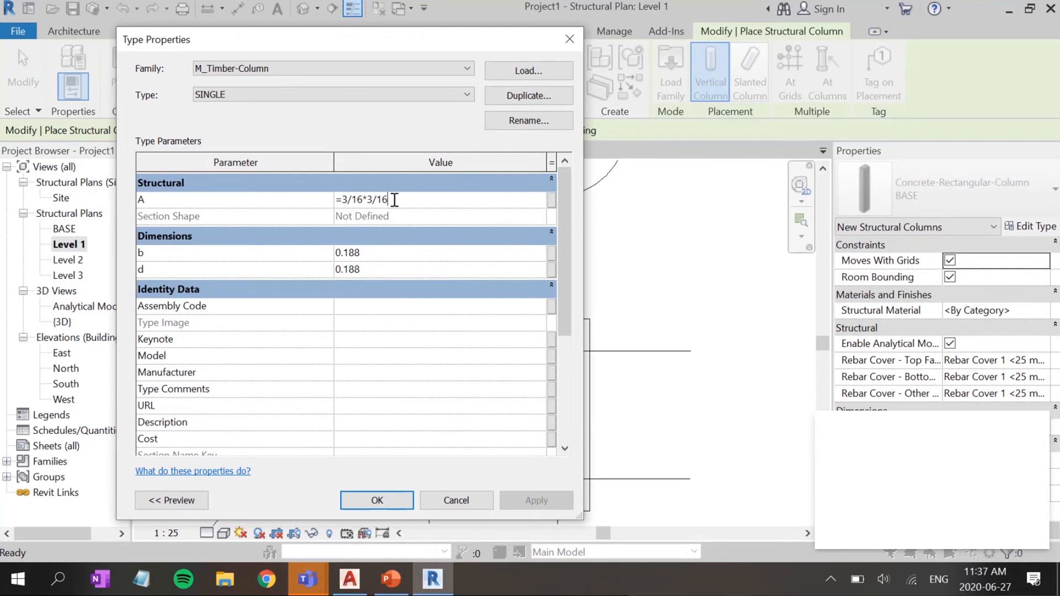
key("Return")
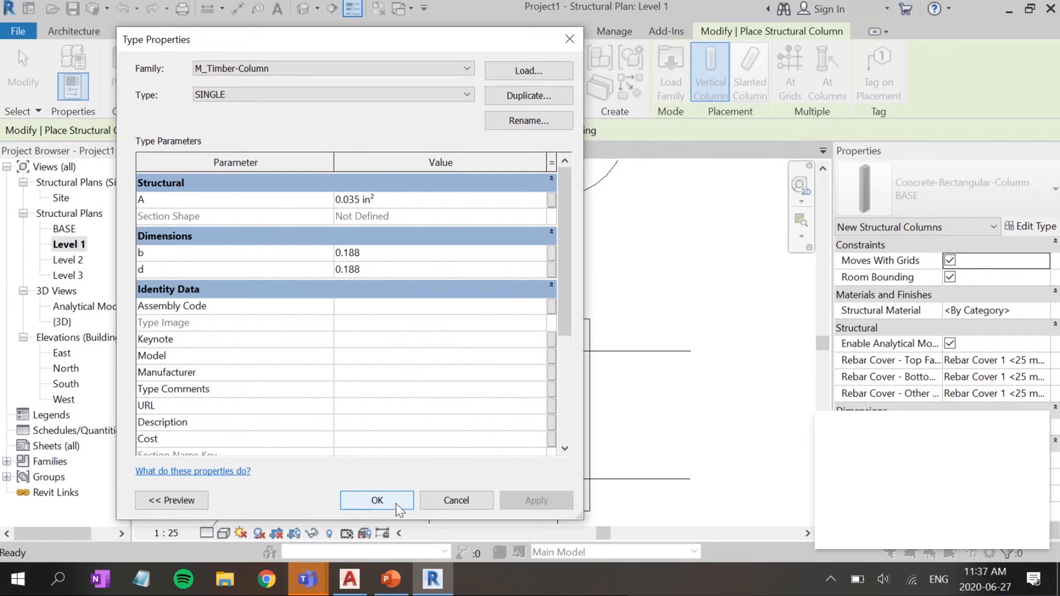
left_click(377, 500)
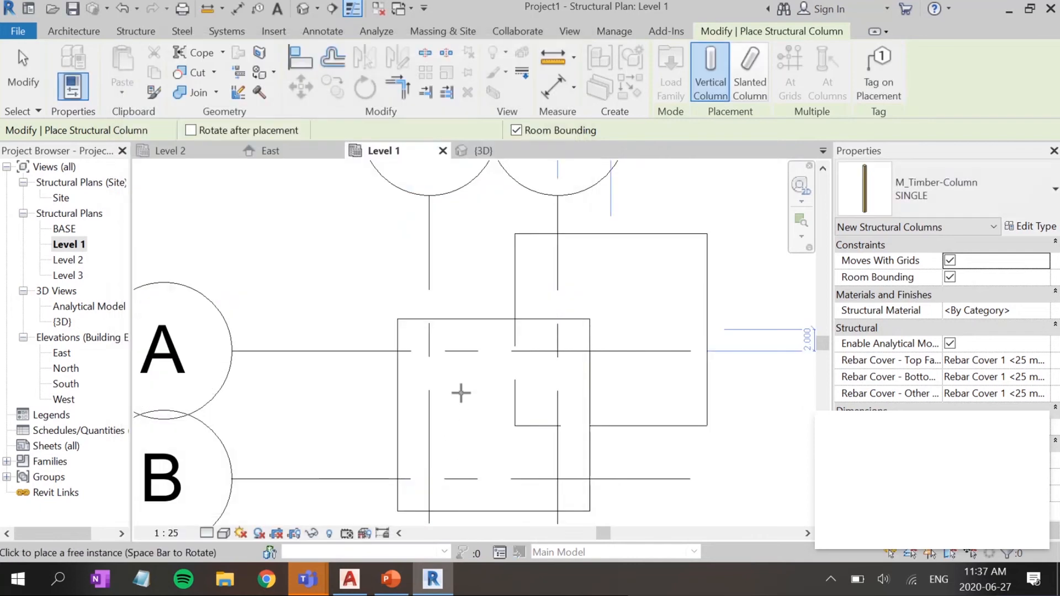
Step: Place a SINGLE timber column at the intersection of grids A and 1
scroll(442, 343, "up", 4)
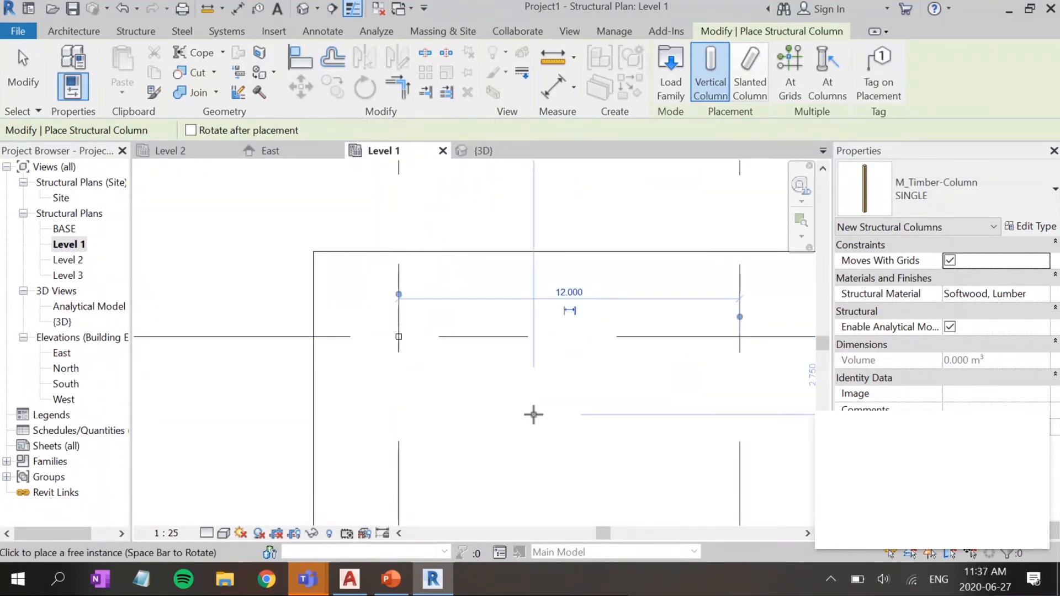
scroll(541, 402, "down", 2)
middle_click_drag(541, 403, 464, 384)
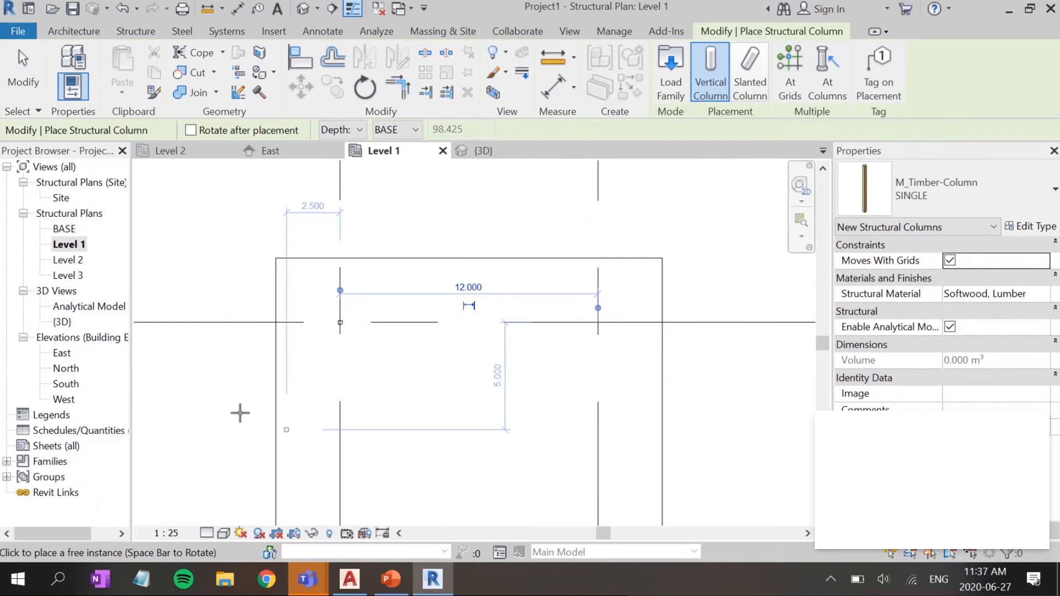
scroll(336, 348, "up", 3)
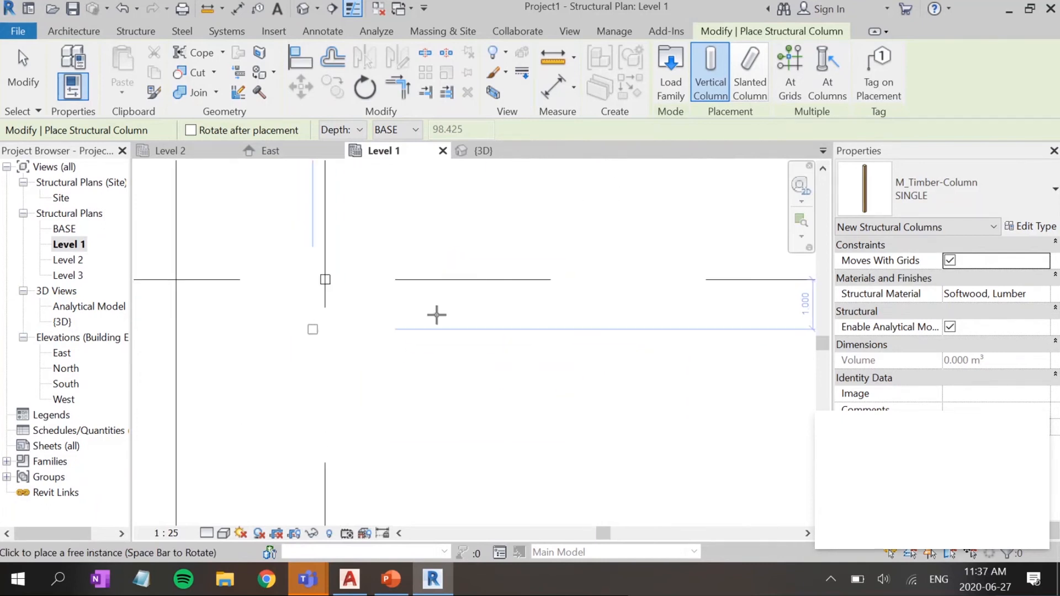
Step: Duplicate the SINGLE timber column type as SPLINT and halve its depth d with a formula
left_click(1019, 225)
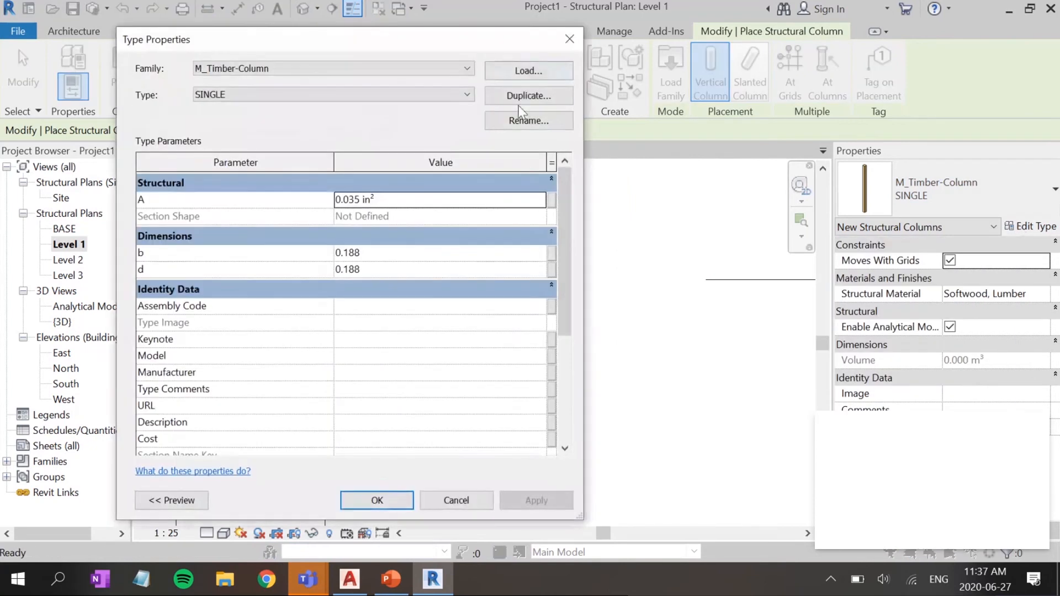
left_click(519, 101)
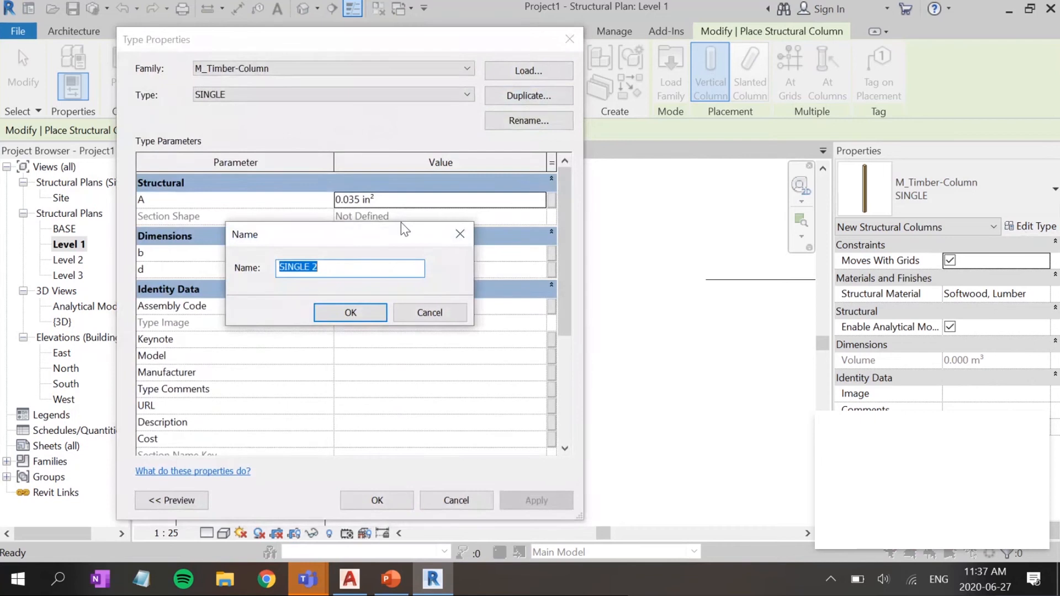
type("SPLINT")
left_click(347, 311)
left_click(364, 269)
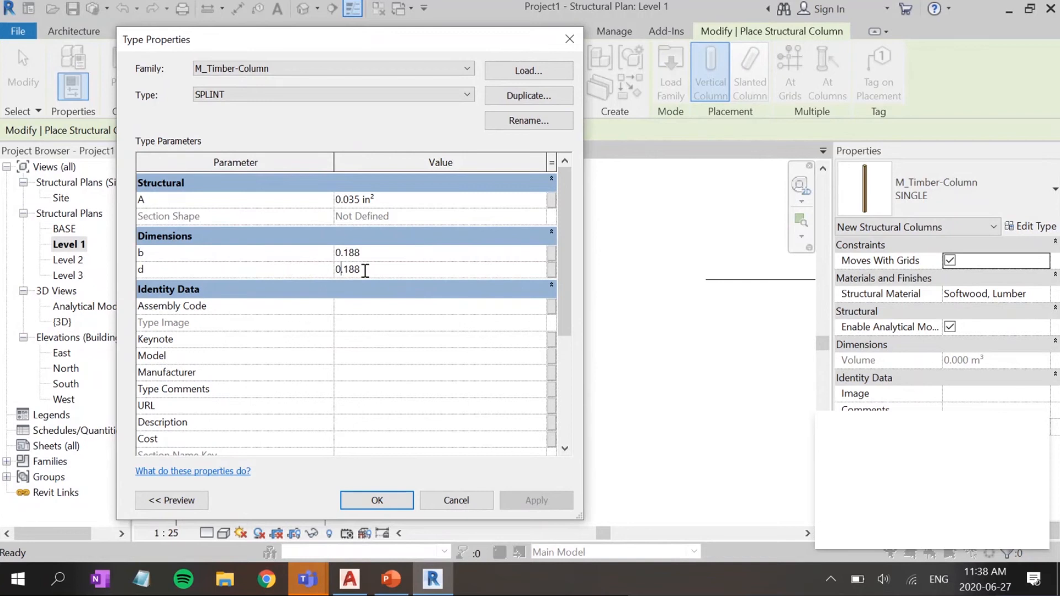
key("Home")
type("=")
Step: Divide the SPLINT type's section area A by 2 with a formula and accept the type properties
left_click(391, 197)
left_click(393, 203)
type("/2")
key("Return")
left_click(629, 291)
left_click(337, 199)
type("=")
key("Return")
left_click(386, 504)
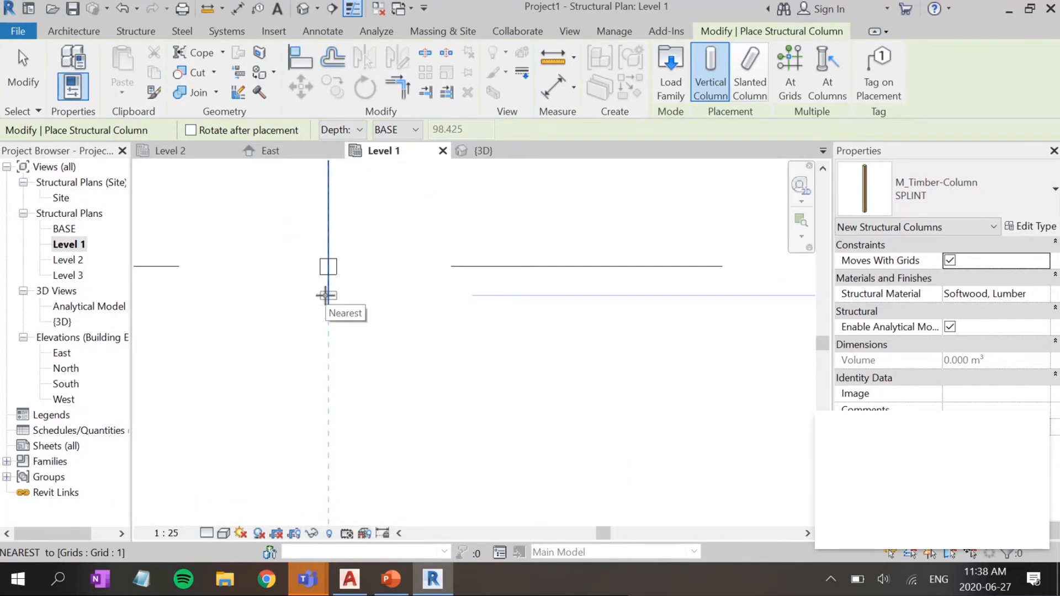
Step: Place a SPLINT column on grid 1, about 0.333 inches below grid A
left_click(328, 295)
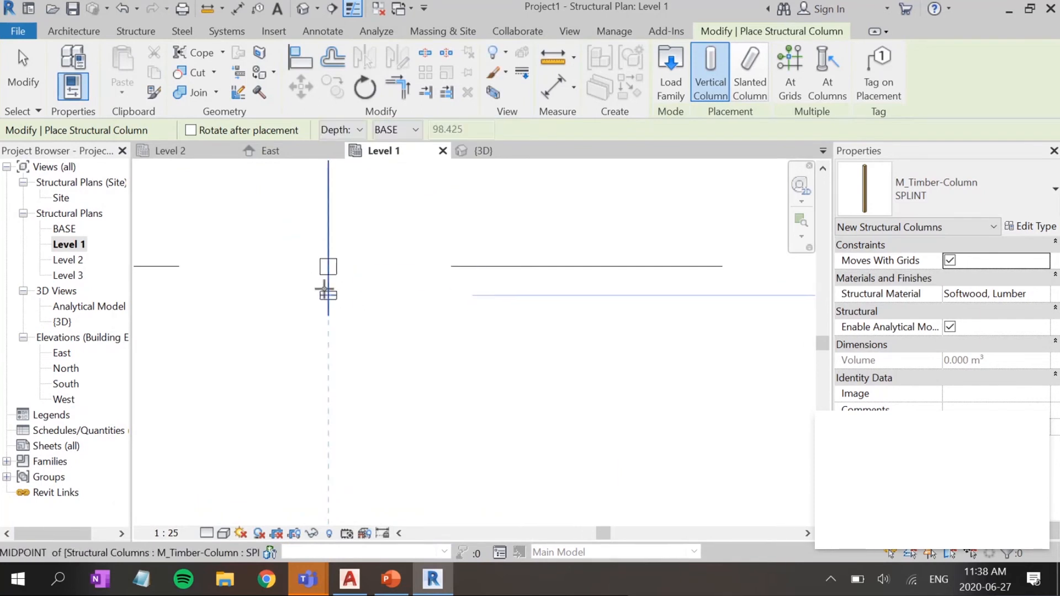
key("Escape")
key("Escape")
Step: Move the SPLINT column up by its upper right corner onto the SINGLE column's lower right corner so they touch
left_click(327, 296)
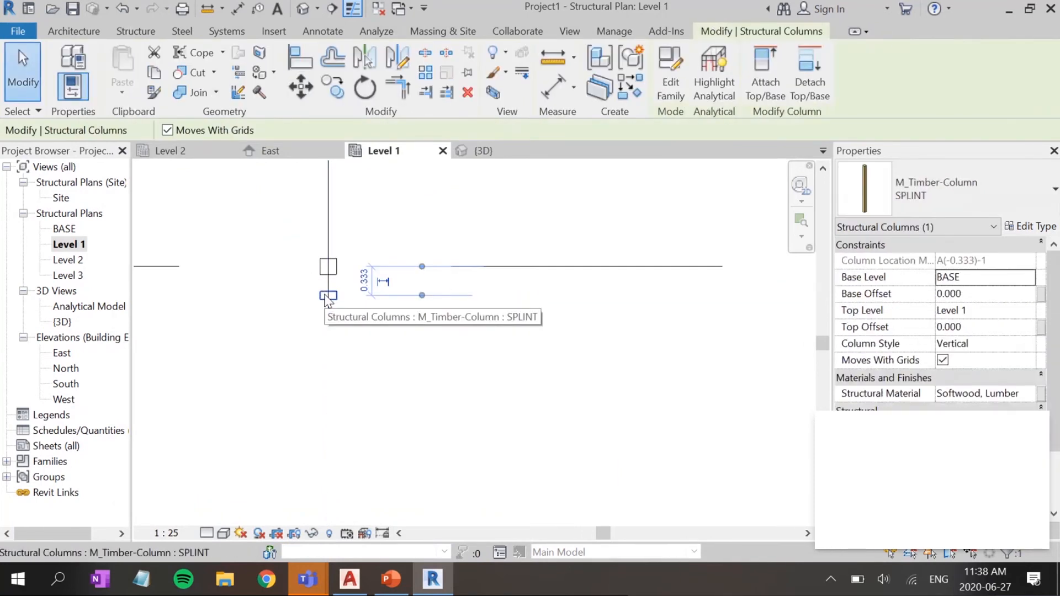
key("m")
key("v")
scroll(329, 295, "up", 3)
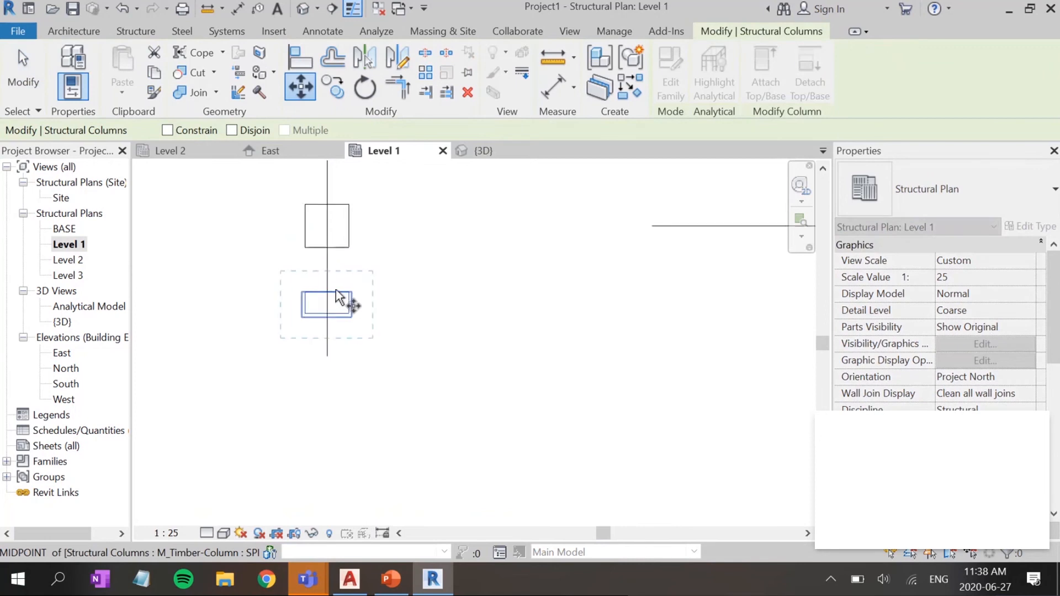
left_click(352, 292)
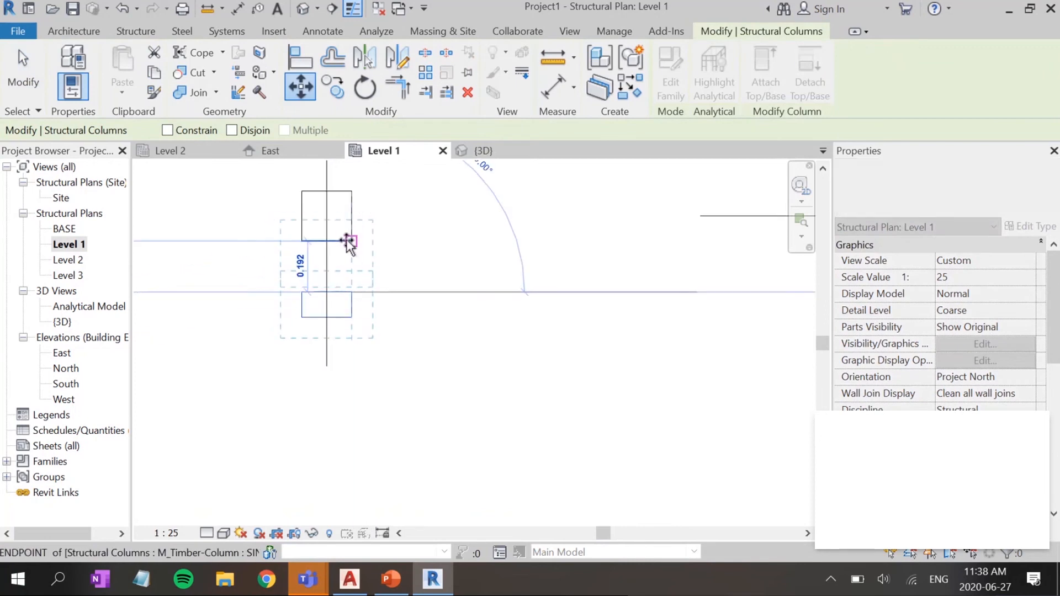
left_click(348, 239)
scroll(491, 342, "down", 1)
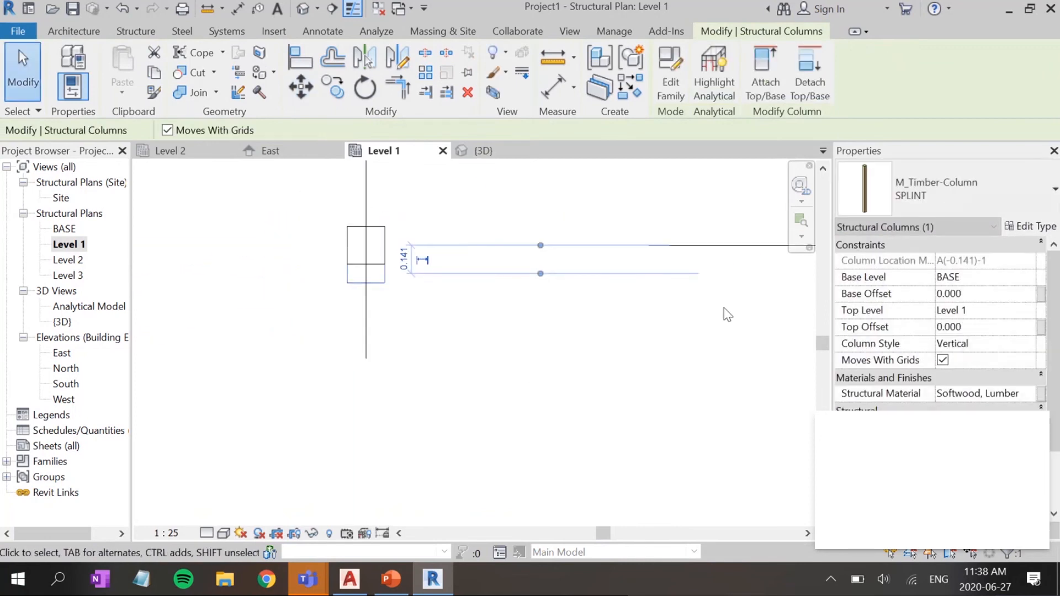
Step: Place a SINGLE timber column on grid 1, about 0.366 inches below grid A
key("c")
key("l")
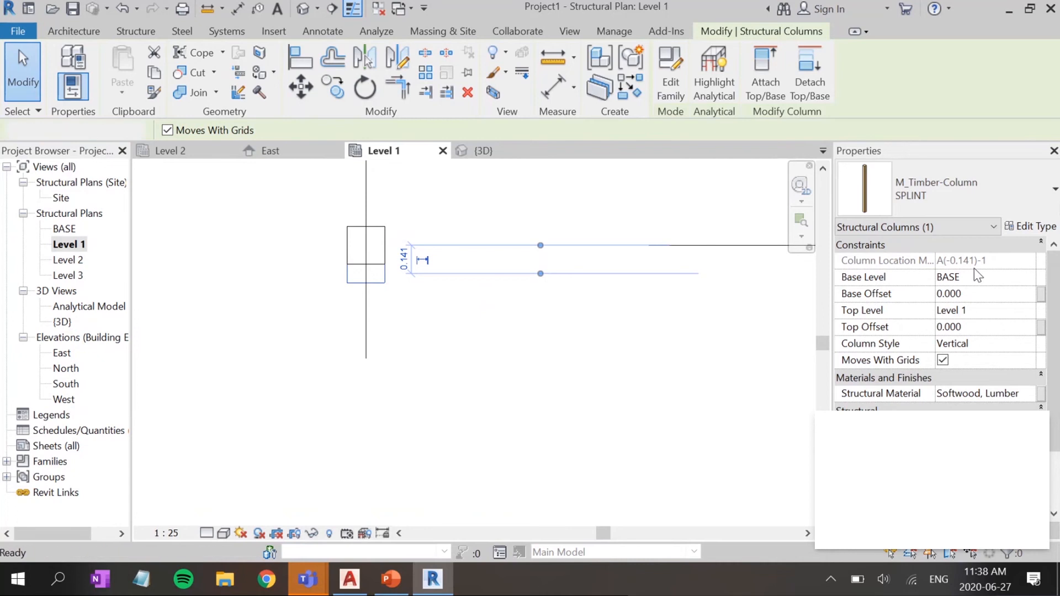
left_click(979, 207)
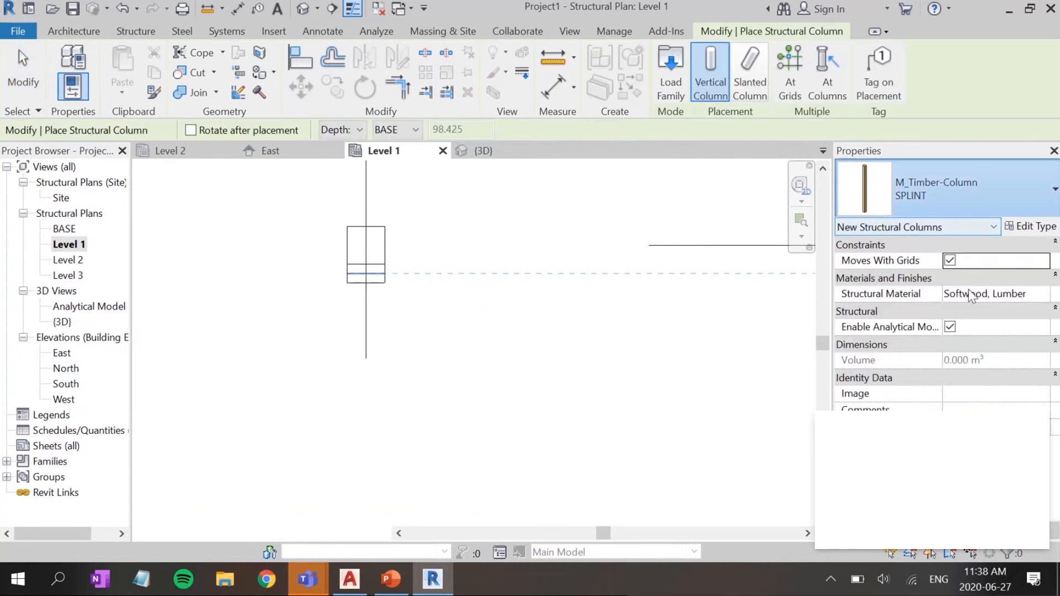
left_click(862, 465)
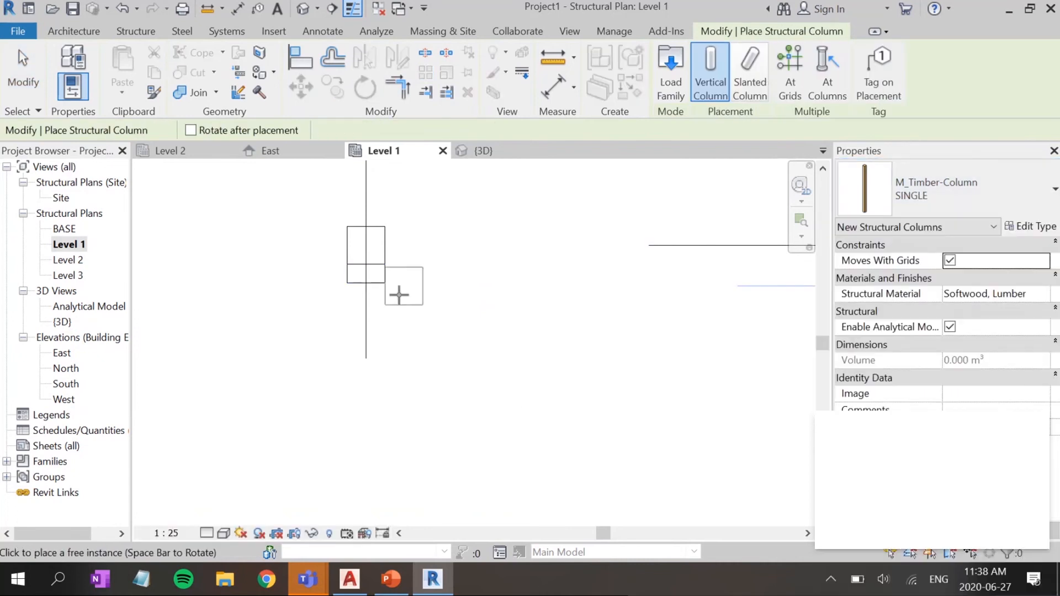
left_click(368, 318)
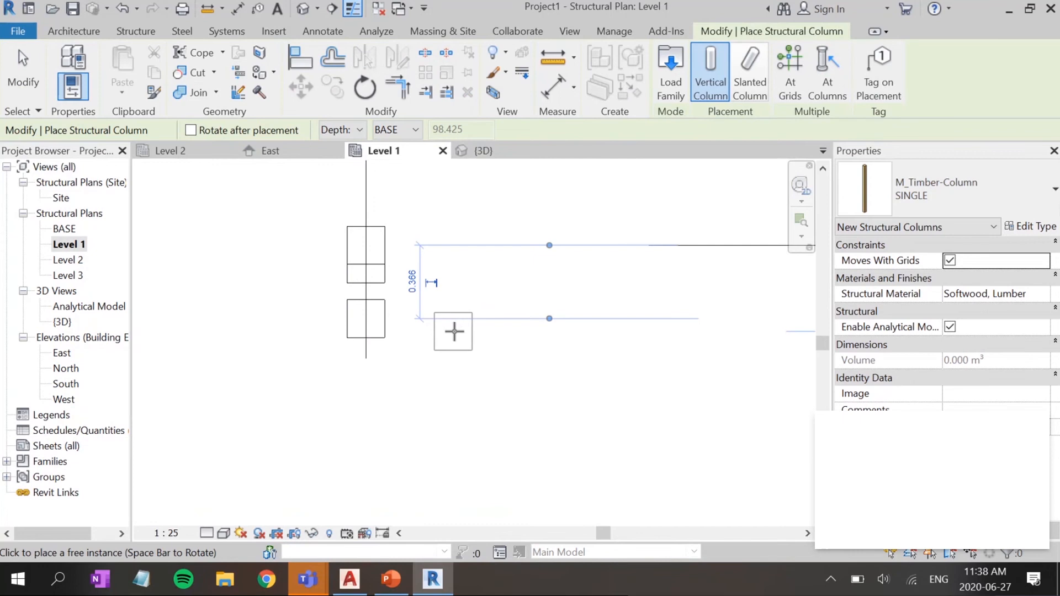
key("Escape")
key("Escape")
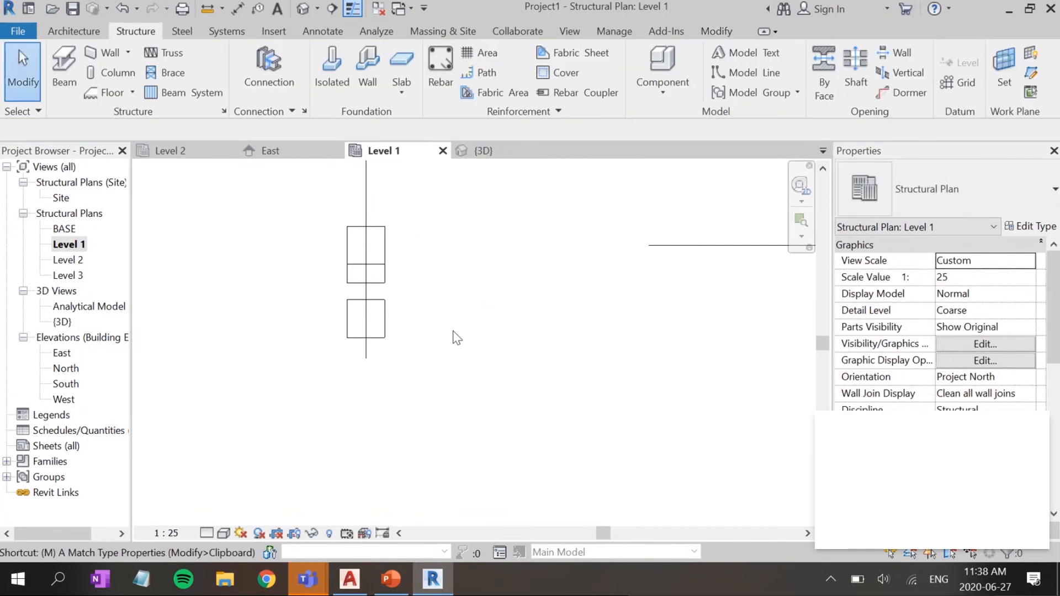
Step: Move the lower SINGLE column up along grid 1 so its upper edge touches the SPLINT column's lower edge
left_click(380, 308)
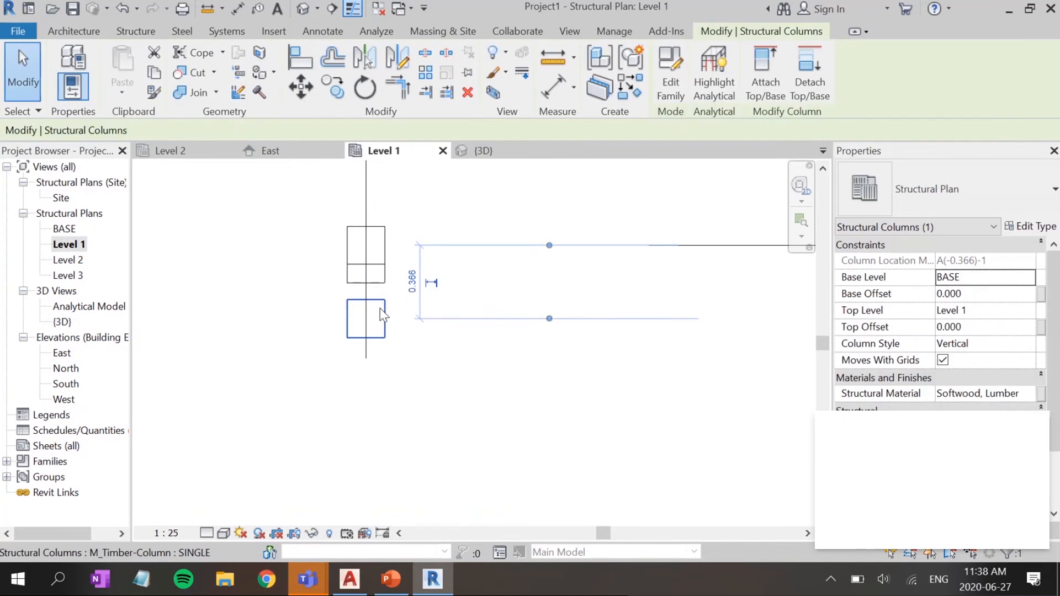
left_click_drag(384, 311, 394, 286)
left_click(390, 280)
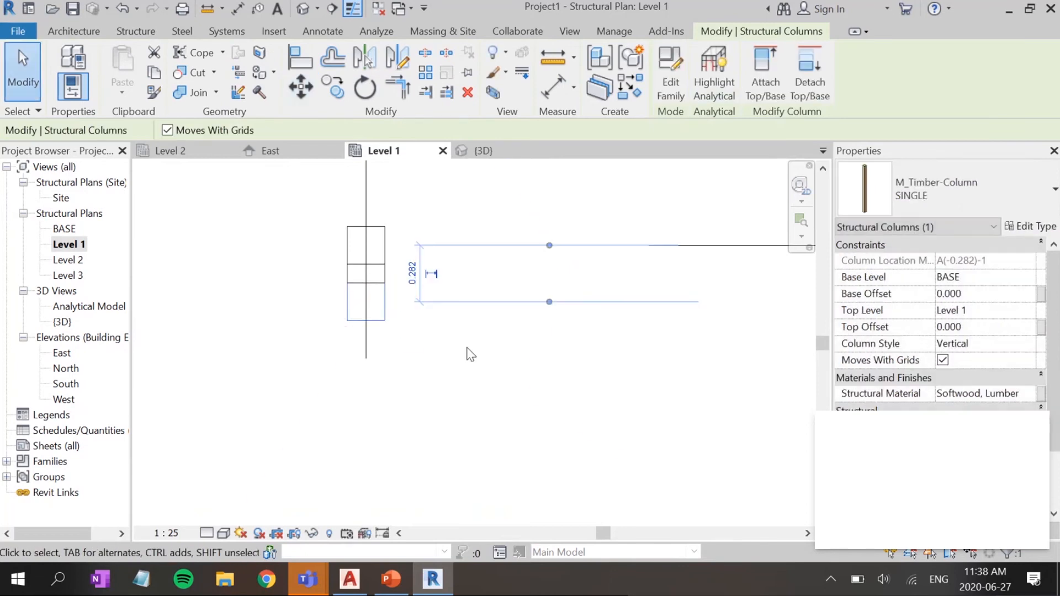
left_click(467, 349)
Step: Mirror a copy of the lower SINGLE and SPLINT columns onto grid A about a 45° axis through the corner SINGLE column's center
scroll(469, 345, "down", 2)
middle_click_drag(473, 338, 409, 365)
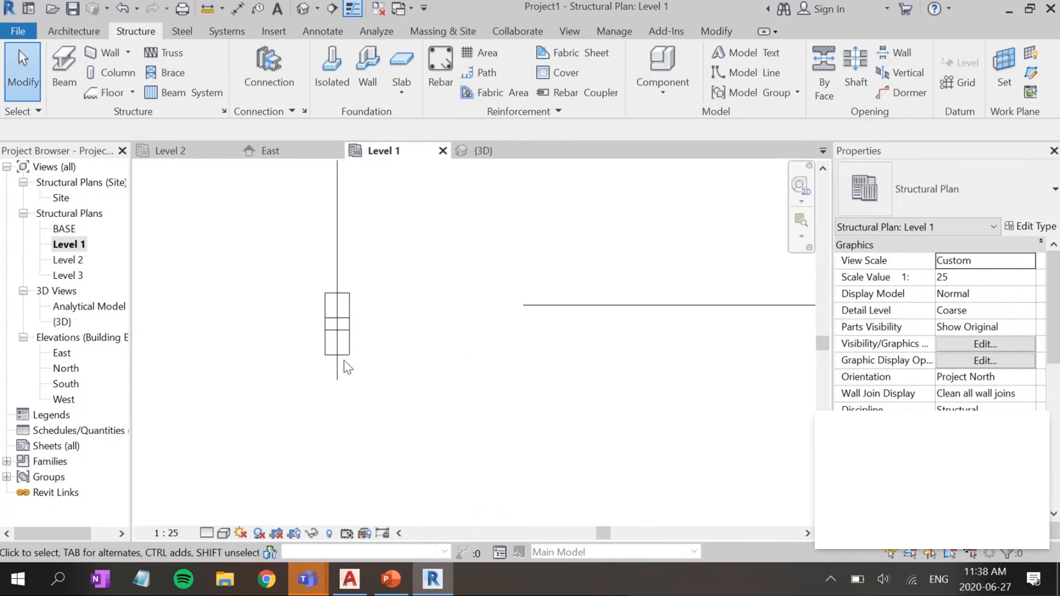
left_click_drag(308, 318, 360, 357)
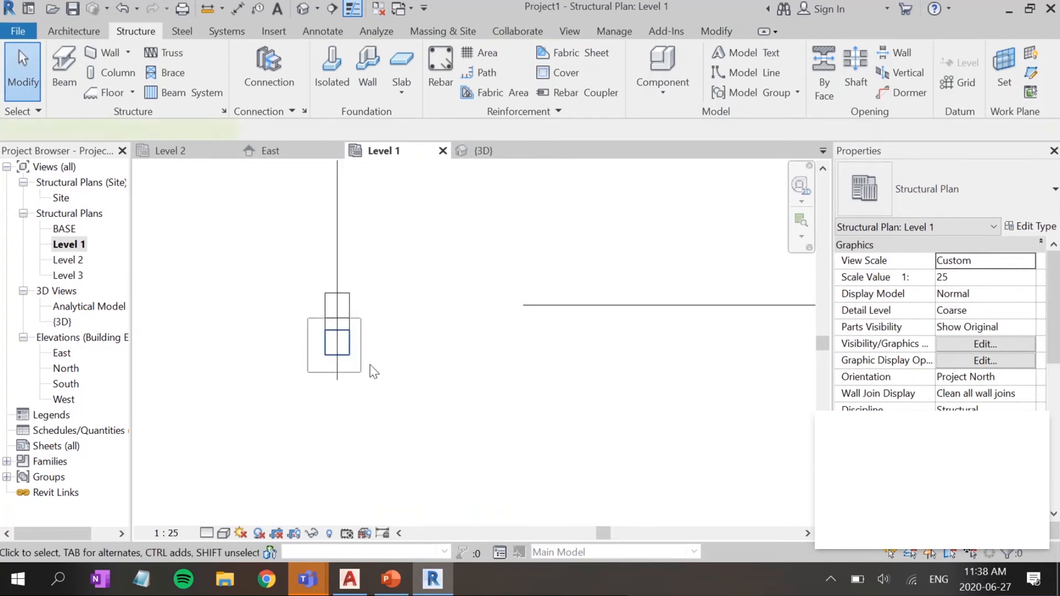
left_click(353, 333)
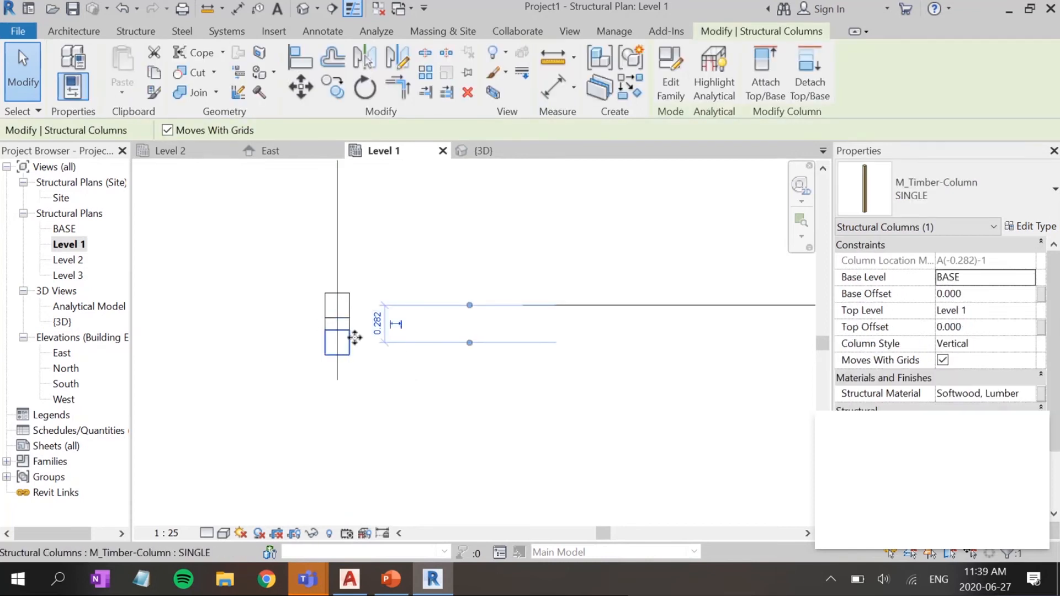
left_click(389, 386)
left_click(339, 339)
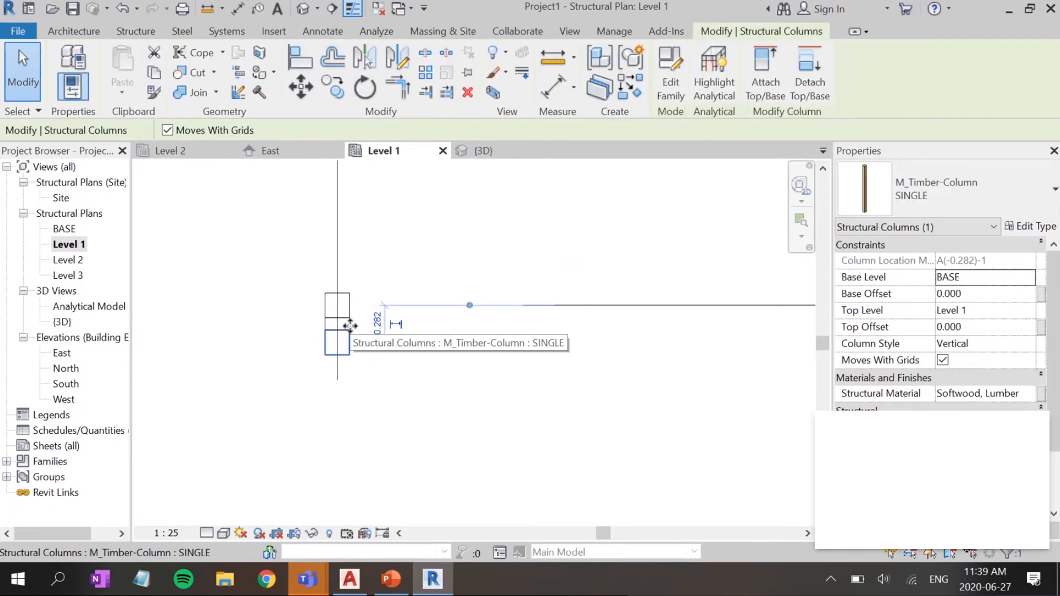
scroll(350, 326, "up", 5)
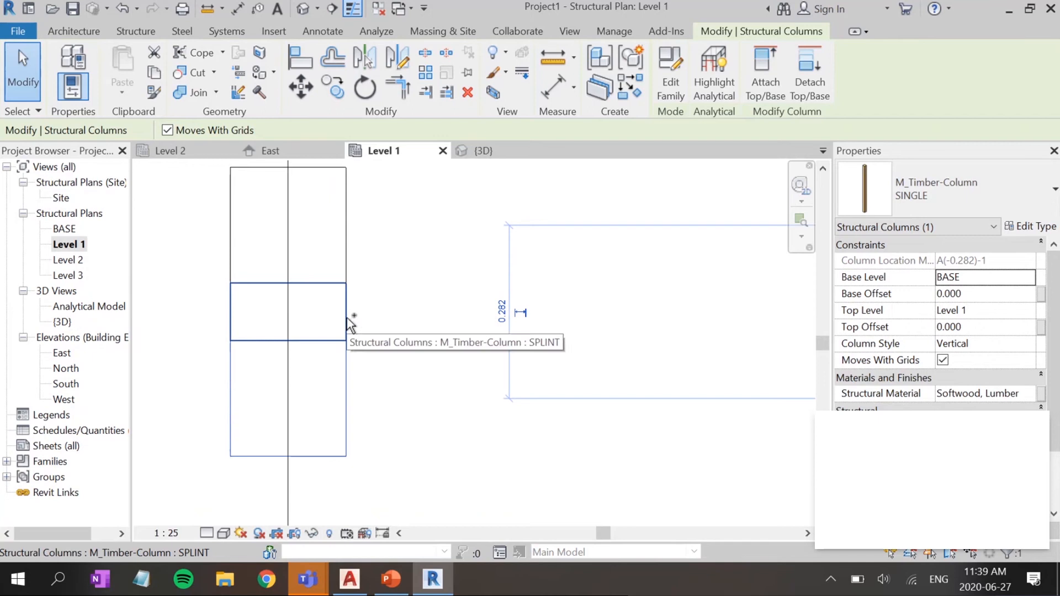
left_click(347, 318, "ctrl")
scroll(408, 382, "down", 3)
middle_click_drag(474, 357, 388, 374)
scroll(410, 355, "down", 3)
scroll(399, 362, "down", 1)
key("d")
key("m")
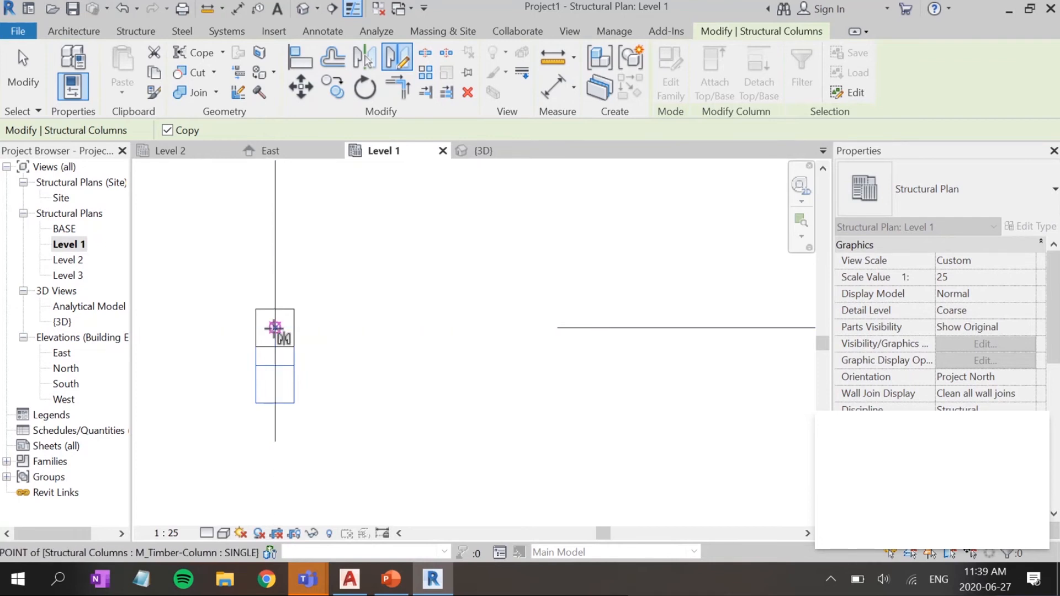
left_click(274, 328)
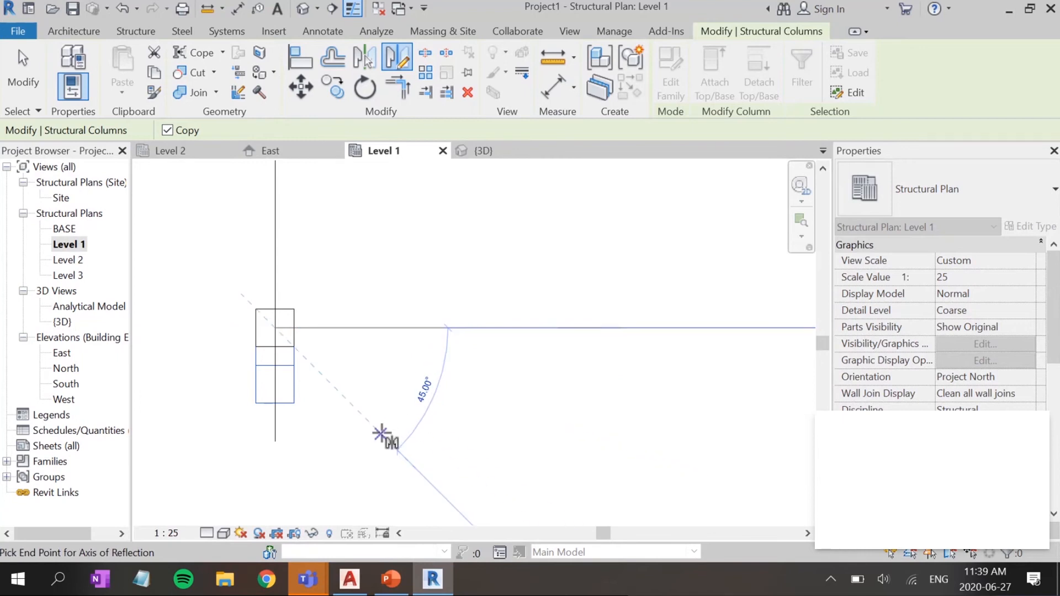
left_click(695, 422)
Step: Mirror a copy of all five columns to the diagonally opposite grid intersection, about a 135° axis through grid A's intersection with the other vertical grid
scroll(652, 403, "down", 3)
middle_click_drag(641, 412, 442, 314)
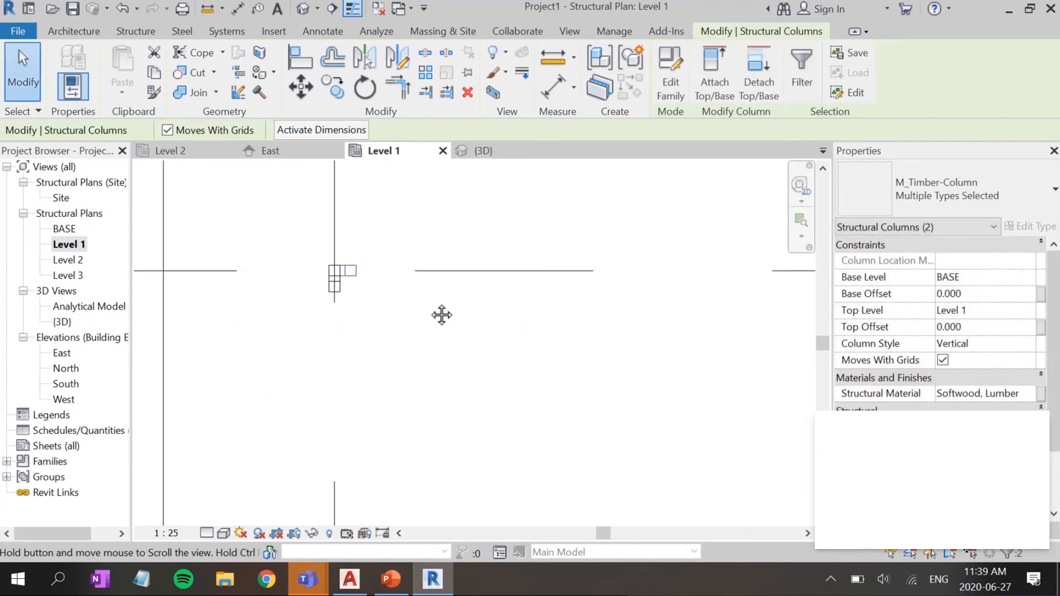
scroll(558, 354, "down", 4)
middle_click_drag(575, 350, 381, 303)
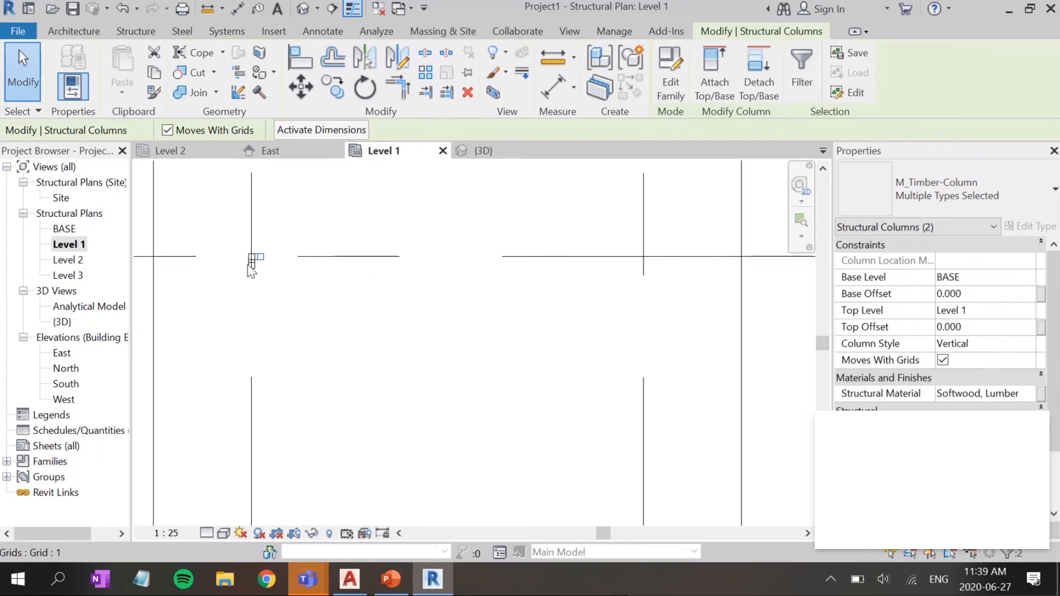
left_click(233, 234)
mouse_move(275, 281)
left_mouse_down()
mouse_move(237, 247)
mouse_move(274, 283)
left_mouse_up()
key("Escape")
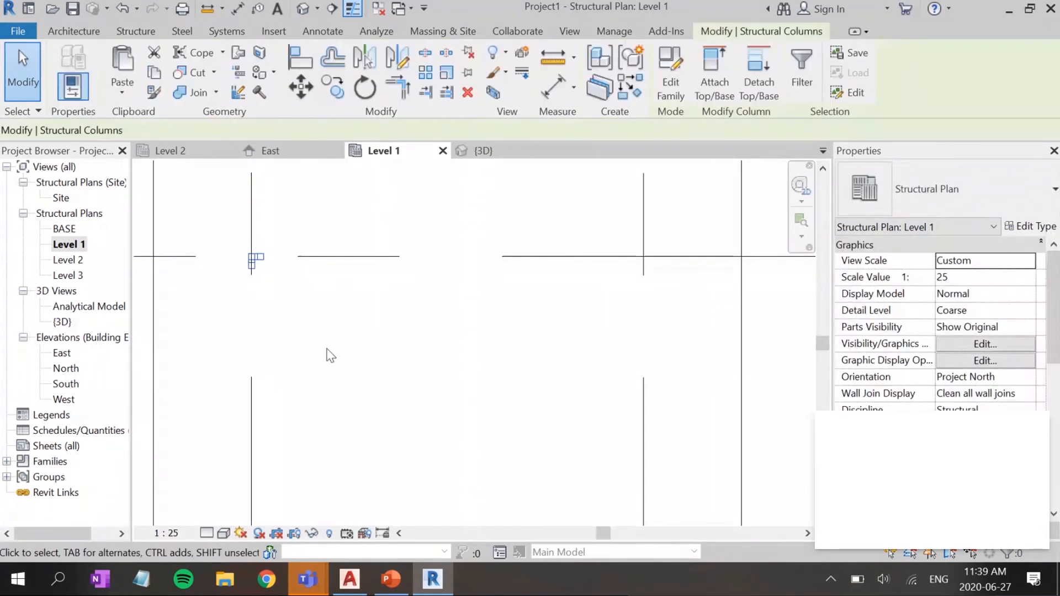
key("d")
key("m")
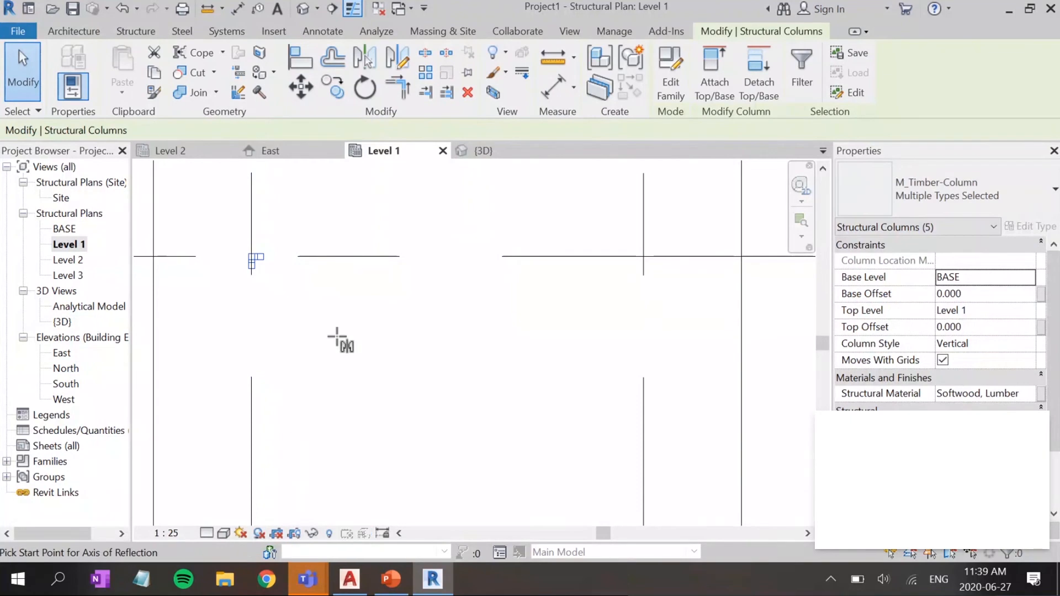
left_click(643, 257)
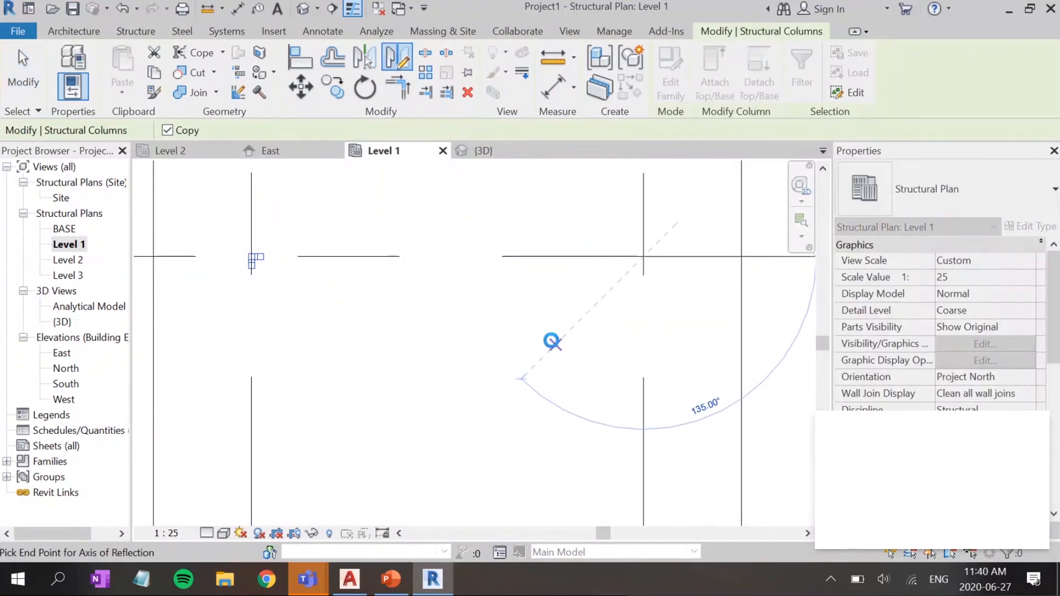
left_click(551, 342)
scroll(522, 374, "down", 2)
middle_click_drag(523, 374, 528, 329)
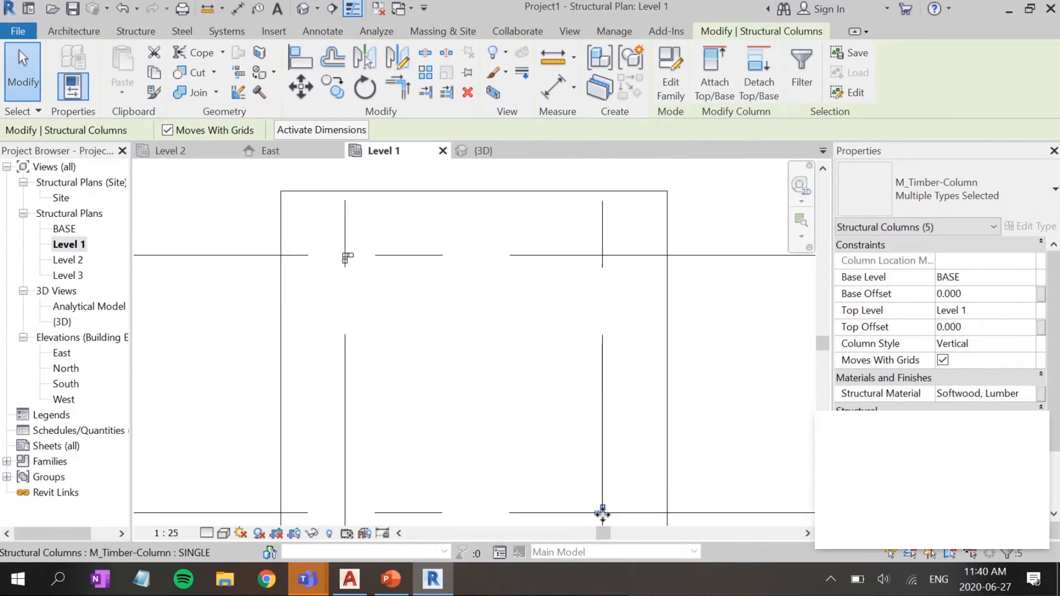
Step: Try to mirror a copy of the new five-column group about the vertical grid it stands on, then undo it
key("d")
key("m")
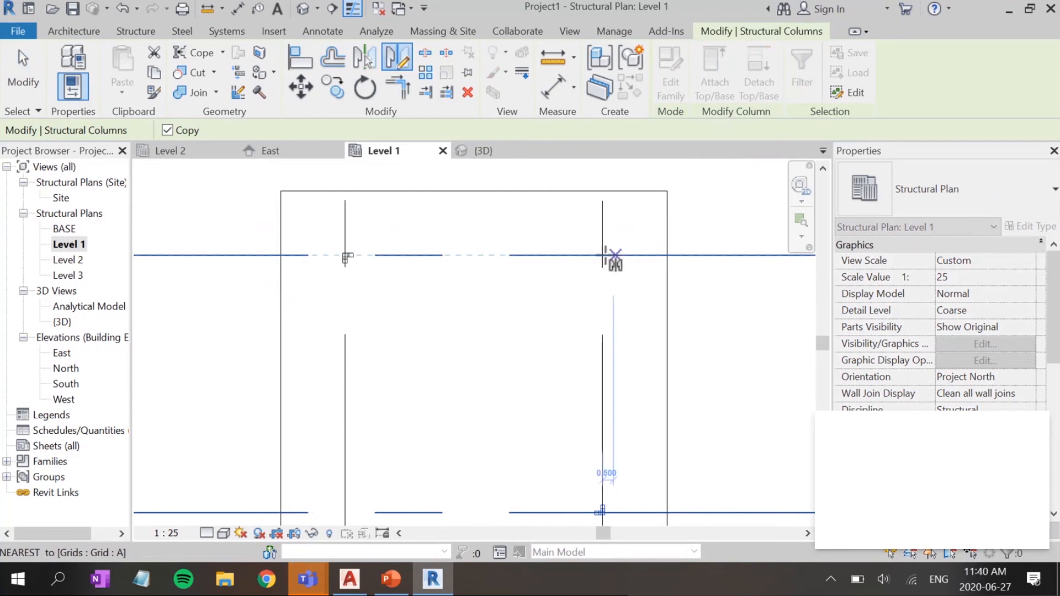
left_click(602, 255)
left_click(603, 352)
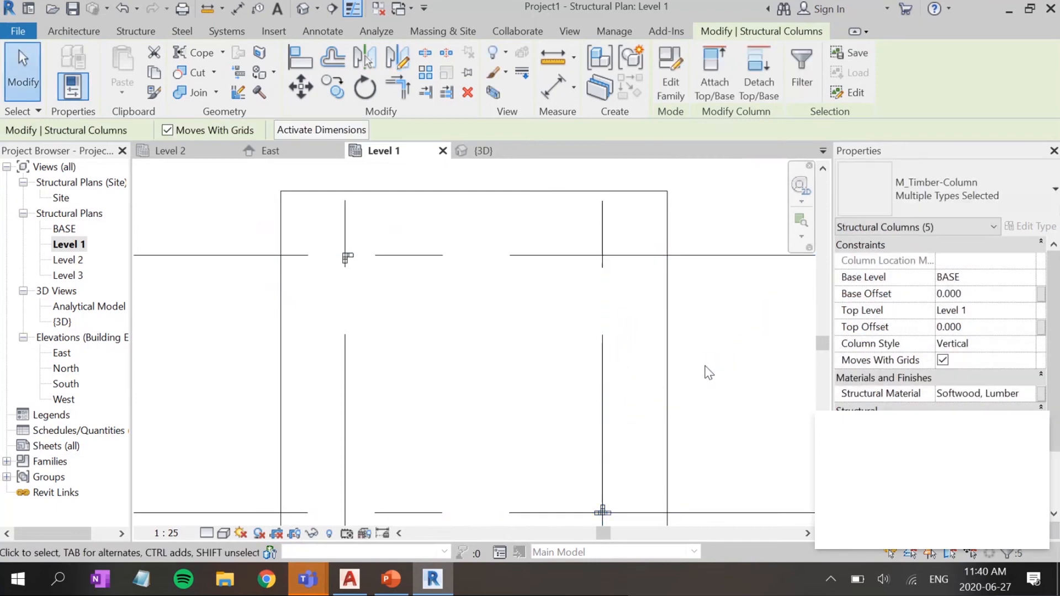
key("Escape")
Step: Try to mirror a copy of the lower-right five-column group about its horizontal grid from the corner column's center, then undo it
middle_click_drag(598, 508, 631, 347)
left_click_drag(570, 308, 665, 381)
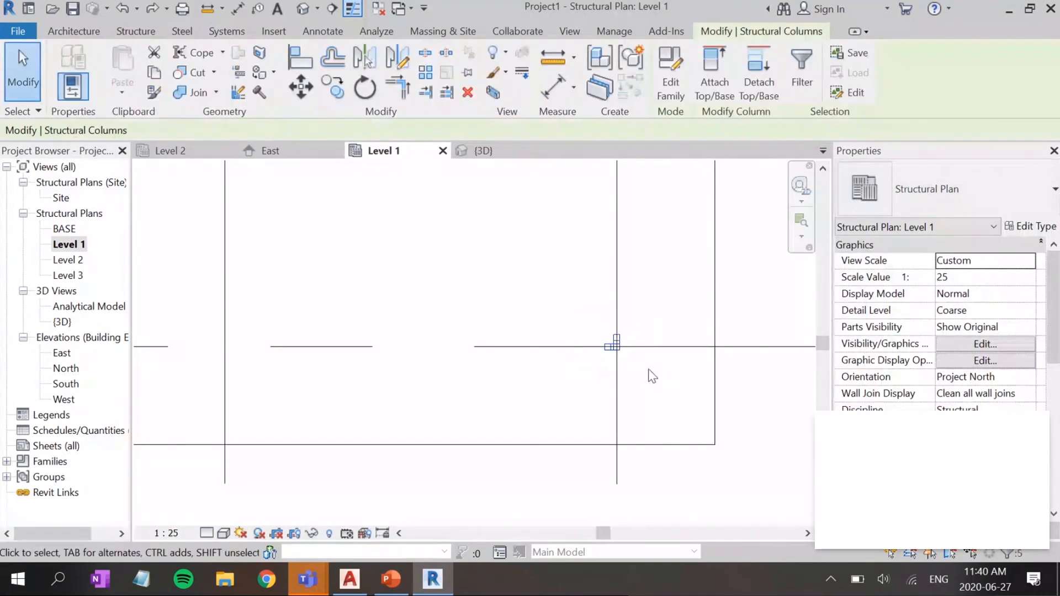
key("d")
key("m")
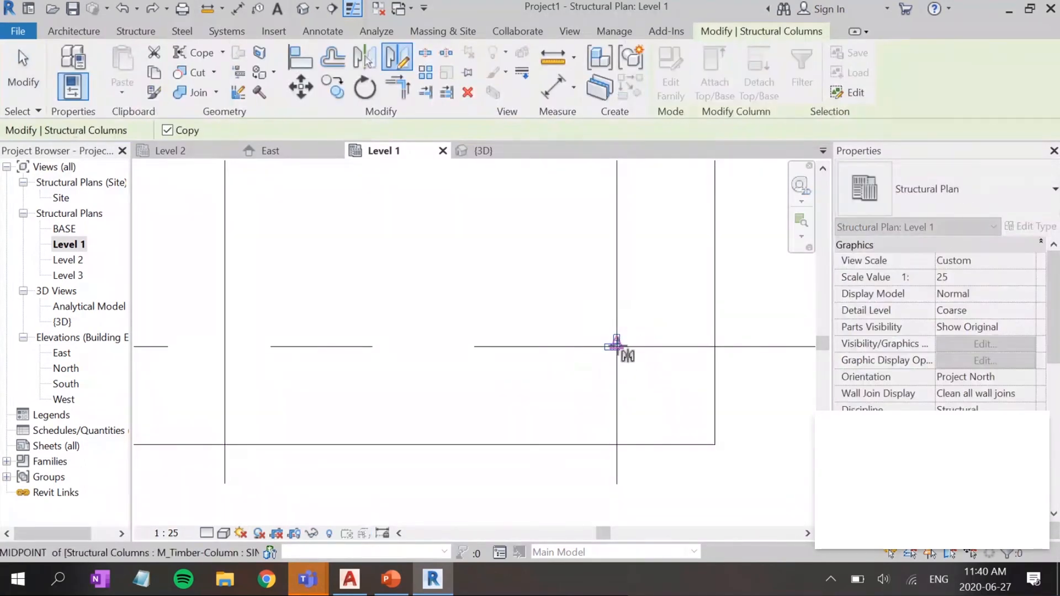
scroll(616, 347, "down", 5)
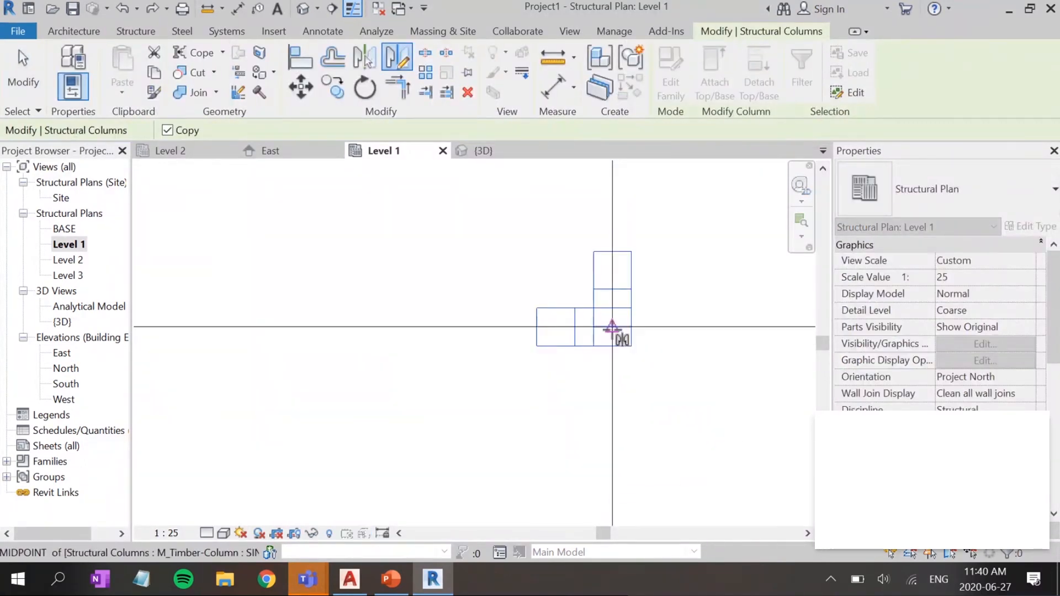
left_click(612, 327)
middle_click_drag(463, 225, 587, 379)
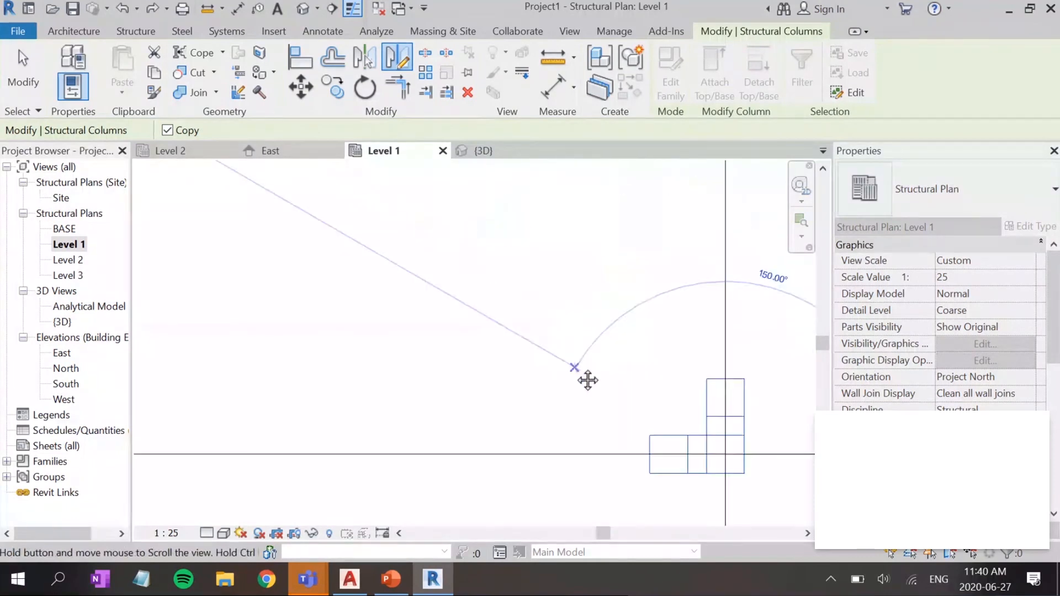
scroll(572, 349, "down", 2)
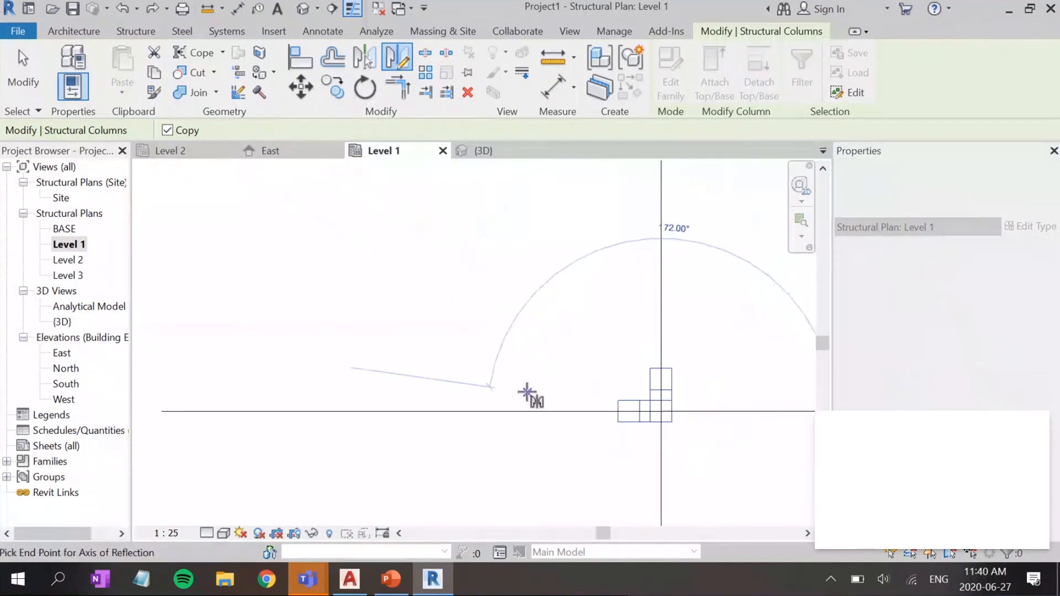
left_click(492, 429)
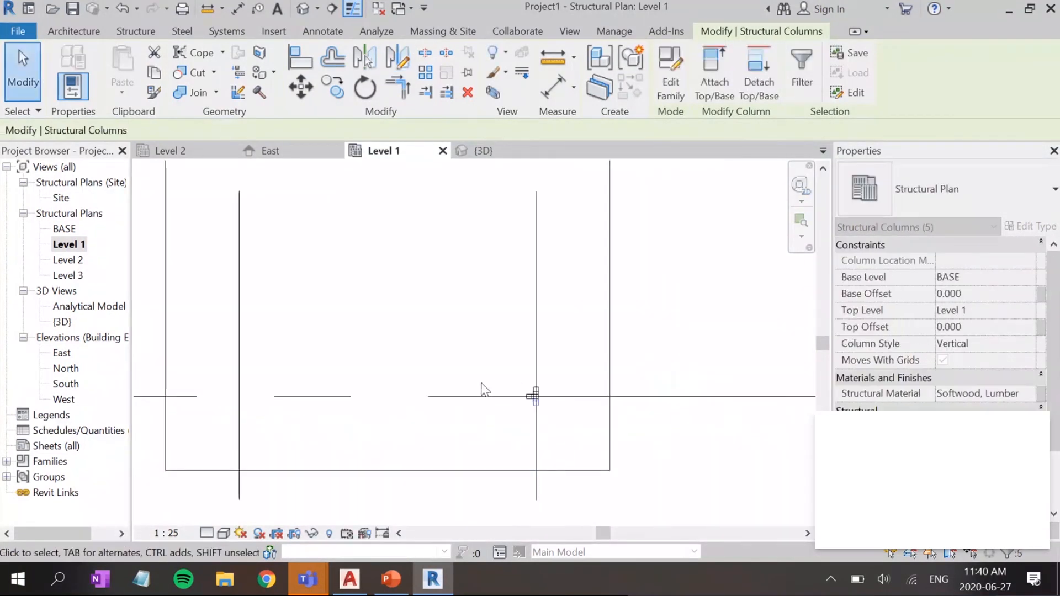
key("Escape")
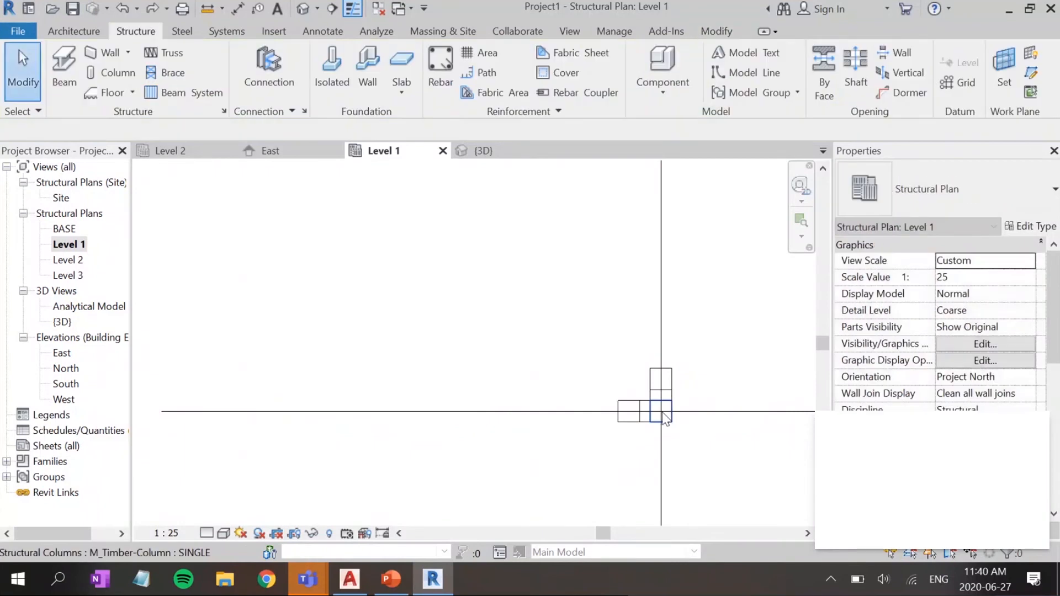
Step: Mirror a copy of the lower-right five-column group about a 135° axis through its corner column's center
scroll(417, 367, "down", 1)
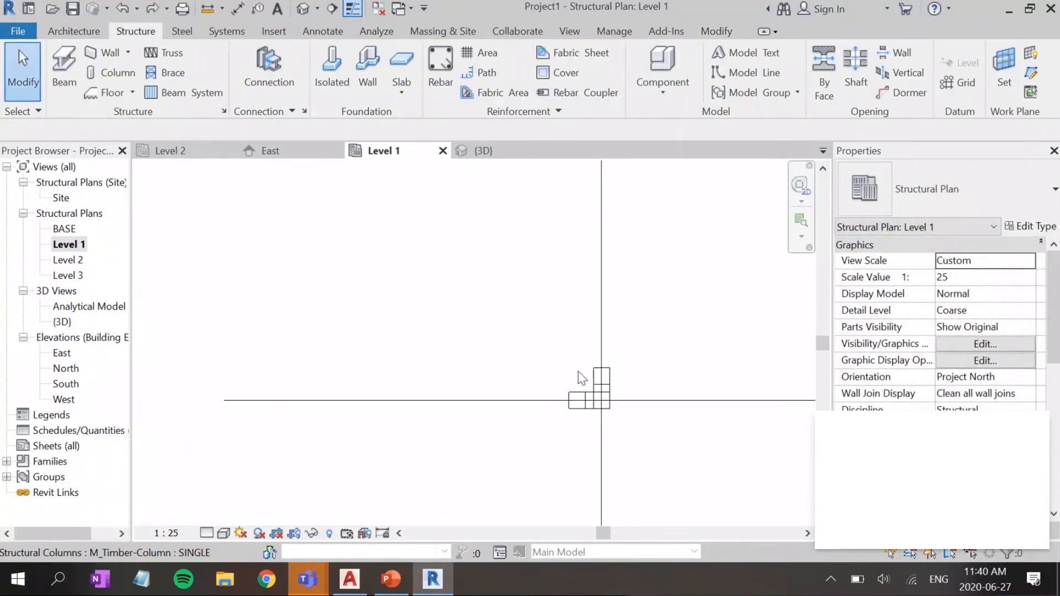
left_click_drag(535, 341, 639, 459)
key("d")
key("m")
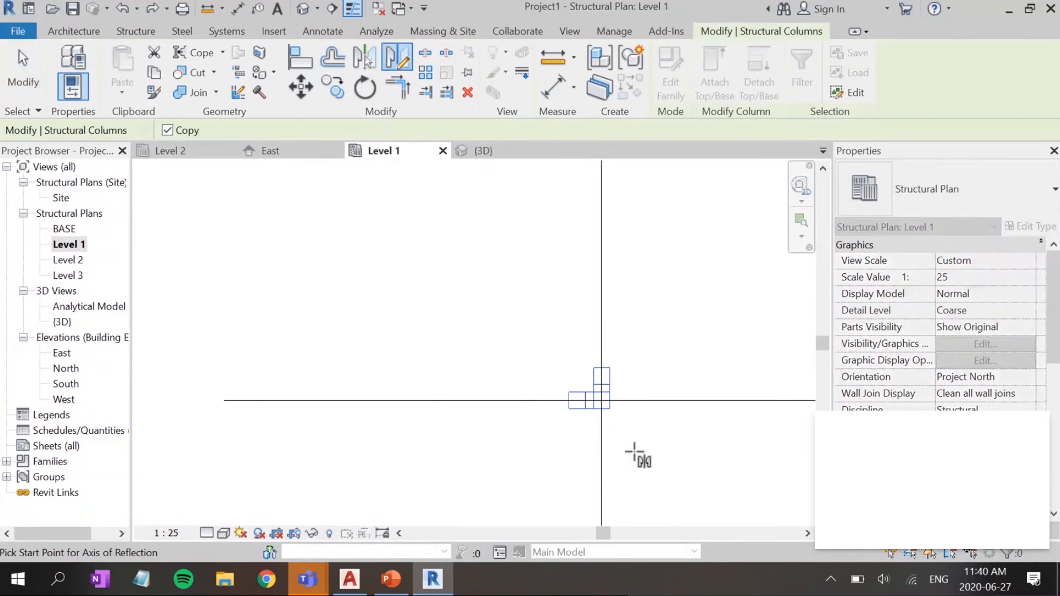
scroll(497, 399, "down", 4)
mouse_move(419, 400)
middle_mouse_down()
mouse_move(592, 461)
mouse_move(649, 447)
middle_mouse_up()
scroll(436, 346, "down", 3)
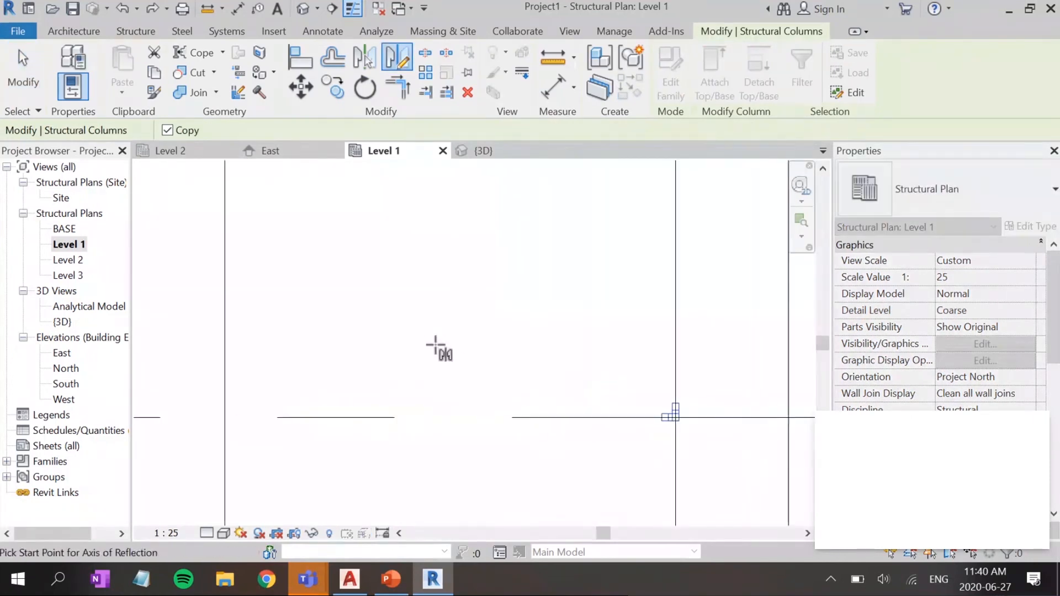
middle_click_drag(448, 358, 446, 430)
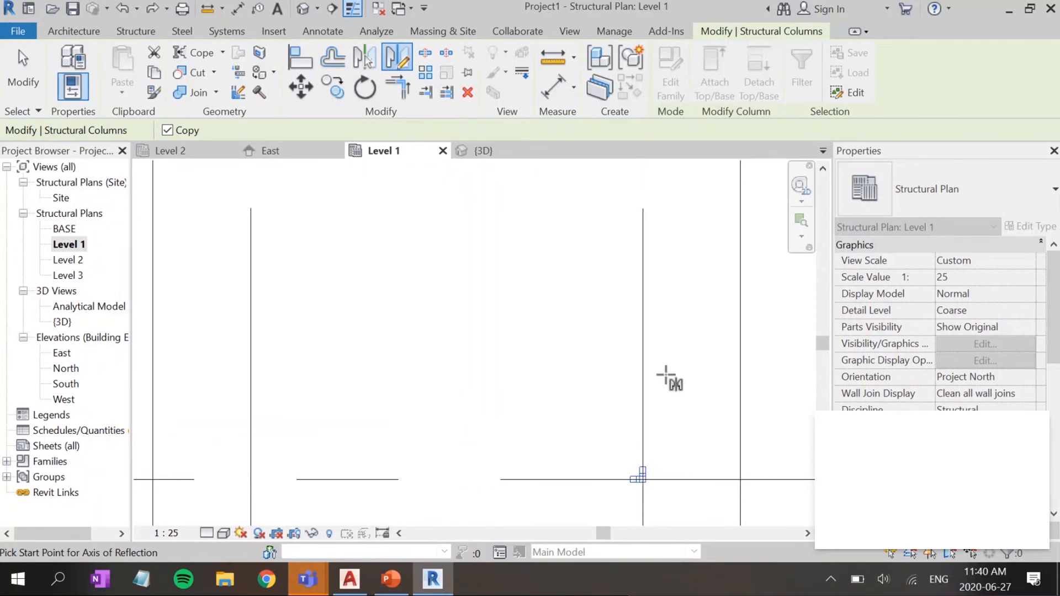
left_click(641, 478)
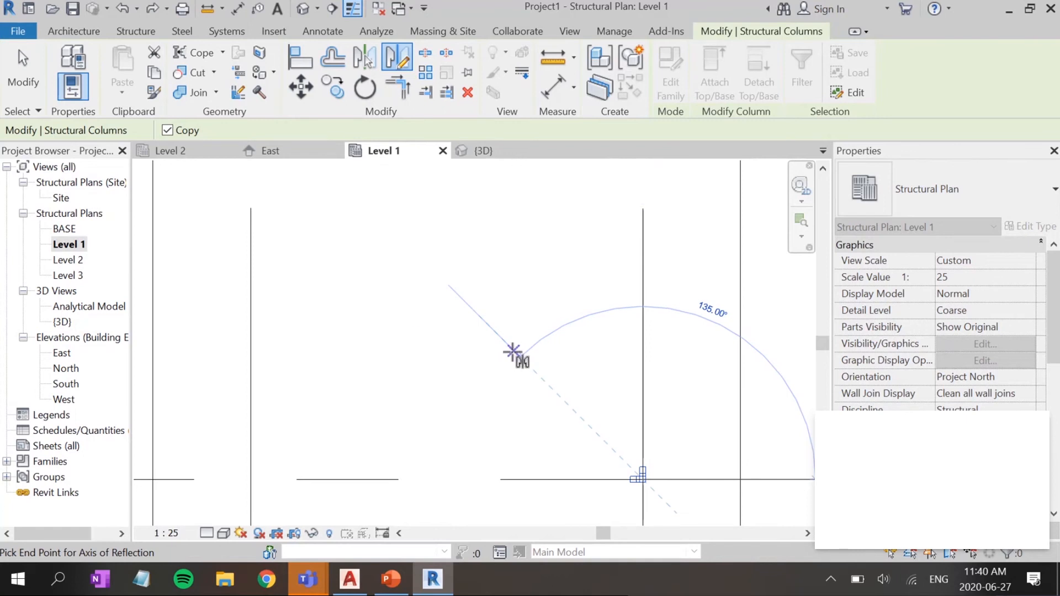
left_click(512, 351)
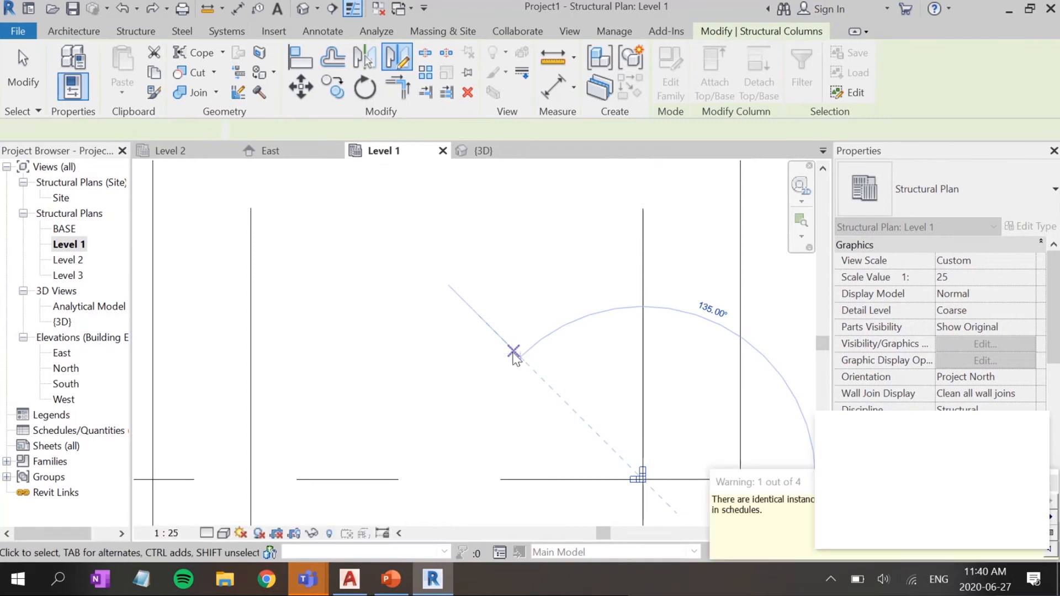
Step: Dismiss the warning about identical instances in the same place
key("Escape")
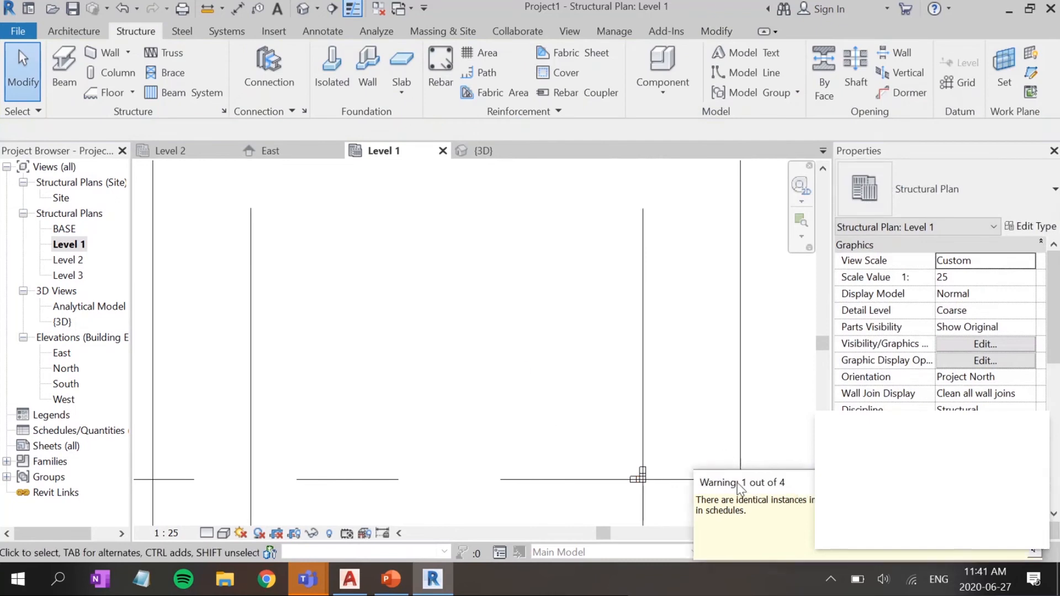
left_click_drag(762, 483, 248, 381)
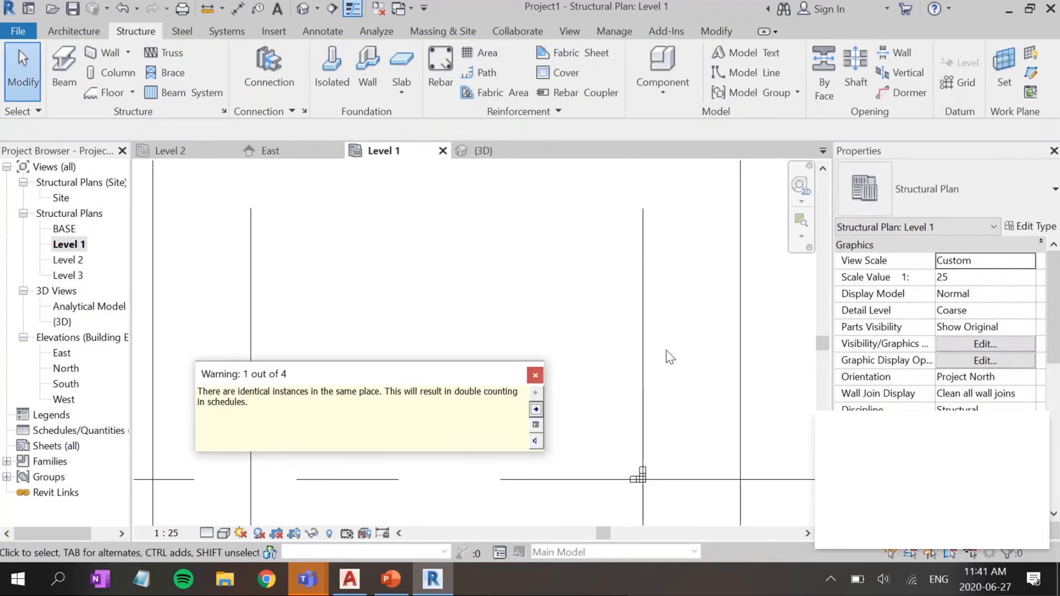
left_click(535, 376)
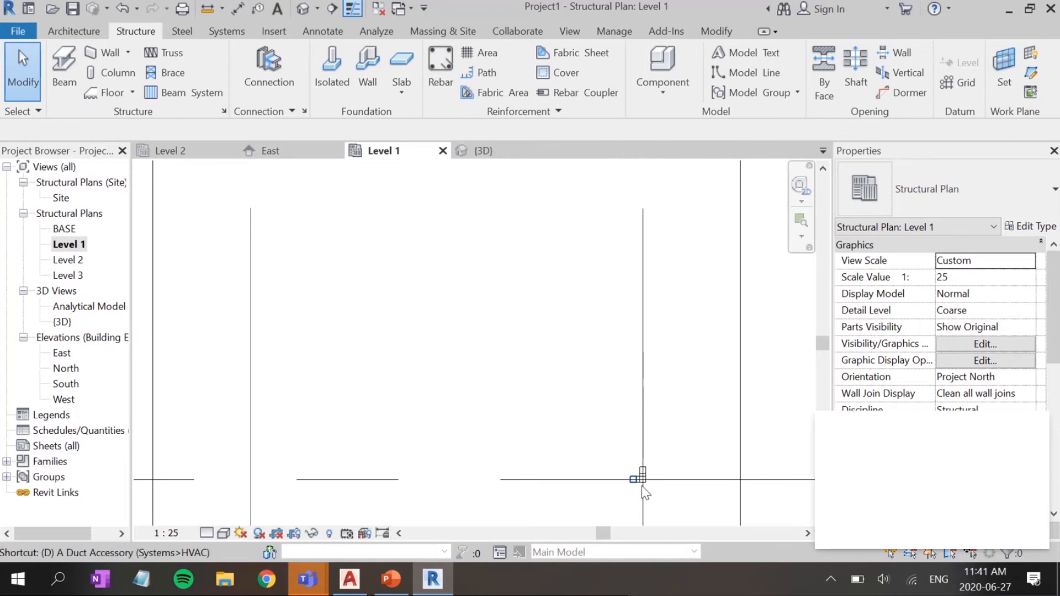
Step: Draw a horizontal detail line between the two vertical grids, about 2.25 inches above grid B
key("d")
key("l")
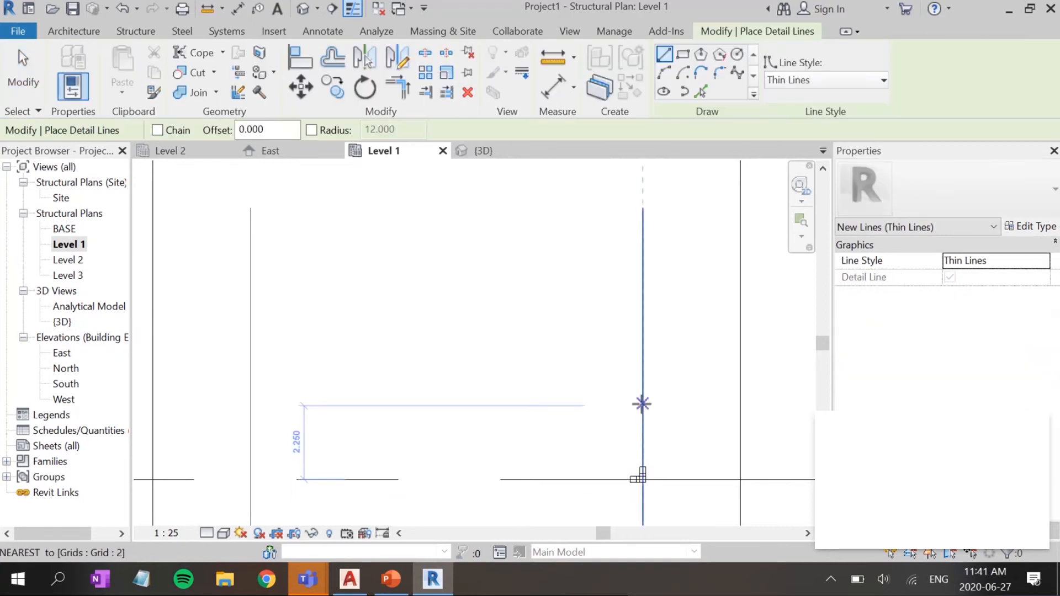
left_click(642, 406)
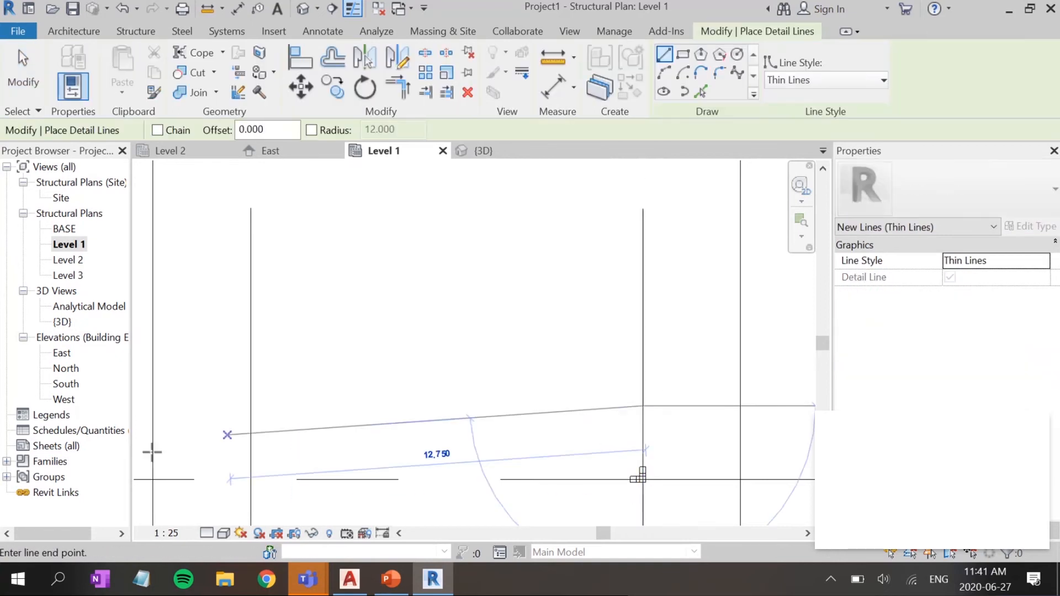
left_click(252, 406)
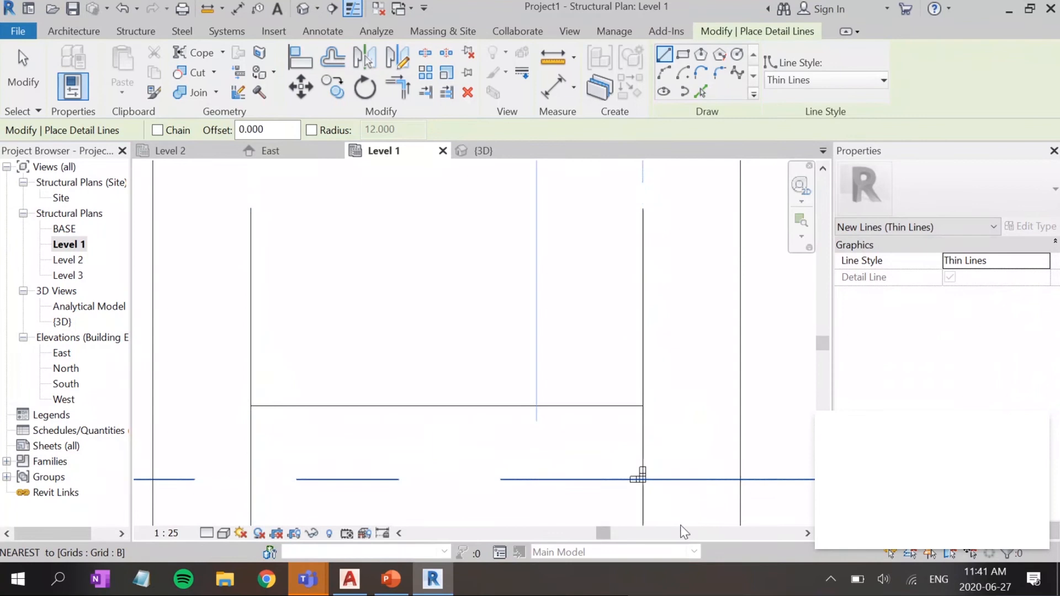
key("Escape")
key("Escape")
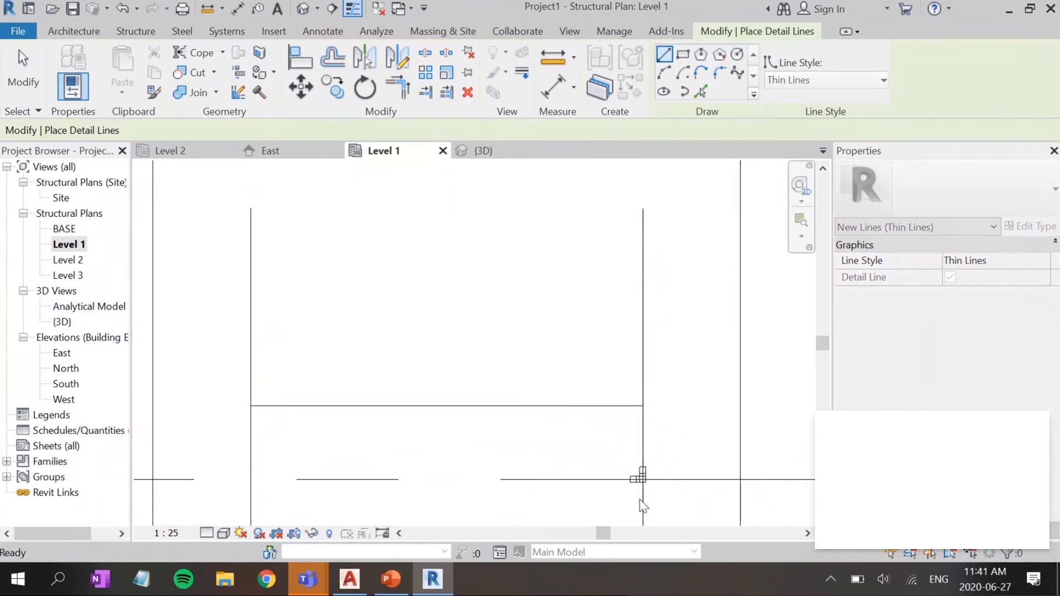
key("Escape")
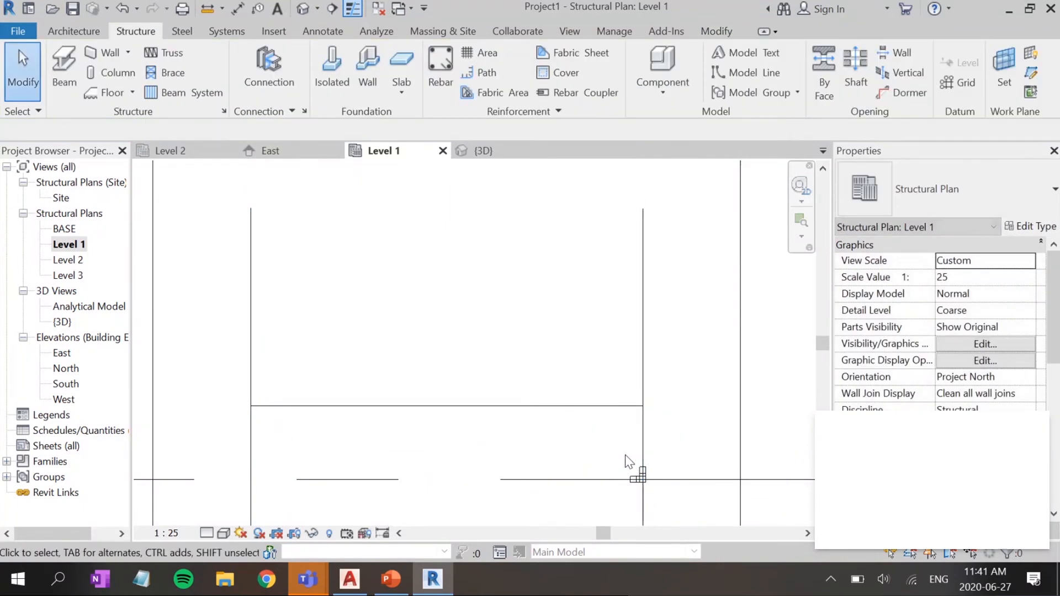
Step: Mirror a copy of the lower-right column group to the lower-left intersection, about a vertical axis through the horizontal detail line's midpoint
left_click(679, 490)
key("d")
key("m")
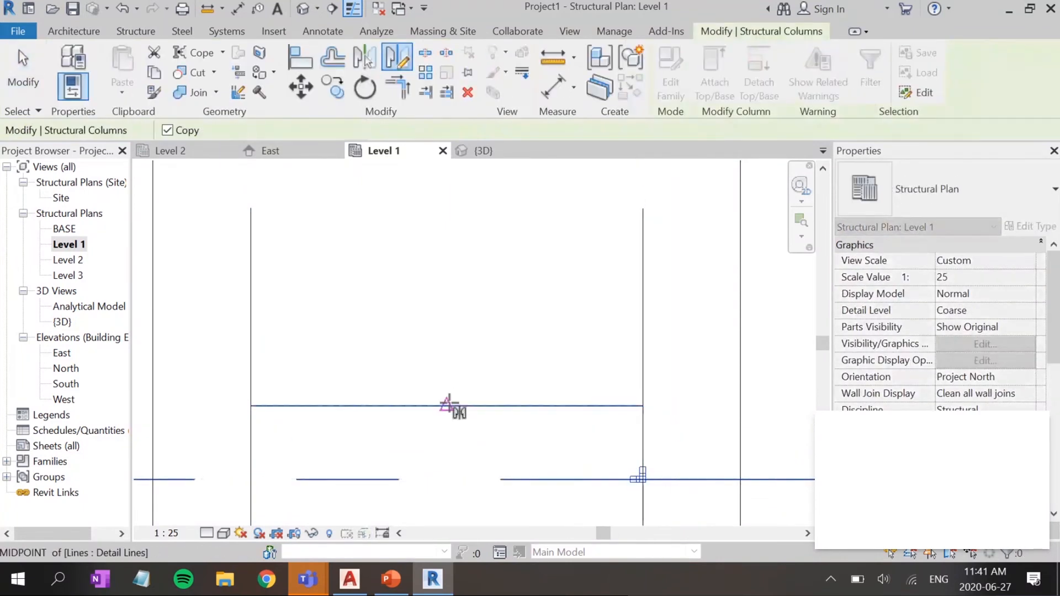
left_click(447, 406)
left_click(576, 431)
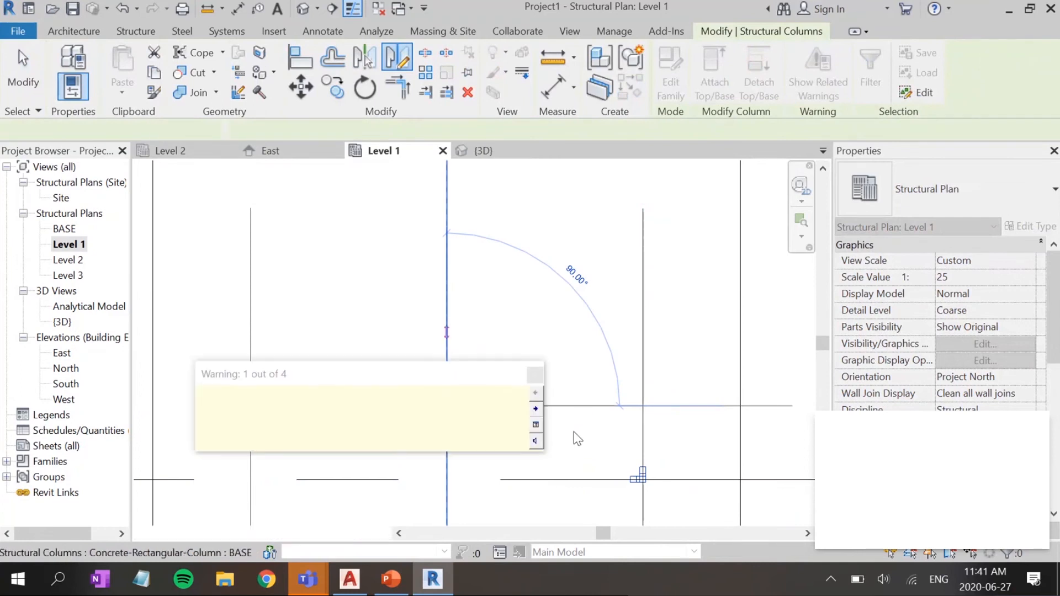
left_click(534, 380)
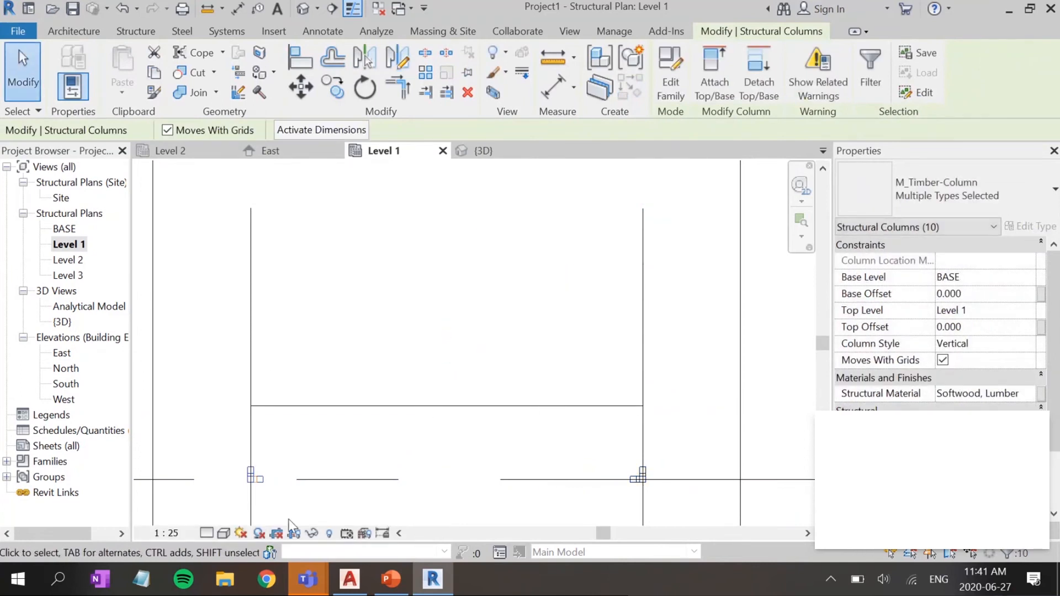
Step: Delete the horizontal detail line between the two vertical grids
scroll(232, 475, "up", 3)
scroll(414, 391, "down", 10)
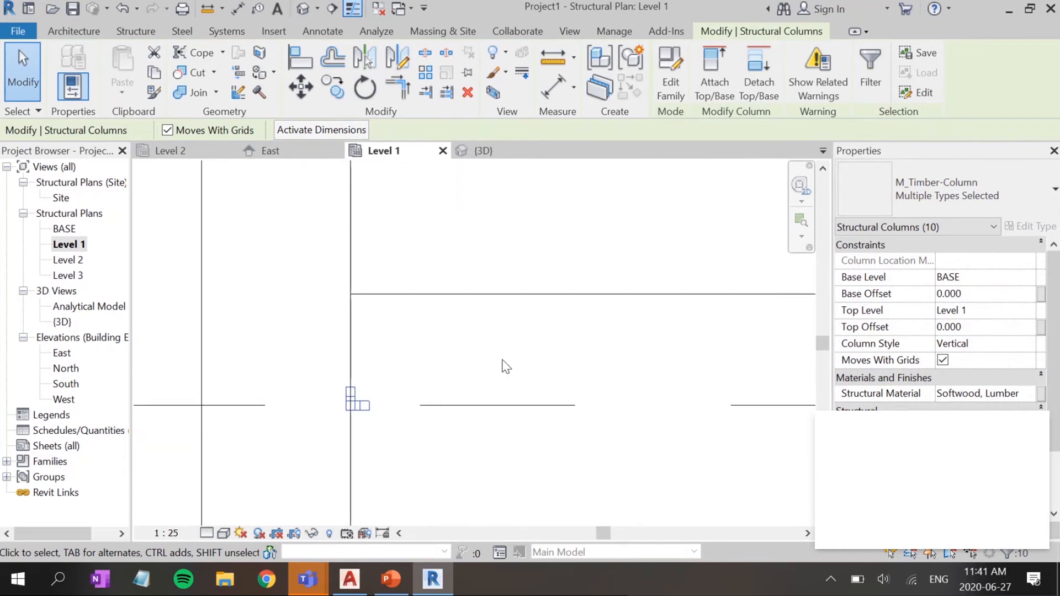
middle_click_drag(556, 374, 444, 441)
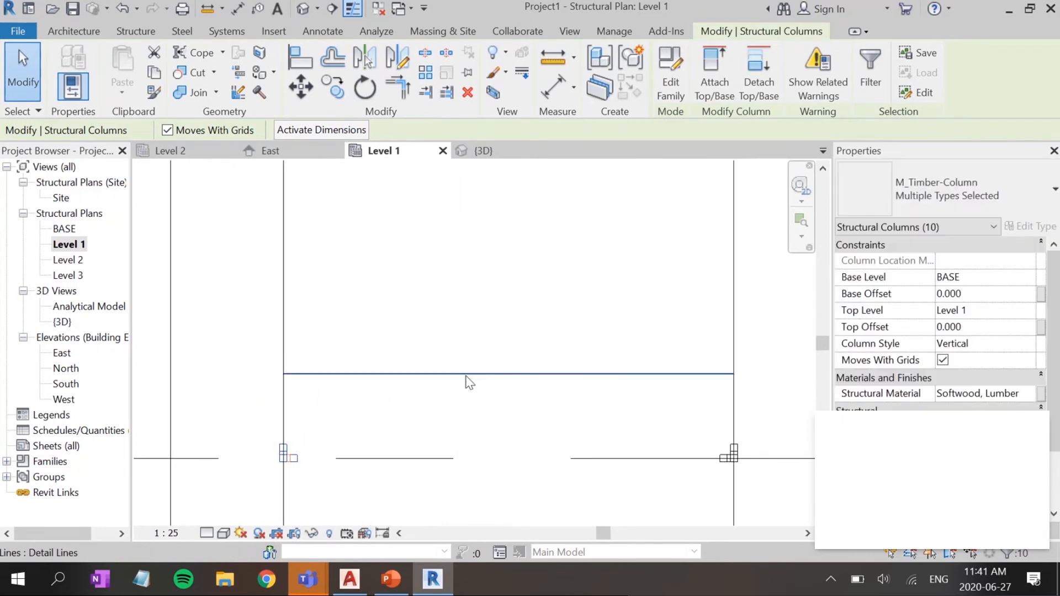
left_click(467, 375)
key("Delete")
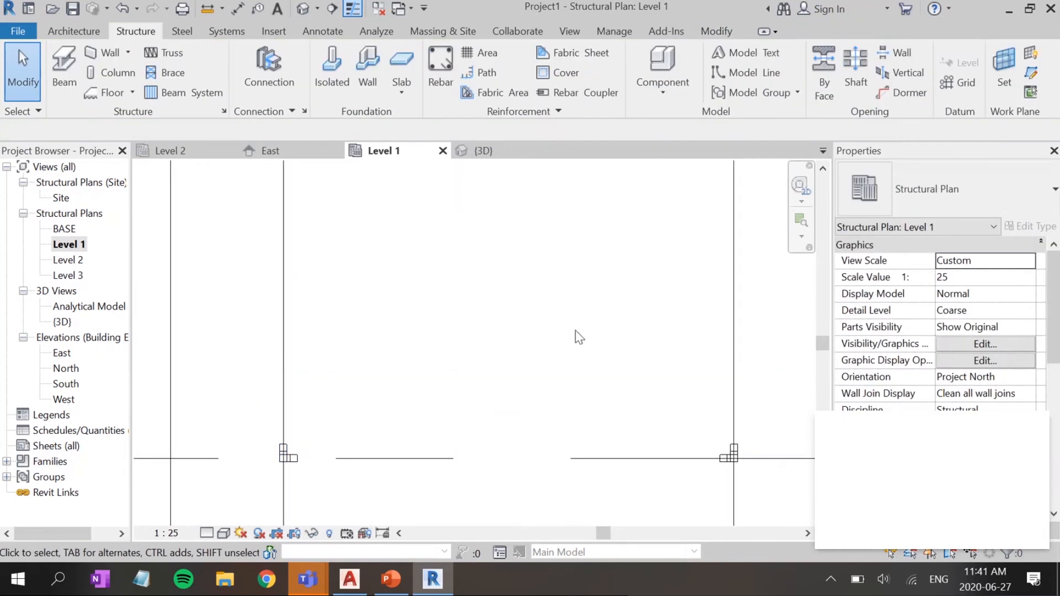
Step: Draw a vertical detail line 12 inches long between the two horizontal grids, about 3.25 inches inside grid 2
scroll(575, 331, "down", 3)
middle_click_drag(543, 337, 451, 441)
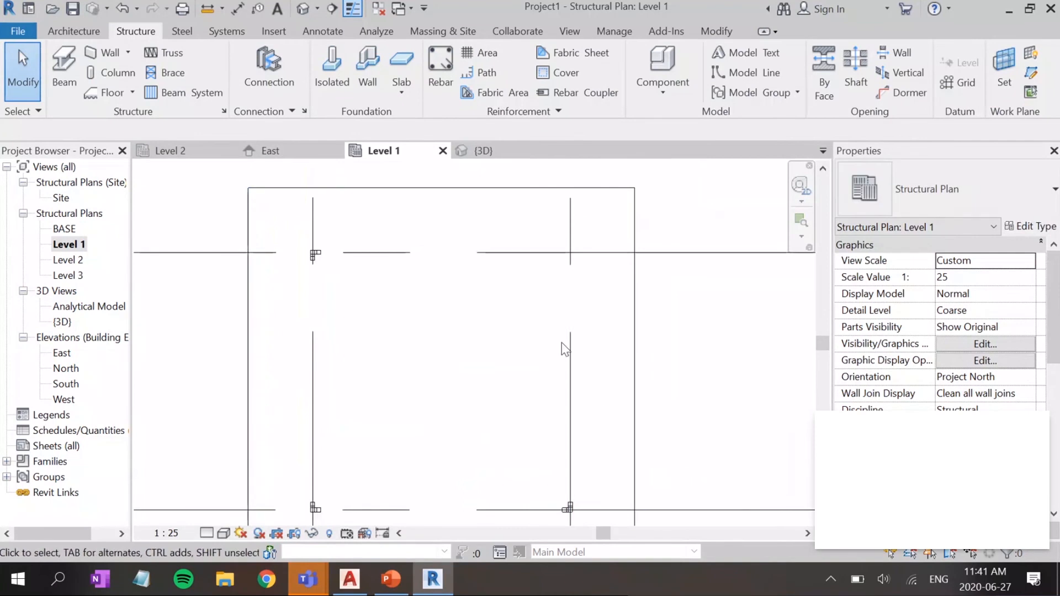
key("d")
key("l")
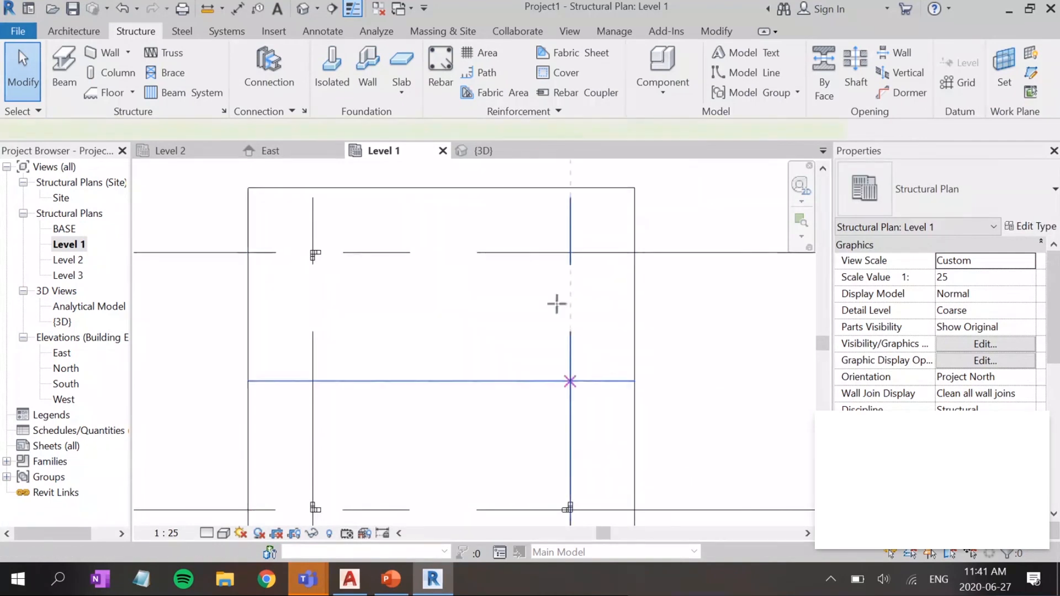
left_click(500, 252)
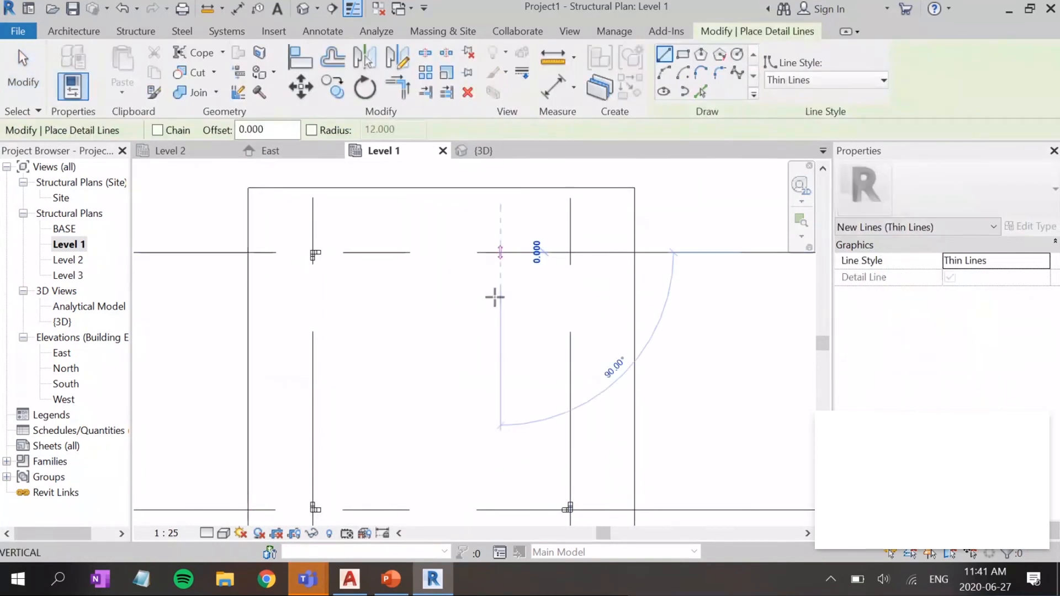
left_click(500, 509)
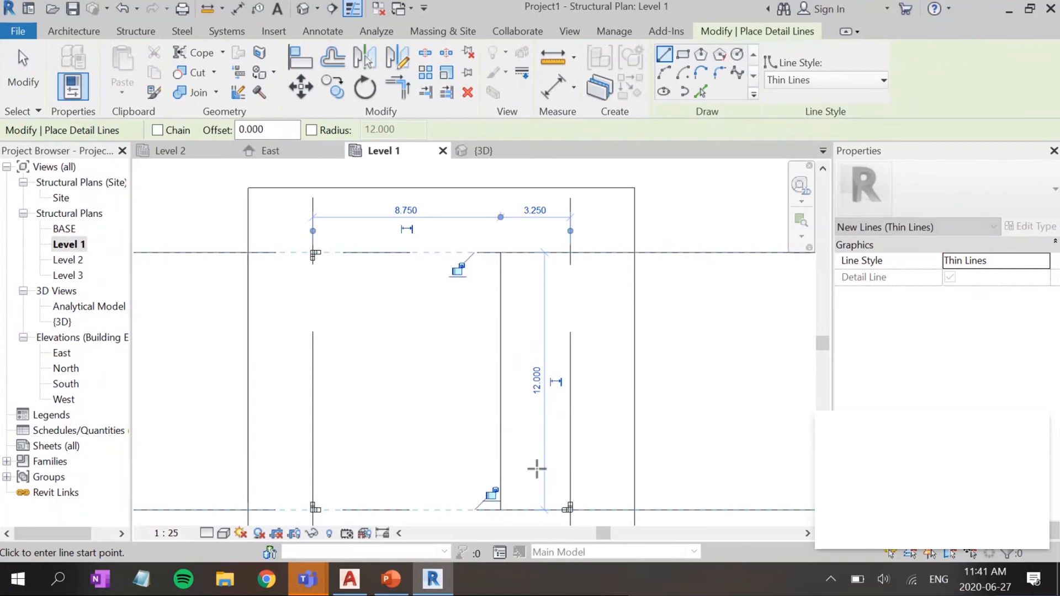
left_click(544, 495)
key("Escape")
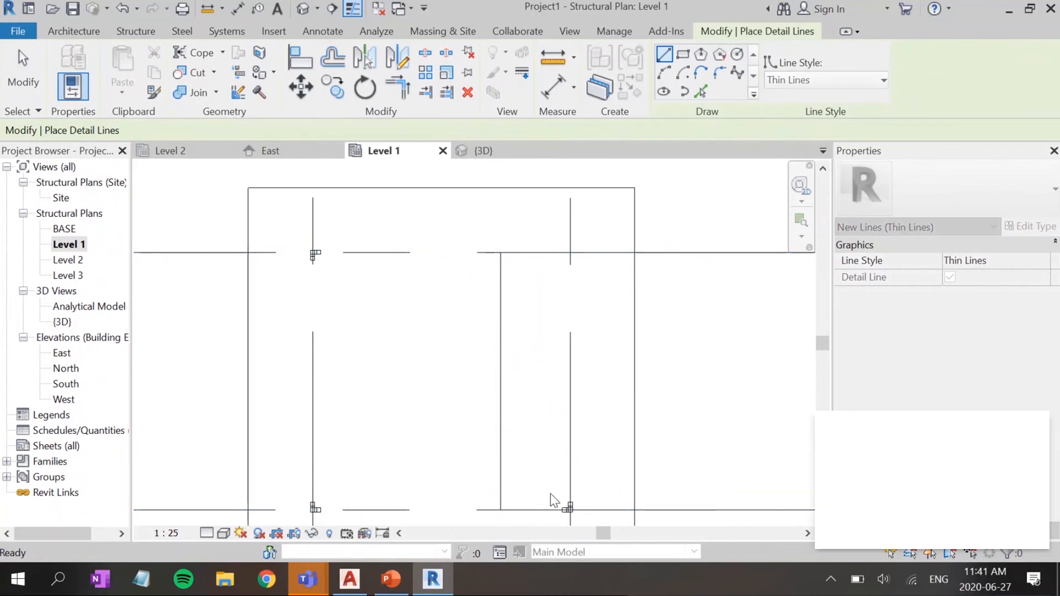
left_click_drag(551, 486, 588, 525)
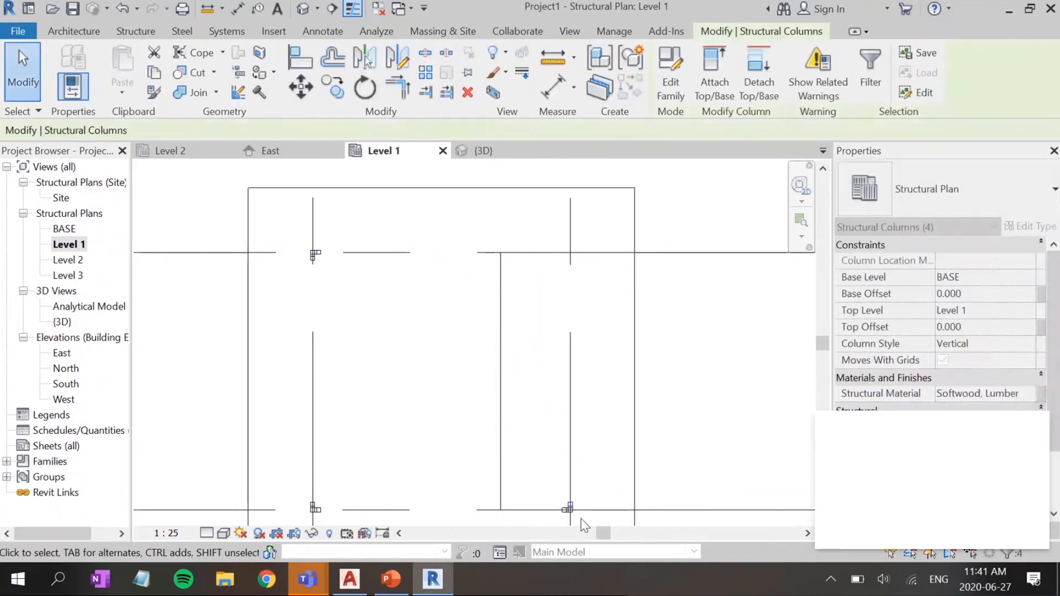
left_click(551, 484)
scroll(572, 523, "down", 1)
middle_click_drag(575, 525, 588, 470)
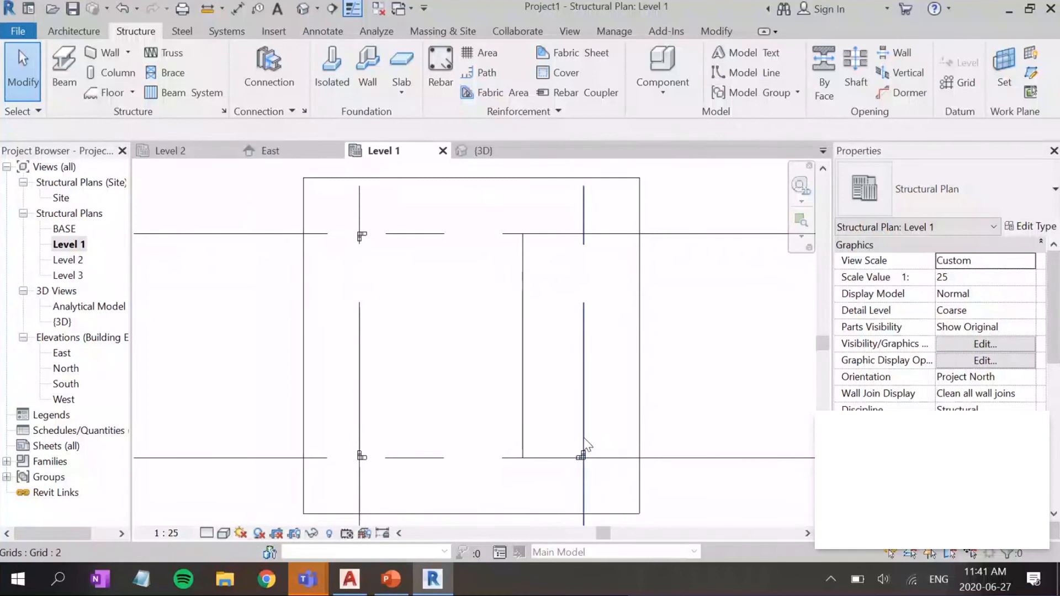
left_click_drag(596, 483, 597, 479)
left_click(598, 471)
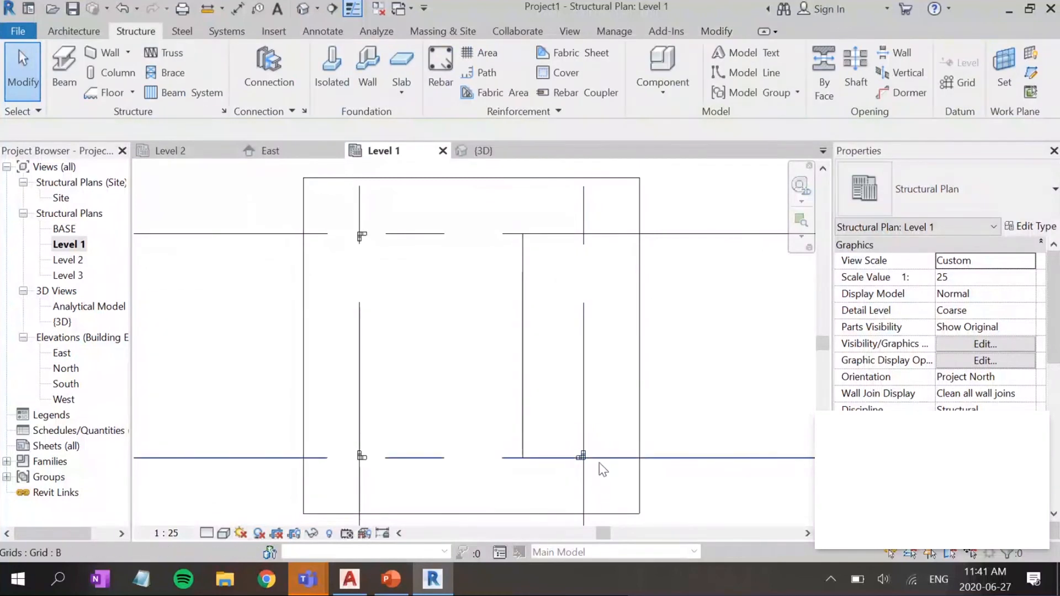
key("m")
key("m")
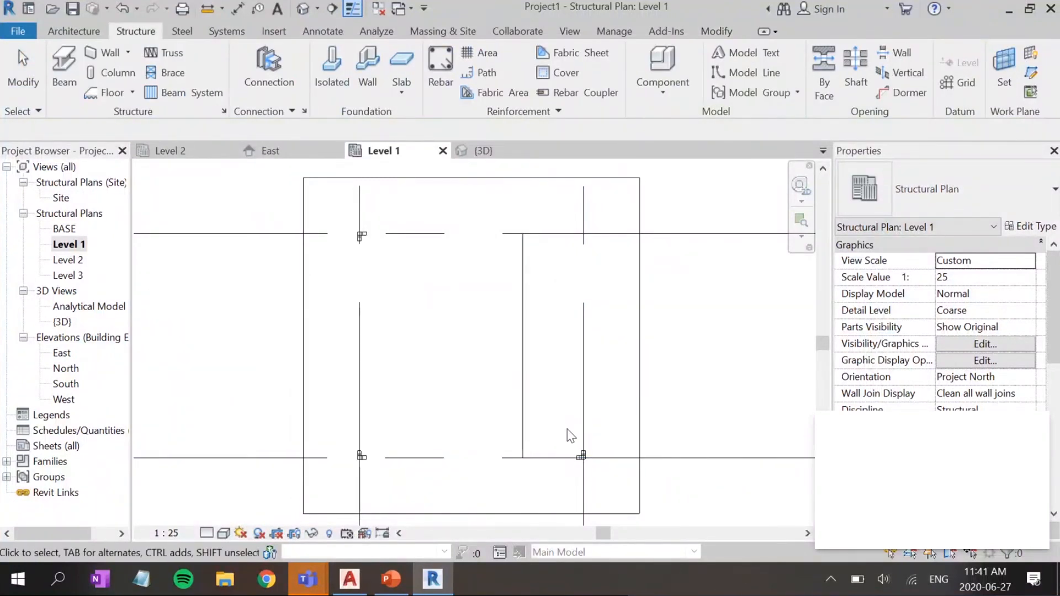
key("Escape")
Step: Mirror a copy of the lower-right column group about a horizontal axis through the vertical detail line's midpoint, and delete that line
left_click_drag(556, 429, 602, 475)
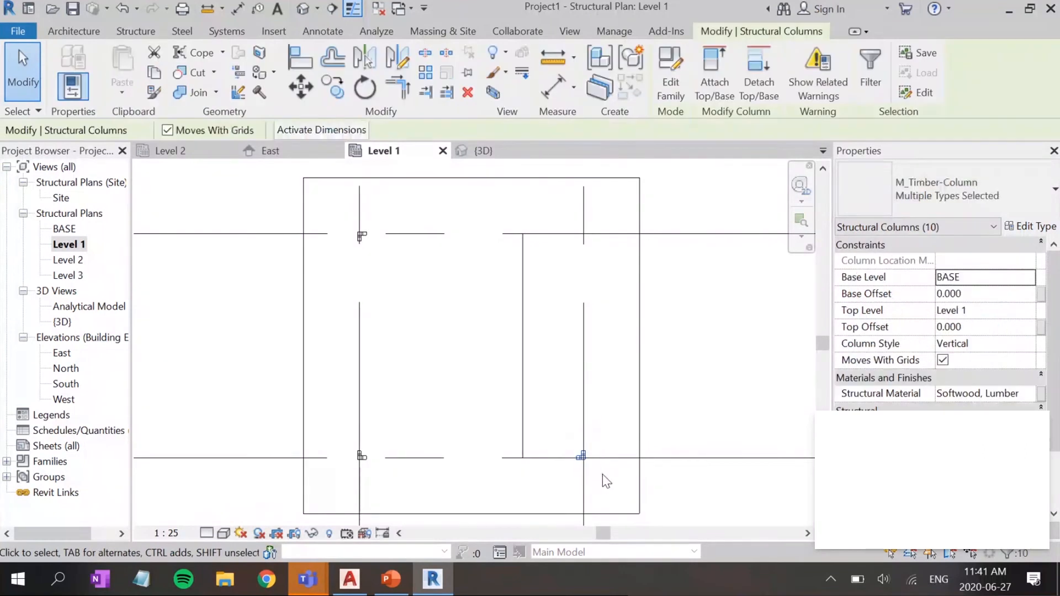
key("d")
key("m")
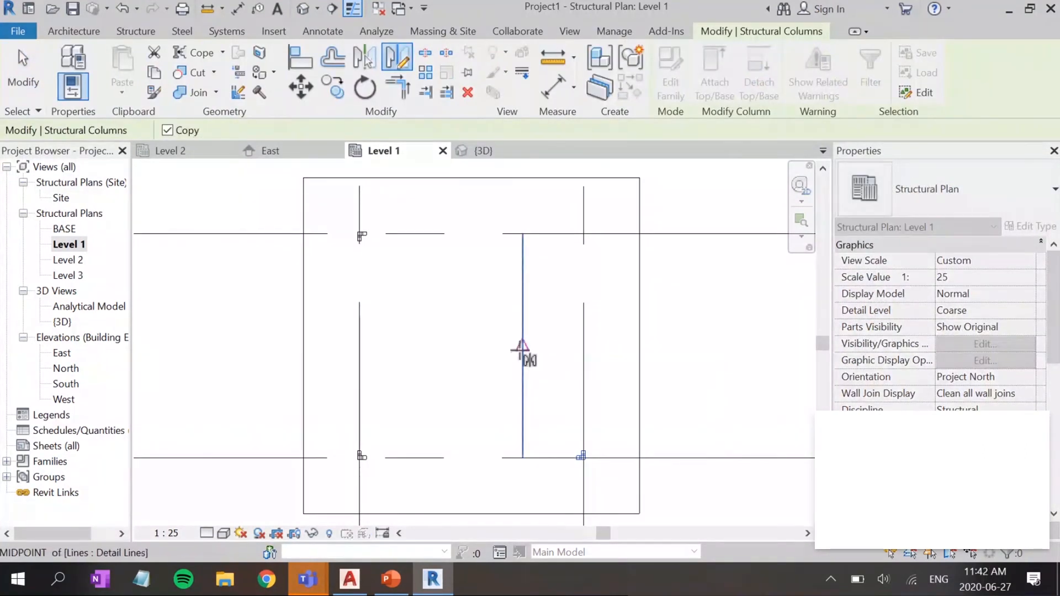
left_click(523, 346)
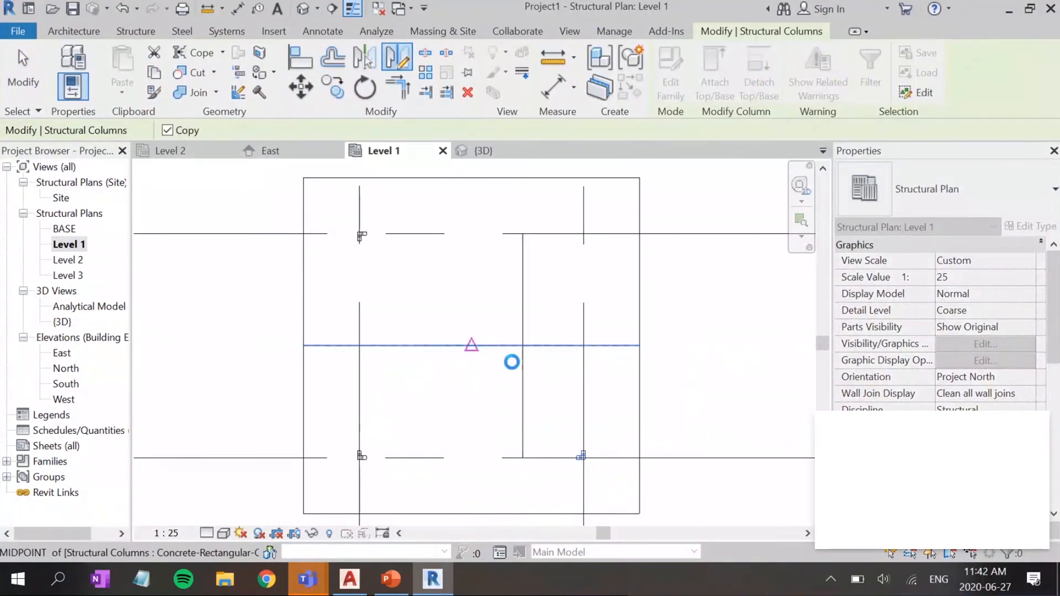
left_click(535, 371)
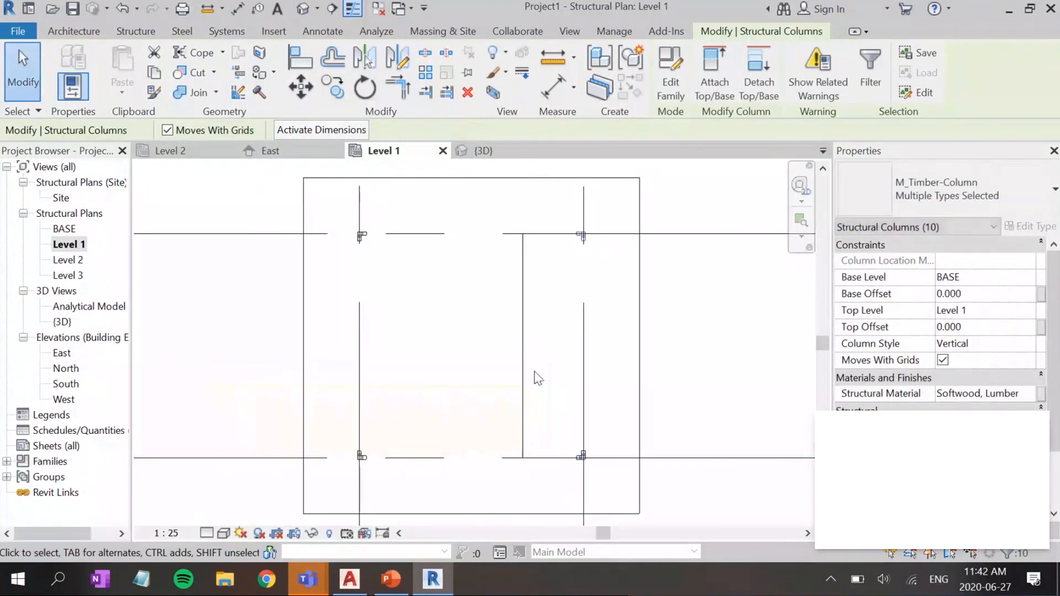
scroll(601, 302, "up", 2)
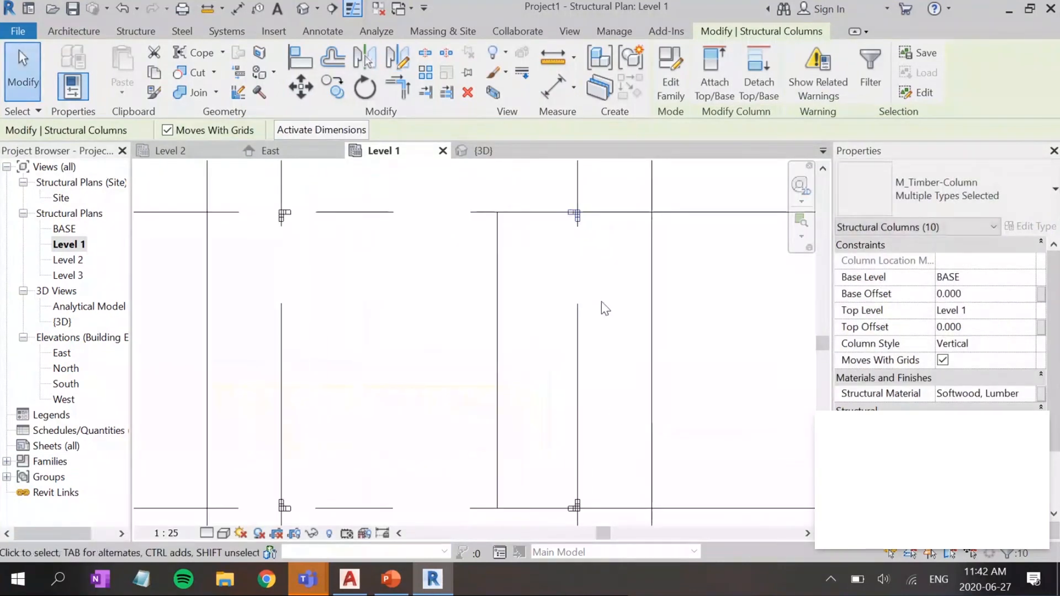
left_click(502, 365)
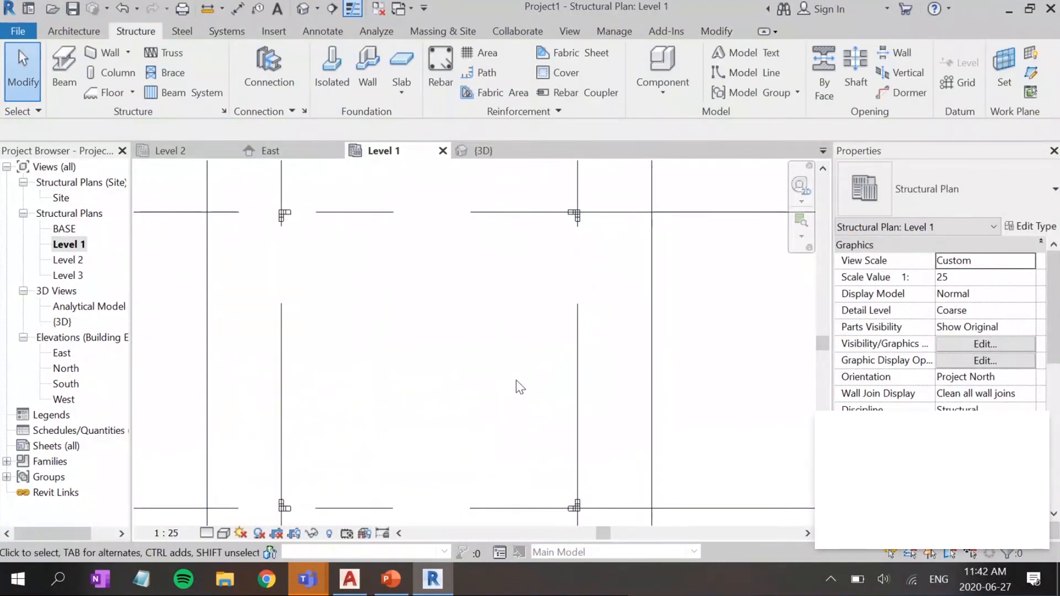
Step: Raise the Top Level of the timber columns at all four grid intersections above Level 1
scroll(519, 387, "down", 1)
middle_click_drag(521, 389, 530, 360)
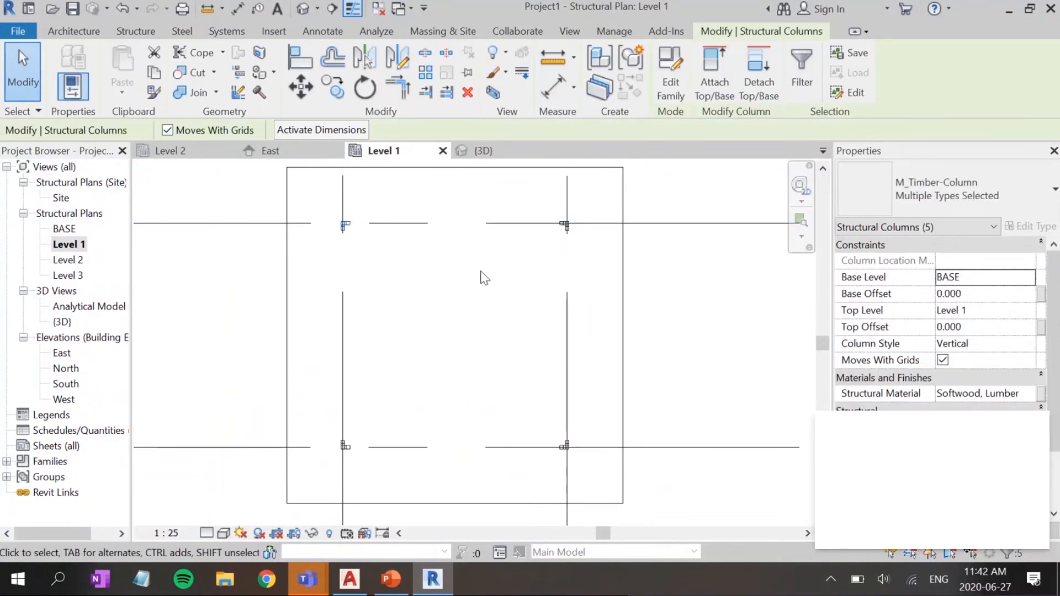
scroll(362, 251, "up", 2)
left_click_drag(707, 188, 738, 241, "ctrl")
middle_click_drag(534, 415, 483, 245)
left_click_drag(649, 397, 690, 455, "ctrl")
left_click_drag(264, 390, 327, 460, "ctrl")
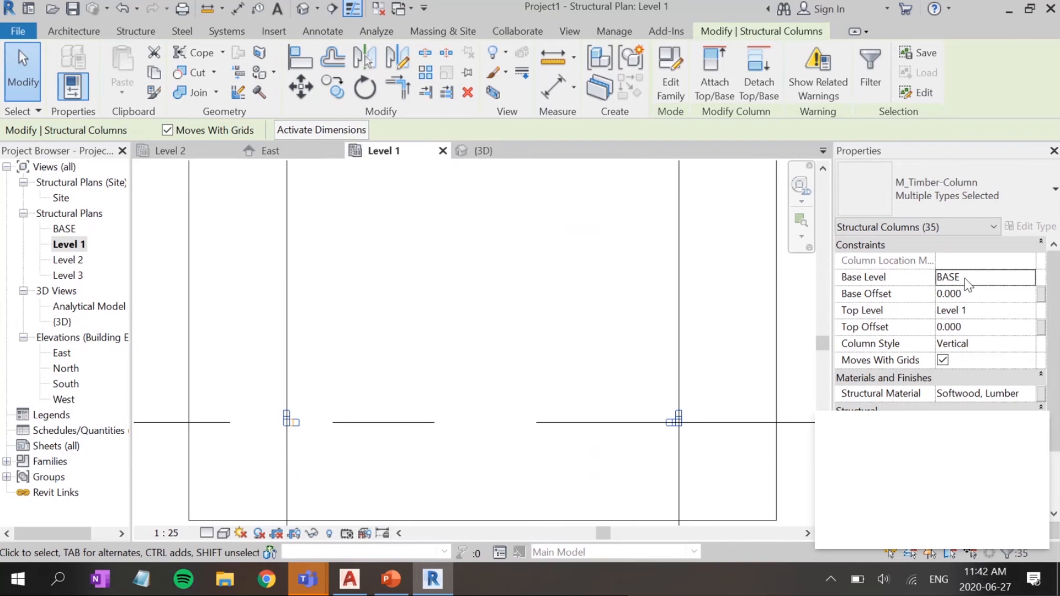
left_click(973, 312)
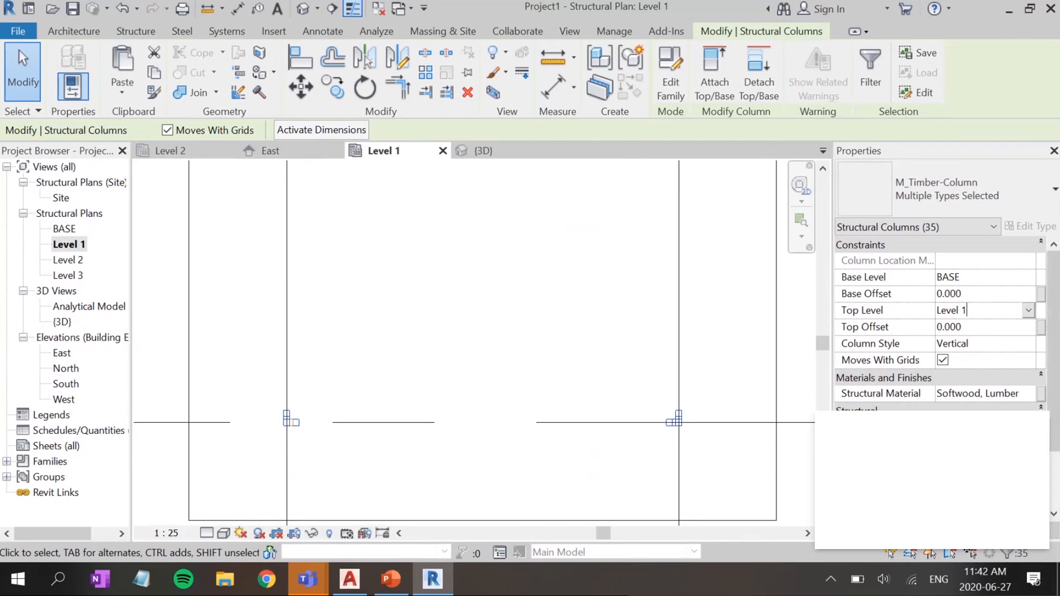
left_click(1027, 310)
left_click(958, 369)
key("Escape")
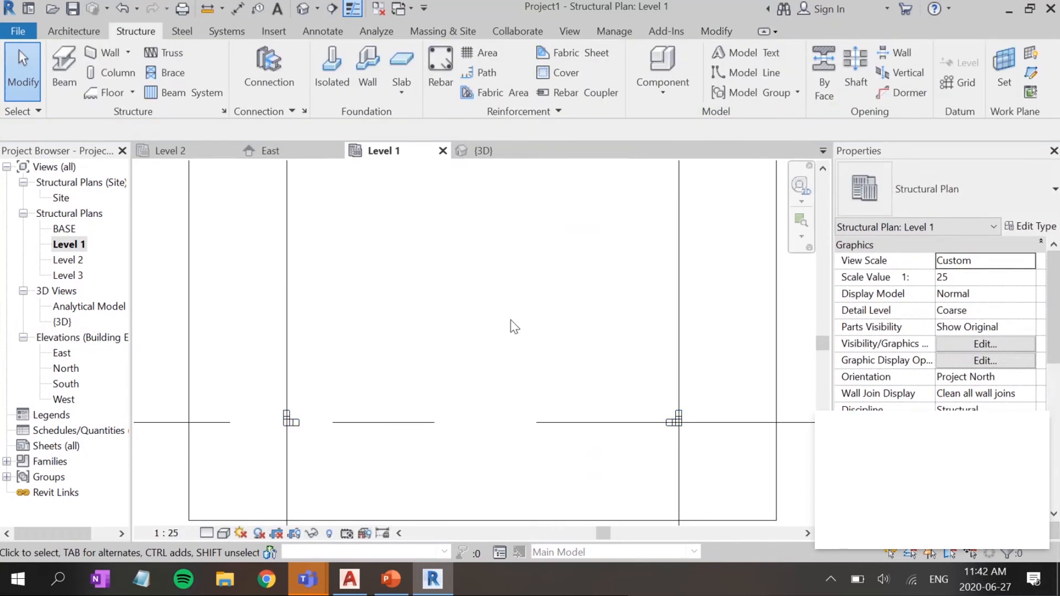
Step: Inspect the four column groups in the 3D view and return to the Level 1 plan
left_click(481, 150)
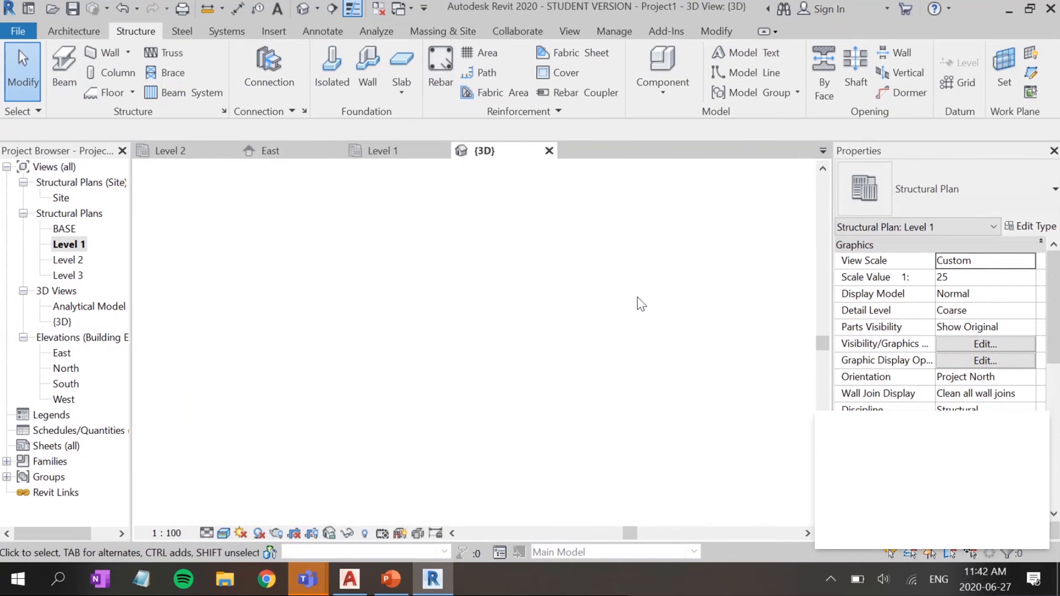
mouse_move(525, 314)
middle_mouse_down("shift")
mouse_move(575, 287)
mouse_move(464, 282)
mouse_move(505, 240)
middle_mouse_up("shift")
middle_click_drag(398, 402, 482, 365, "shift")
left_click(381, 150)
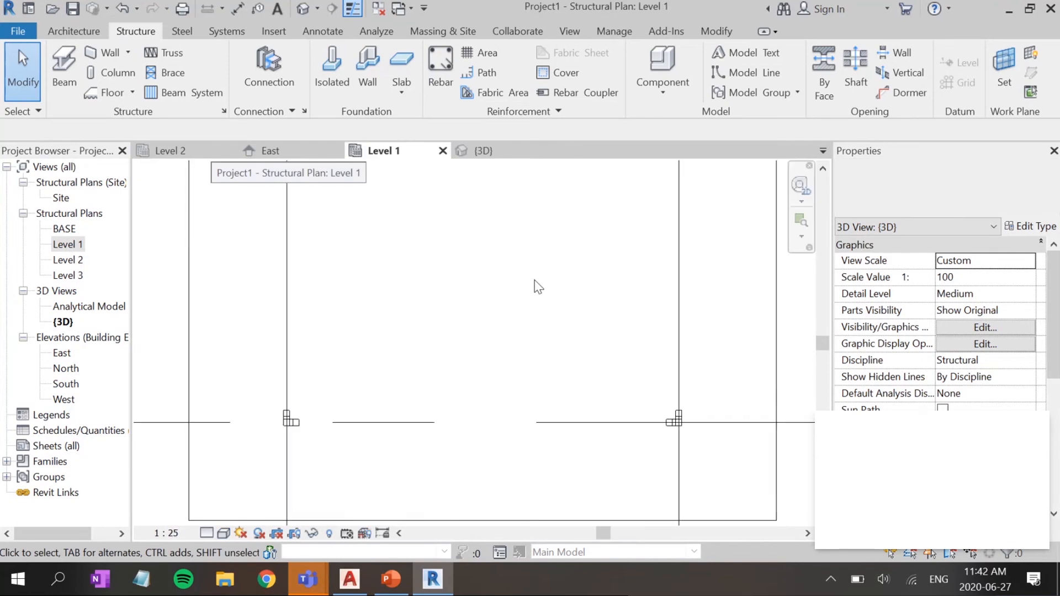
Step: Examine the Level 1 plan from the four column groups out to the surrounding elevation markers
middle_click_drag(551, 299, 530, 383)
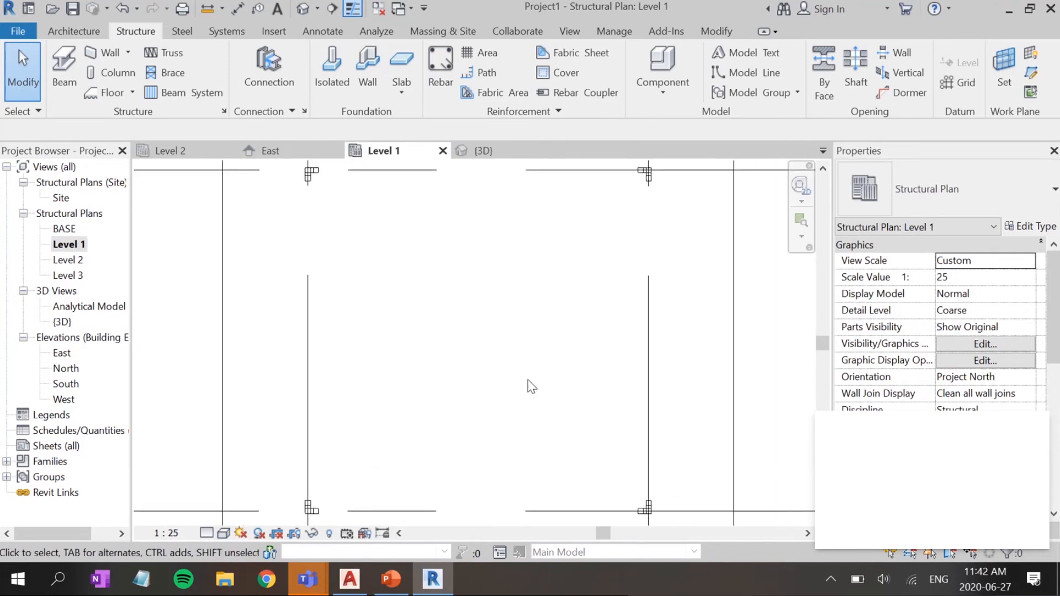
scroll(531, 387, "down", 1)
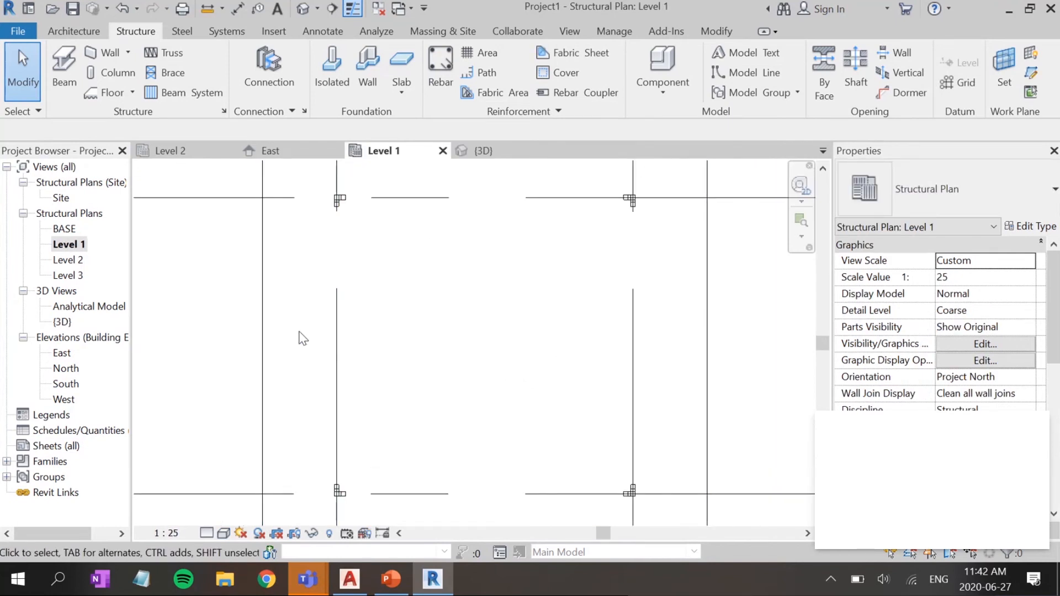
left_click(62, 354)
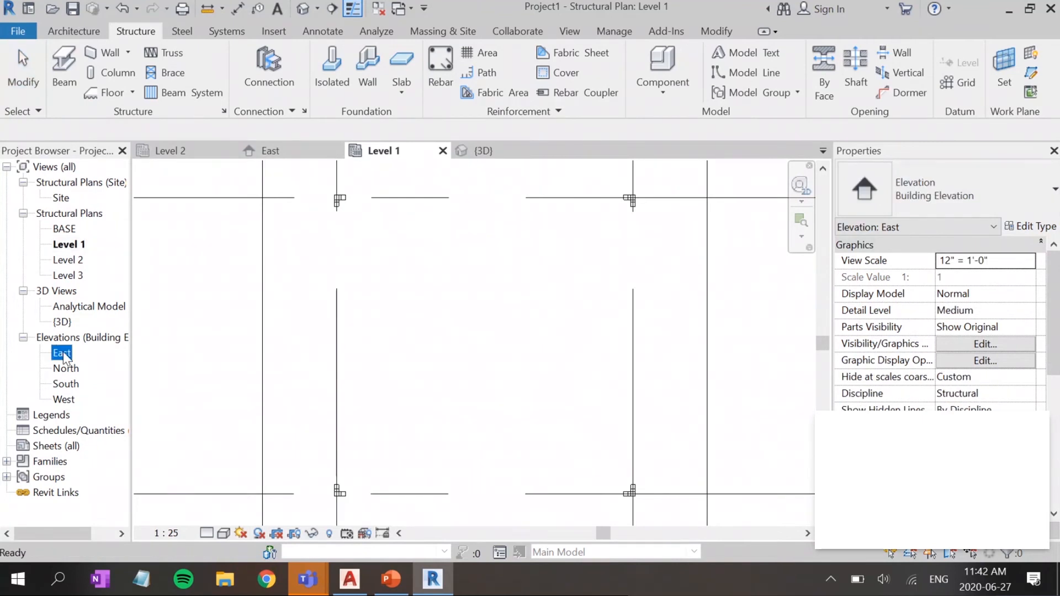
scroll(622, 279, "down", 4)
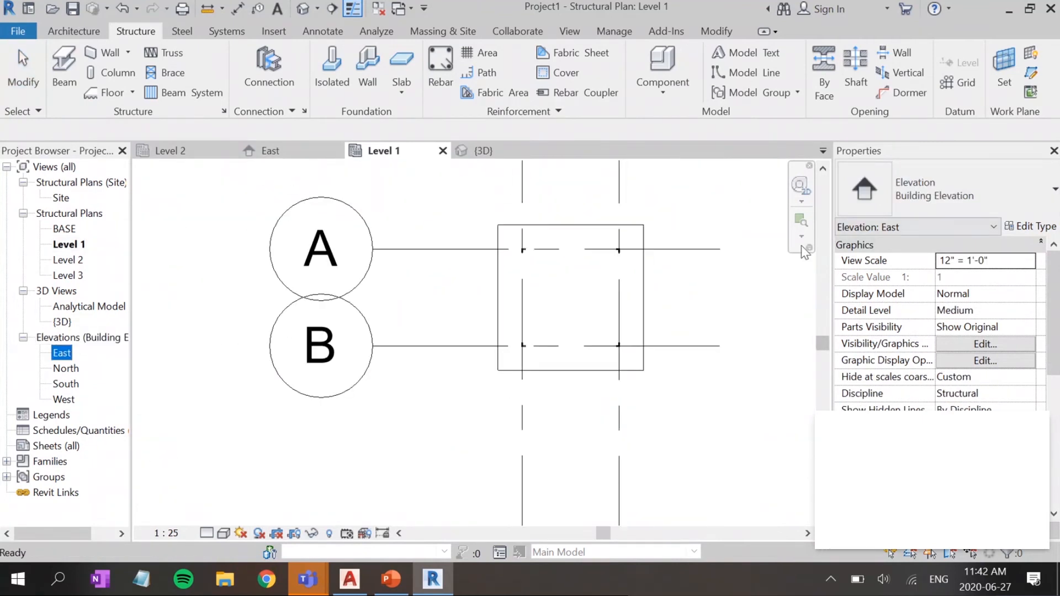
scroll(749, 260, "down", 3)
left_click(547, 360)
scroll(546, 361, "down", 1)
middle_click_drag(656, 355, 452, 429)
scroll(605, 303, "down", 1)
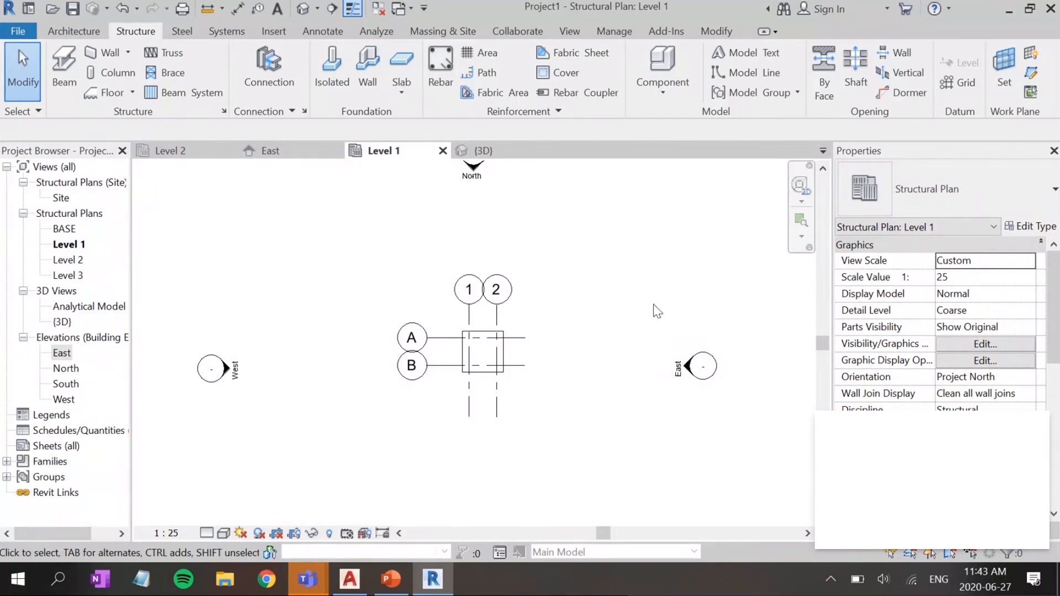
Step: Set the East elevation's far clipping to Clip with line
left_click(61, 353)
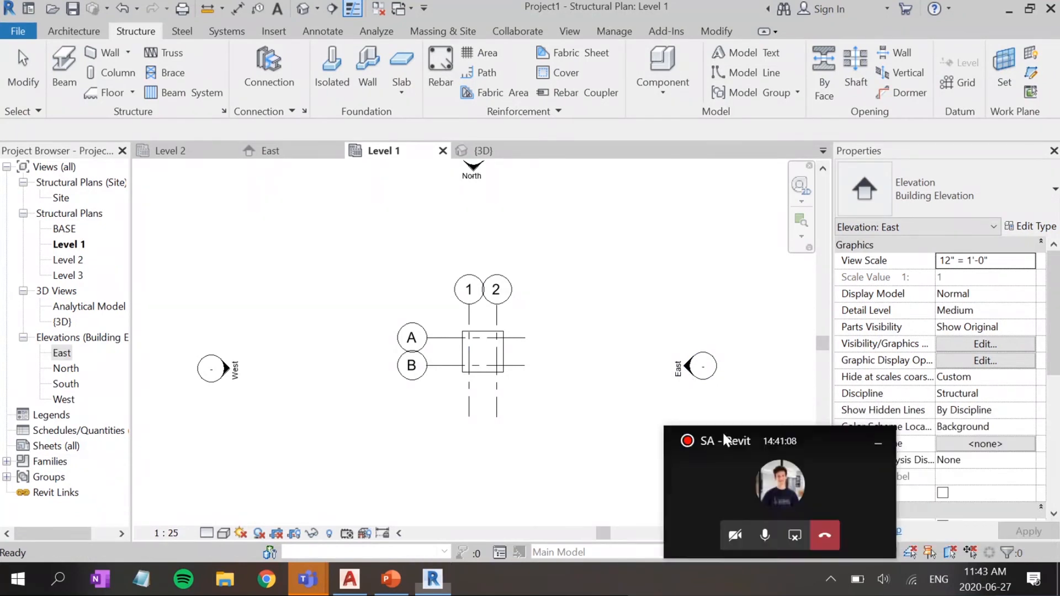
scroll(1007, 392, "down", 8)
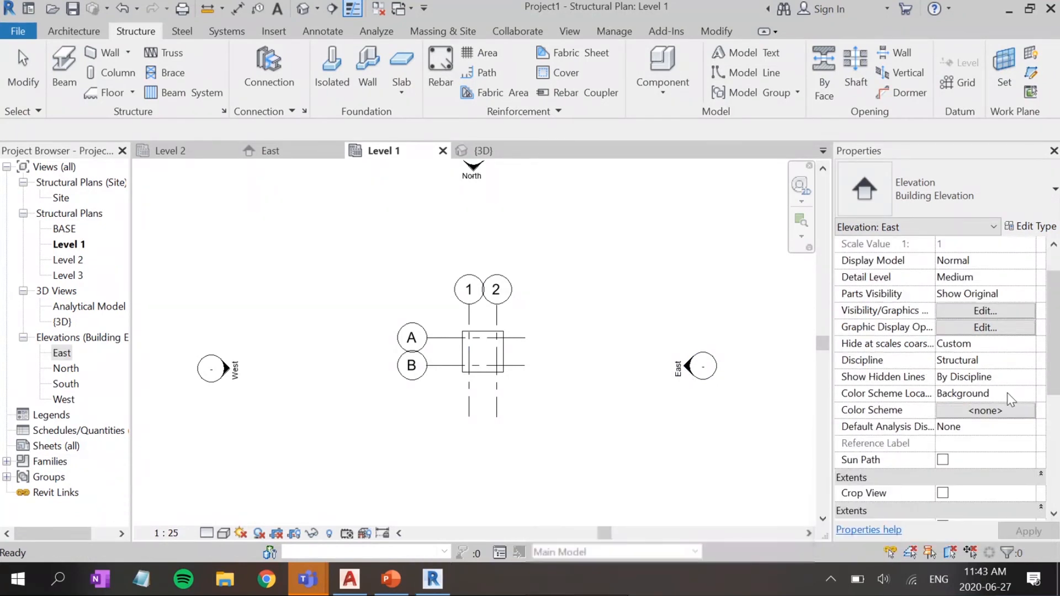
scroll(1002, 420, "up", 4)
scroll(999, 440, "down", 3)
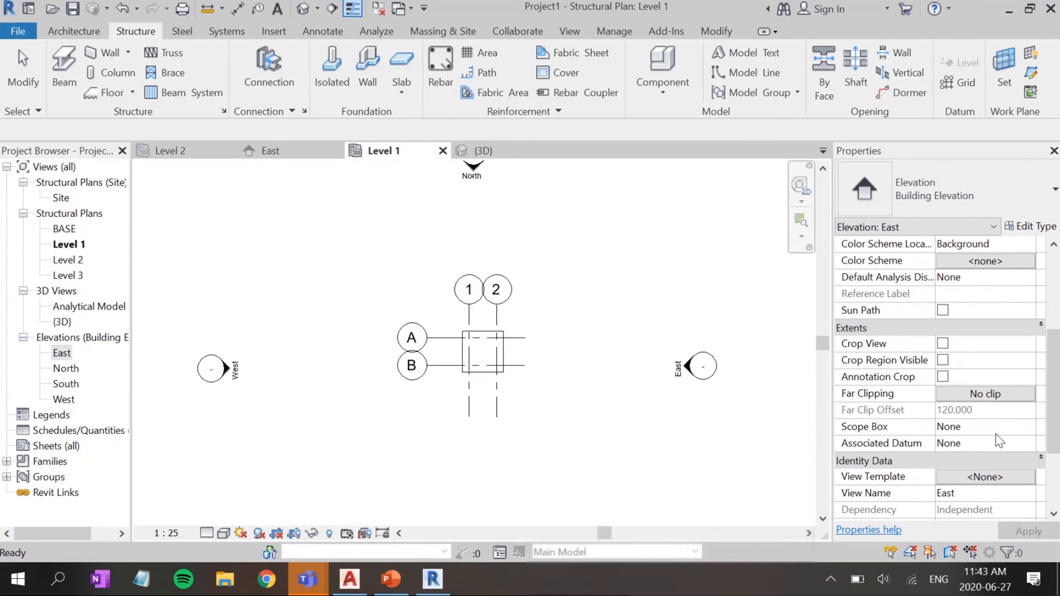
left_click(1000, 394)
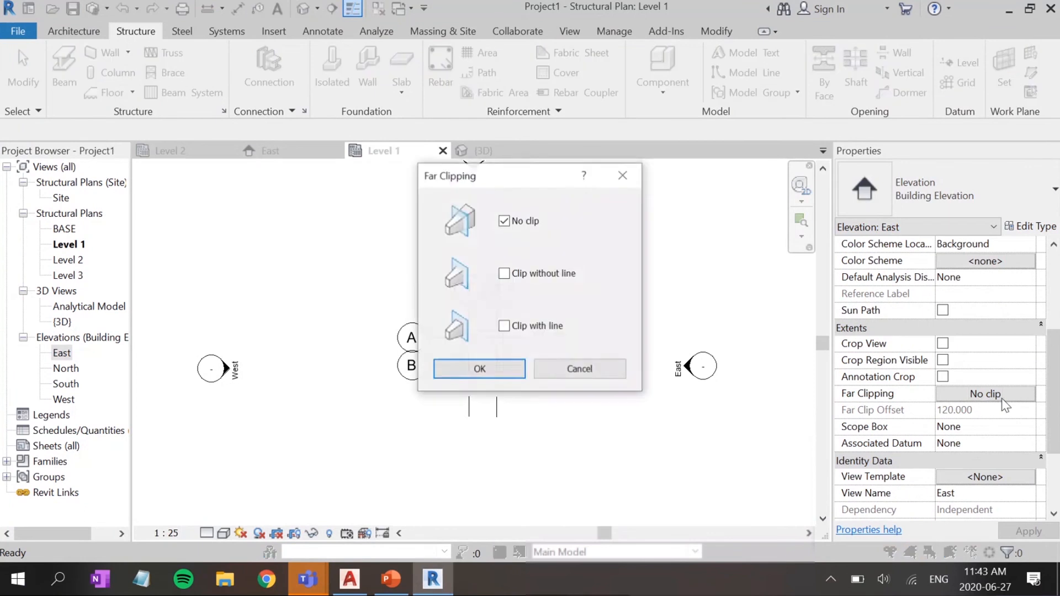
left_click(504, 326)
left_click(478, 368)
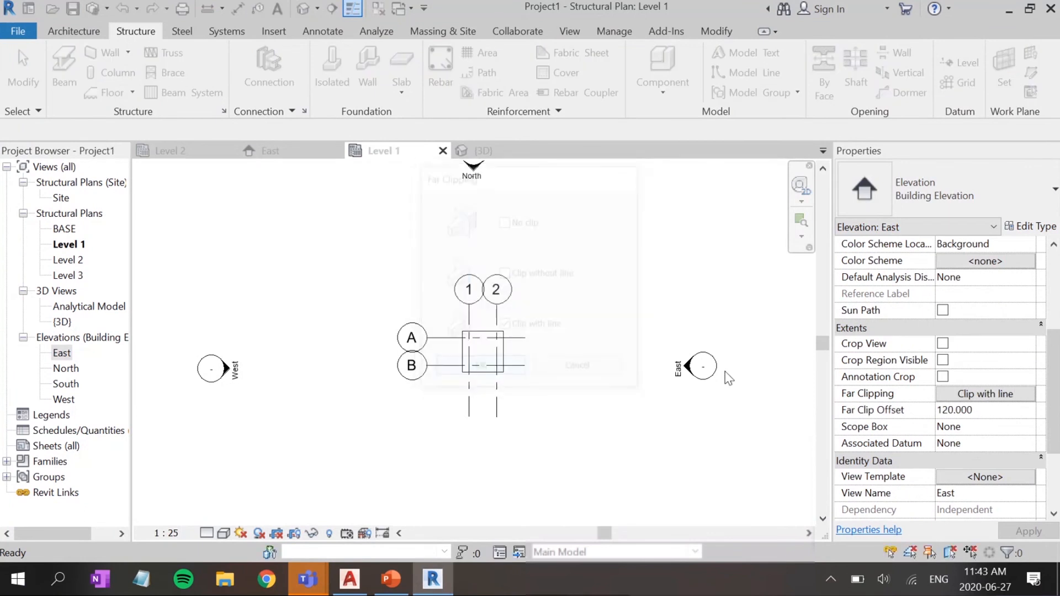
Step: Pull the East elevation's far clip line in to between grids 1 and 2, at an offset of about 96.35 inches
left_click(687, 366)
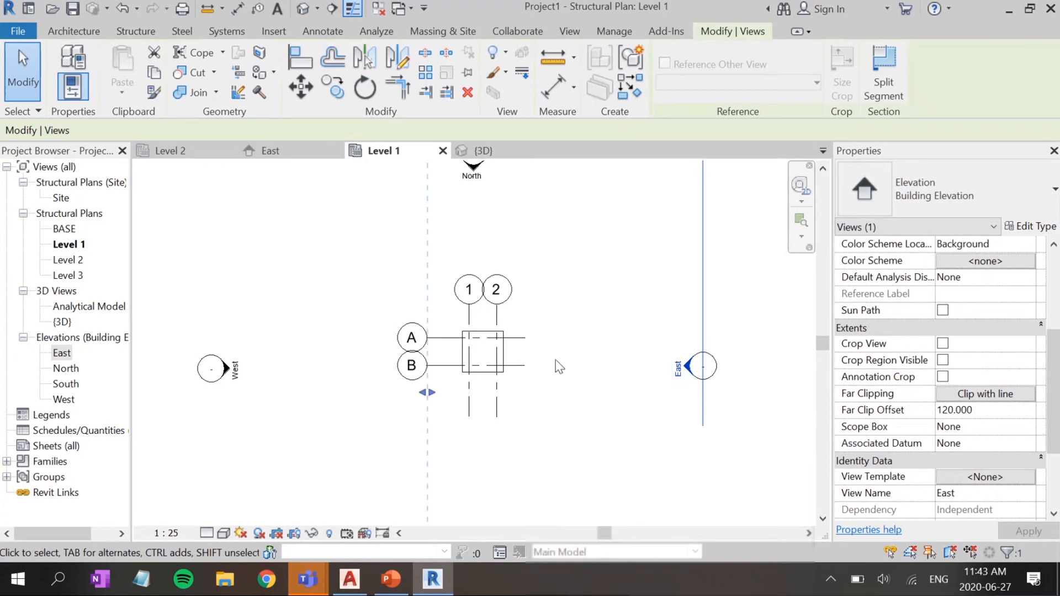
left_click_drag(428, 393, 484, 388)
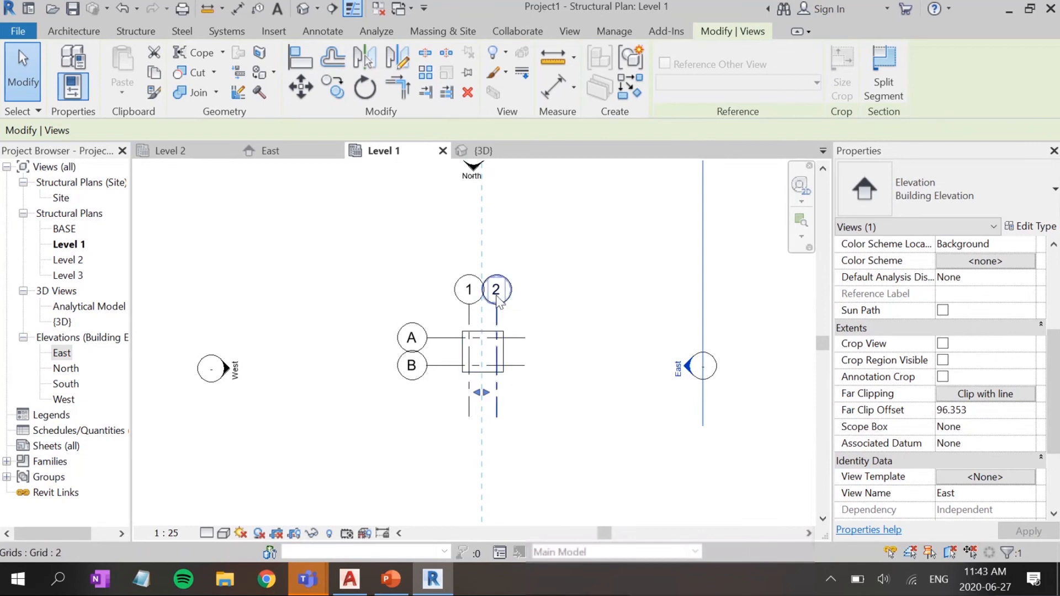
left_click(76, 368)
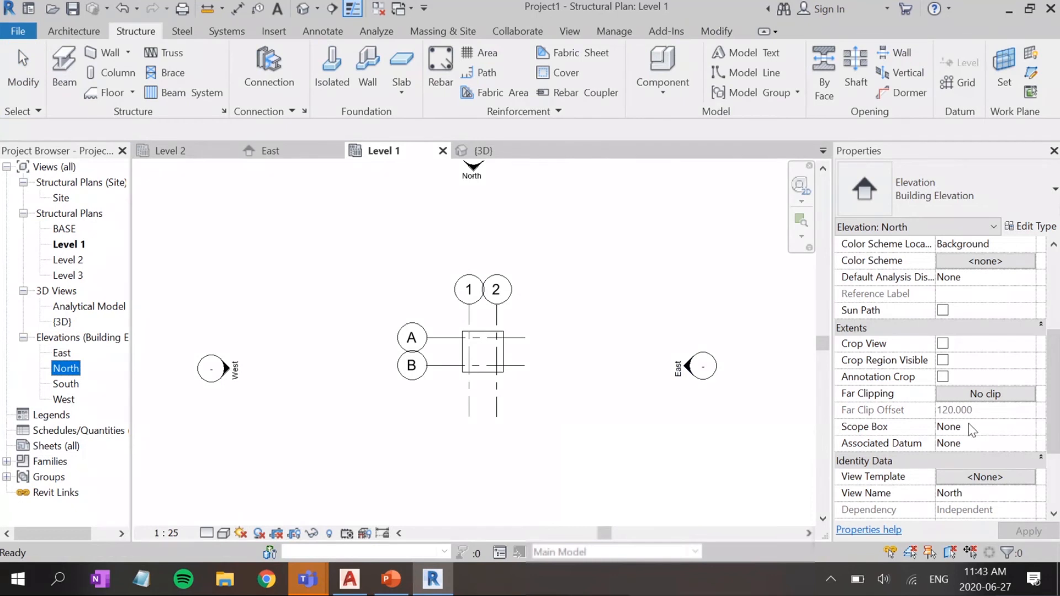
Step: Open the East elevation and examine the columns standing on the concrete base between the levels
double_click(62, 353)
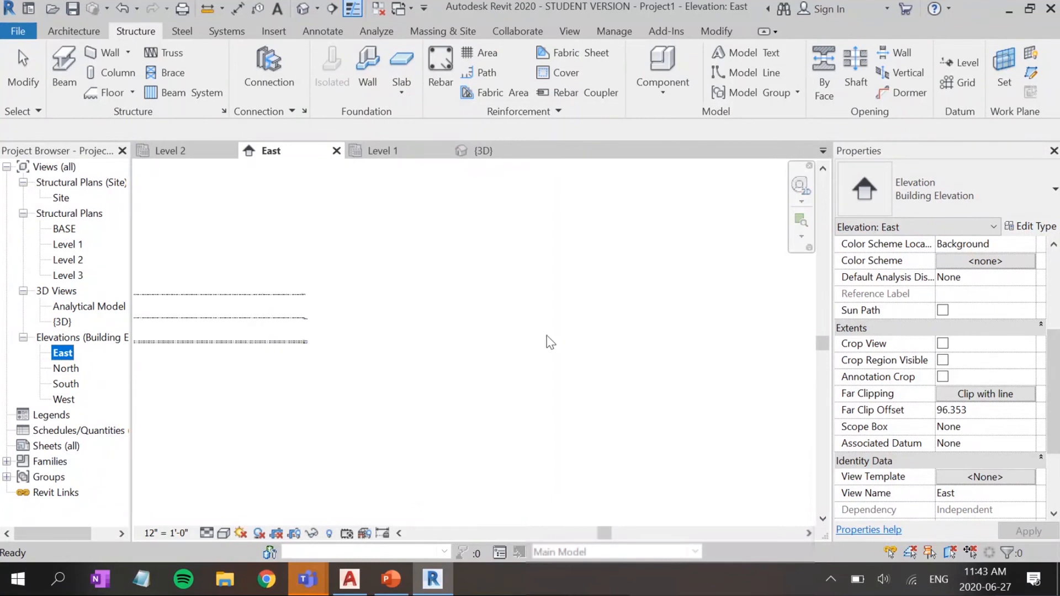
middle_click_drag(281, 359, 733, 347)
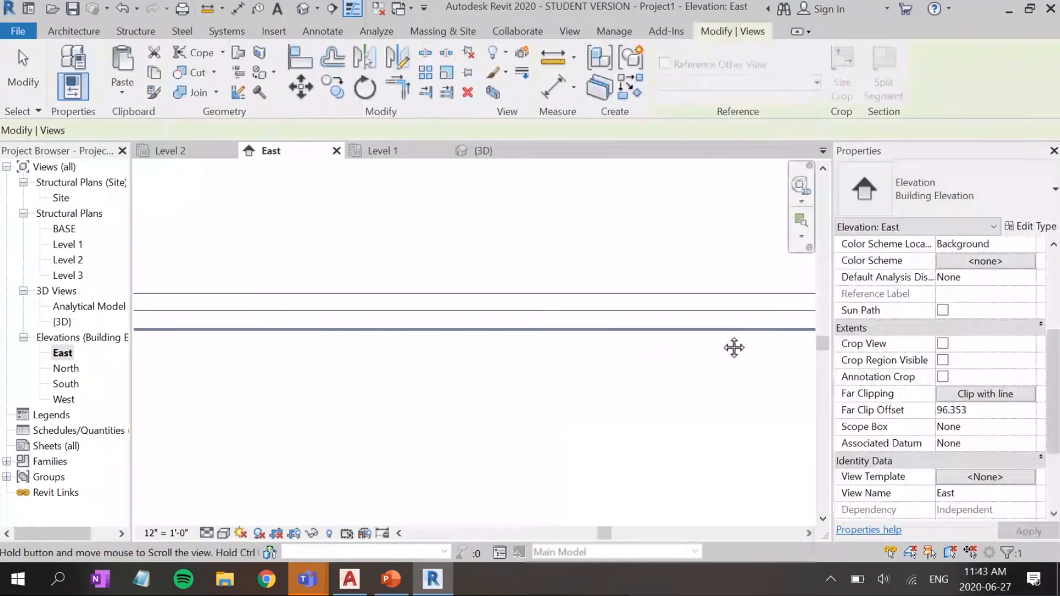
scroll(389, 330, "down", 3)
middle_click_drag(337, 341, 357, 362)
scroll(428, 348, "up", 5)
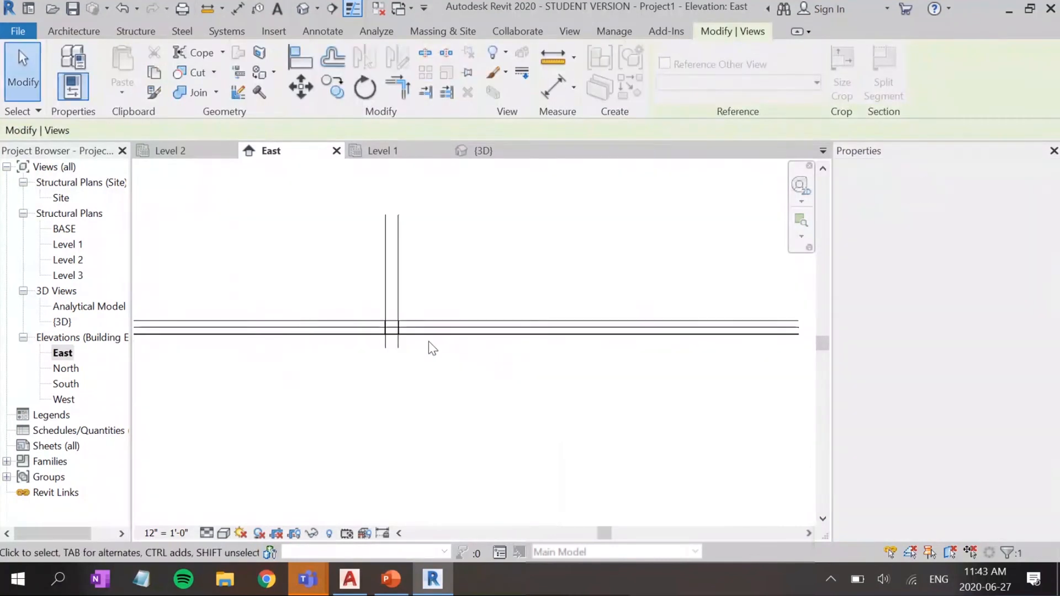
scroll(490, 324, "up", 4)
middle_click_drag(563, 293, 528, 341)
scroll(373, 299, "up", 3)
scroll(475, 305, "up", 1)
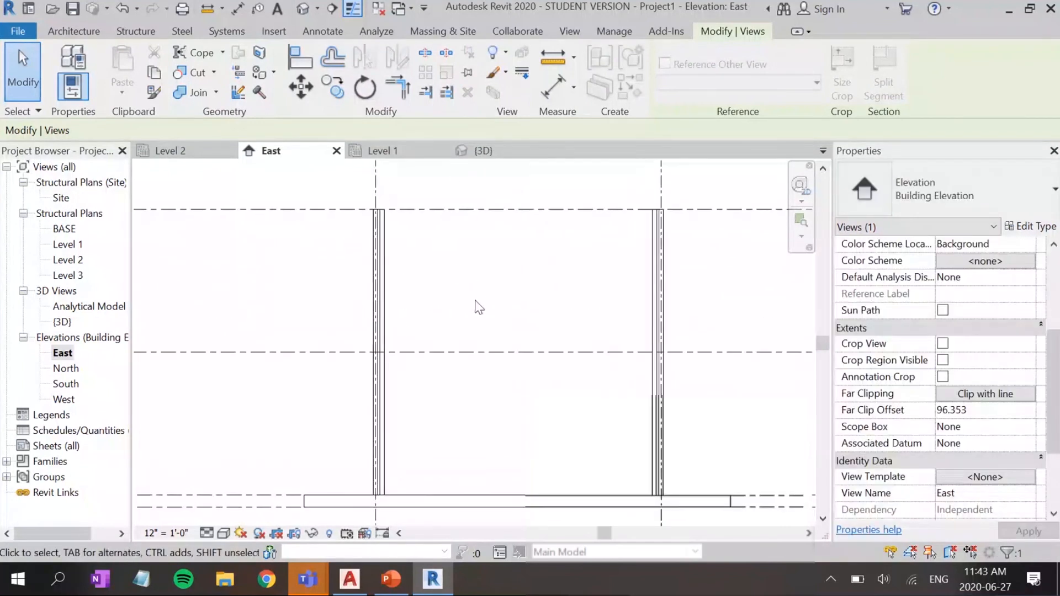
key("b")
key("r")
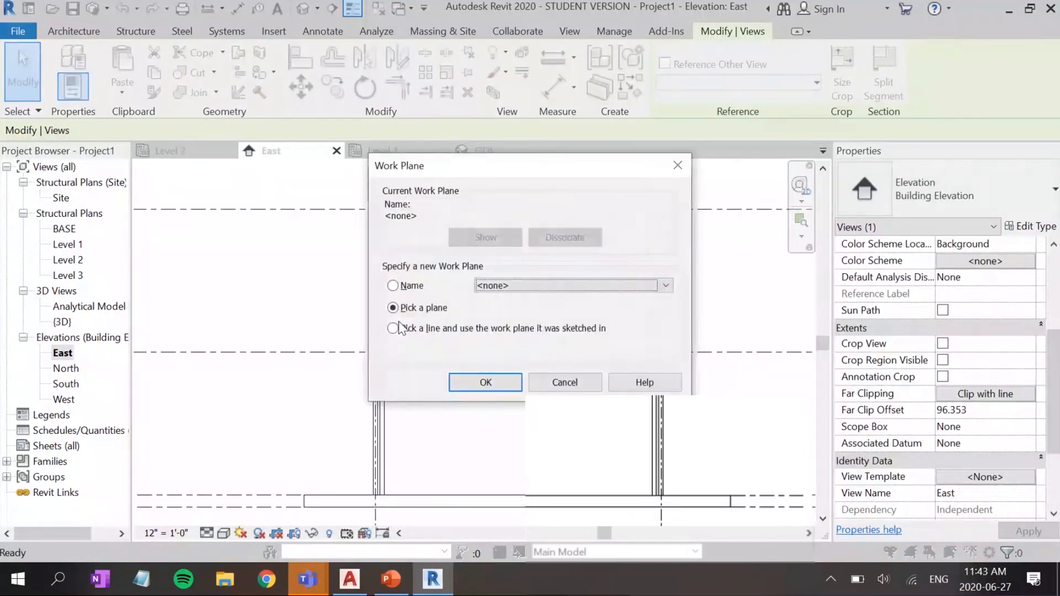
left_click(395, 287)
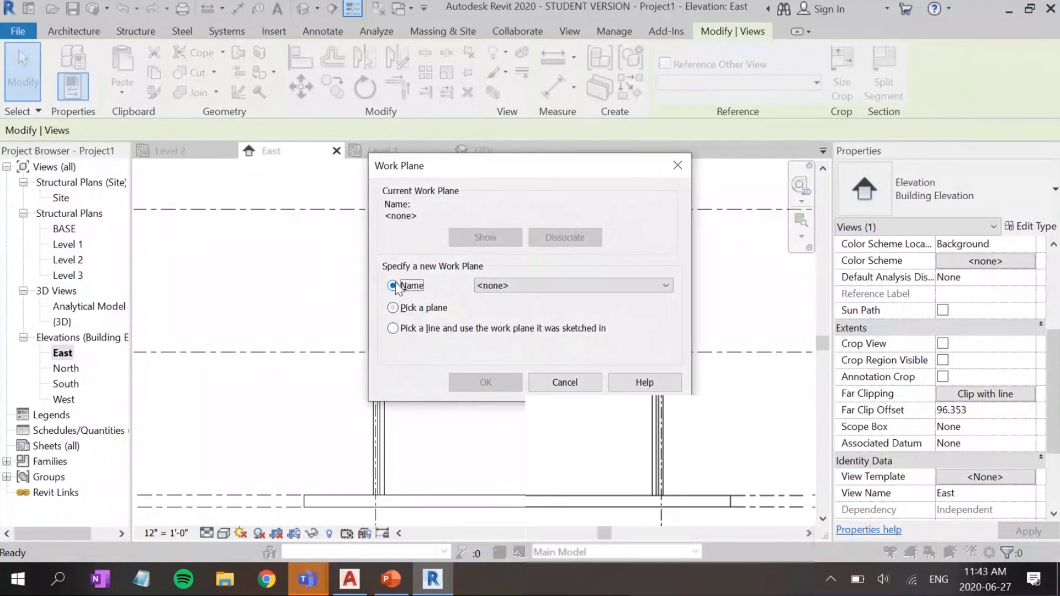
left_click(590, 283)
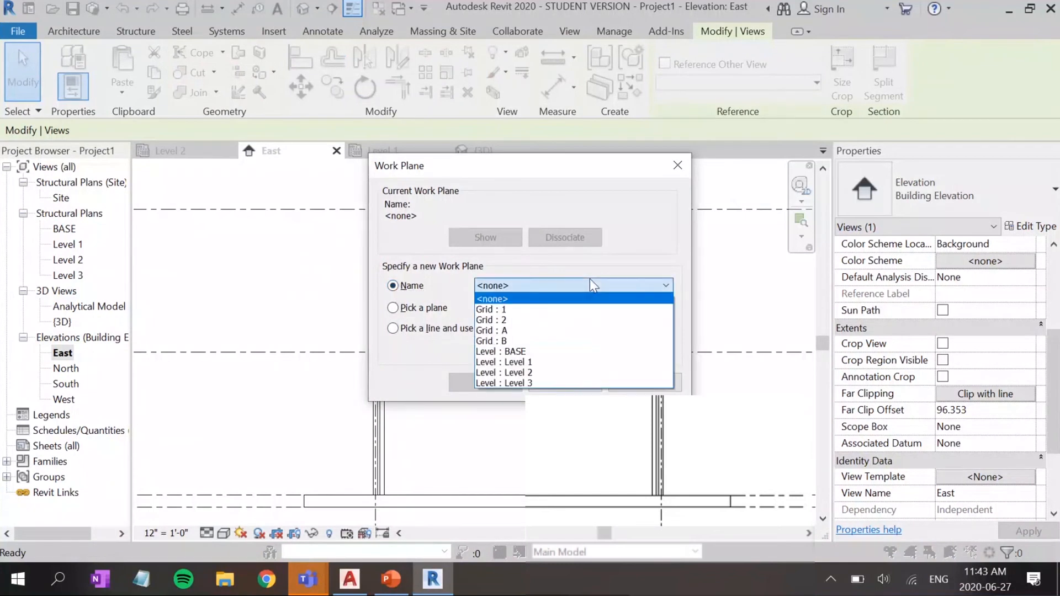
key("Escape")
key("Escape")
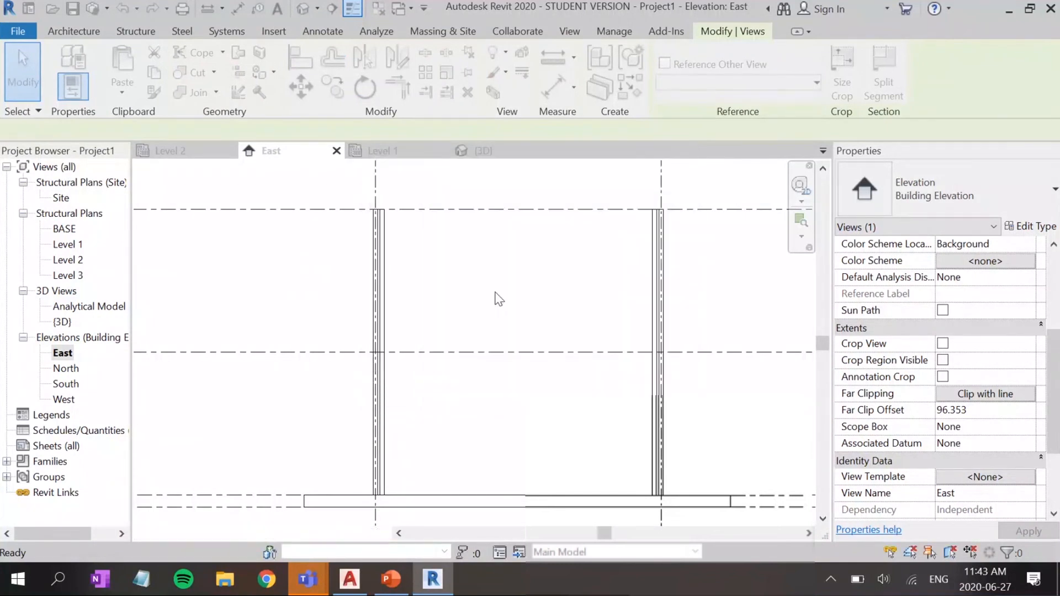
Step: Check the grid layout in the Level 1 plan and set the East elevation's work plane to Grid : 2
left_click(80, 246)
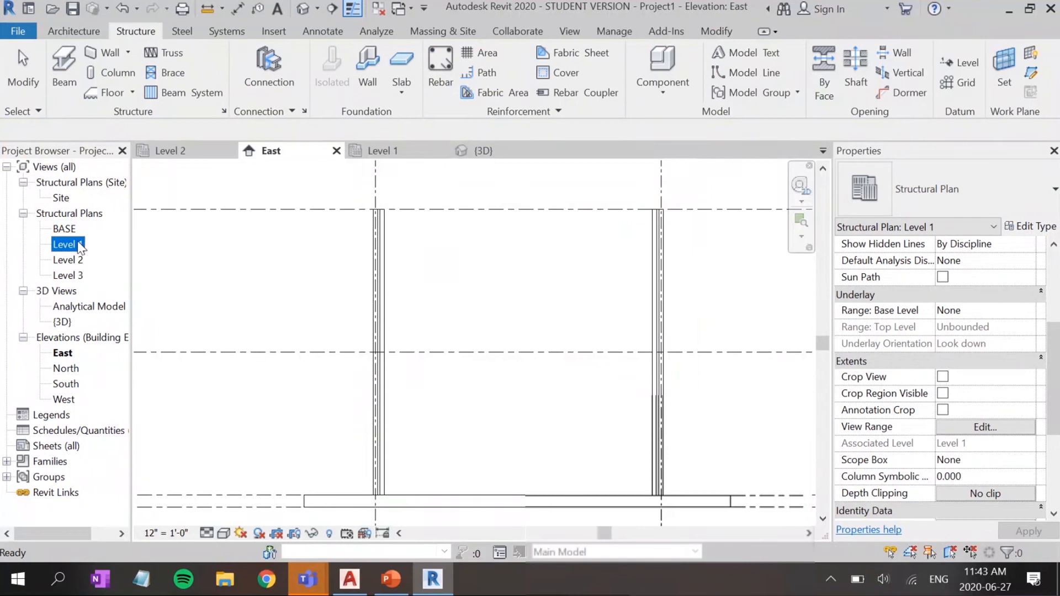
double_click(80, 246)
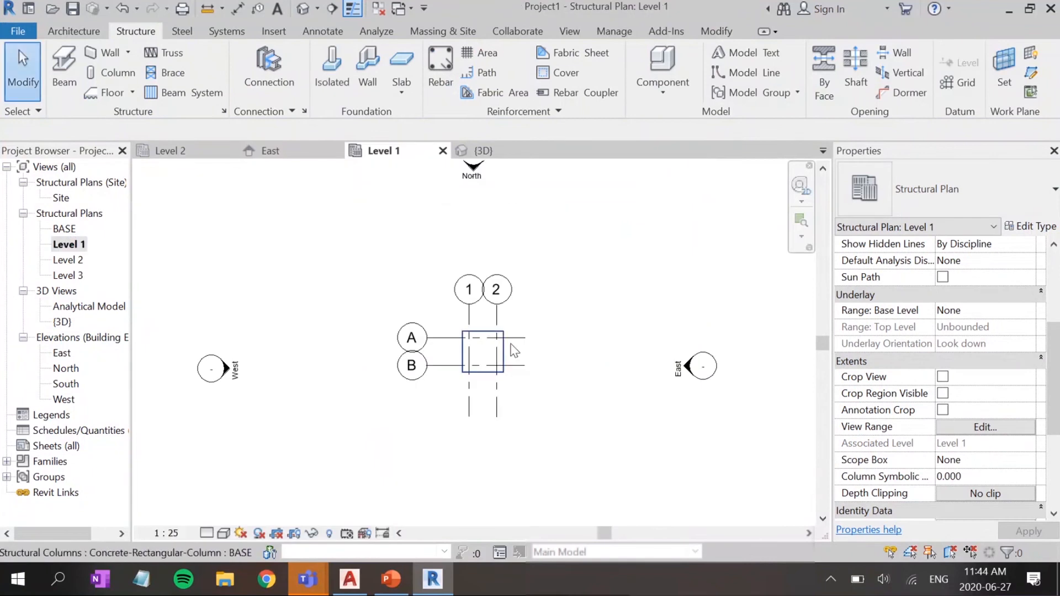
double_click(62, 353)
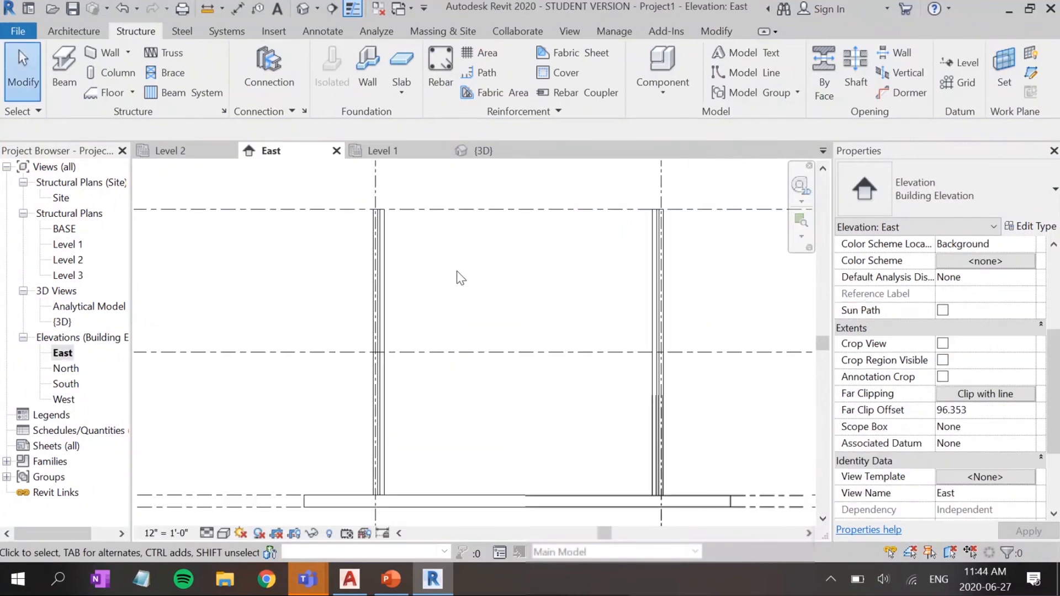
key("w")
key("p")
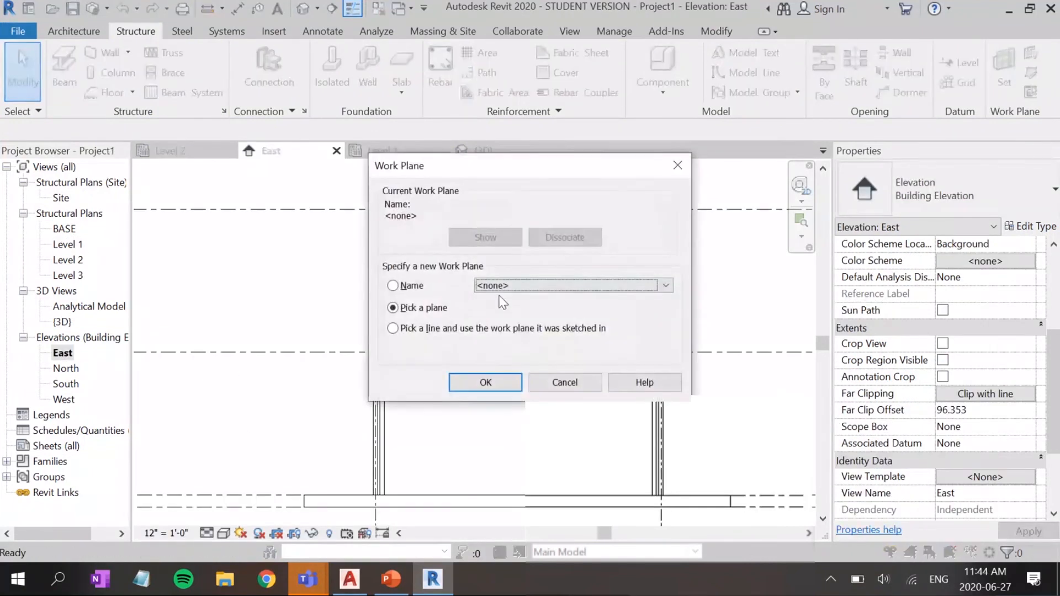
left_click(393, 286)
left_click(516, 286)
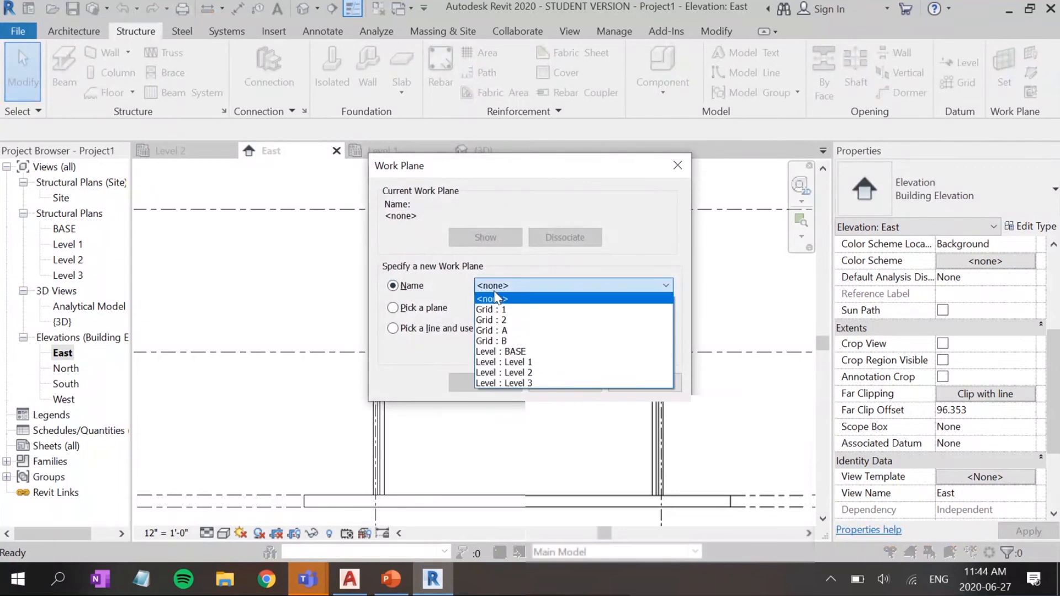
left_click(500, 321)
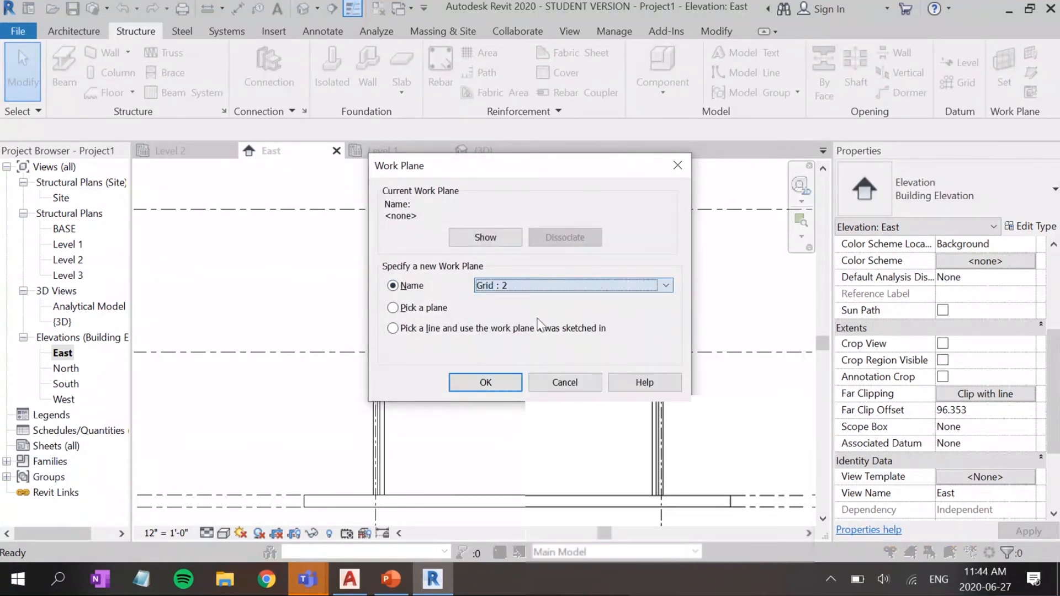
left_click(485, 382)
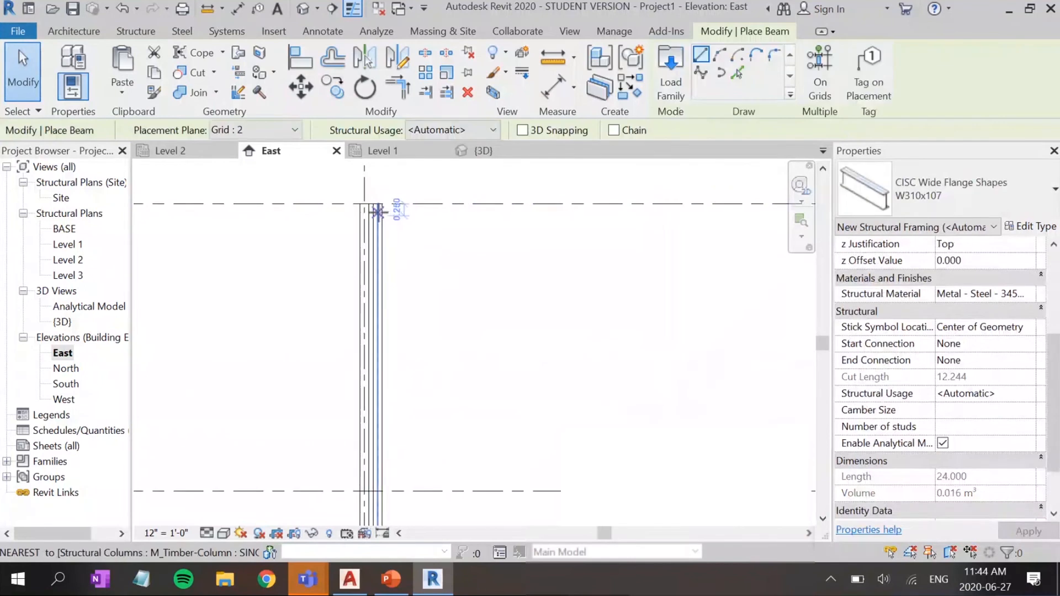
left_click(377, 206)
middle_click_drag(703, 215, 305, 291)
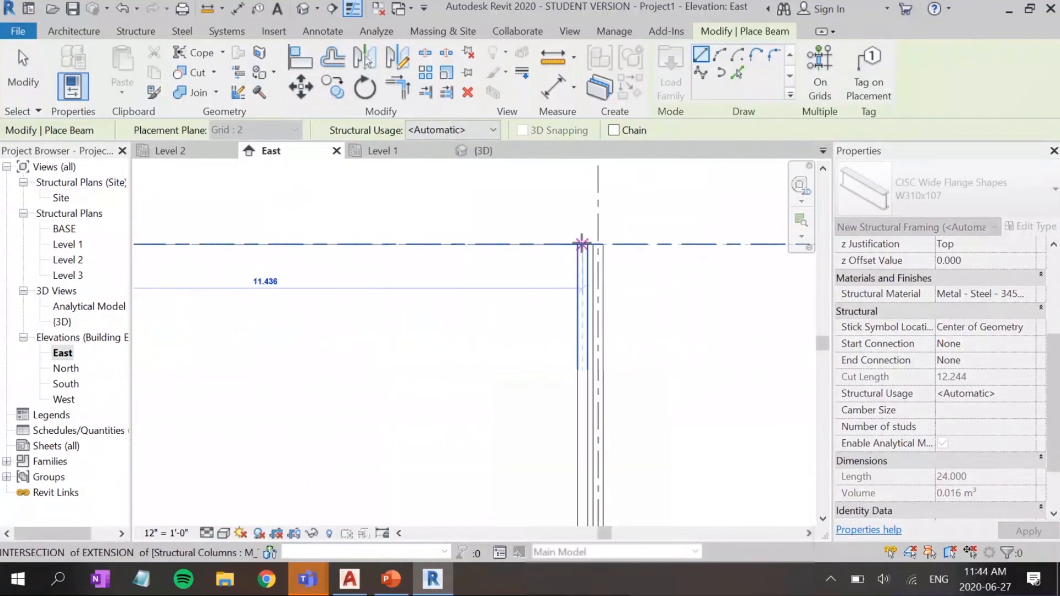
key("Escape")
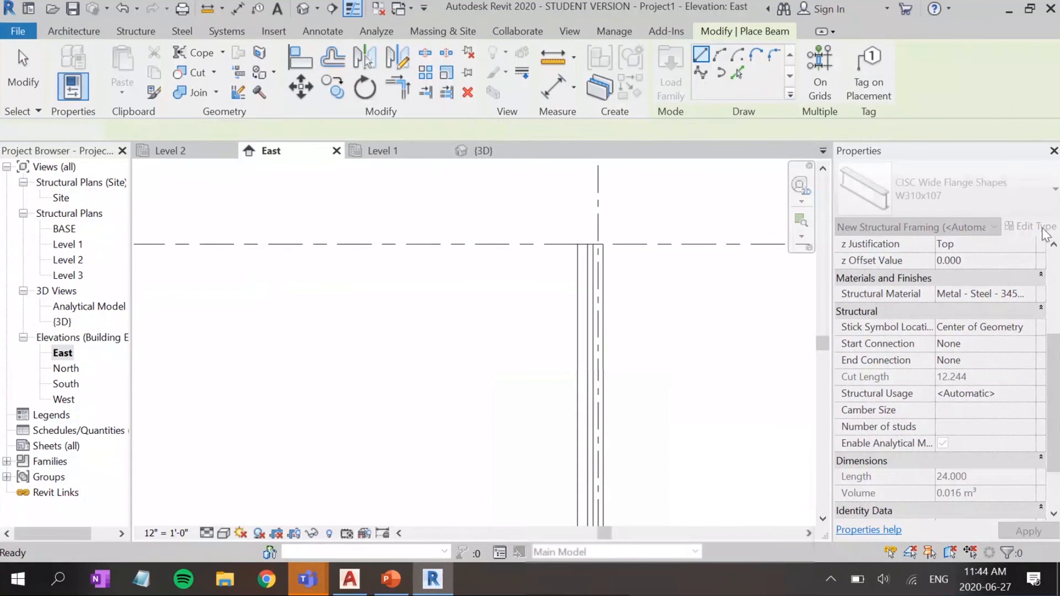
key("Escape")
left_click(1030, 226)
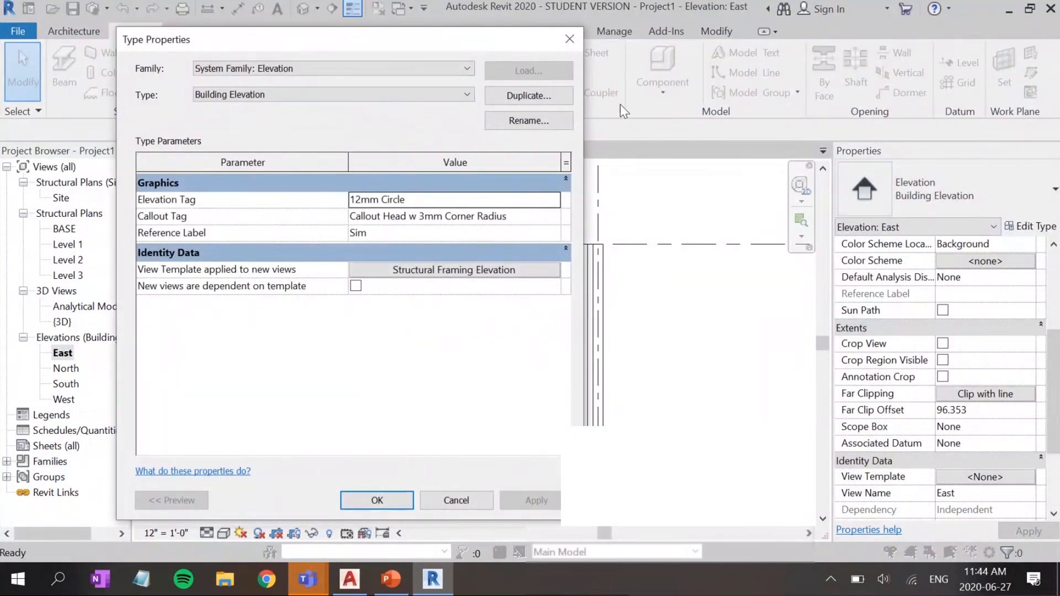
key("Escape")
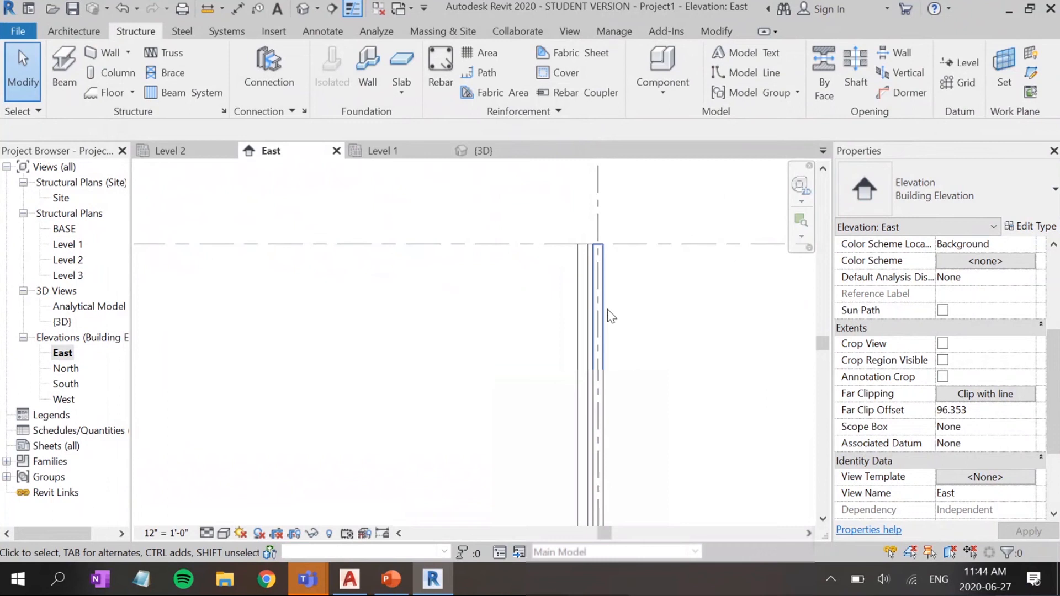
Step: Start a beam and load the M_Timber family, type 140x140, from the Canada library's Structural Framing Wood folder
left_click(572, 333)
key("b")
key("m")
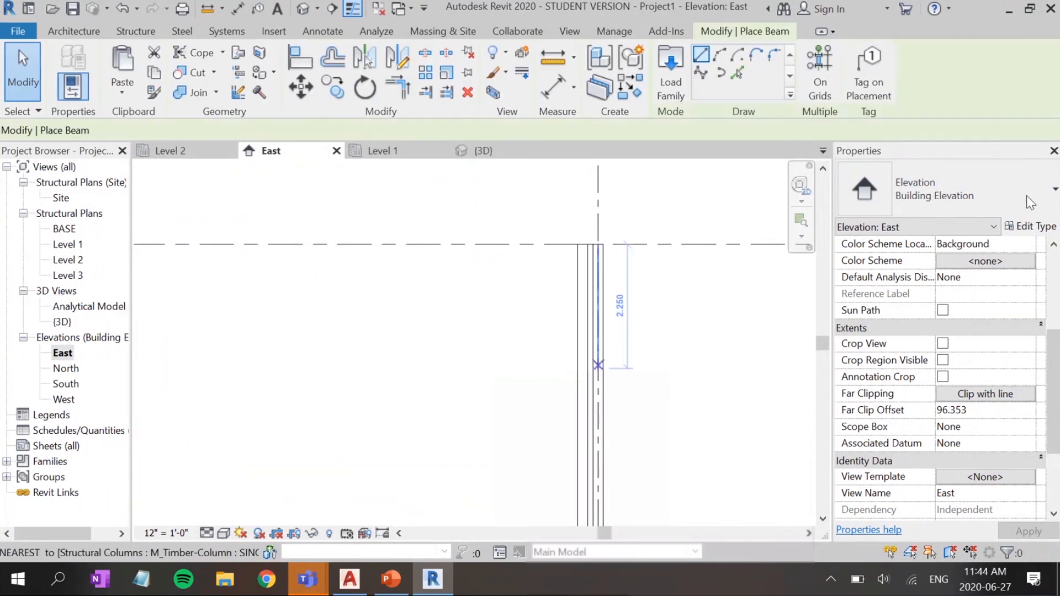
left_click(1028, 226)
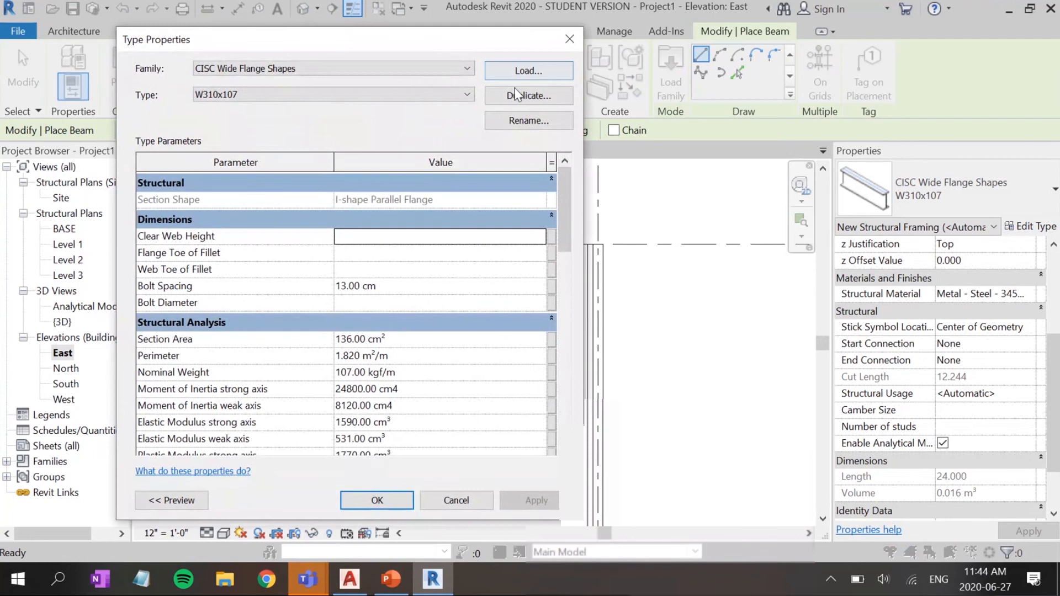
left_click(398, 67)
left_click(542, 73)
left_click(542, 74)
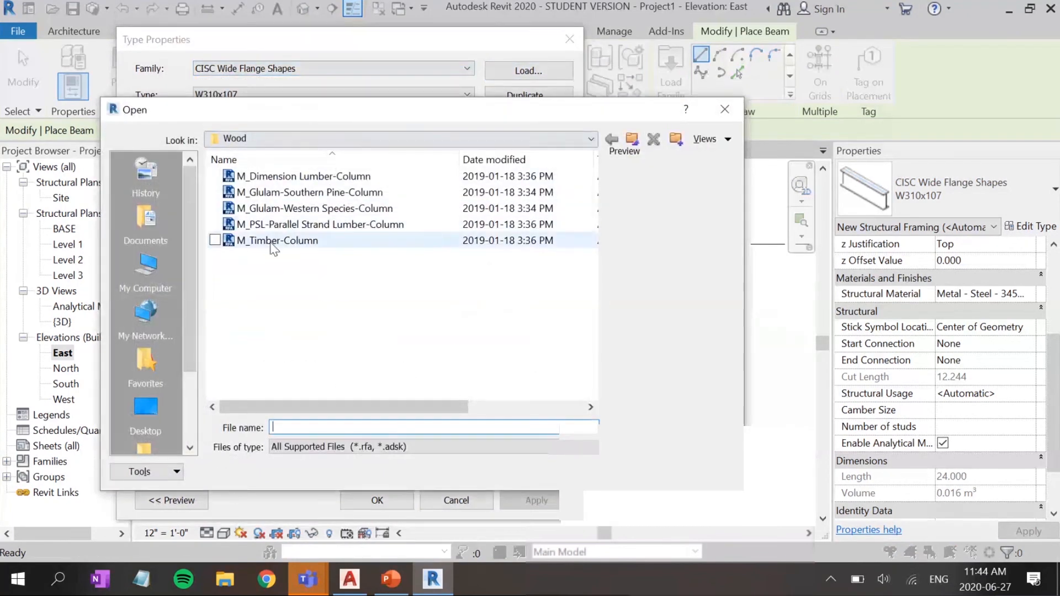
left_click(296, 138)
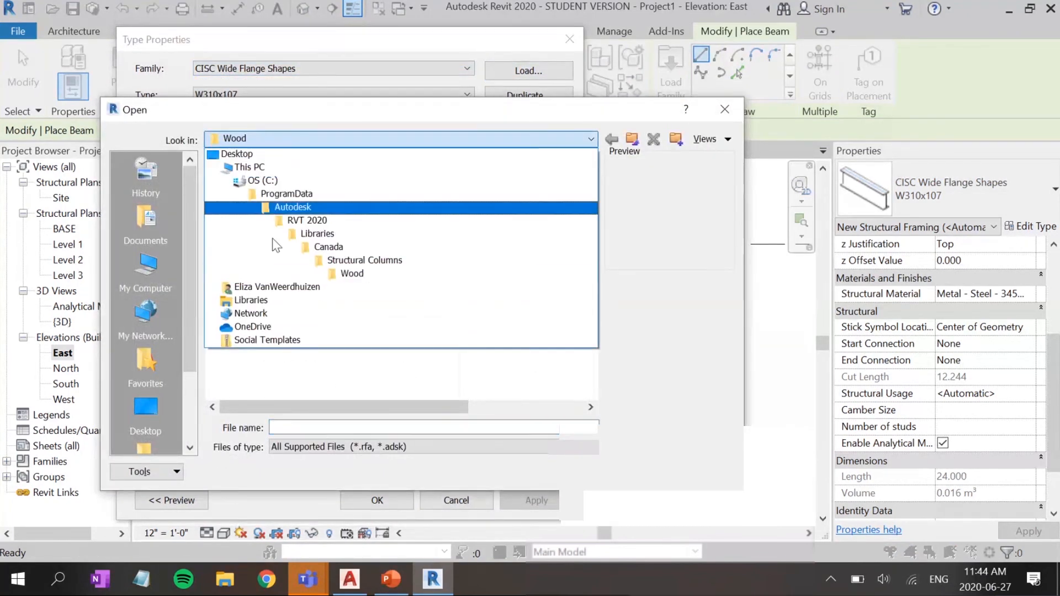
left_click(325, 247)
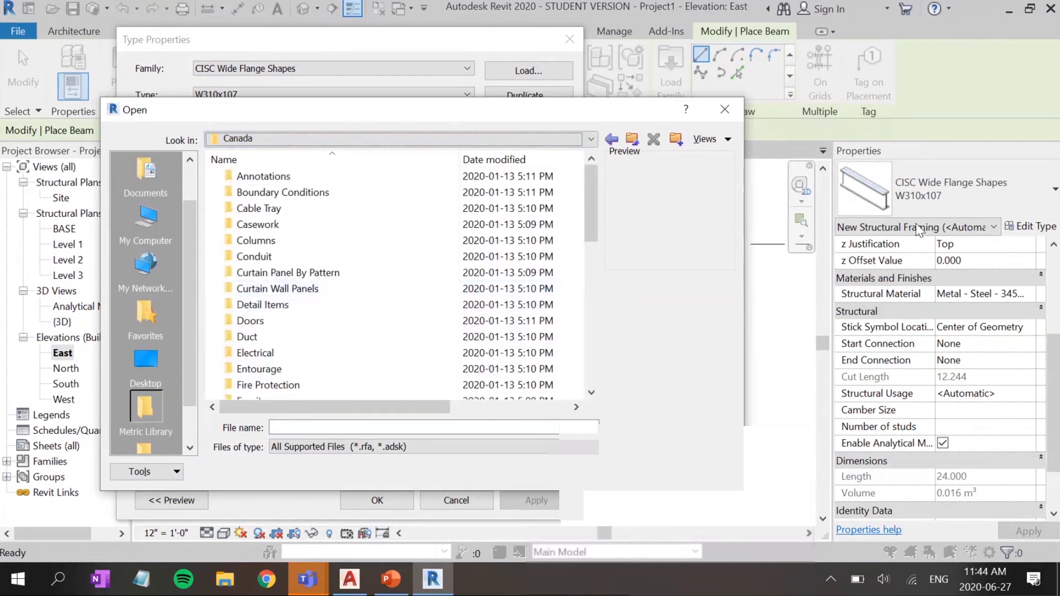
scroll(293, 317, "down", 8)
double_click(293, 240)
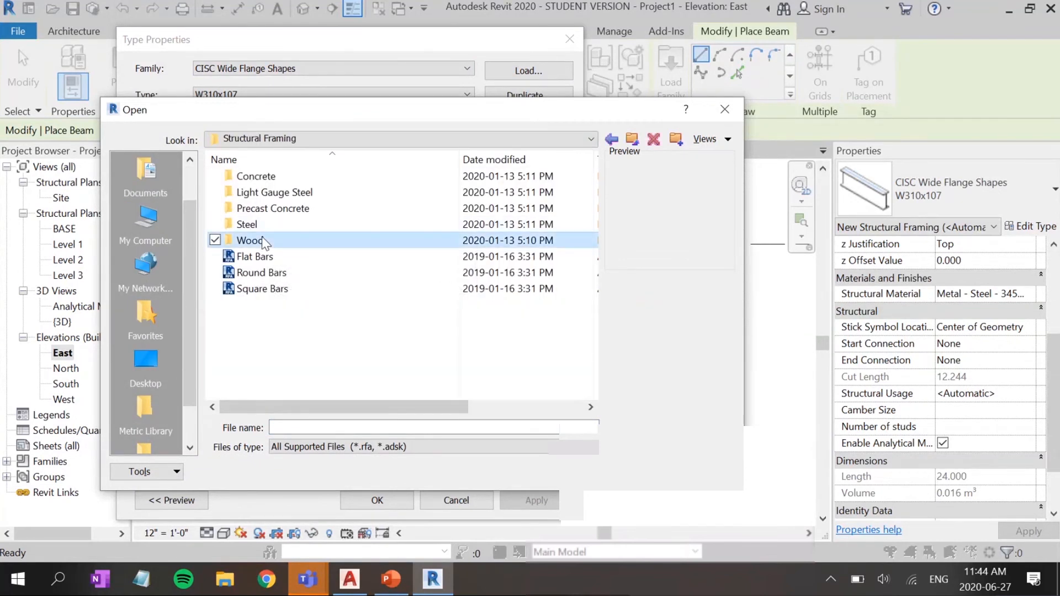
double_click(262, 237)
double_click(284, 255)
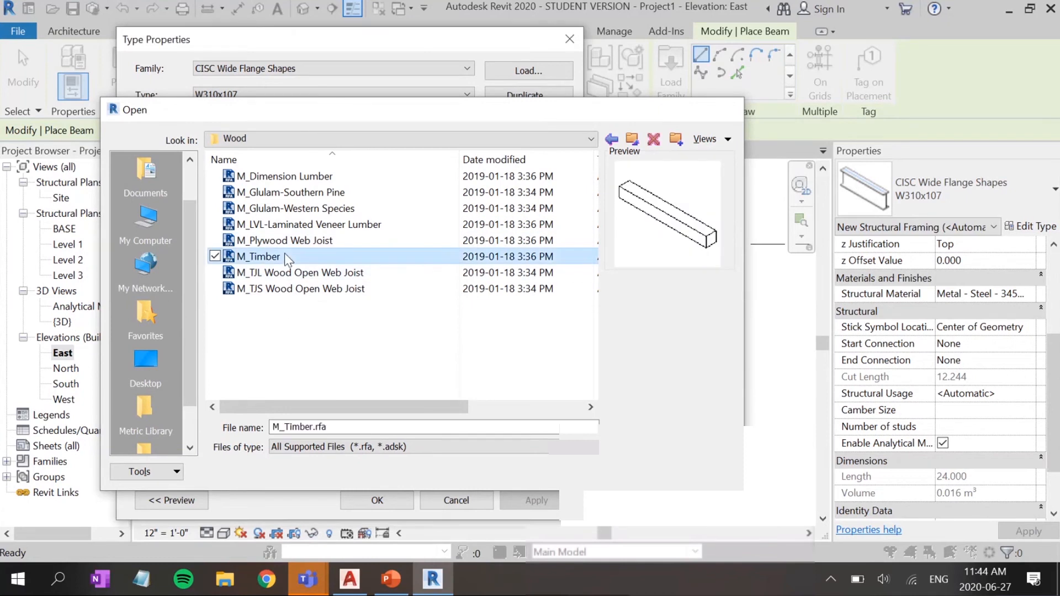
left_click(403, 363)
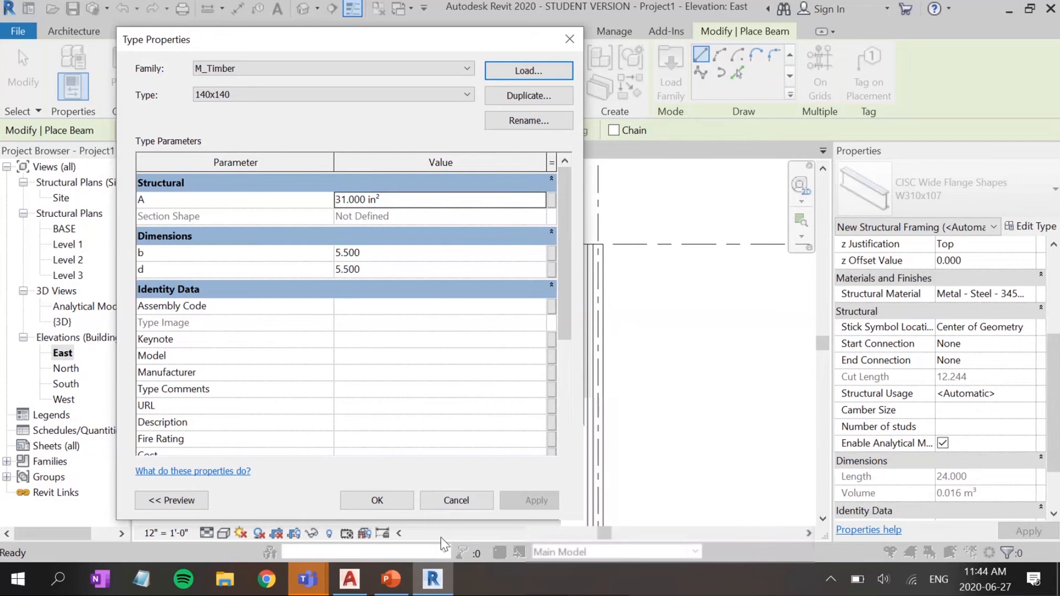
Step: Set the timber beam type's b and d dimensions to 3/16 inch each
left_click(366, 254)
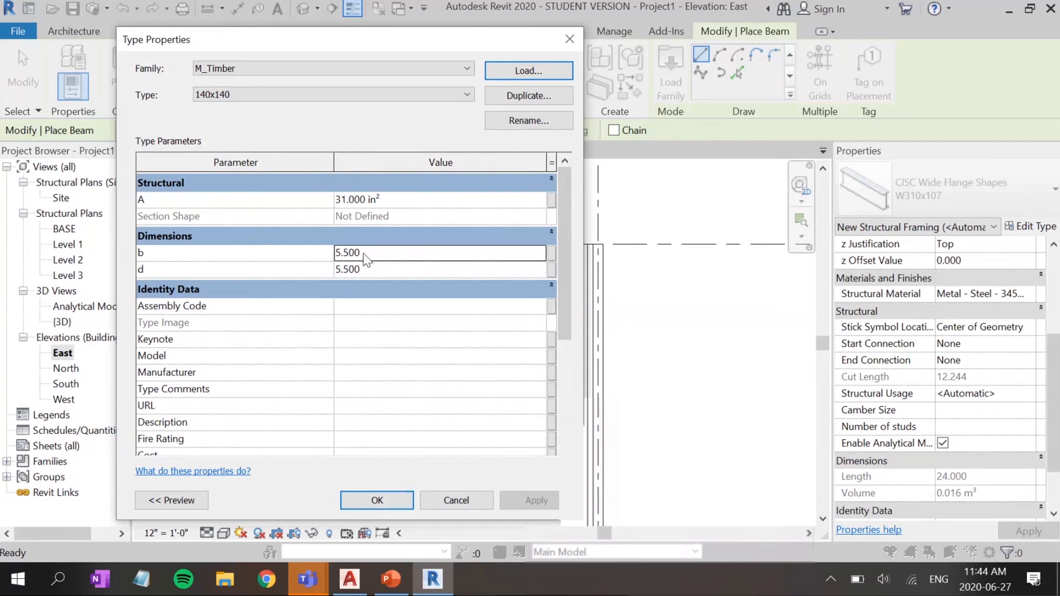
left_click_drag(366, 253, 321, 253)
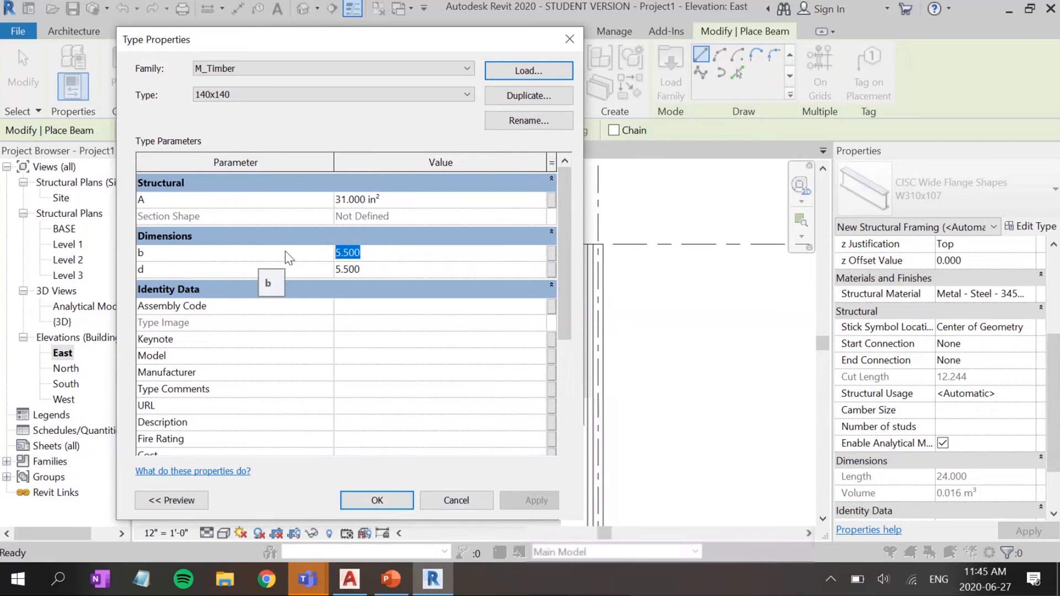
type("3/16")
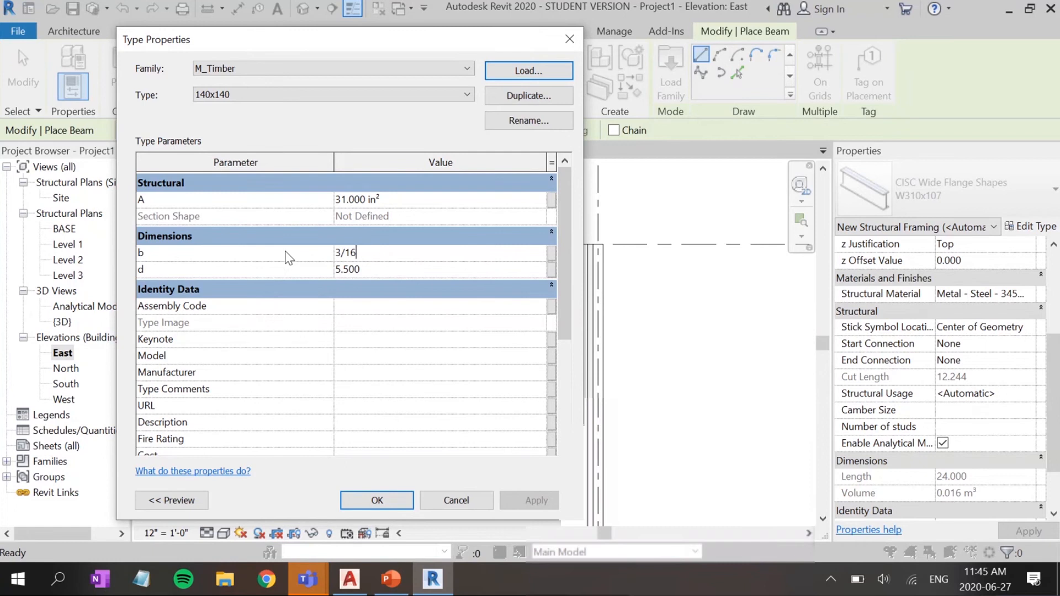
key("Return")
left_click_drag(386, 270, 326, 271)
type("3.")
Step: Set the timber beam type's area A to =3/16*3/16 and accept the type properties
left_click(394, 200)
left_click_drag(407, 199, 308, 199)
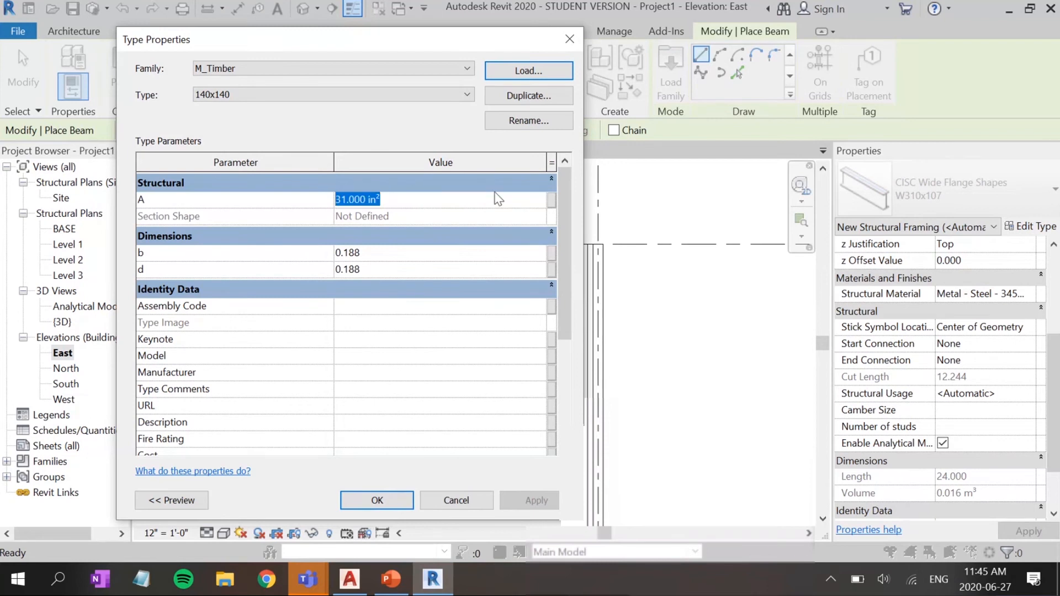
type("=3/16*3/16")
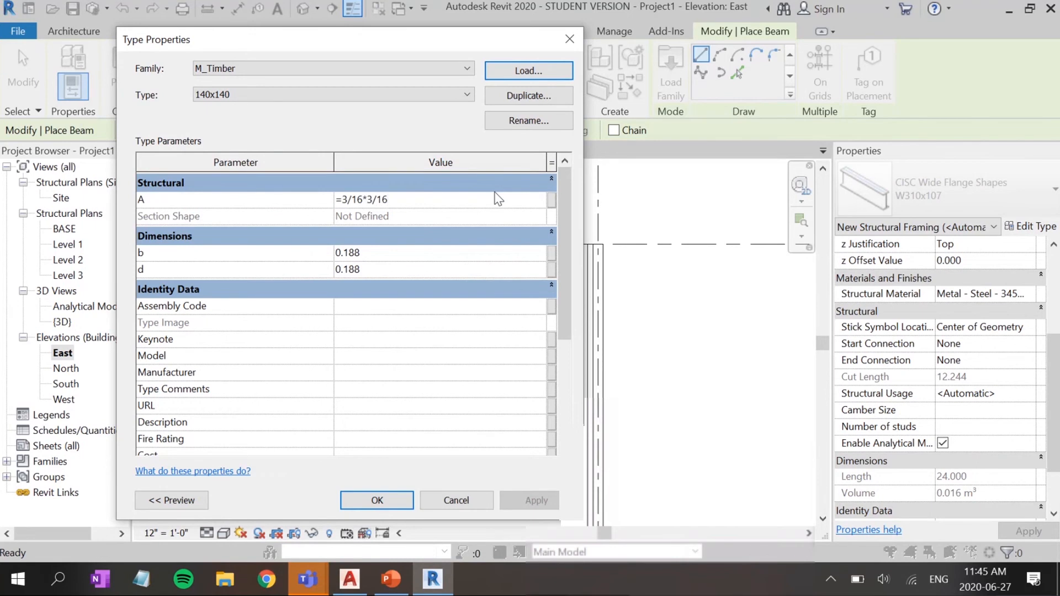
key("Return")
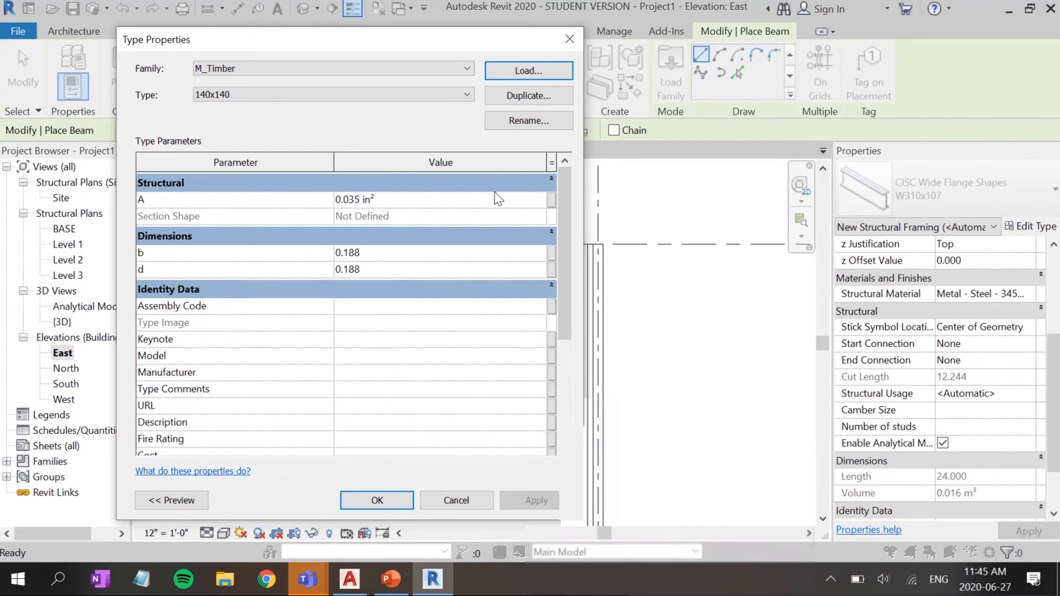
left_click(378, 499)
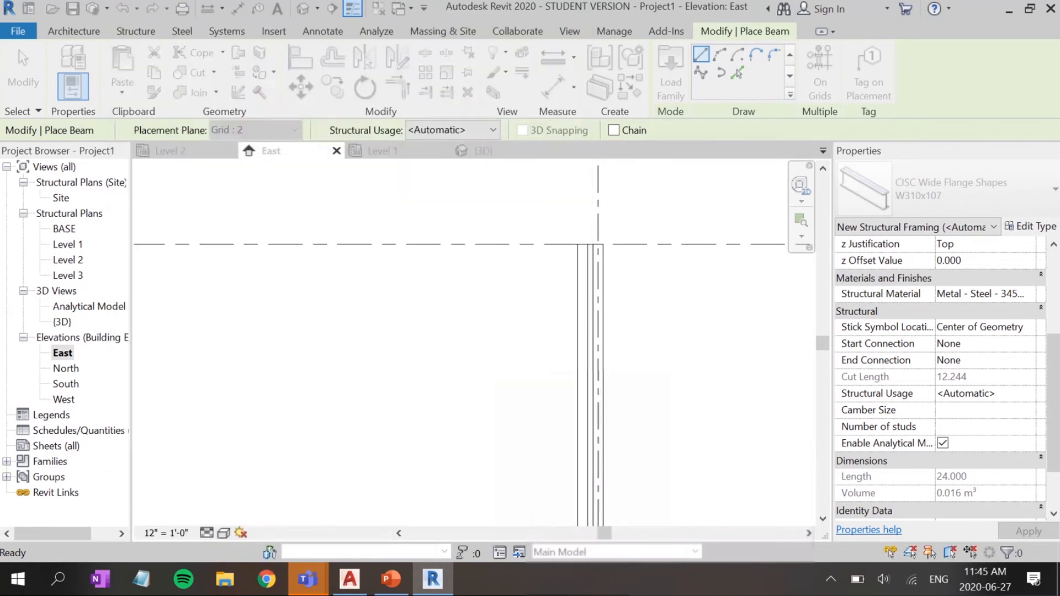
Step: Examine an L-shaped column group at its grid intersection in the Level 1 plan
left_click(381, 150)
scroll(518, 334, "up", 5)
scroll(517, 334, "up", 3)
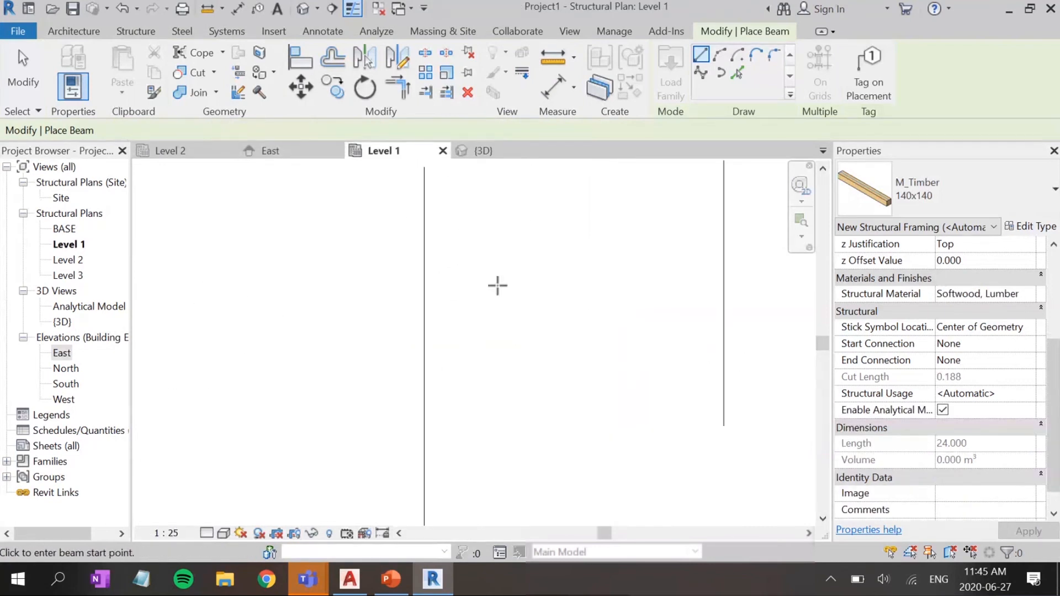
middle_click_drag(496, 286, 516, 461)
scroll(473, 345, "down", 2)
scroll(496, 286, "down", 1)
middle_click_drag(498, 255, 515, 304)
scroll(481, 252, "up", 4)
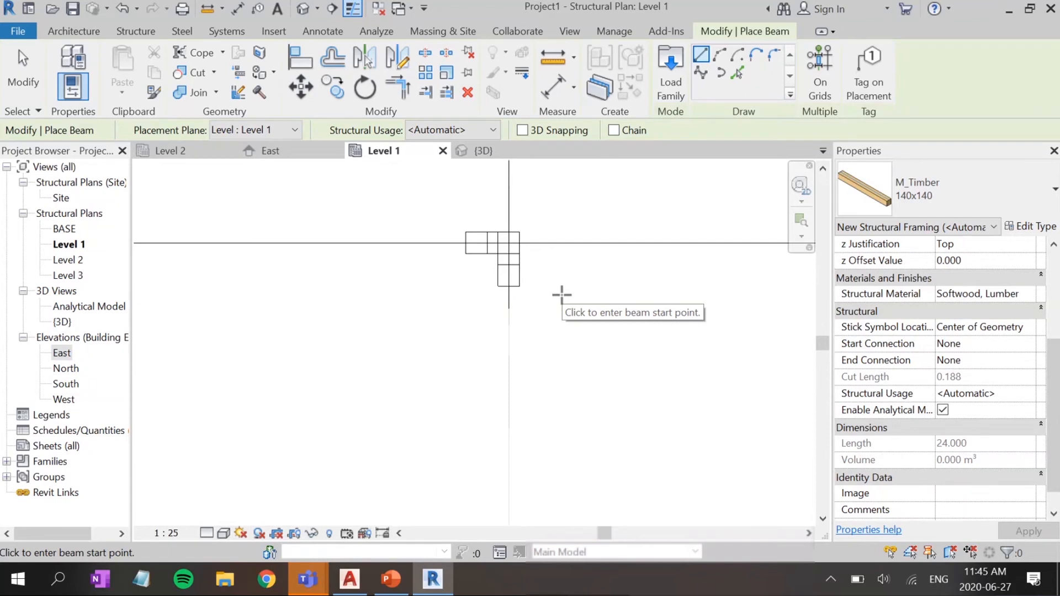
Step: Examine the column groups and their tops in the 3D view, and check their layout in the Level 1 plan
left_click(483, 151)
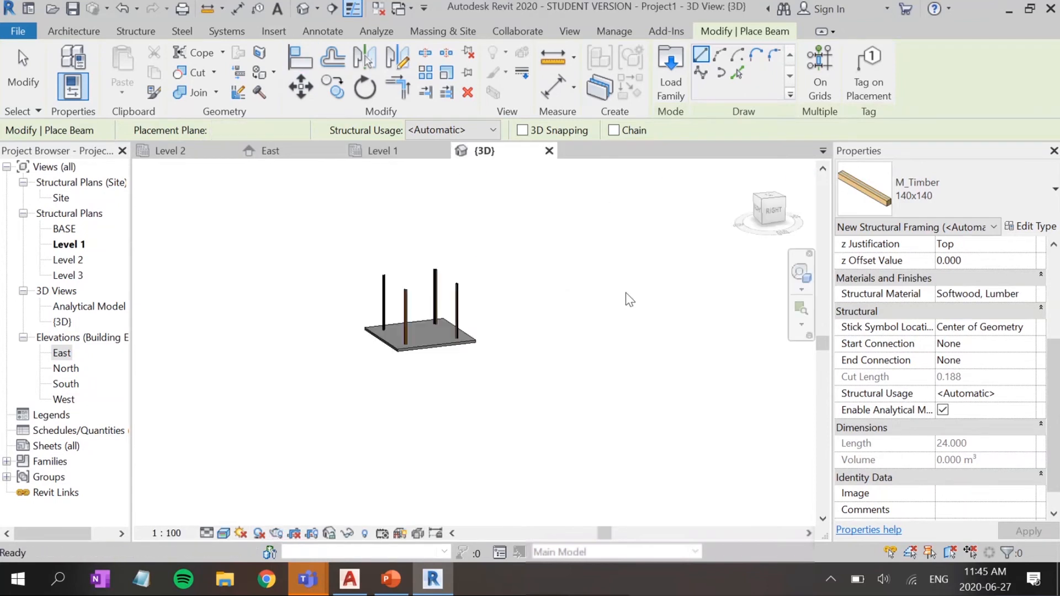
scroll(386, 300, "up", 5)
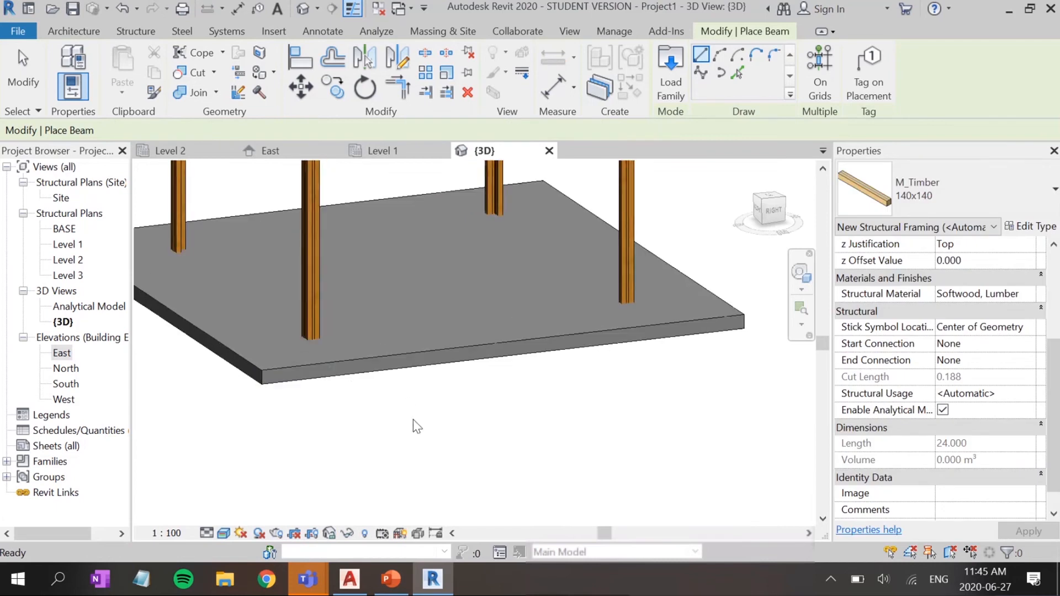
scroll(406, 350, "up", 4)
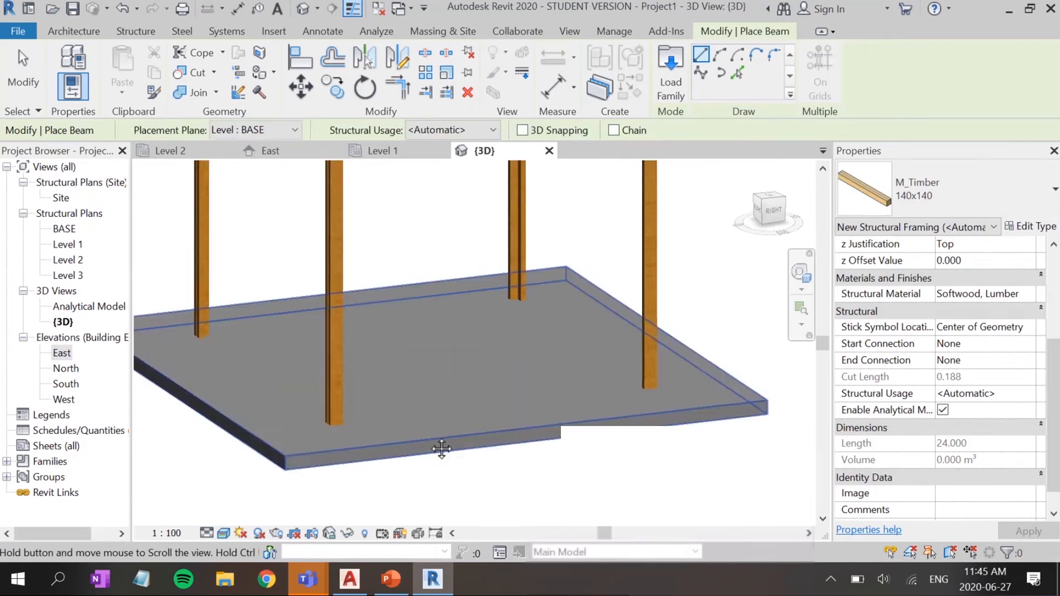
middle_click_drag(374, 247, 449, 287, "shift")
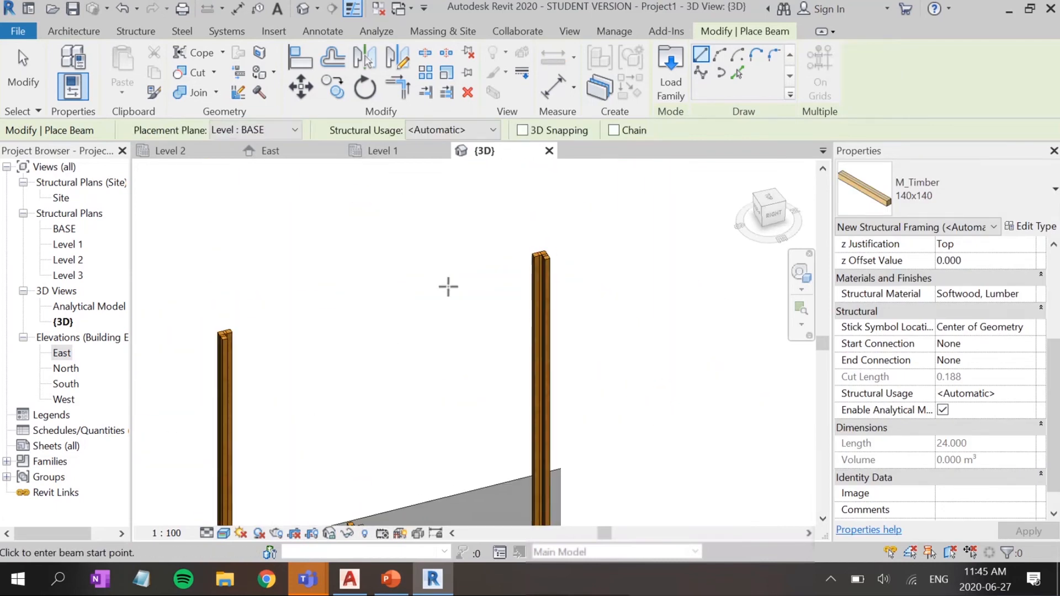
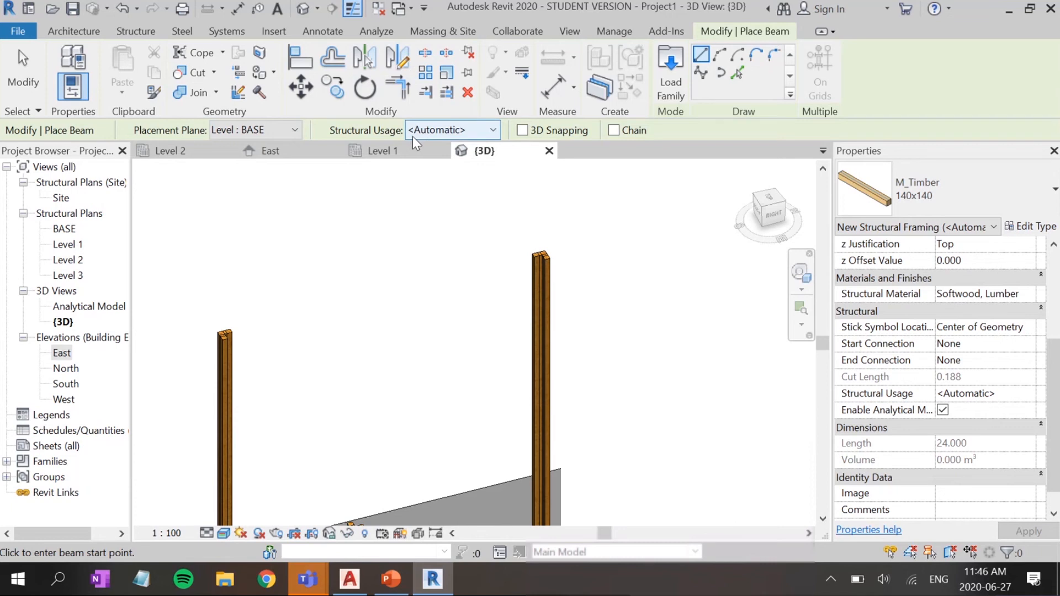
left_click(402, 151)
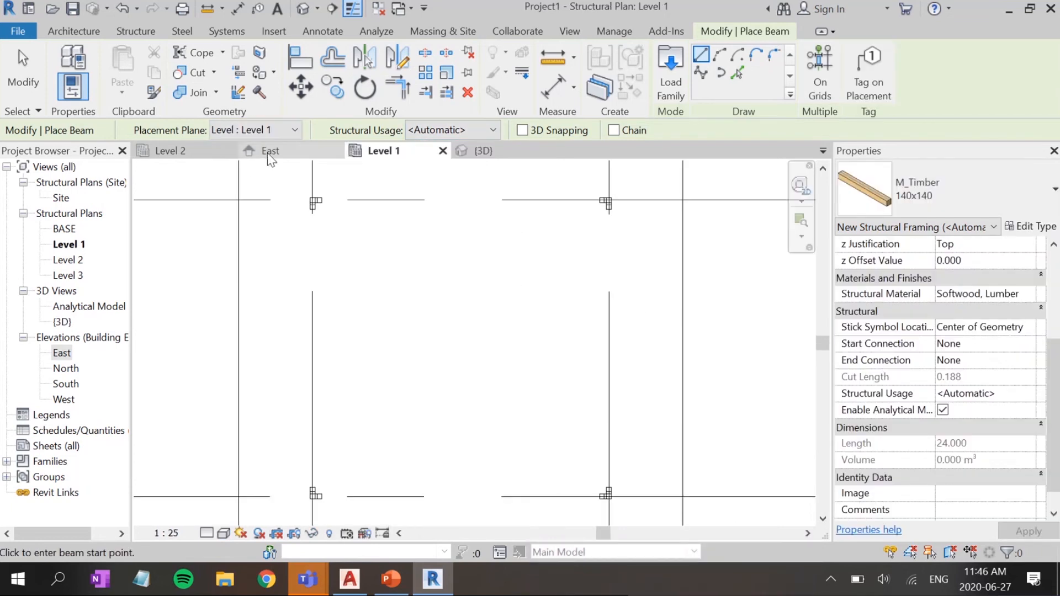
Step: Return to the East elevation and rename the M_Timber 140x140 beam type as SINGLE
left_click(267, 151)
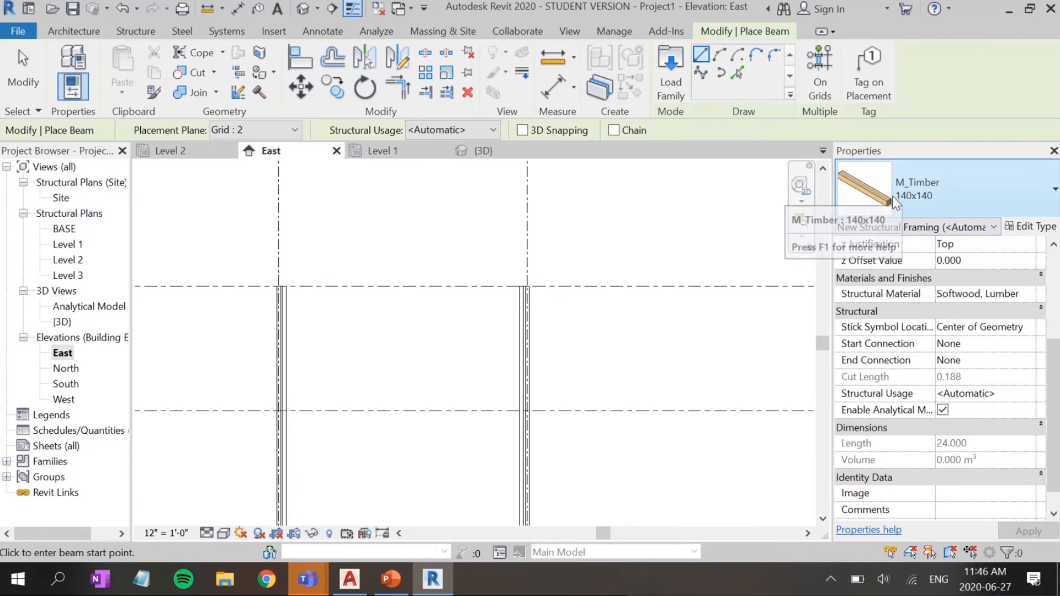
left_click(1019, 227)
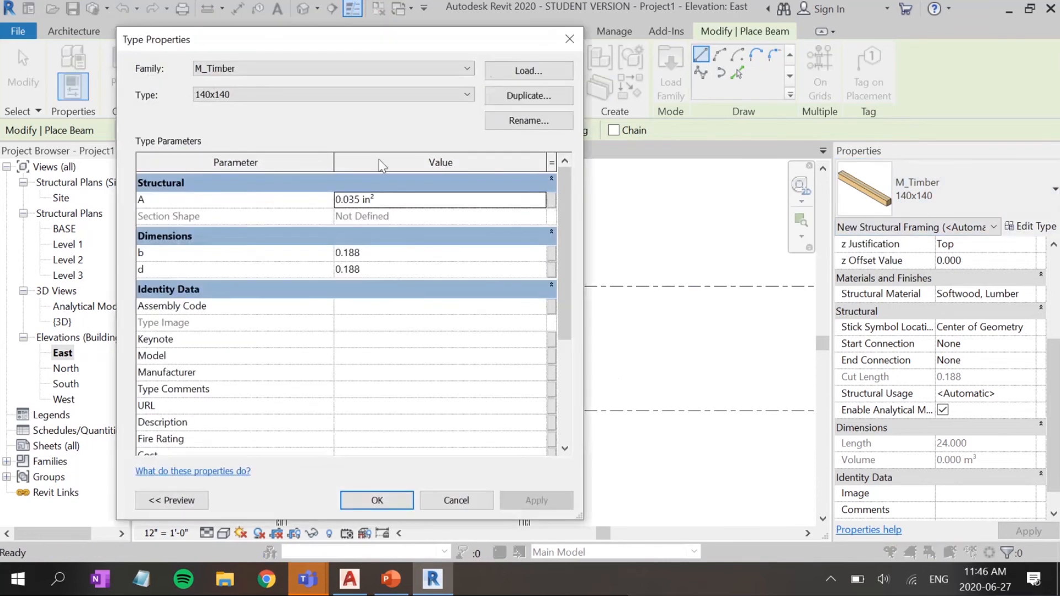
left_click(528, 121)
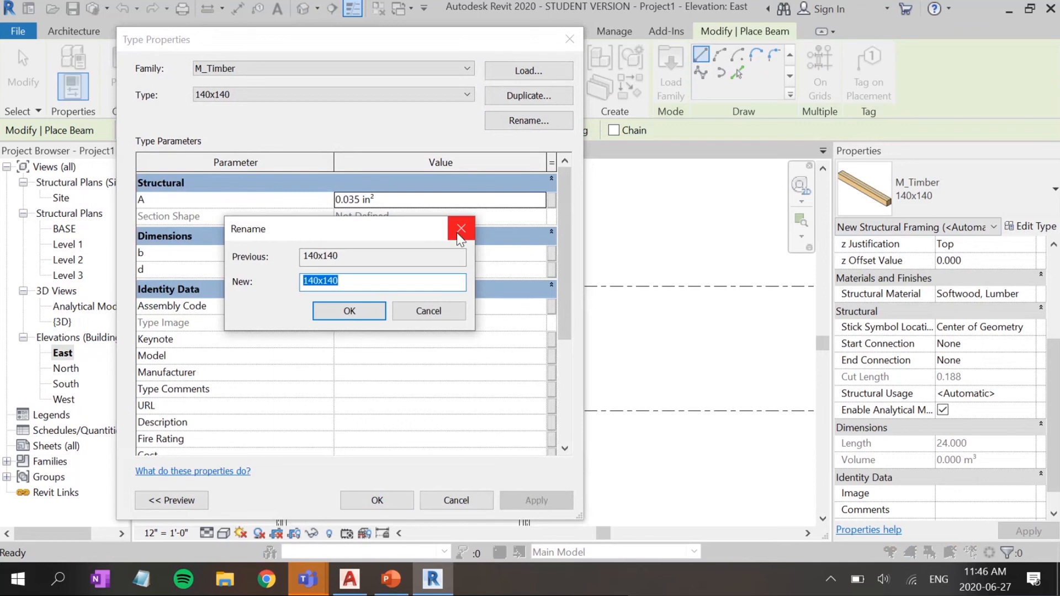
type("SINGLE")
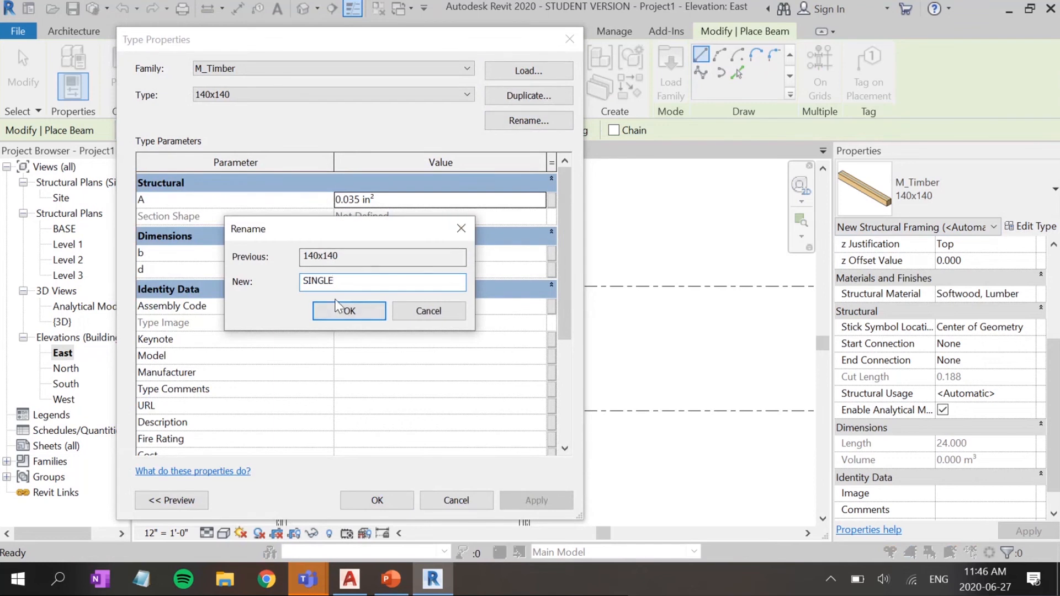
left_click(332, 318)
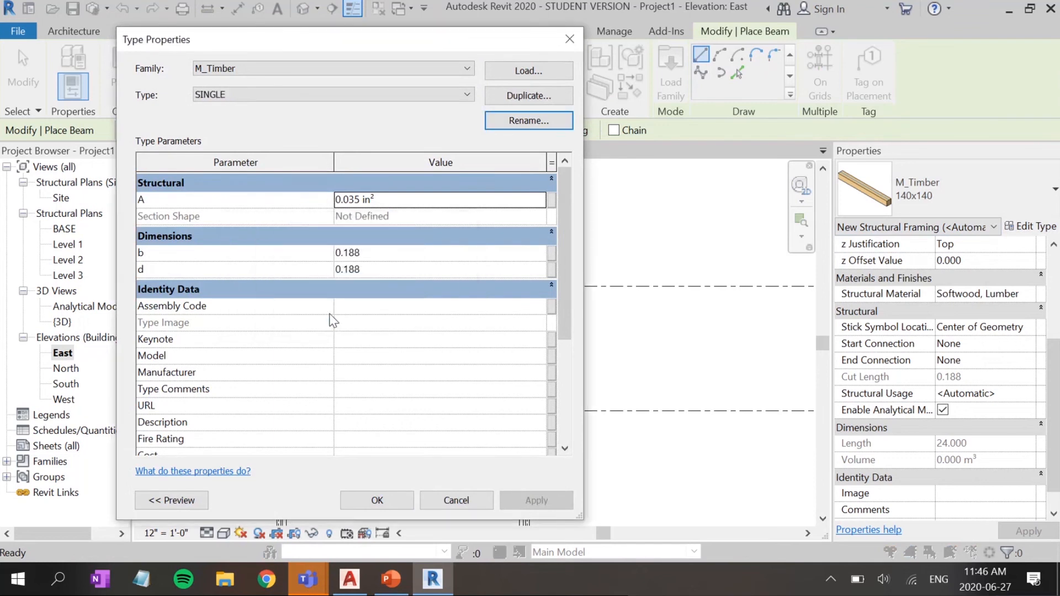
left_click(377, 500)
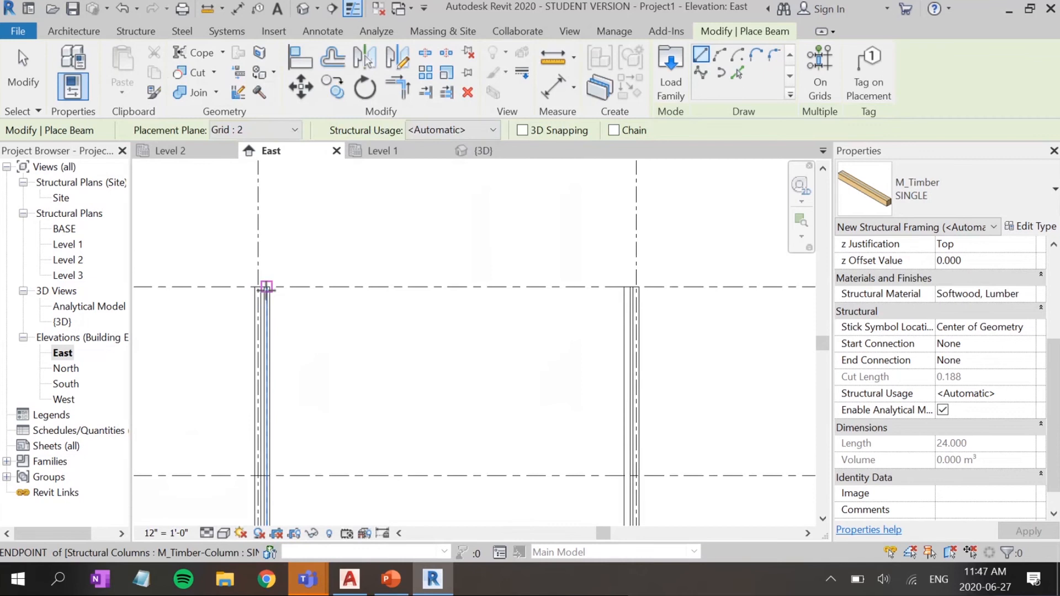
Step: Place a SINGLE timber beam along Level 3 between the tops of the two column groups on the Grid : 2 plane
left_click(265, 288)
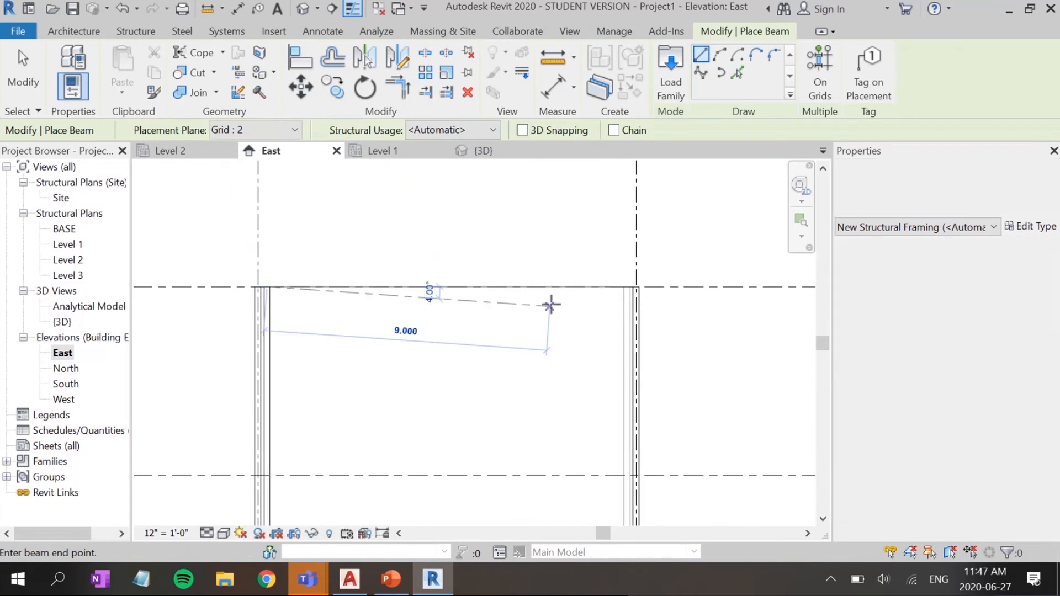
left_click(627, 287)
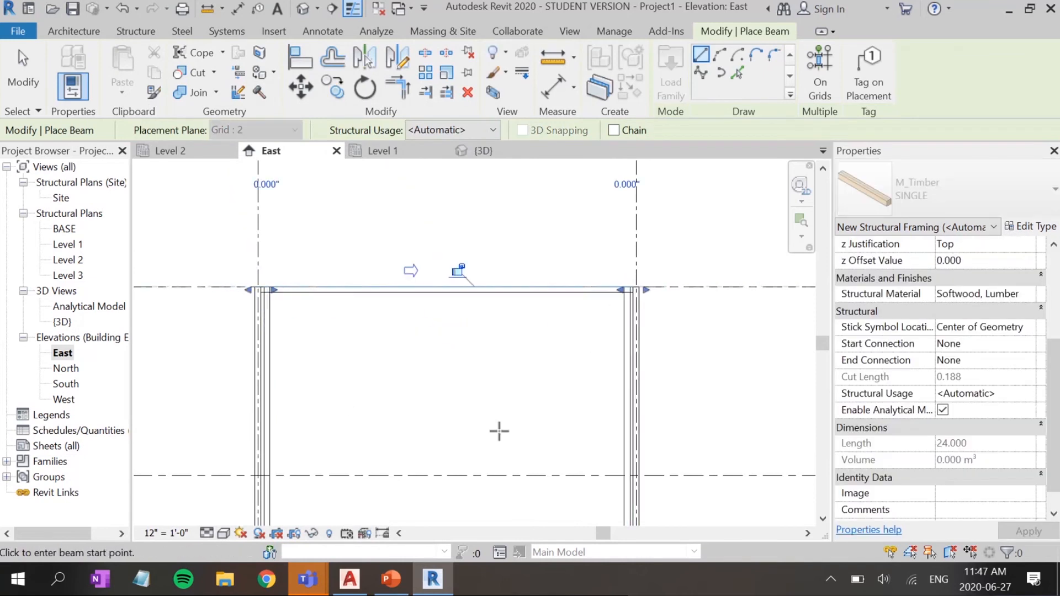
scroll(998, 368, "up", 5)
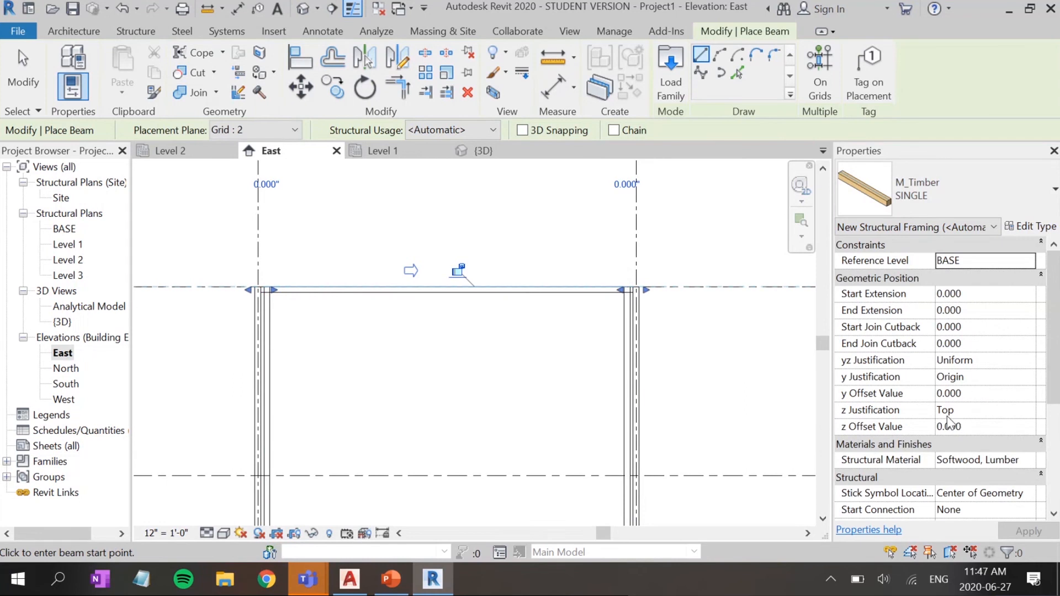
left_click(948, 414)
left_click(888, 413)
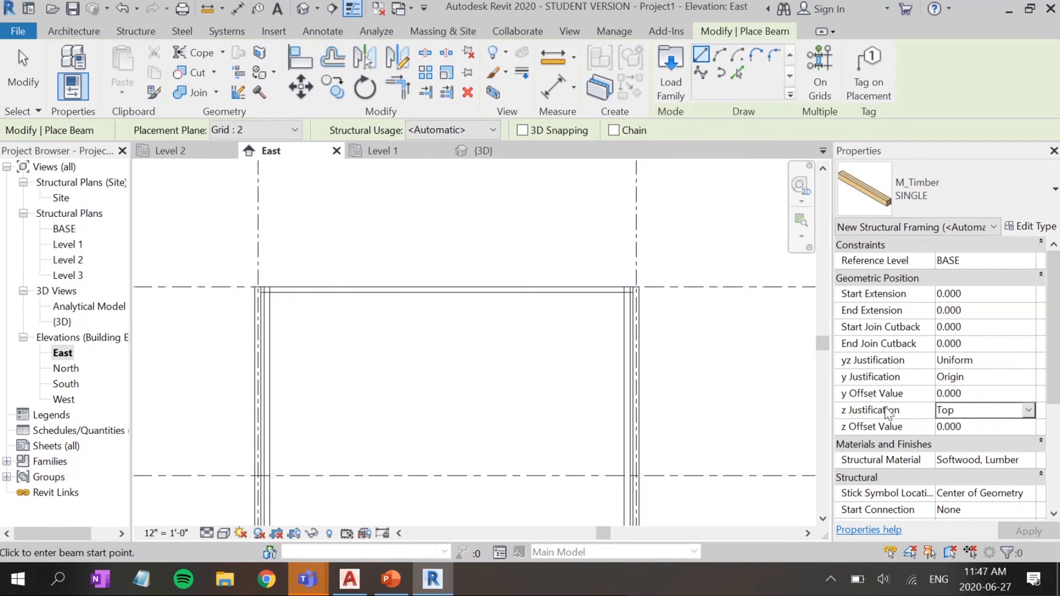
key("Escape")
key("Escape")
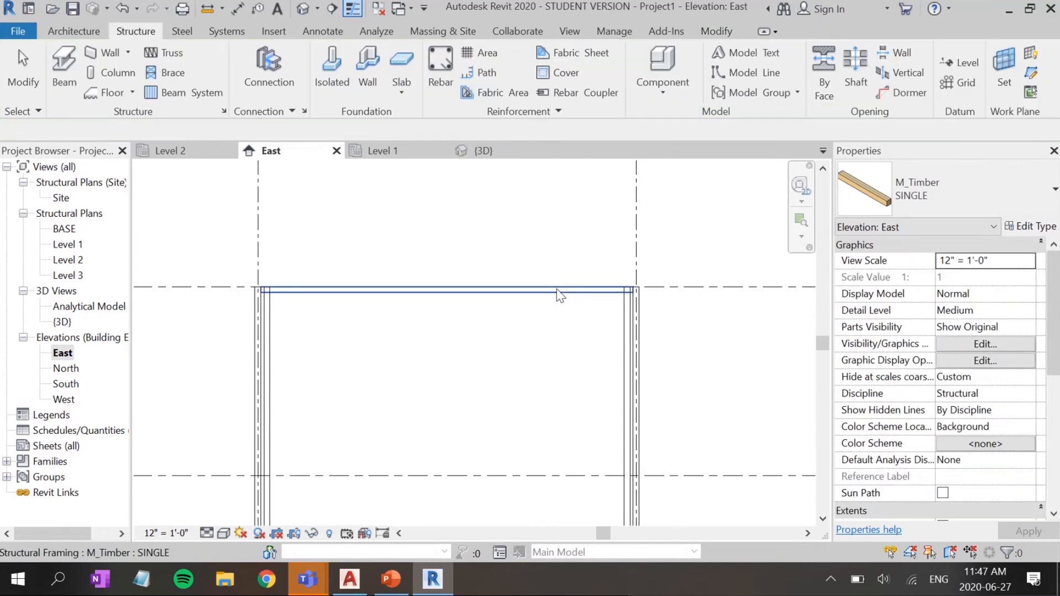
Step: Try Bottom and Center z Justification on the Level 3 beam and restore it to Top
left_click(558, 290)
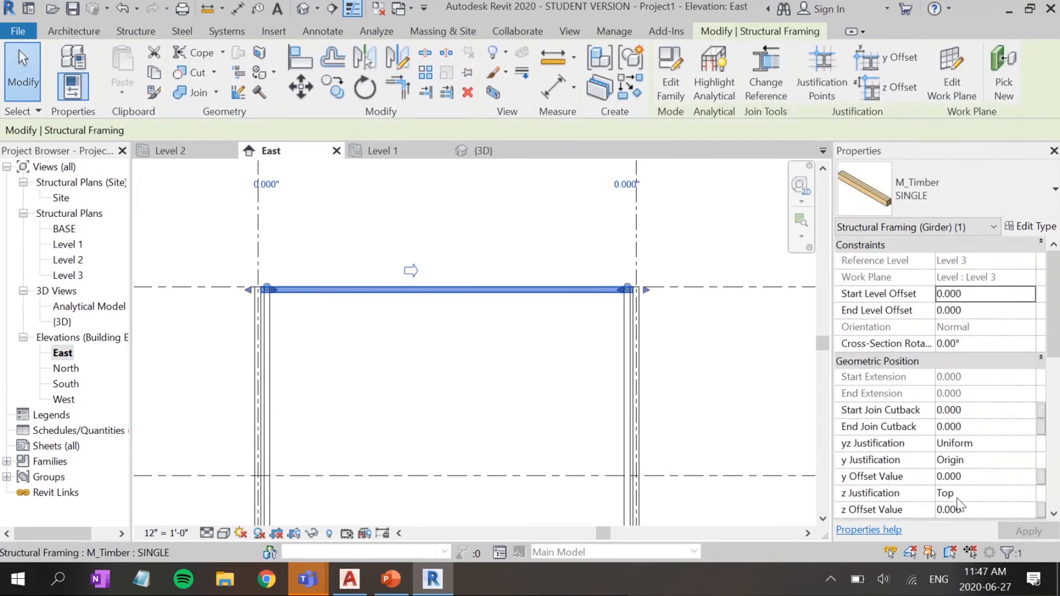
left_click(971, 493)
left_click(1028, 493)
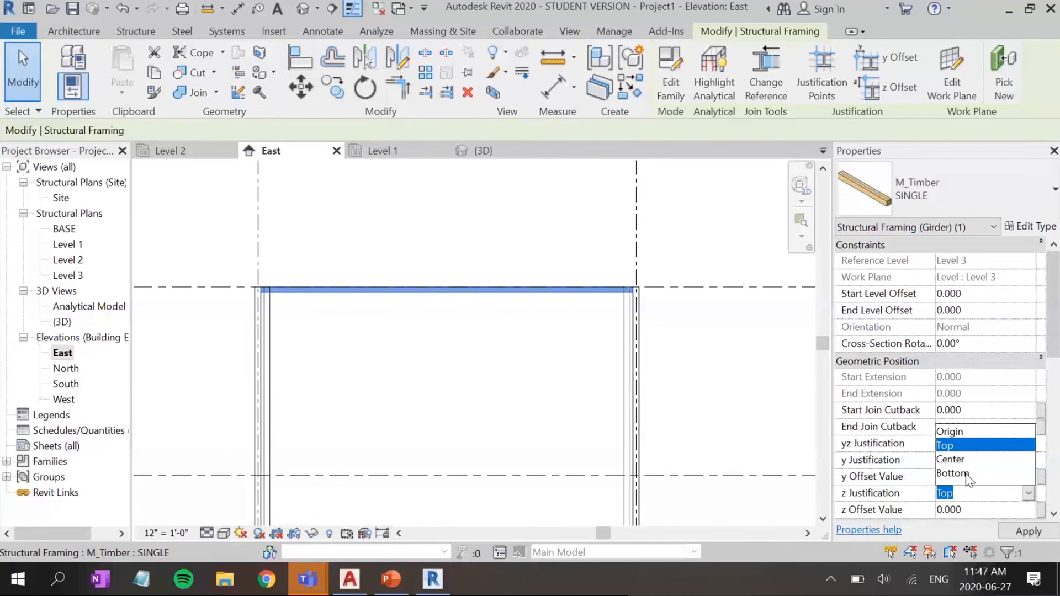
left_click(965, 474)
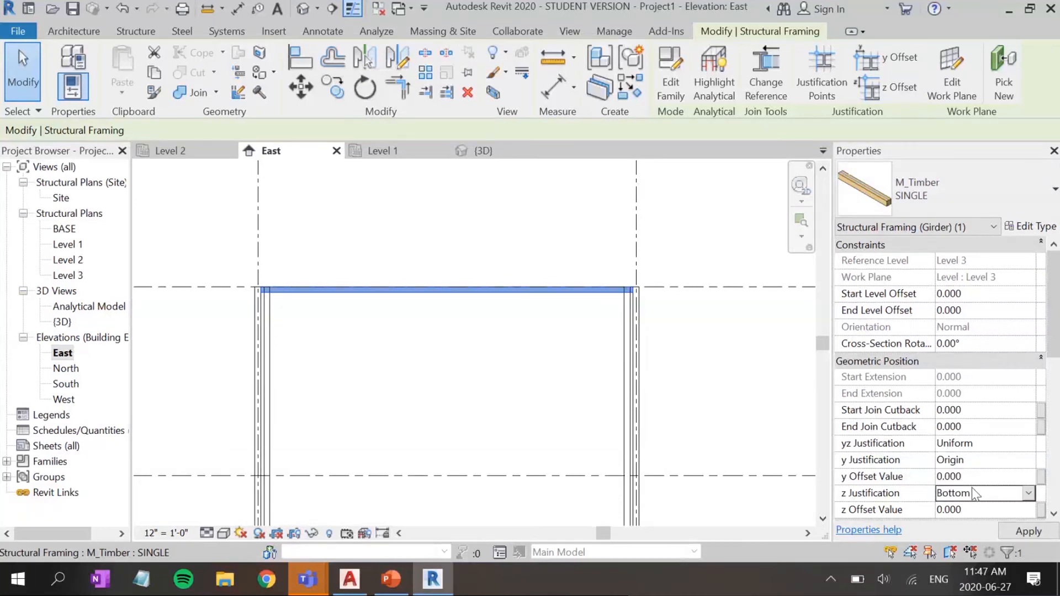
left_click(1029, 493)
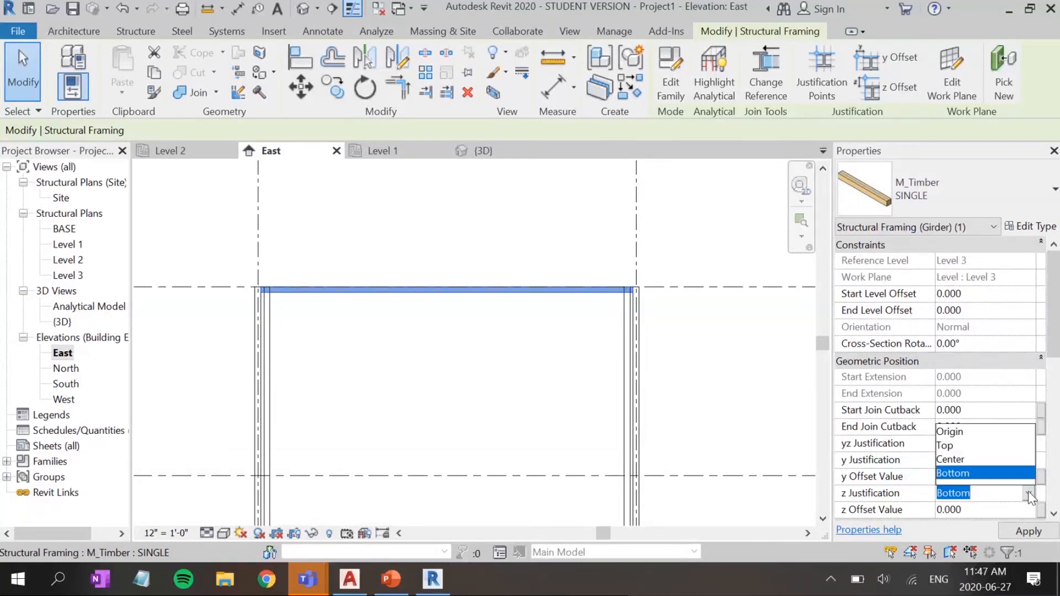
left_click(977, 460)
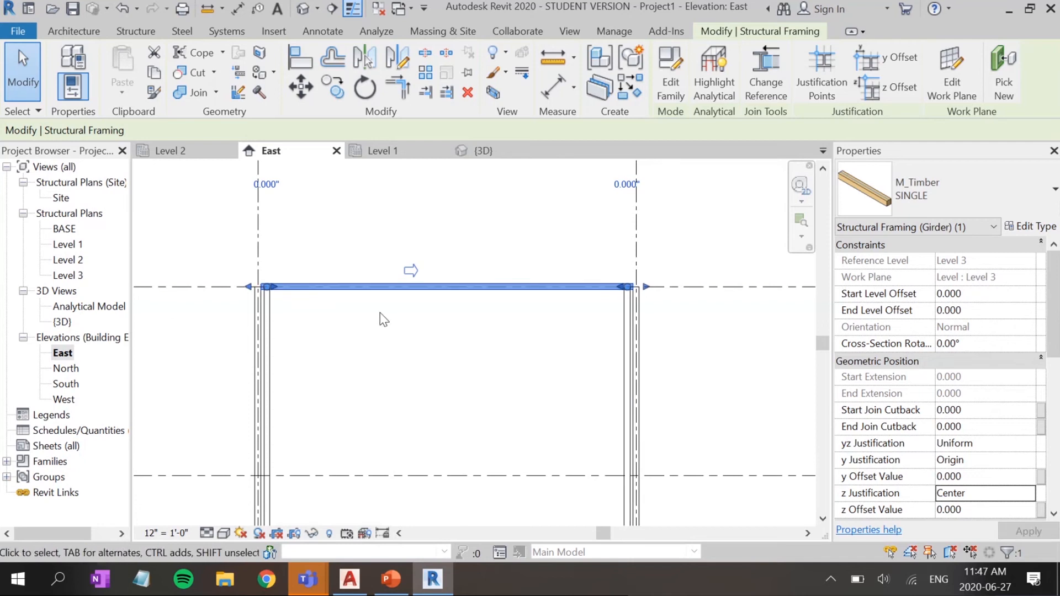
left_click(987, 493)
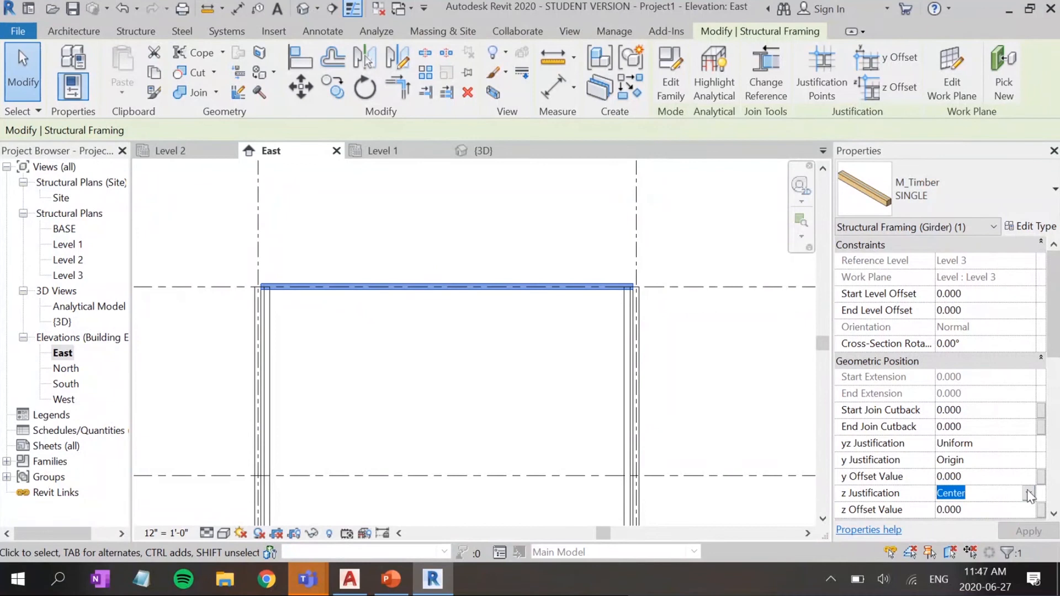
left_click(1026, 492)
left_click(961, 445)
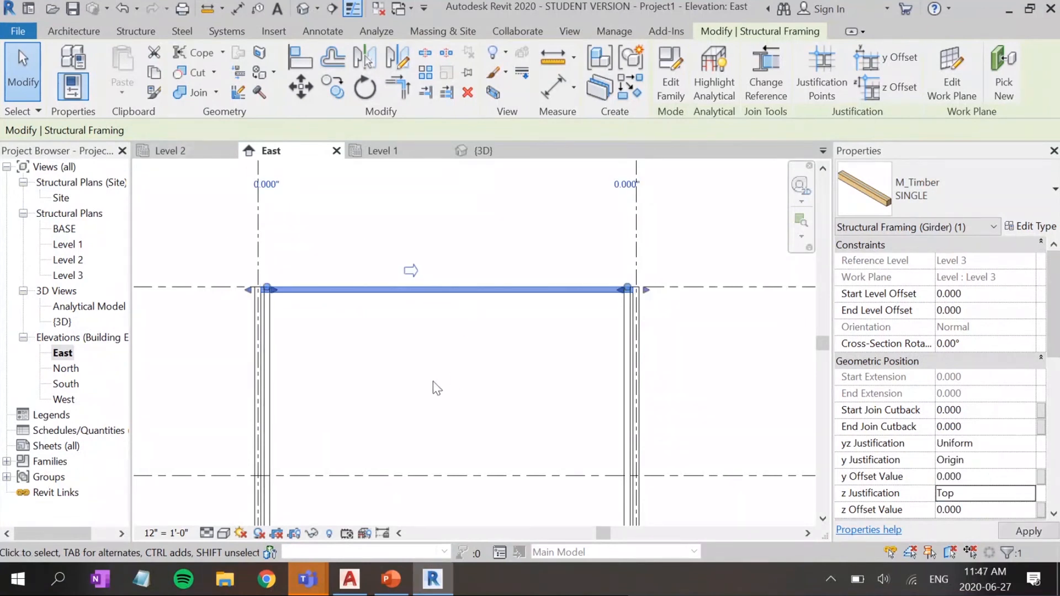
Step: Place a SINGLE timber beam along Level 2 between the two column groups on the Grid : 2 plane
middle_click_drag(433, 387, 454, 249)
scroll(491, 373, "down", 3)
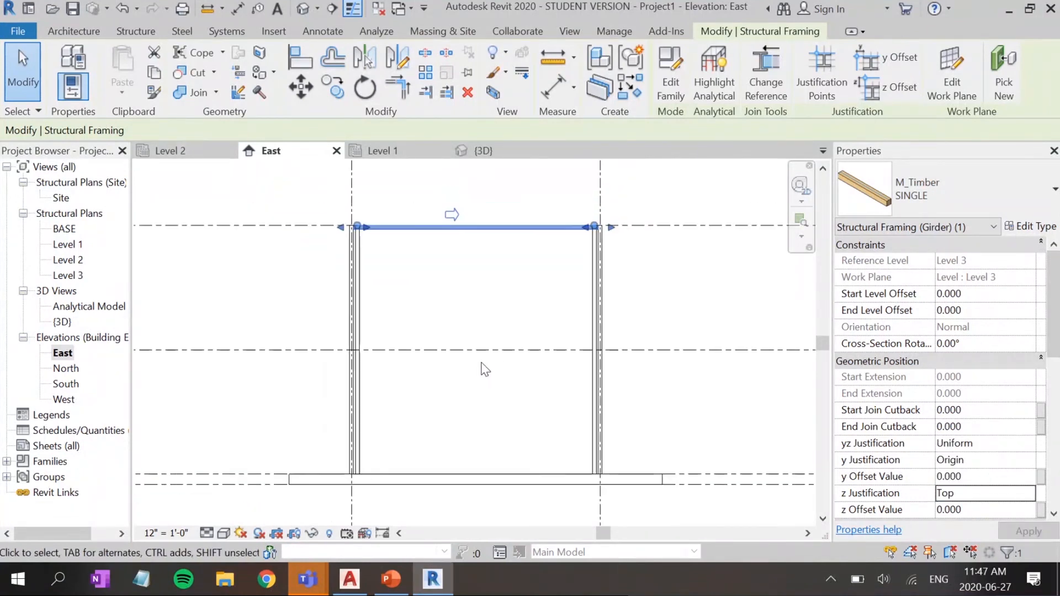
key("b")
key("m")
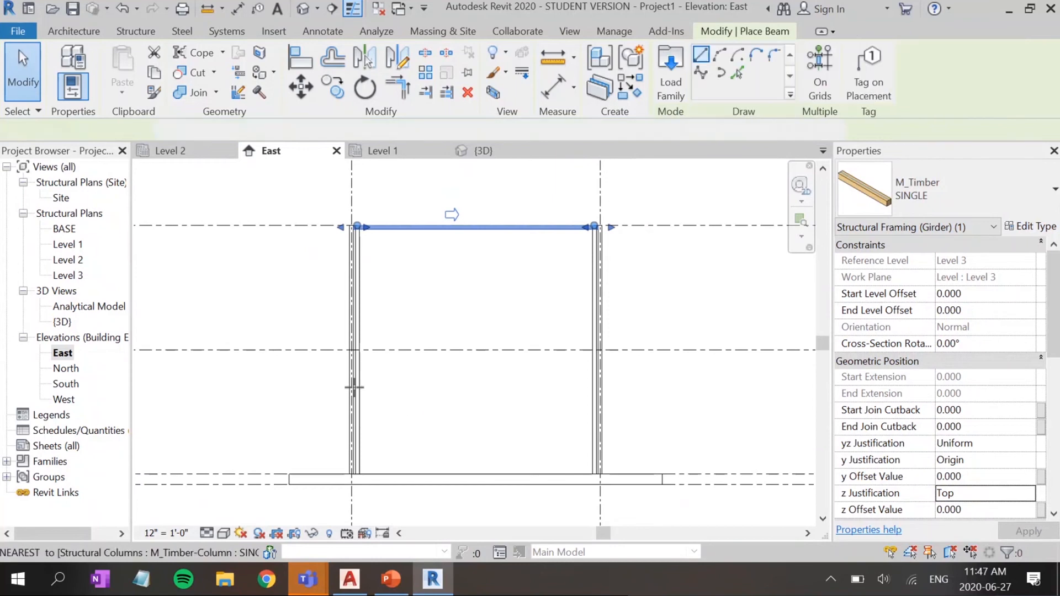
scroll(358, 354, "up", 3)
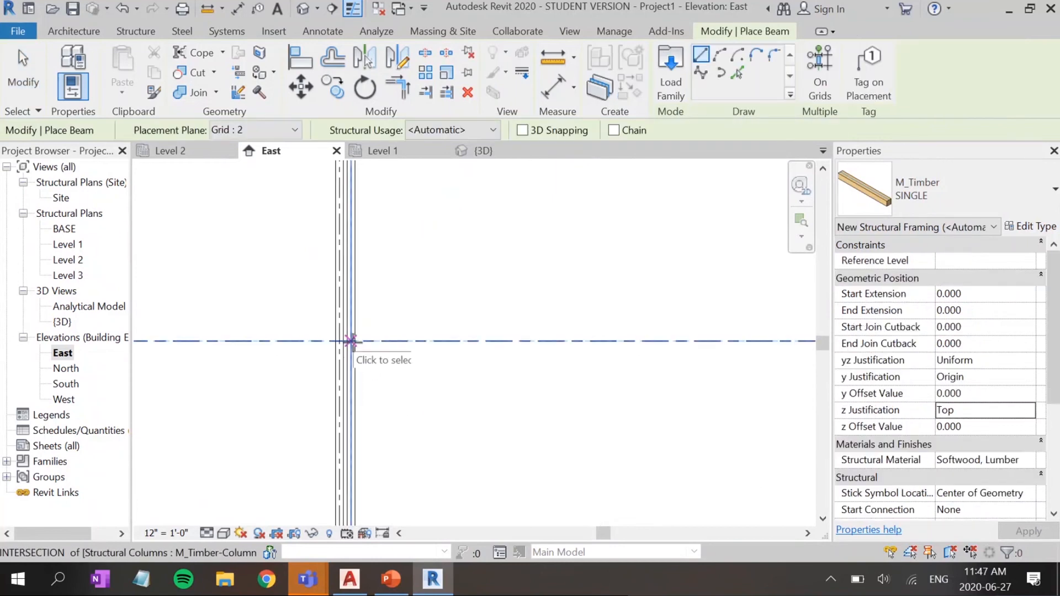
left_click(352, 342)
middle_click_drag(533, 364, 197, 409)
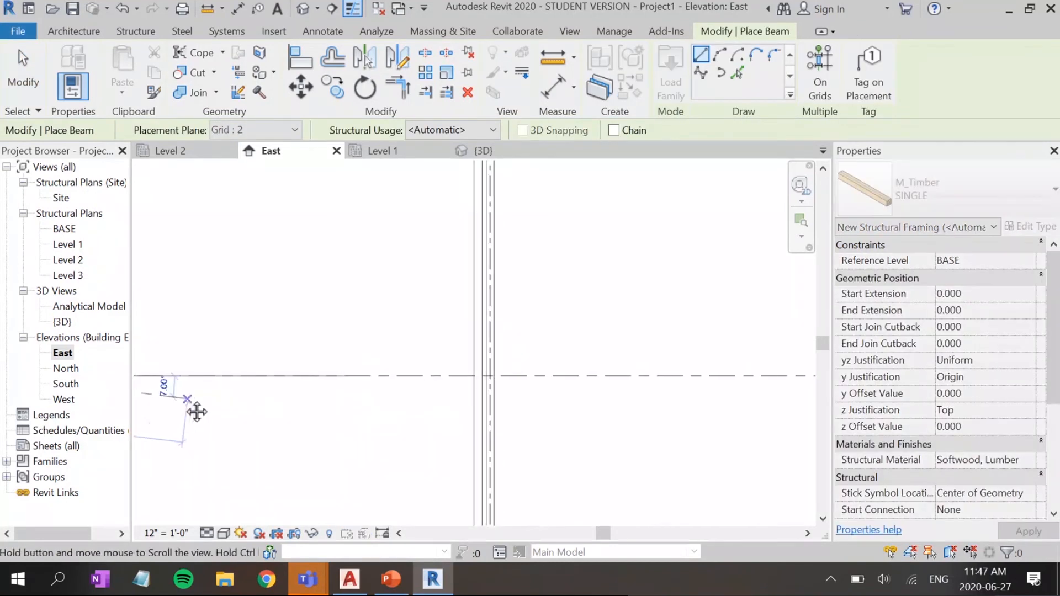
left_click(478, 375)
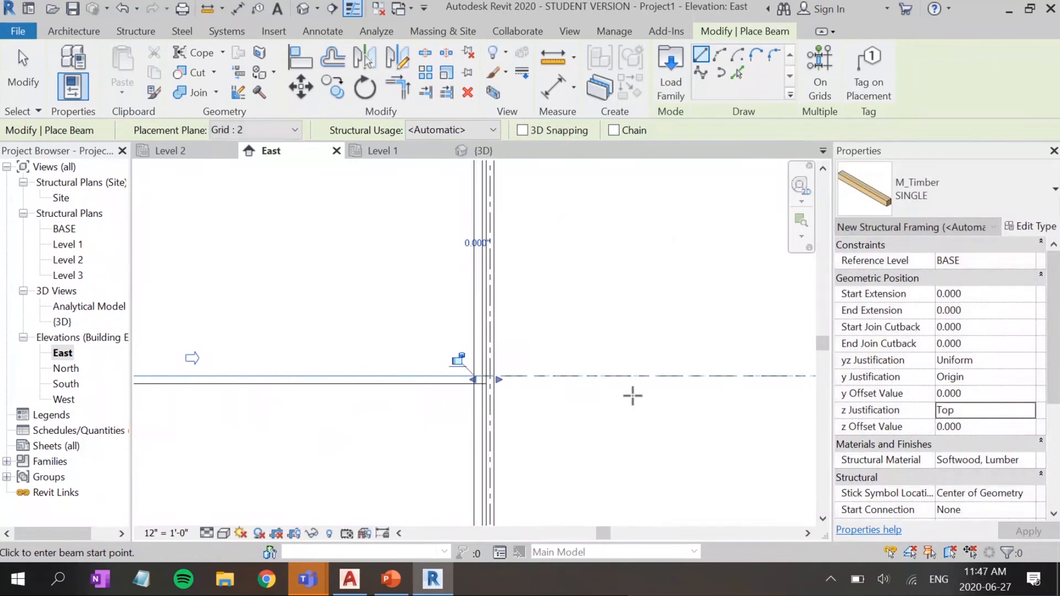
scroll(618, 386, "down", 3)
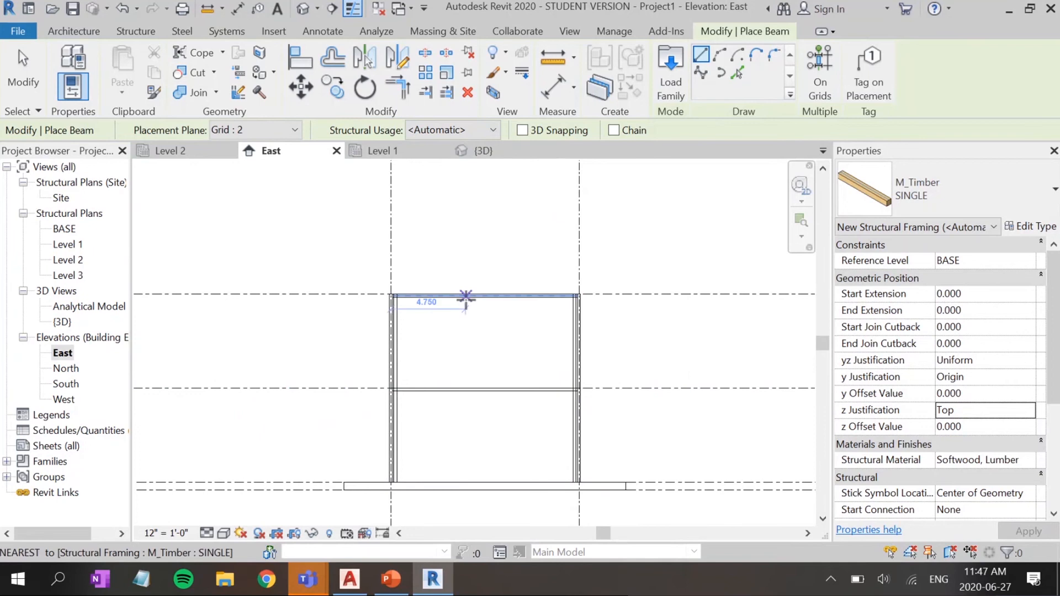
key("Escape")
key("Escape")
Step: Set the Level 1 plan to the Wireframe visual style and Medium detail level
left_click(436, 297)
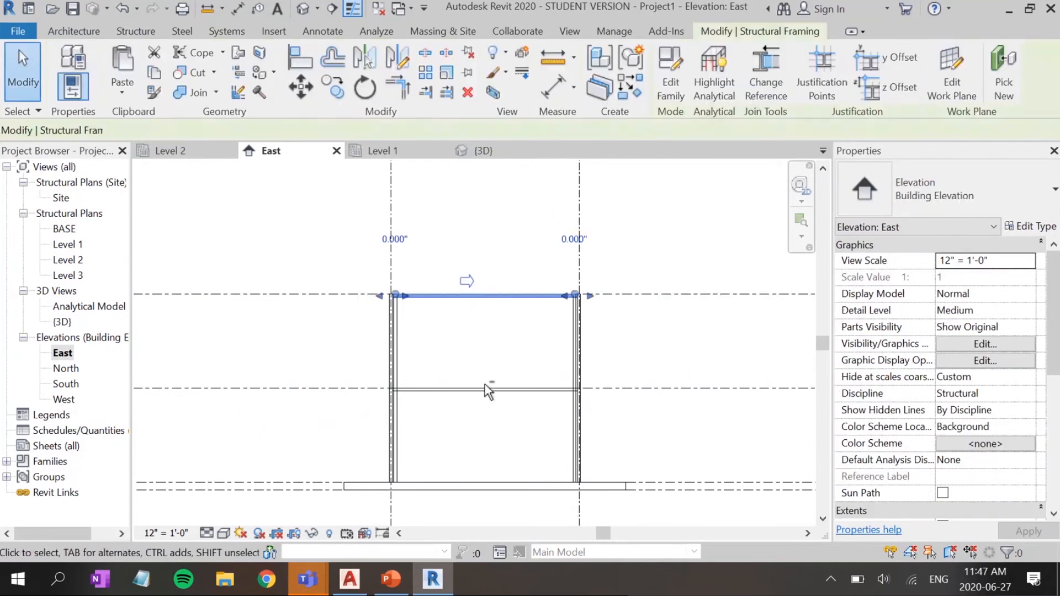
left_click(547, 389, "ctrl")
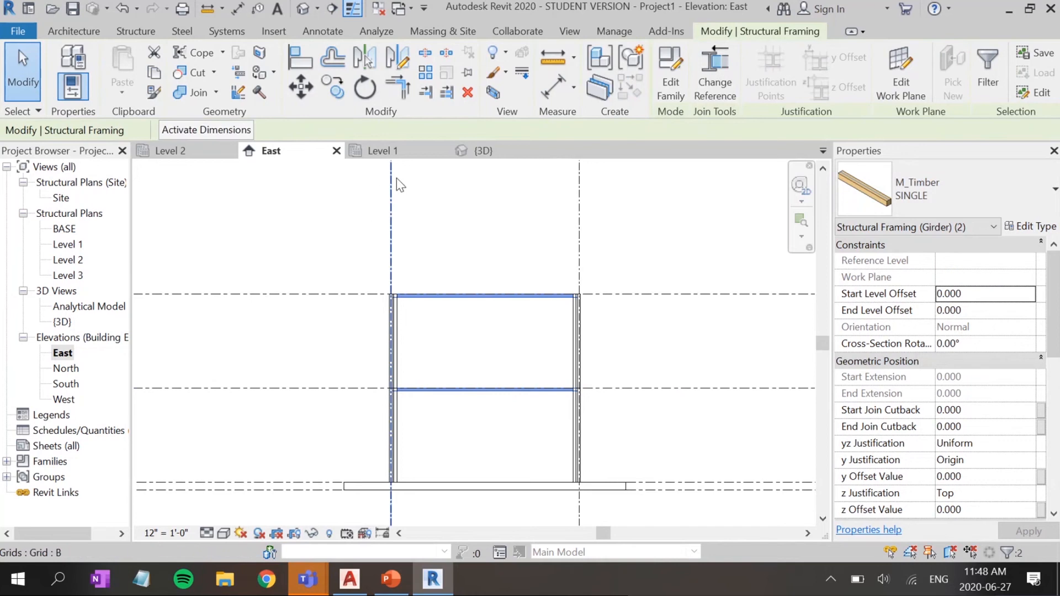
left_click(395, 151)
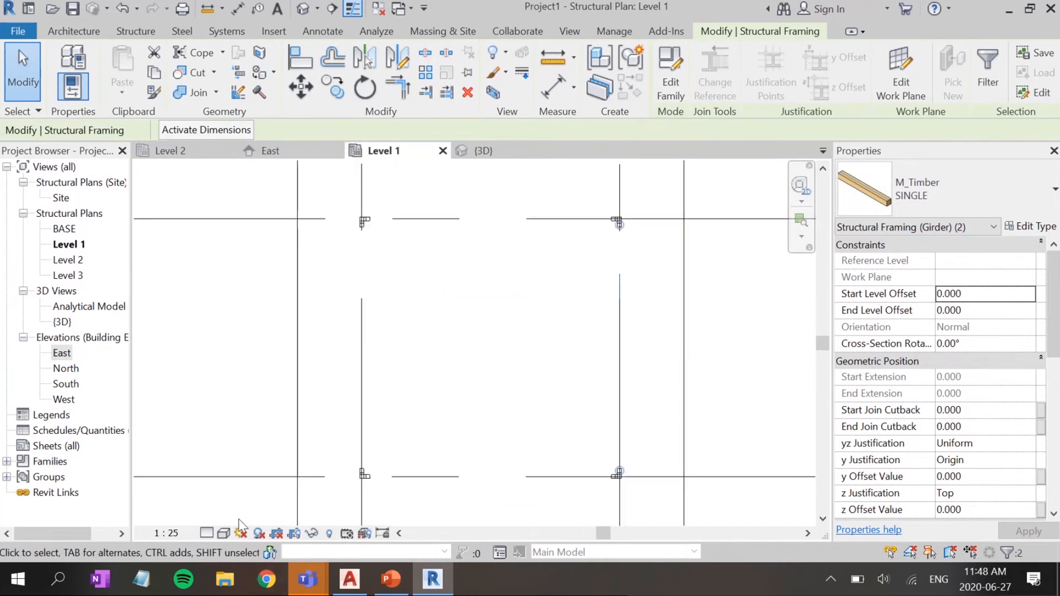
left_click(223, 533)
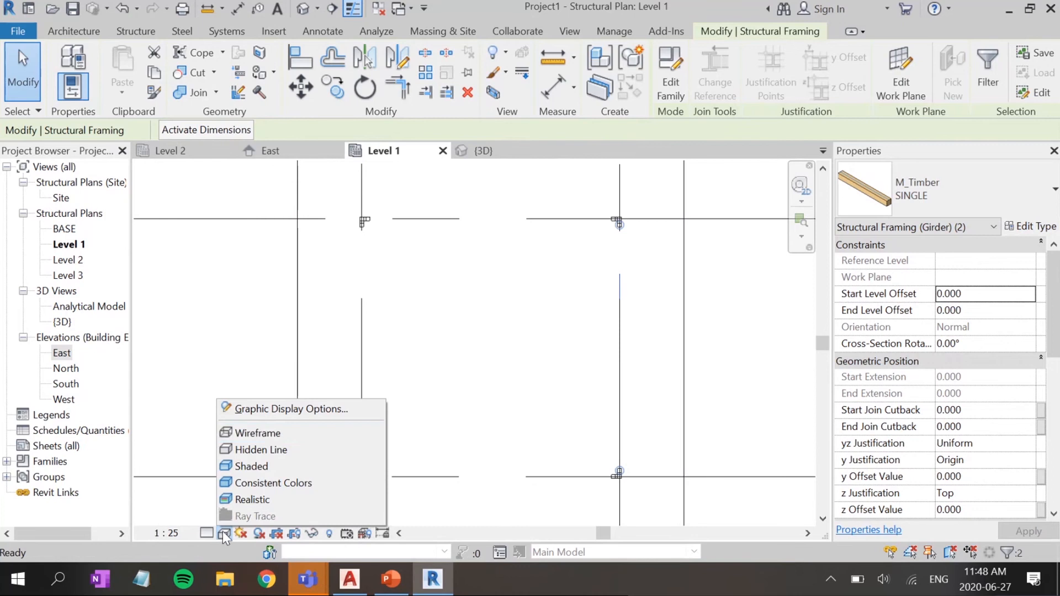
left_click(269, 433)
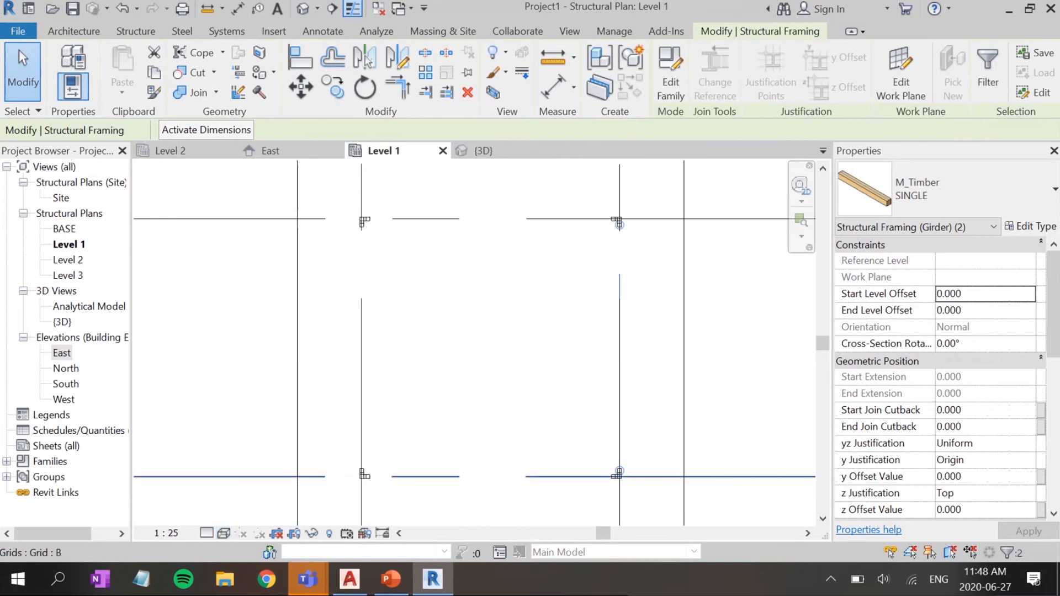
left_click(204, 534)
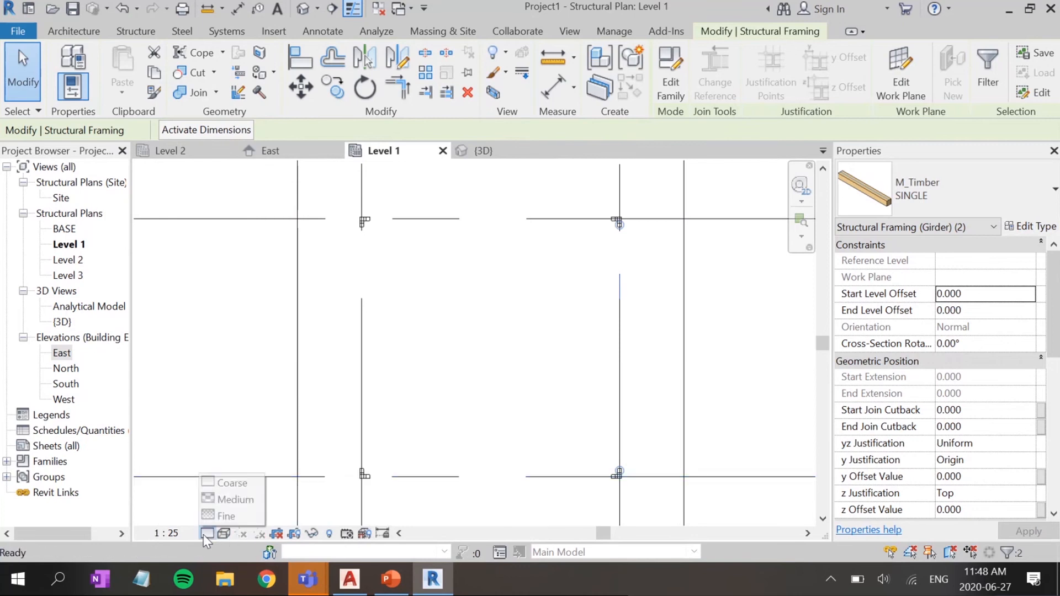
left_click(227, 499)
left_click(227, 497)
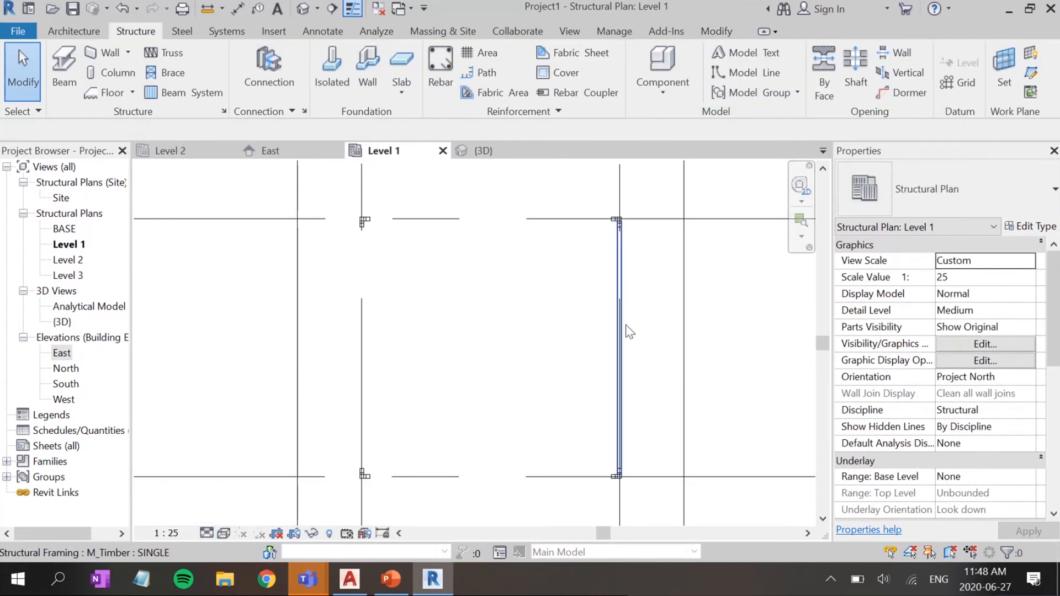
scroll(597, 420, "up", 2)
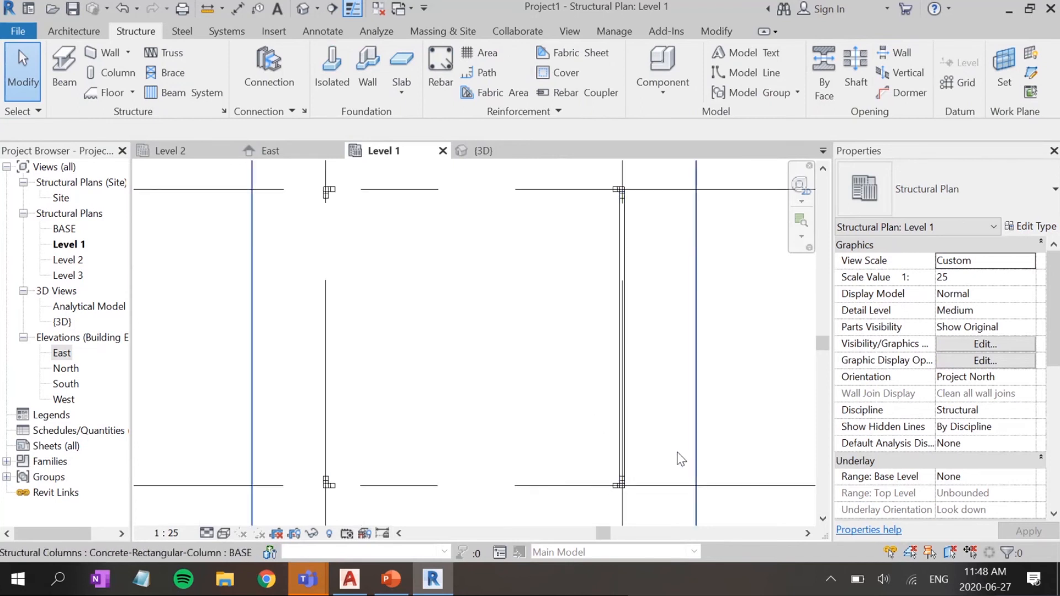
Step: Select the Level 2 and Level 3 beams in the East elevation and mirror-copy them in the Level 1 plan about a 135° axis through the Grid B/Grid 2 column corner
left_click(282, 156)
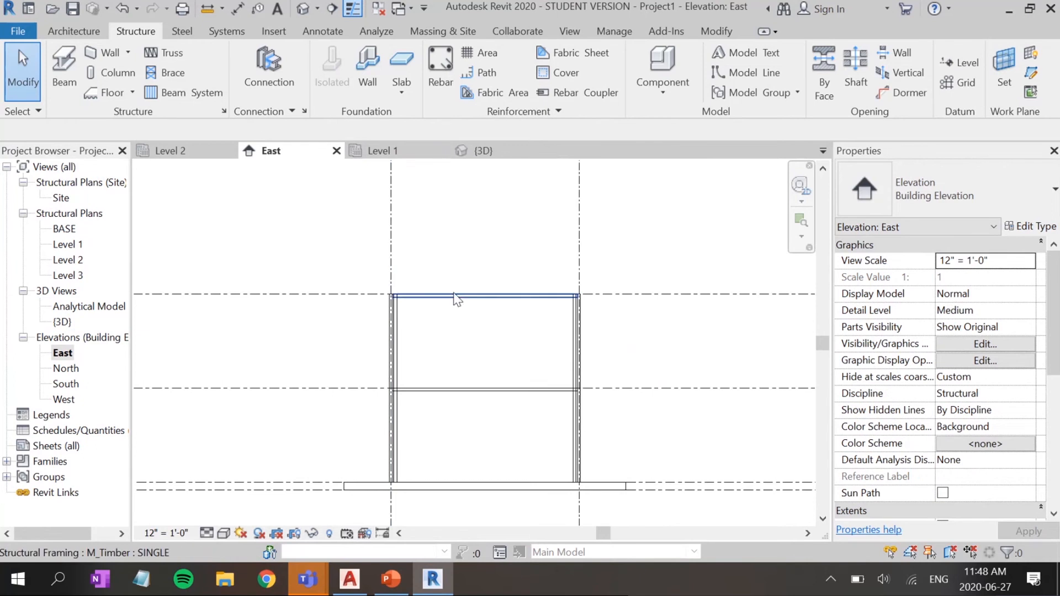
left_click(475, 296)
left_click(469, 389, "ctrl")
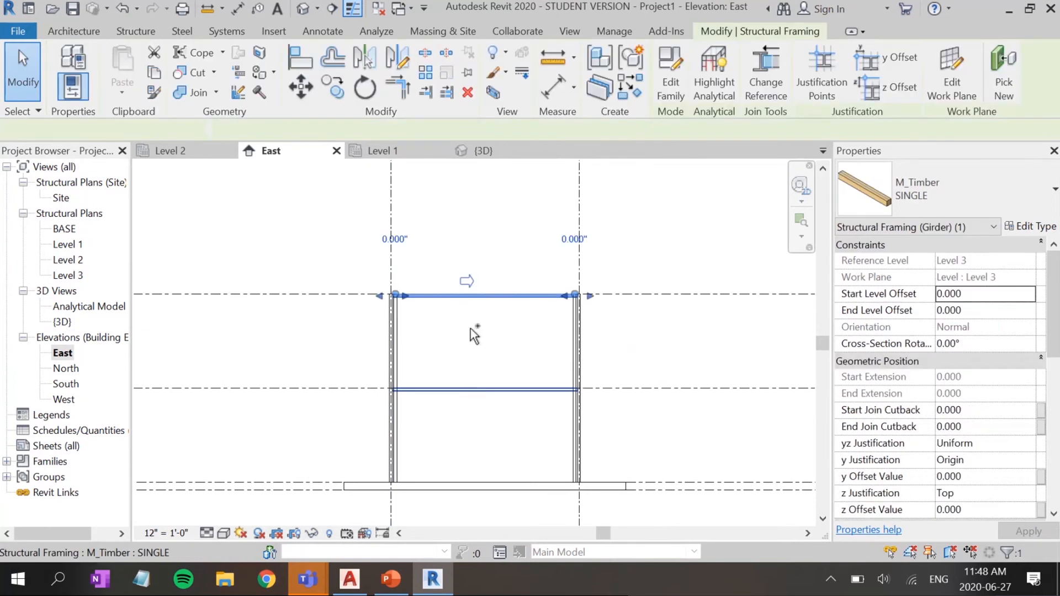
left_click(385, 154)
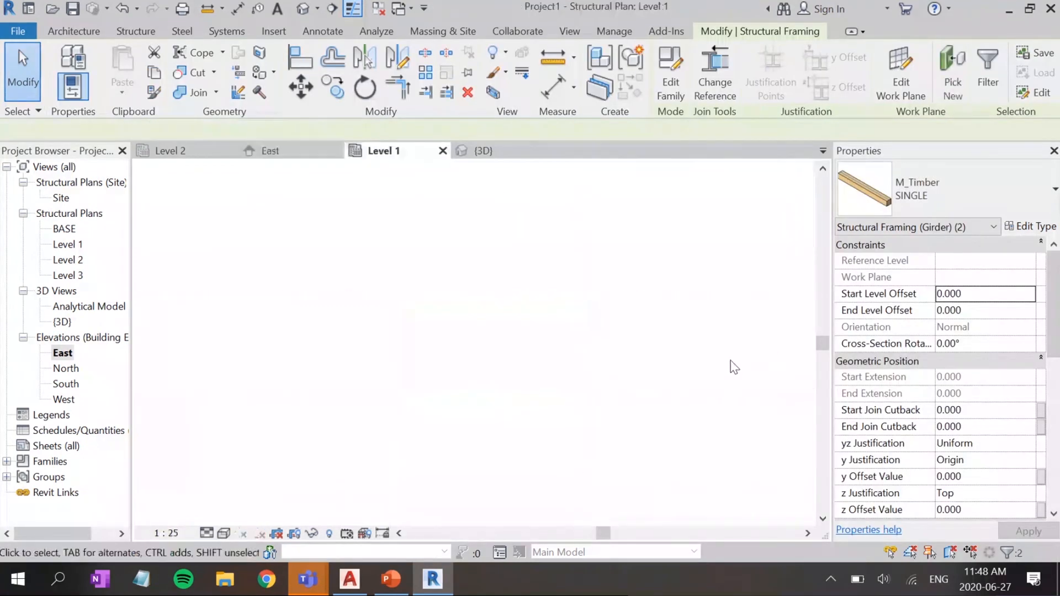
scroll(631, 260, "up", 3)
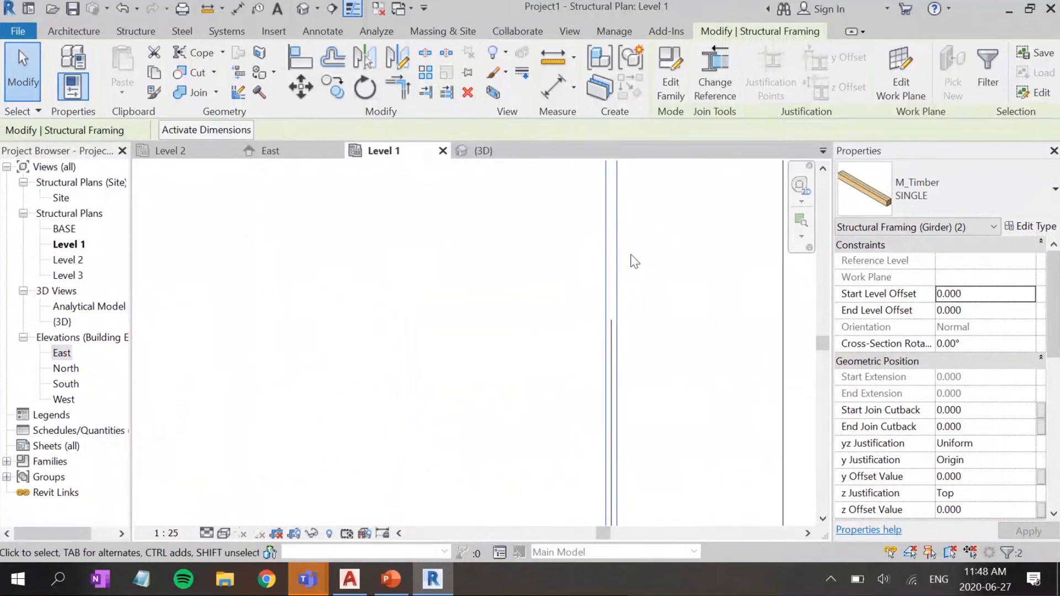
scroll(425, 431, "down", 3)
middle_click_drag(442, 404, 625, 374)
scroll(456, 403, "down", 1)
middle_click_drag(456, 403, 495, 449)
key("d")
key("m")
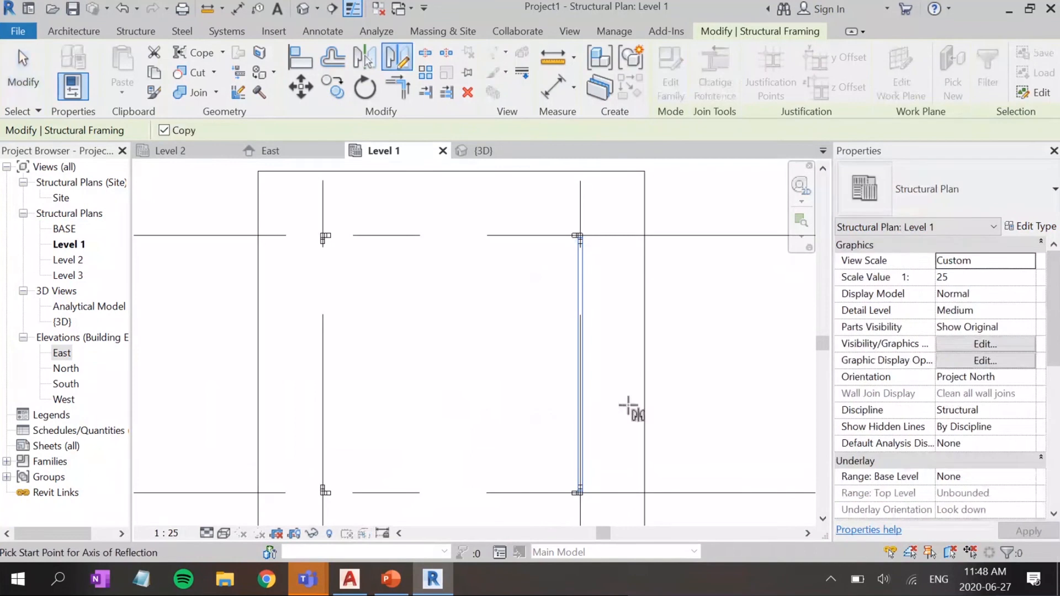
scroll(582, 493, "up", 5)
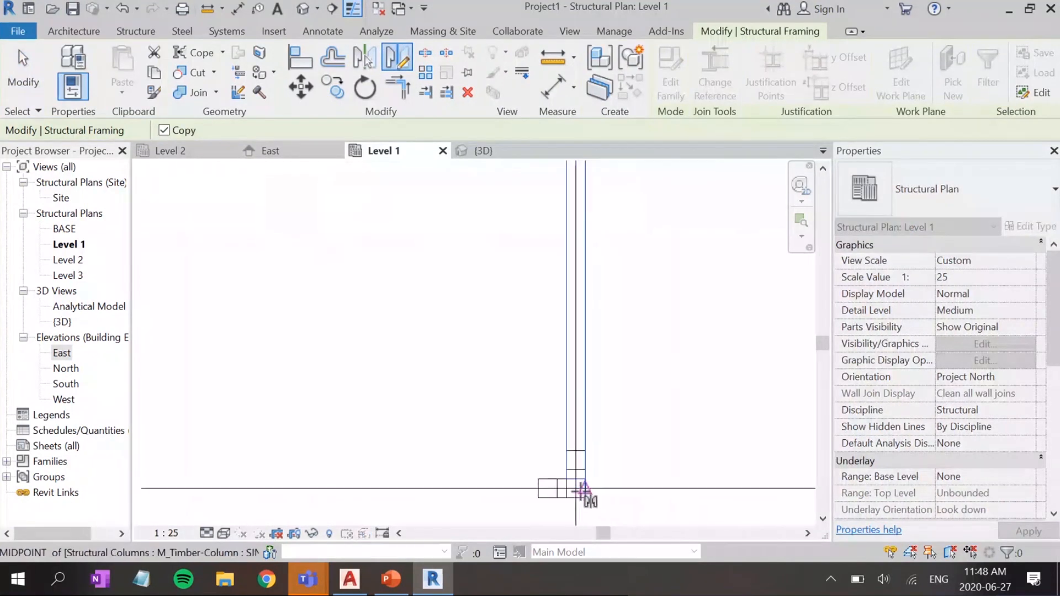
left_click(575, 489)
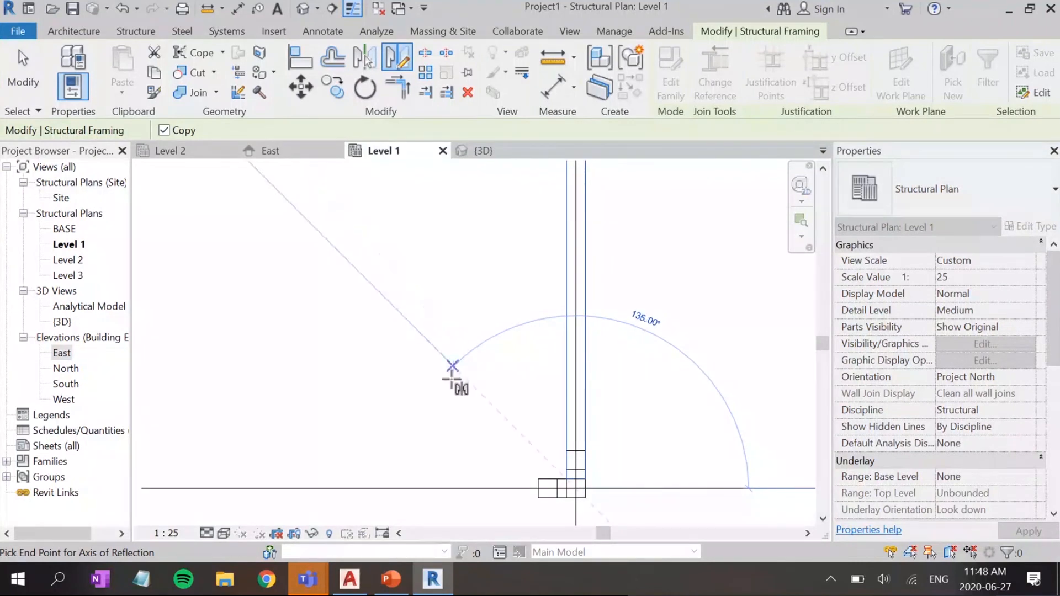
left_click(468, 406)
Step: Mirror-copy the two beams along Grid B about a 45° axis through the corner column at their far end
scroll(396, 409, "down", 1)
scroll(329, 392, "down", 2)
middle_click_drag(324, 360, 845, 357)
scroll(422, 426, "up", 5)
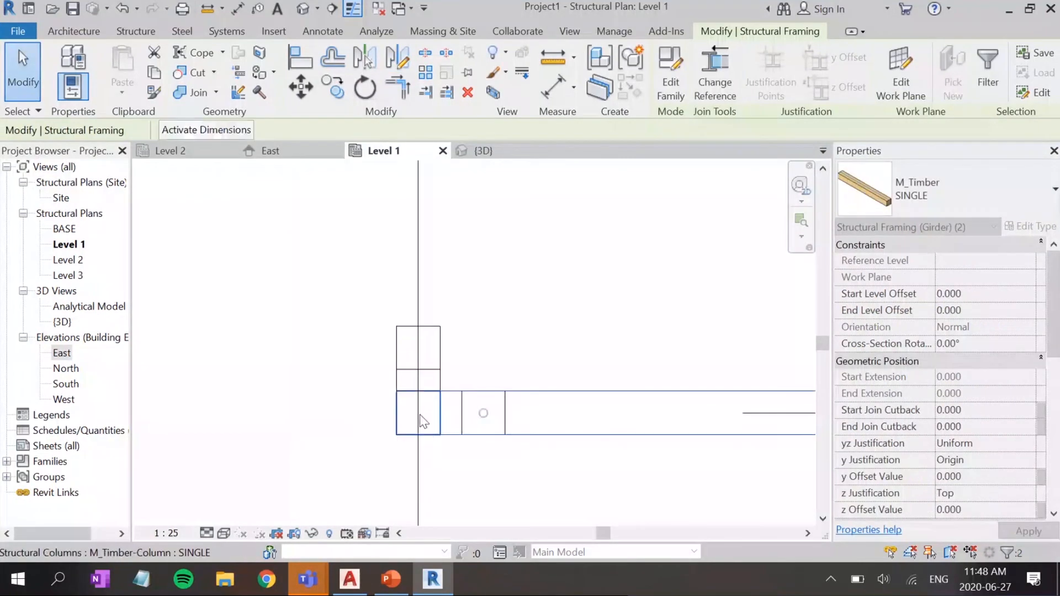
key("Tab")
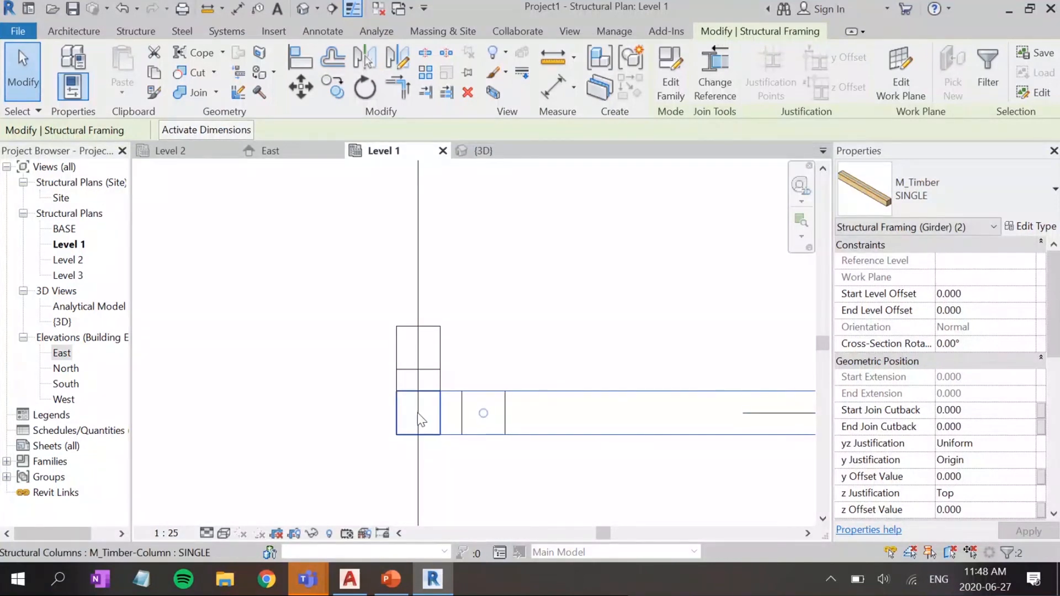
key("m")
key("m")
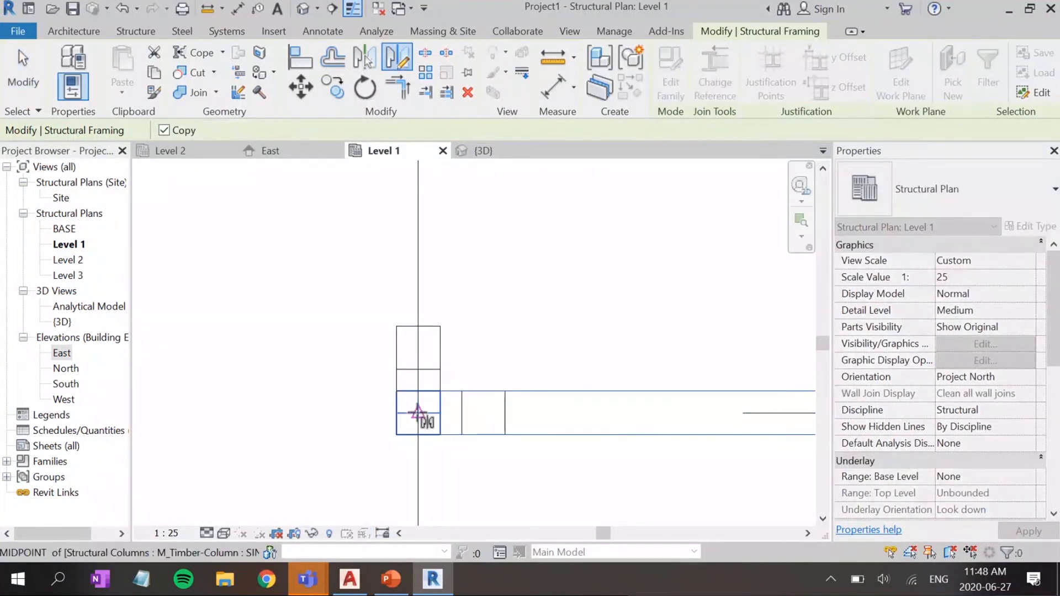
left_click(418, 413)
left_click(649, 181)
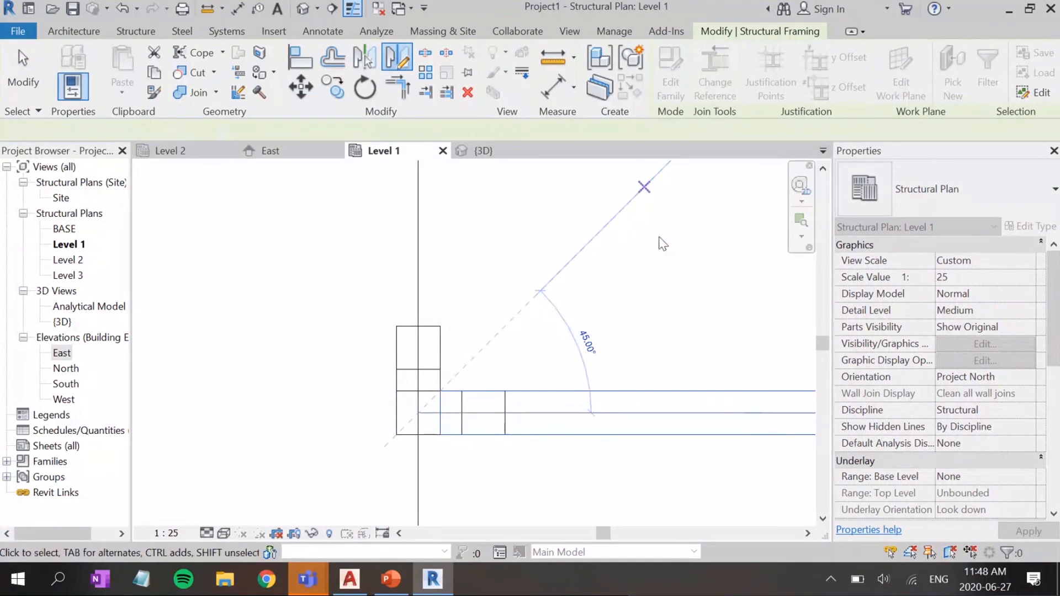
Step: Mirror-copy the two selected beams about a diagonal axis through the next corner column in the Level 1 plan
scroll(665, 237, "down", 2)
middle_click_drag(668, 229, 352, 577)
scroll(413, 249, "down", 1)
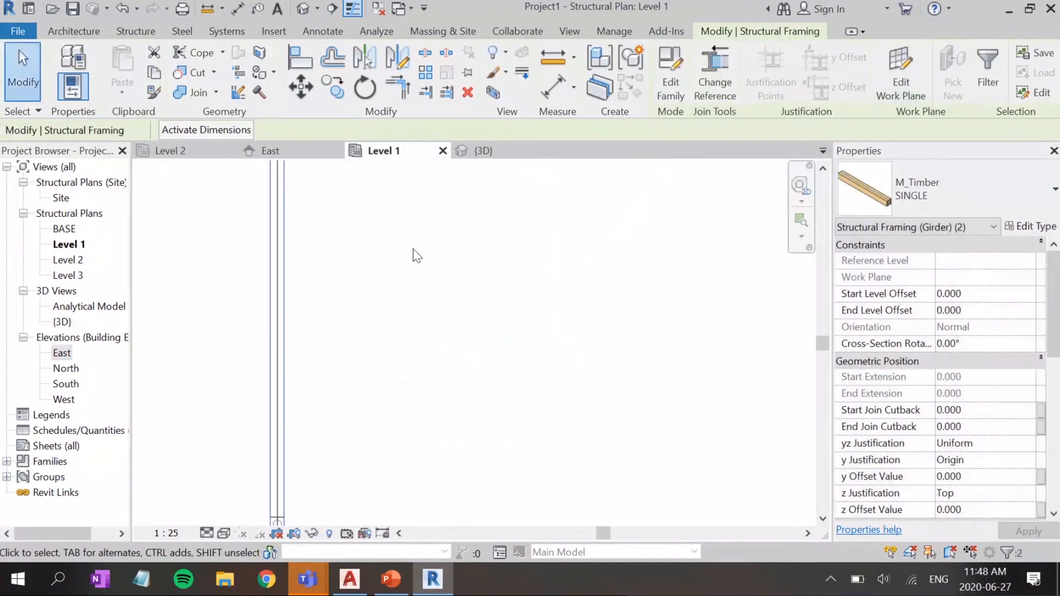
scroll(530, 240, "down", 3)
middle_click_drag(554, 230, 449, 574)
scroll(325, 273, "up", 5)
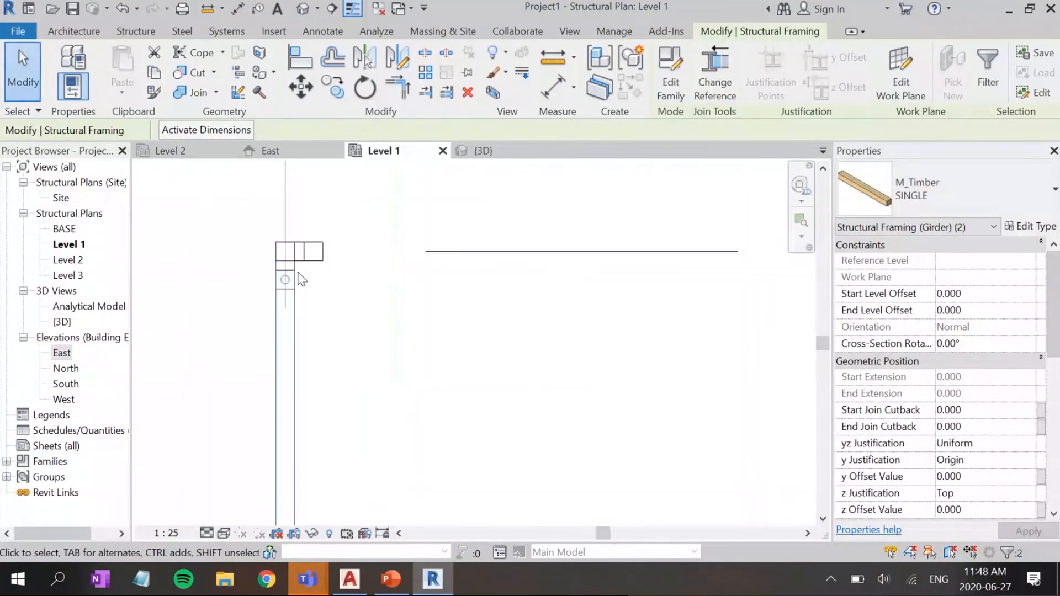
key("d")
key("m")
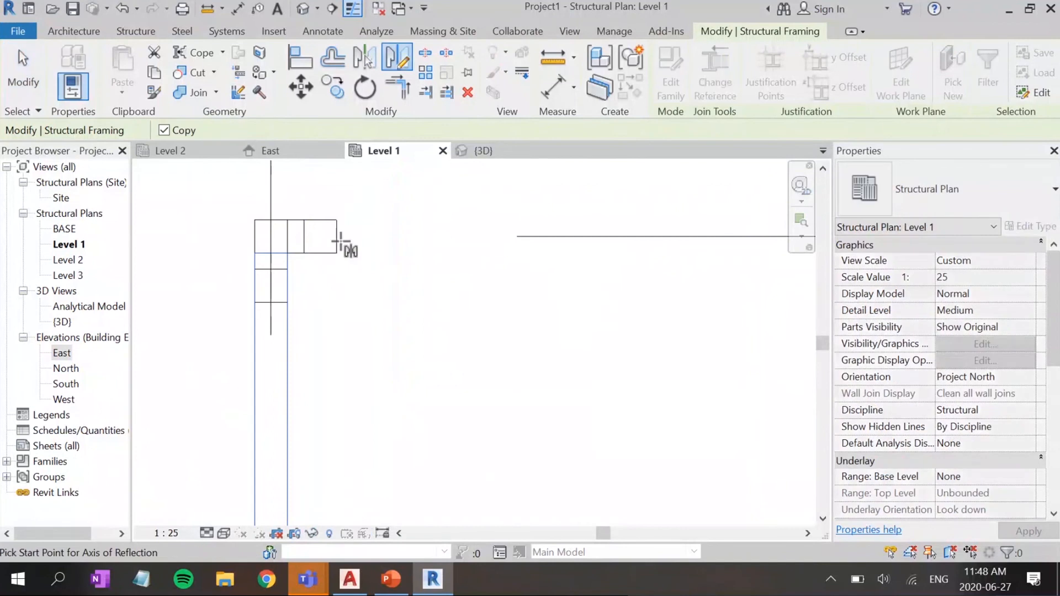
left_click(270, 237)
left_click(614, 365)
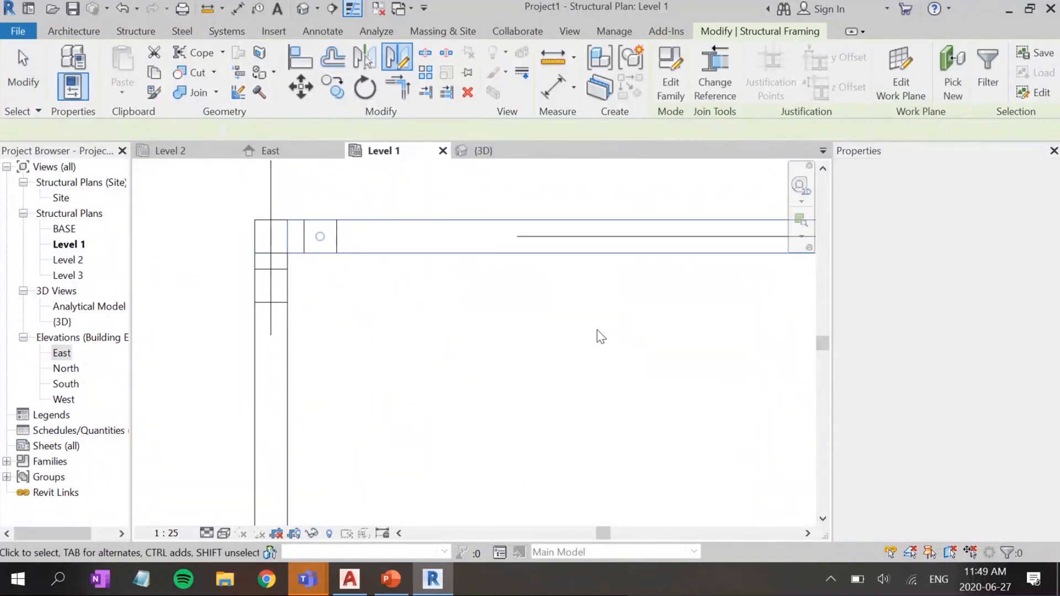
Step: Inspect the mirrored beams around the frame in the 3D view and return to the East elevation
left_click(488, 143)
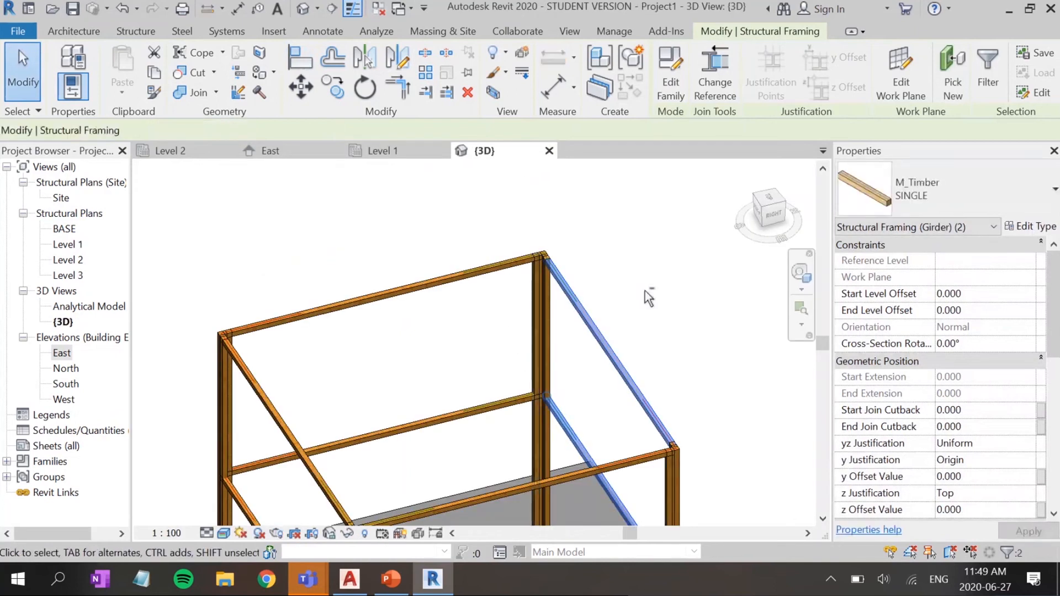
middle_click_drag(638, 286, 467, 383, "shift")
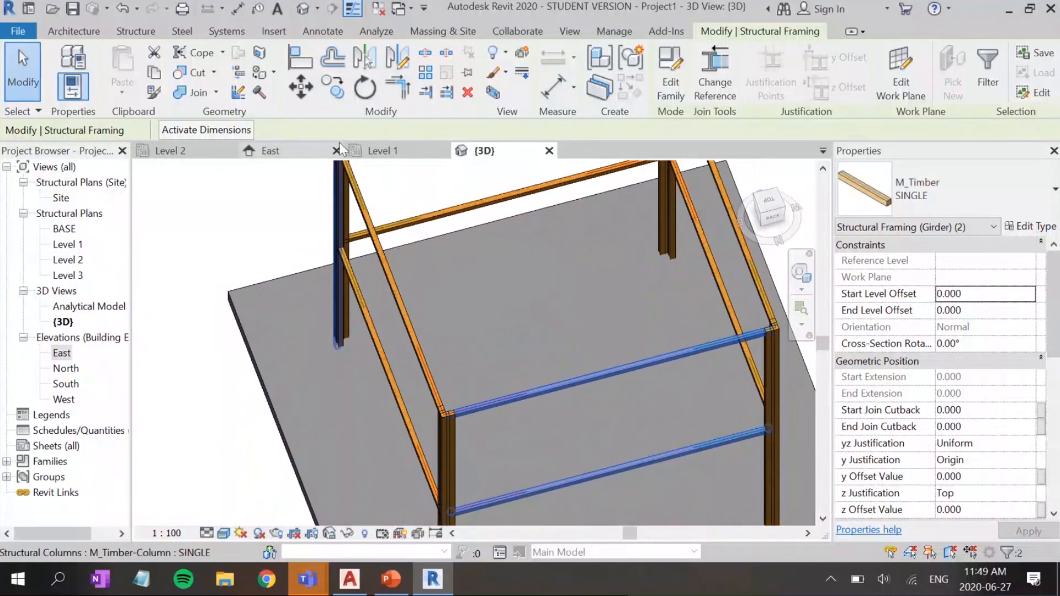
left_click(364, 149)
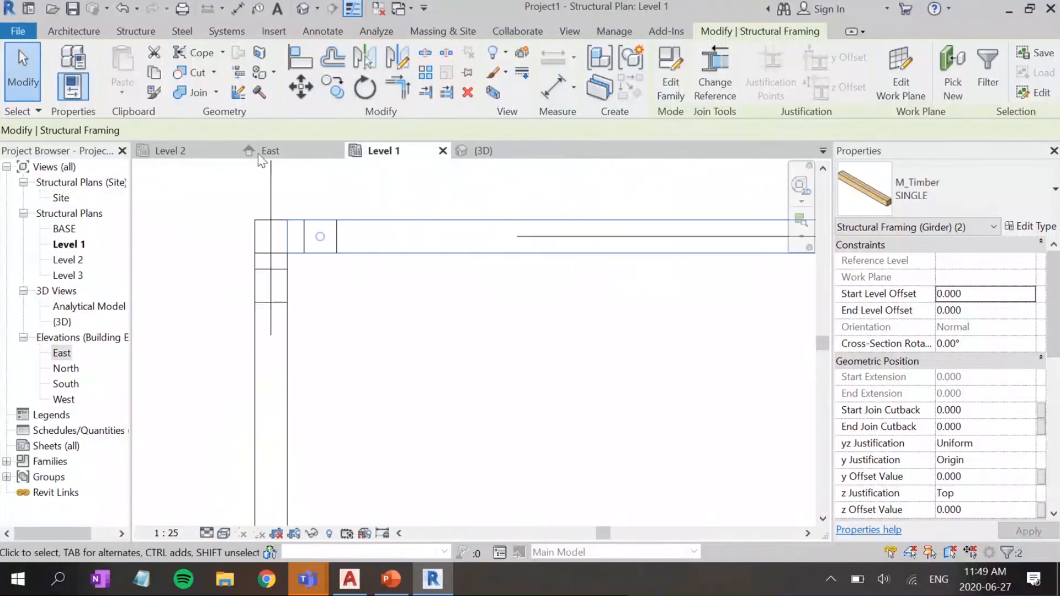
left_click(259, 151)
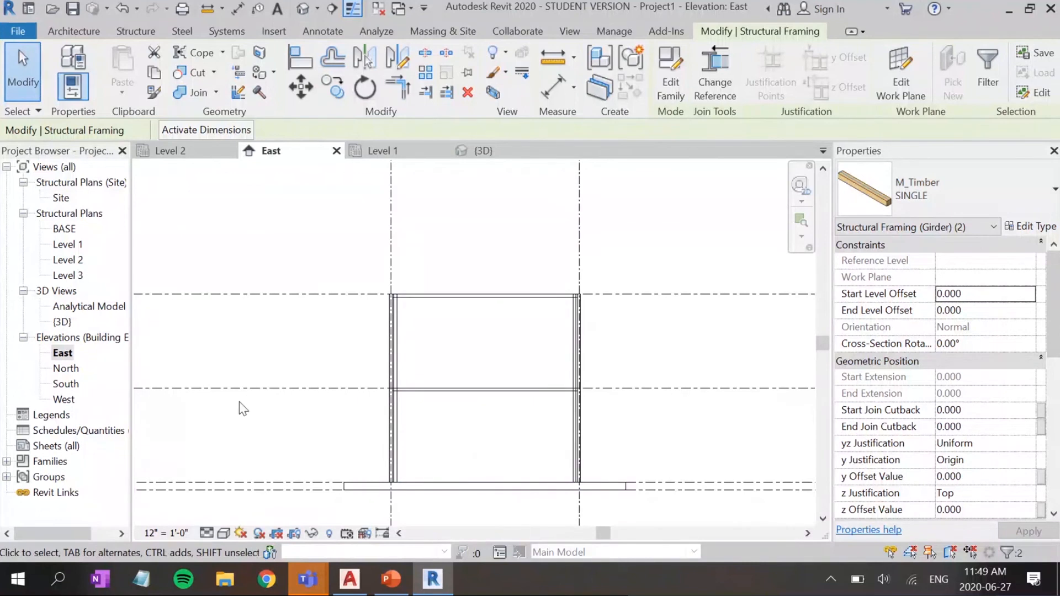
Step: Draw a model line about 3.5 in long at 40° on Grid : 2, outward from the intersection of the Level 3 beam's underside and the column
scroll(254, 390, "up", 2)
middle_click_drag(352, 342, 194, 336)
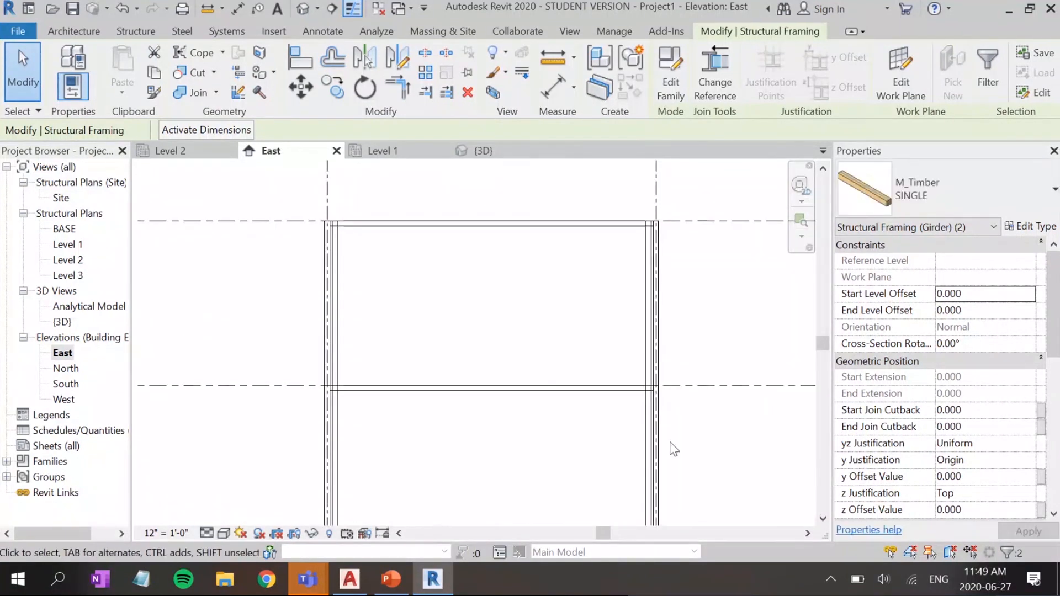
middle_click_drag(333, 424, 426, 293)
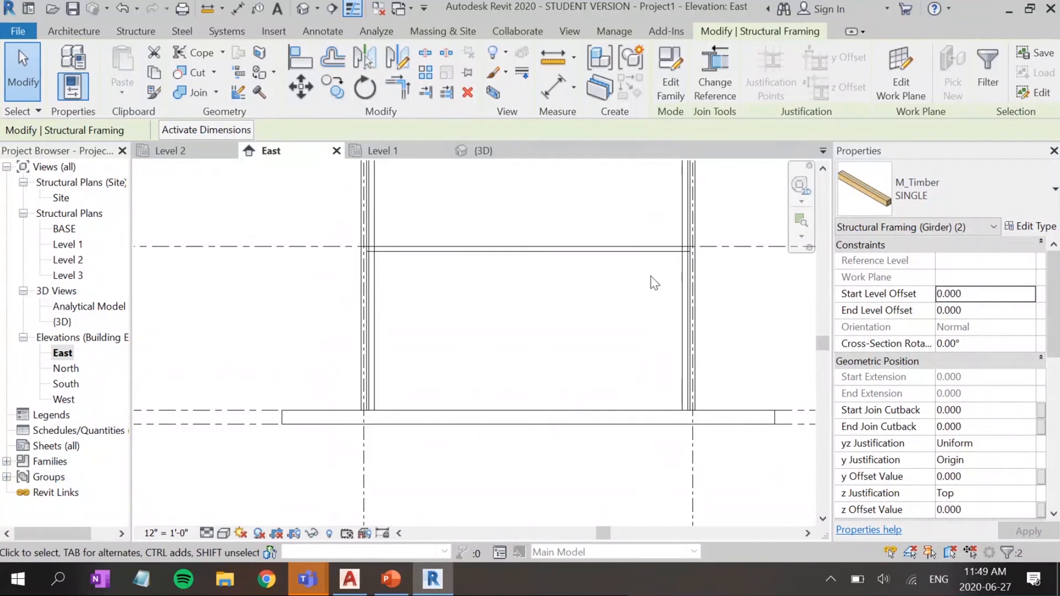
middle_click_drag(485, 320, 390, 372)
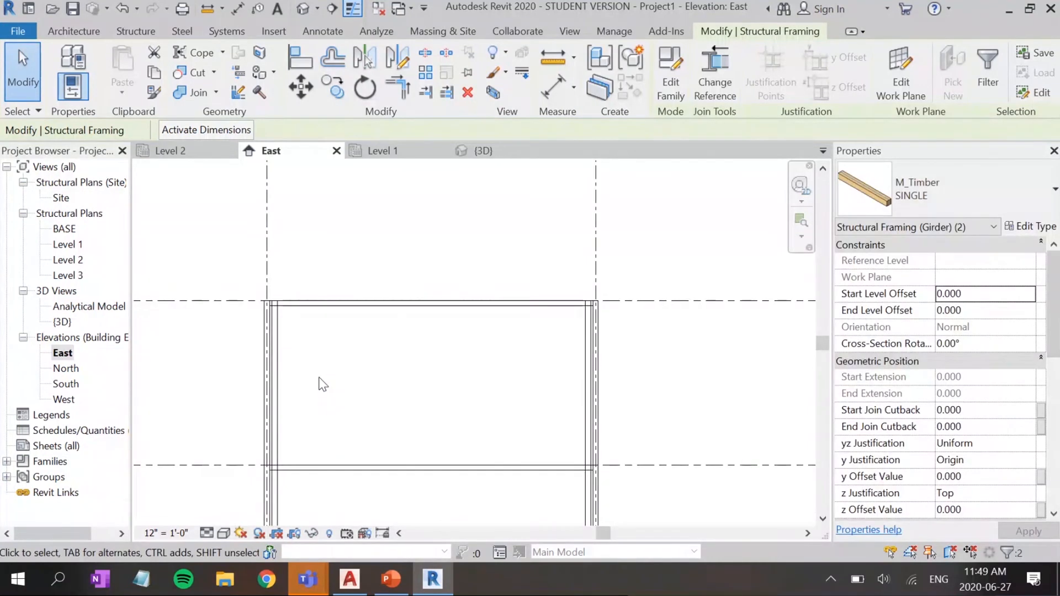
key("l")
key("i")
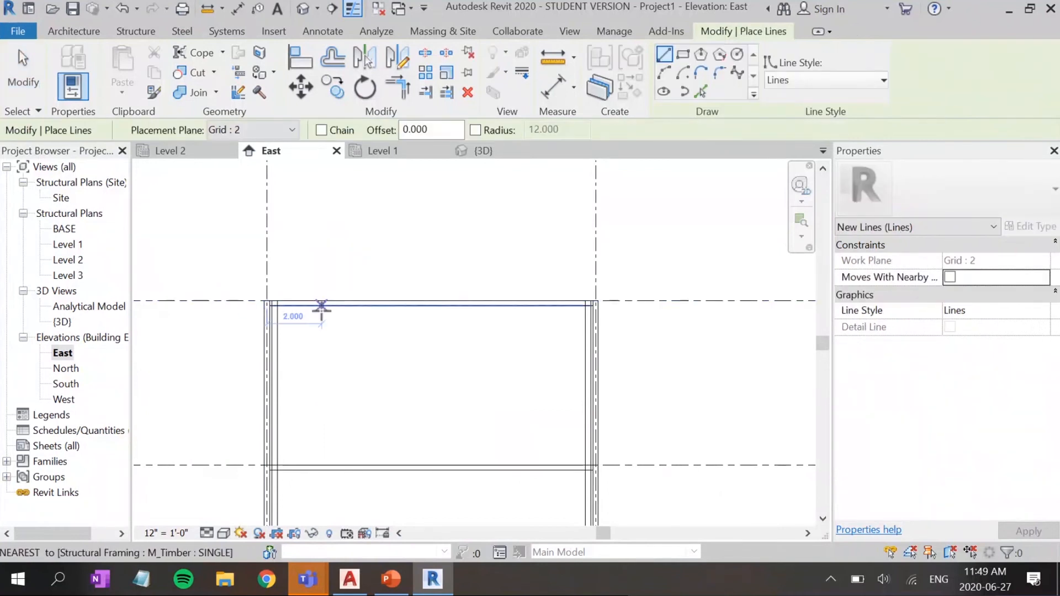
scroll(286, 331, "up", 3)
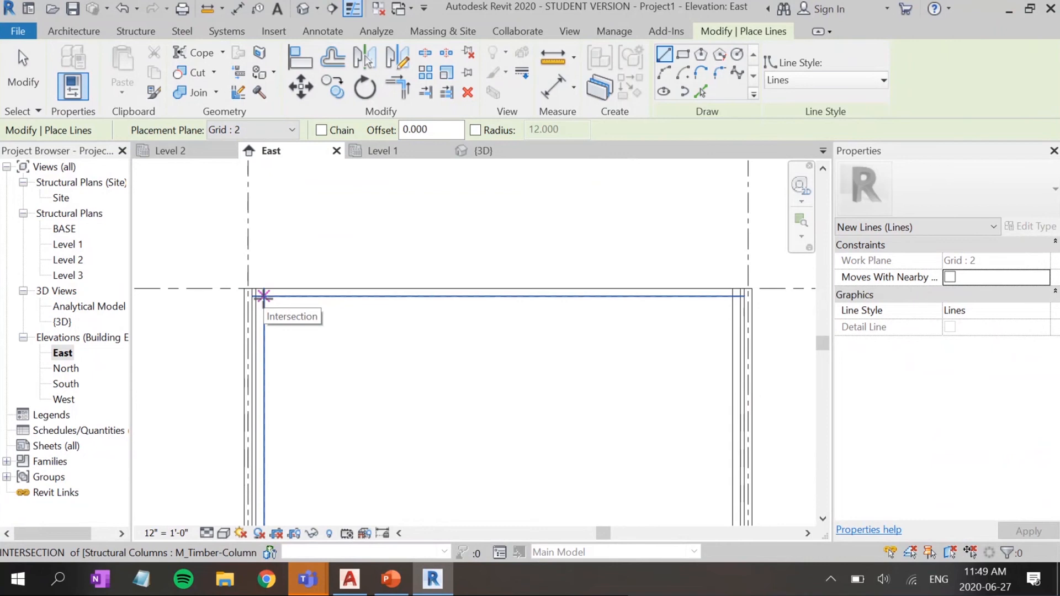
left_click(264, 296)
left_click(378, 201)
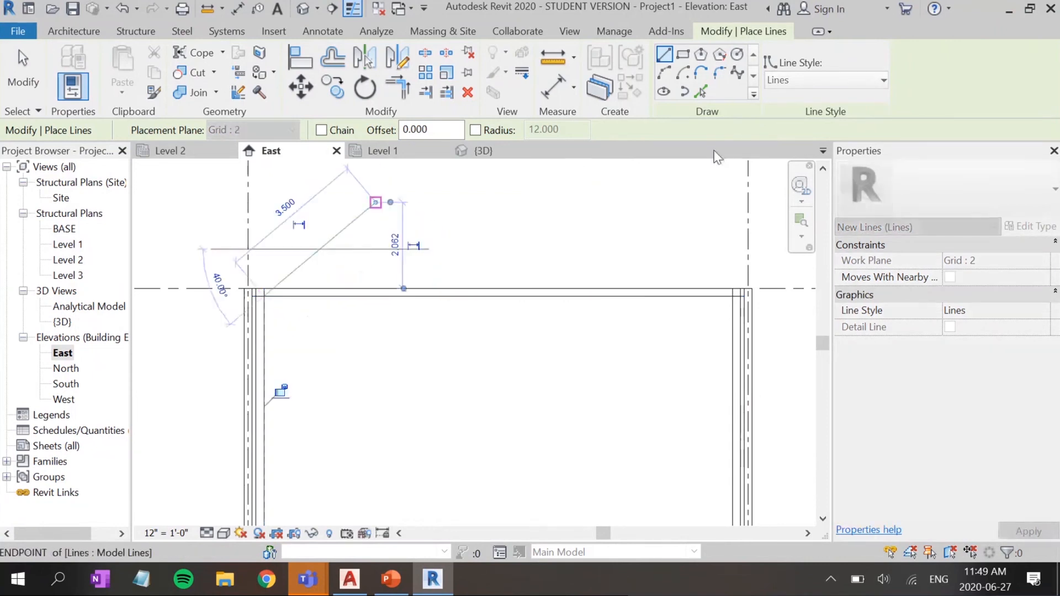
Step: Check the new model line's position at the column corner in the 3D view and return to the East elevation
left_click(473, 150)
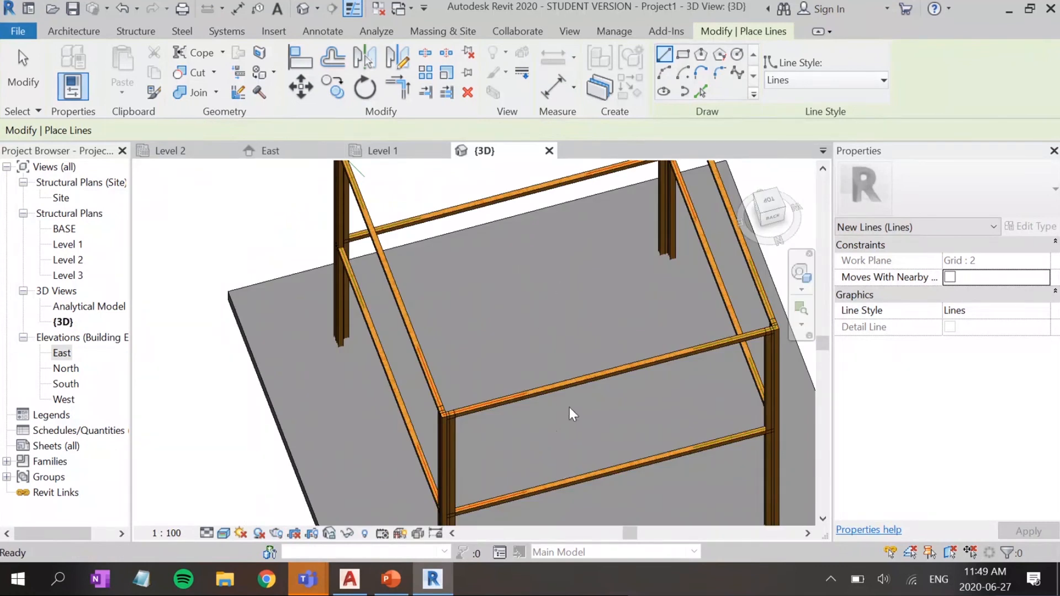
middle_click_drag(449, 317, 481, 424)
scroll(480, 423, "down", 2)
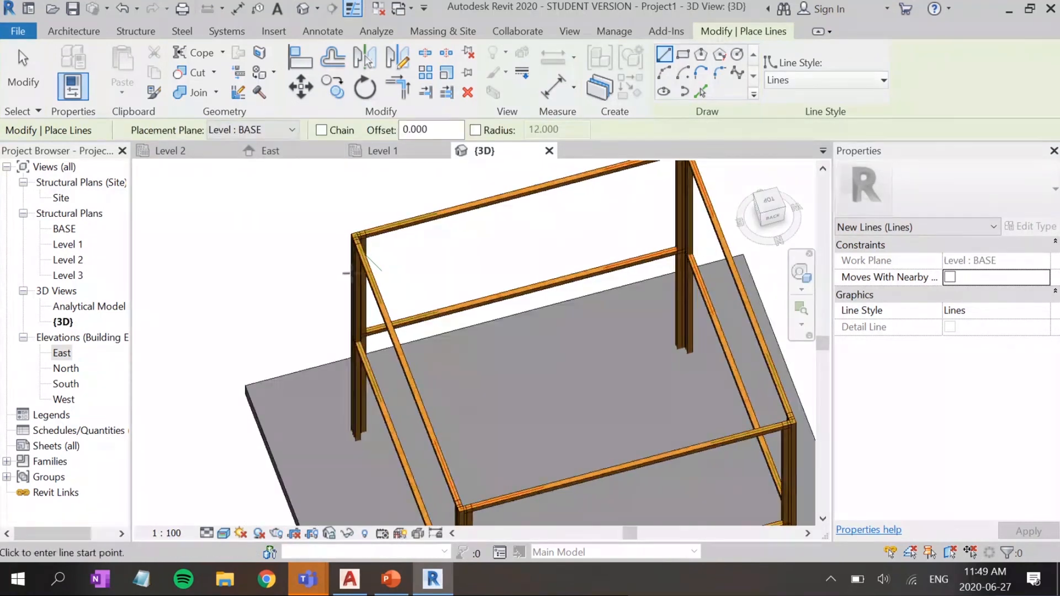
middle_click_drag(454, 300, 492, 263, "shift")
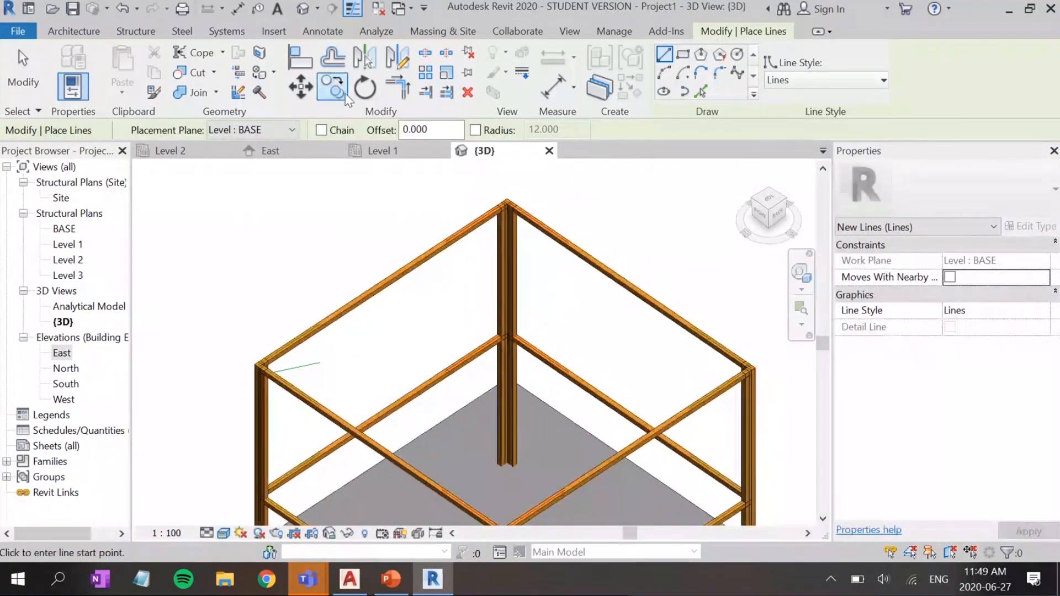
left_click(362, 152)
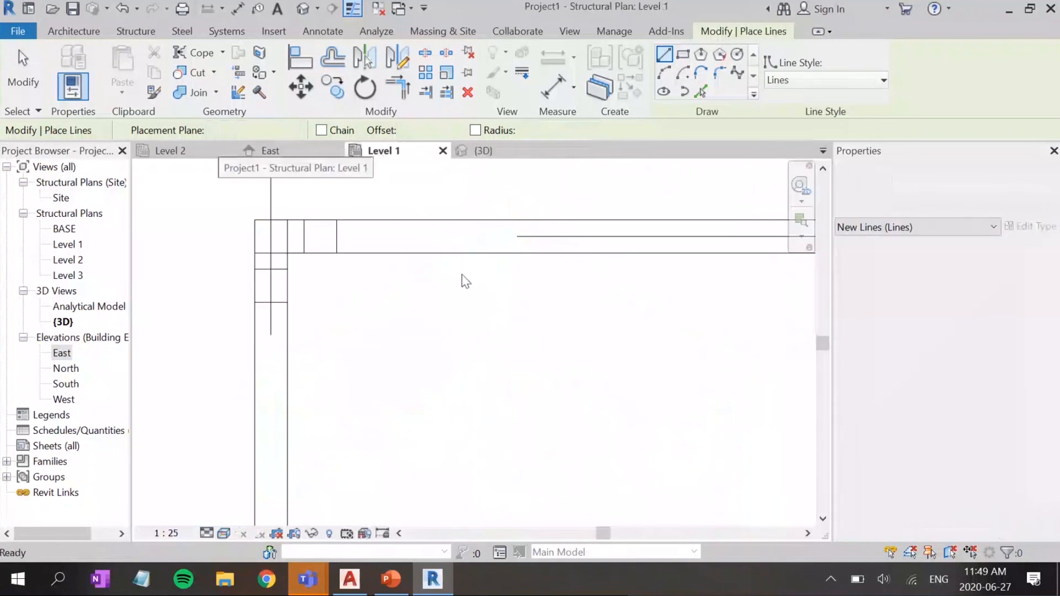
left_click(270, 151)
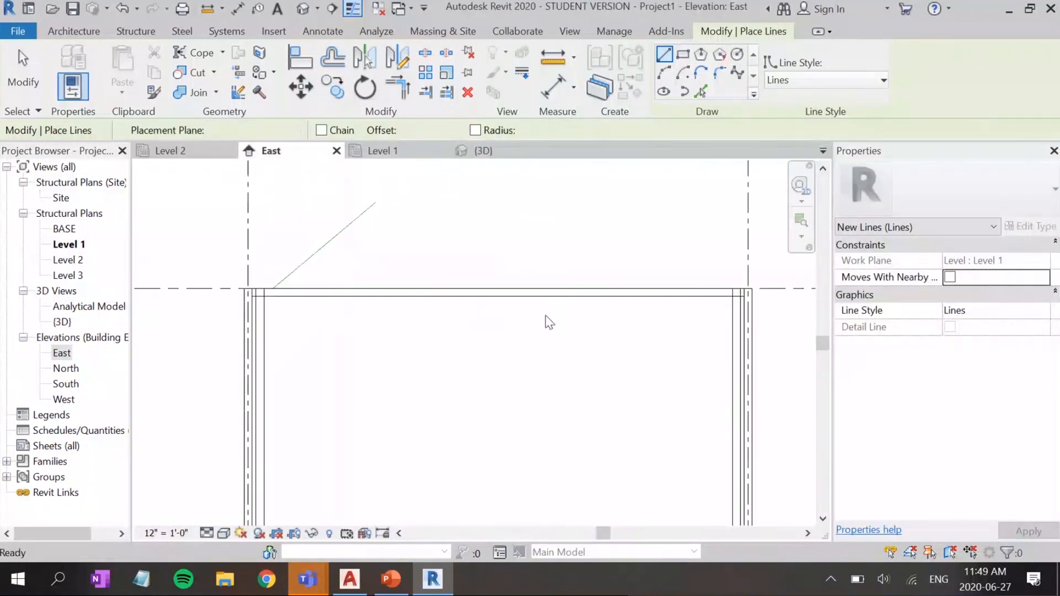
Step: Draw a second model line about 3.75 in long at 36° outward from the opposite column at the Level 2 beam
scroll(523, 397, "down", 1)
middle_click_drag(523, 397, 470, 255)
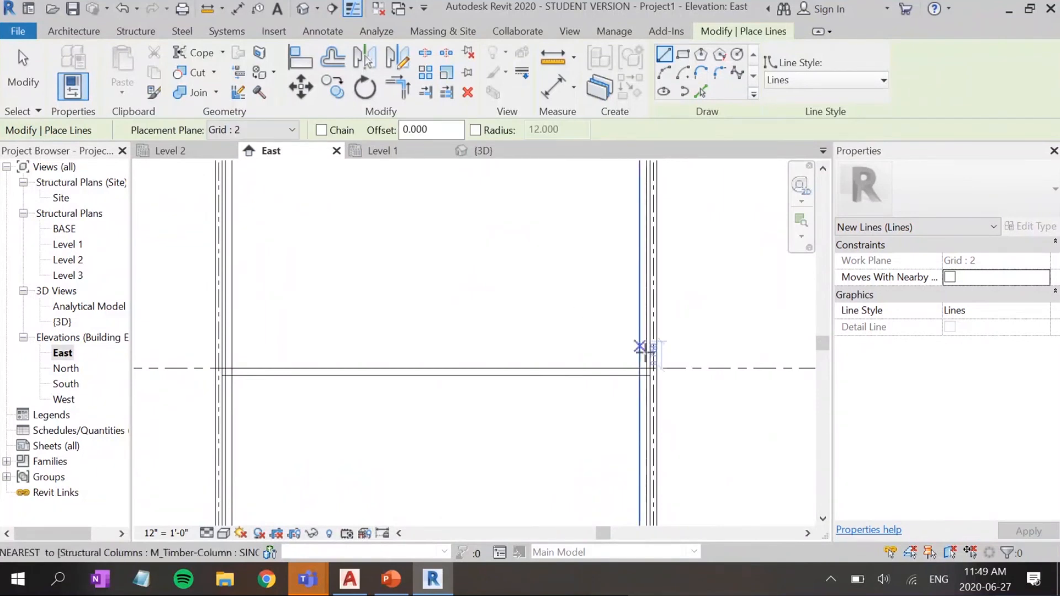
left_click(643, 369)
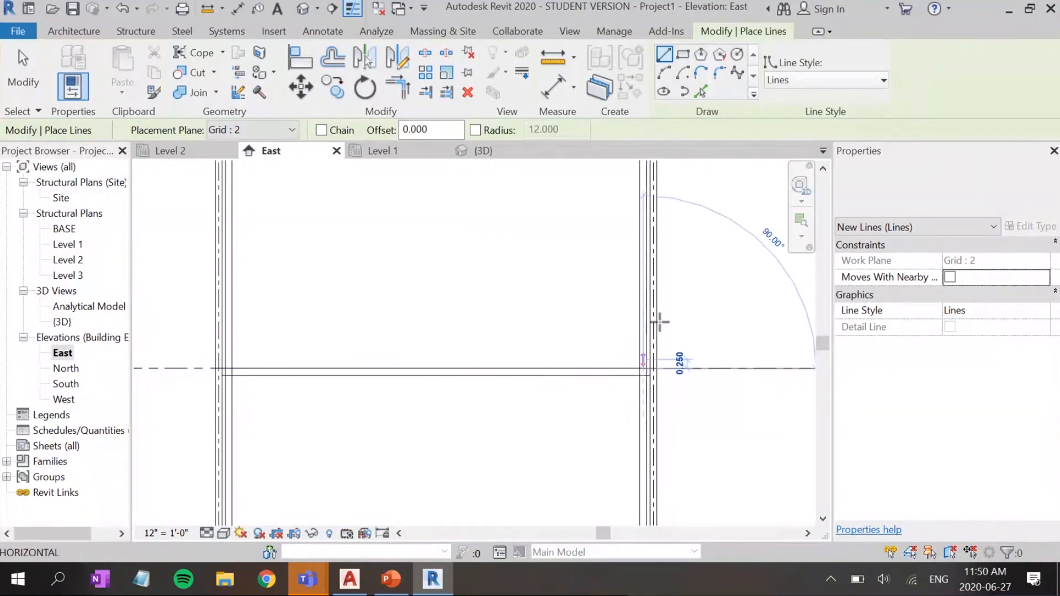
left_click(752, 288)
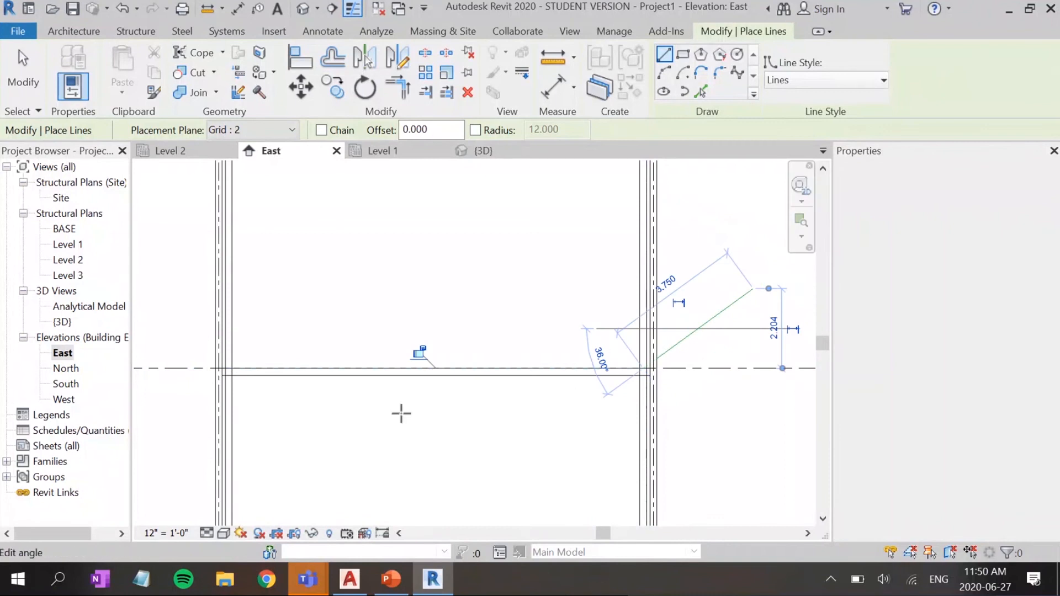
scroll(493, 262, "down", 1)
middle_click_drag(493, 262, 517, 374)
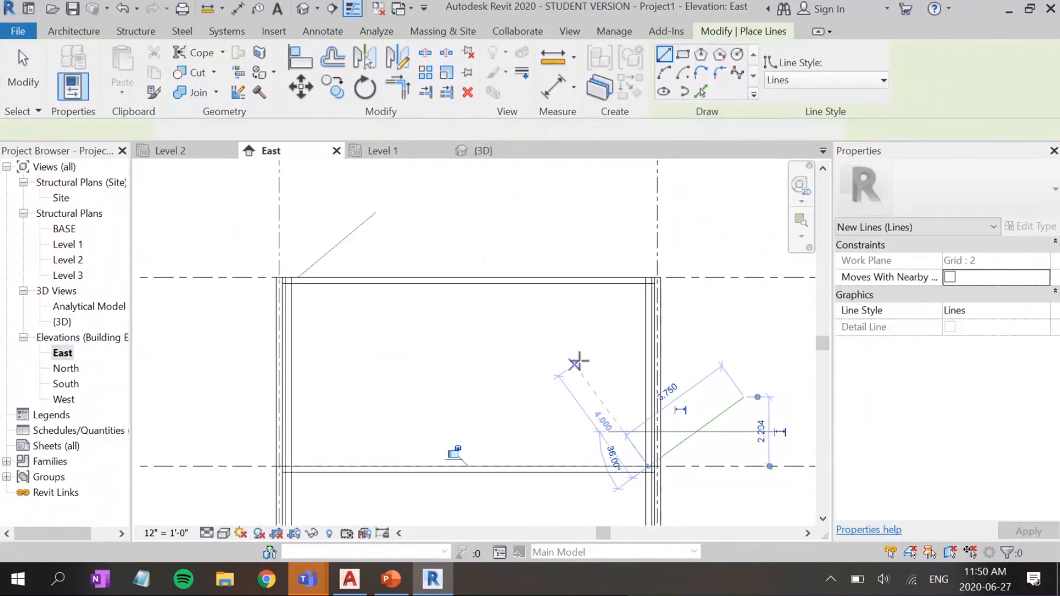
Step: Place a diagonal SINGLE timber beam on the Grid : 2 plane, from the column corner under the Level 3 beam to the opposite column at Level 2
key("b")
key("m")
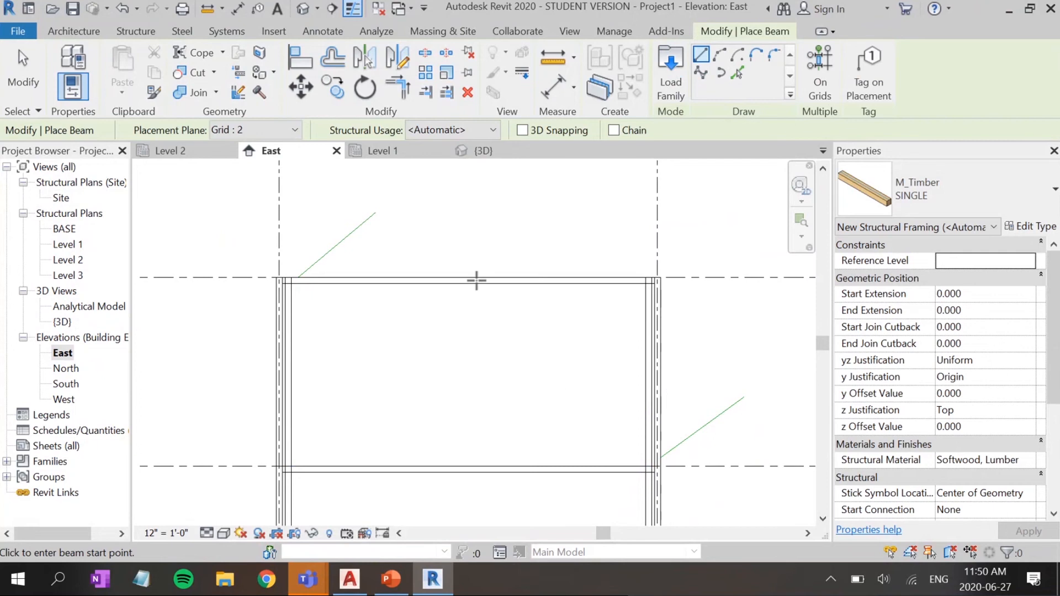
left_click(132, 31)
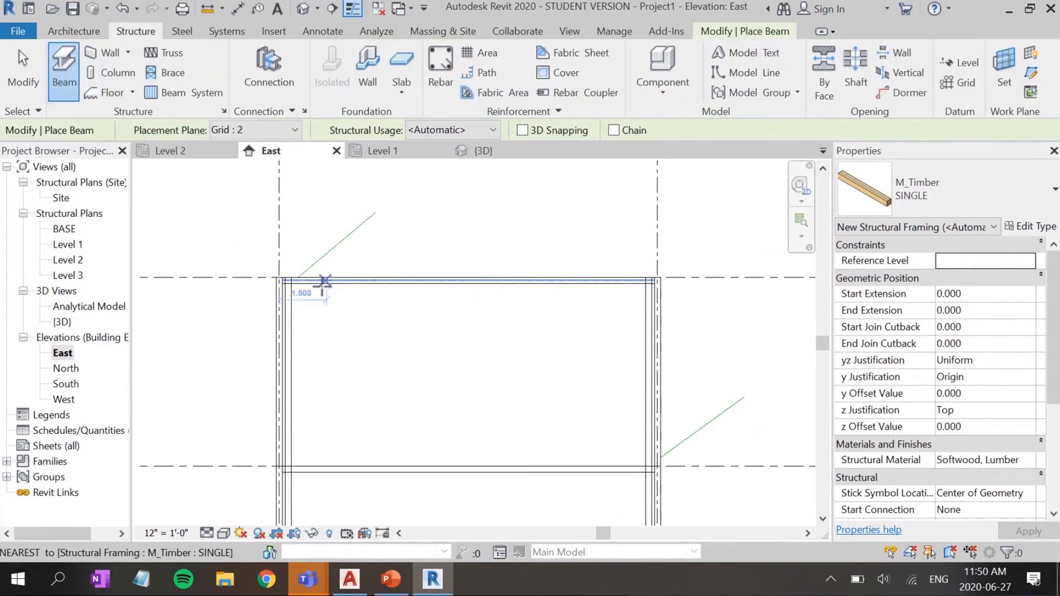
scroll(293, 288, "up", 2)
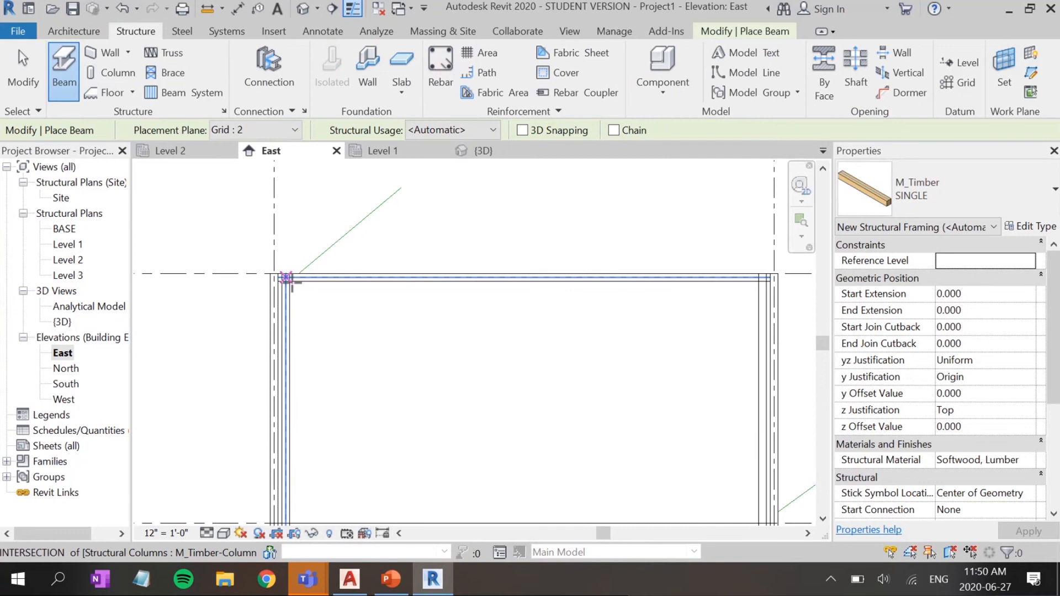
scroll(293, 284, "up", 2)
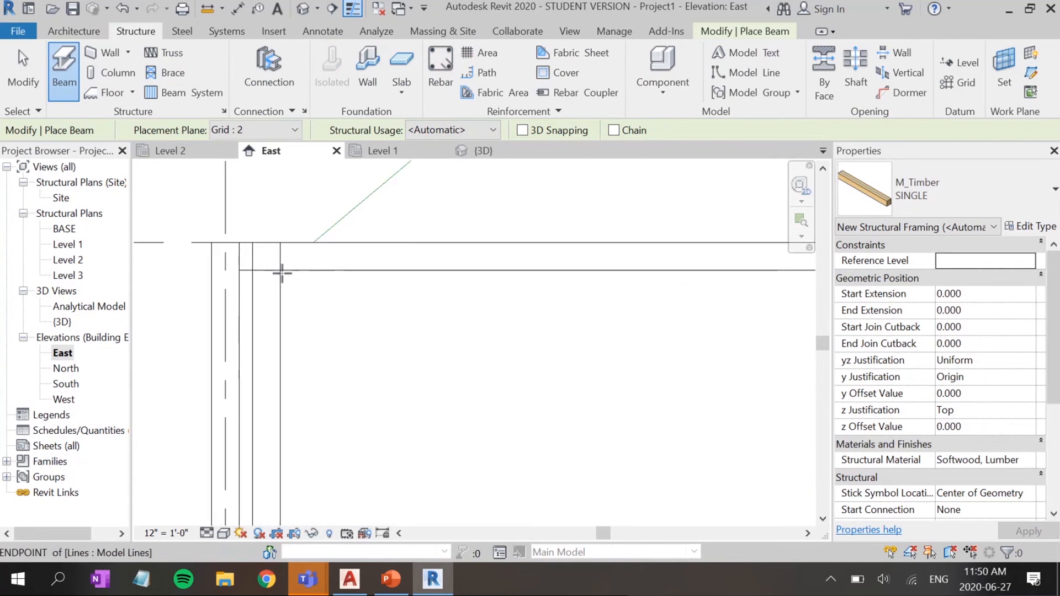
left_click(279, 271)
middle_click_drag(591, 385, 284, 277)
scroll(378, 343, "down", 4)
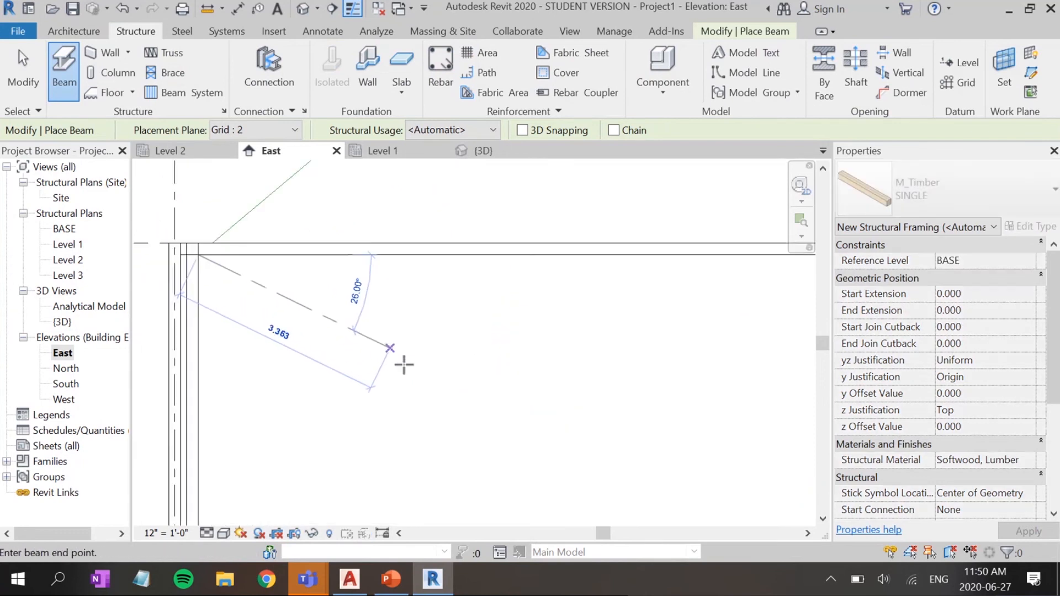
middle_click_drag(519, 405, 357, 274)
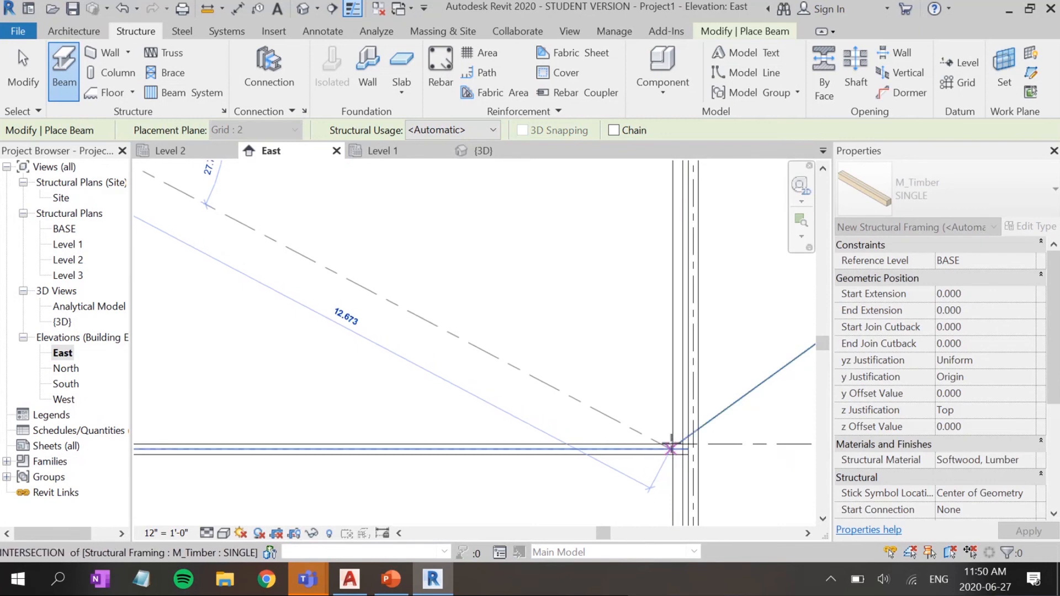
scroll(668, 447, "up", 3)
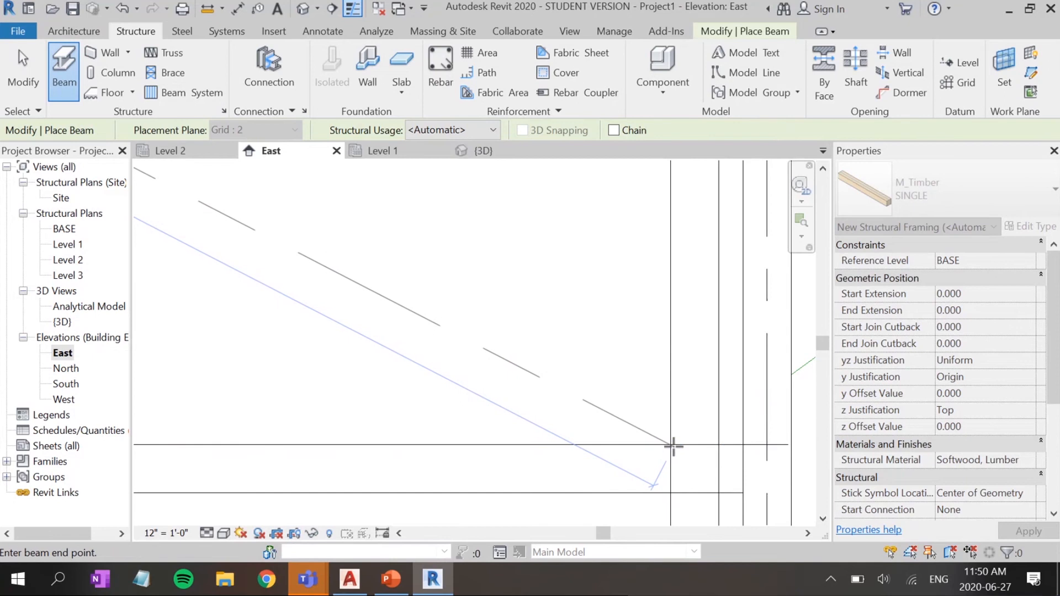
scroll(672, 446, "down", 1)
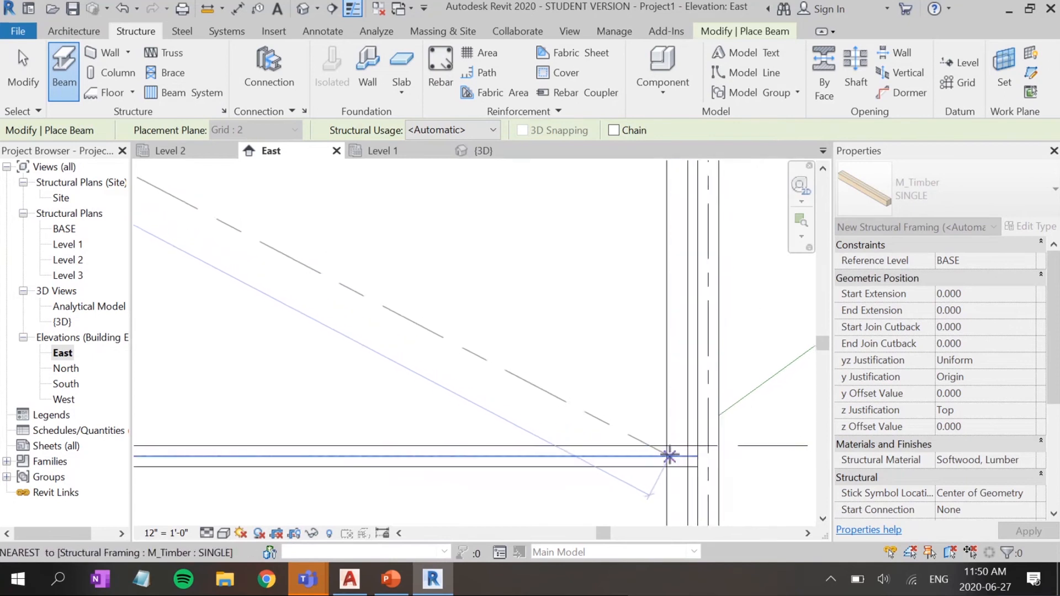
scroll(667, 456, "up", 1)
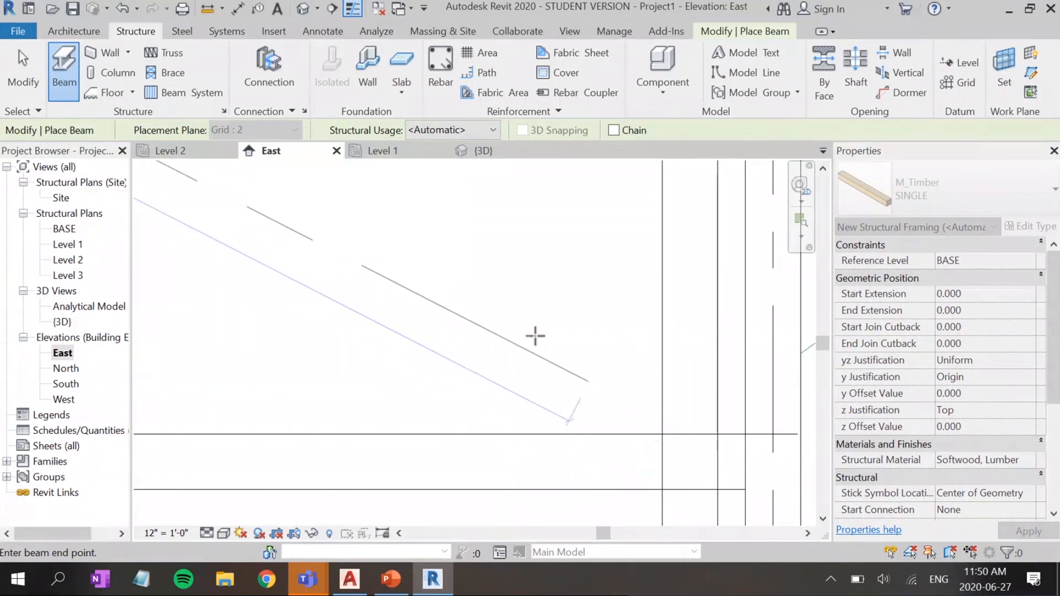
scroll(668, 428, "down", 1)
left_click(709, 440)
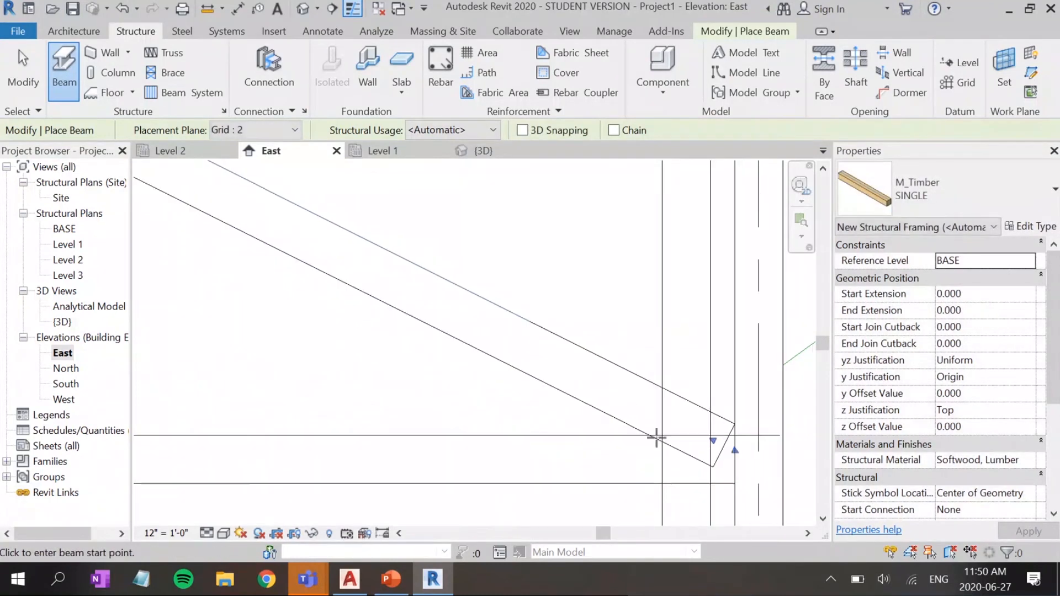
scroll(735, 372, "down", 1)
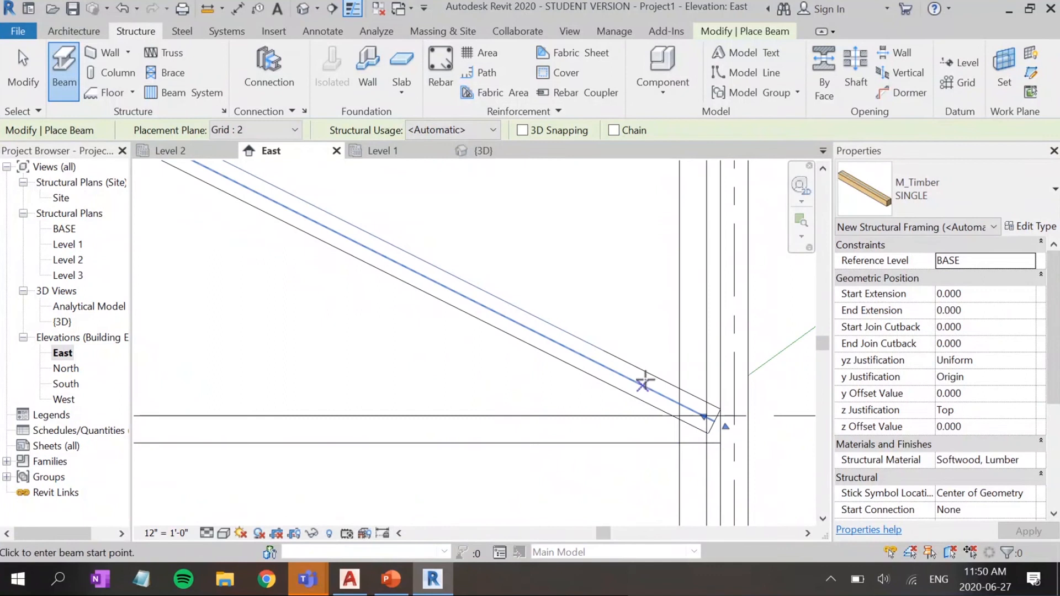
key("Escape")
key("Escape")
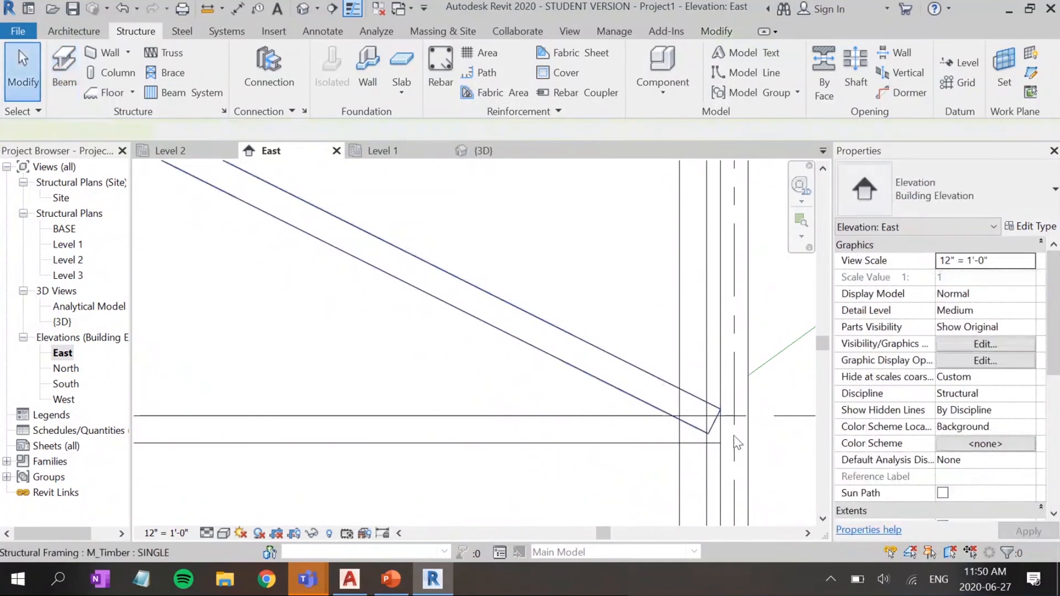
Step: Try to reposition the diagonal timber beam's lower end along the top edge of the Level 2 beam near the column
left_click(719, 408)
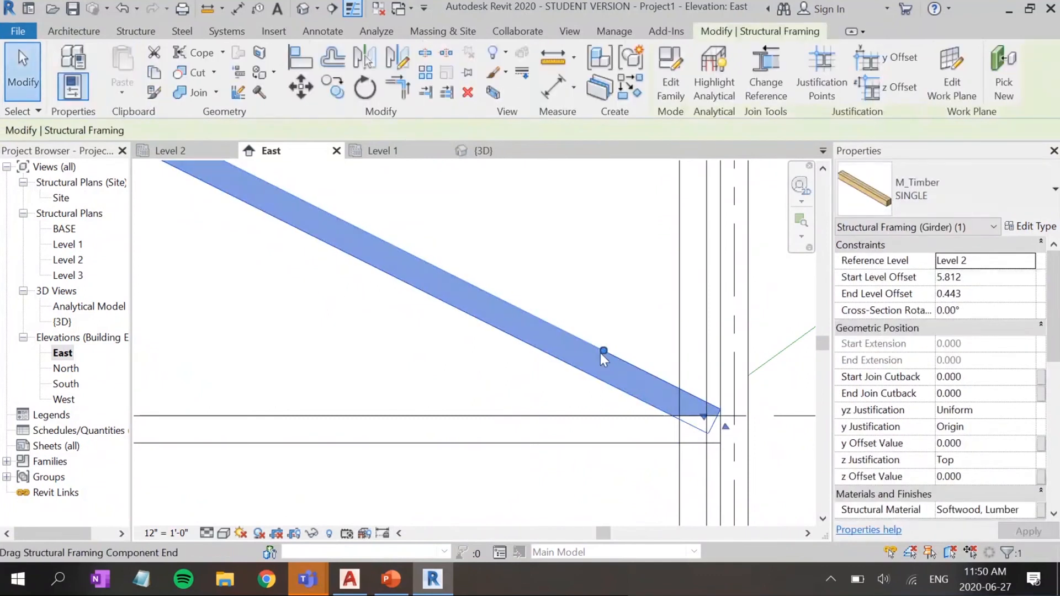
left_click_drag(603, 352, 692, 415)
left_click(793, 433)
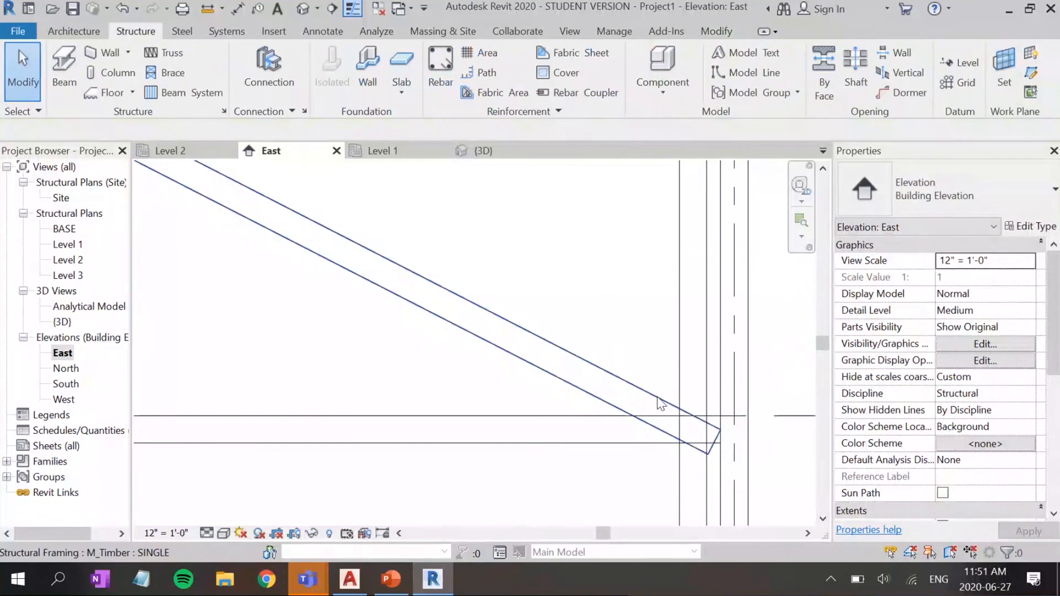
left_click(684, 433)
left_click_drag(693, 416, 547, 390)
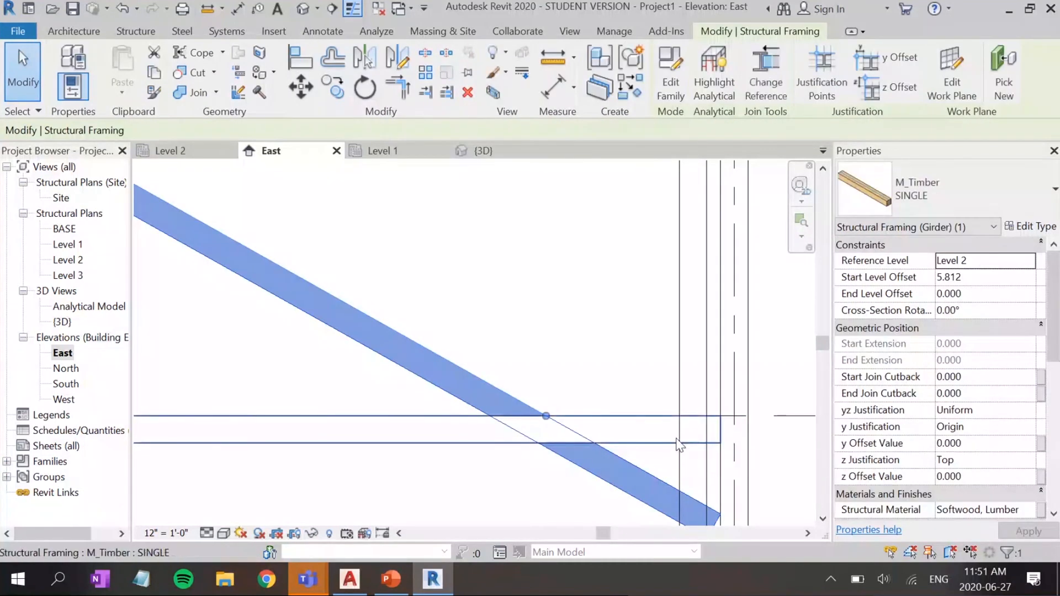
Step: Draw a model line about 1 in long at 45° on Grid : 2, outward from the intersection of the column face and the Level 2 beam's top
key("l")
key("i")
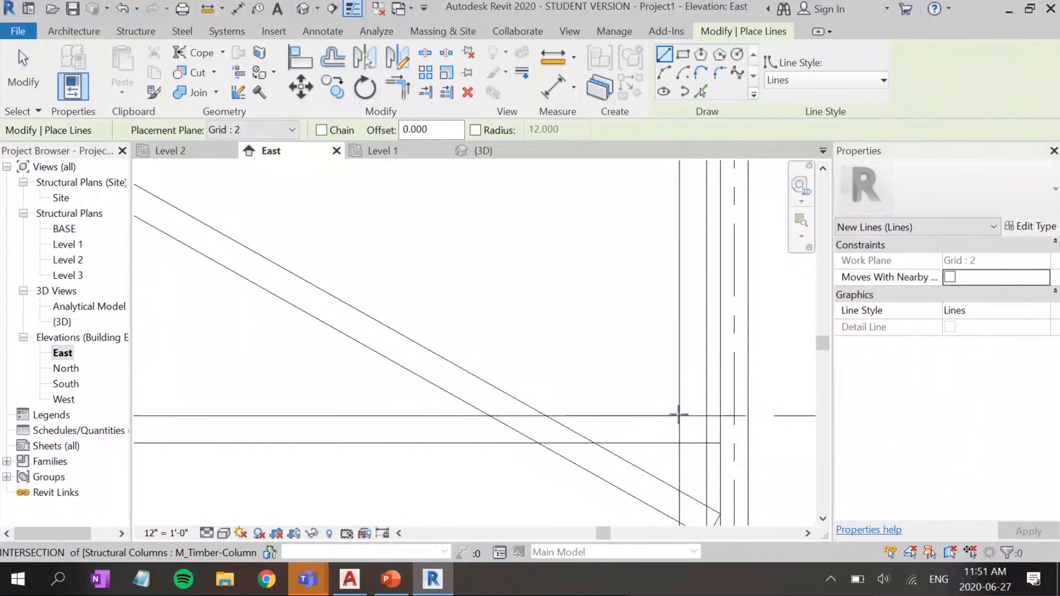
left_click(679, 415)
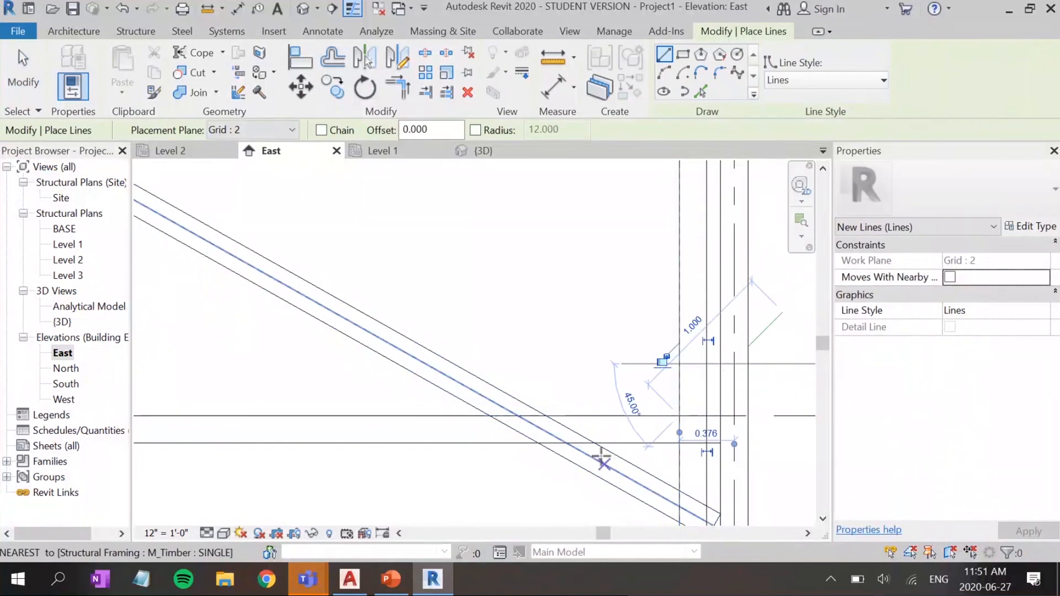
key("Escape")
key("Escape")
Step: Snap the diagonal beam's lower end to the intersection of the column face and the Level 2 beam's top, and clear the guide lines
left_click(547, 416)
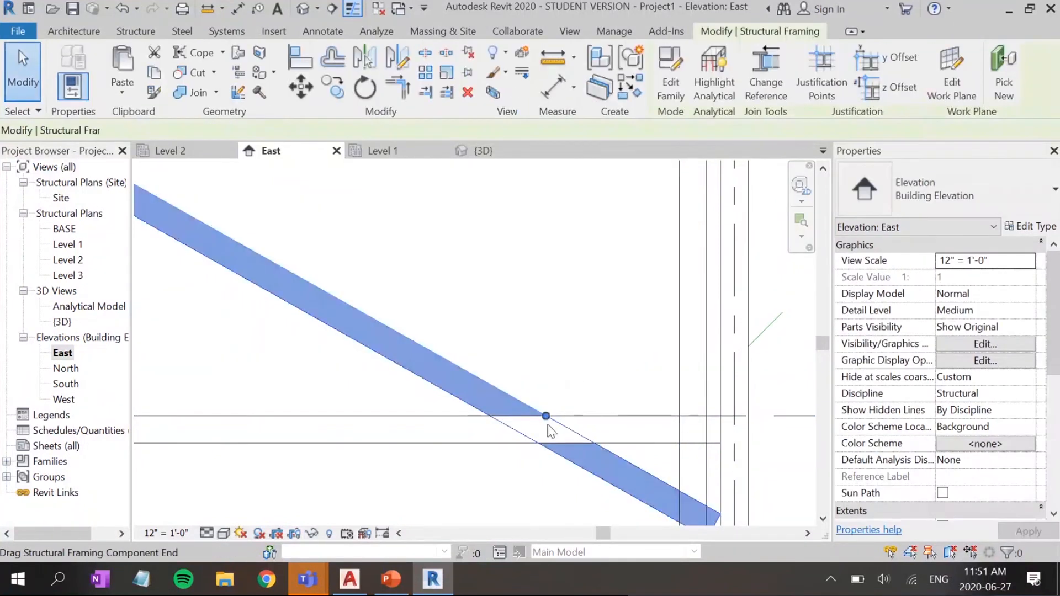
left_click_drag(546, 419, 679, 416)
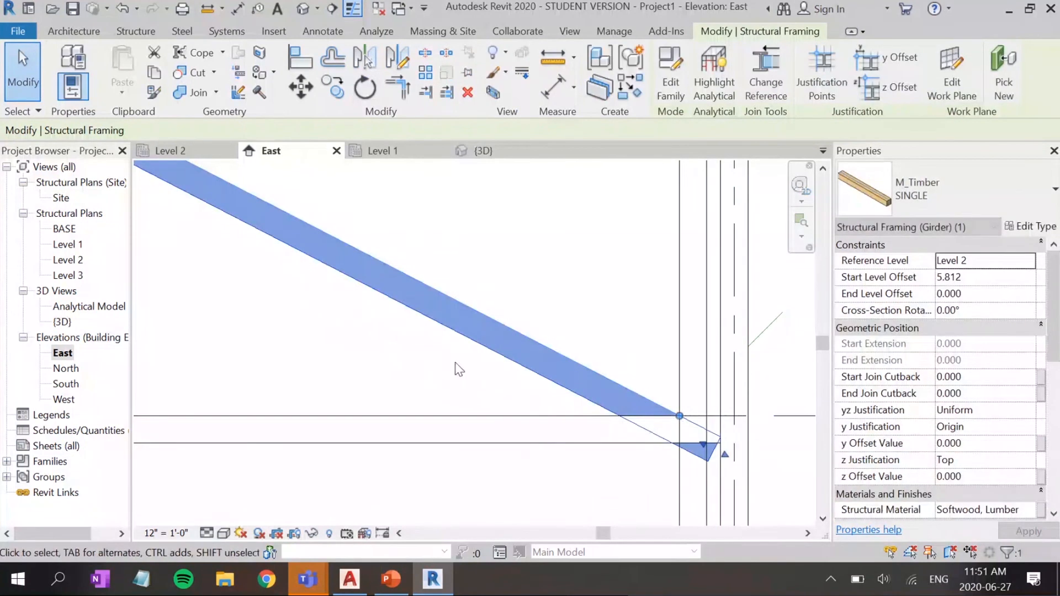
scroll(527, 276, "down", 3)
middle_click_drag(524, 273, 694, 479)
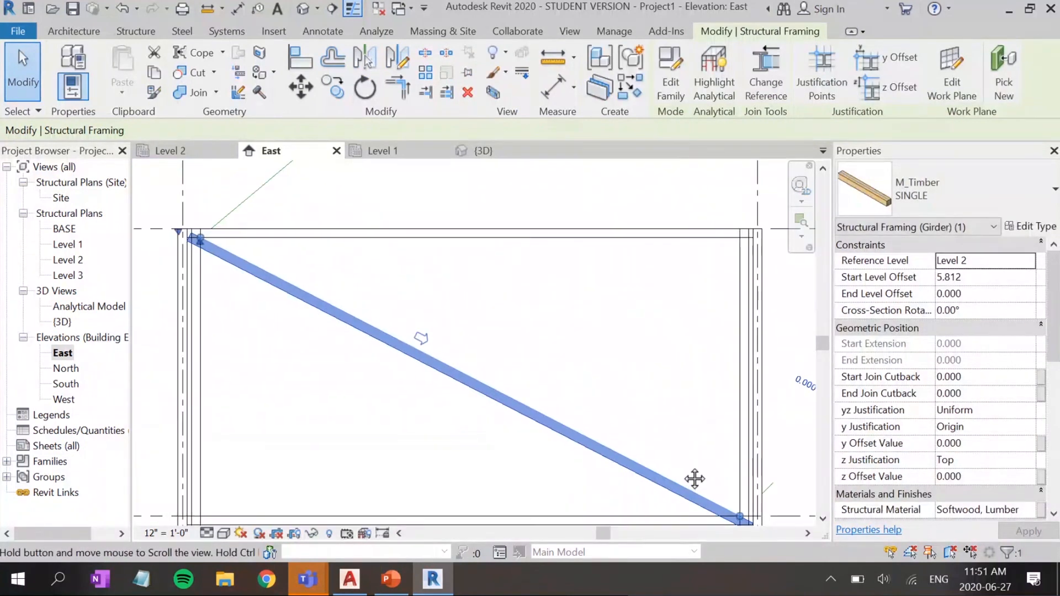
scroll(380, 266, "down", 1)
key("Escape")
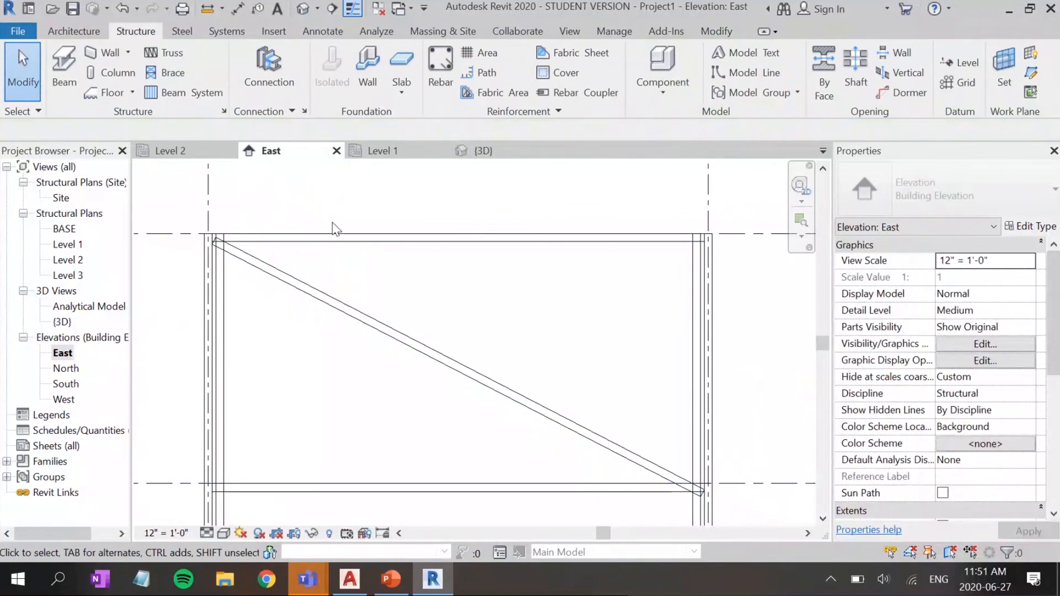
Step: Mirror a copy of the diagonal beam about a vertical axis through the midpoint of the Level 3 beam to form an X brace
left_click(468, 377)
key("d")
key("m")
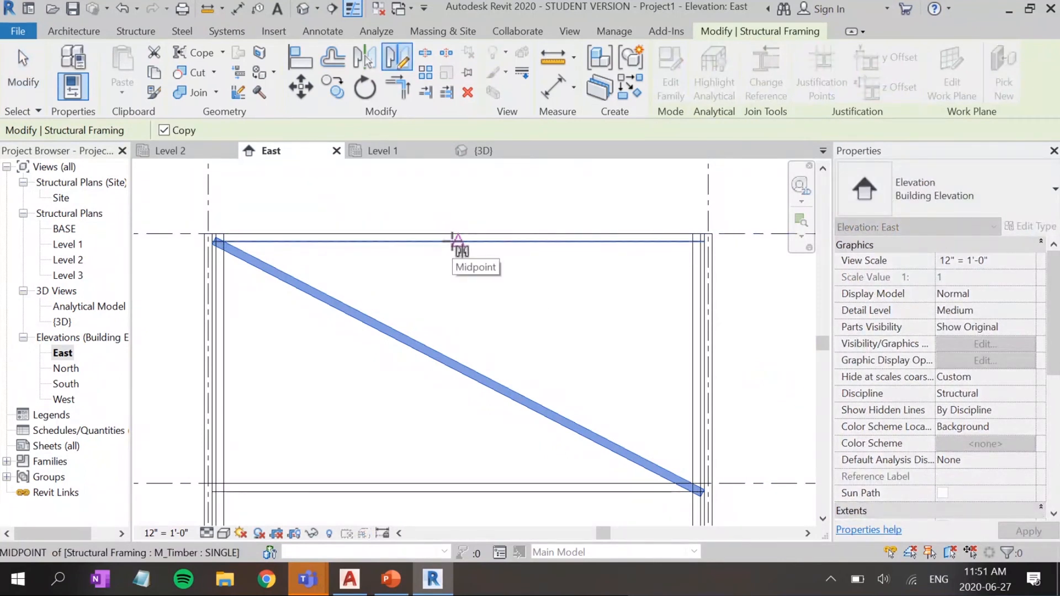
left_click(457, 241)
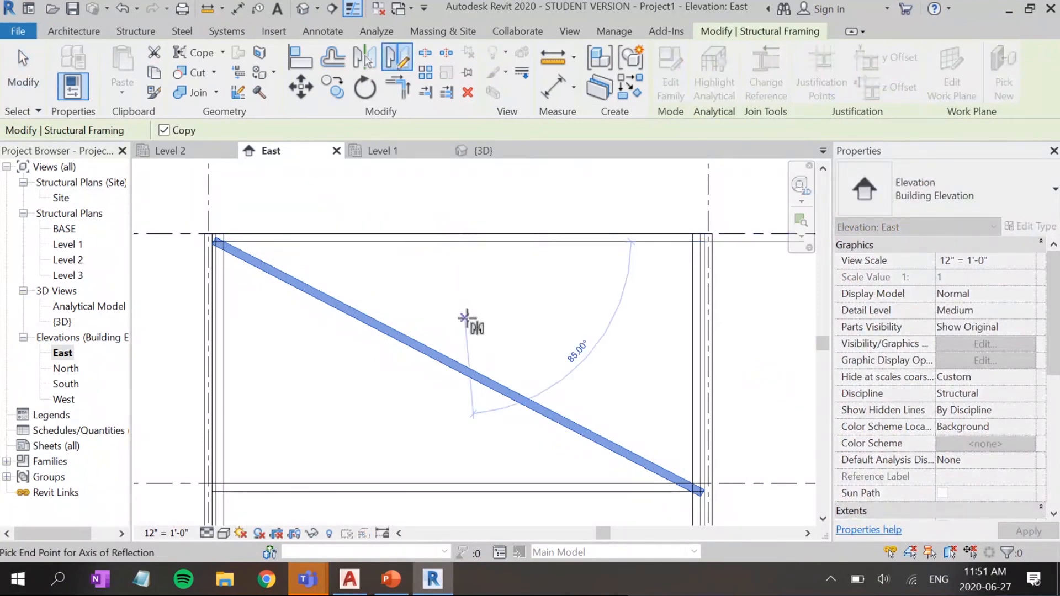
left_click(469, 458)
scroll(454, 439, "down", 2)
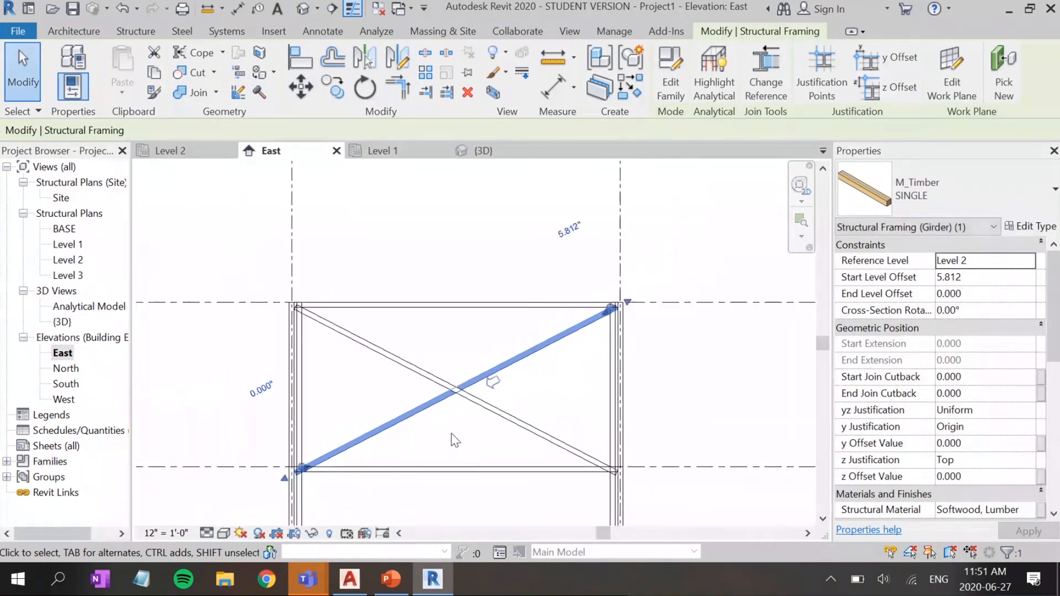
middle_click_drag(451, 433, 449, 329)
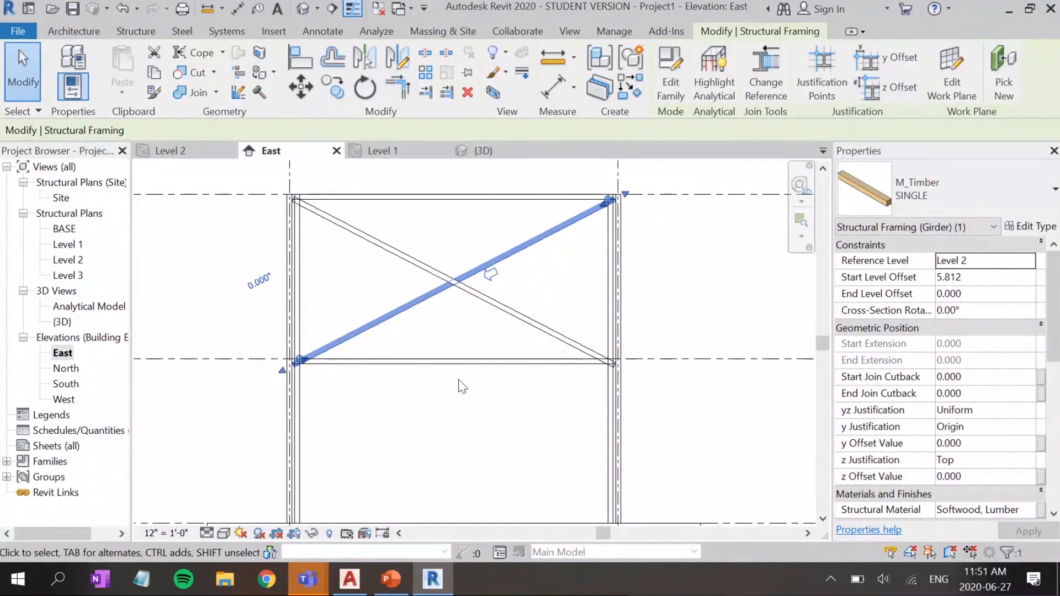
Step: Array both diagonal braces downward as 2 ungrouped items, with the spacing from the column corner under the Level 3 beam to the matching Level 2 corner
mouse_move(403, 229)
left_mouse_down()
mouse_move(483, 317)
mouse_move(400, 242)
left_mouse_up()
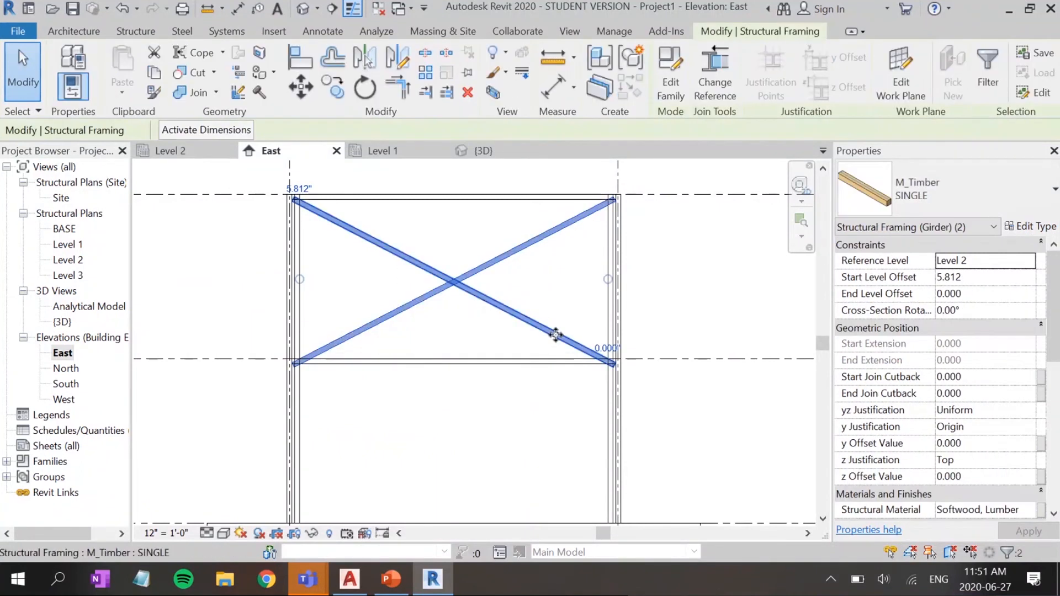
key("a")
key("r")
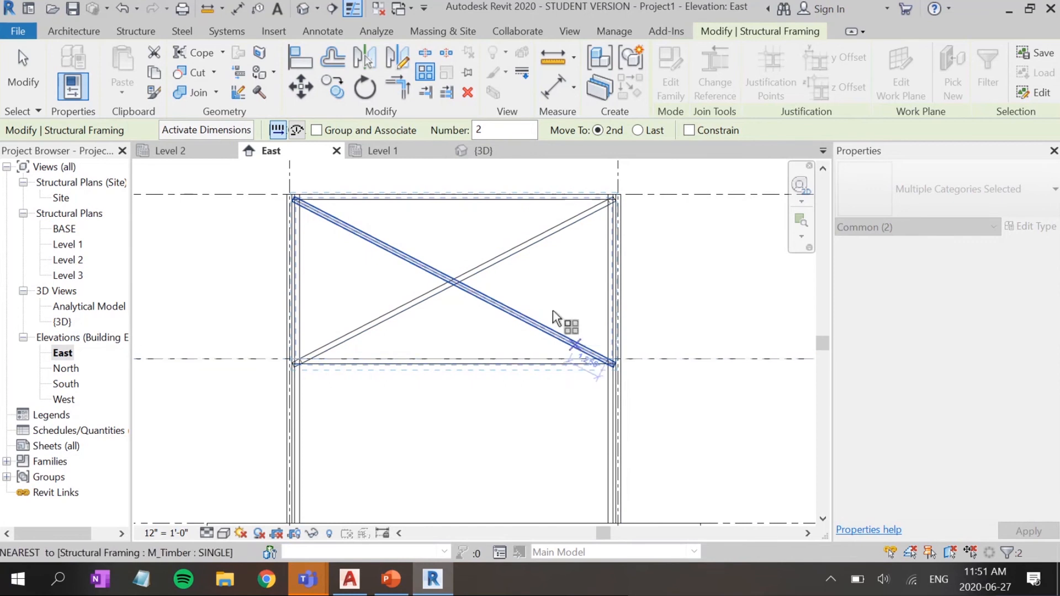
middle_click_drag(569, 342, 563, 386)
right_click(562, 385)
key("Escape")
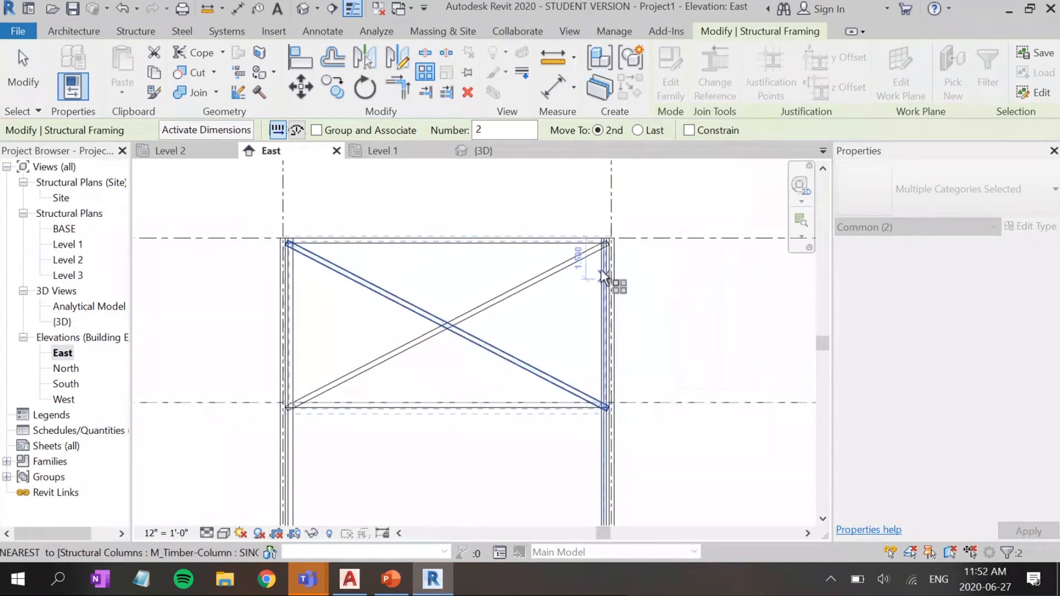
scroll(605, 249, "up", 2)
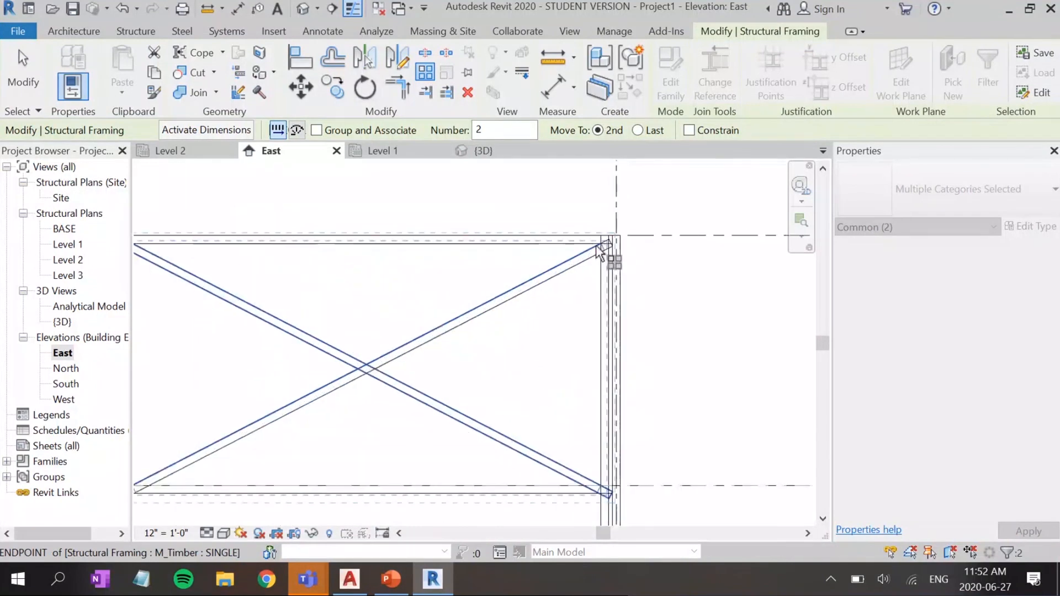
left_click(601, 243)
middle_click_drag(581, 489, 580, 418)
scroll(580, 433, "up", 5)
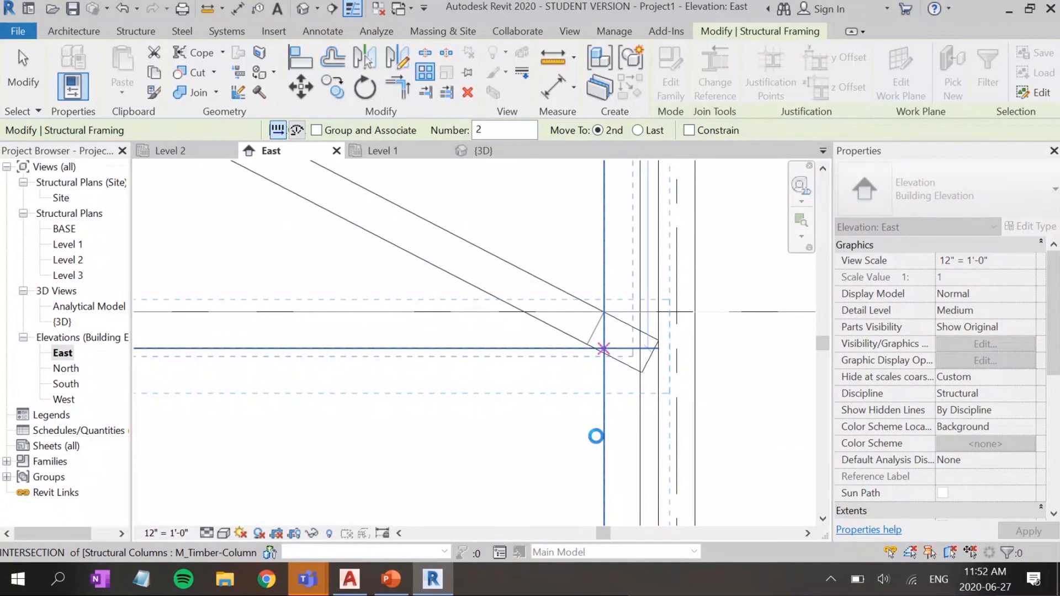
Step: Examine the copied diagonal braces on the East elevation and how their ends meet the columns
scroll(593, 434, "down", 6)
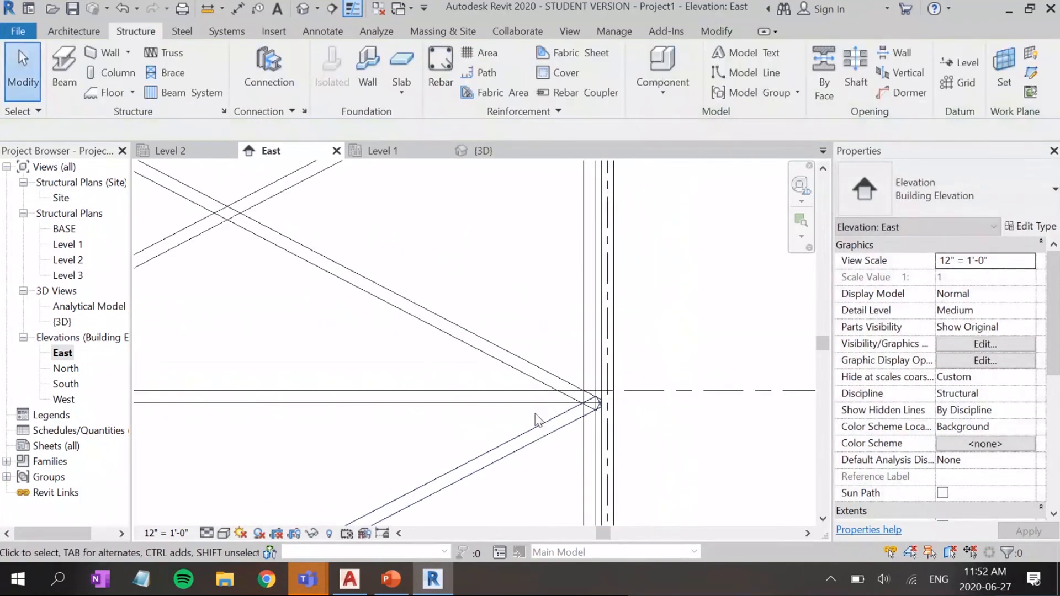
scroll(355, 418, "down", 3)
middle_click_drag(364, 419, 482, 354)
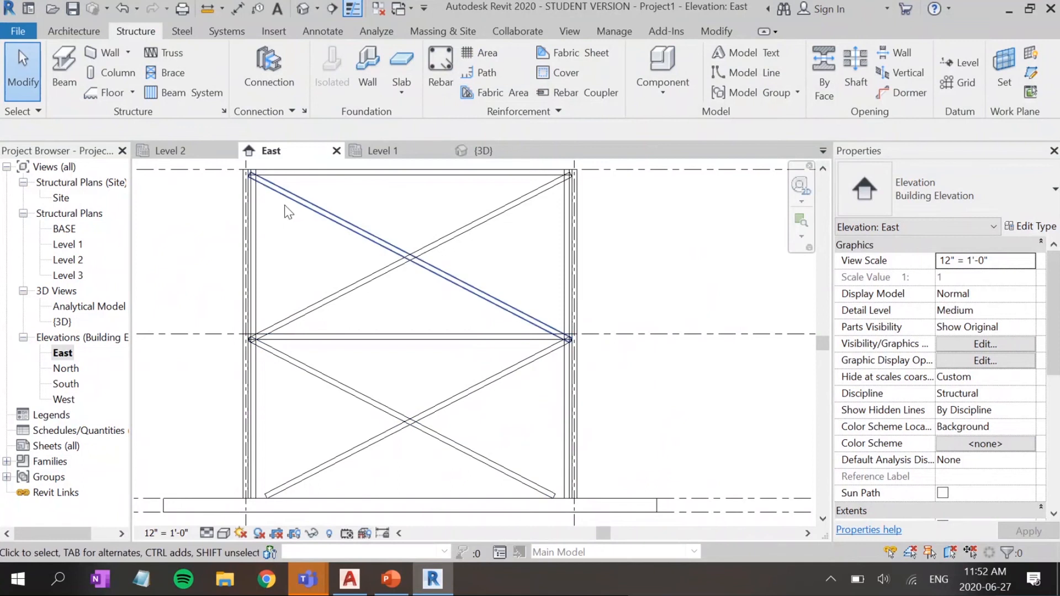
scroll(230, 195, "up", 1)
middle_click_drag(307, 242, 338, 298)
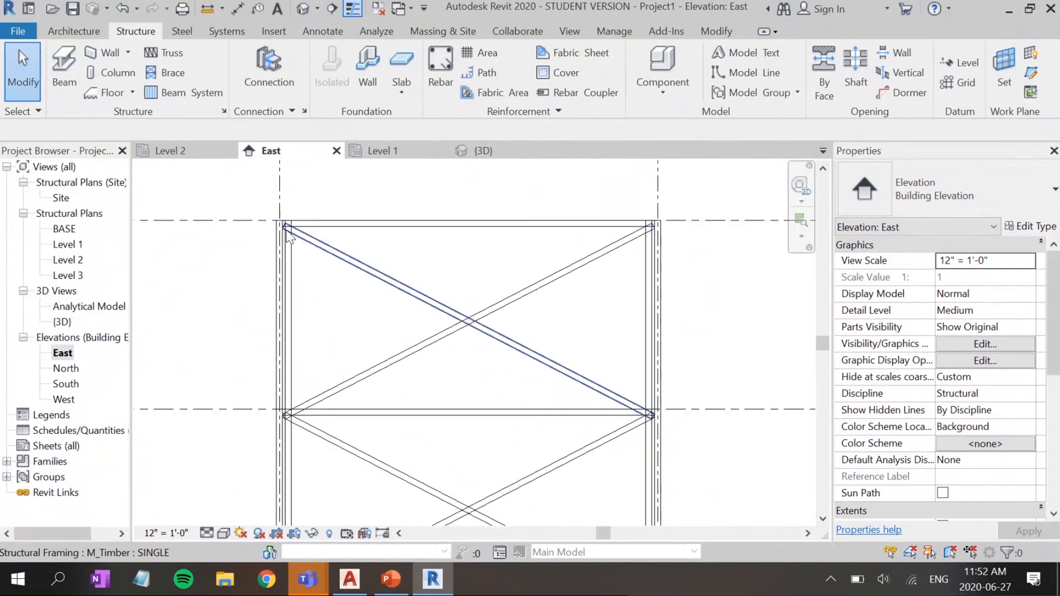
middle_click_drag(507, 445, 521, 355)
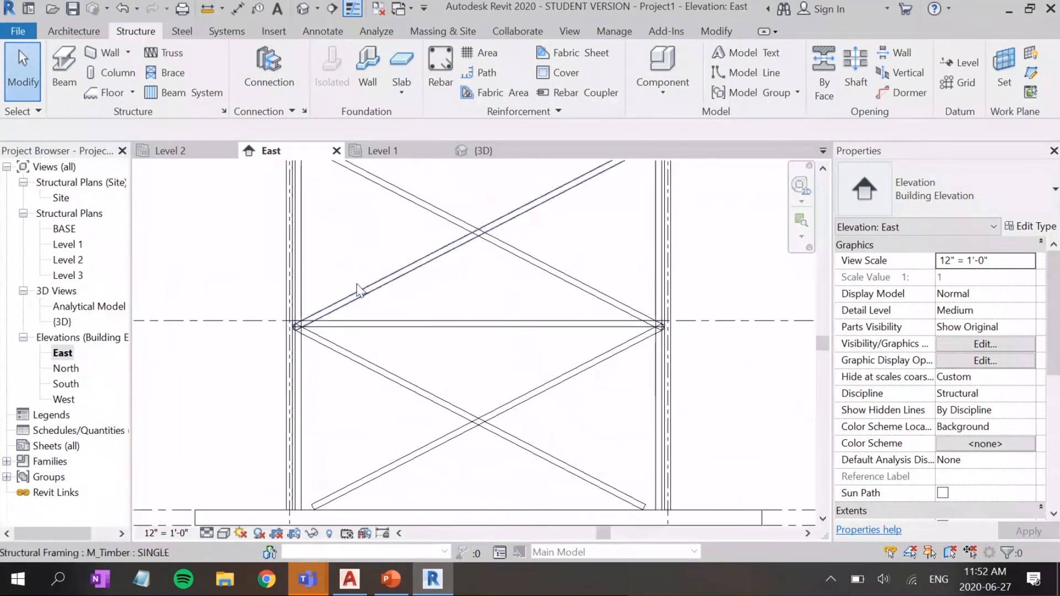
middle_click_drag(354, 288, 435, 328)
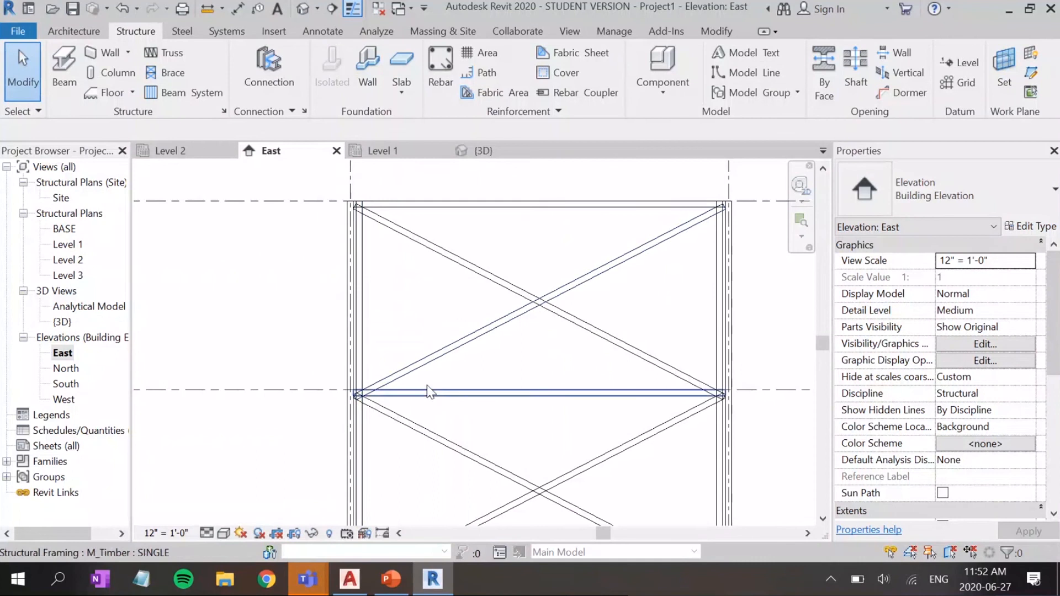
left_click(80, 25)
left_click(135, 30)
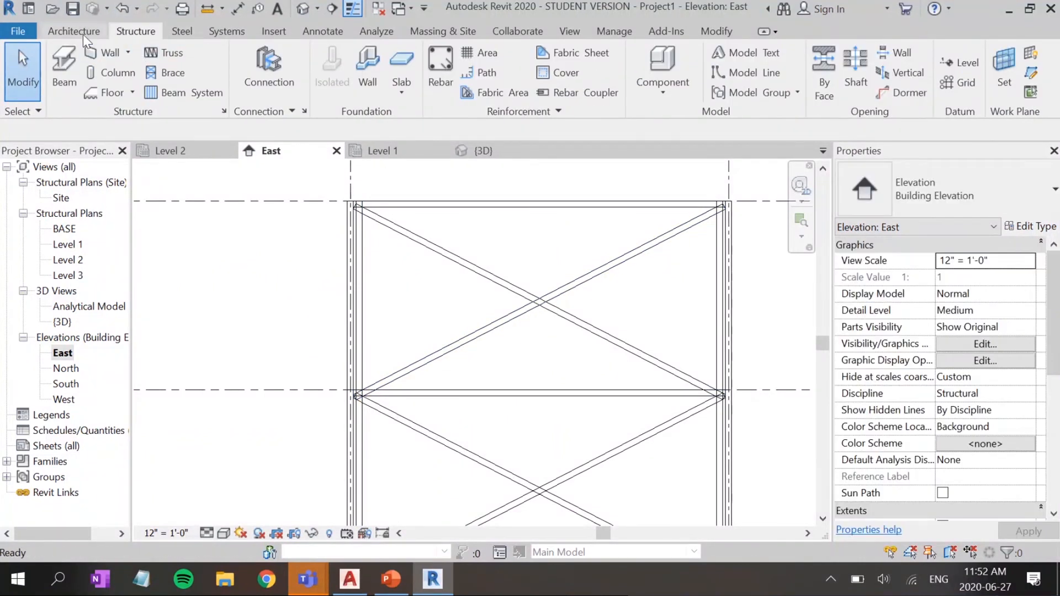
left_click(507, 291)
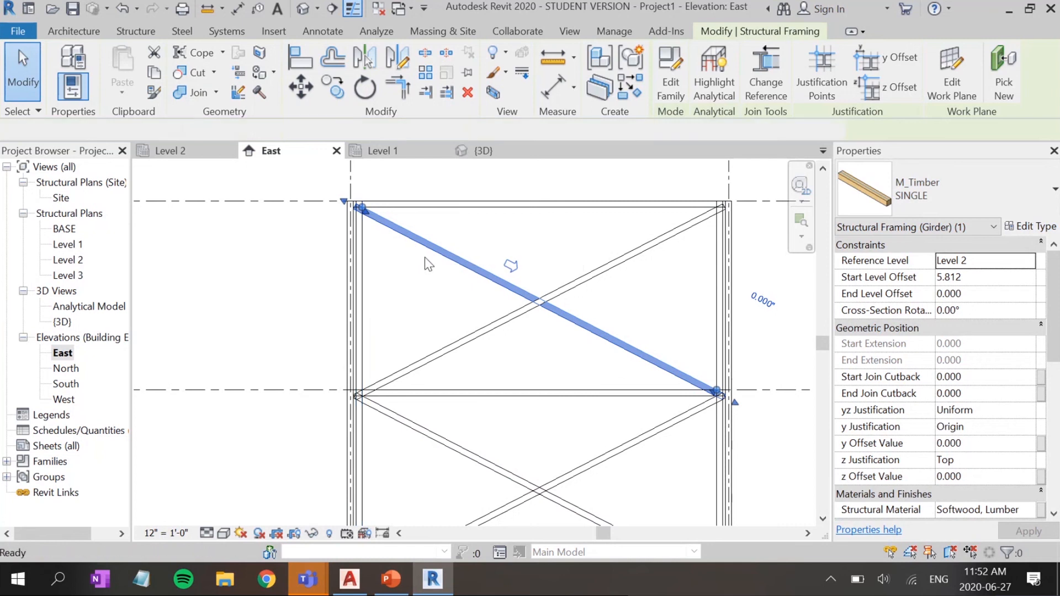
key("Escape")
Step: Draw a vertical reference plane along the left column's inner face, from the top beam down past the base
key("r")
key("p")
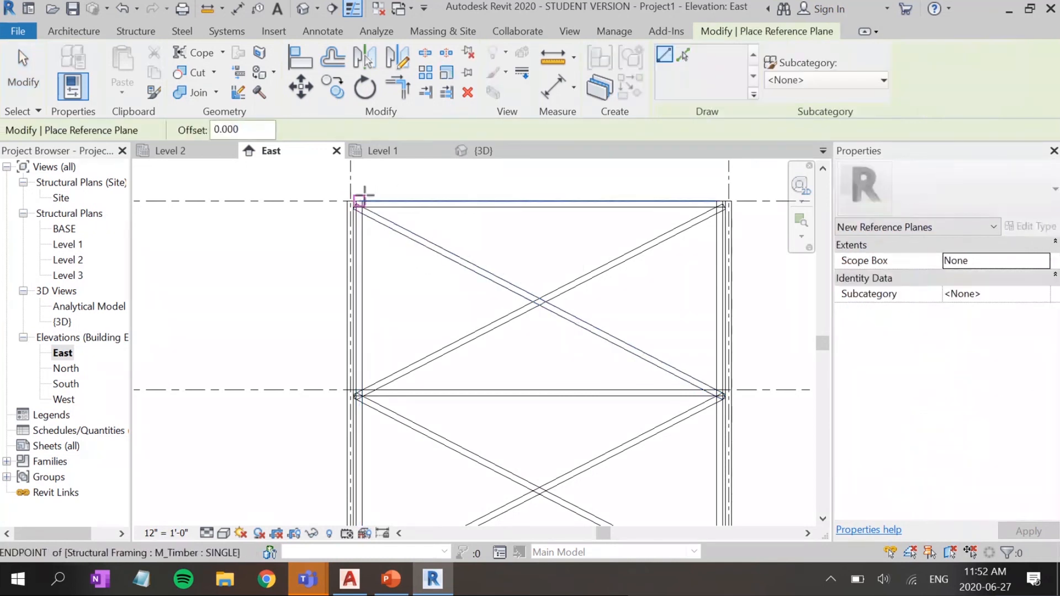
scroll(359, 200, "up", 5)
left_click(360, 200)
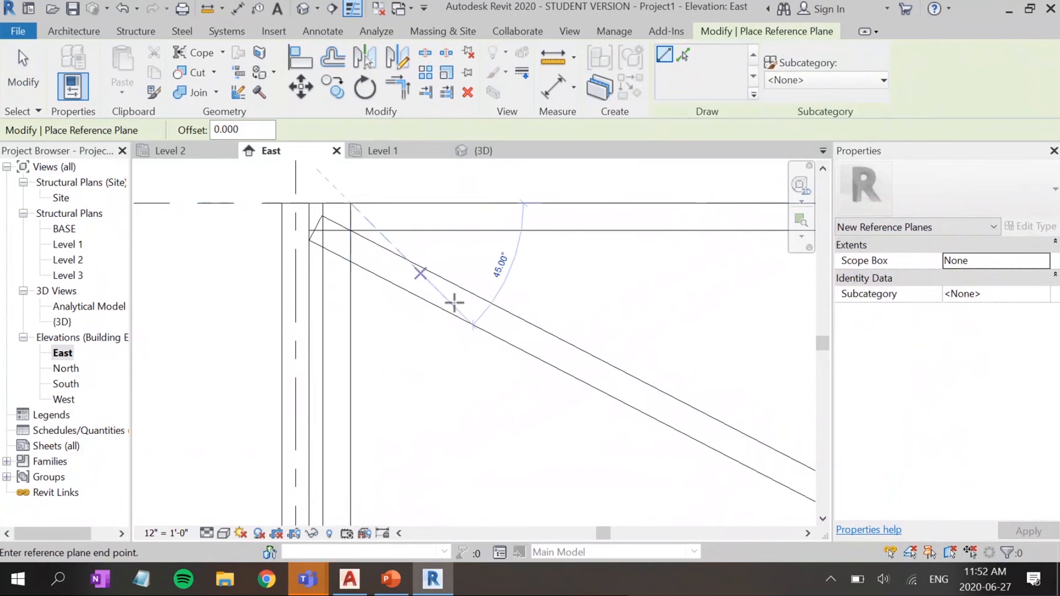
scroll(455, 302, "down", 5)
middle_click_drag(442, 426, 459, 240)
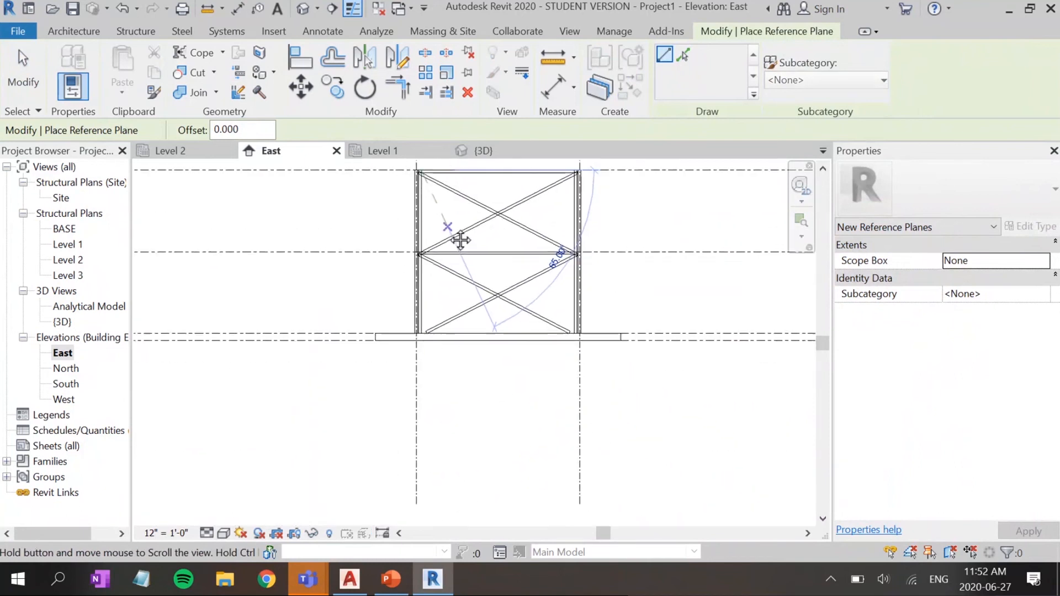
left_click(417, 362)
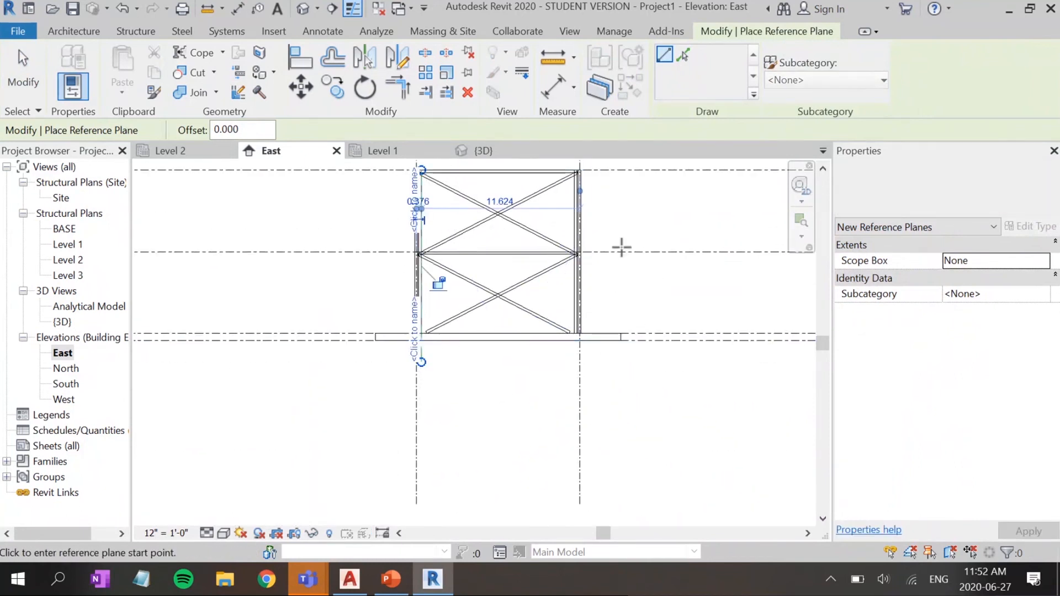
Step: Draw a matching vertical reference plane along the right column's inner face, from the top beam to below the base
scroll(587, 213, "up", 5)
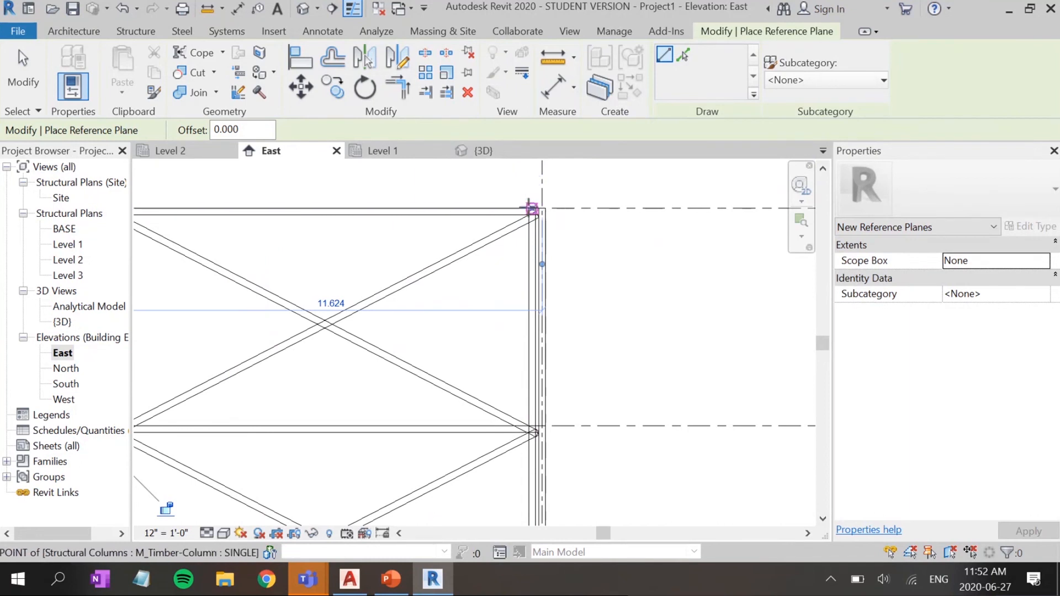
scroll(527, 213, "up", 2)
scroll(527, 213, "up", 1)
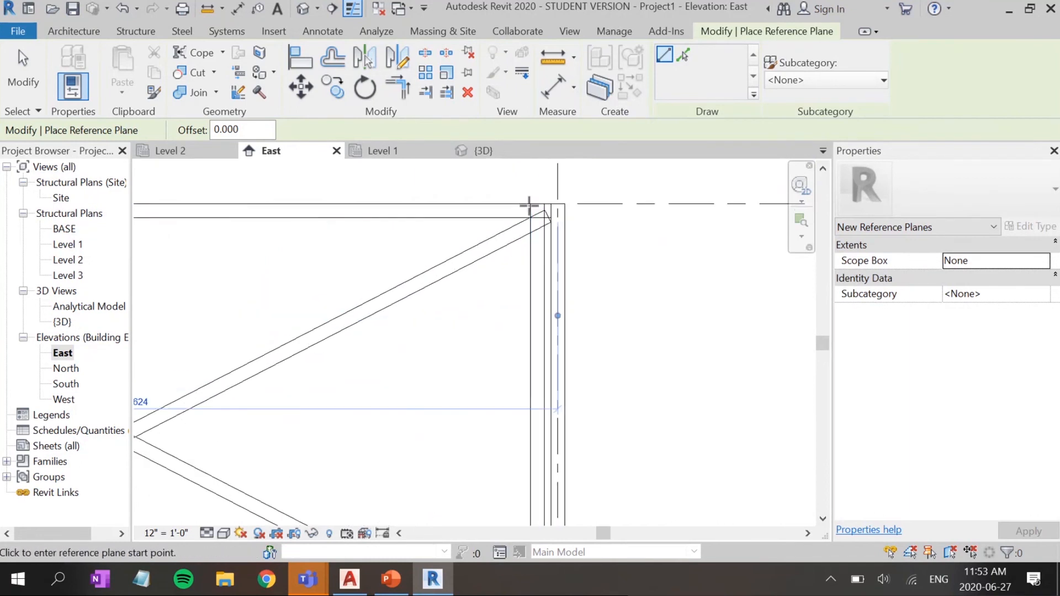
left_click(531, 213)
middle_click_drag(546, 393, 513, 185)
scroll(494, 356, "down", 2)
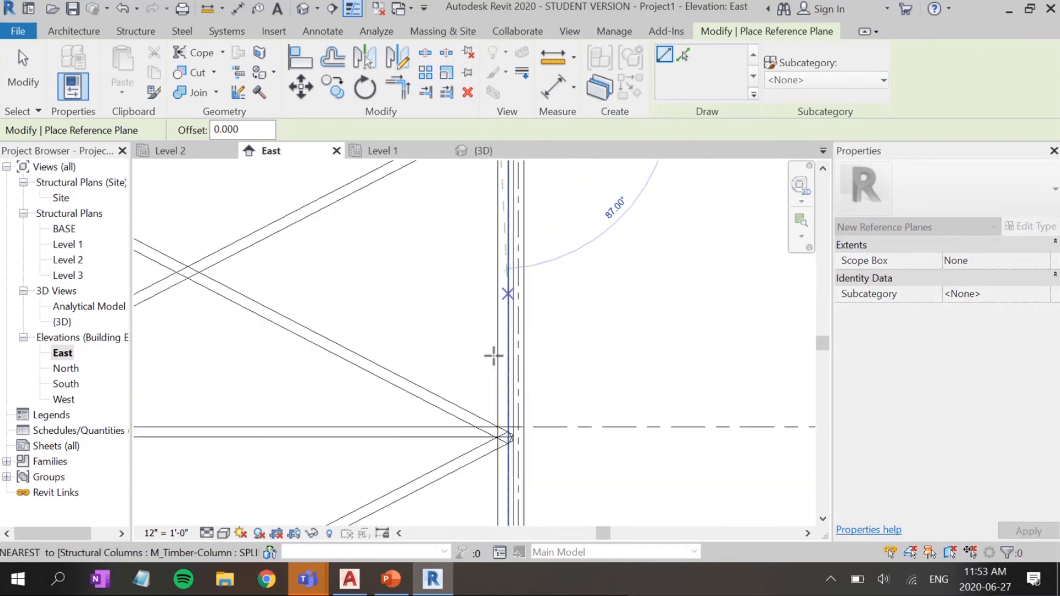
scroll(511, 400, "down", 3)
middle_click_drag(516, 384, 511, 188)
scroll(497, 359, "up", 1)
left_click(492, 439)
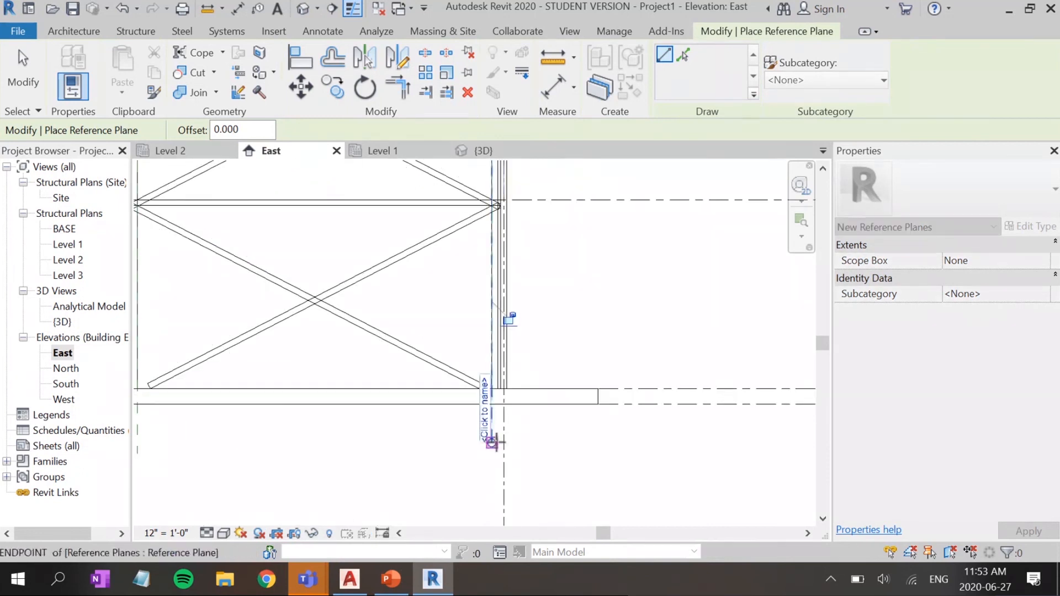
Step: Cut the upper ends of the top bay's two diagonal braces with the left and right reference planes
scroll(379, 333, "down", 1)
middle_click_drag(380, 333, 493, 439)
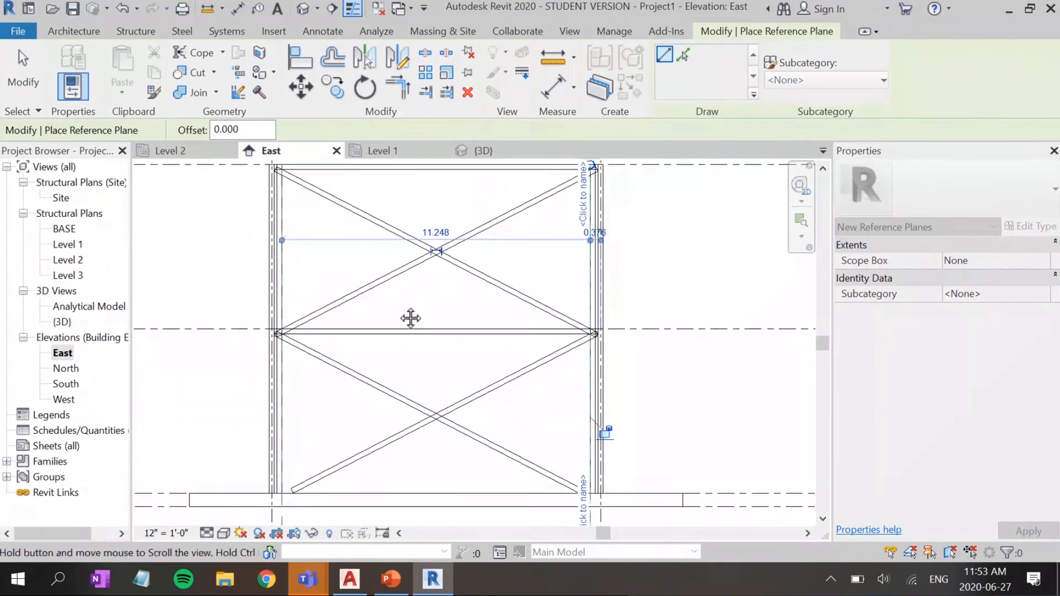
middle_click_drag(409, 315, 438, 402)
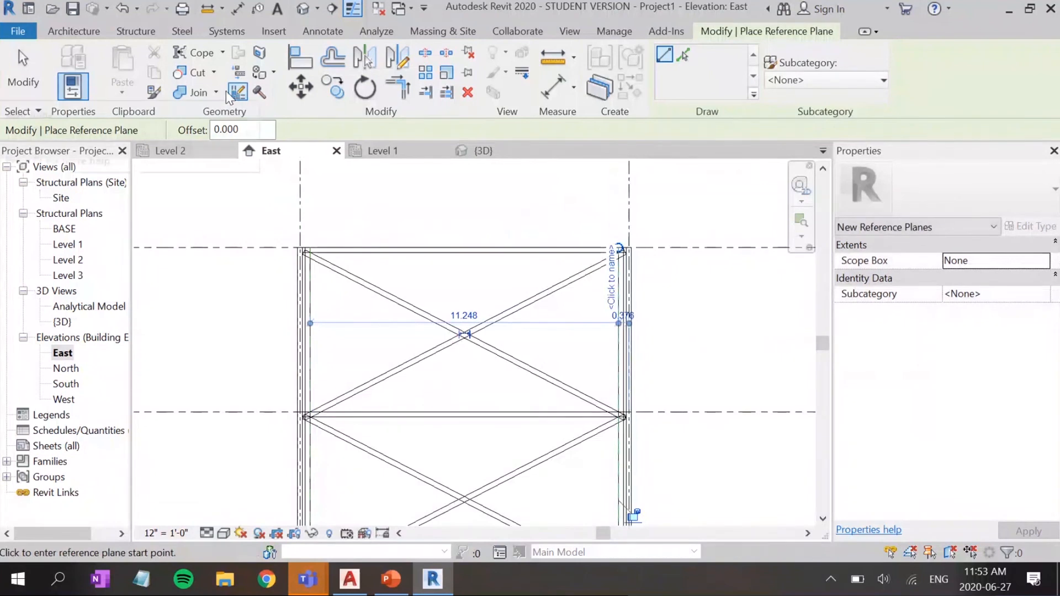
left_click(195, 74)
left_click(349, 275)
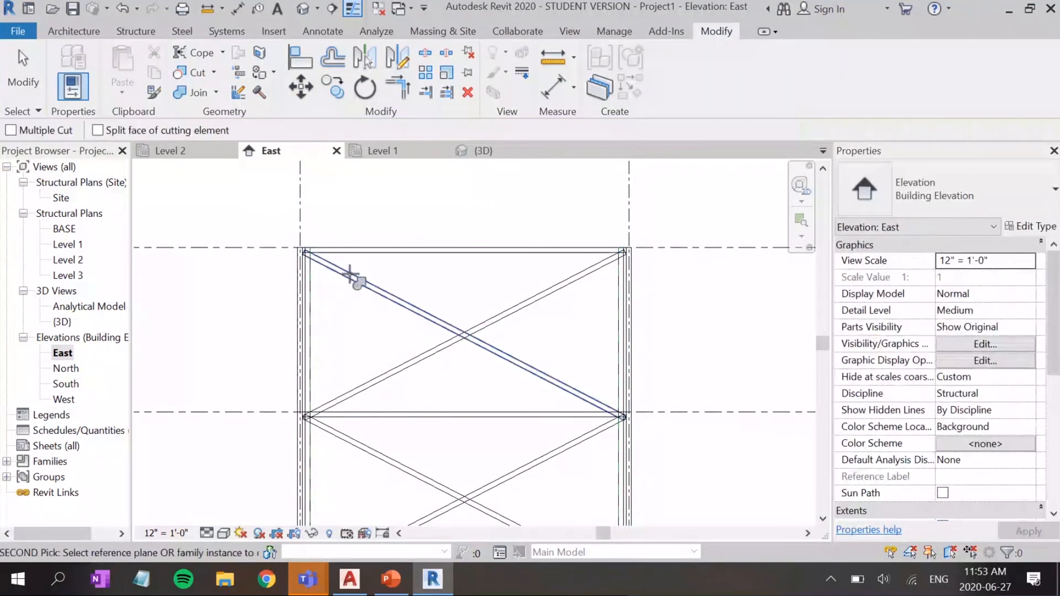
left_click(315, 269)
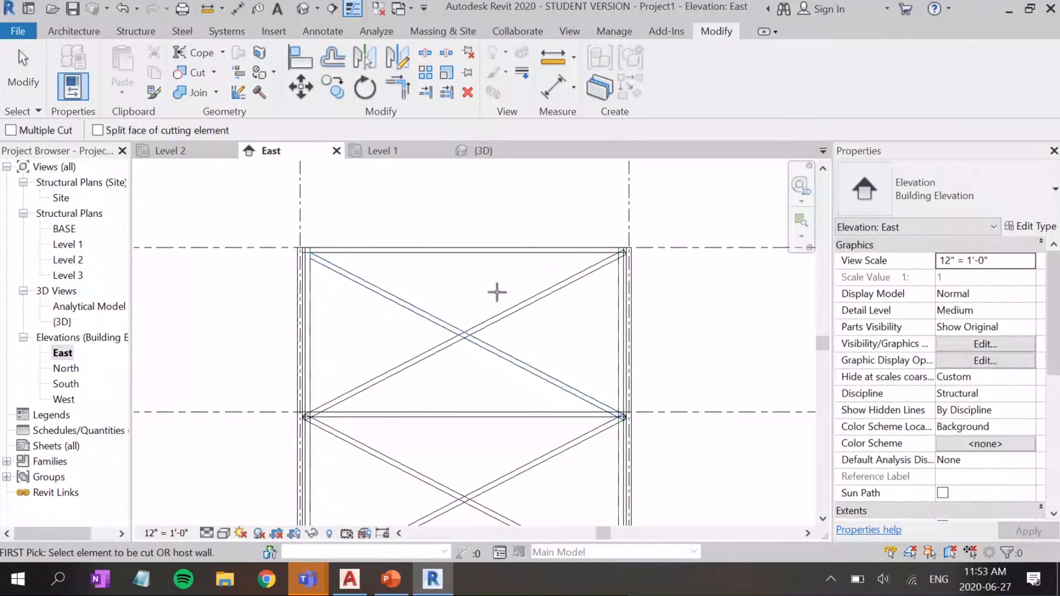
left_click(621, 267)
Step: Cut the lower ends of the top bay's two diagonal braces with the reference planes at the columns
left_click(561, 386)
left_click(662, 413)
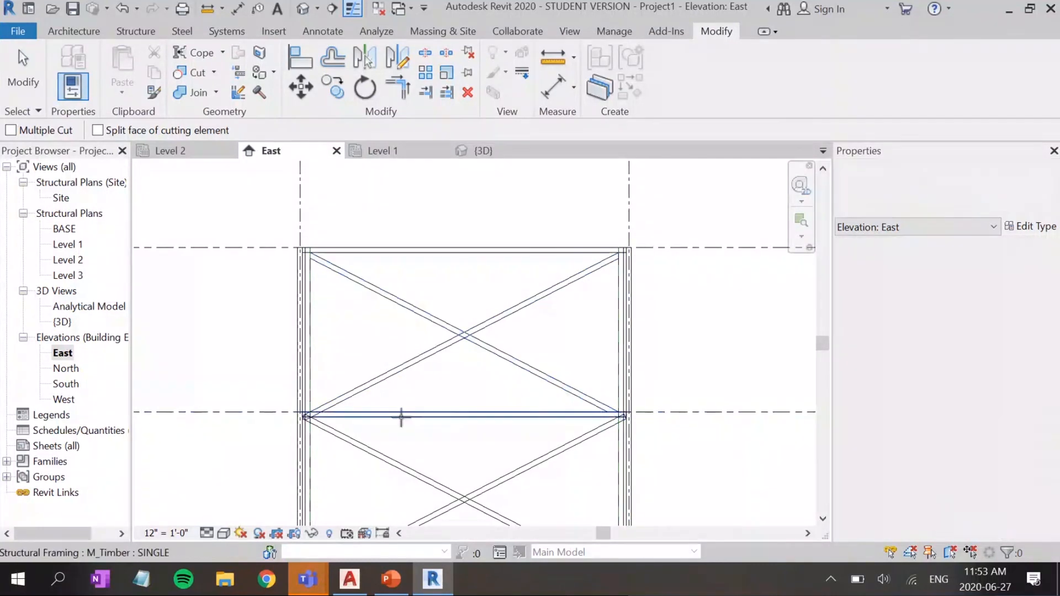
left_click(363, 383)
left_click(282, 413)
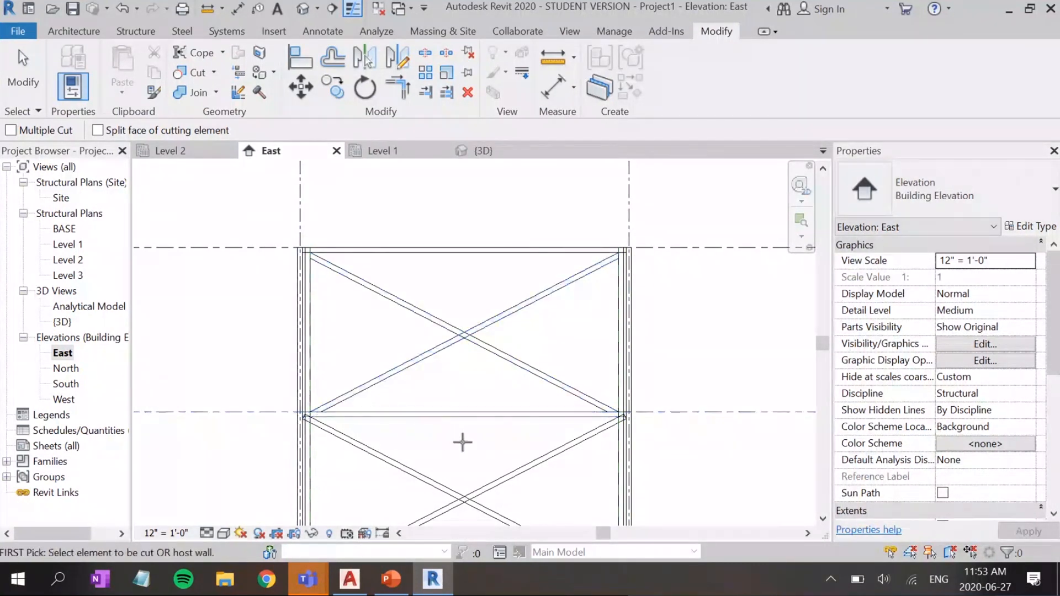
Step: Cut the upper end of the lower bay's rising brace with the right reference plane, then leave the Cut command
middle_click_drag(464, 440, 452, 339)
left_click(505, 359)
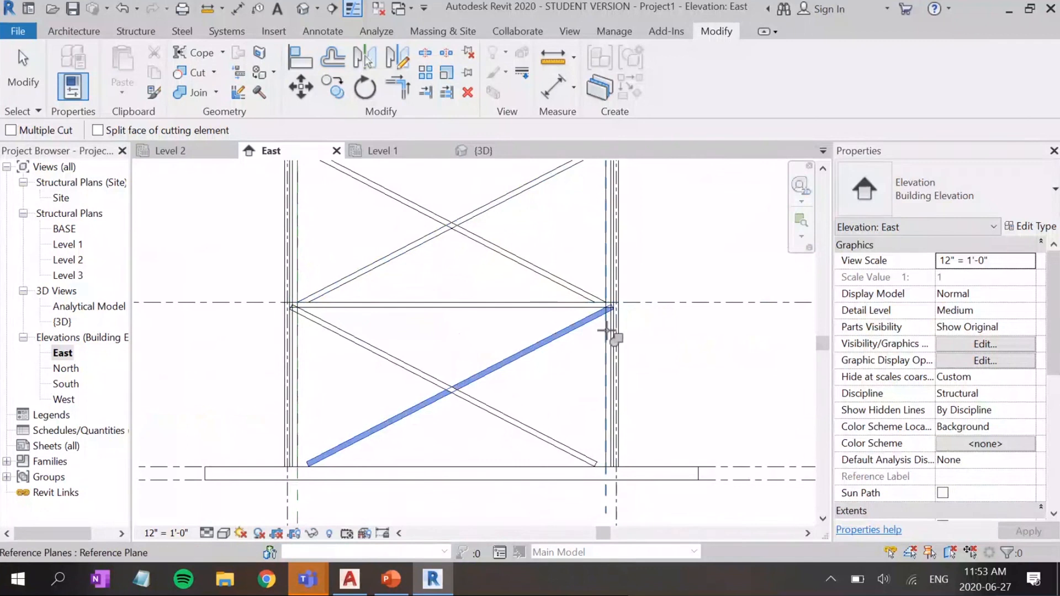
left_click(610, 333)
left_click(543, 442)
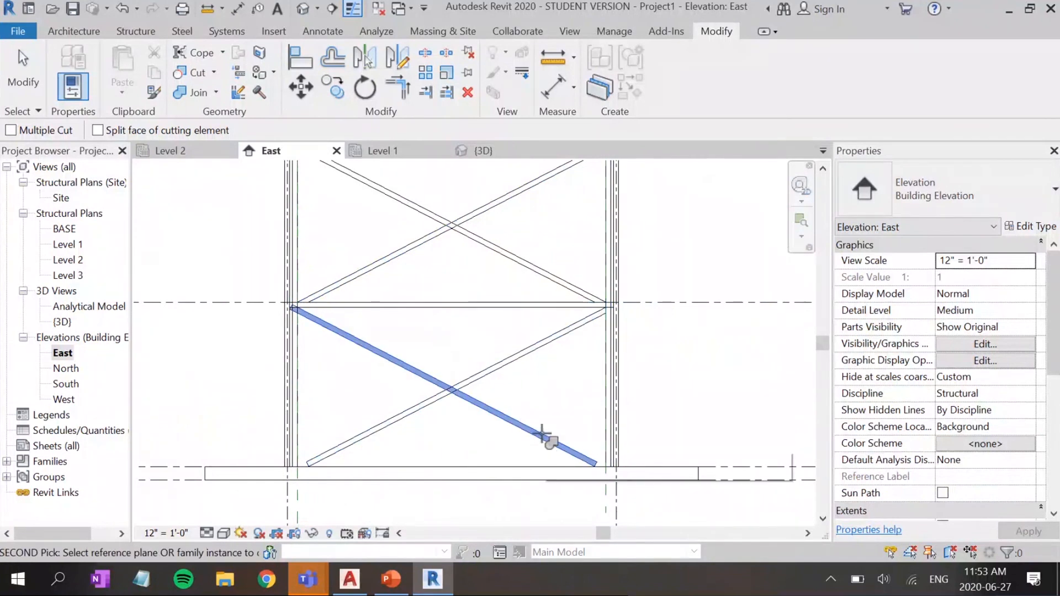
key("Escape")
key("Escape")
Step: Extend the lower ends of the bottom bay's braces past the reference planes, to end join cutbacks of about -1.02 and -1.77
left_click(601, 466)
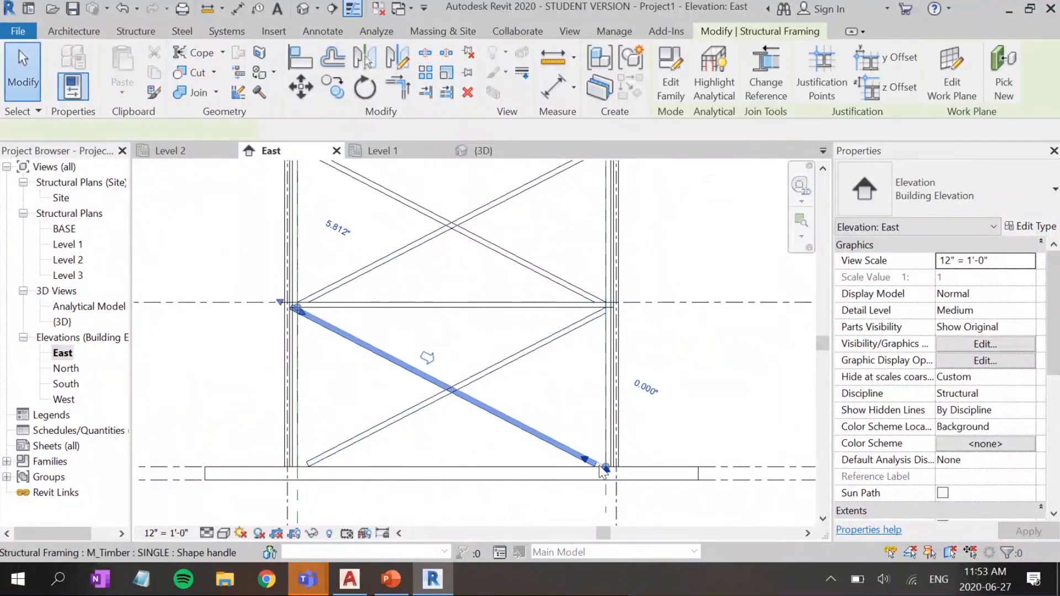
left_click_drag(604, 468, 607, 476)
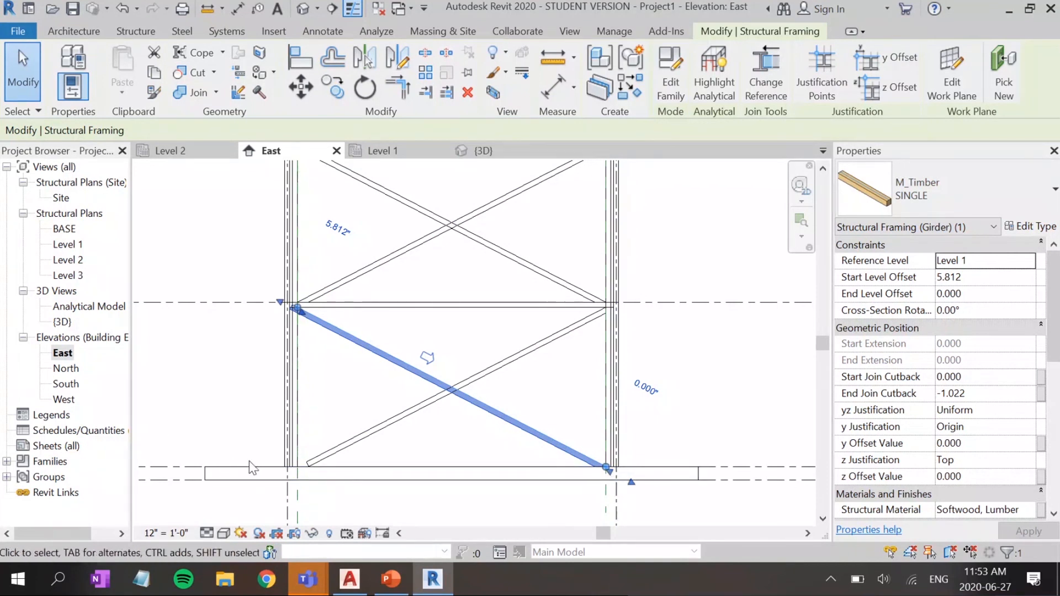
key("space")
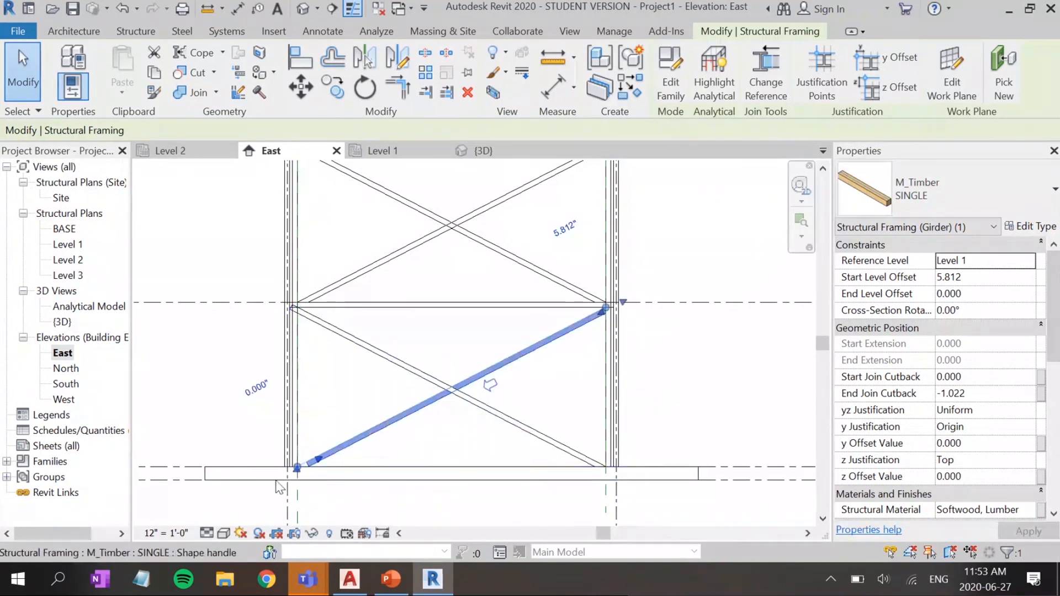
left_click_drag(279, 487, 342, 485)
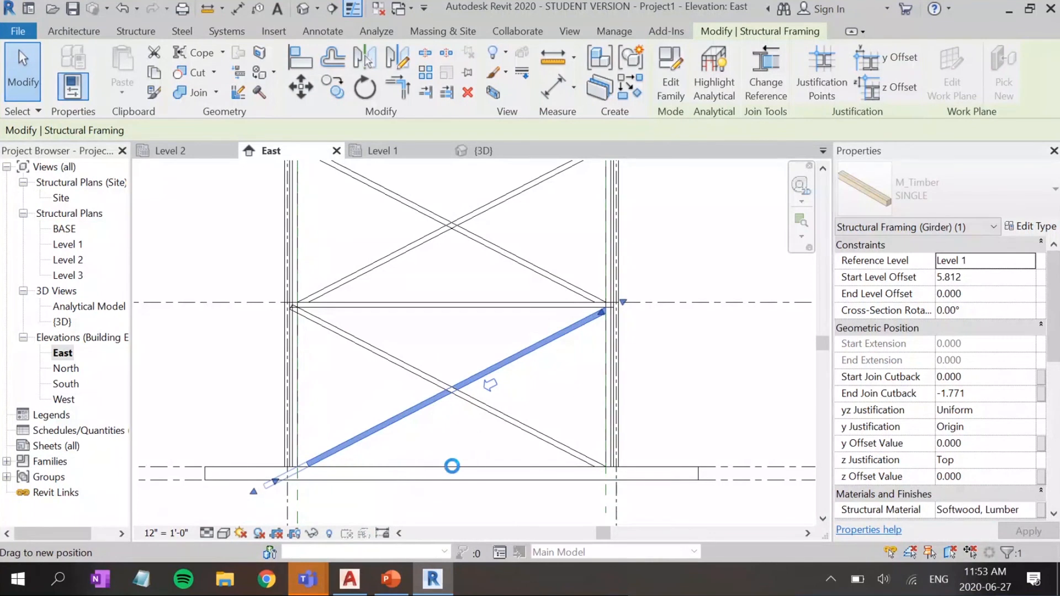
left_click_drag(451, 465, 453, 468)
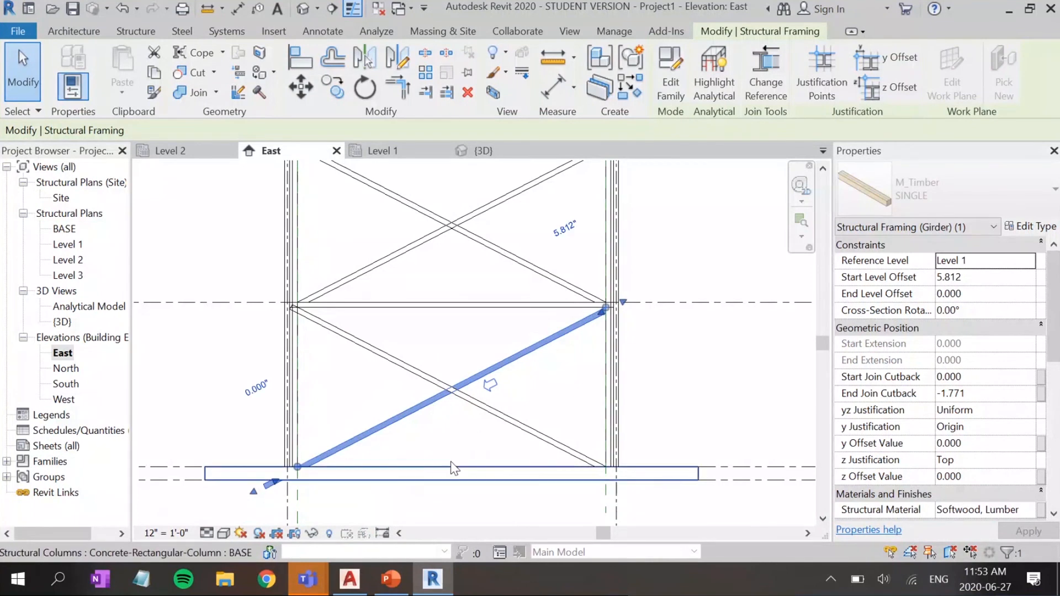
Step: Cut both lower brace ends of the bottom bay and the falling brace's upper end with the adjacent reference planes
left_click(182, 80)
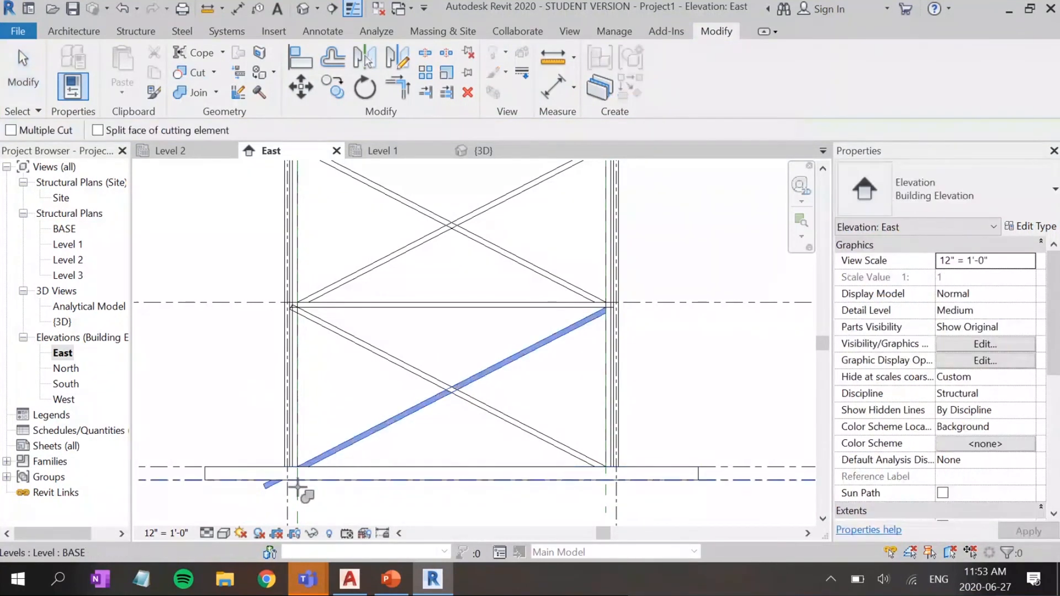
left_click(301, 495)
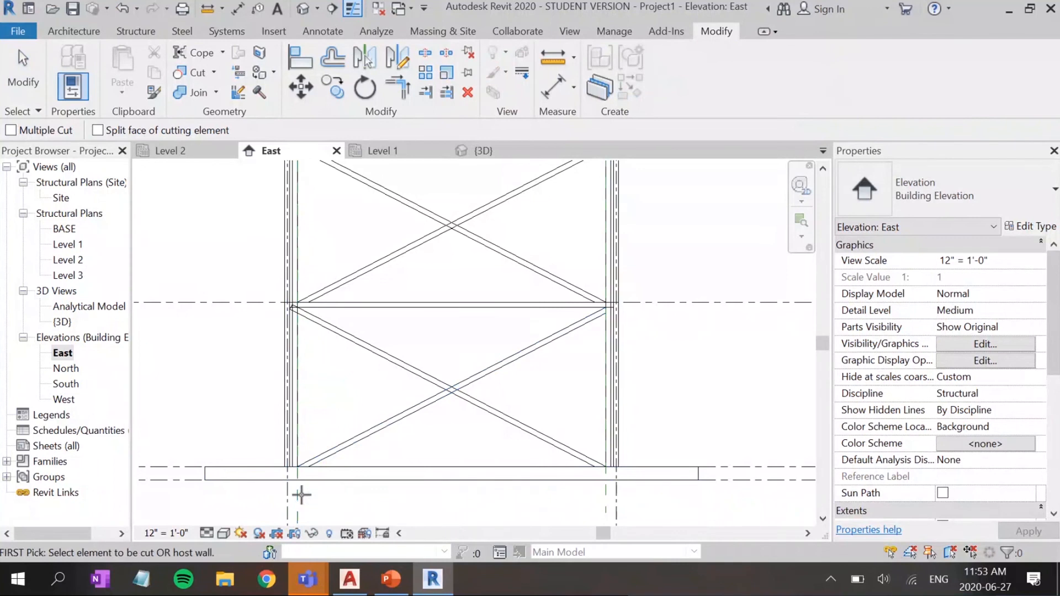
left_click(586, 457)
left_click(610, 481)
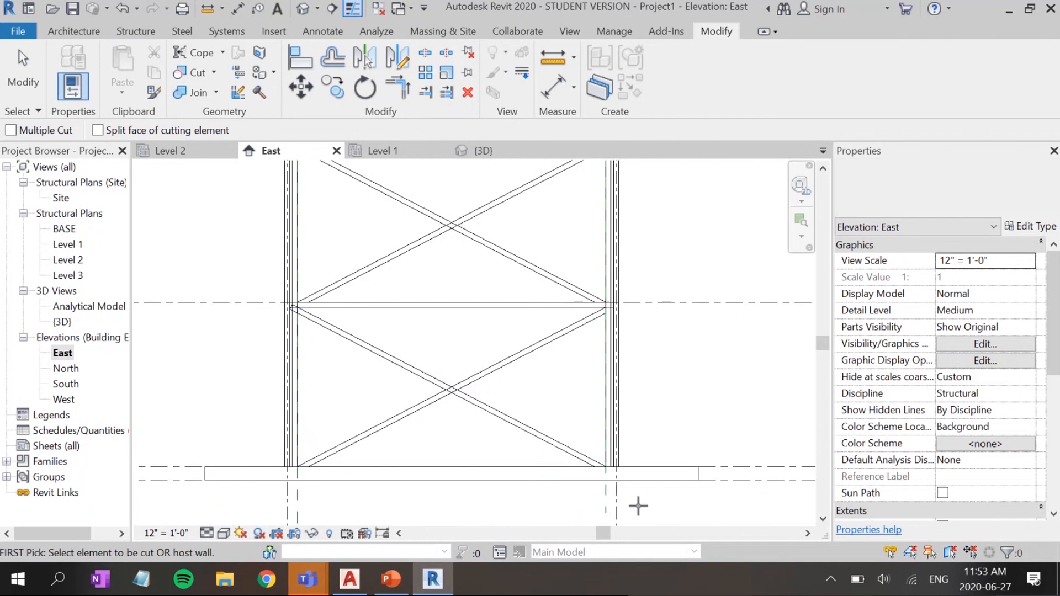
scroll(435, 367, "down", 1)
left_click(344, 330)
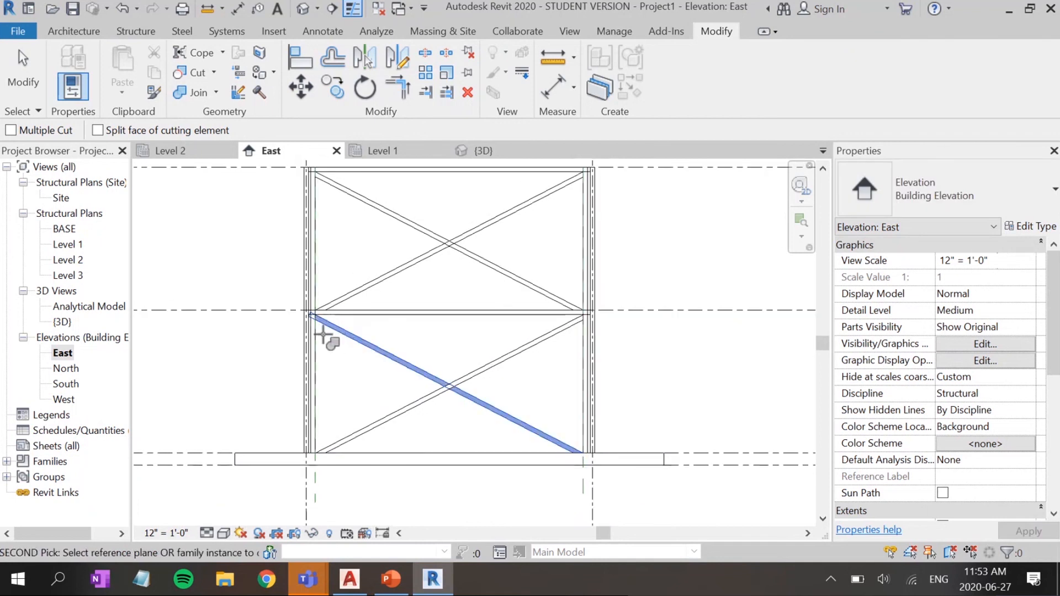
left_click(314, 329)
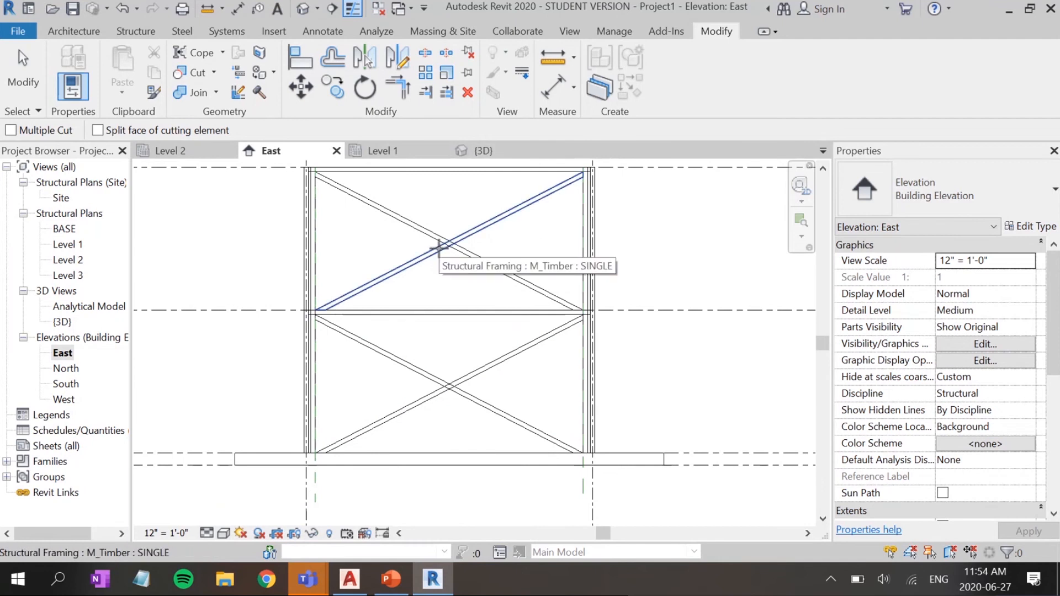
Step: Select the four diagonal braces in both bays and the two vertical reference planes on the East elevation
key("Escape")
left_click_drag(467, 272, 374, 209)
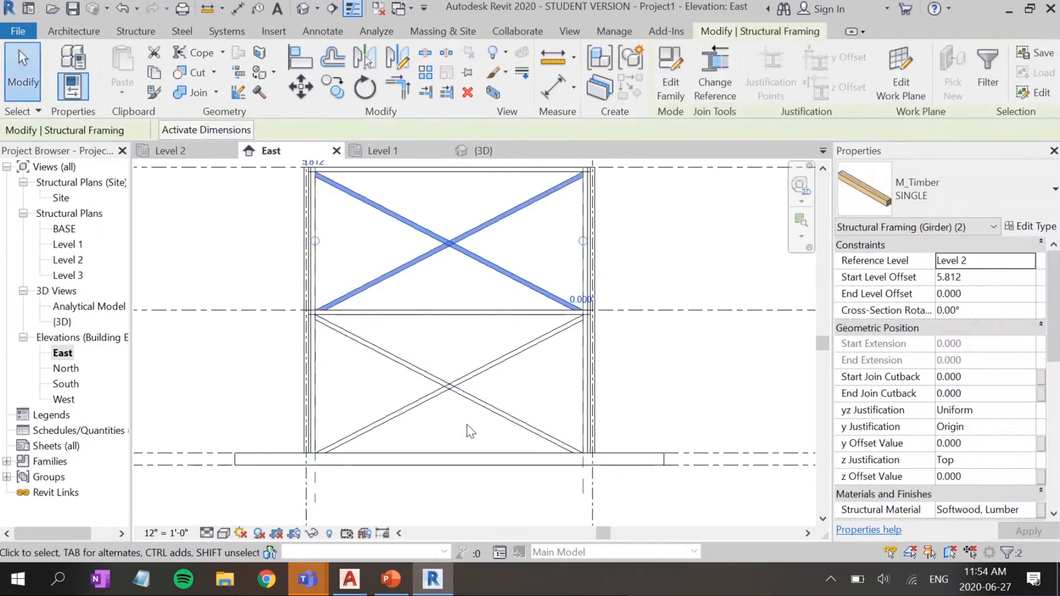
left_click_drag(448, 413, 406, 367)
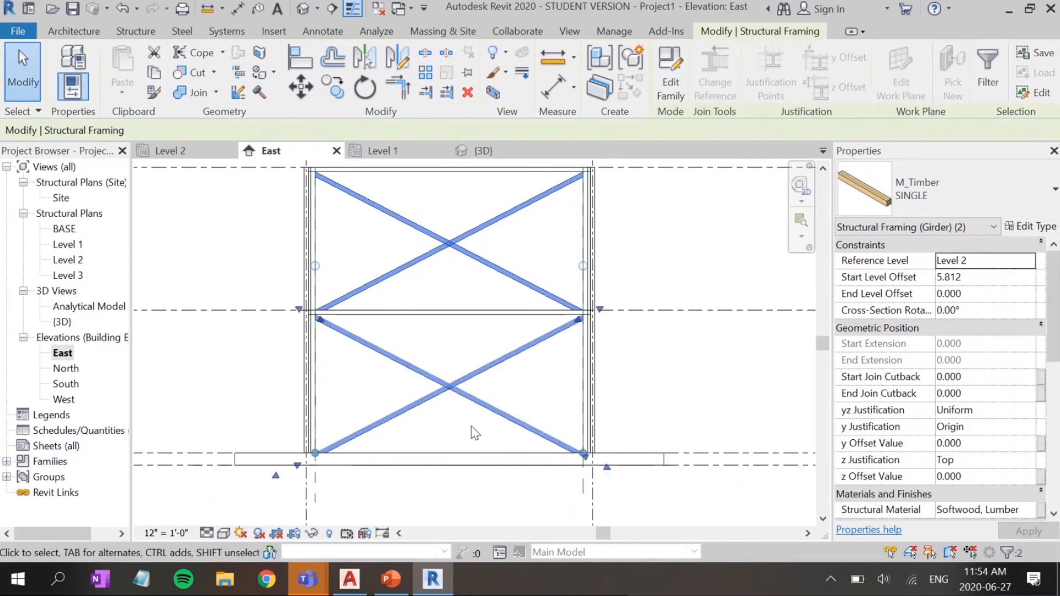
left_click(315, 479, "ctrl")
left_click(581, 482, "ctrl")
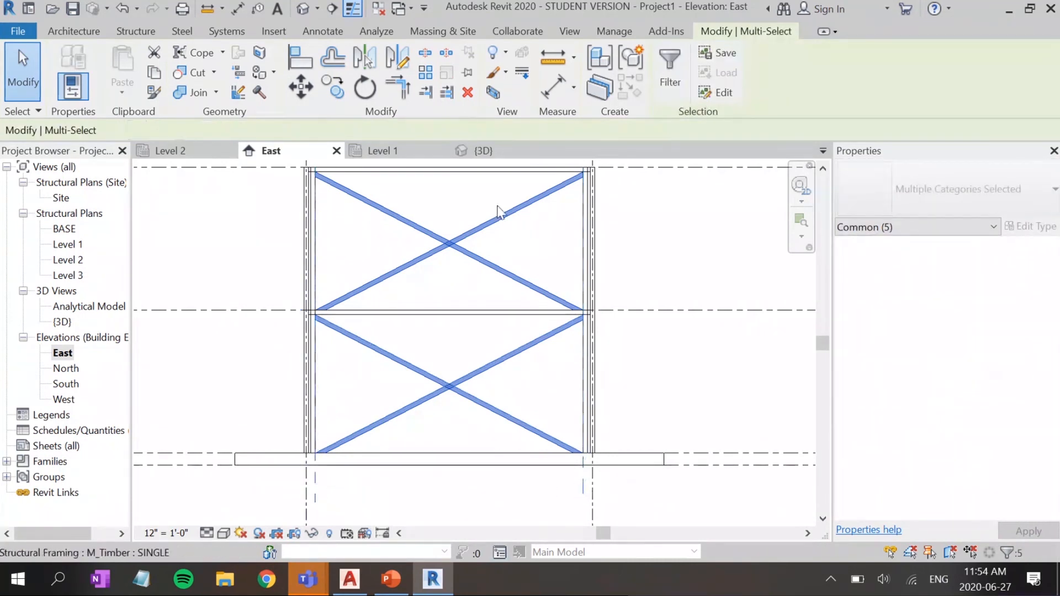
Step: In the Level 1 plan, mirror-copy the selected braces and reference planes about a 135° axis drawn from the southeast column's centre
left_click(386, 150)
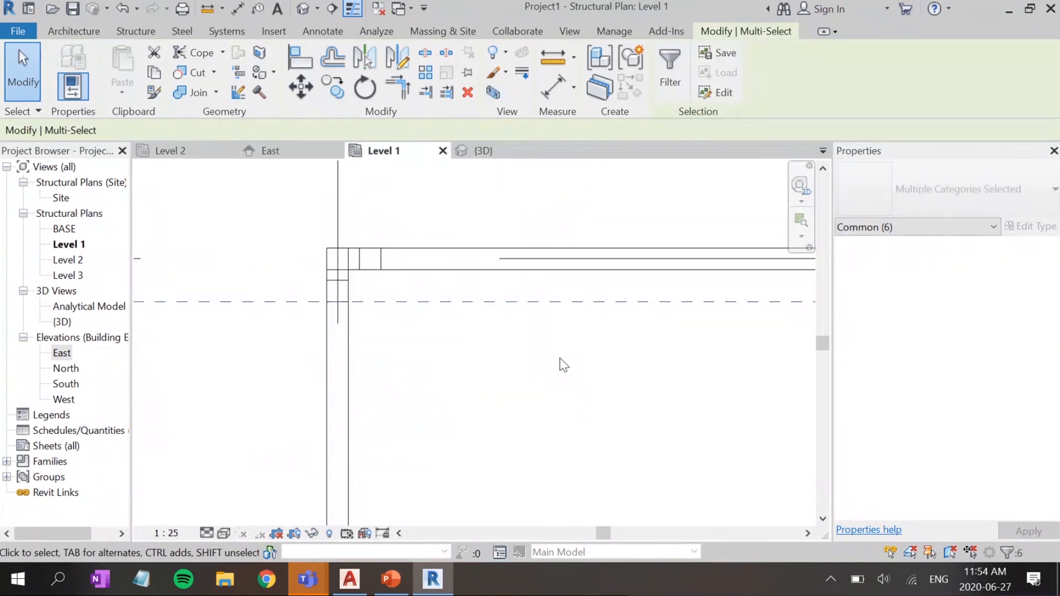
middle_click_drag(560, 362, 422, 309)
scroll(396, 301, "down", 4)
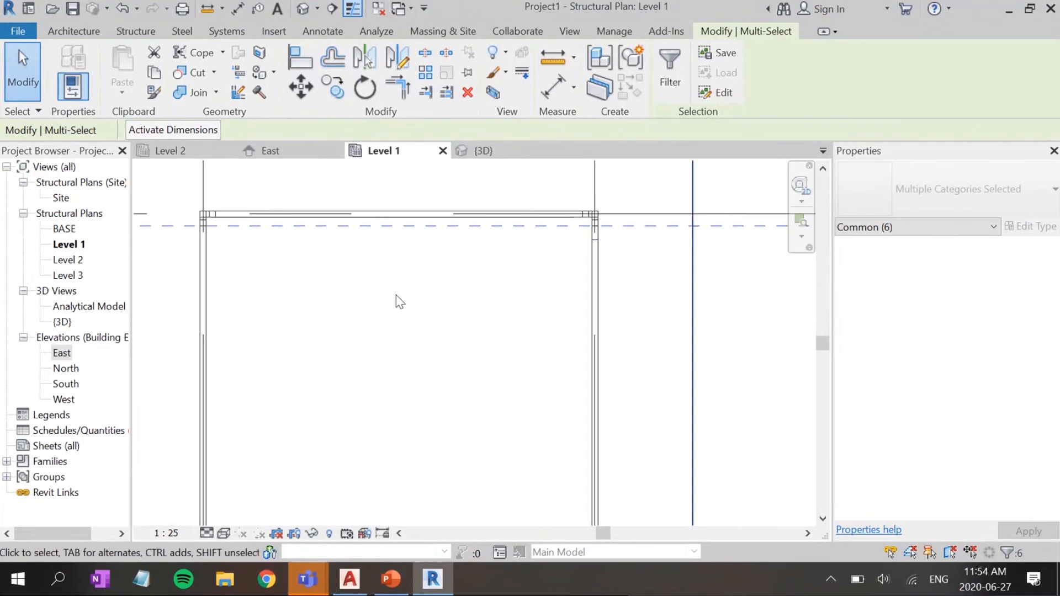
middle_click_drag(426, 350, 445, 333)
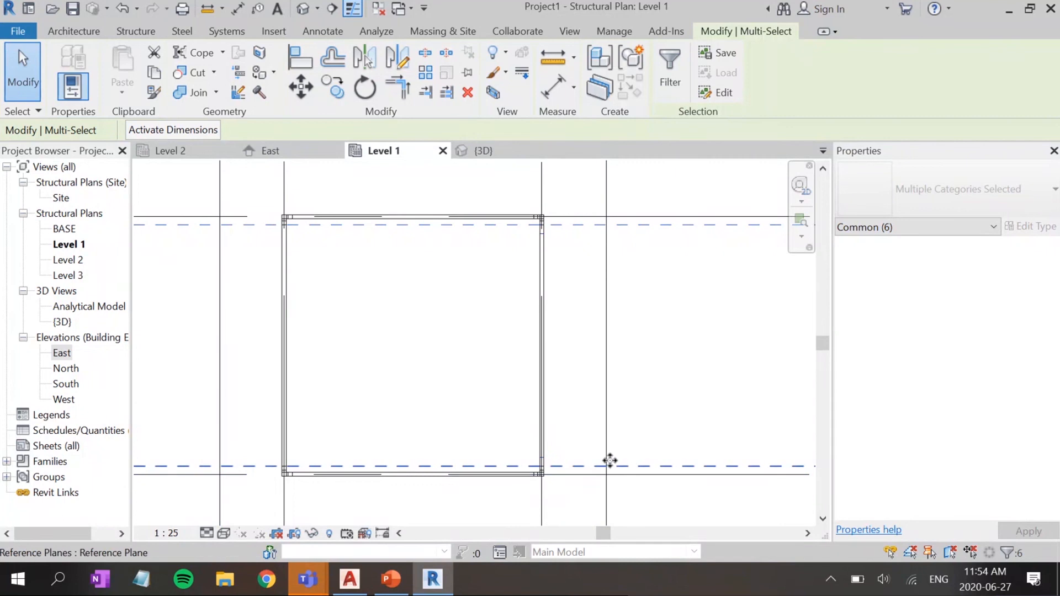
scroll(607, 429, "down", 2)
scroll(575, 445, "up", 3)
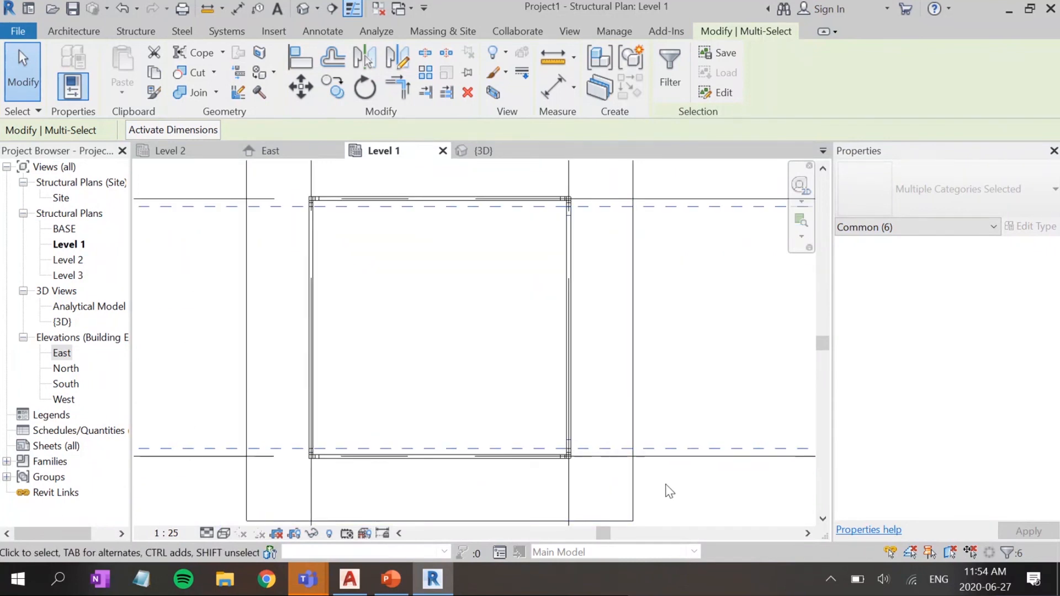
key("d")
key("m")
scroll(585, 463, "up", 3)
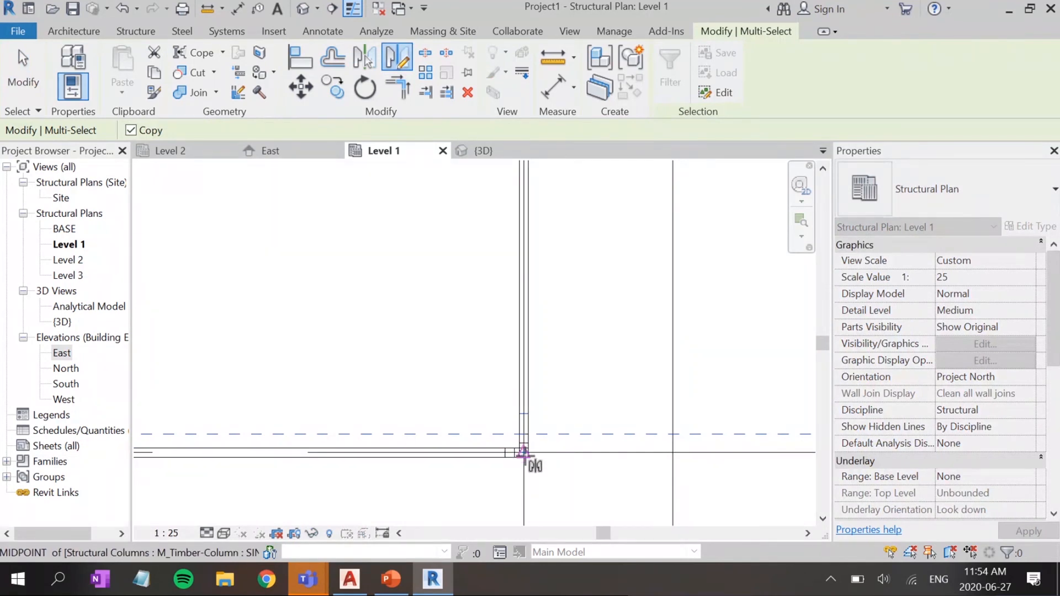
scroll(522, 453, "up", 3)
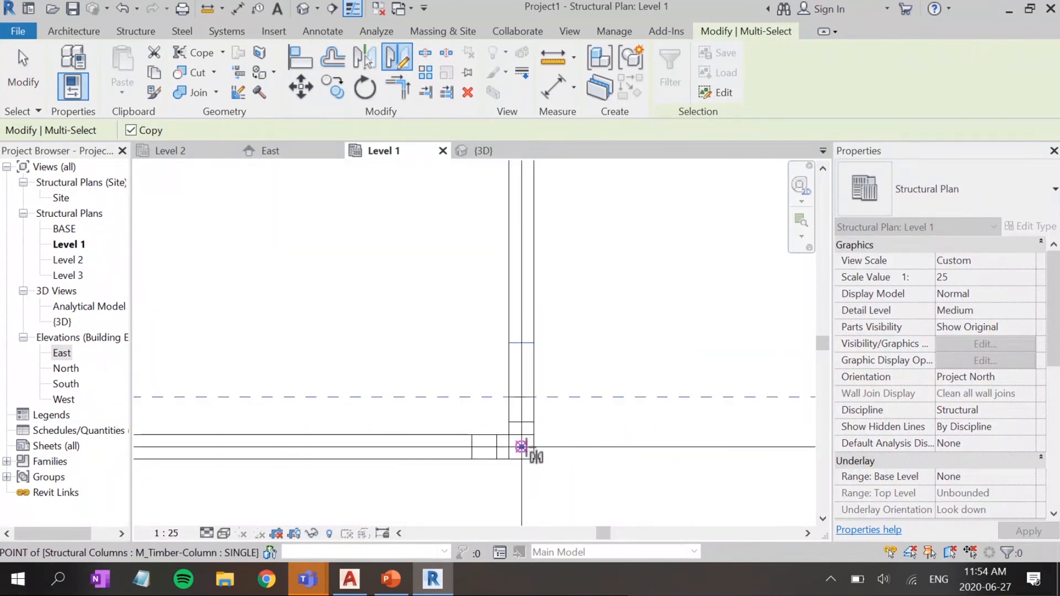
left_click(520, 452)
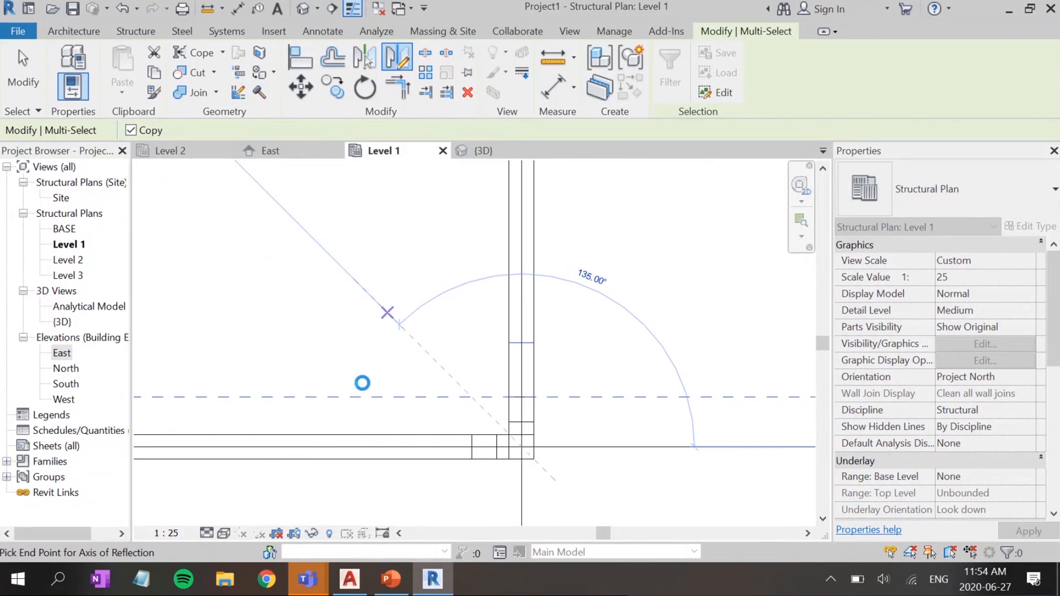
middle_click_drag(351, 395, 397, 371)
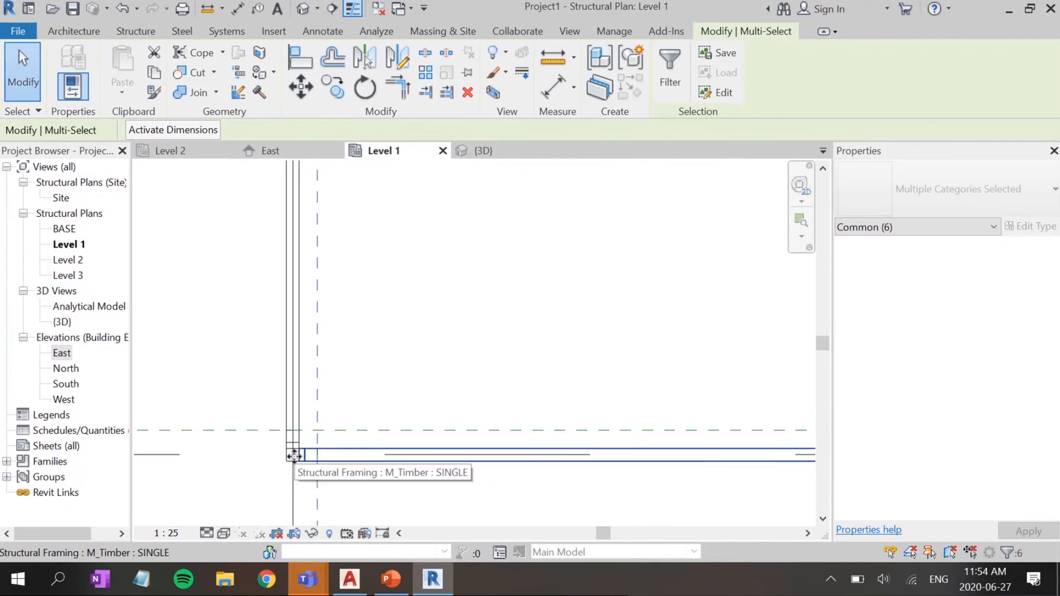
Step: Mirror-copy the south side's braces and reference planes about a 45° axis drawn from the southwest column's centre
key("d")
key("m")
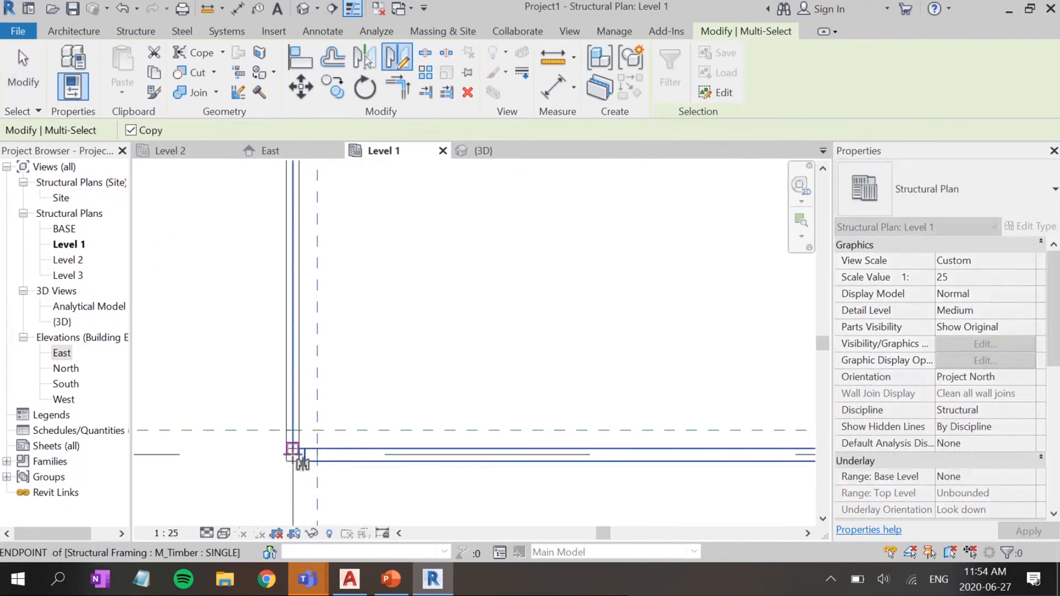
left_click(293, 455)
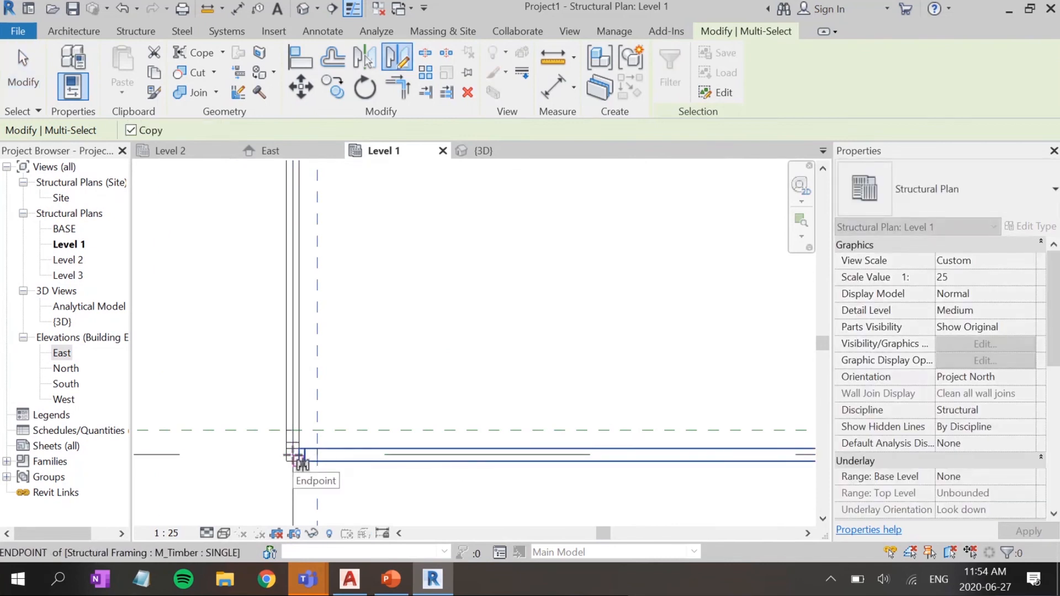
left_click(297, 456)
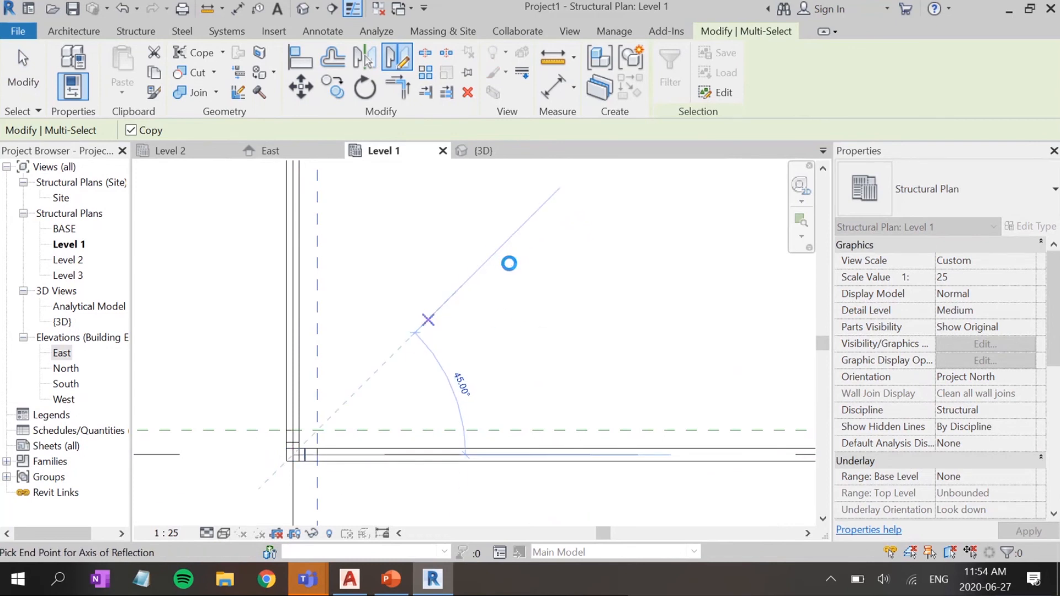
Step: Mirror-copy the west side's bracing and reference planes onto the north side about a 45° diagonal axis through the northwest column's centre
scroll(518, 271, "down", 4)
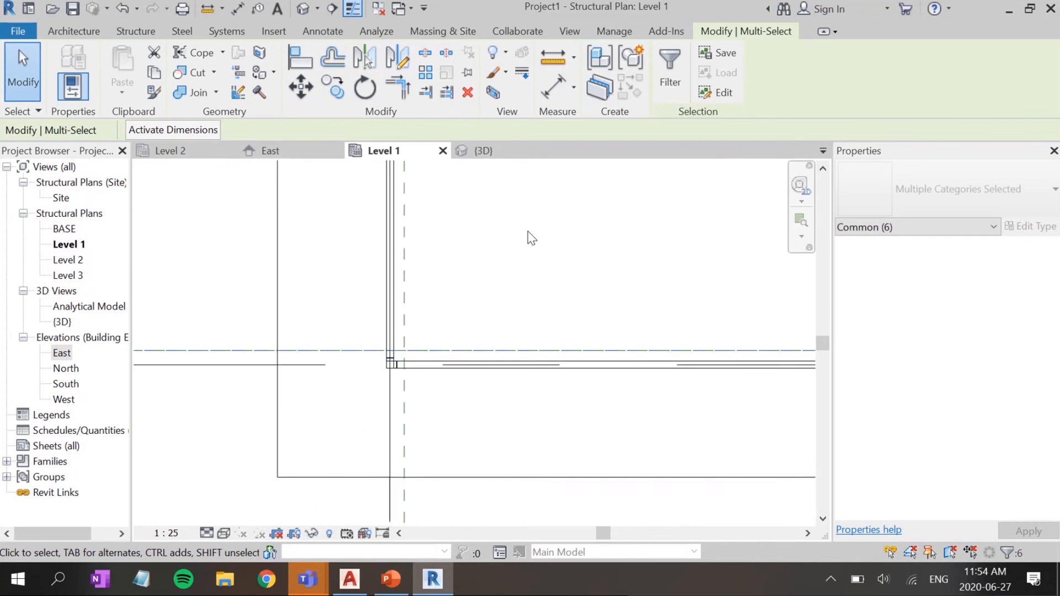
middle_click_drag(530, 239, 431, 489)
scroll(328, 244, "up", 4)
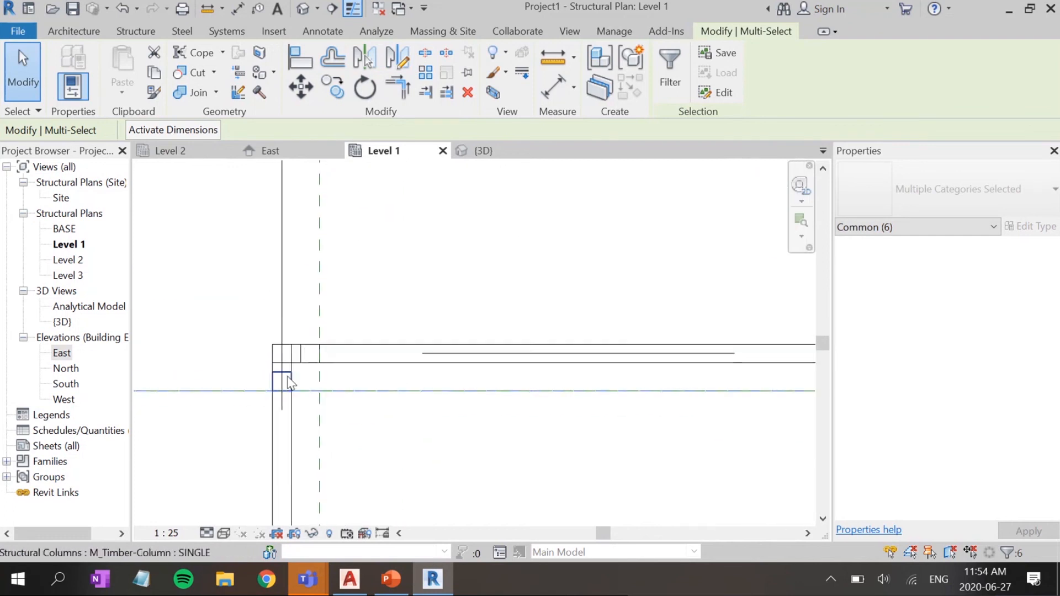
key("d")
key("m")
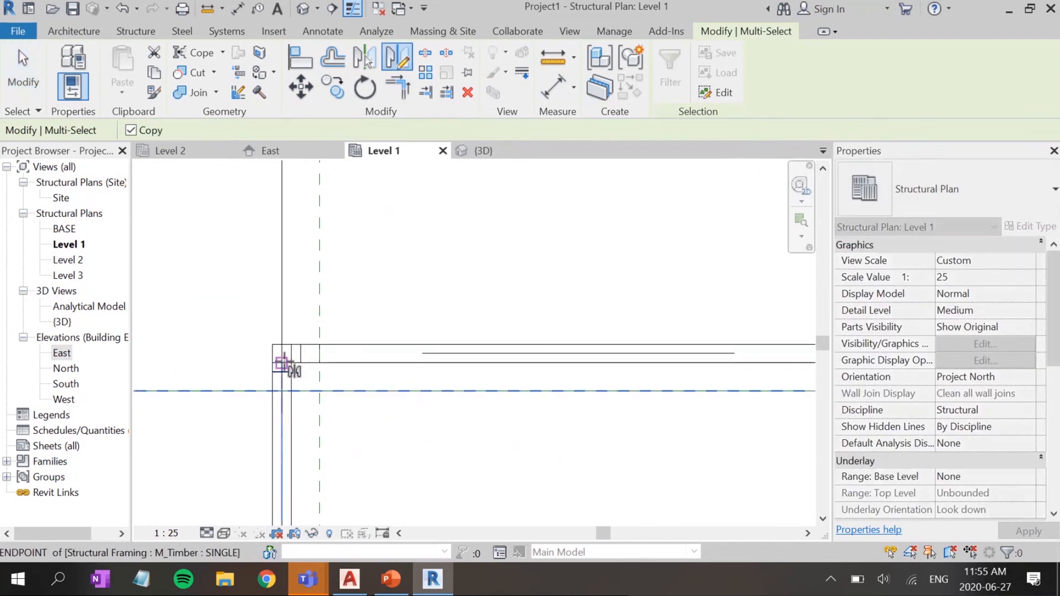
left_click(282, 352)
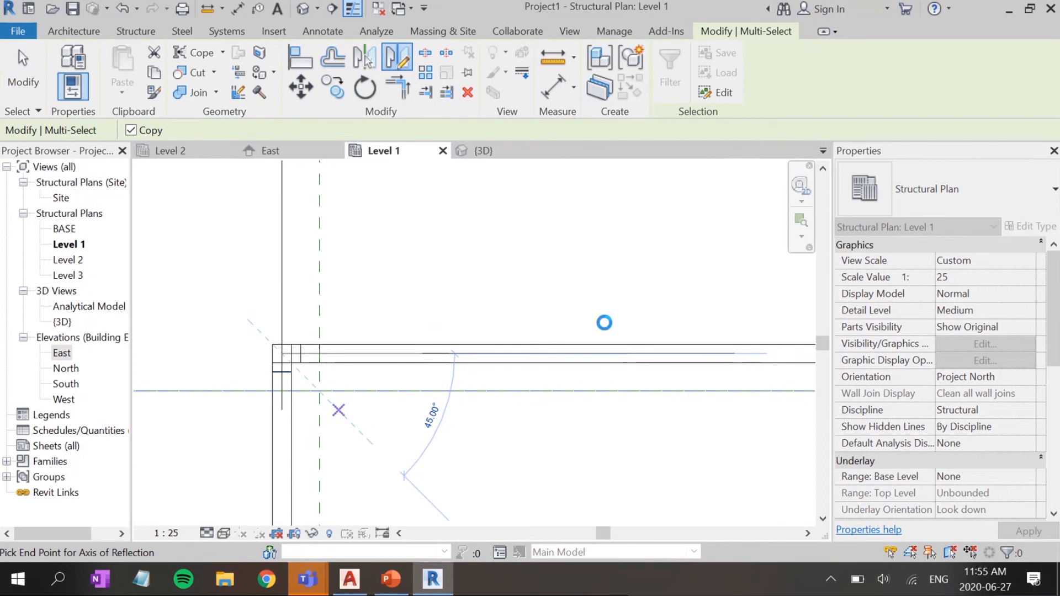
Step: Mirror-copy the north side's bracing and reference planes about a 135° axis from the northeast column's centre, and dismiss the warning
scroll(625, 299, "down", 5)
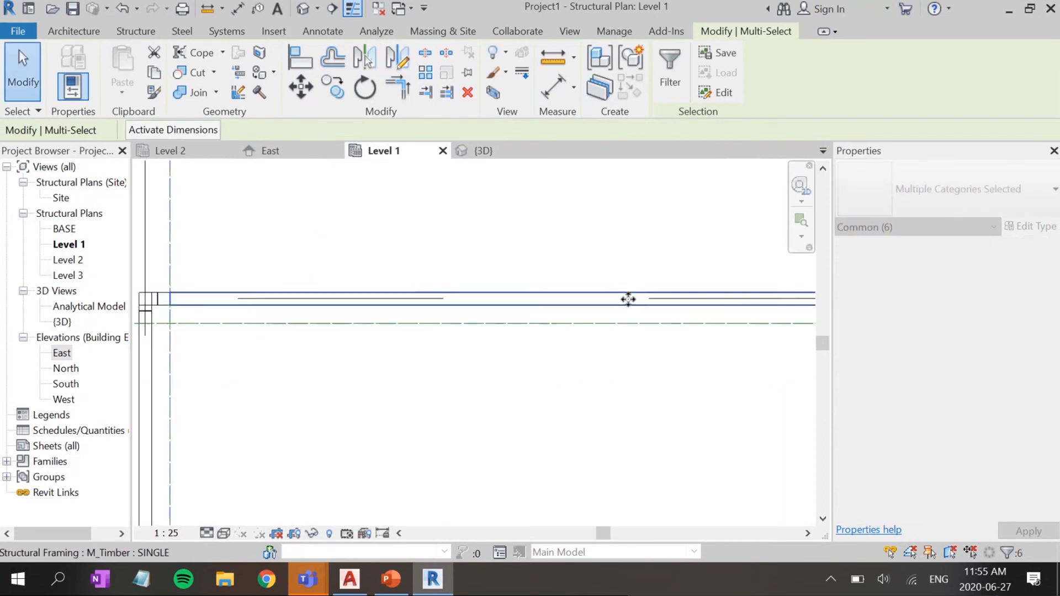
middle_click_drag(578, 299, 433, 335)
scroll(596, 331, "up", 5)
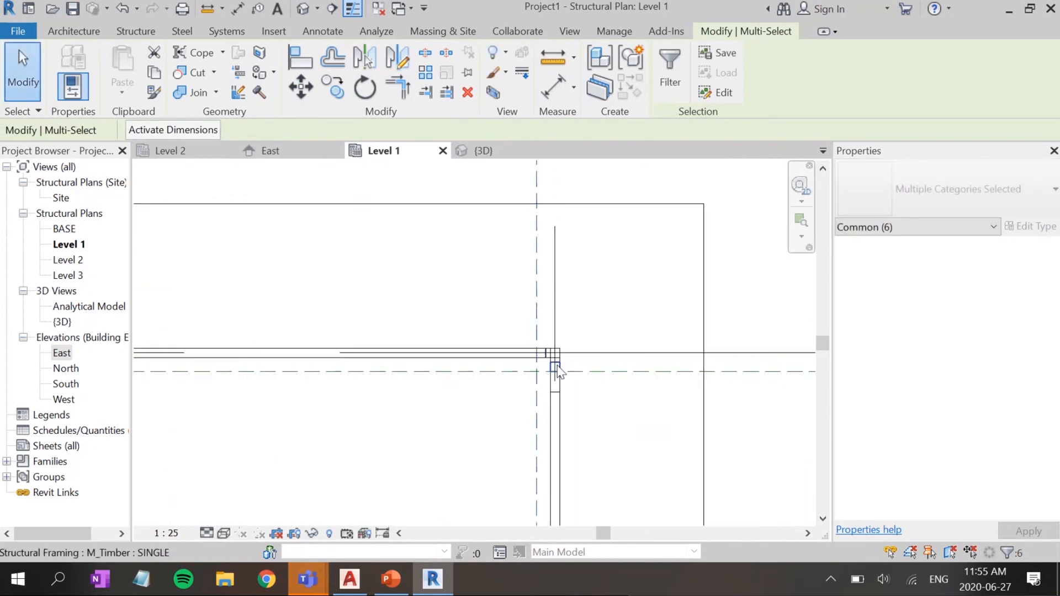
key("d")
key("m")
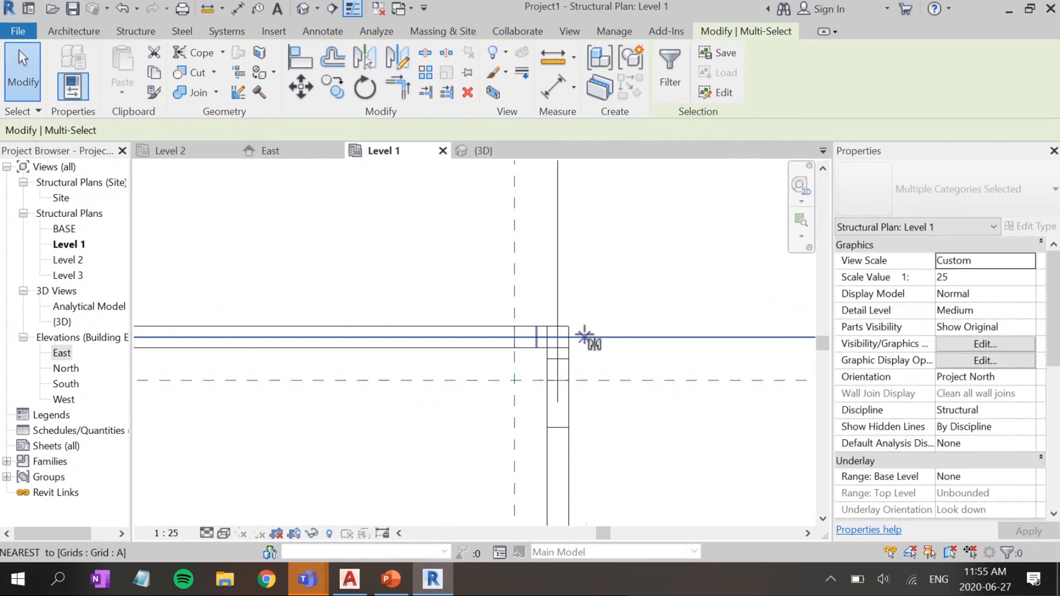
left_click(557, 336)
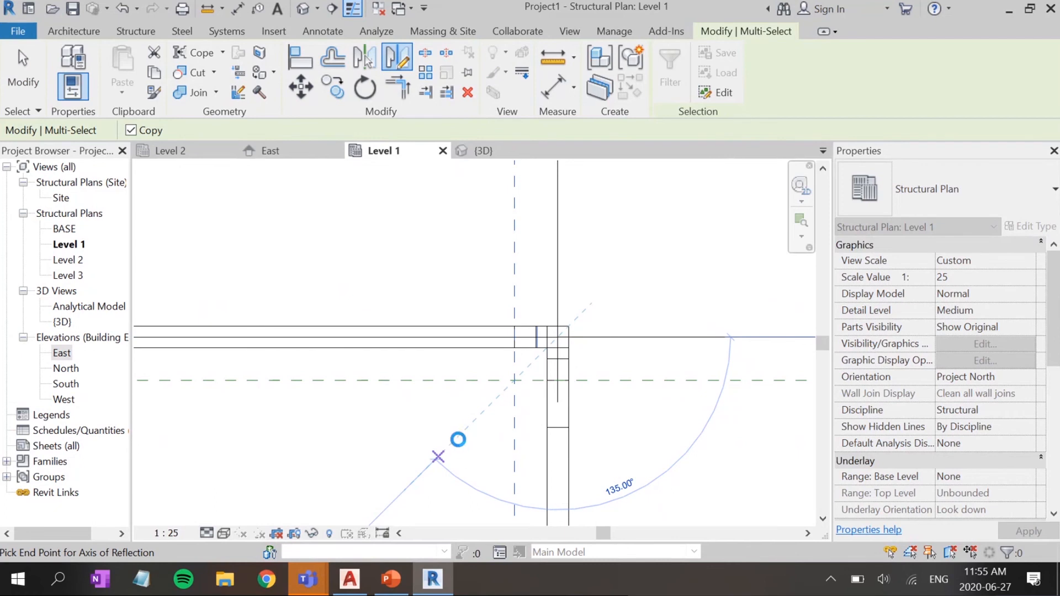
left_click(454, 449)
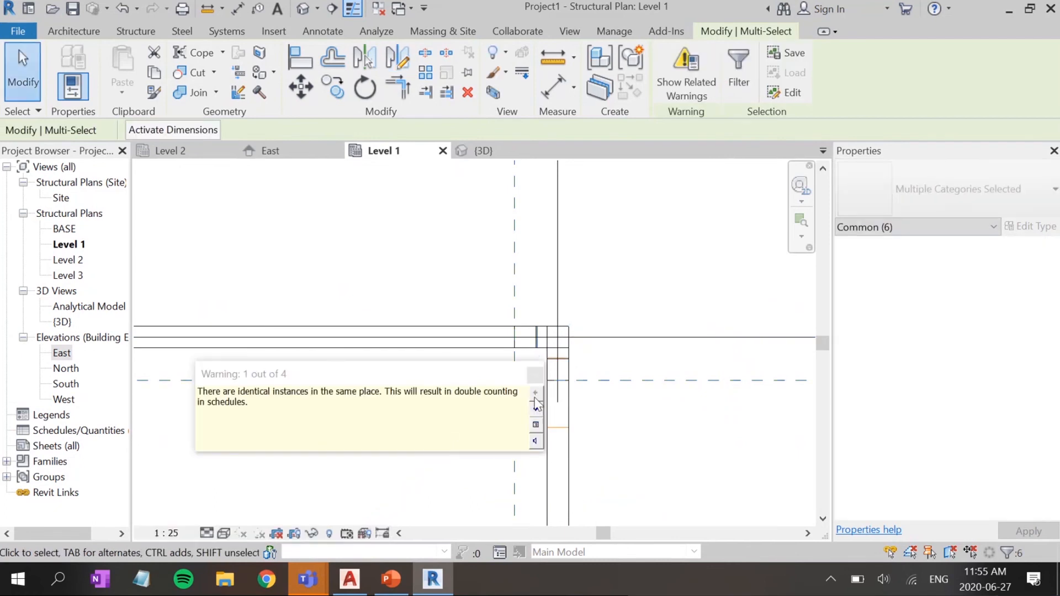
left_click(535, 376)
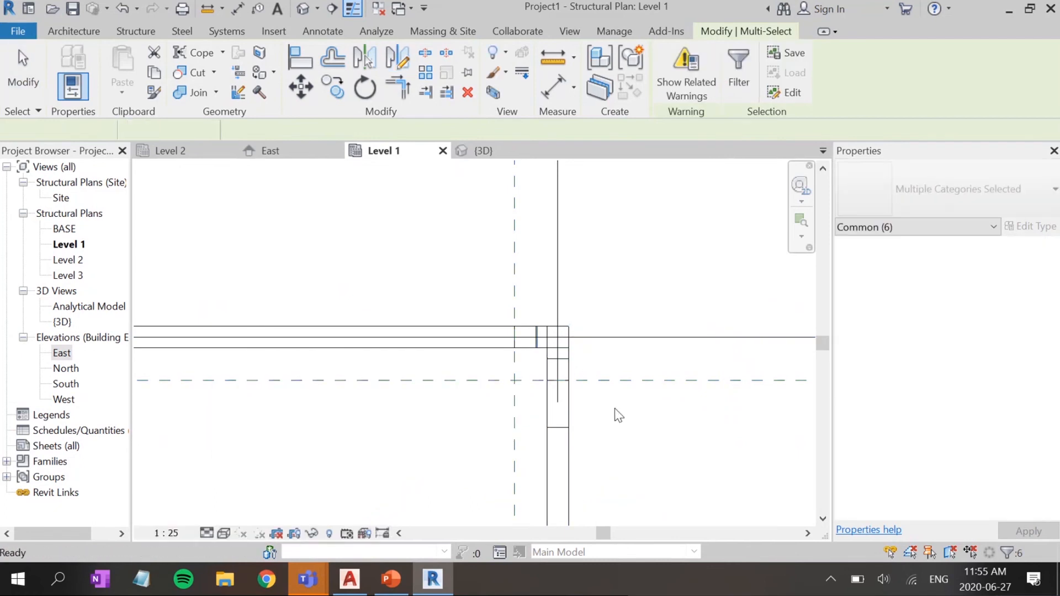
Step: Clear the selection and examine the mirrored cross-bracing on all sides of the frame in the 3D view
left_click(615, 414)
left_click(303, 8)
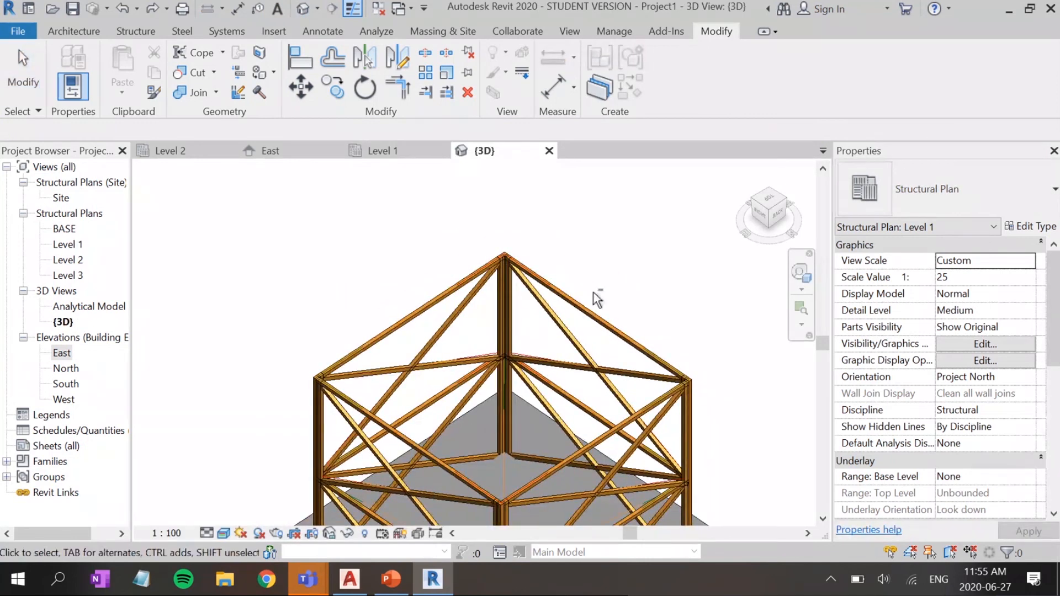
left_click(596, 298)
middle_click_drag(577, 486, 563, 375, "shift")
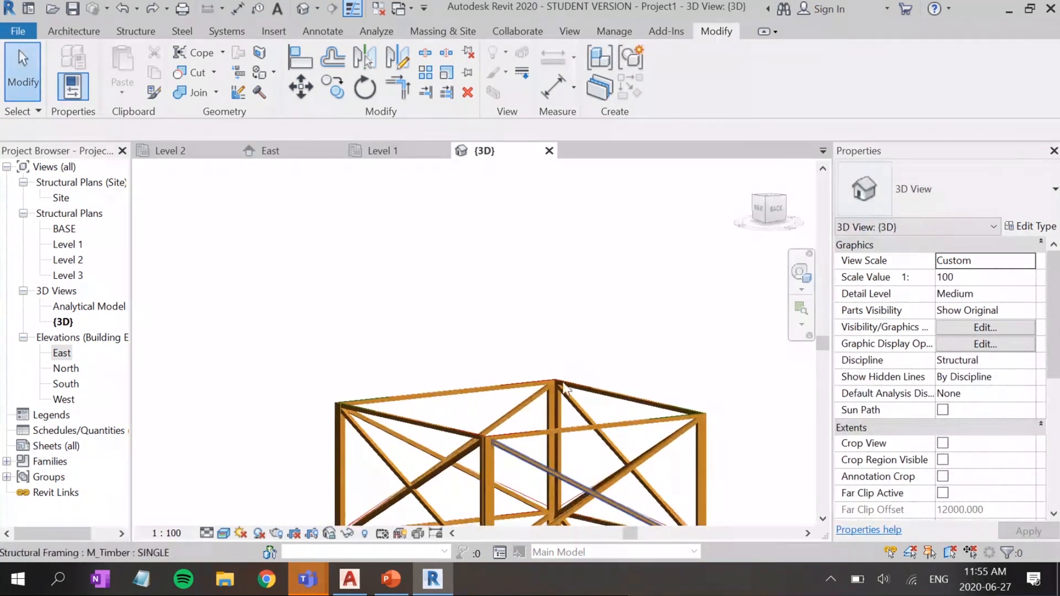
scroll(574, 460, "down", 2)
middle_click_drag(582, 443, 560, 396)
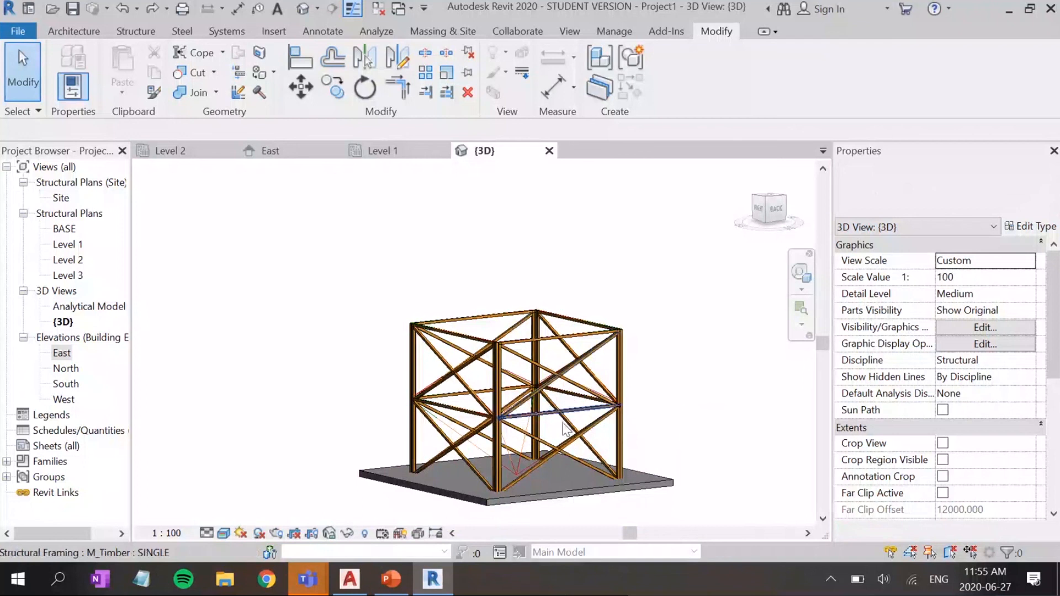
scroll(560, 430, "up", 3)
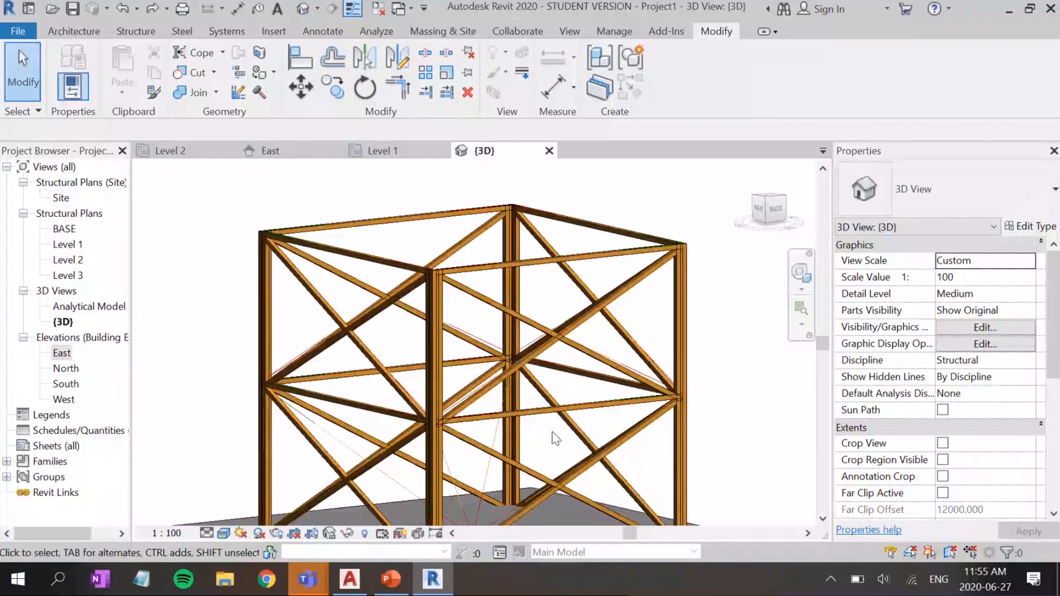
Step: Hide the whole Analytical Beams category in the 3D view, using one of the analytical lines
left_click(407, 491)
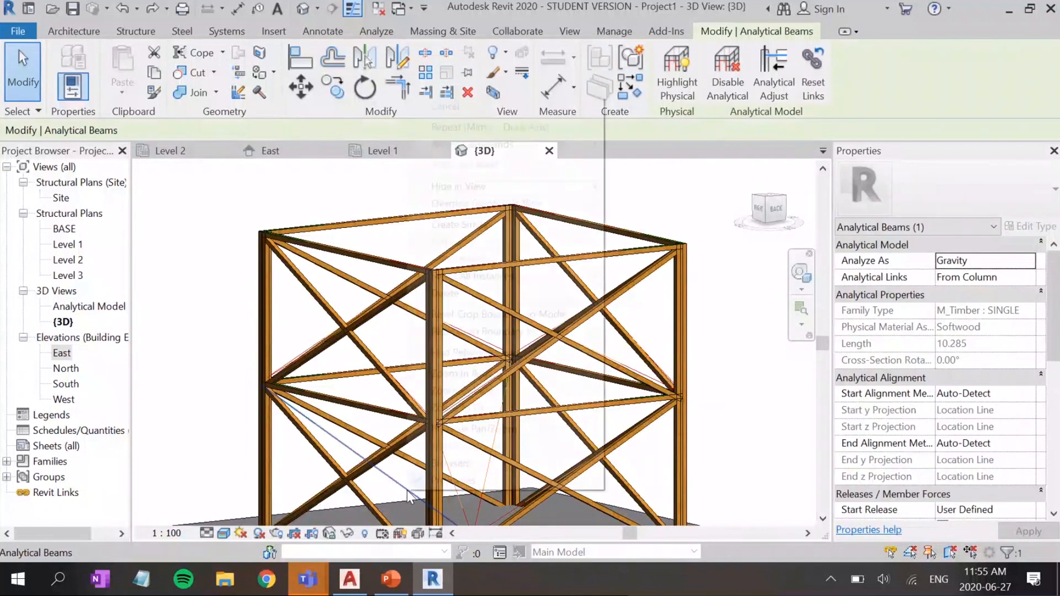
right_click(406, 490)
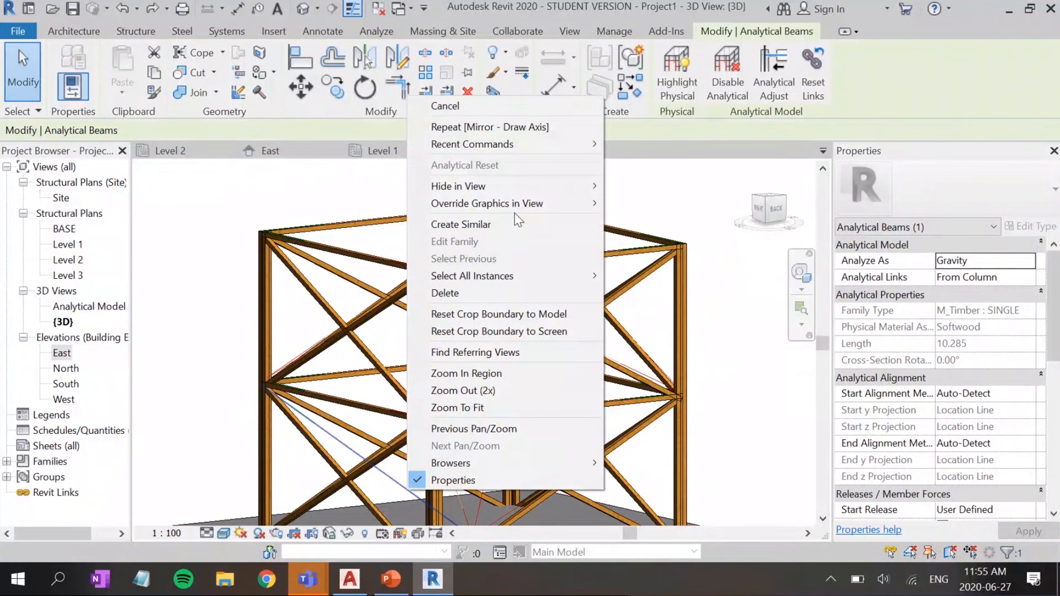
mouse_move(532, 190)
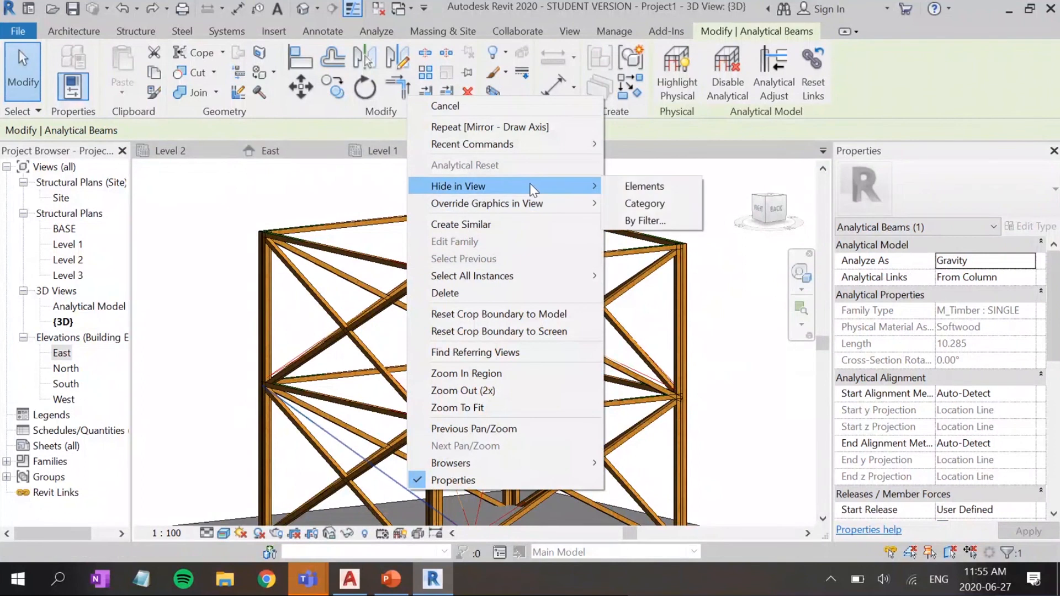
left_click(646, 204)
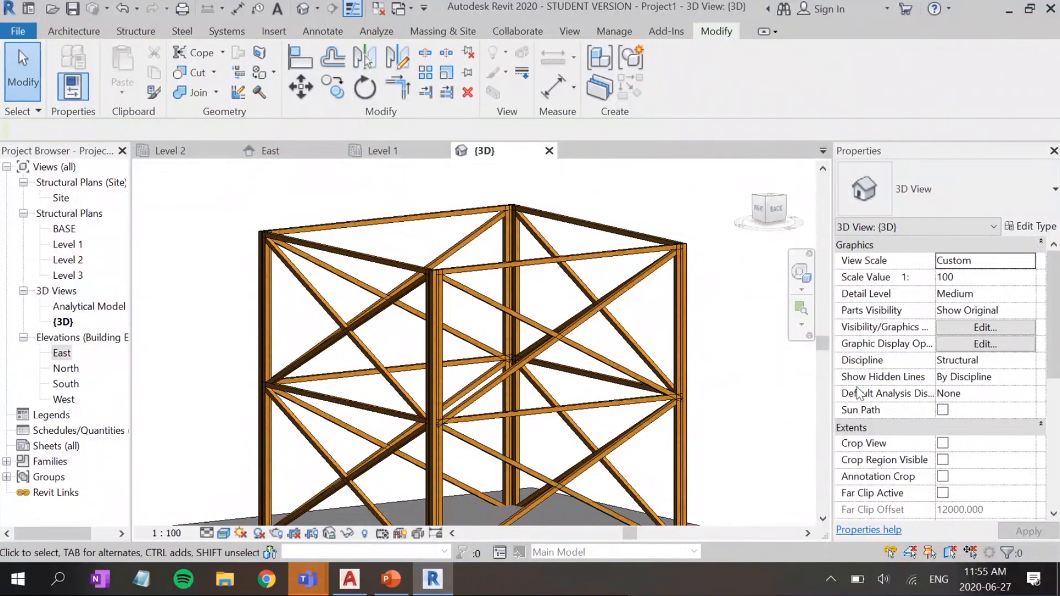
Step: Open the North elevation and examine the cross-braced bays between the columns
middle_click_drag(683, 393, 679, 389, "shift")
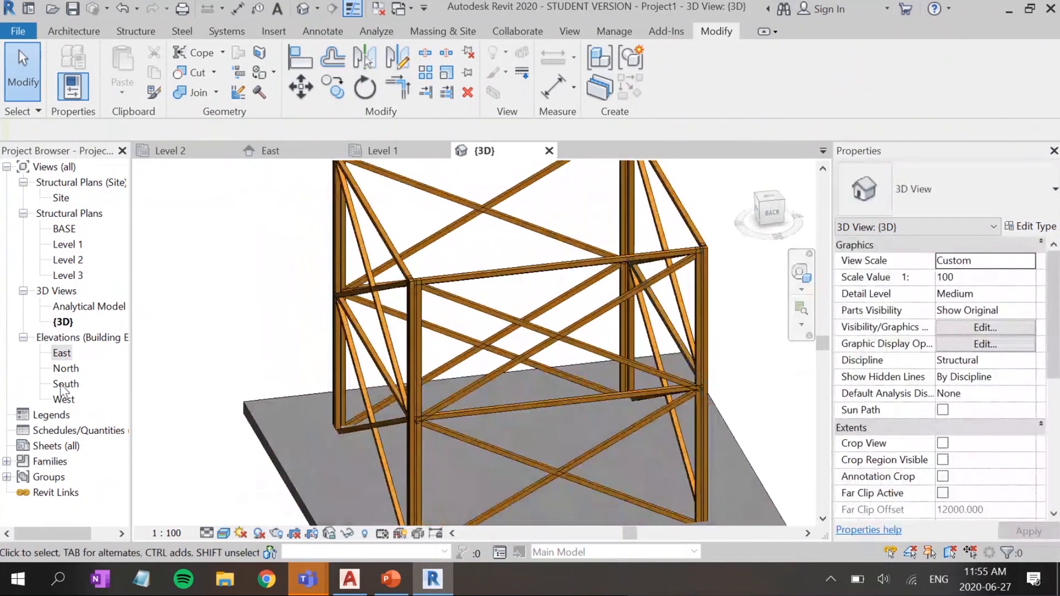
double_click(66, 368)
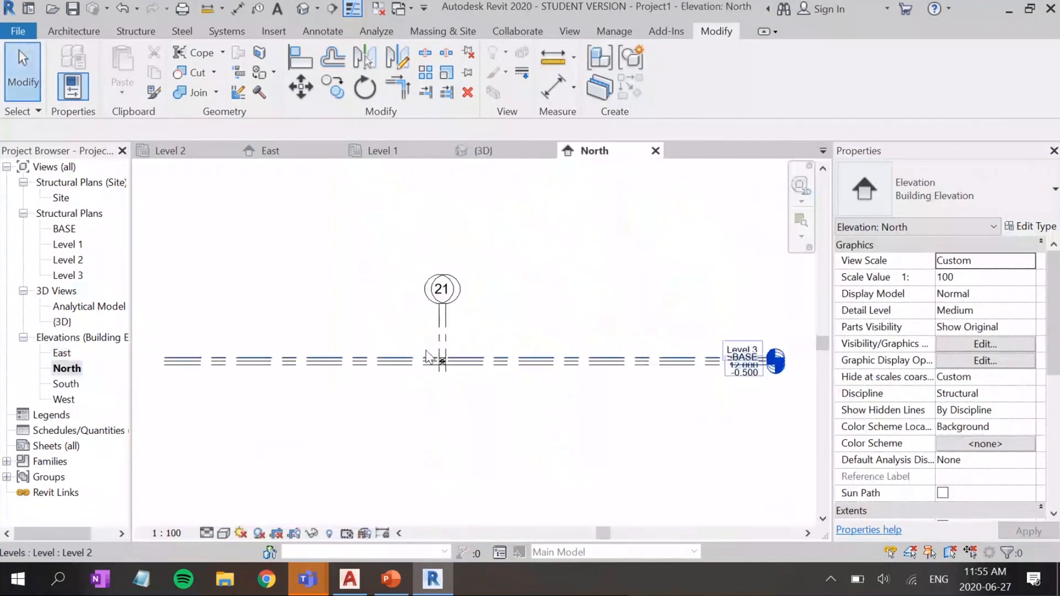
scroll(453, 378, "up", 6)
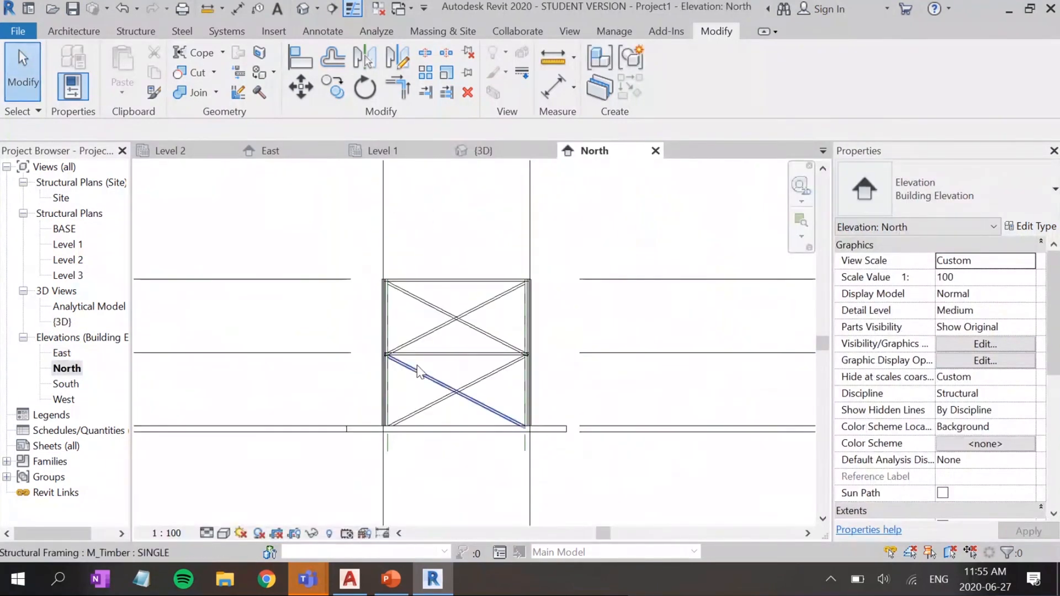
Step: Trim the upper bay's rising diagonal brace in the North elevation by cutting it with the reference plane at its lower end
scroll(414, 366, "up", 2)
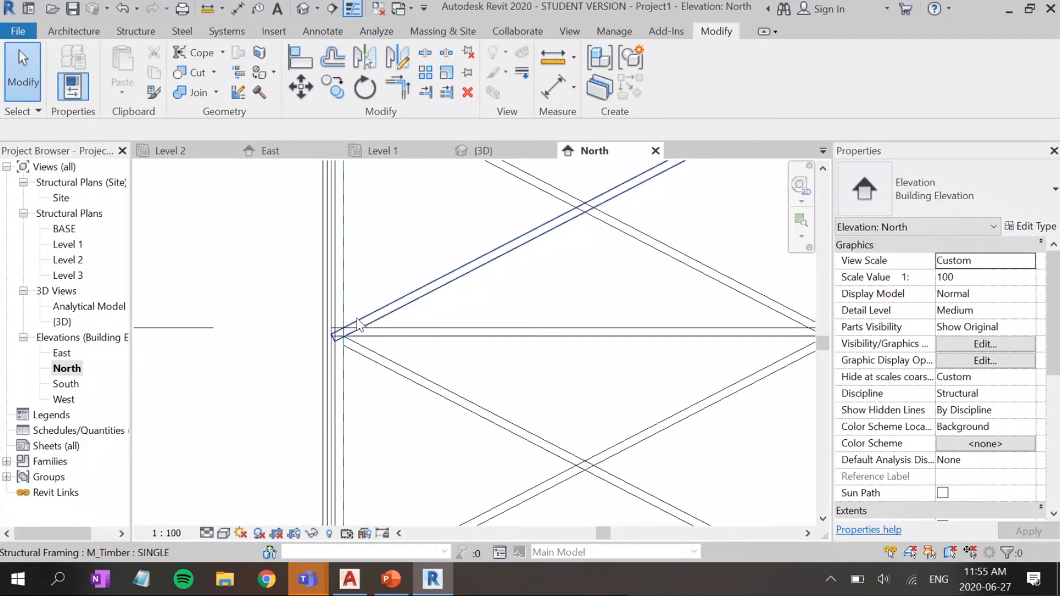
scroll(573, 312, "down", 6)
middle_click_drag(572, 313, 473, 348)
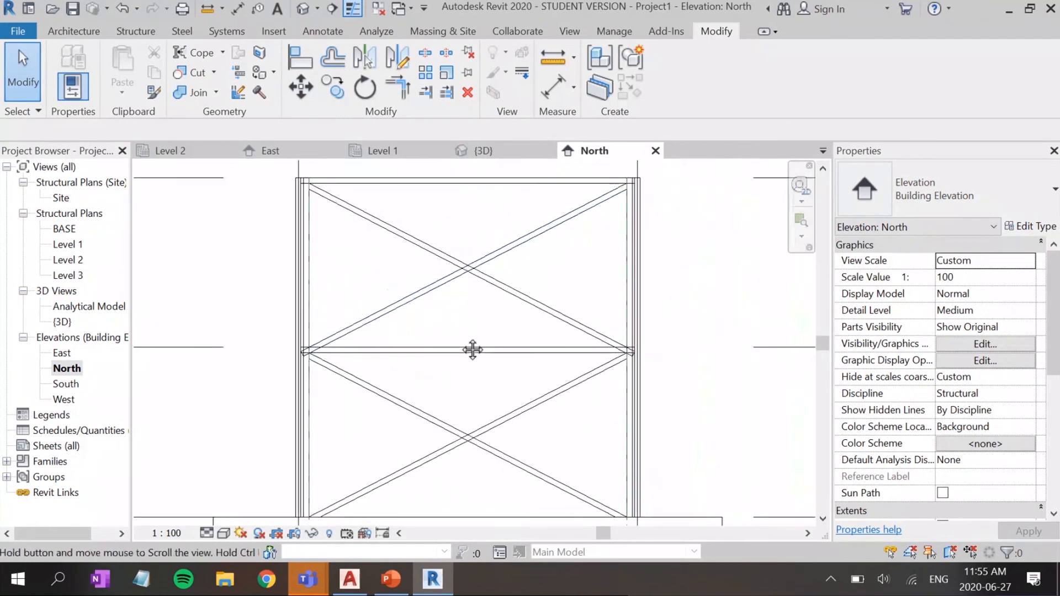
scroll(528, 411, "down", 1)
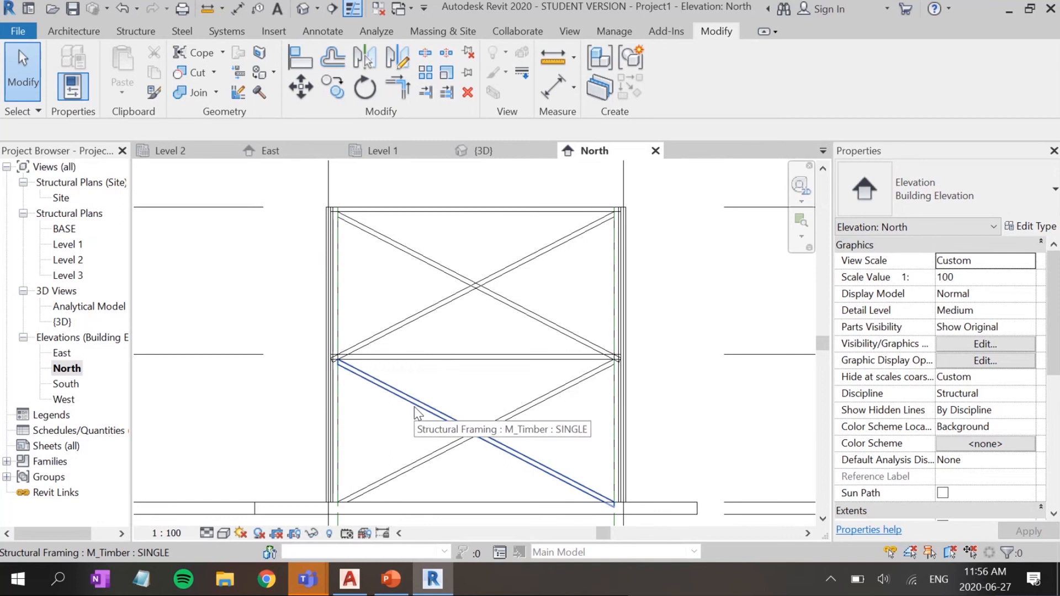
scroll(371, 406, "down", 1)
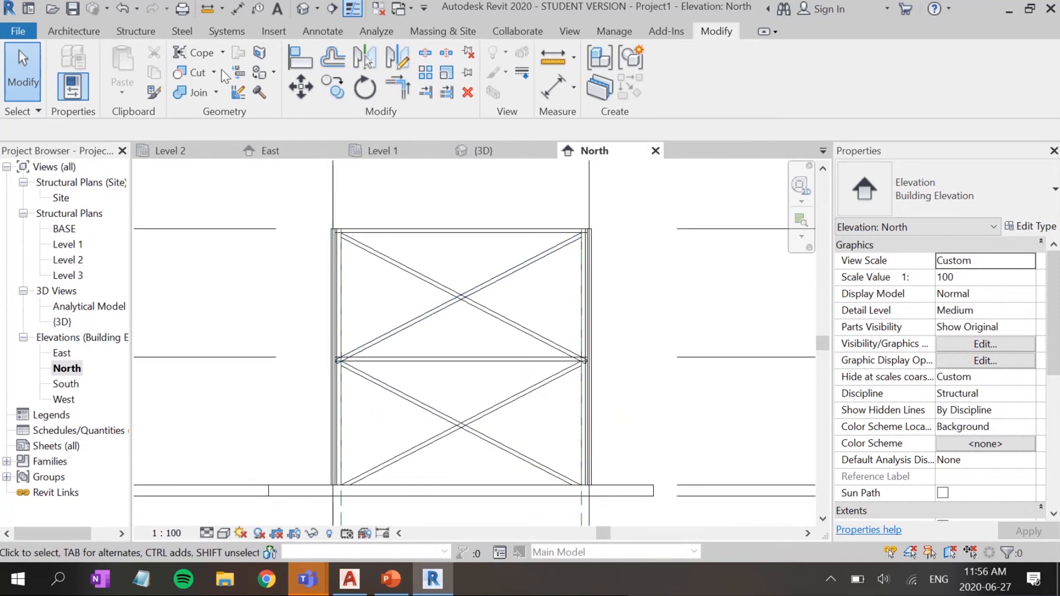
left_click(193, 72)
left_click(396, 335)
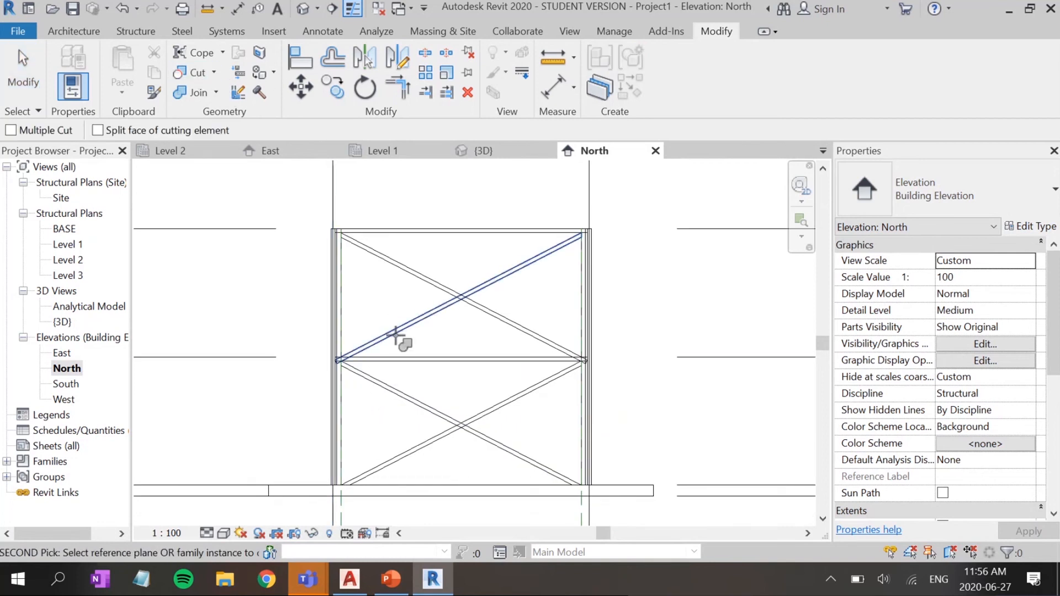
left_click(284, 360)
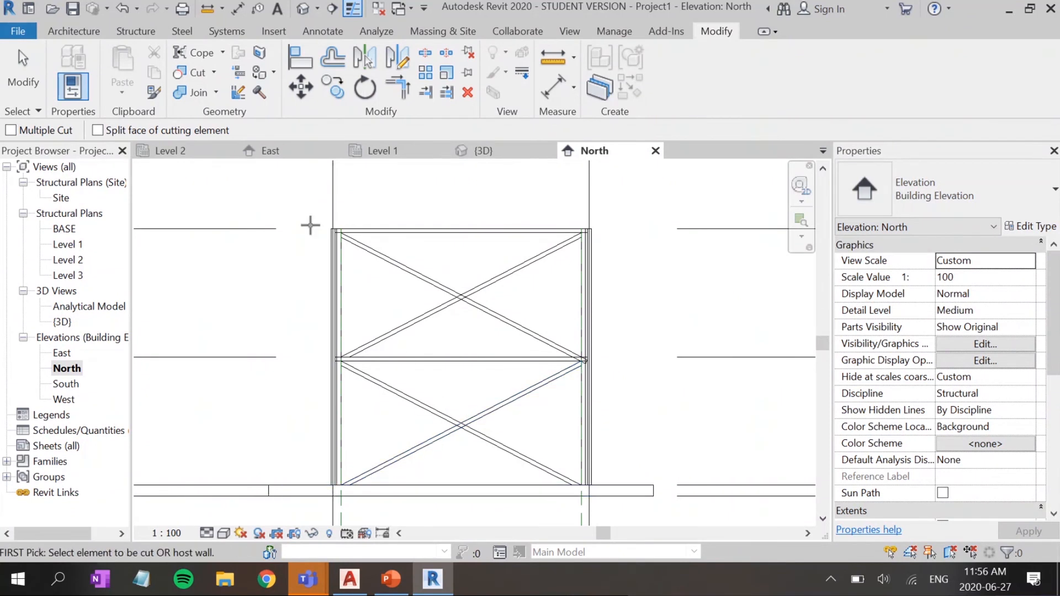
Step: Open the Level 2 structural plan and set its view scale to 1:25
left_click(392, 149)
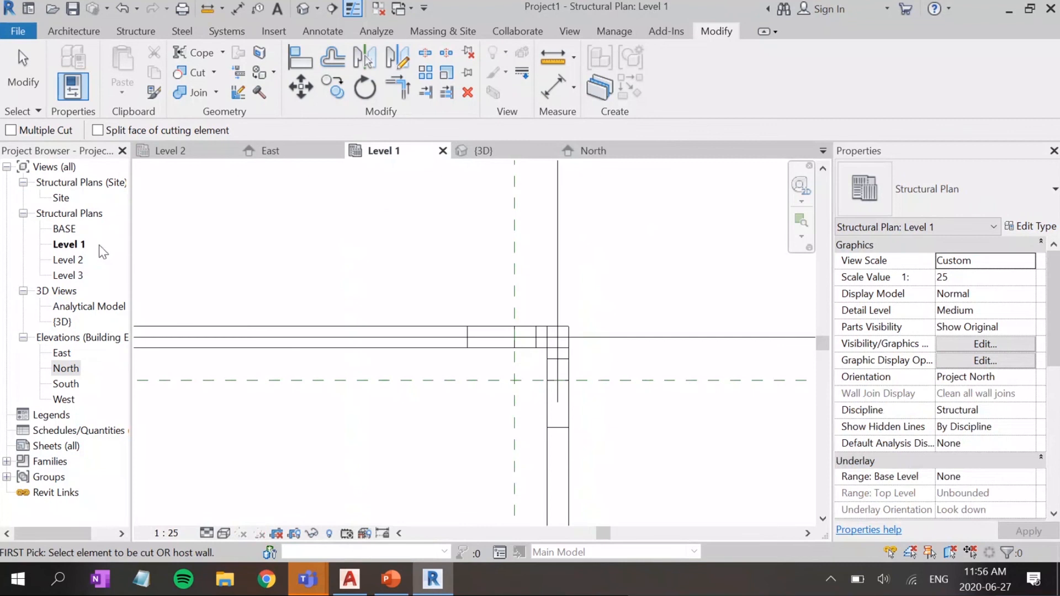
double_click(82, 261)
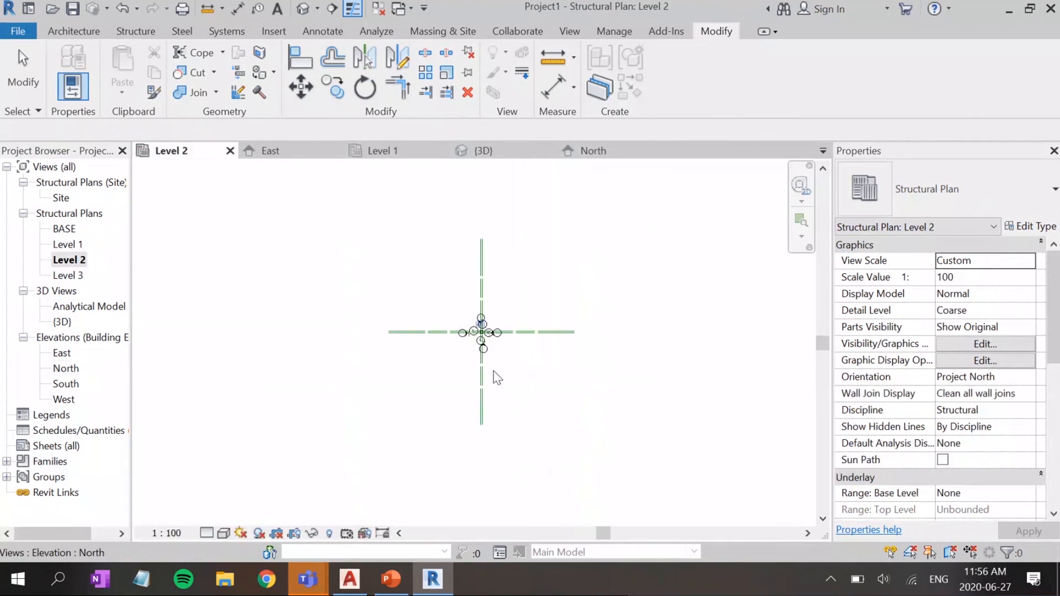
scroll(458, 356, "up", 8)
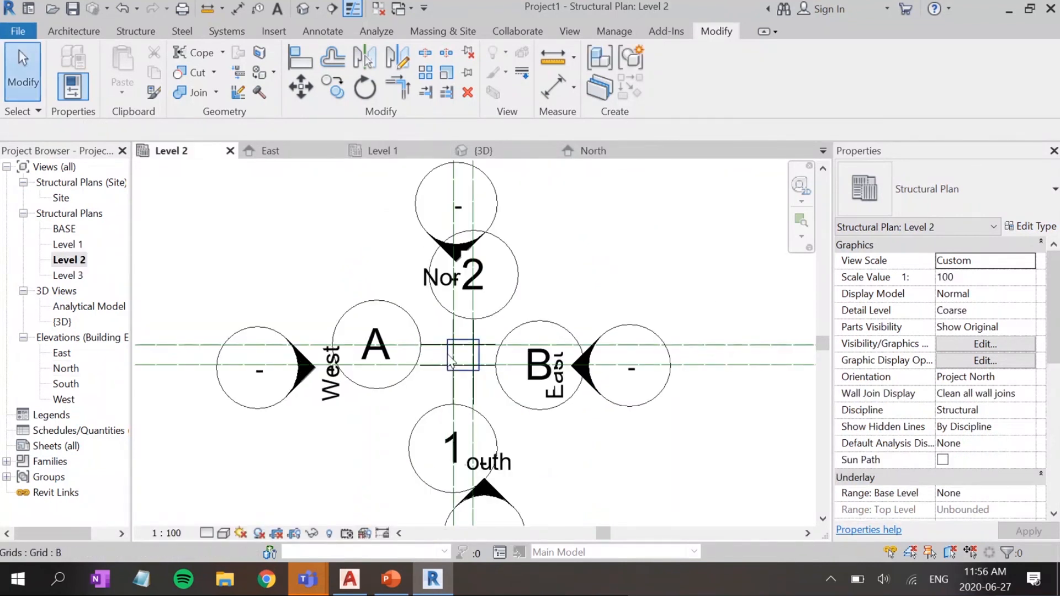
left_click(963, 283)
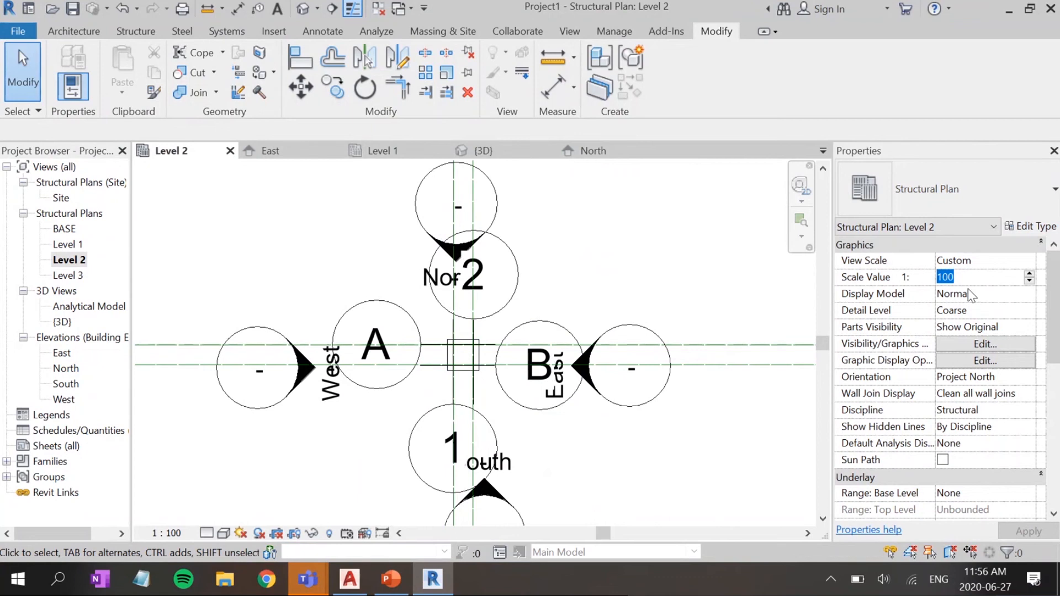
type("25")
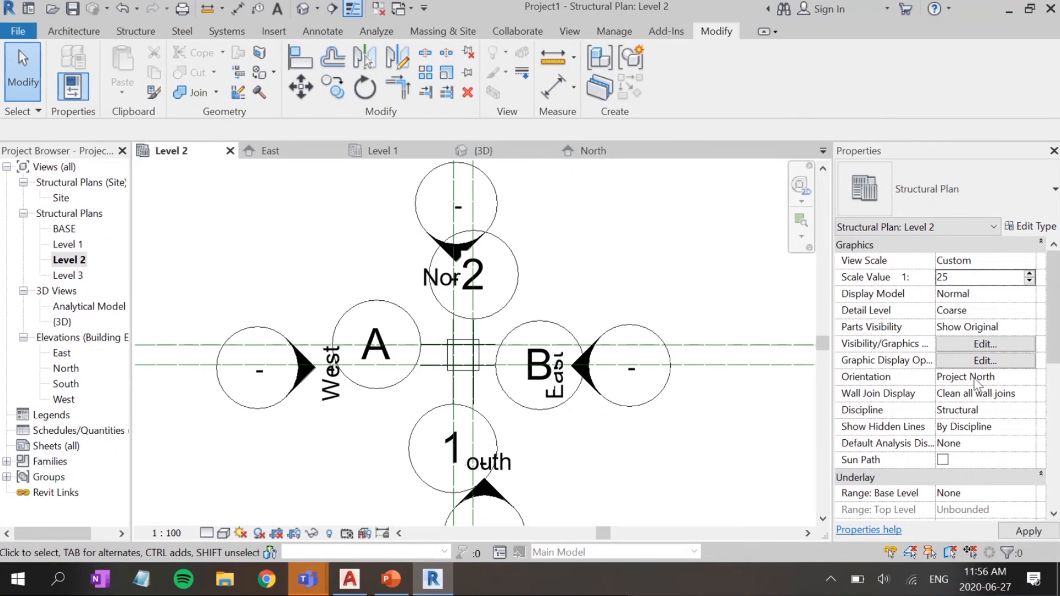
key("Return")
scroll(449, 407, "up", 3)
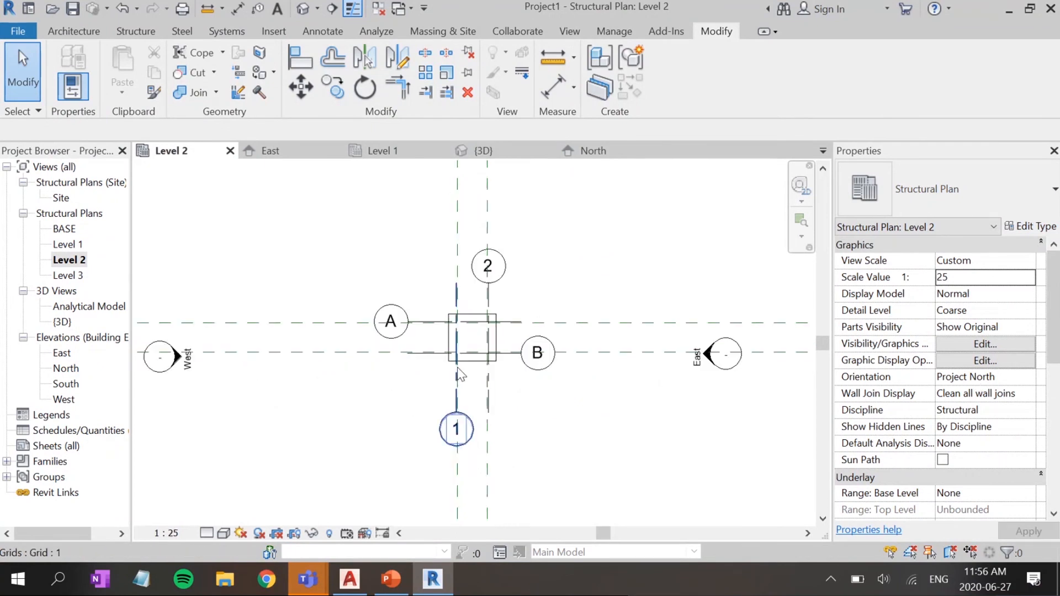
Step: Set the Level 2 plan's visual style to Wireframe and its detail level to Medium
scroll(551, 276, "up", 5)
middle_click_drag(549, 274, 675, 173)
scroll(171, 213, "up", 1)
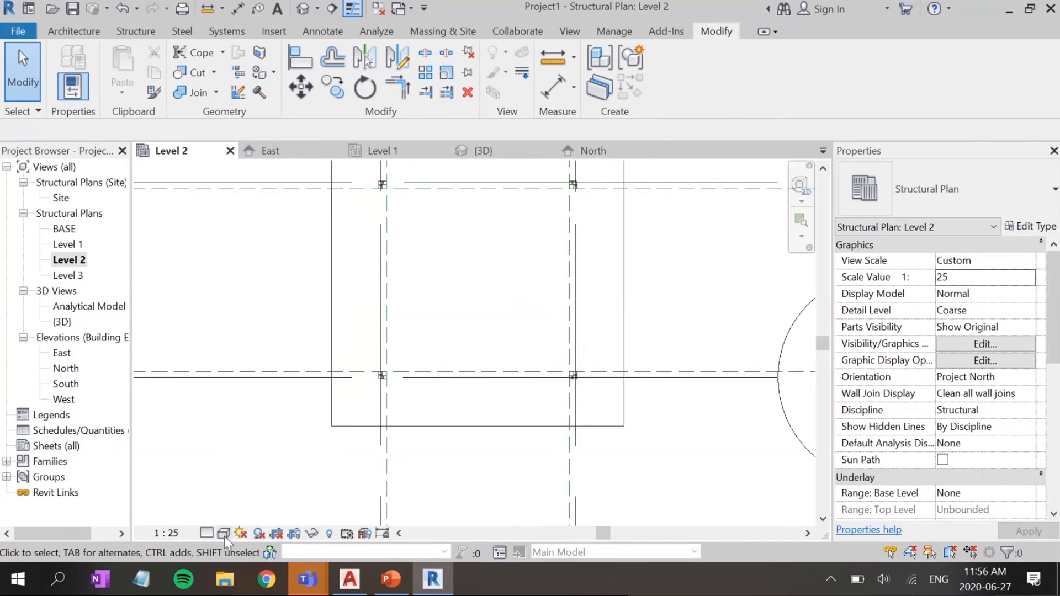
left_click(223, 533)
left_click(248, 431)
left_click(207, 533)
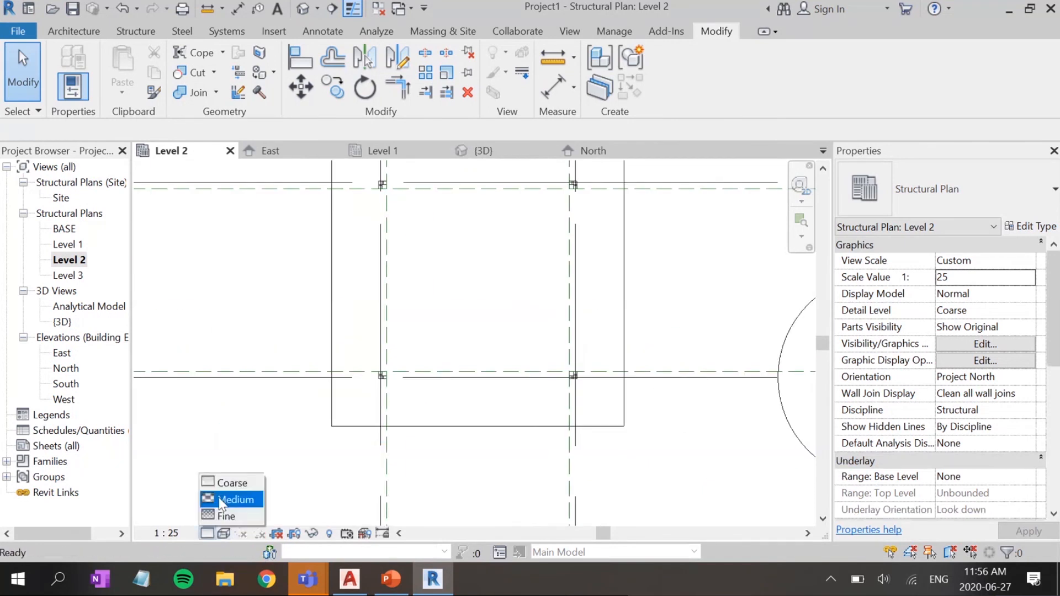
left_click(219, 498)
scroll(469, 264, "up", 1)
middle_click_drag(469, 264, 466, 286)
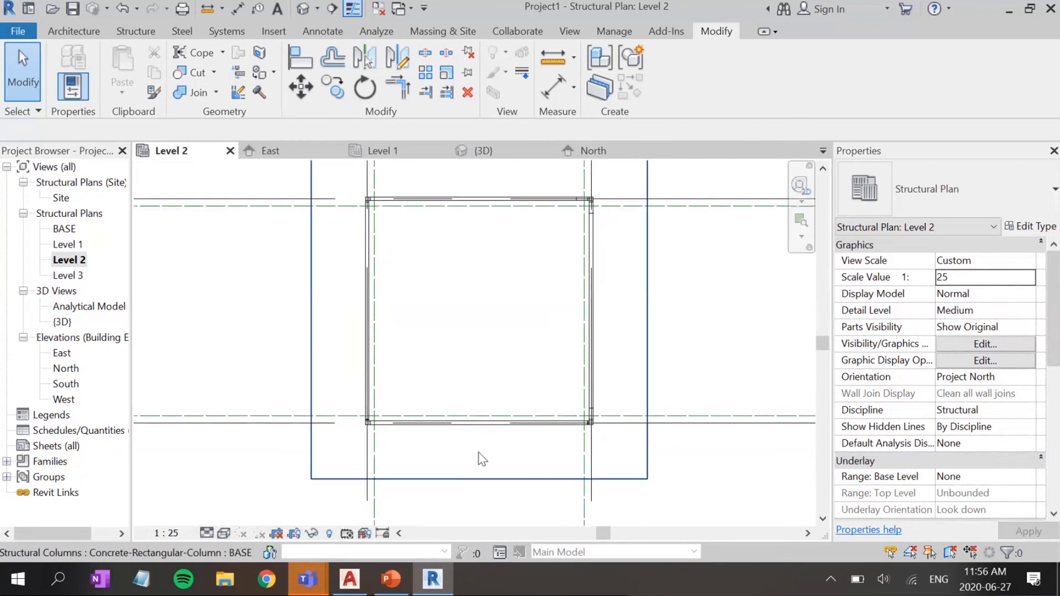
Step: Place an M_Timber SINGLE beam on Level 2 from the middle of the north beam to the middle of the south beam
key("b")
key("m")
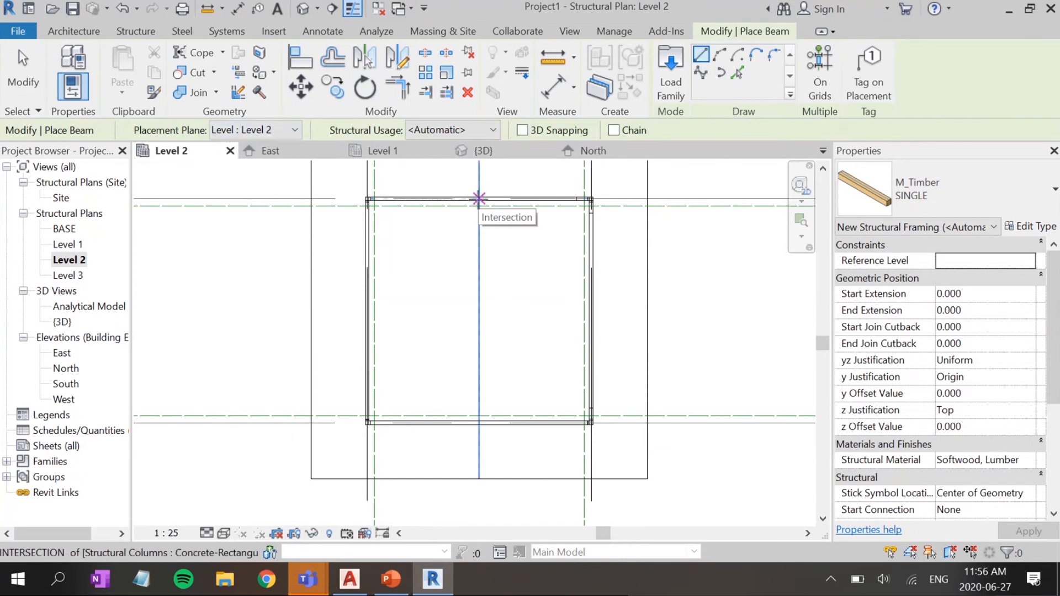
left_click(479, 198)
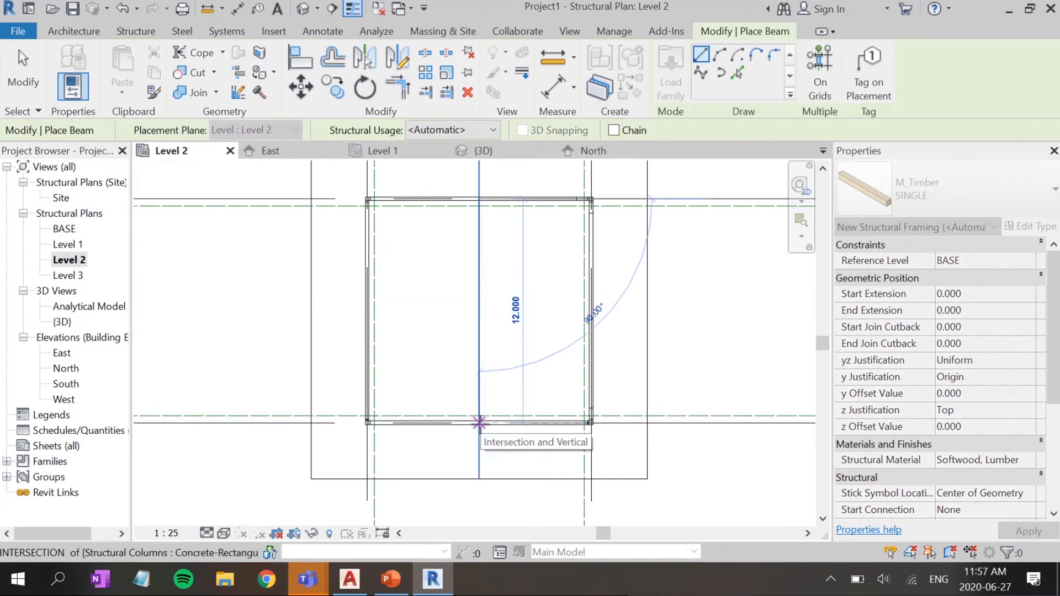
scroll(479, 421, "up", 5)
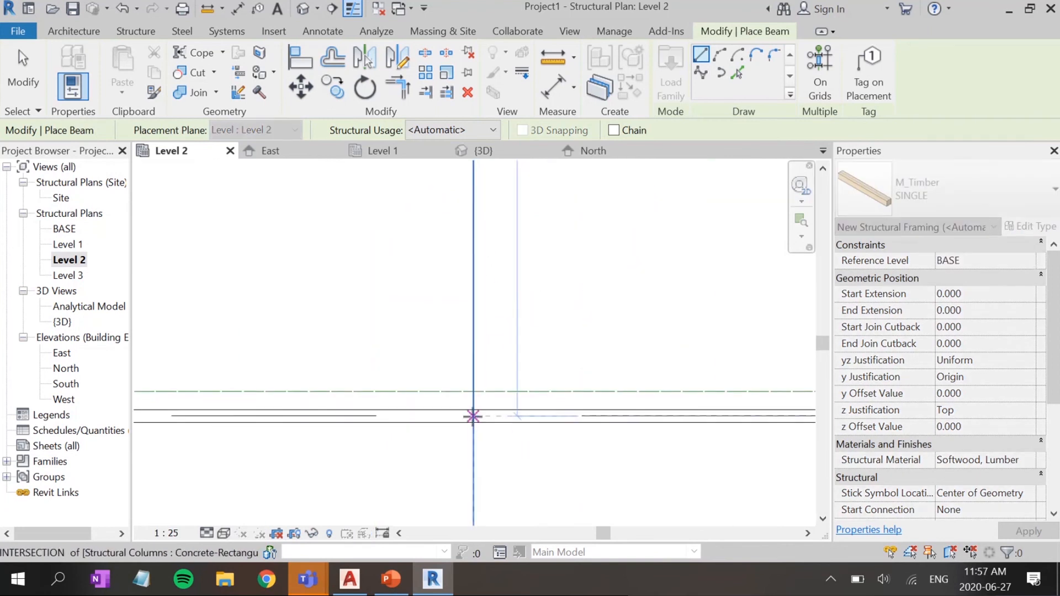
left_click(518, 323)
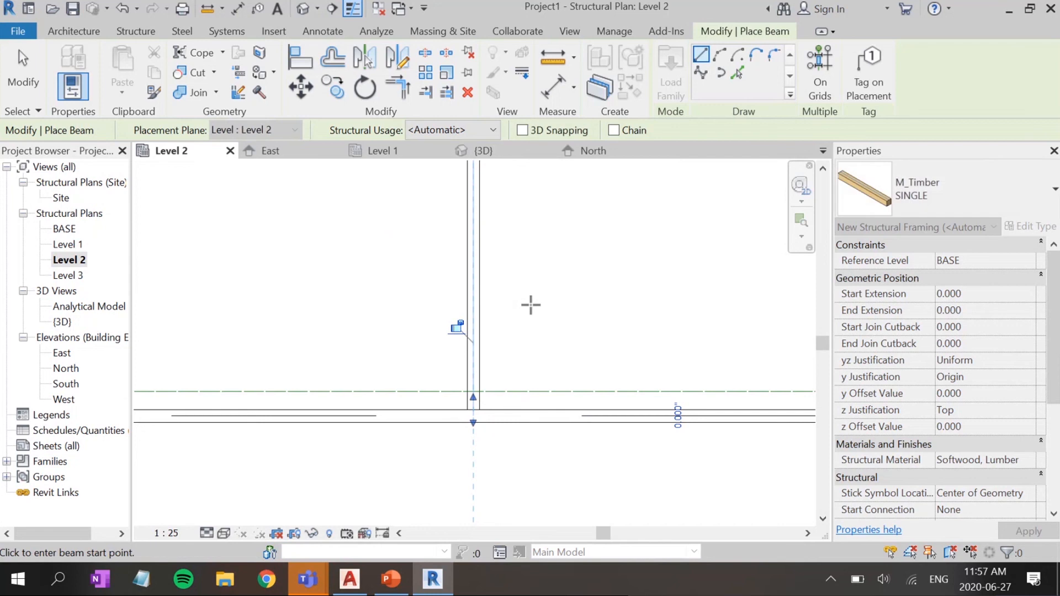
scroll(534, 284, "down", 3)
scroll(537, 265, "down", 2)
middle_click_drag(525, 372, 550, 393)
scroll(555, 364, "up", 1)
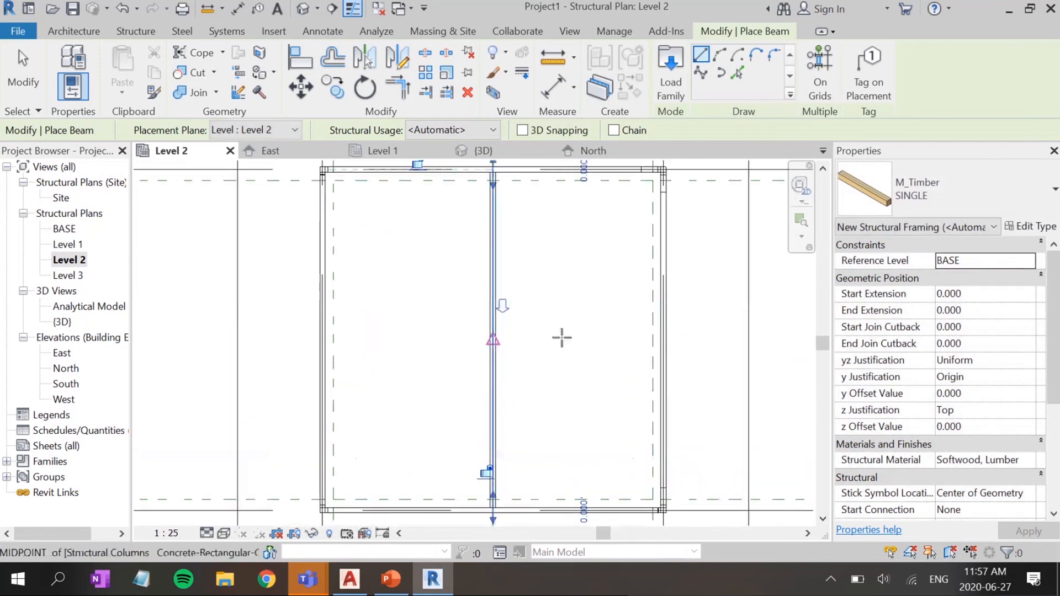
key("Escape")
key("Escape")
left_click(494, 352)
key("Escape")
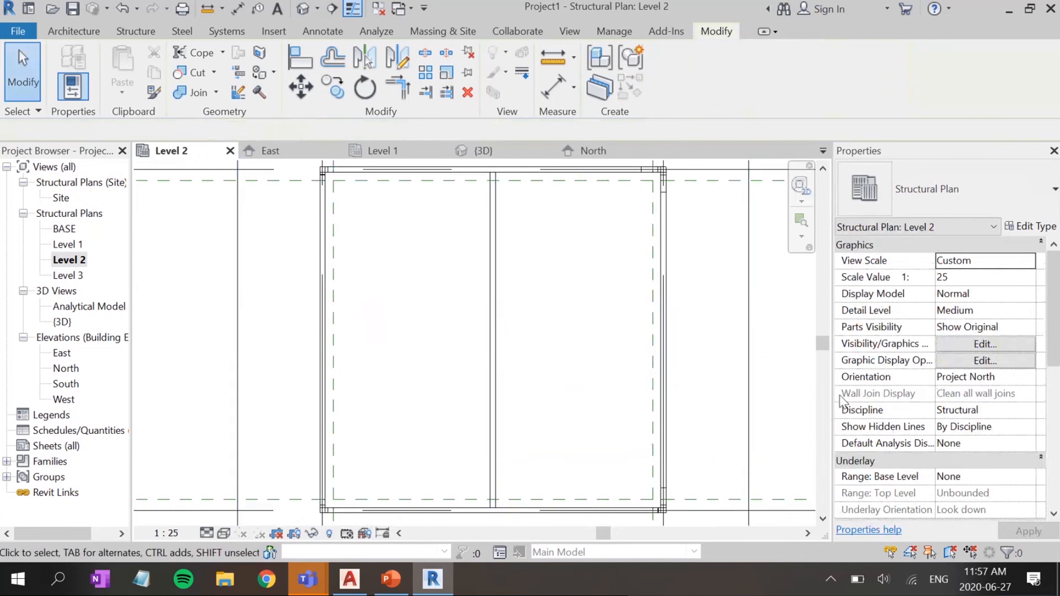
Step: Set the Level 2 view range offsets to 3 for the top, -3 for the cut plane and 3 for the view depth
scroll(676, 385, "down", 2)
scroll(963, 429, "down", 5)
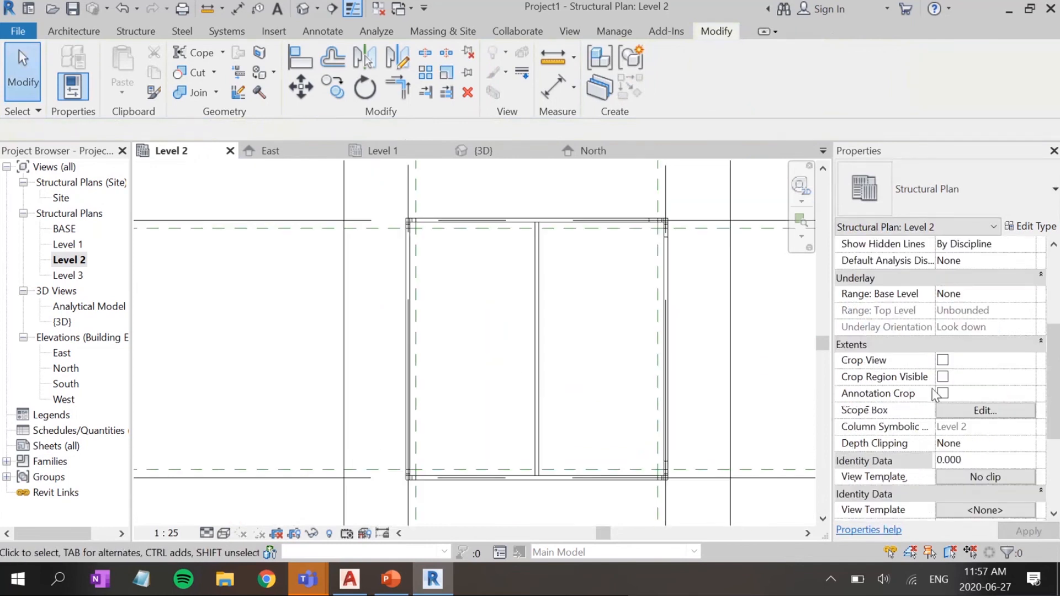
scroll(965, 429, "up", 4)
scroll(967, 297, "up", 2)
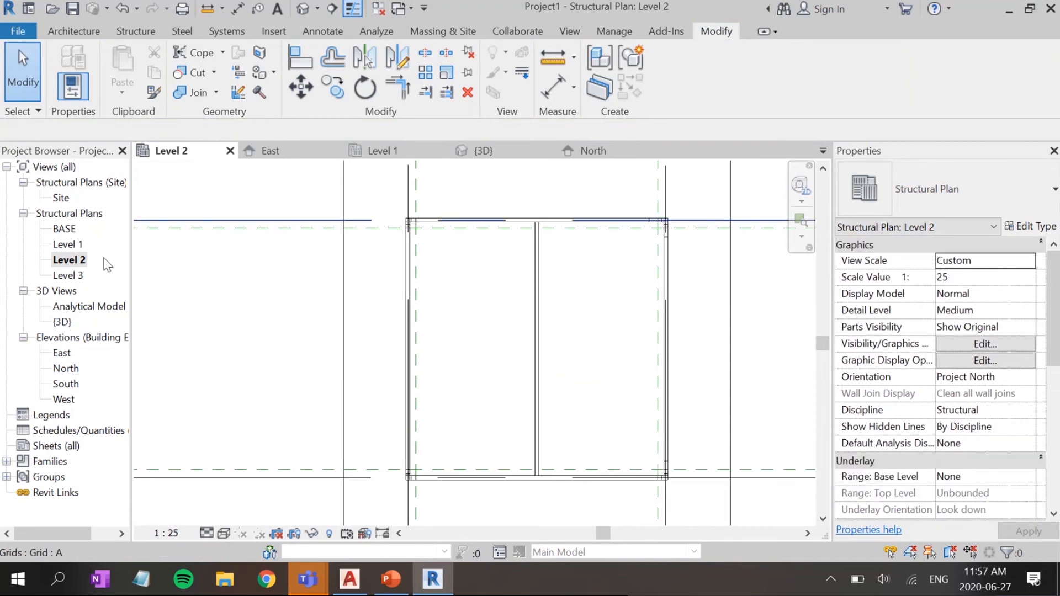
left_click(69, 260)
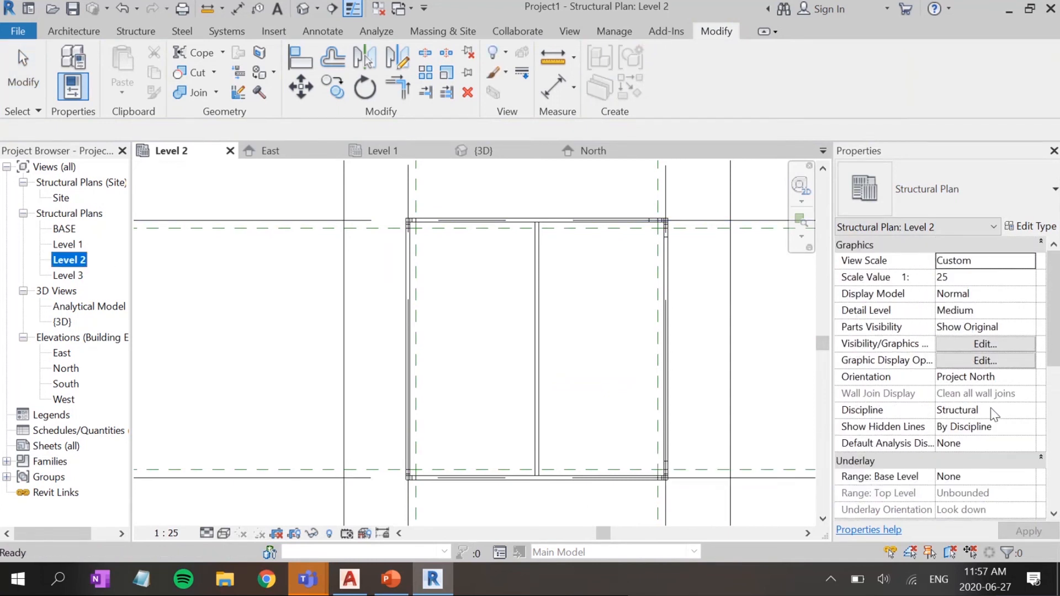
scroll(985, 411, "down", 5)
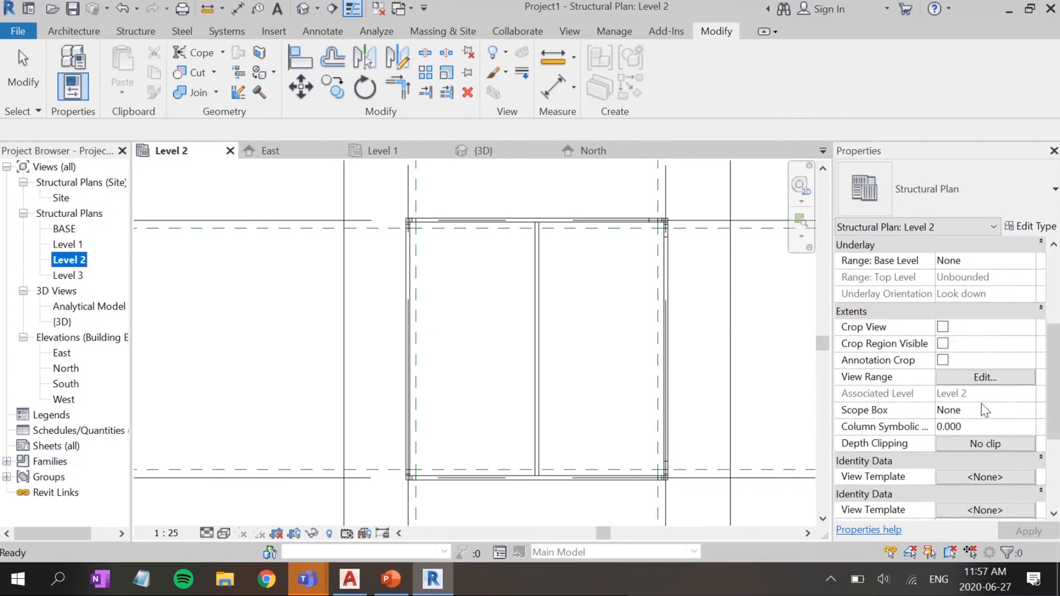
left_click(980, 381)
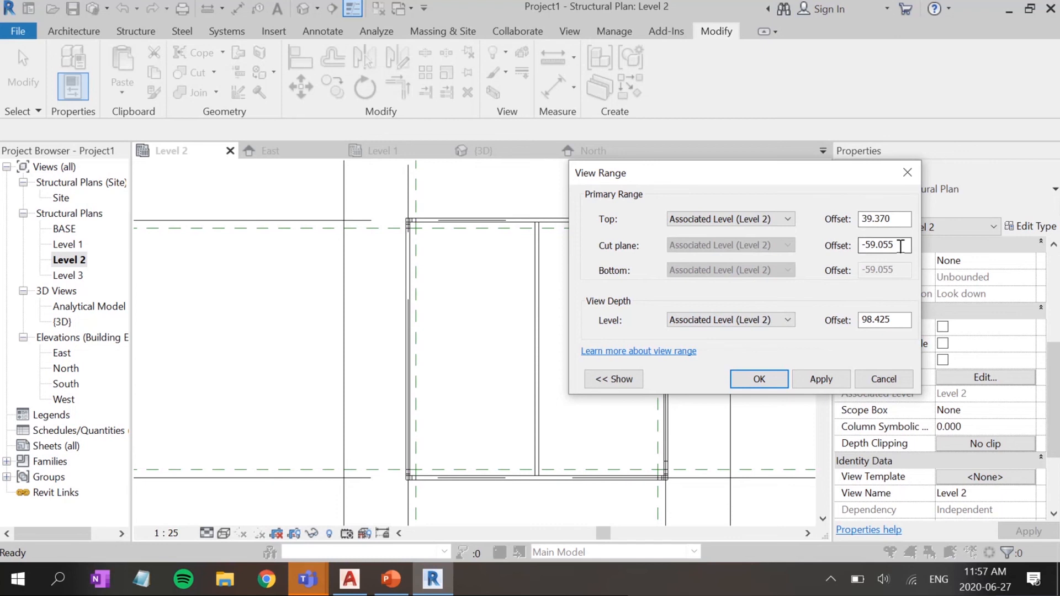
double_click(891, 221)
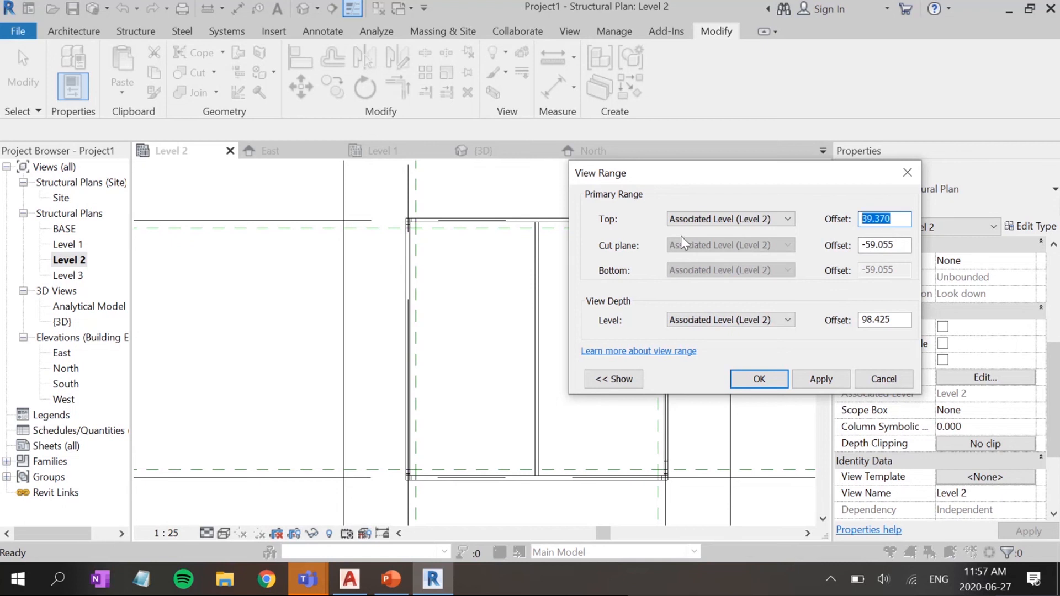
type("3")
double_click(864, 246)
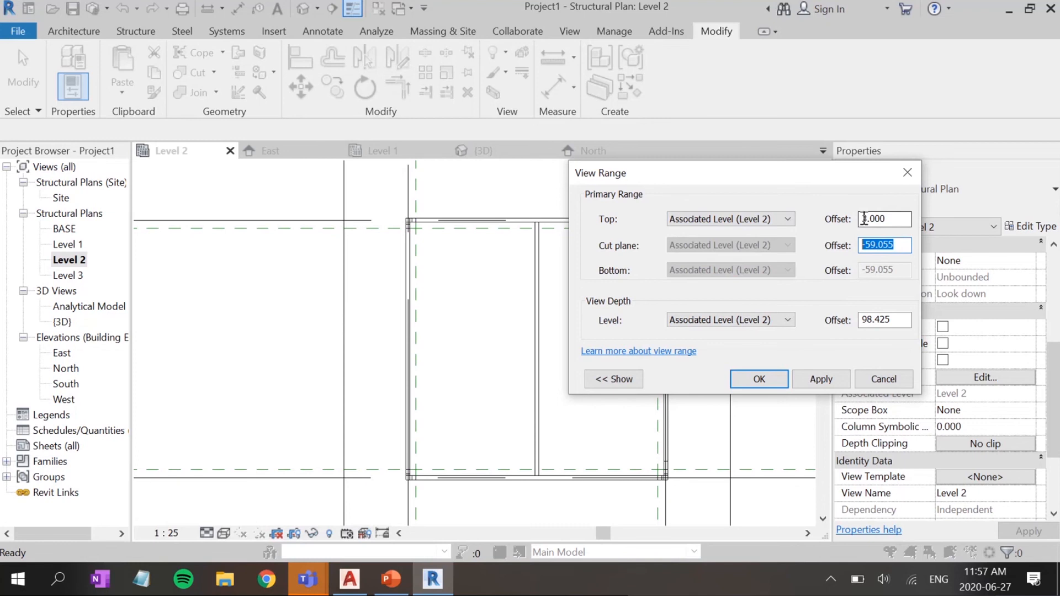
type("-3")
double_click(891, 319)
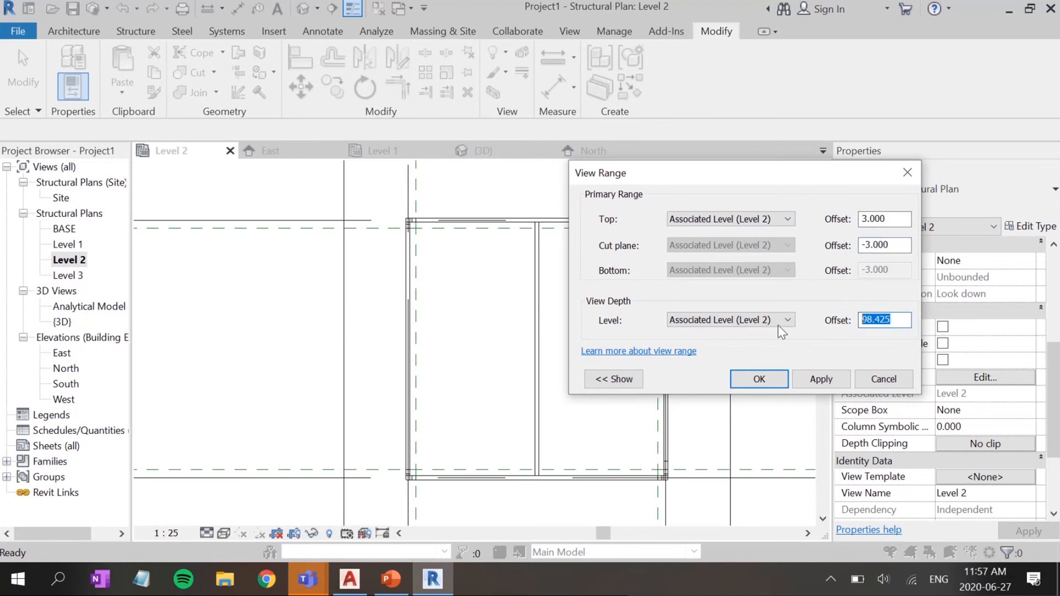
type("3")
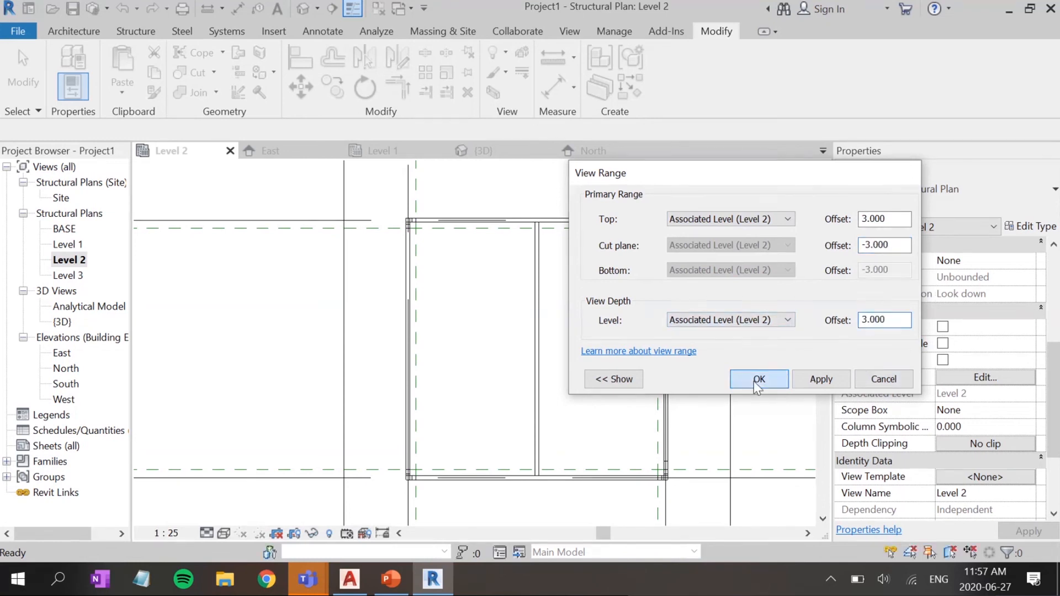
left_click(755, 382)
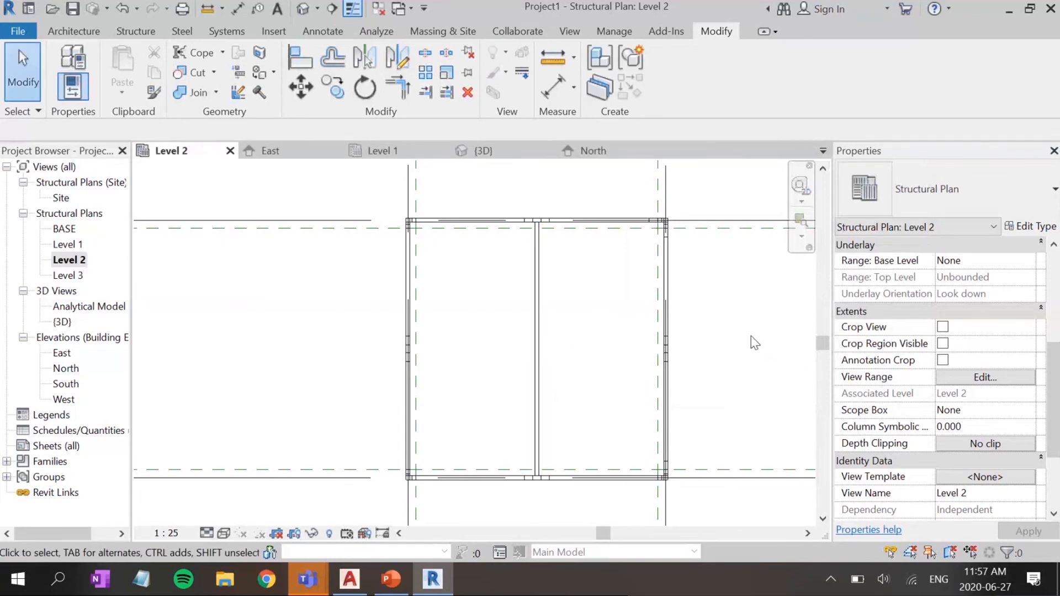
Step: Mirror a copy of the central north-south beam about a 45° diagonal axis drawn from the centre of the northeast corner column
scroll(549, 364, "up", 2)
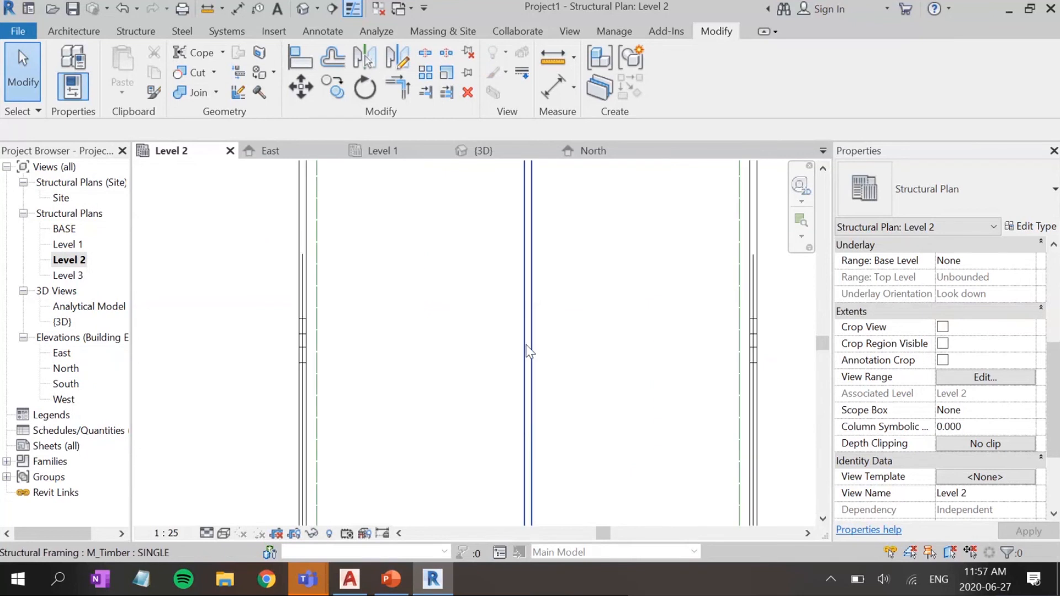
left_click(528, 350)
key("d")
key("m")
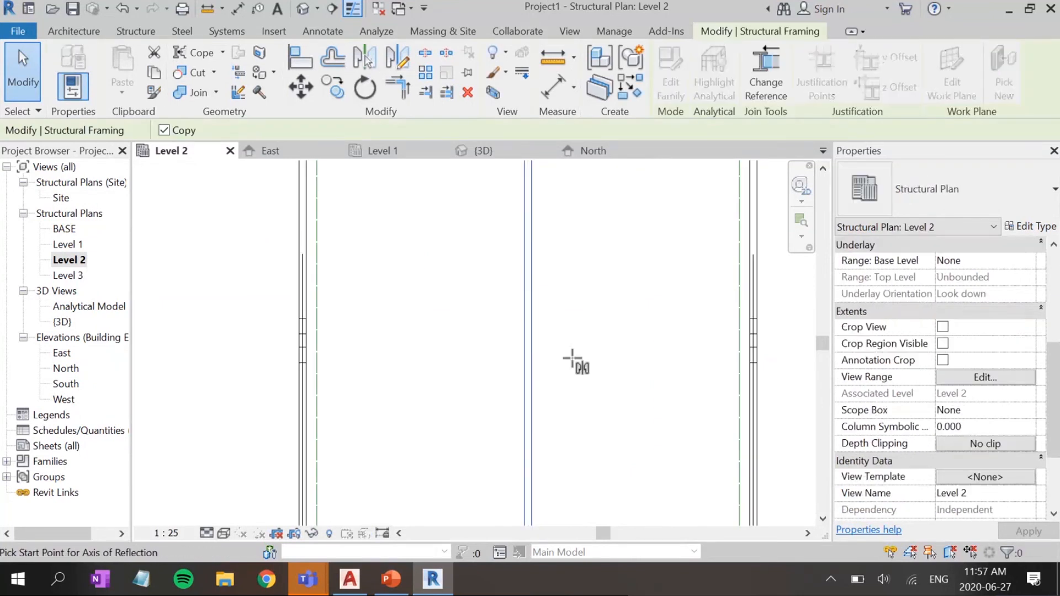
scroll(572, 358, "down", 3)
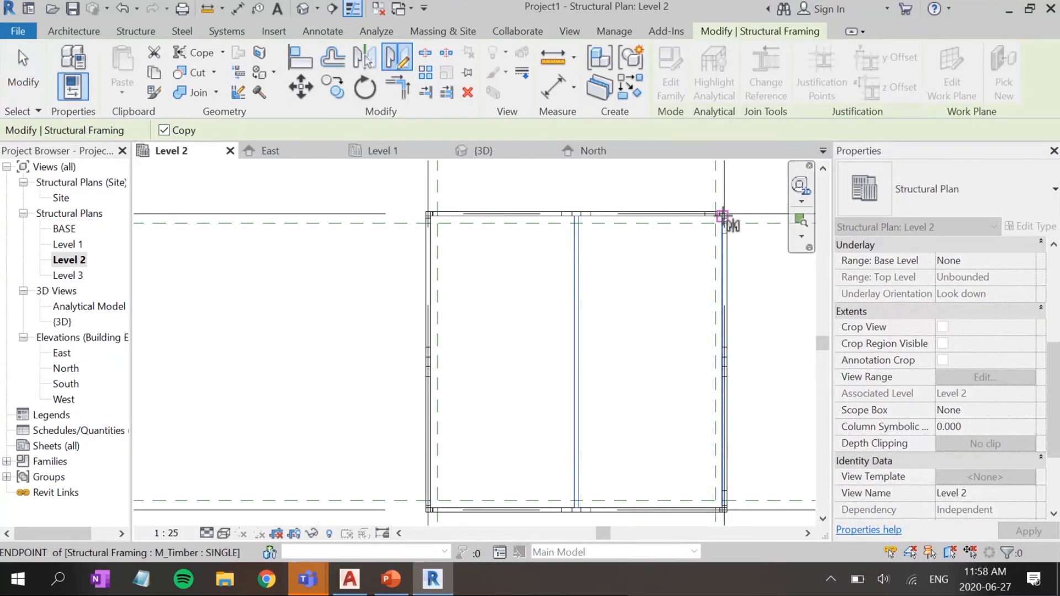
scroll(726, 219, "up", 3)
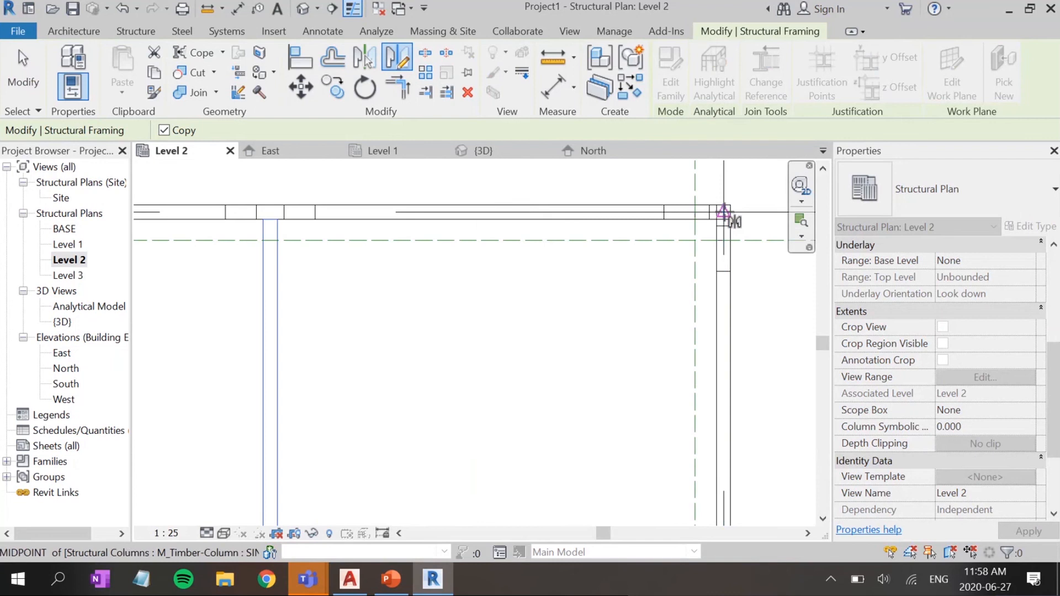
left_click(723, 213)
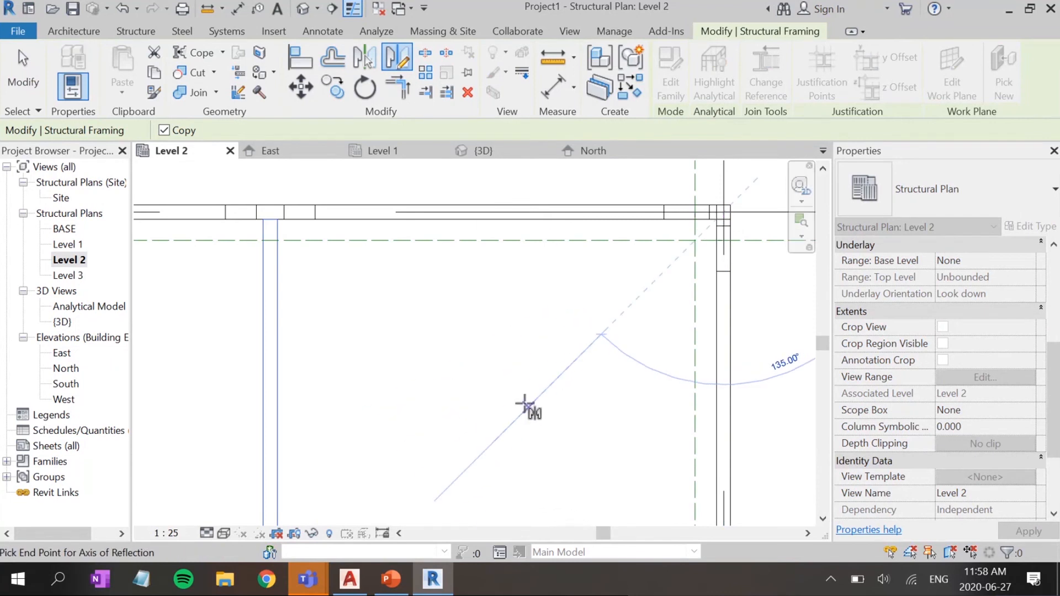
left_click(569, 455)
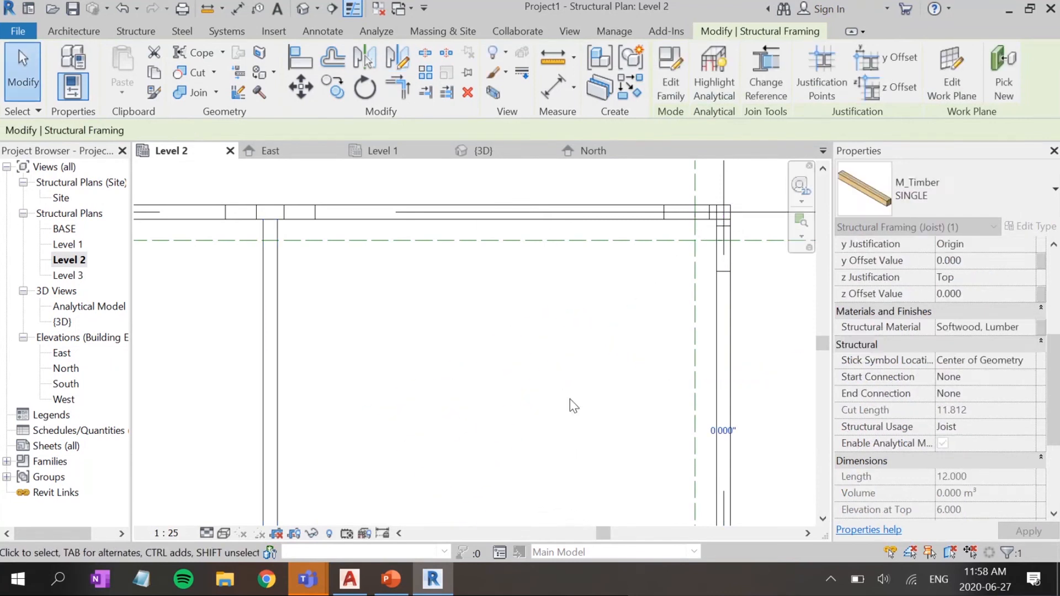
scroll(610, 260, "down", 5)
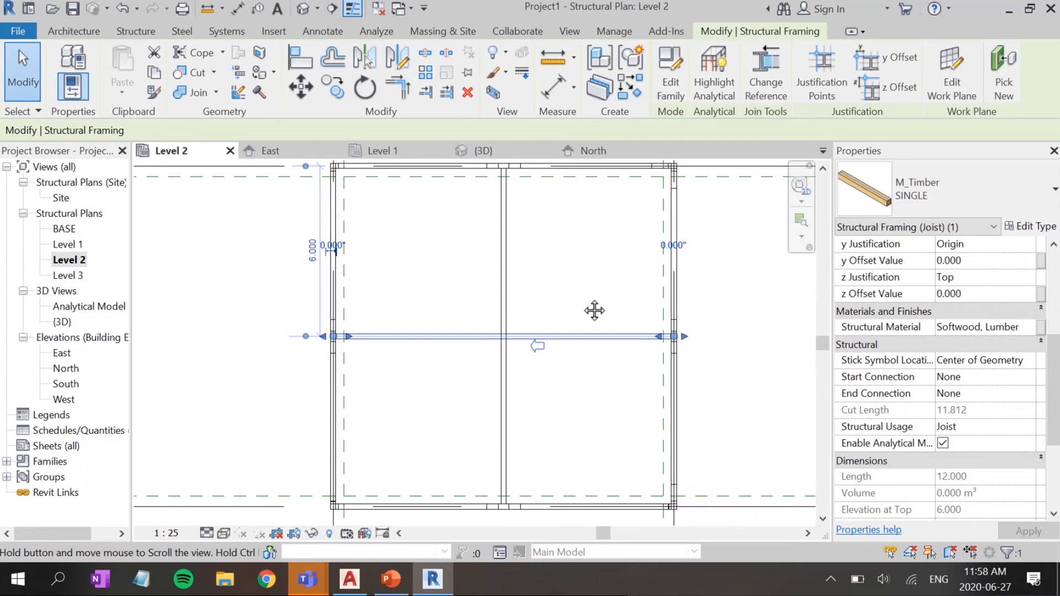
middle_click_drag(595, 310, 584, 345)
left_click(701, 440)
scroll(721, 414, "down", 1)
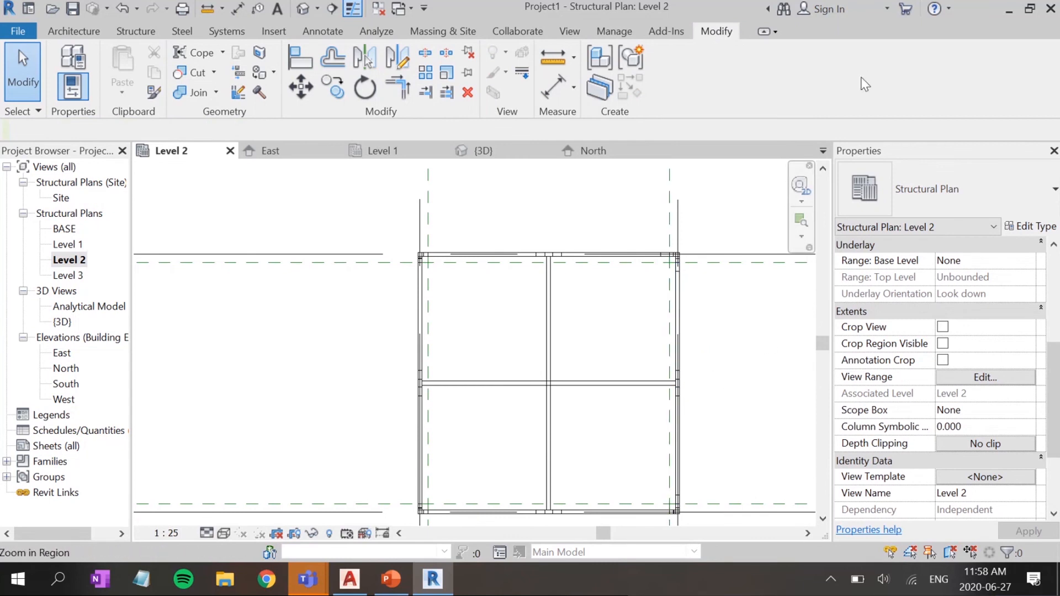
Step: Draw a thin detail line about 1.37 long diagonally outward from the outer corner of the southeast column as a reference
middle_click_drag(746, 402, 677, 337)
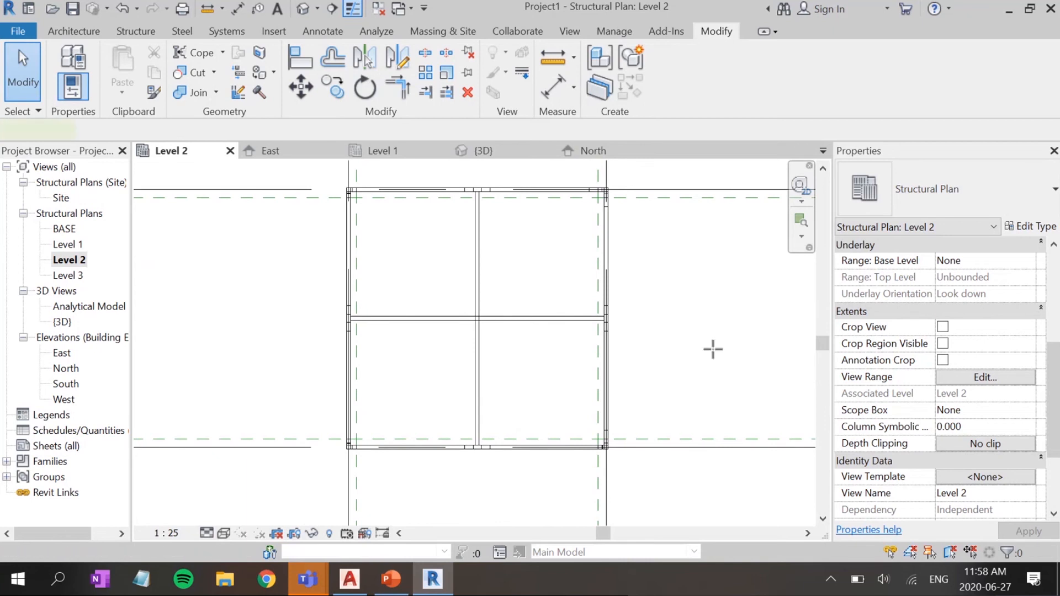
key("d")
key("l")
scroll(636, 467, "up", 2)
scroll(616, 459, "up", 2)
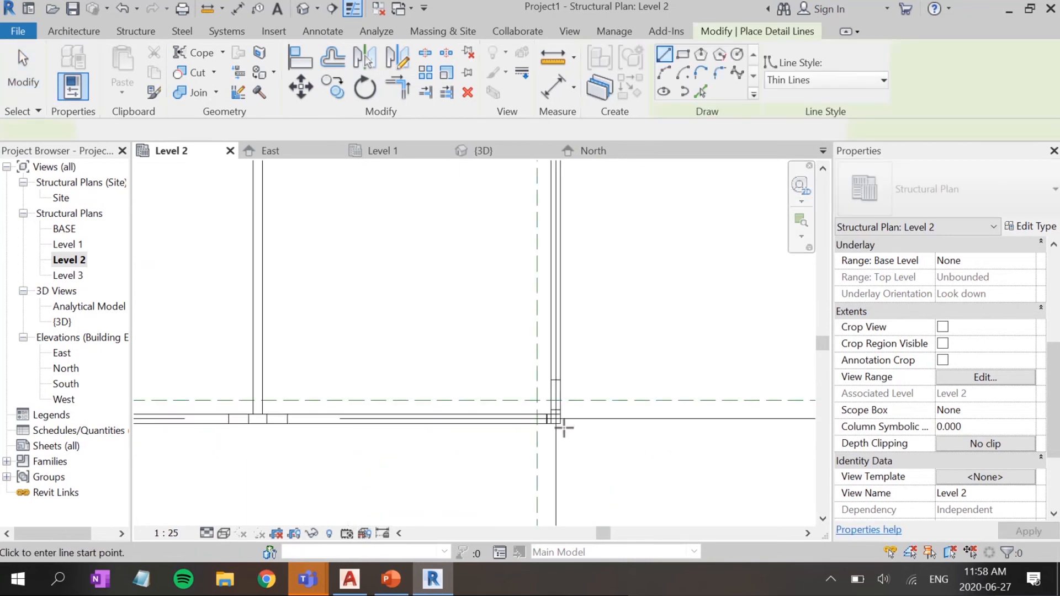
scroll(559, 424, "up", 1)
scroll(562, 424, "up", 2)
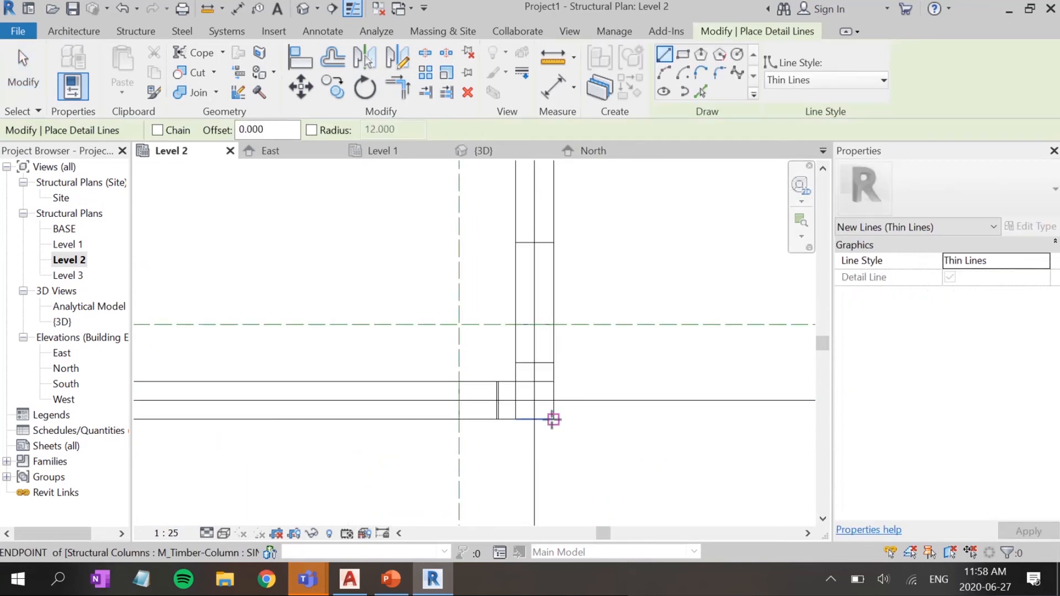
left_click(554, 420)
middle_click_drag(674, 490, 542, 338)
left_click(639, 426)
scroll(461, 360, "down", 5)
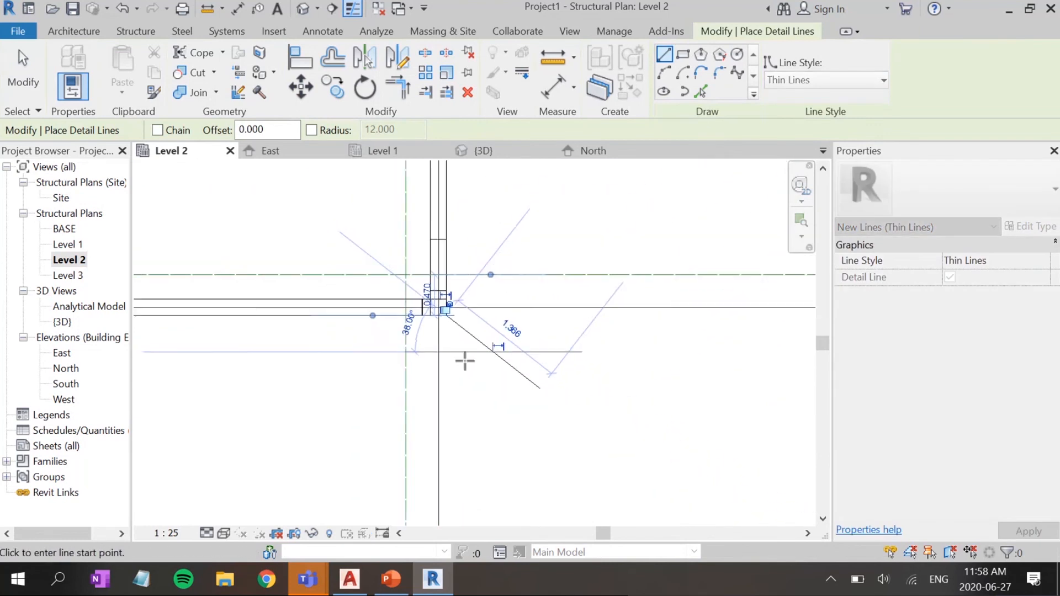
scroll(359, 298, "down", 1)
middle_click_drag(367, 281, 518, 369)
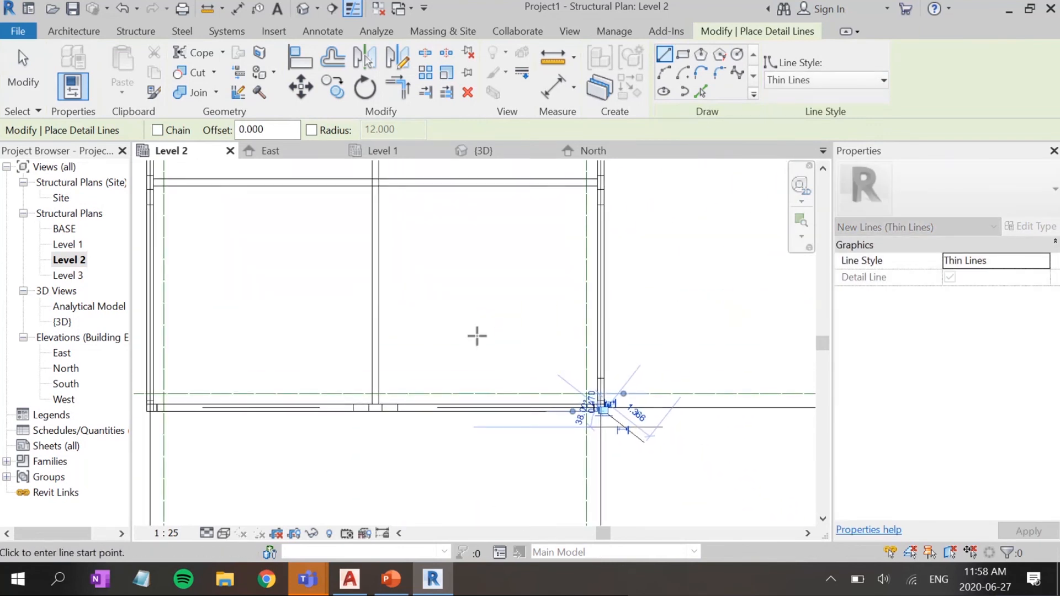
scroll(387, 316, "down", 1)
Step: Open the Level 3 structural plan and set its view range offsets to 3 for the top, -3 for the cut plane and 3 for the view depth
left_click(68, 275)
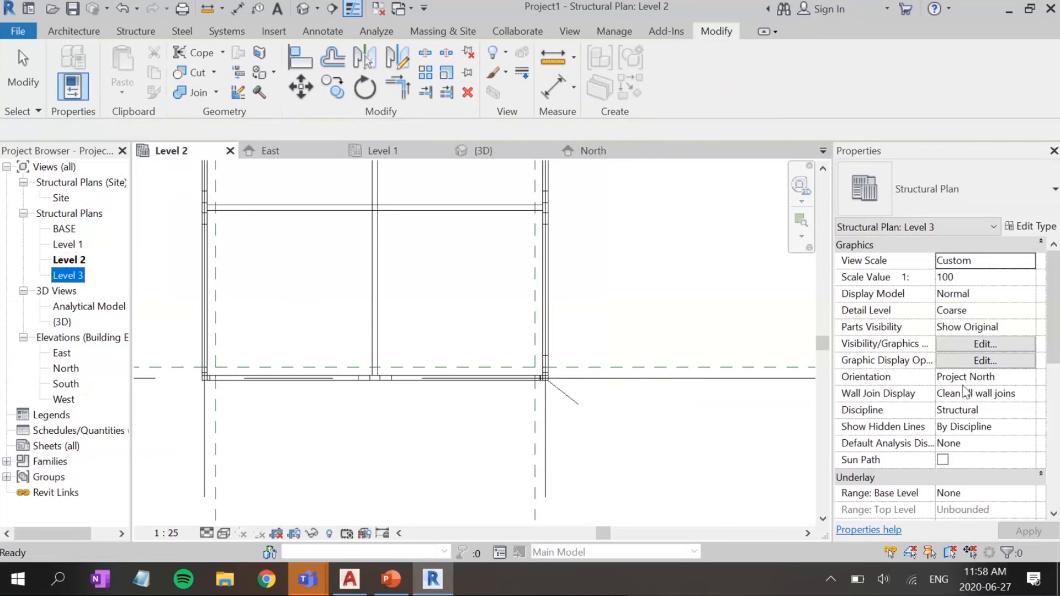
double_click(56, 276)
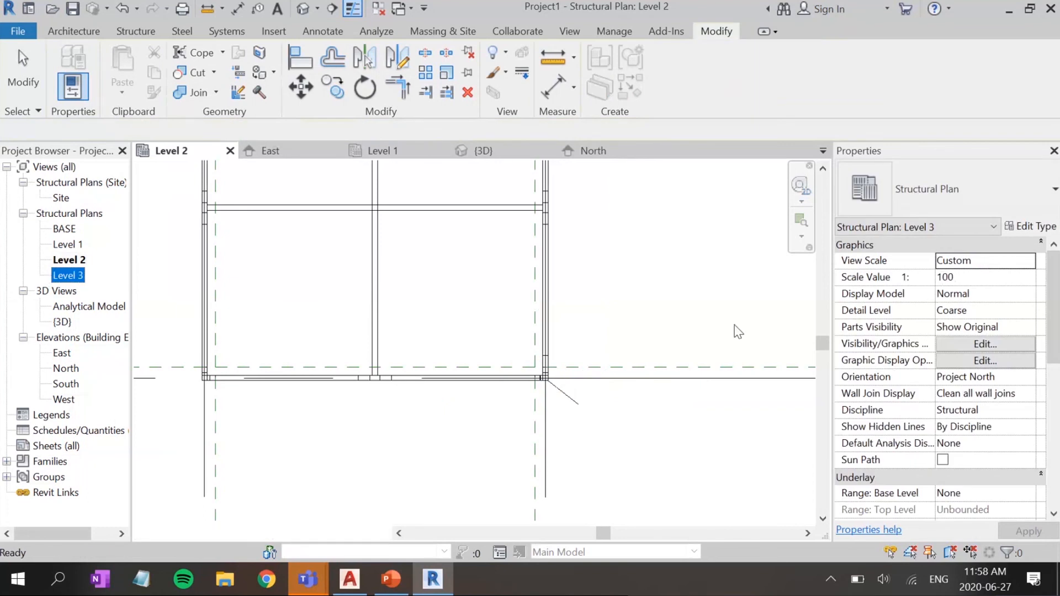
scroll(980, 422, "down", 2)
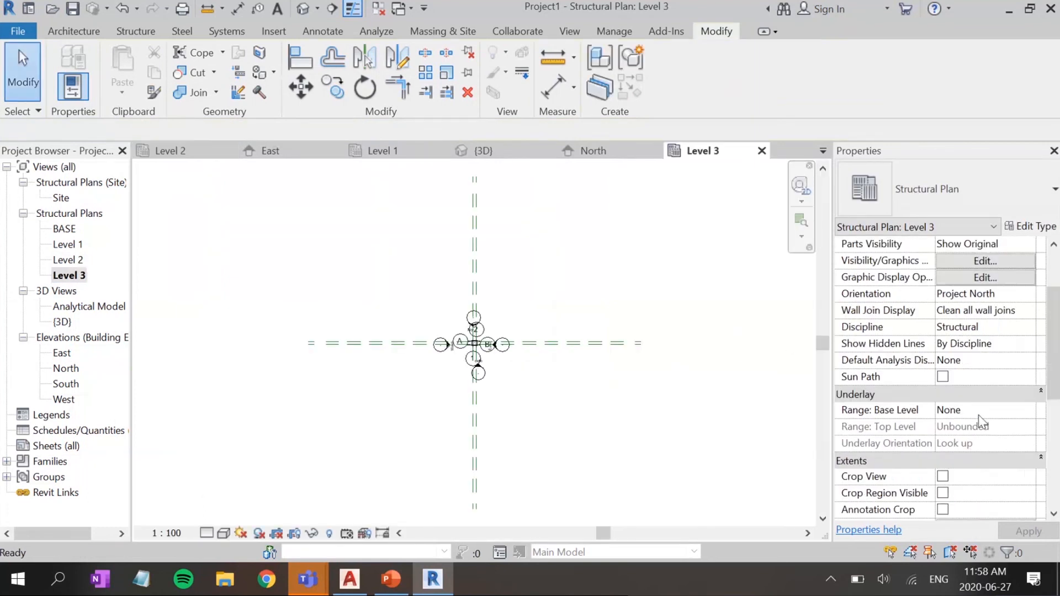
scroll(979, 423, "down", 1)
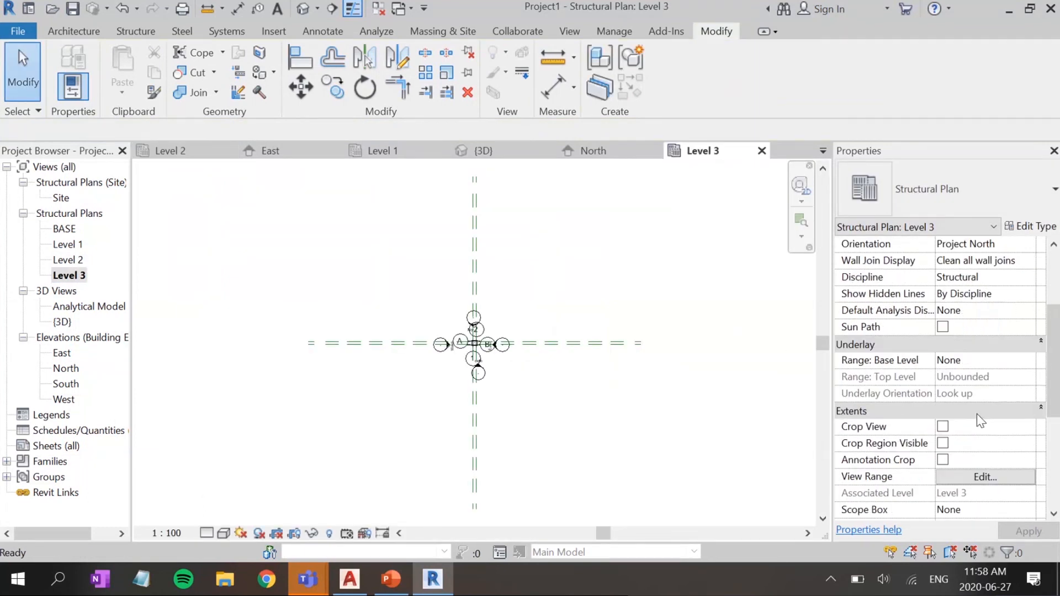
left_click(959, 475)
double_click(894, 219)
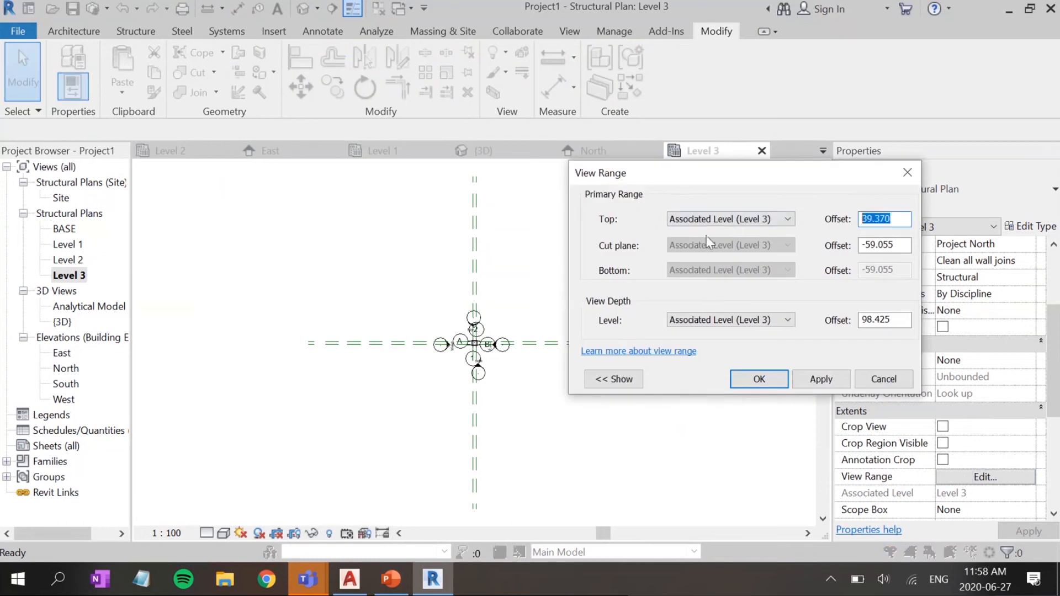
type("3")
key("Tab")
type("-3")
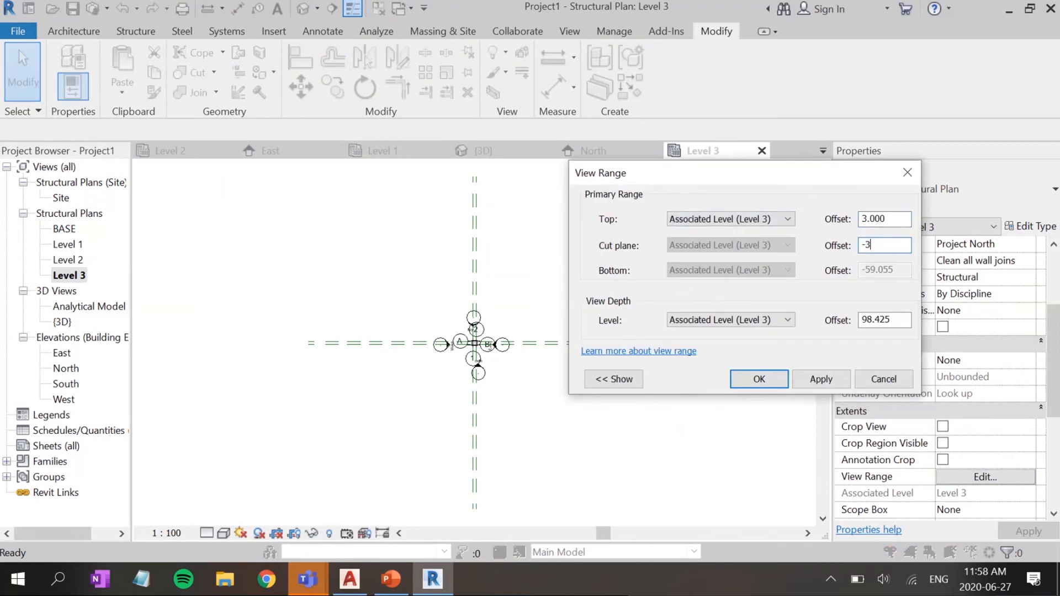
double_click(897, 320)
type("3")
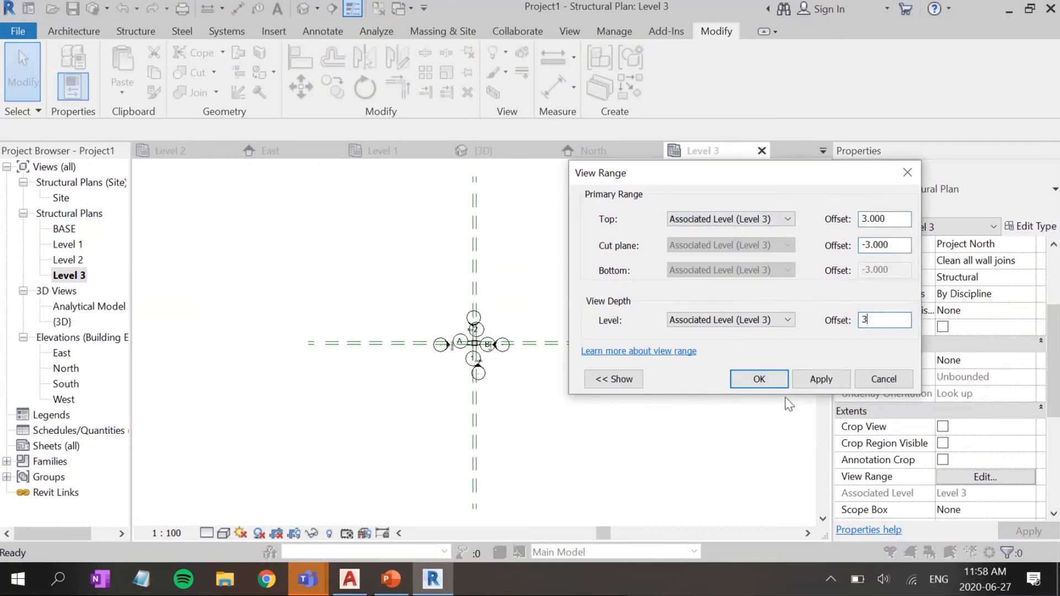
left_click(752, 381)
Step: Set the Level 3 plan's view scale to 1:25
scroll(994, 292, "up", 3)
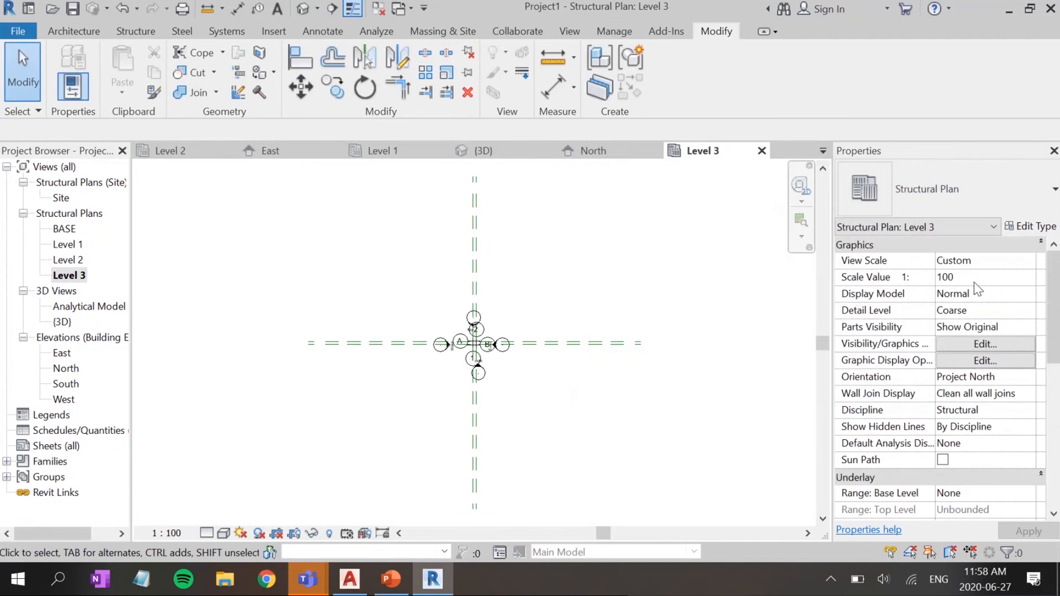
left_click(958, 278)
type("25")
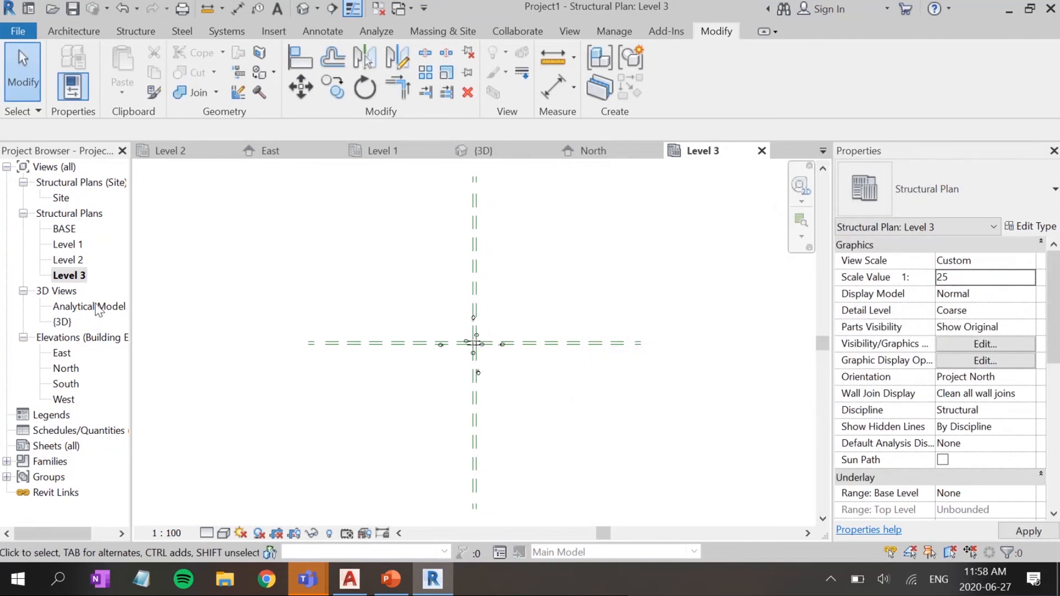
Step: Return to the Level 2 plan and copy the two crossing middle beams together with the diagonal detail line to the clipboard
left_click(67, 259)
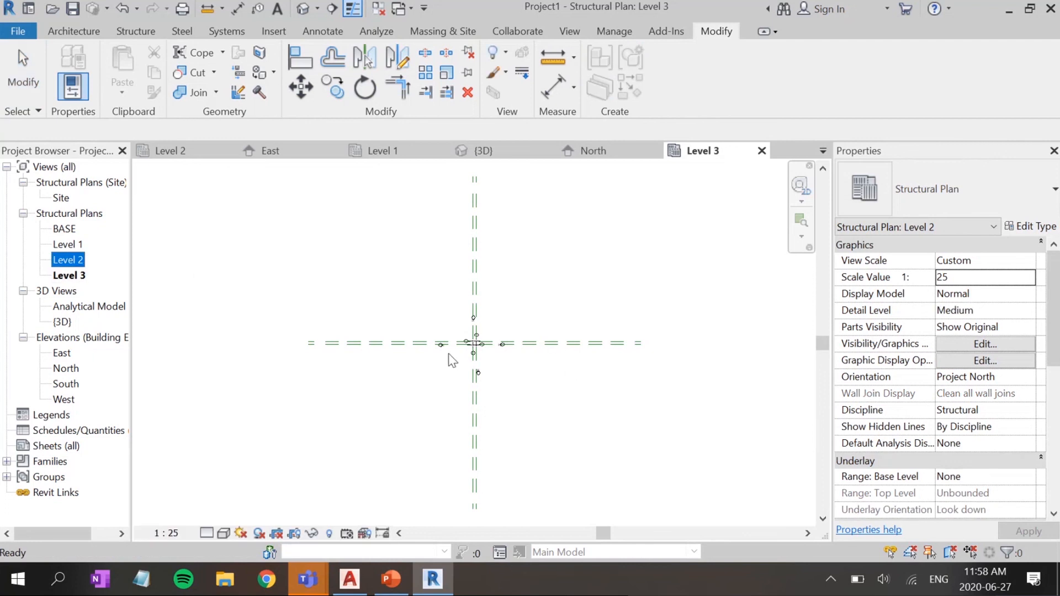
double_click(67, 259)
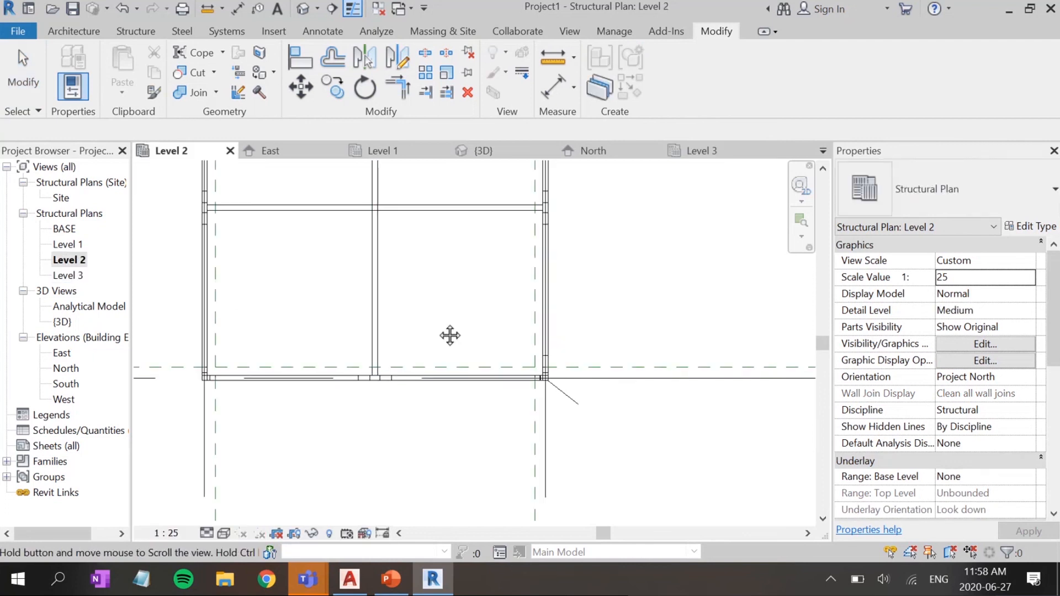
middle_click_drag(450, 335, 494, 383)
left_click_drag(484, 323, 406, 263)
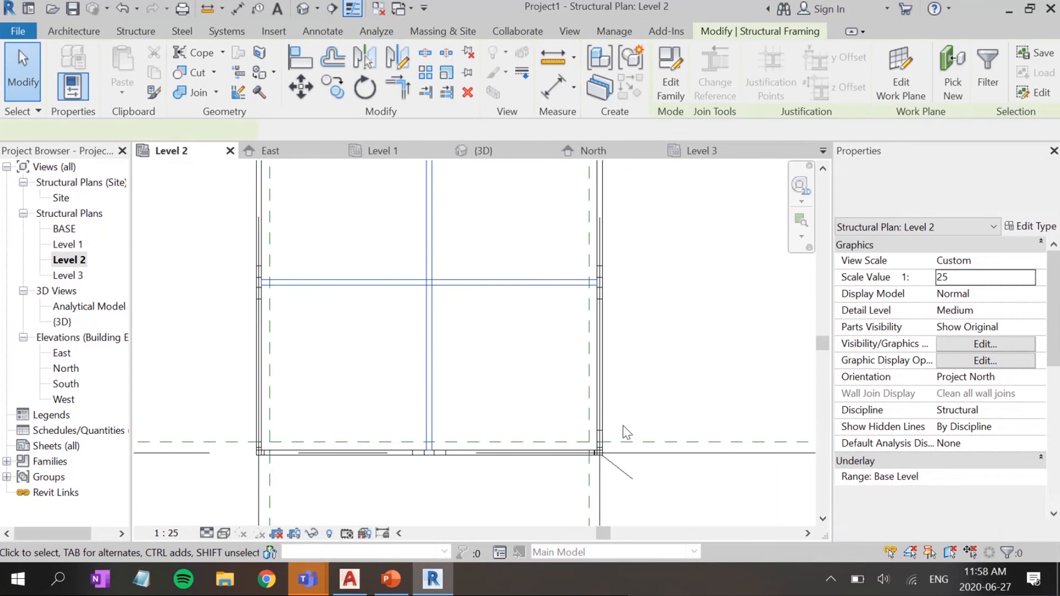
left_click(629, 479, "ctrl")
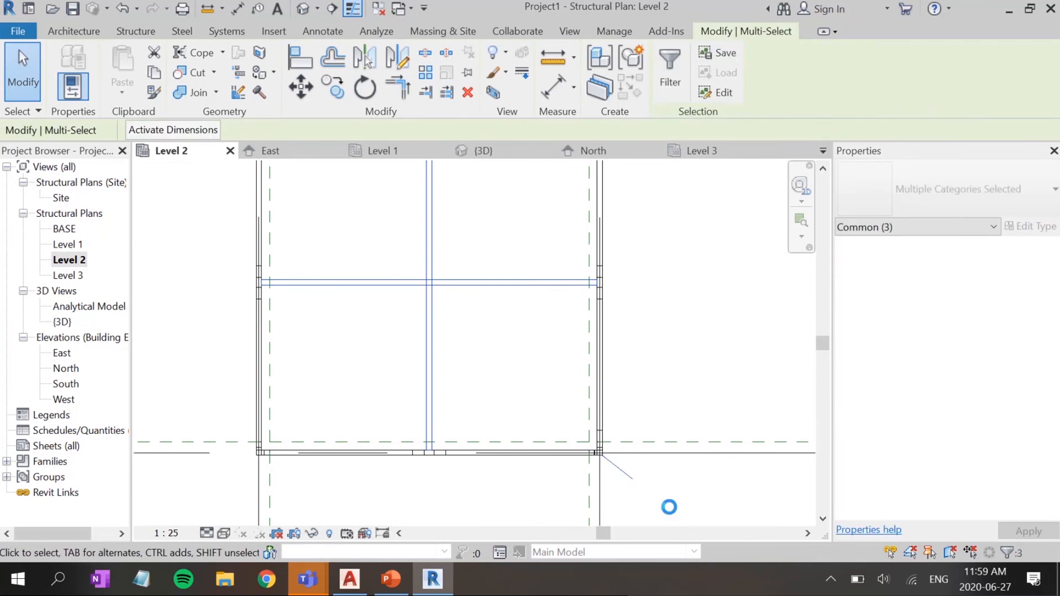
Step: Switch to the Level 3 plan and set its visual style to Wireframe and its detail level to Medium
left_click(66, 276)
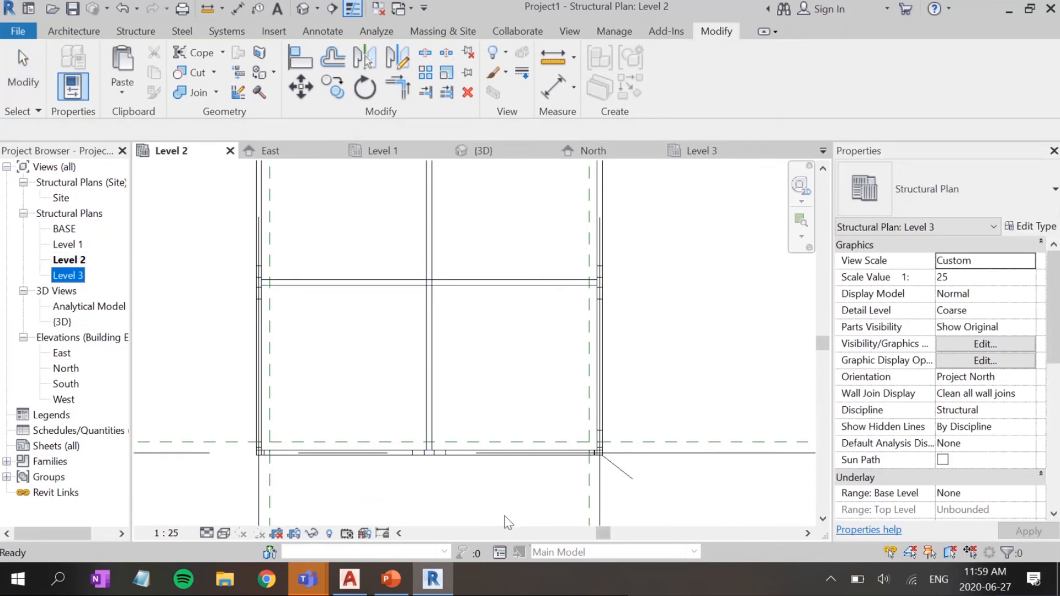
double_click(75, 276)
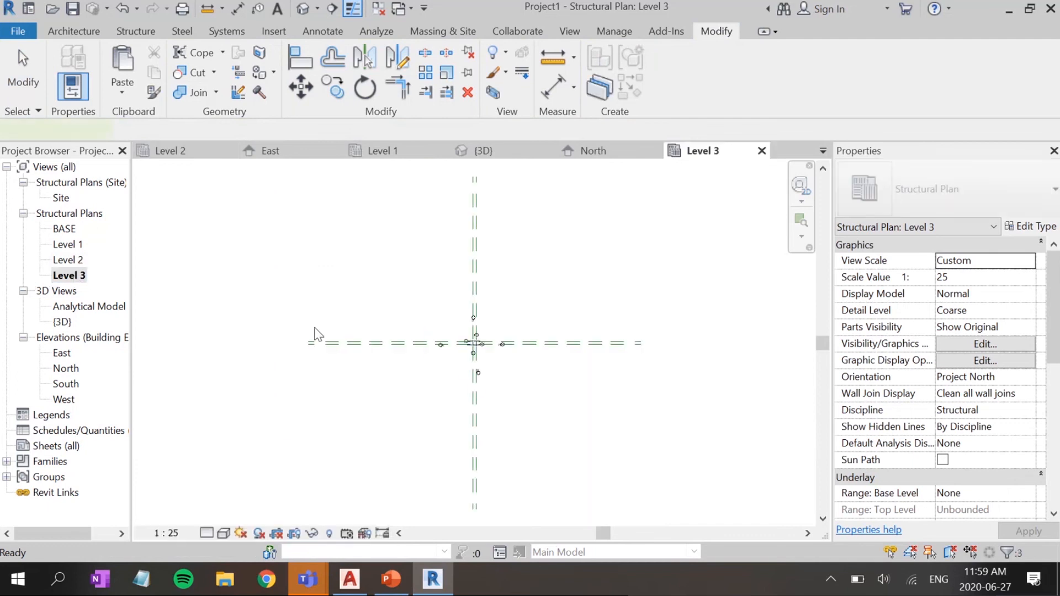
scroll(466, 419, "down", 3)
scroll(466, 433, "up", 5)
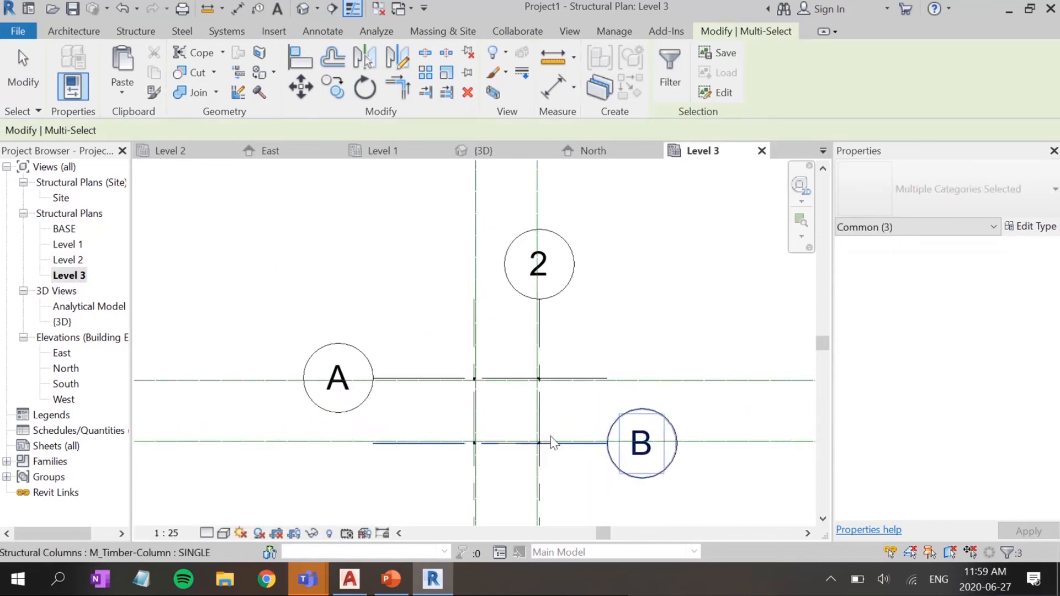
middle_click_drag(437, 404, 450, 382)
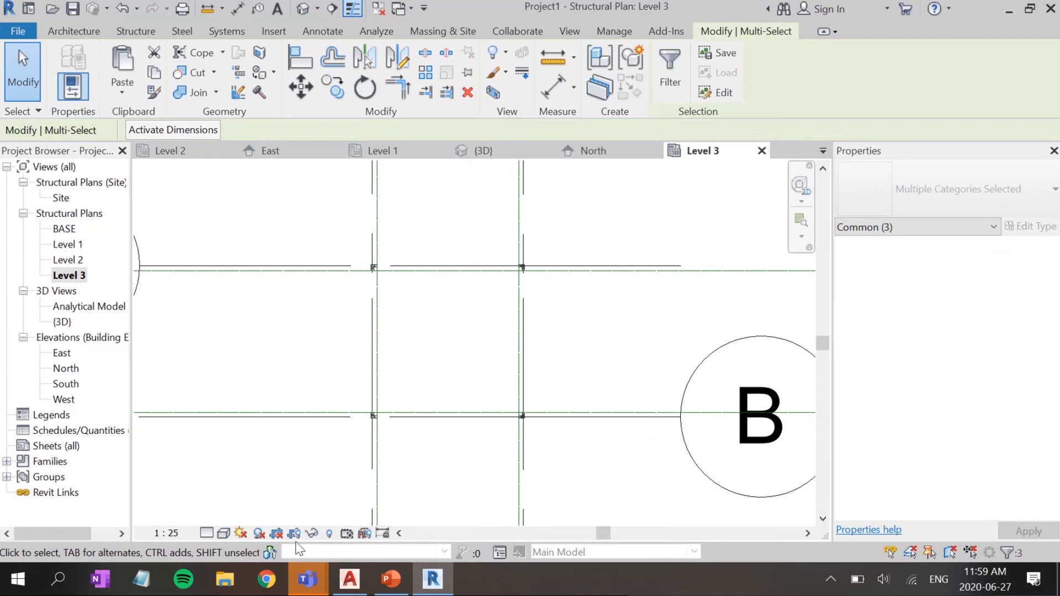
left_click(222, 533)
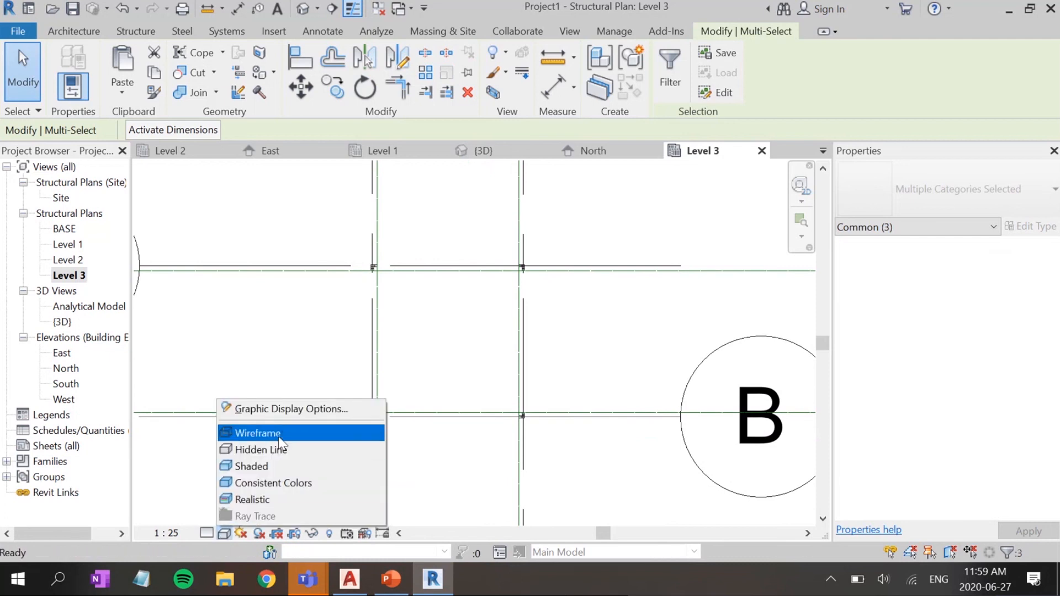
left_click(280, 433)
left_click(207, 532)
left_click(230, 500)
left_click(449, 377)
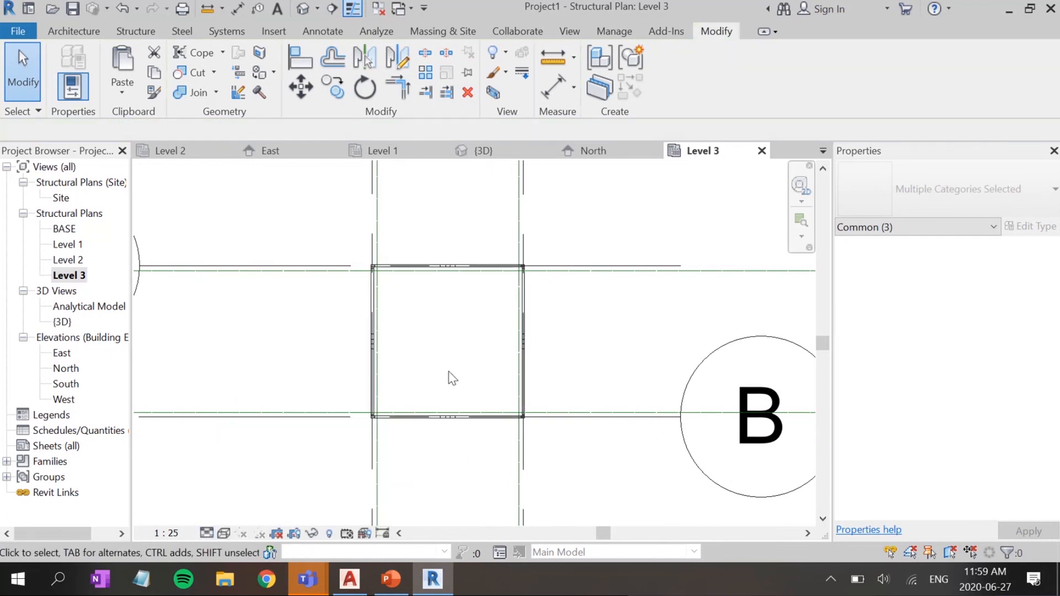
Step: Paste the two copied crossing beams and the diagonal detail line into the Level 3 plan, slightly offset from the frame
scroll(448, 372, "up", 1)
left_click_drag(448, 371, 354, 446)
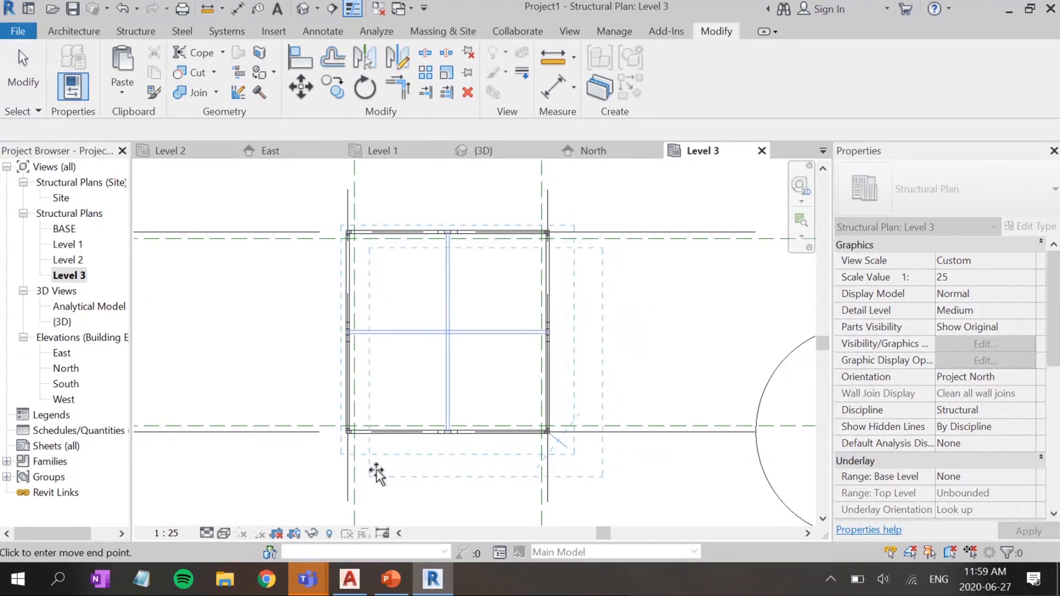
left_click(585, 502)
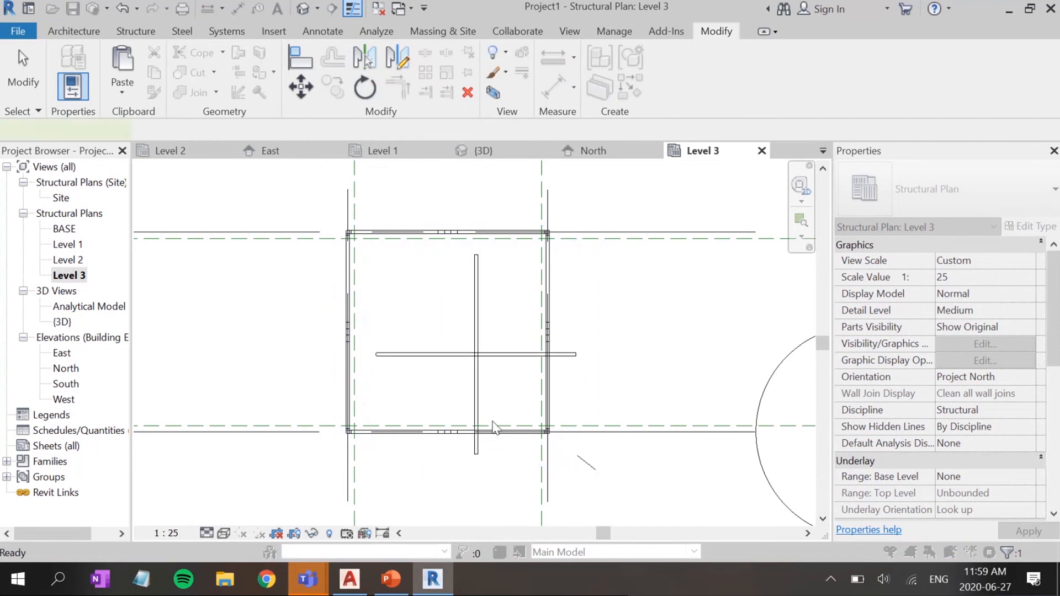
Step: Move the pasted group by the upper end of its detail line onto the lower-right outer corner of the Level 3 frame
scroll(574, 501, "up", 3)
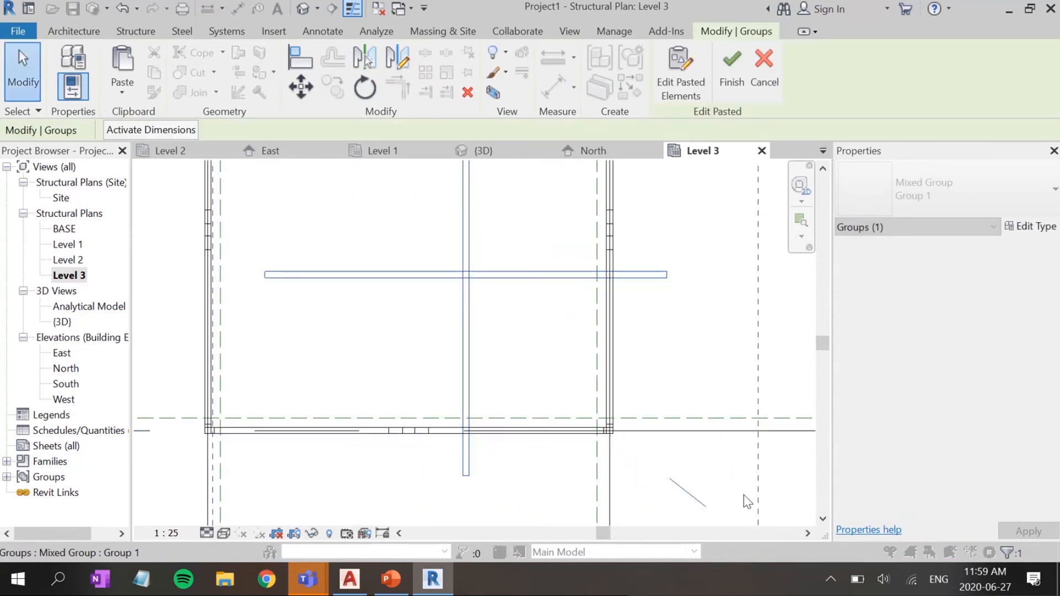
key("m")
key("v")
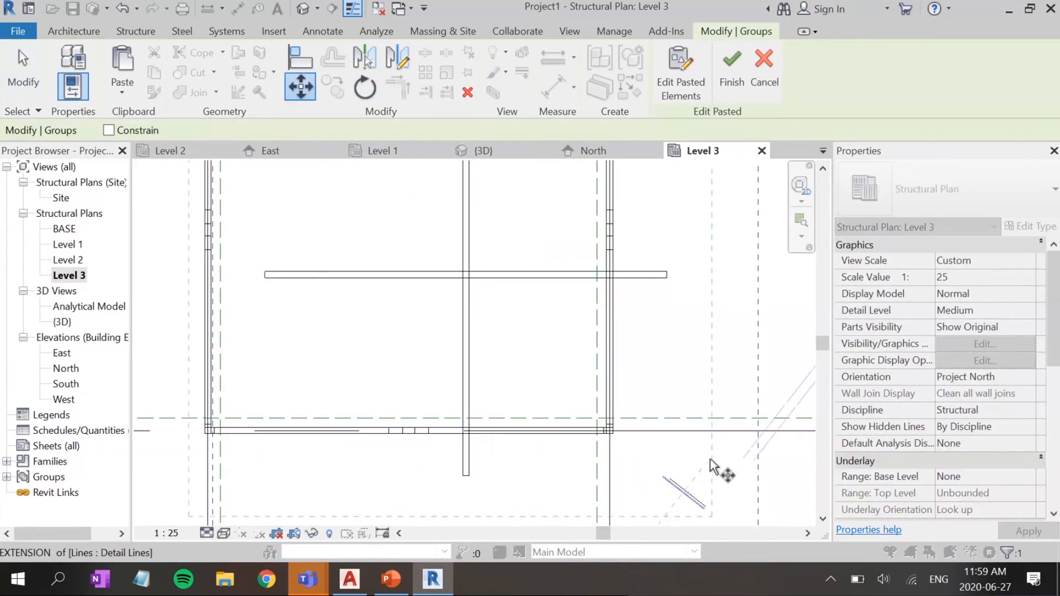
scroll(701, 464, "up", 5)
middle_click_drag(639, 478, 690, 414)
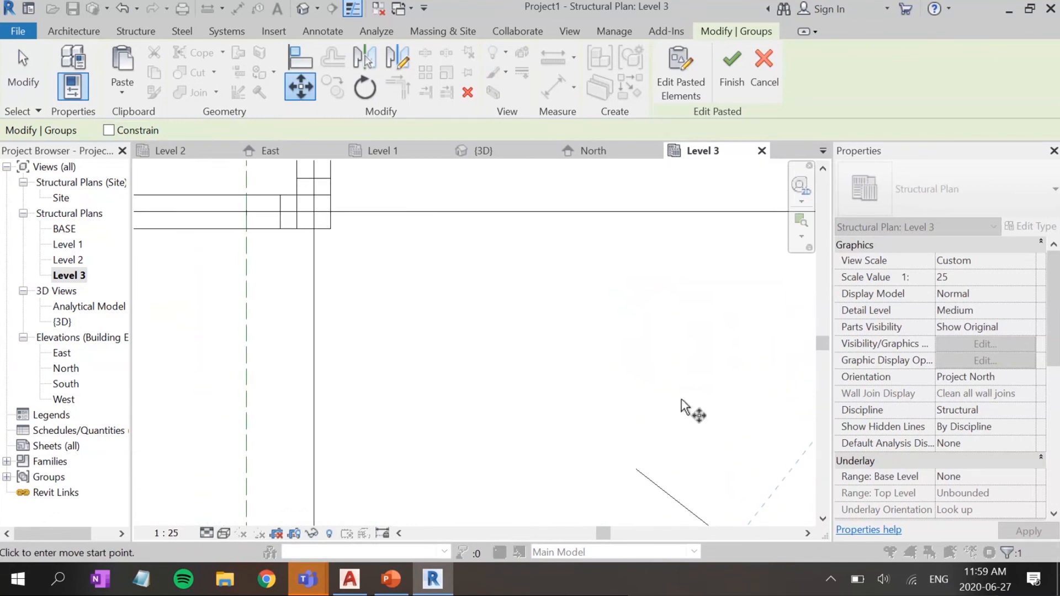
left_click(637, 470)
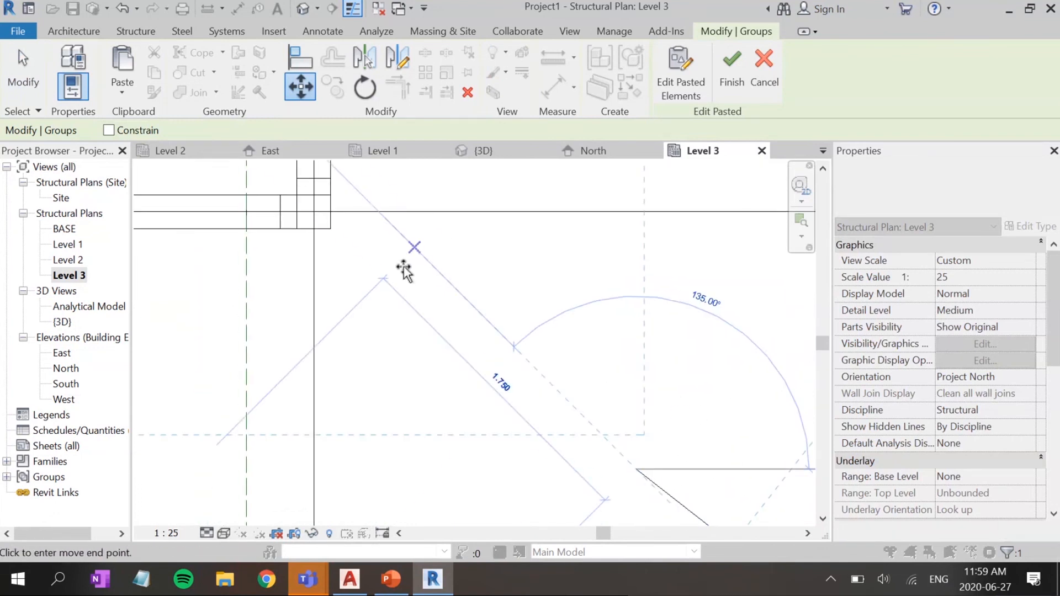
left_click(331, 227)
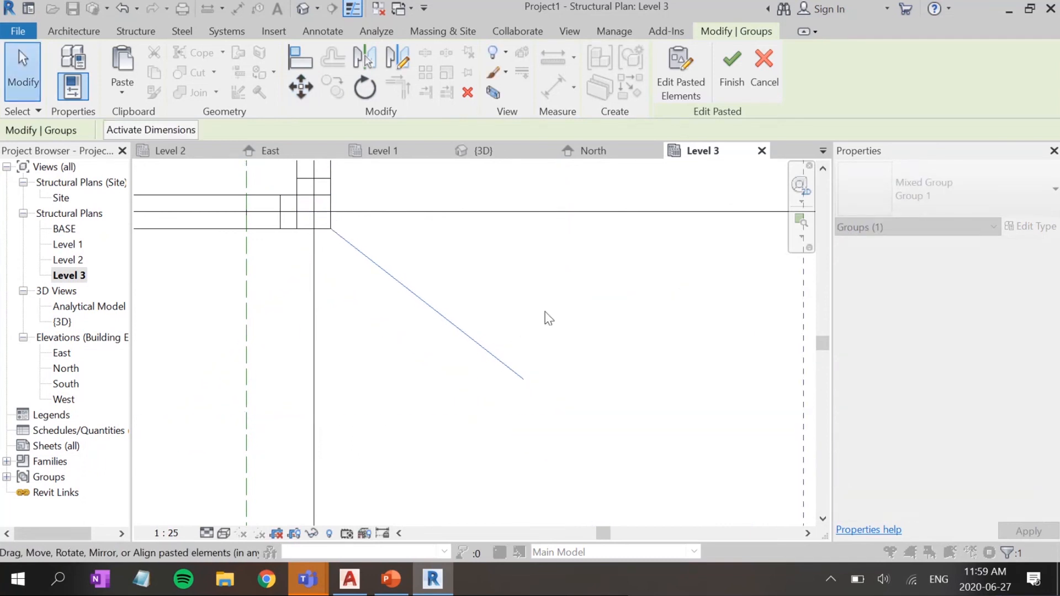
Step: Finish the paste, dismiss the save reminder and delete the pasted diagonal detail line from the Level 3 plan
scroll(388, 362, "down", 4)
middle_click_drag(263, 353, 597, 526)
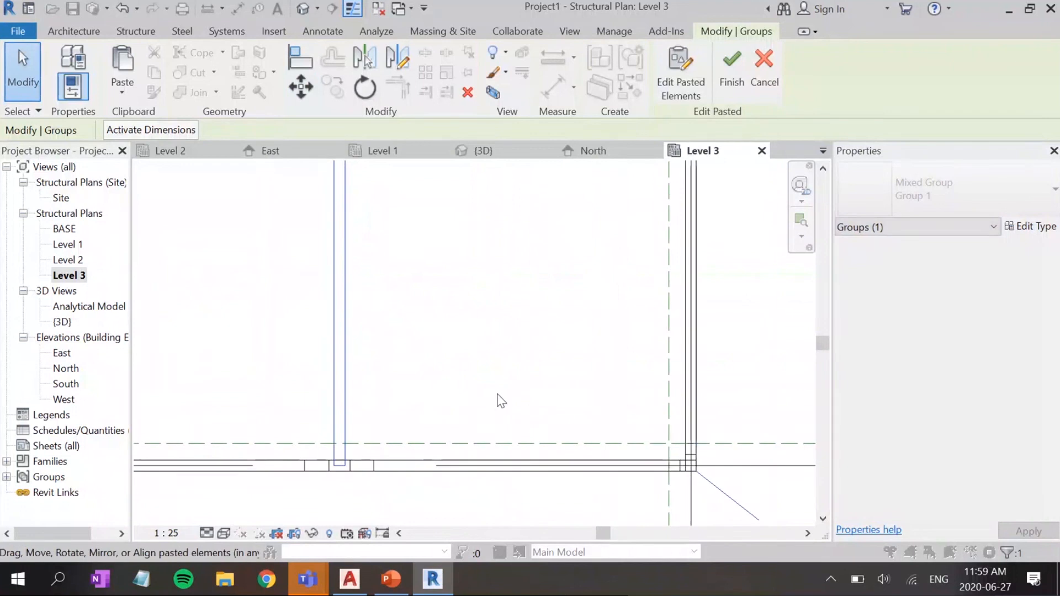
scroll(464, 329, "down", 2)
middle_click_drag(463, 329, 469, 353)
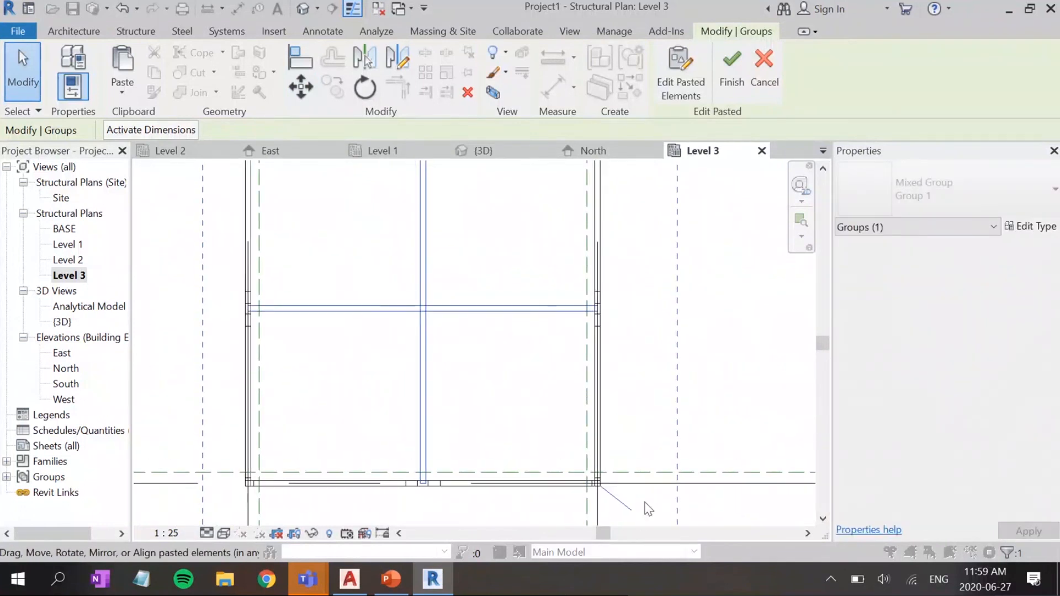
left_click(618, 505)
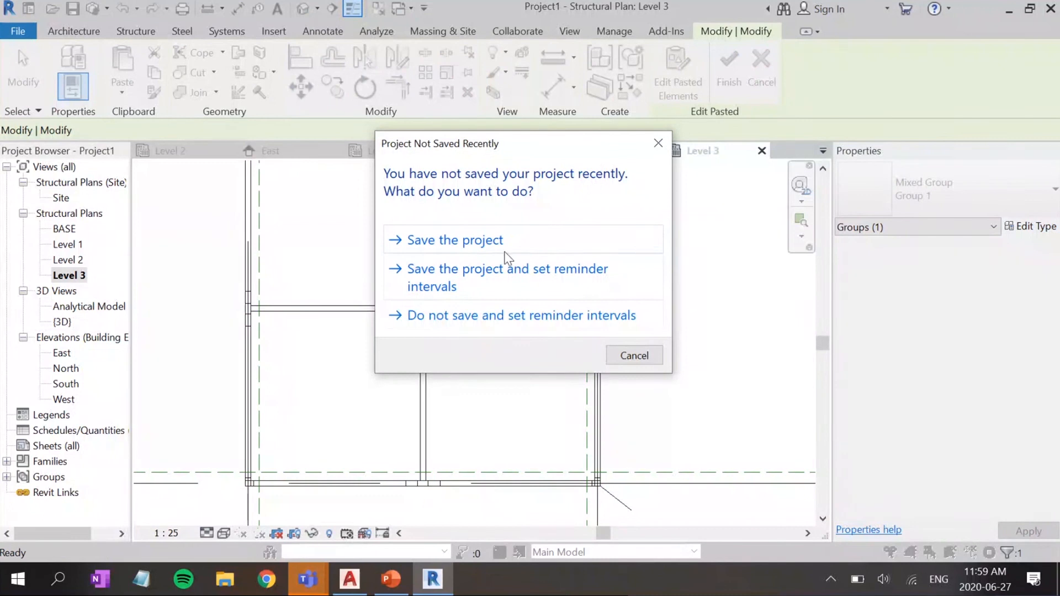
left_click(595, 319)
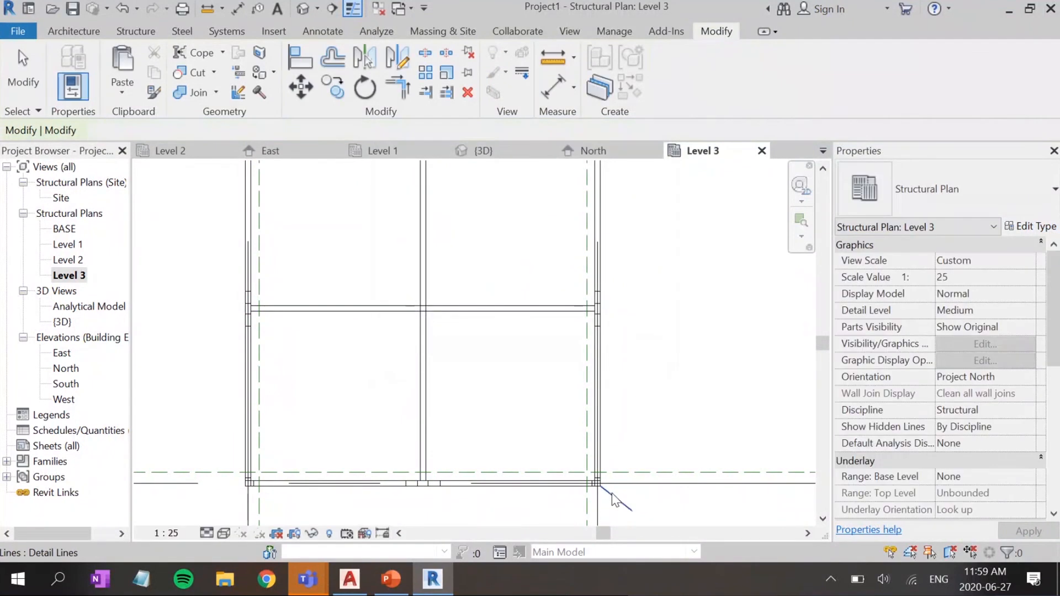
left_click(613, 494)
key("Delete")
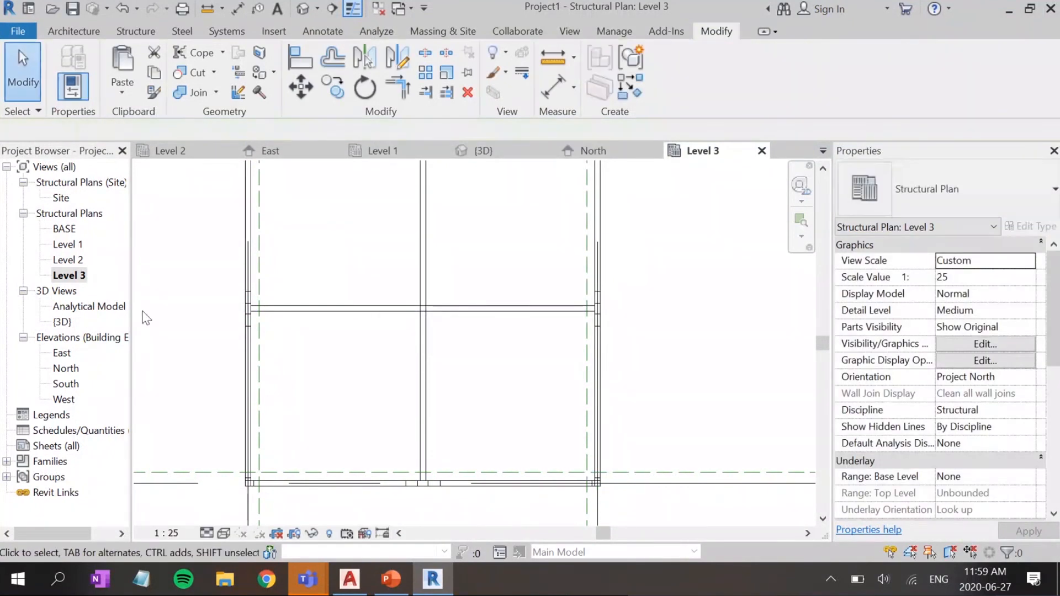
Step: Check the detail line in the Level 2 plan, and examine the frame's middle beams from several sides in the 3D view
double_click(64, 258)
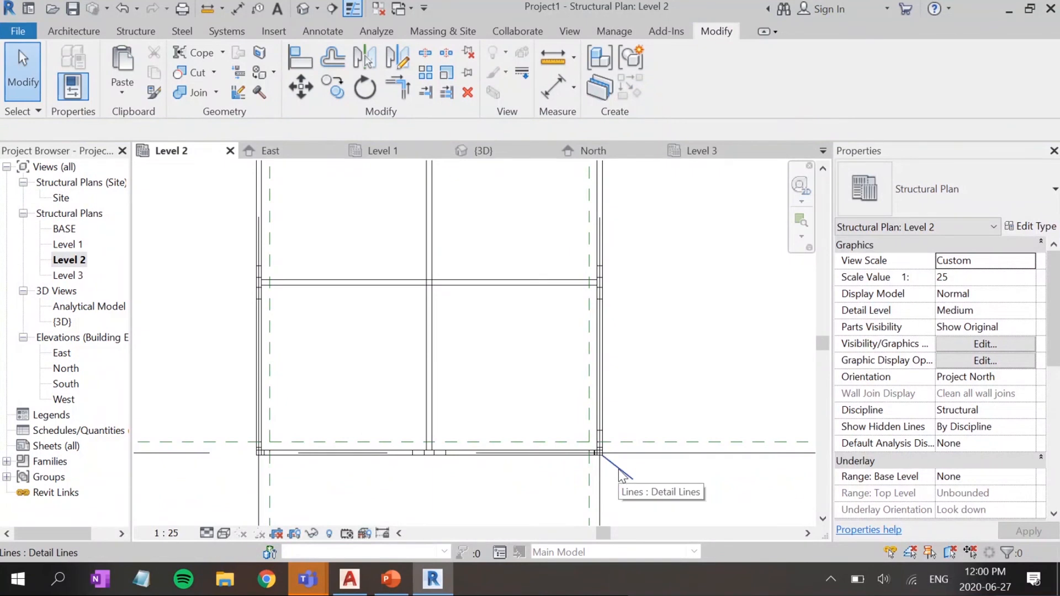
left_click(486, 151)
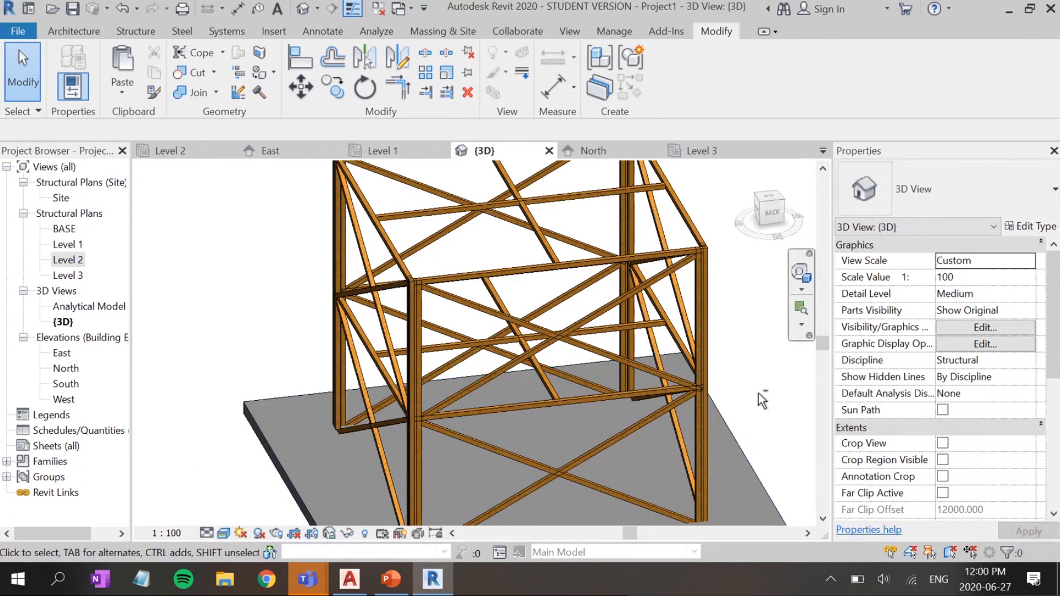
middle_click_drag(757, 392, 499, 314, "shift")
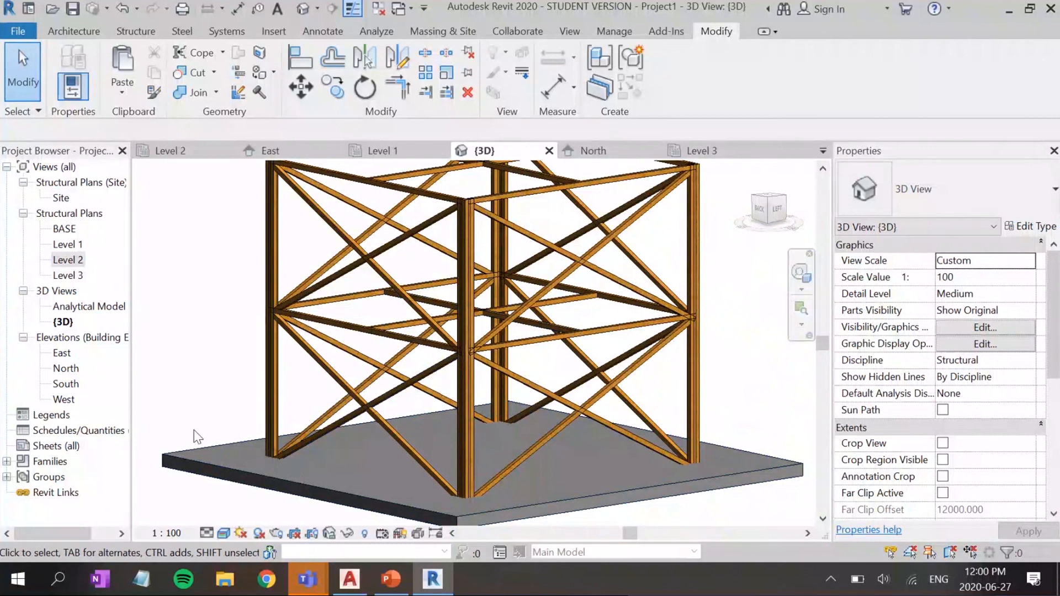
middle_click_drag(232, 428, 388, 415, "shift")
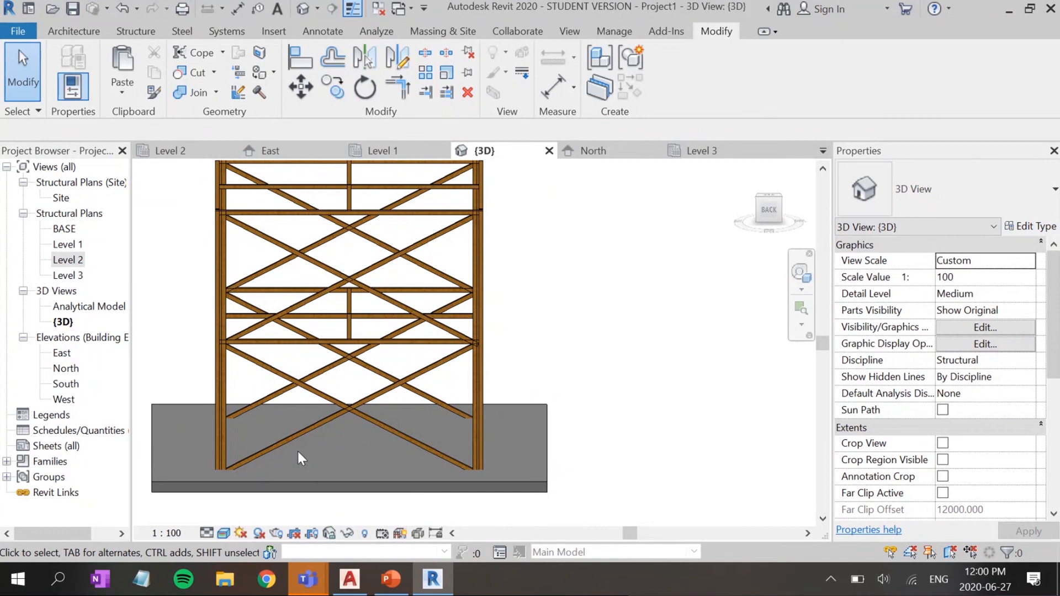
middle_click_drag(507, 329, 393, 482, "shift")
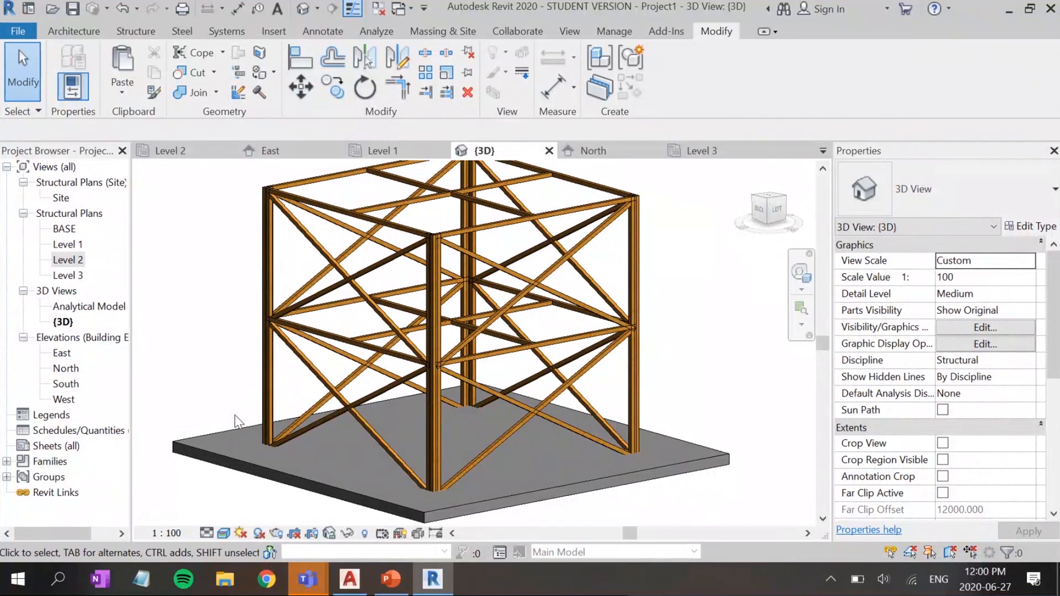
Step: Open the East elevation and hide the concrete base under the frame in this view
double_click(62, 352)
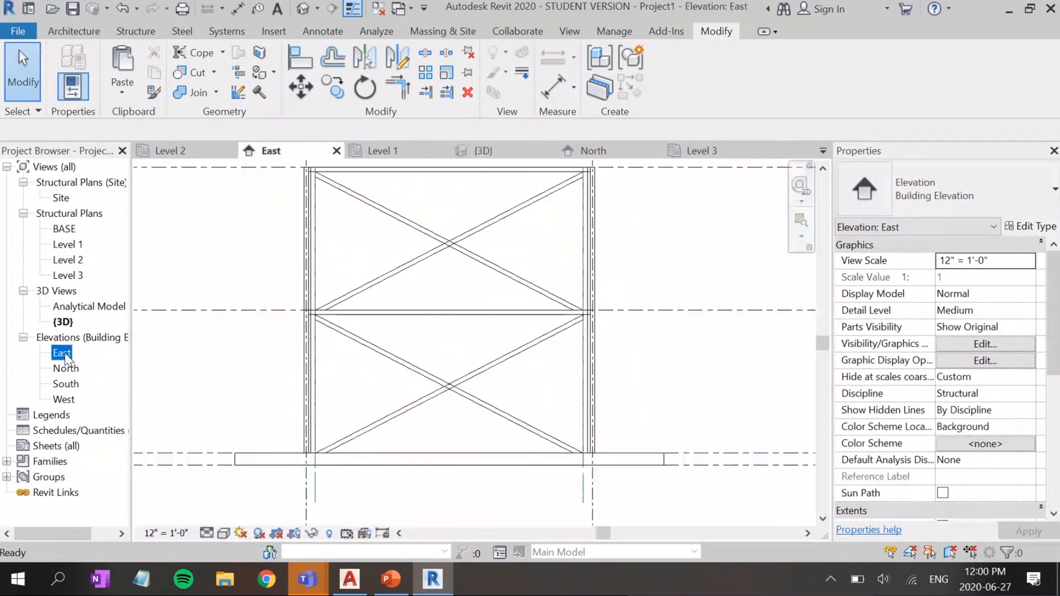
mouse_move(674, 262)
middle_mouse_down()
mouse_move(679, 282)
mouse_move(670, 275)
middle_mouse_up()
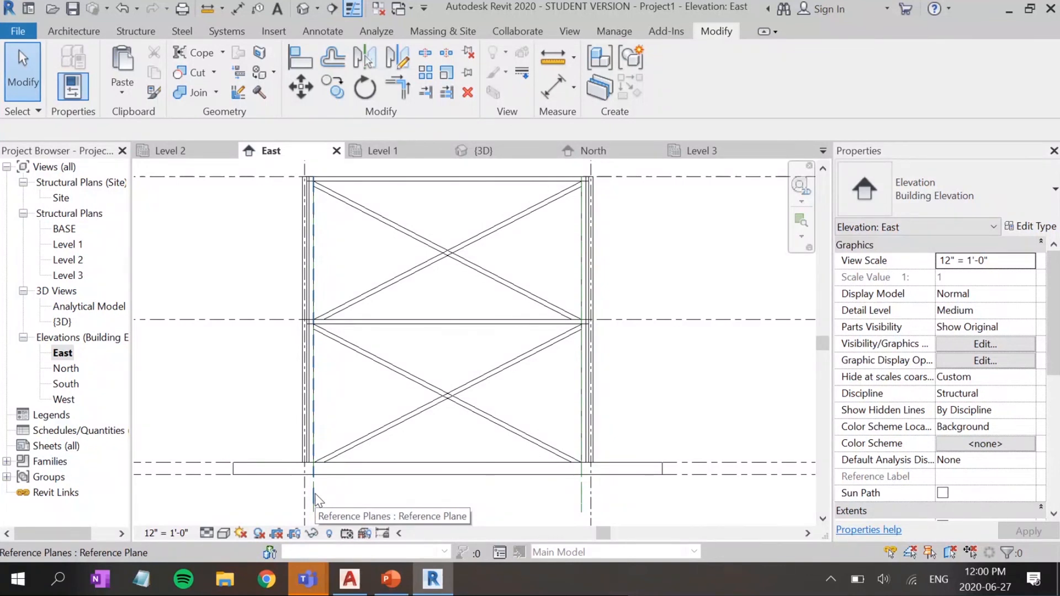
left_click(315, 495)
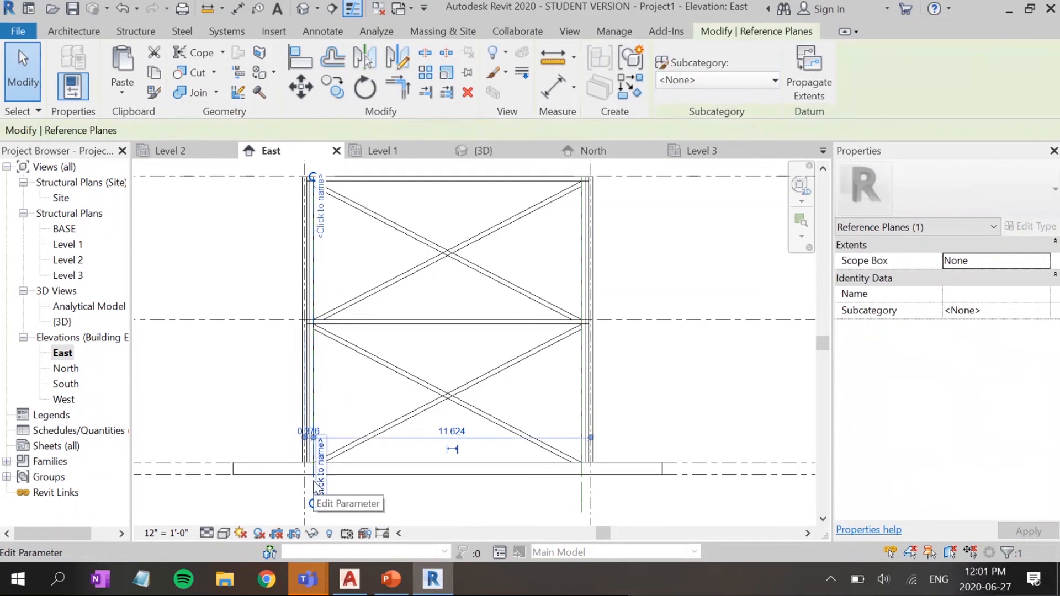
key("Escape")
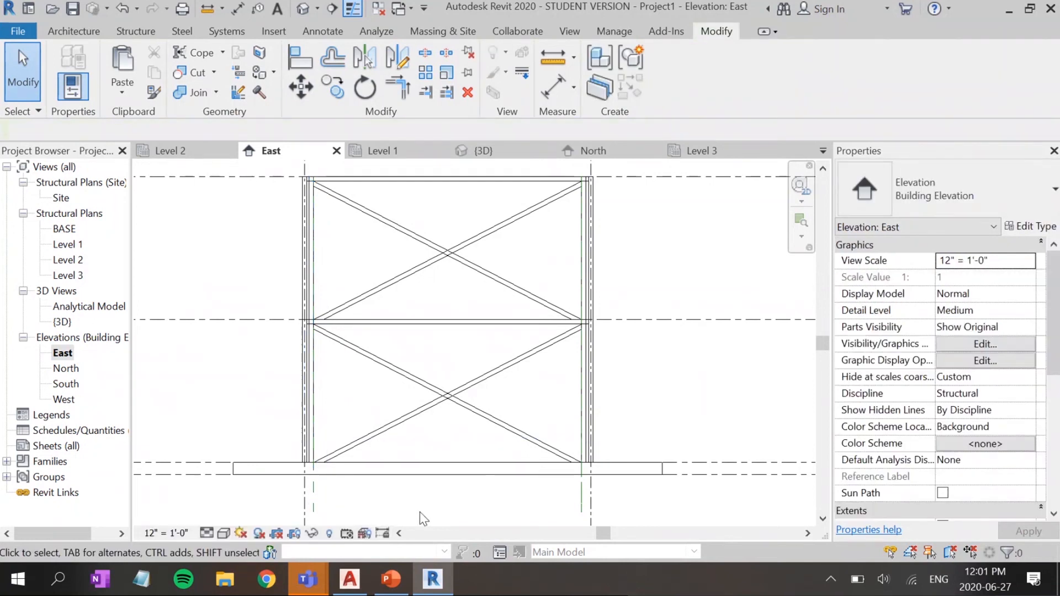
left_click(639, 477)
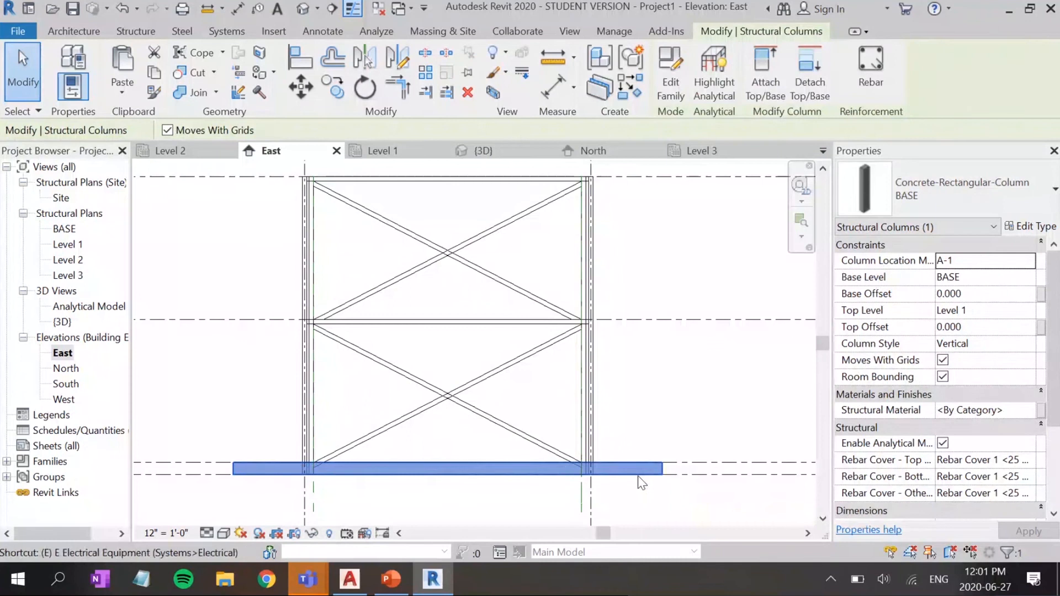
key("Escape")
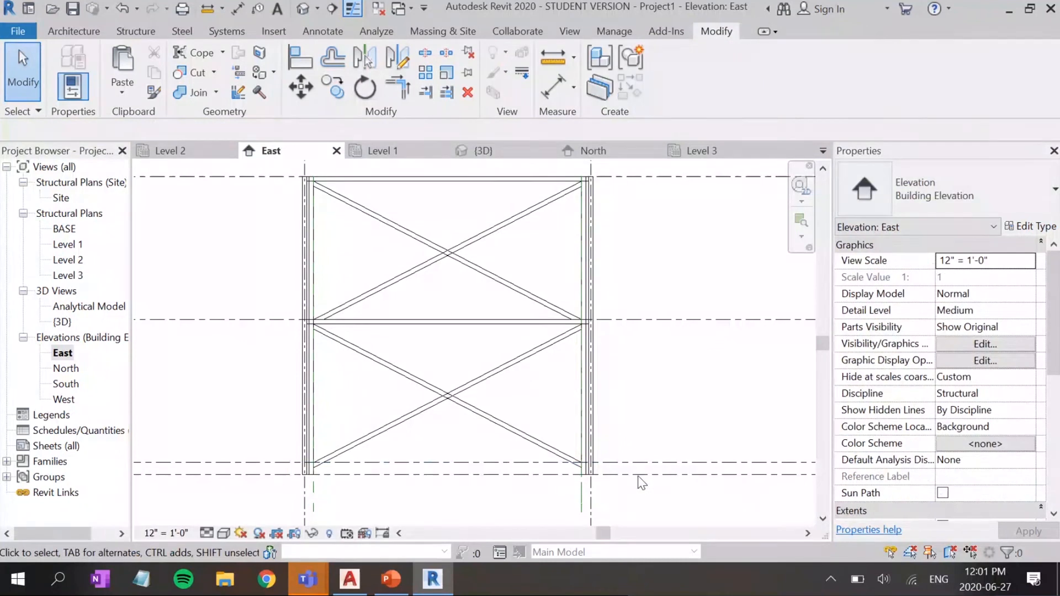
Step: Hide the reference plane beside the frame's right-hand column in the East elevation
left_click(578, 496)
left_click(579, 496)
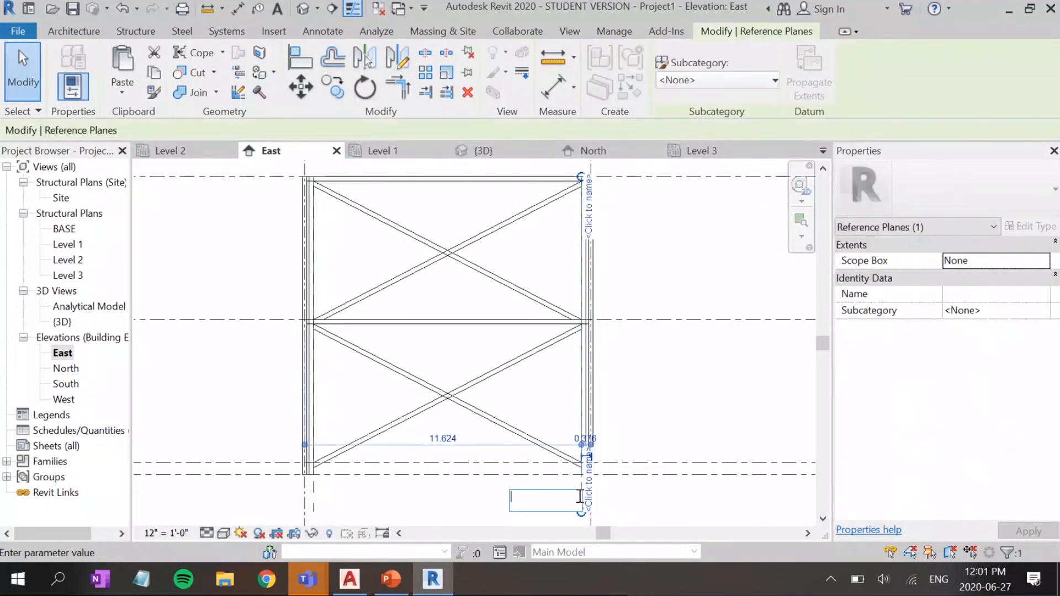
key("Escape")
key("Escape")
scroll(579, 488, "up", 4)
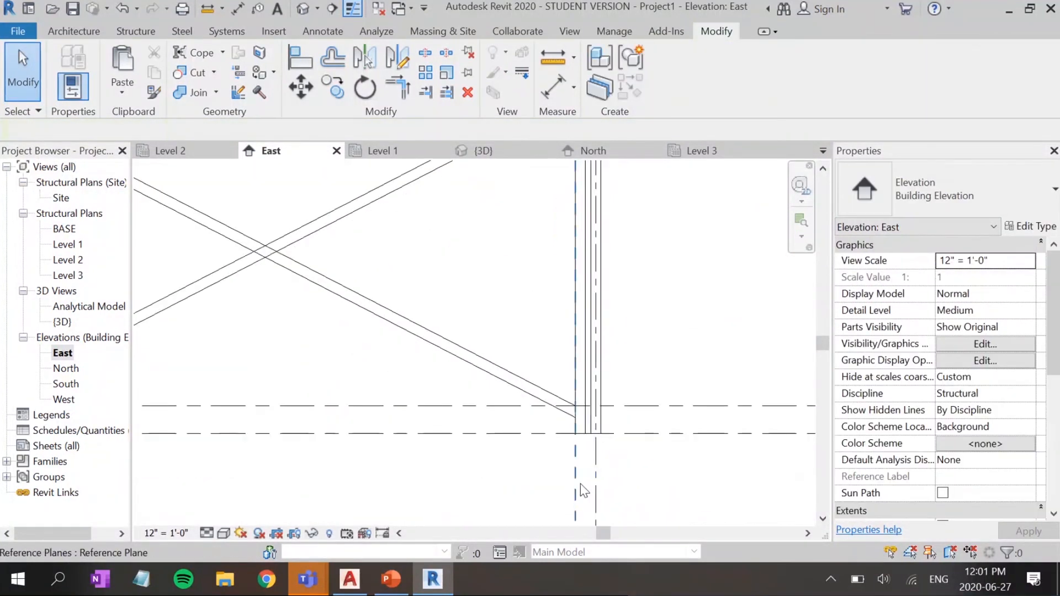
left_click(580, 485)
key("Escape")
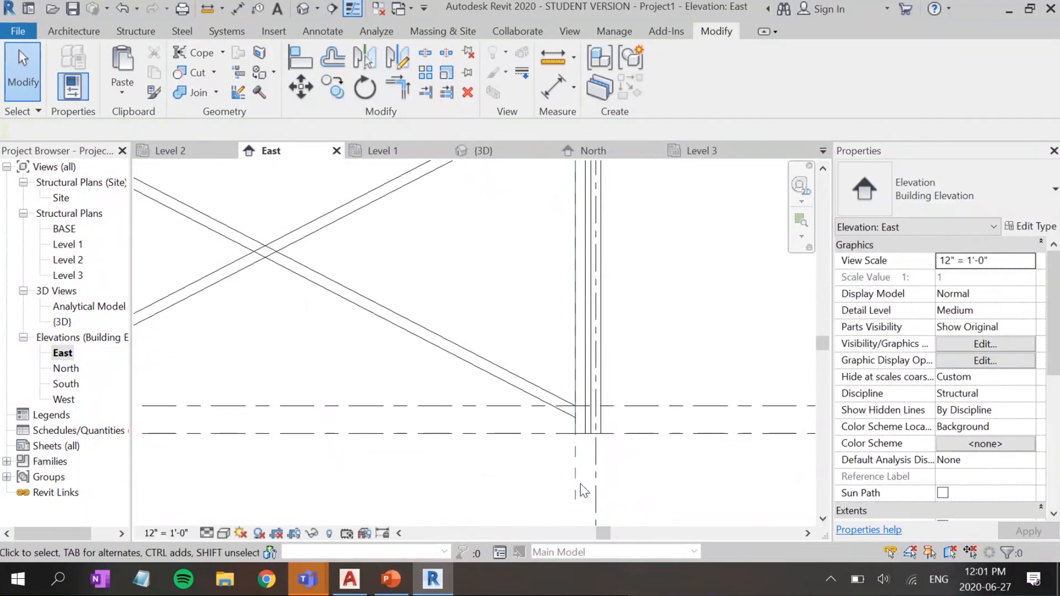
scroll(507, 475, "down", 4)
middle_click_drag(385, 482, 530, 496)
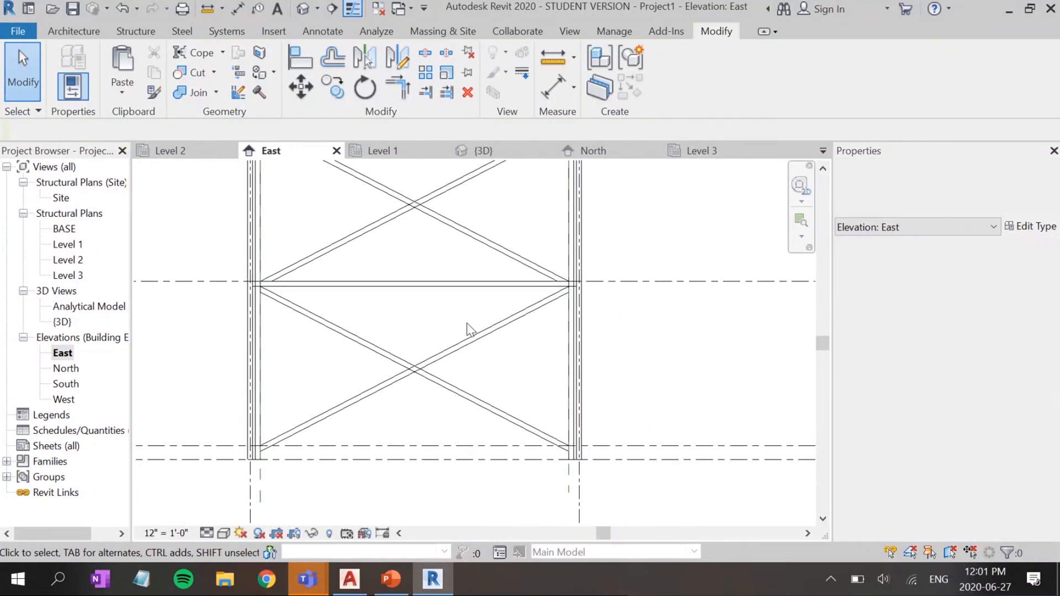
scroll(466, 324, "down", 1)
middle_click_drag(457, 286, 468, 355)
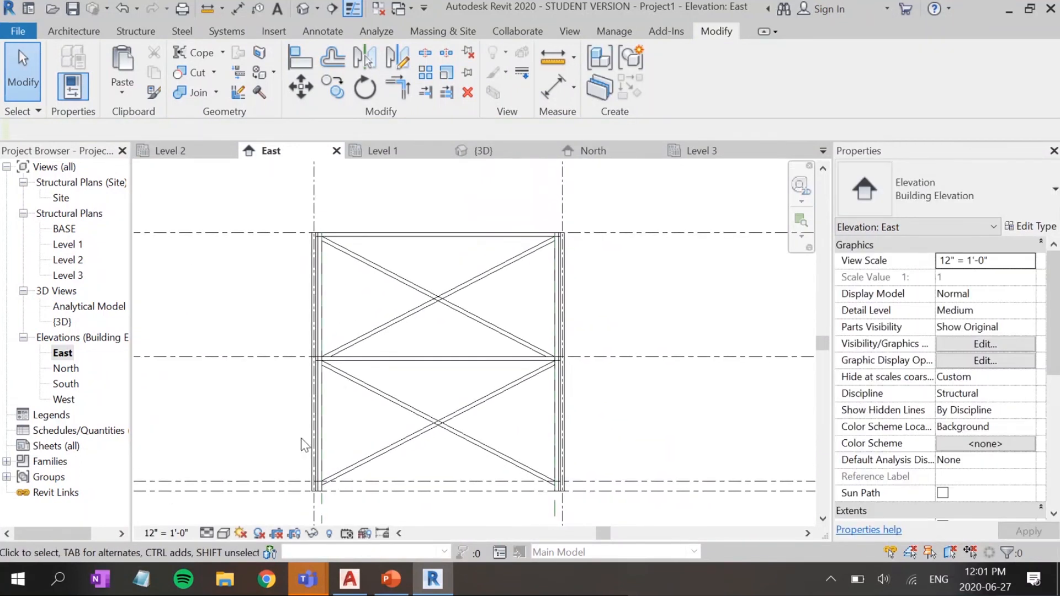
middle_click_drag(421, 444, 438, 425)
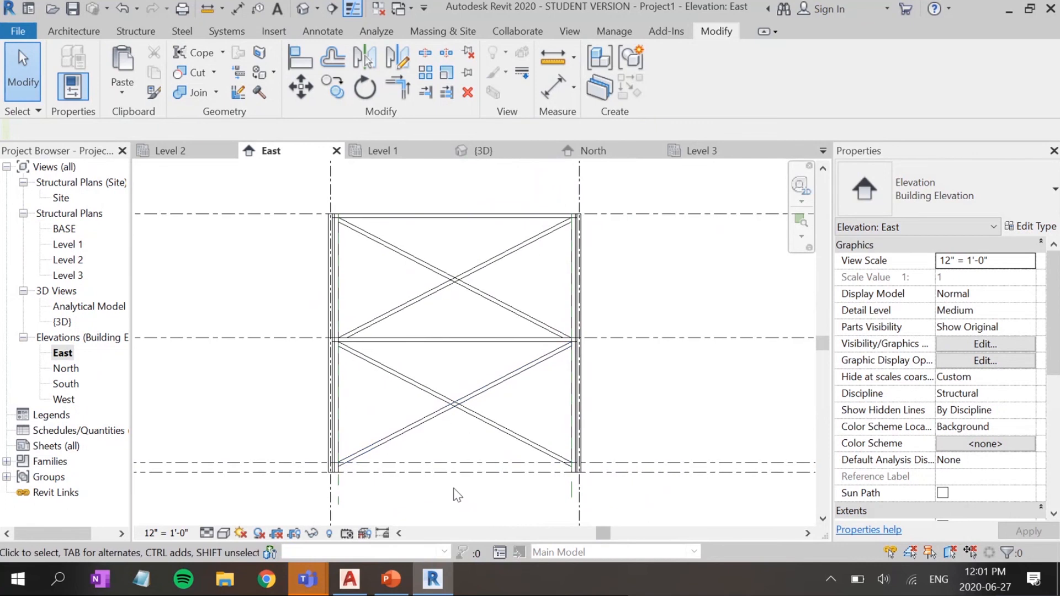
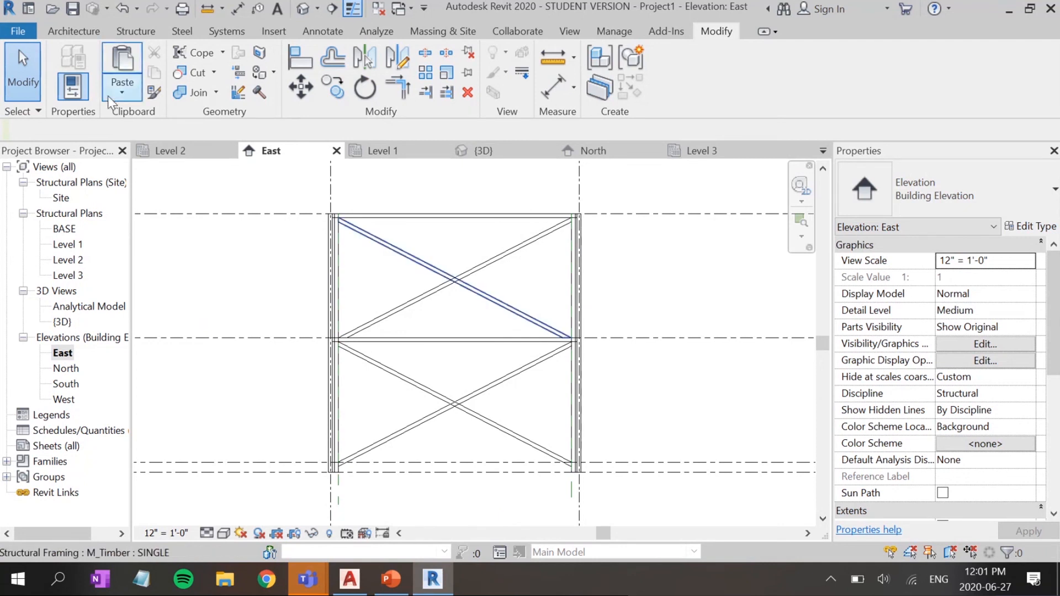
left_click(19, 32)
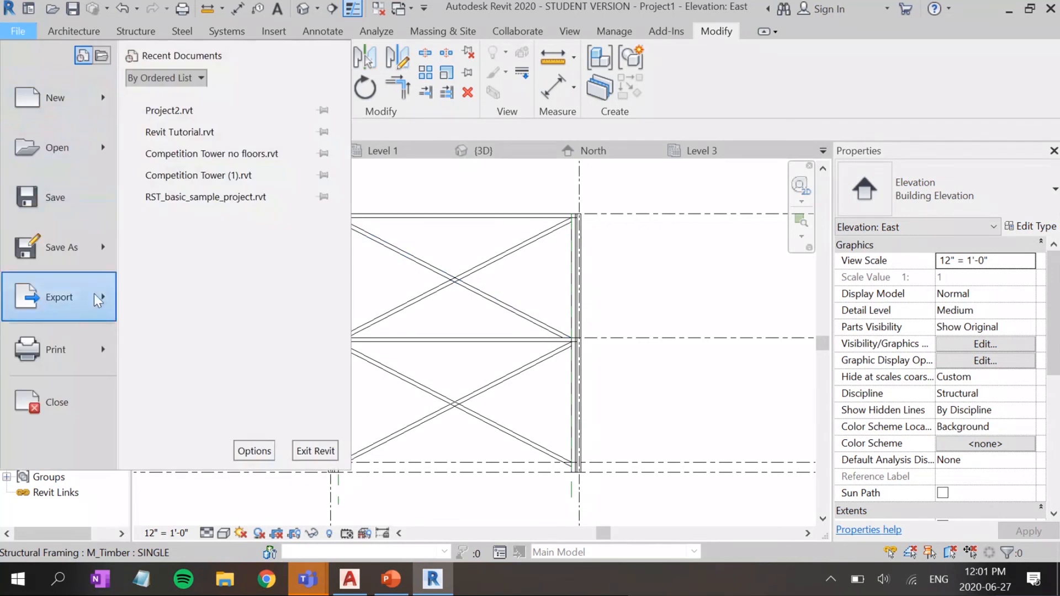
mouse_move(98, 300)
mouse_move(226, 115)
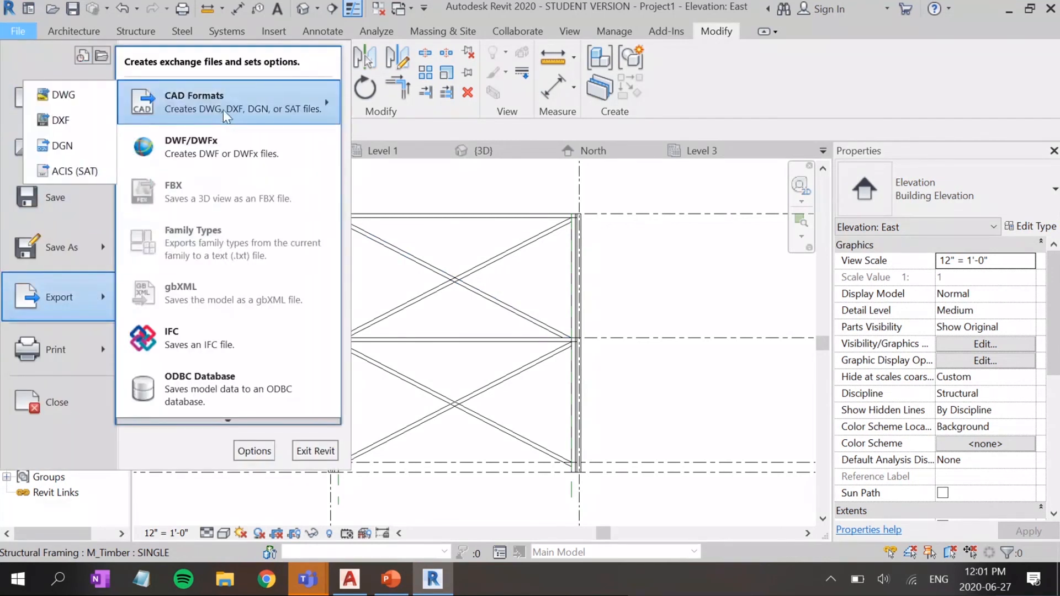
left_click(63, 94)
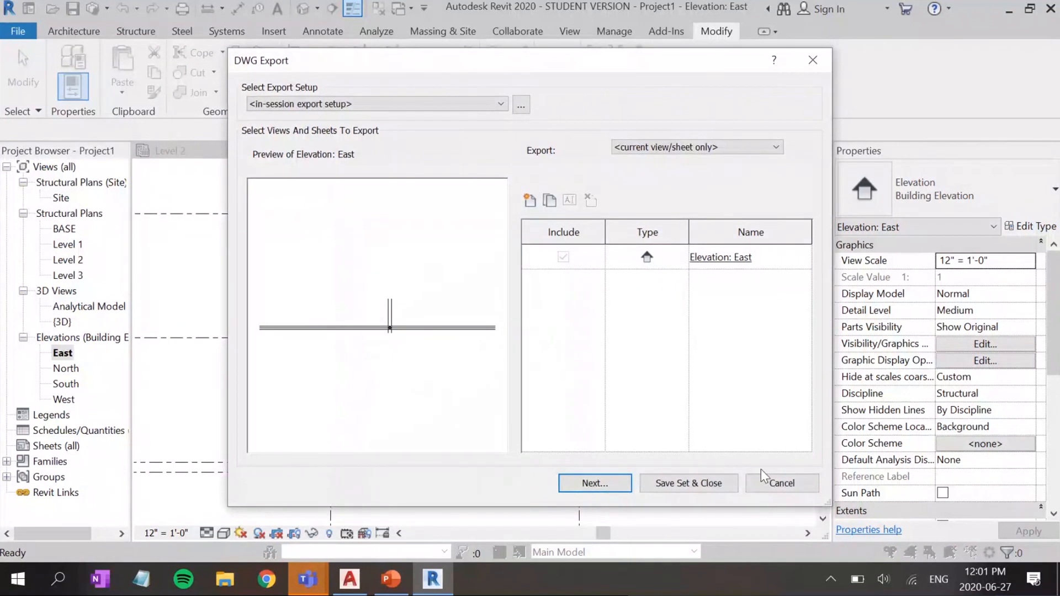
left_click(784, 484)
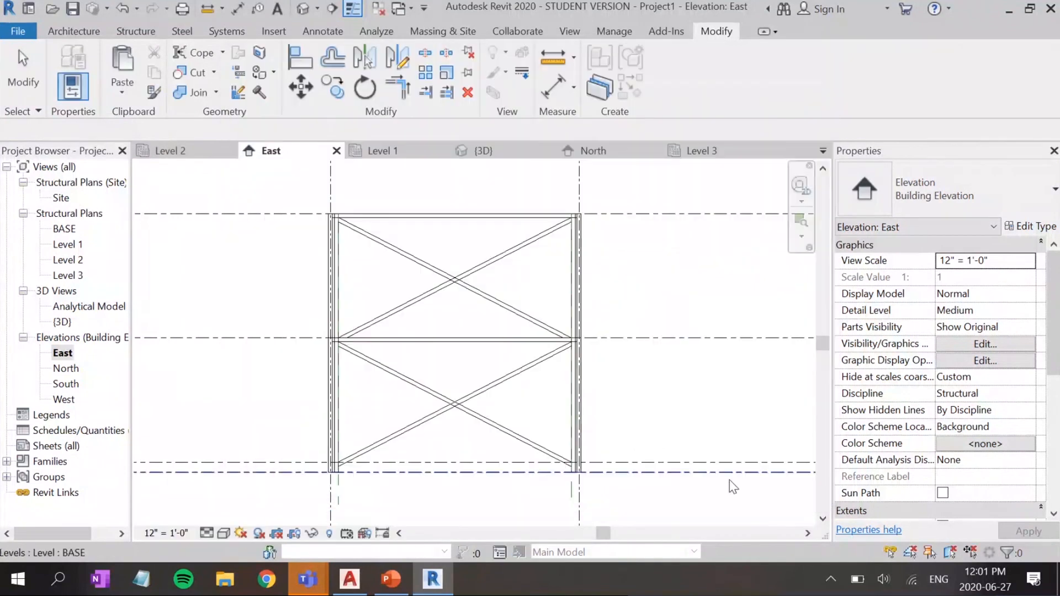
Step: Hide the entire Levels and Grids categories in the East elevation
right_click(725, 337)
mouse_move(813, 293)
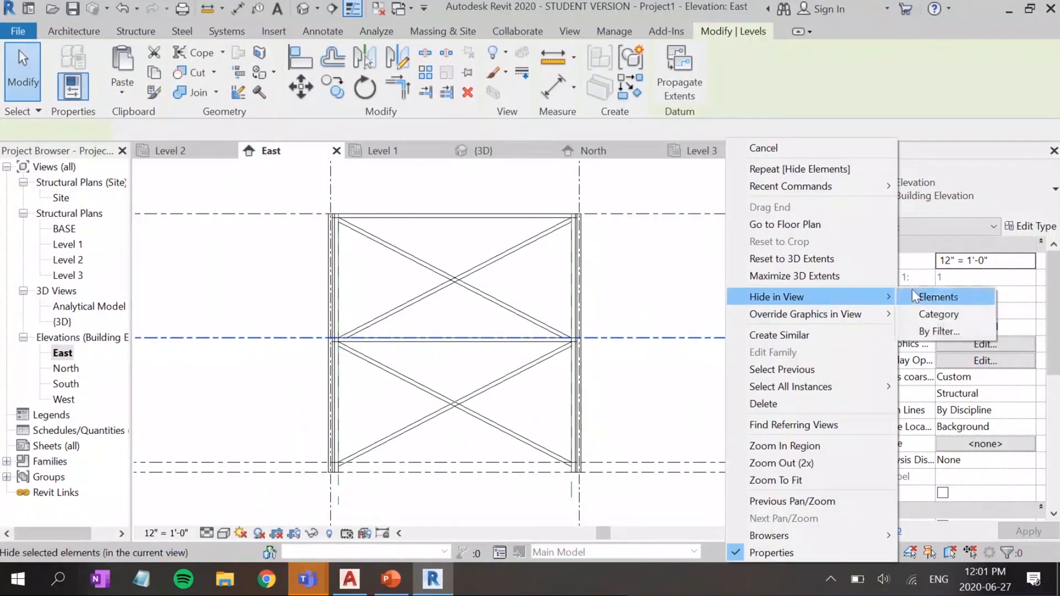
left_click(933, 314)
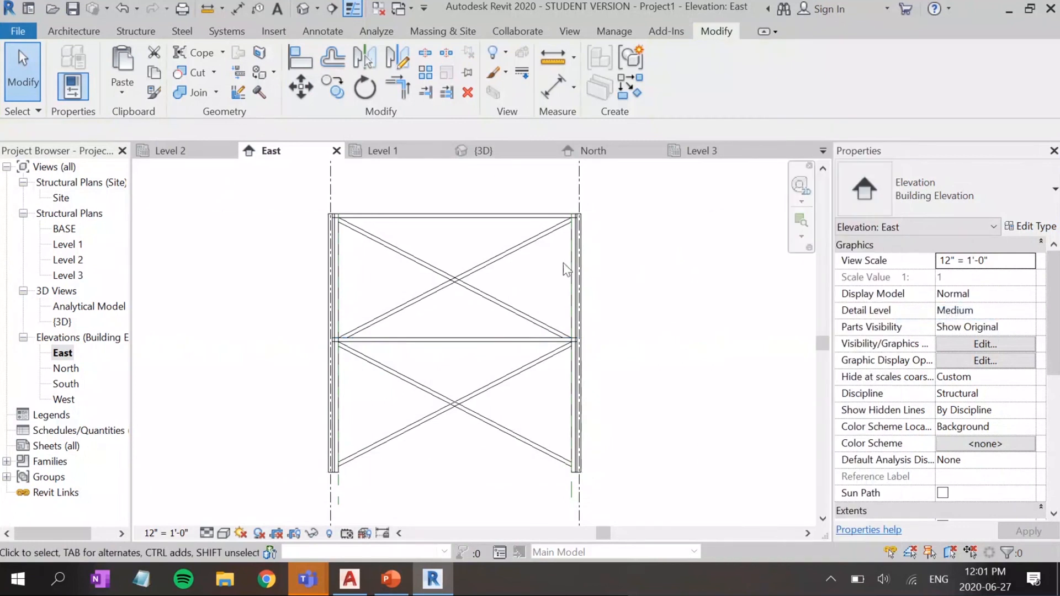
left_click(581, 193)
right_click(580, 193)
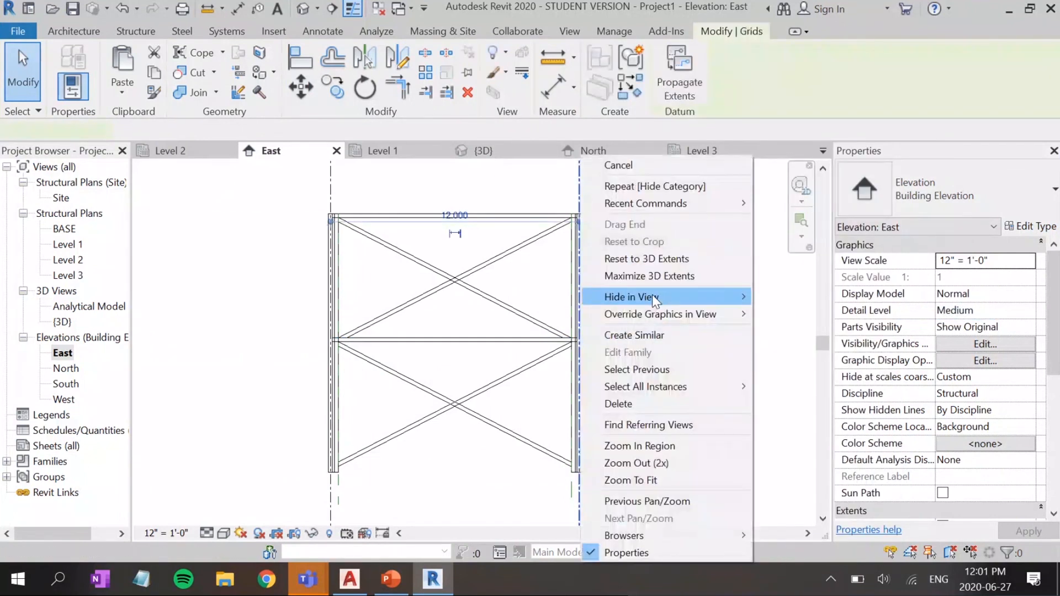
mouse_move(652, 296)
left_click(774, 313)
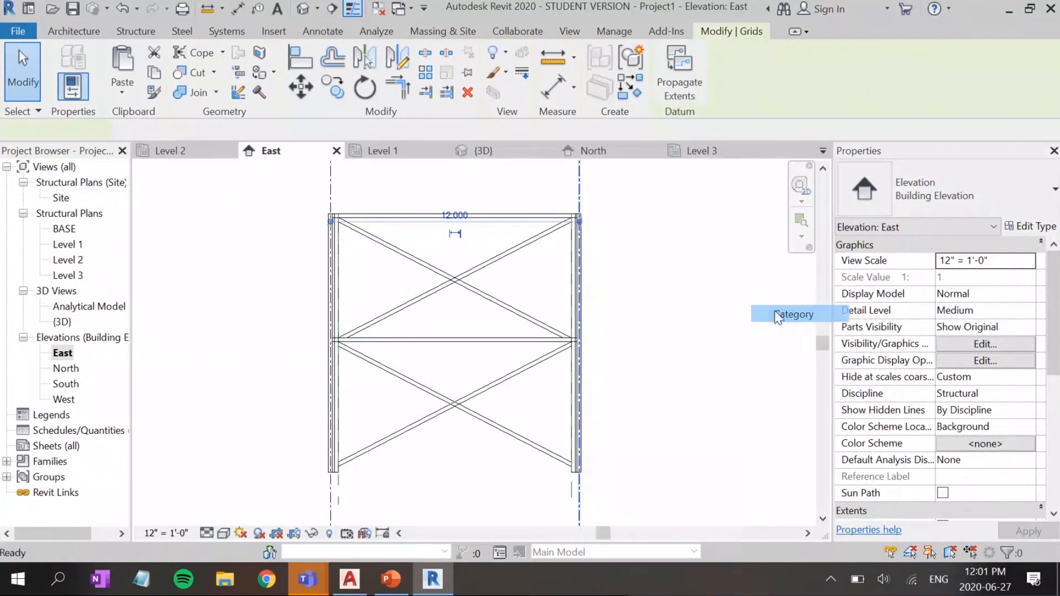
Step: Hide the entire Reference Planes category in the East elevation
left_click(573, 485)
right_click(573, 485)
mouse_move(668, 219)
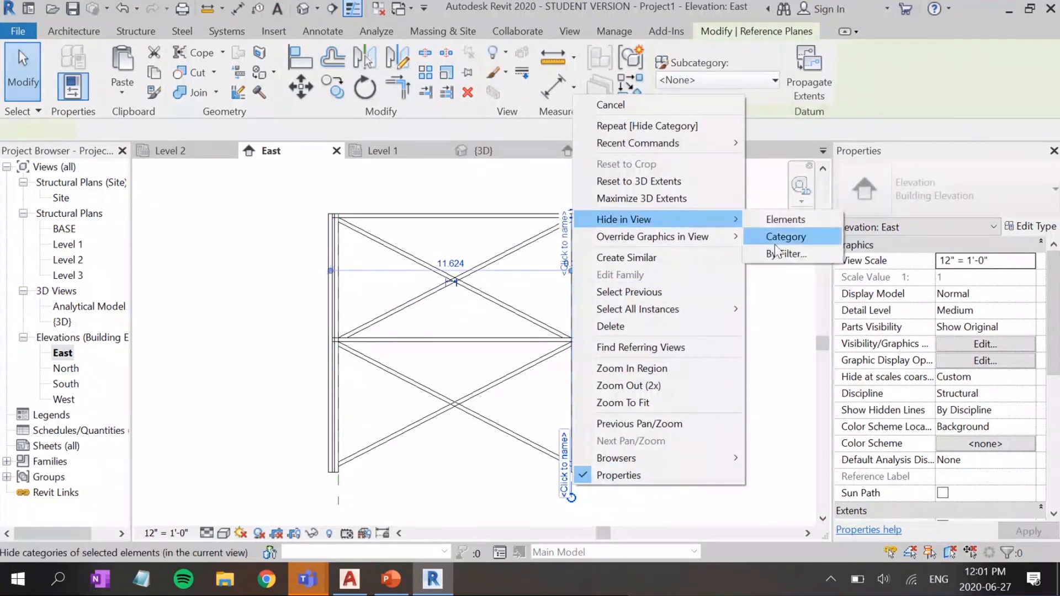
left_click(786, 239)
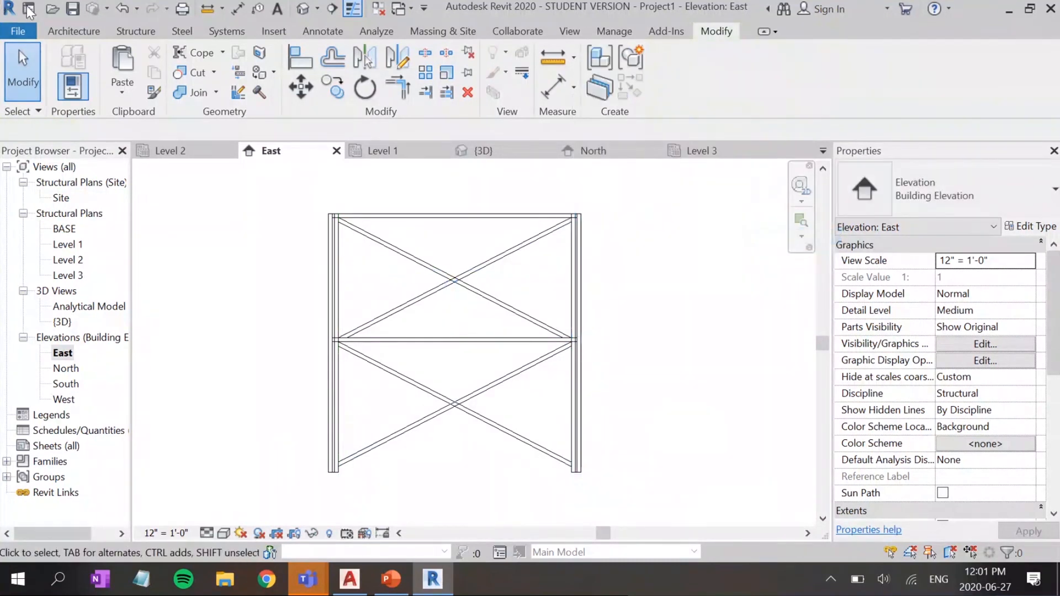
Step: Start a DWG export of the current East elevation view with the in-session export setup and proceed to the save settings
left_click(19, 31)
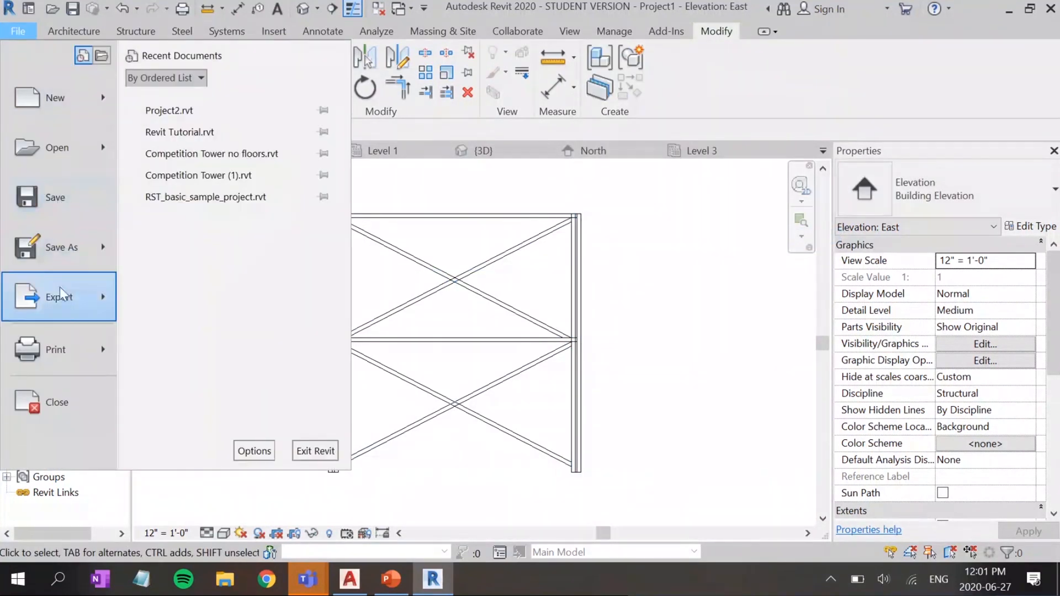
mouse_move(83, 297)
mouse_move(218, 117)
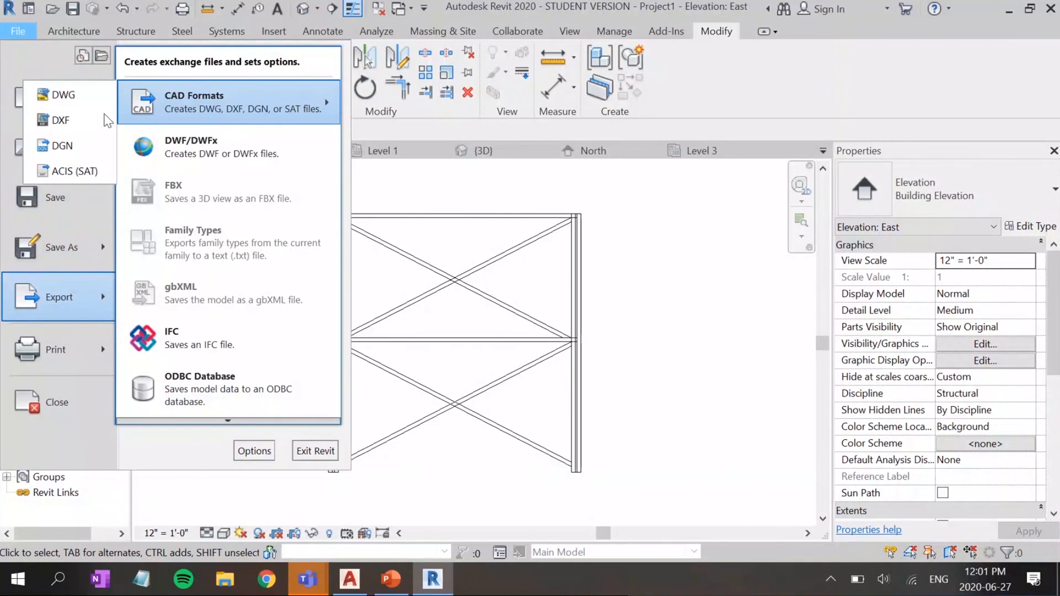
left_click(62, 94)
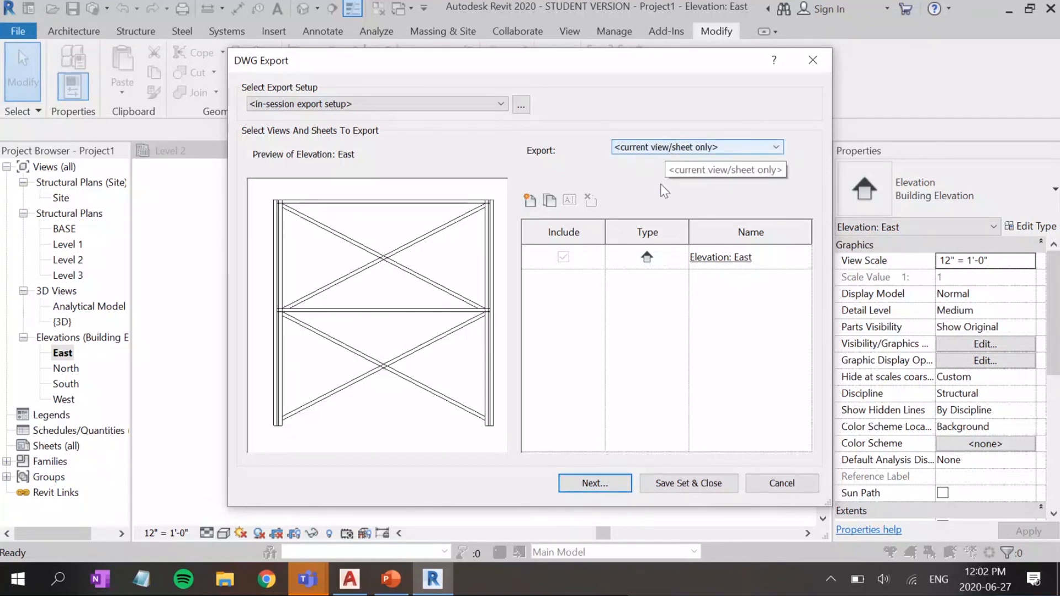
left_click(615, 482)
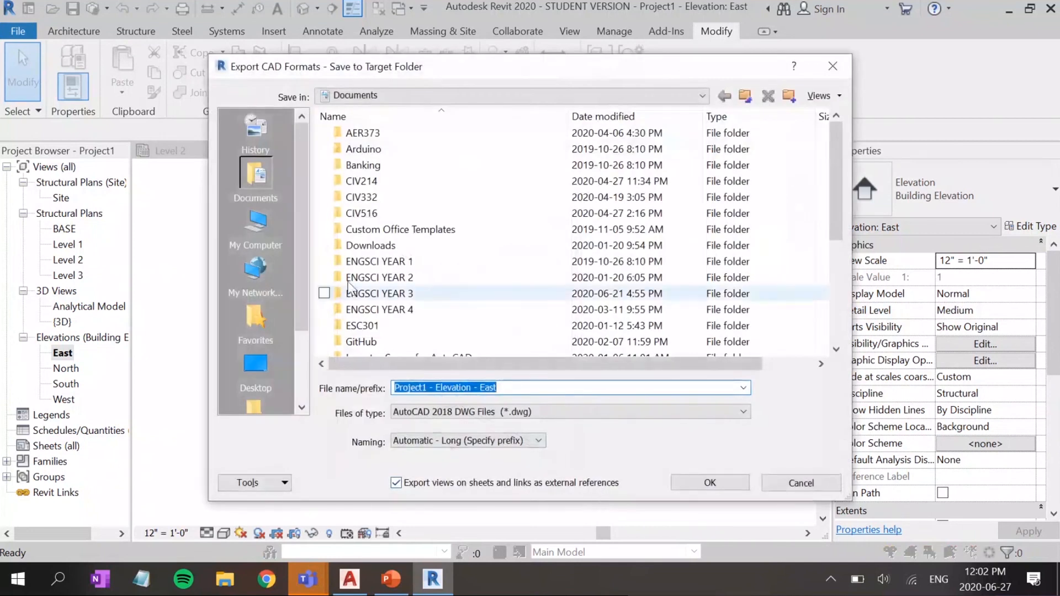
Step: Try to export over the existing Revit Tutorial - Elevation - North.dwg in the Seismic Academy folder
scroll(504, 289, "down", 5)
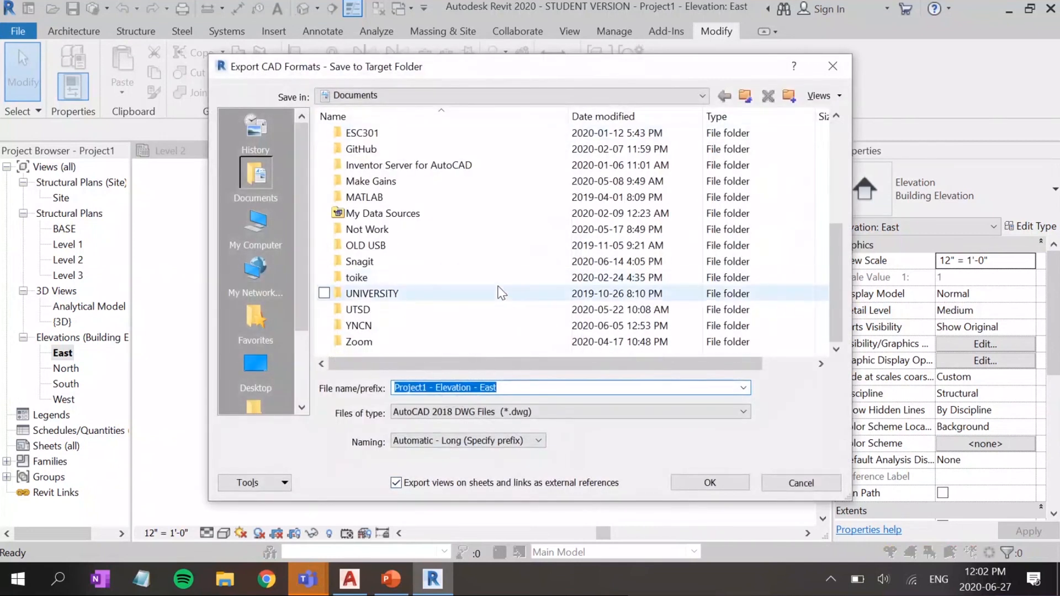
scroll(502, 388, "down", 1)
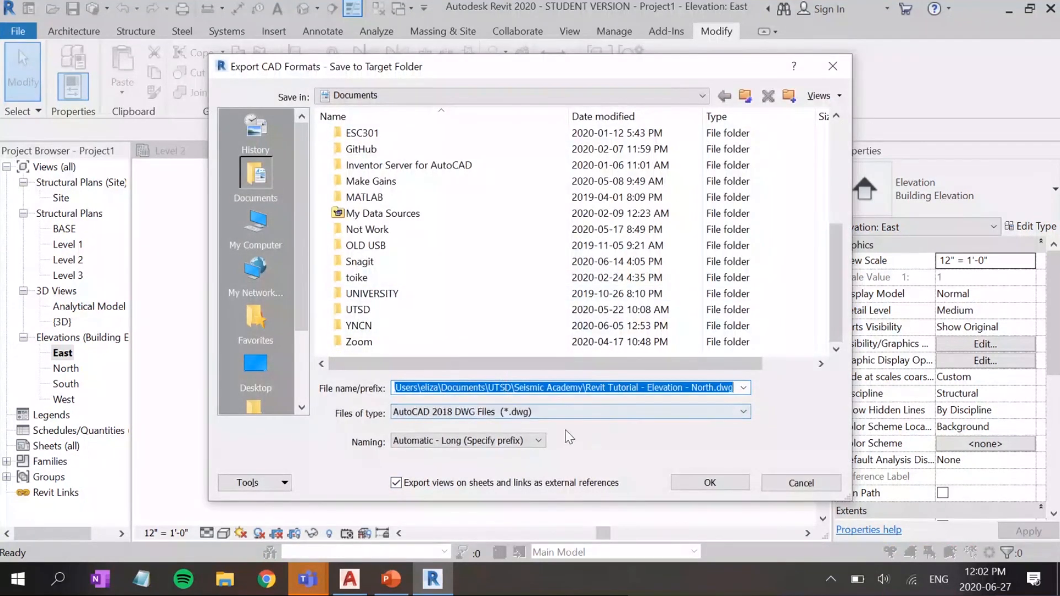
left_click(710, 483)
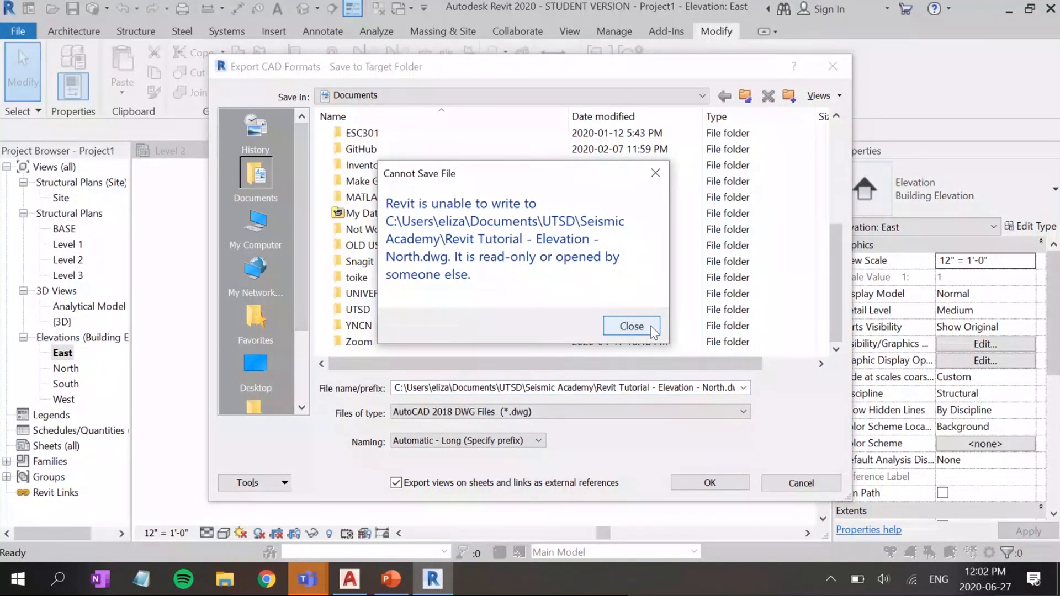
left_click(650, 325)
Step: Name the export file jig and save it in the Documents folder as an AutoCAD 2018 DWG
double_click(614, 387)
left_click(615, 388)
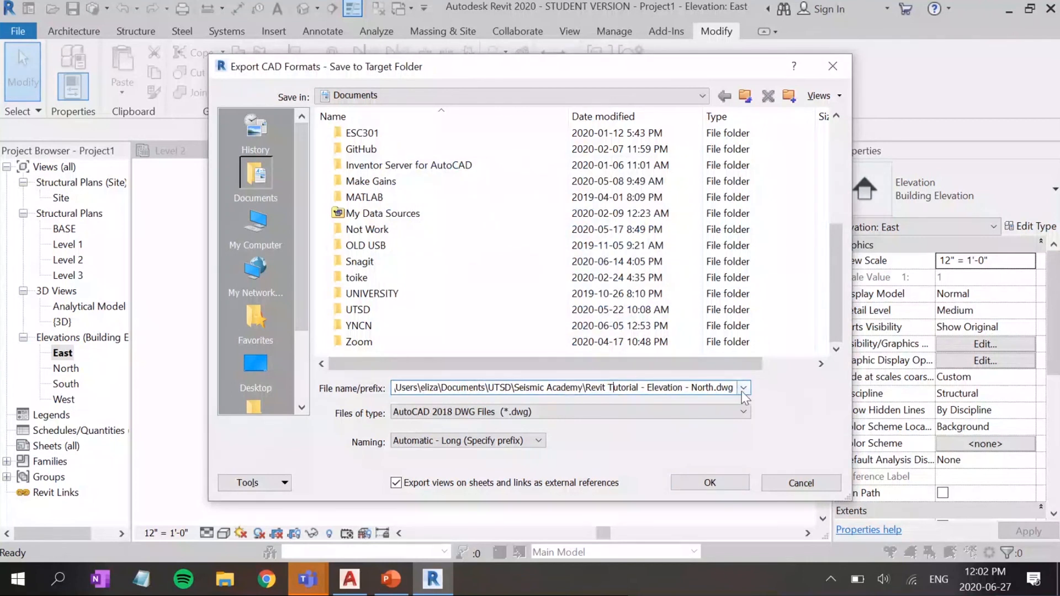
left_click_drag(735, 388, 133, 420)
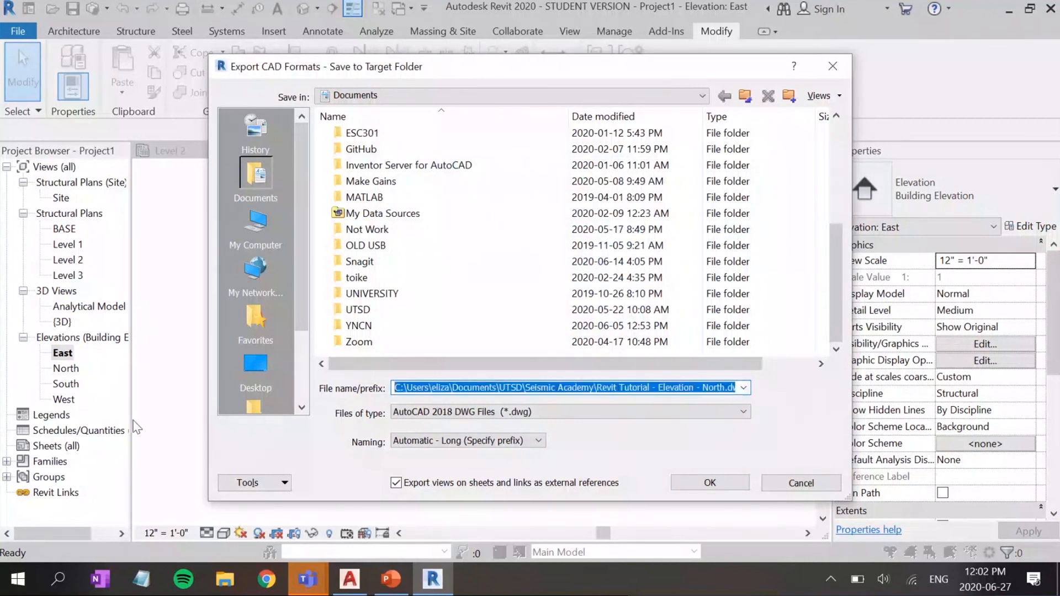
type("jig")
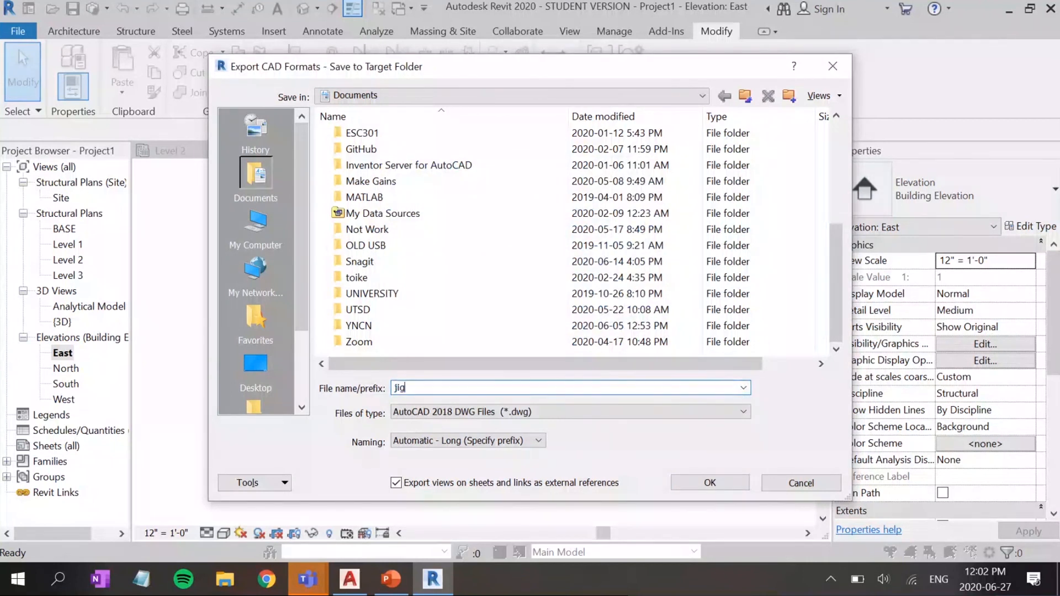
left_click(710, 482)
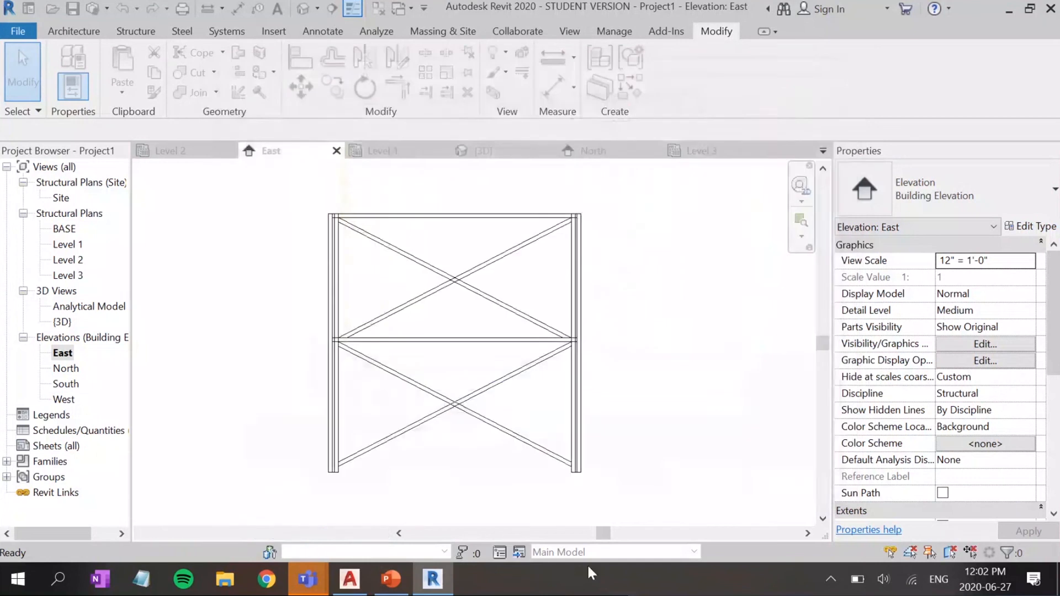
Step: Switch to AutoCAD and open the jig drawing from the Documents folder, accepting the student version notice
left_click(351, 580)
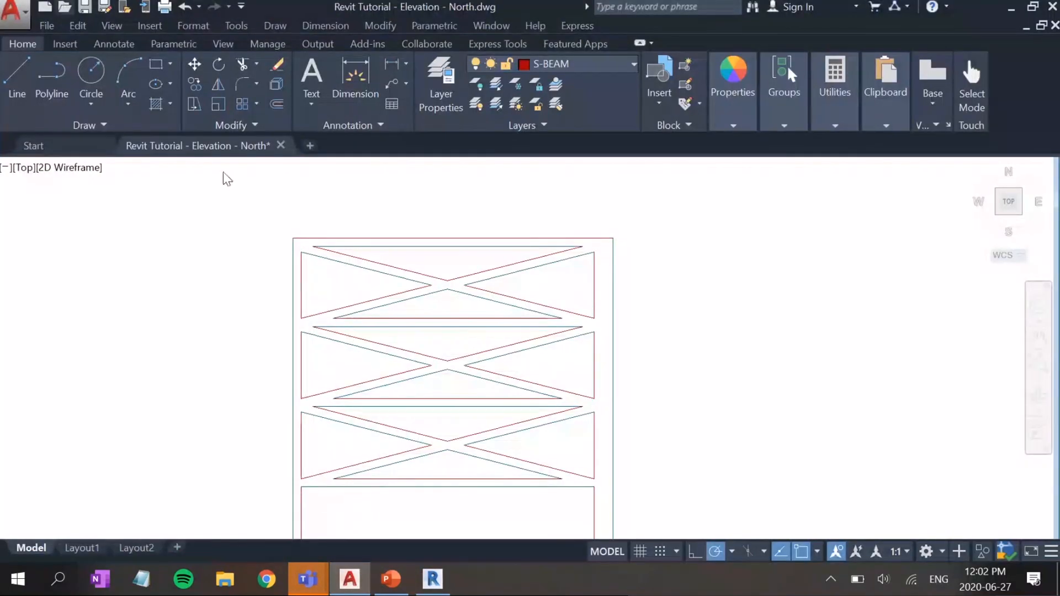
key("ctrl+o")
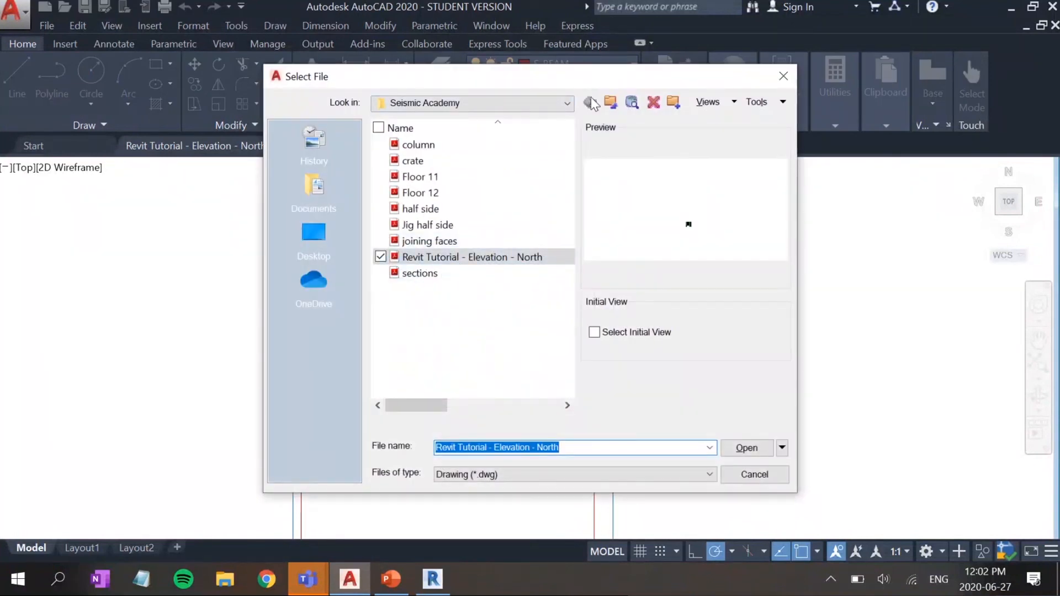
left_click(609, 104)
left_click(609, 104)
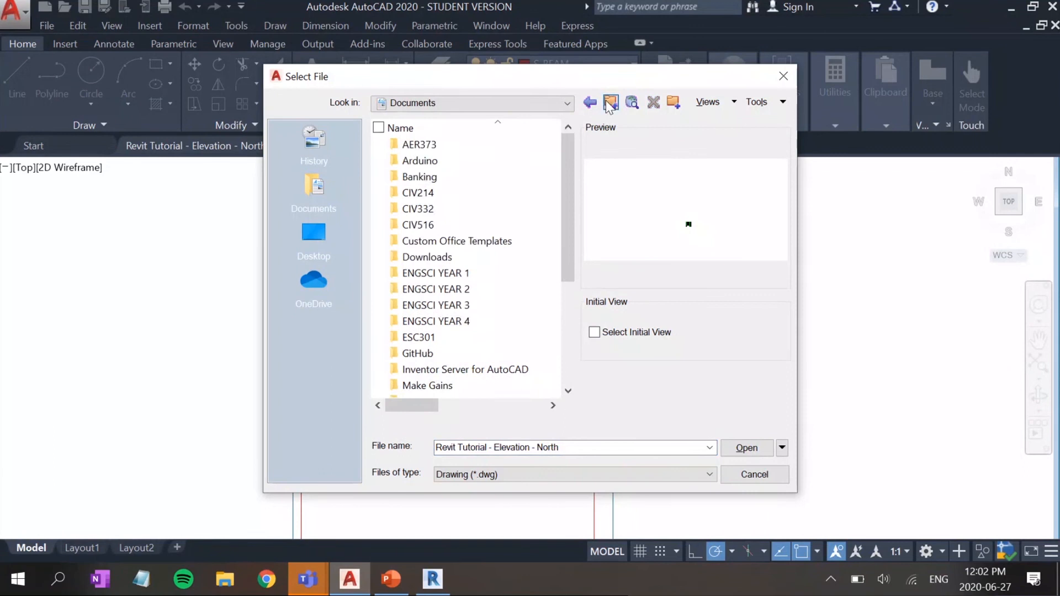
scroll(477, 240, "down", 3)
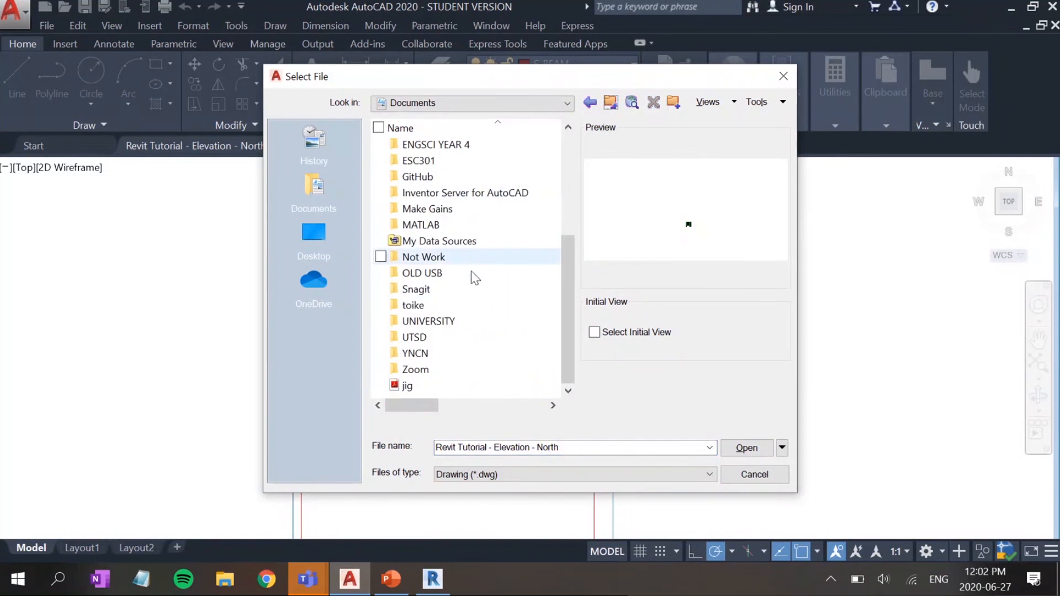
left_click(408, 386)
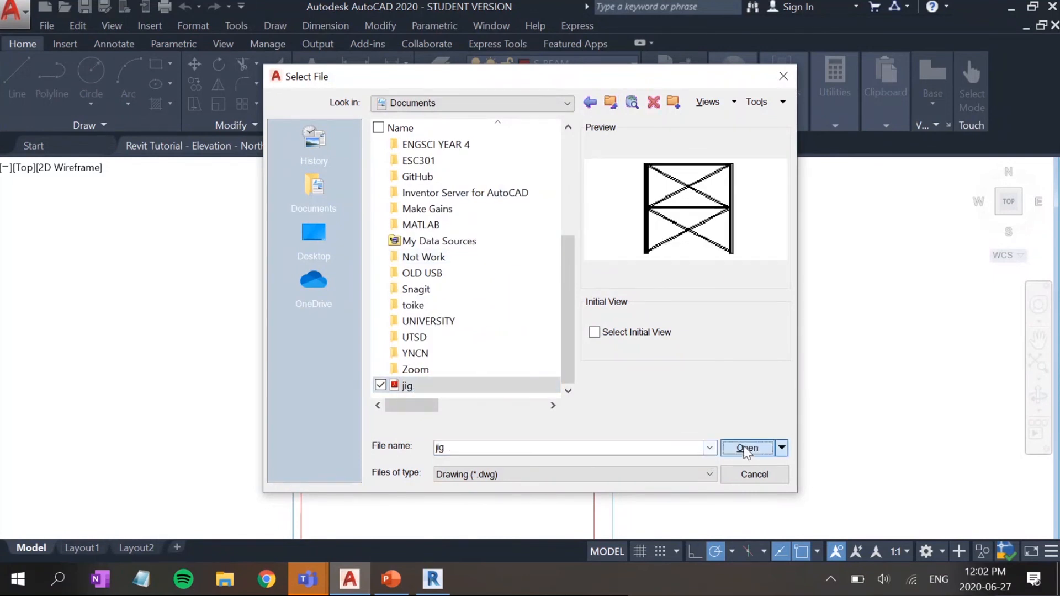
left_click(745, 447)
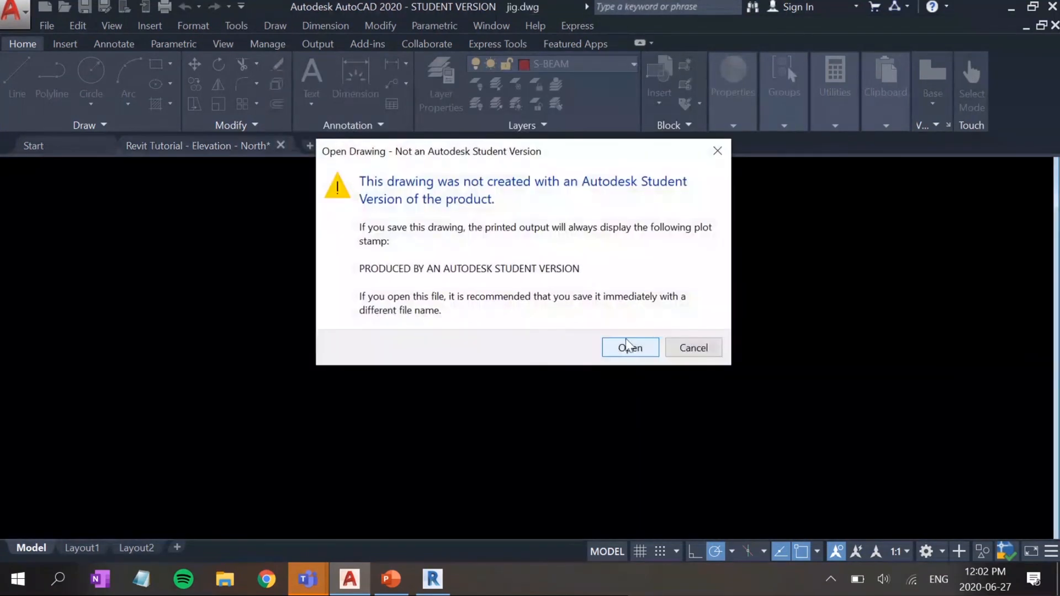
left_click(628, 349)
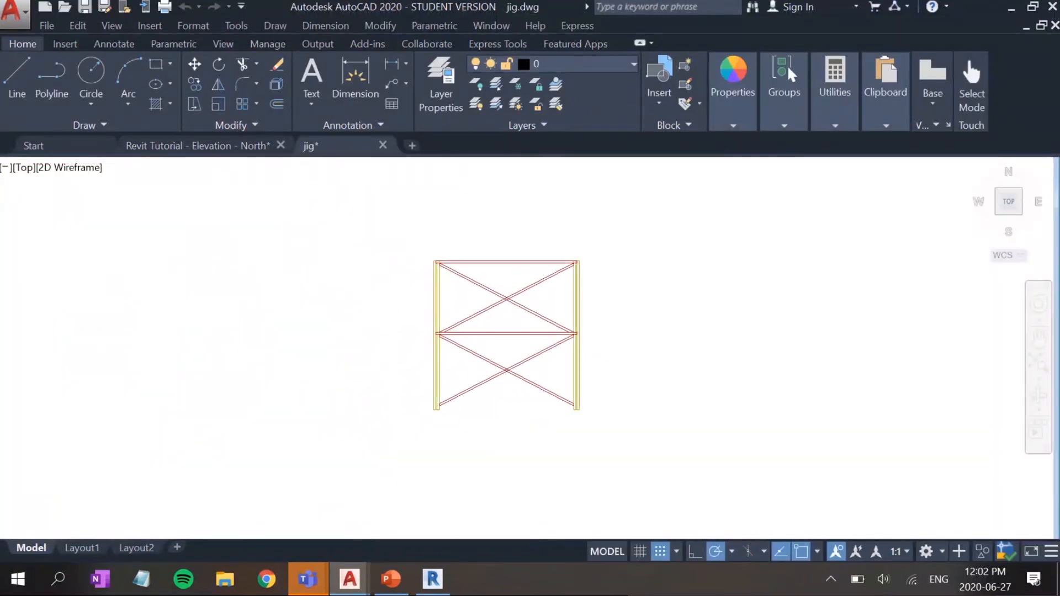
Step: Select the whole frame, including its columns, and assign it to the S-BEAM layer
scroll(587, 296, "up", 2)
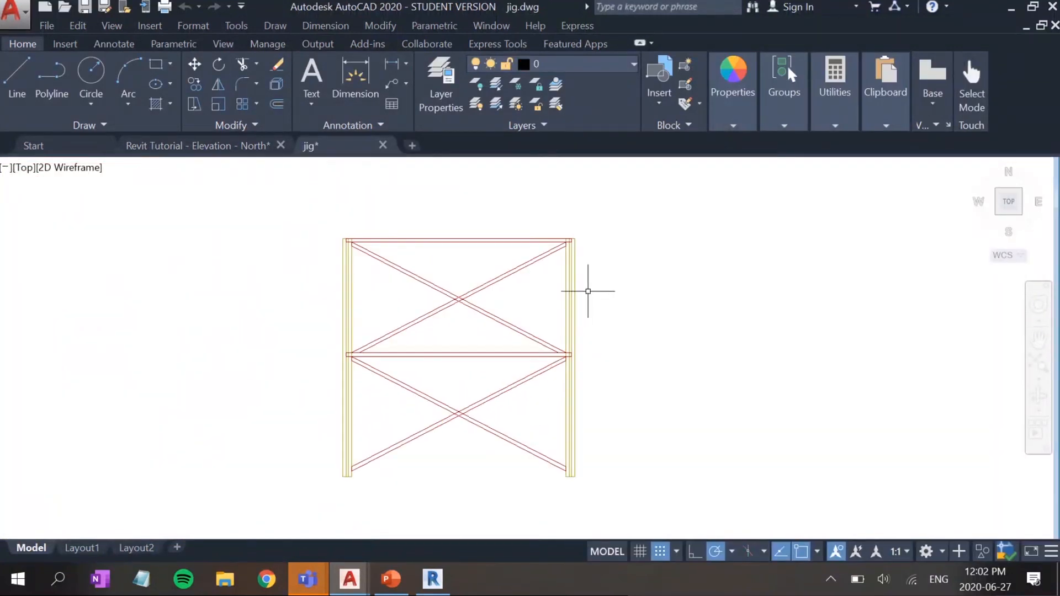
left_click(588, 61)
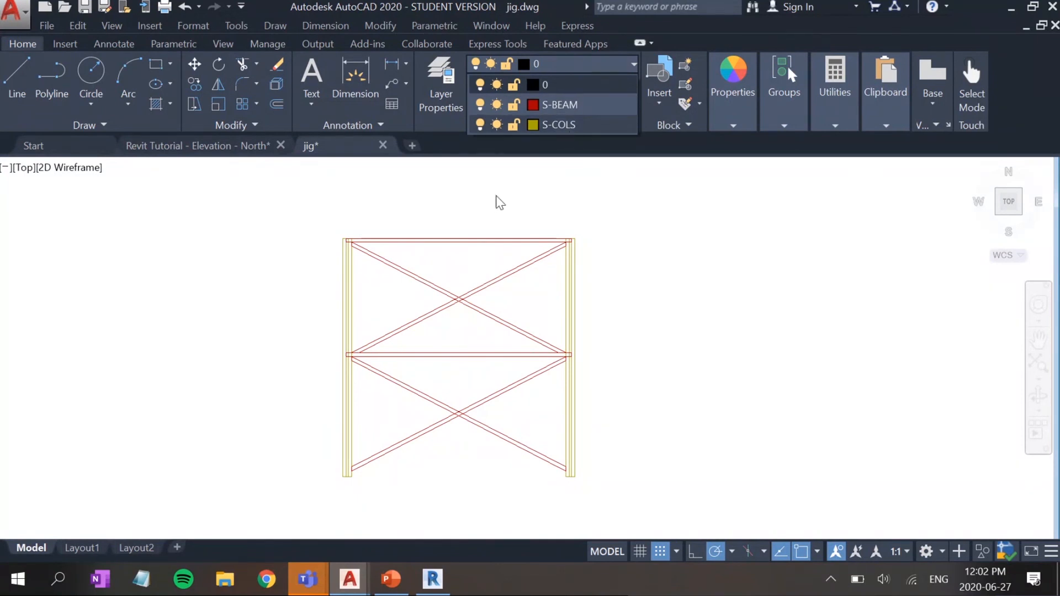
left_click(302, 258)
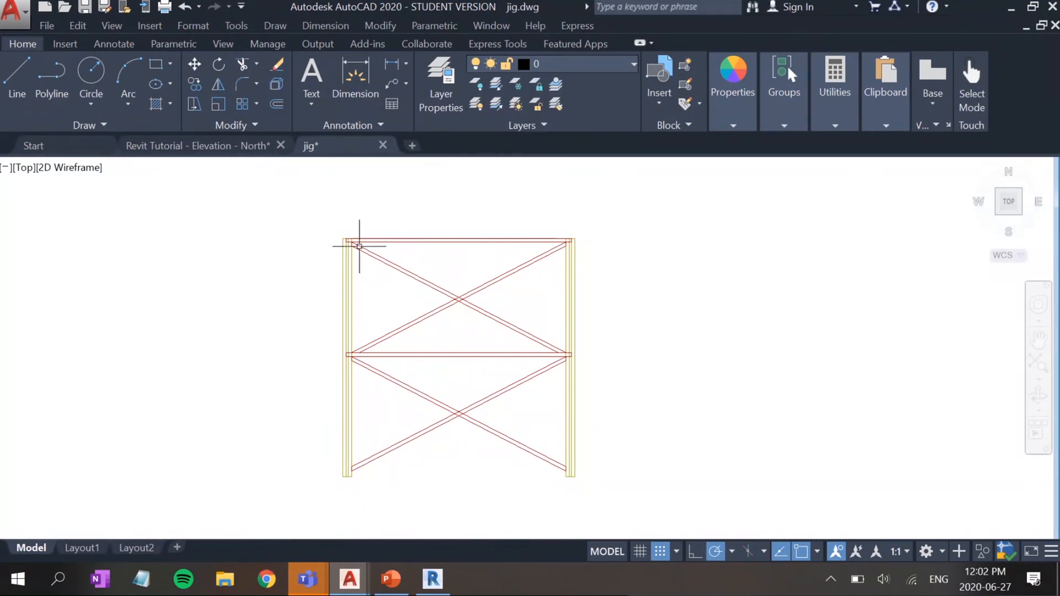
left_click(306, 216)
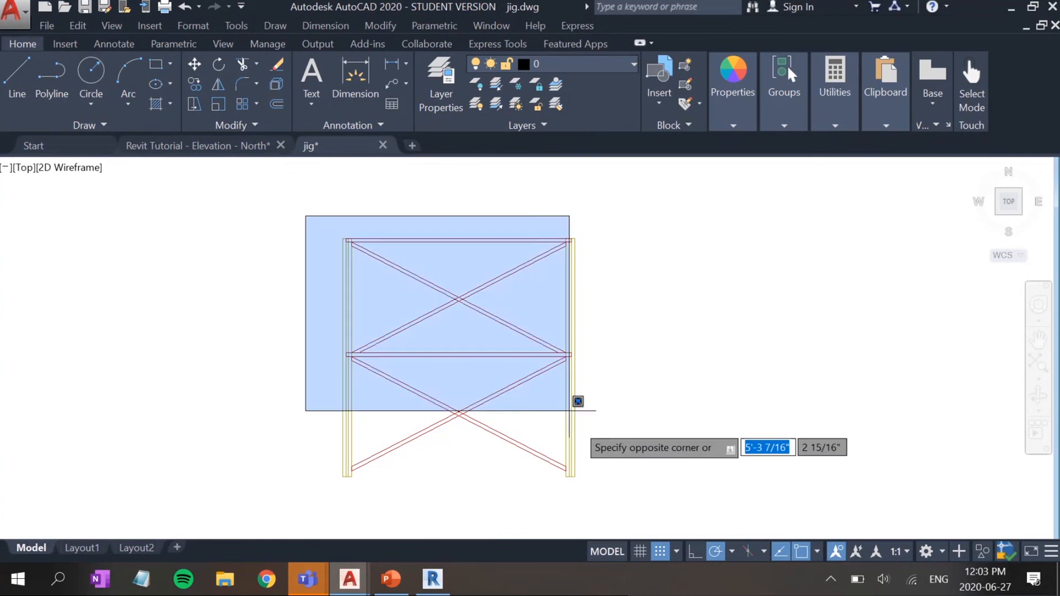
left_click(650, 529)
left_click(590, 62)
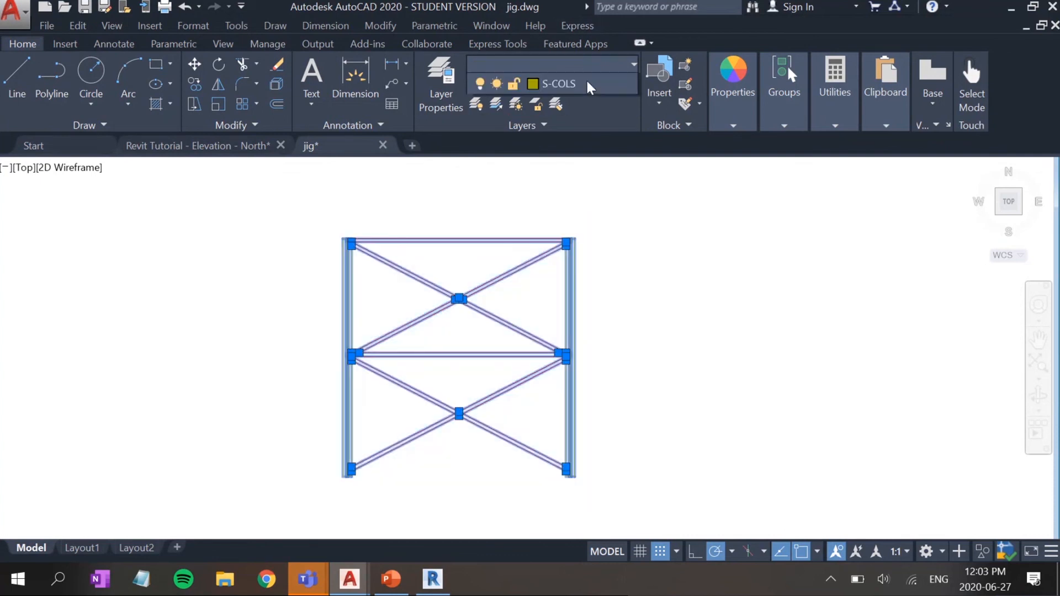
left_click(572, 108)
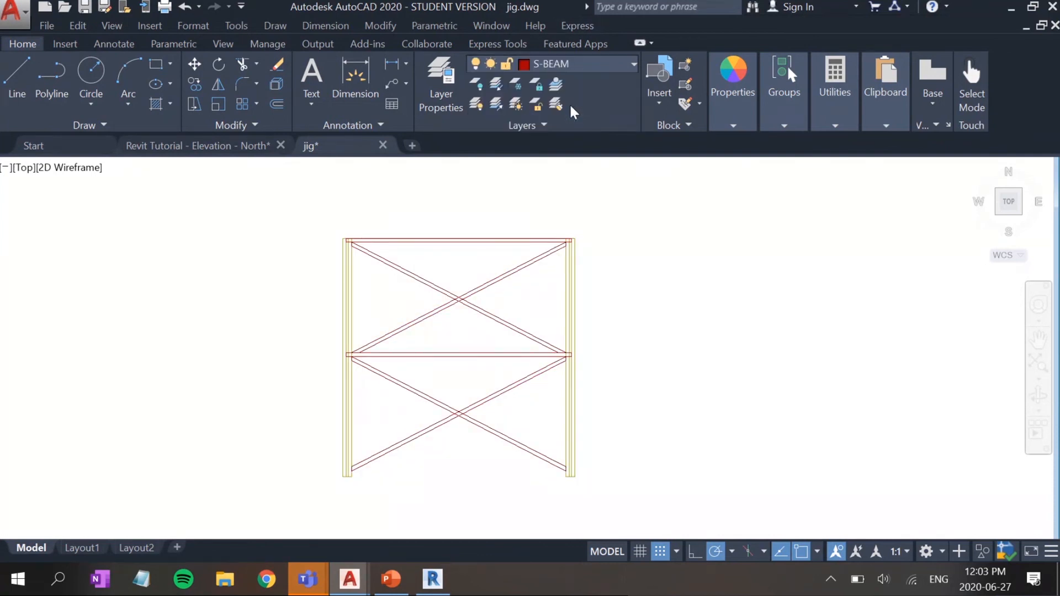
left_click(584, 65)
left_click(318, 206)
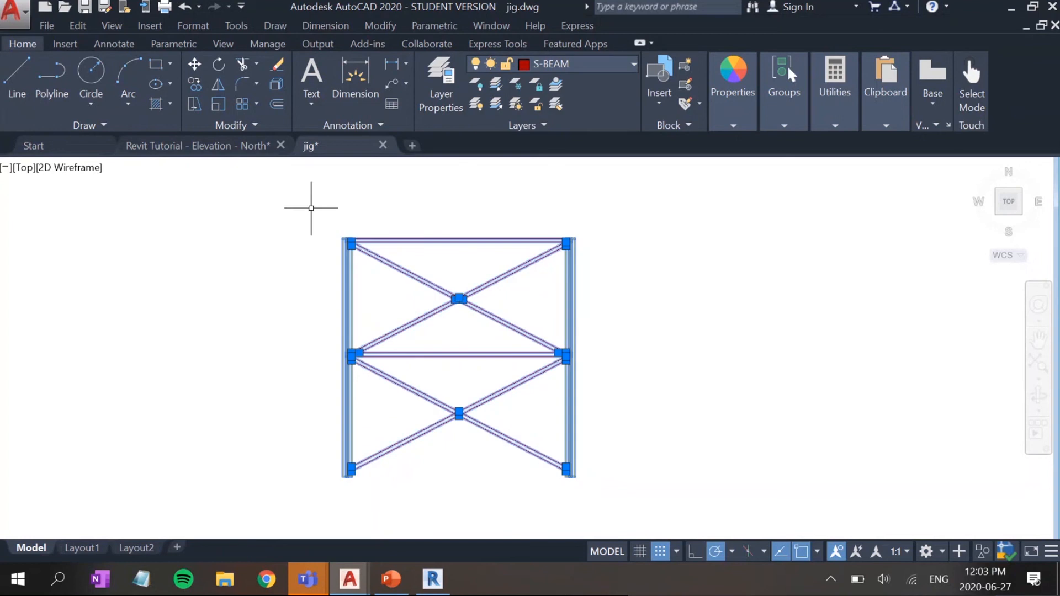
left_click(622, 66)
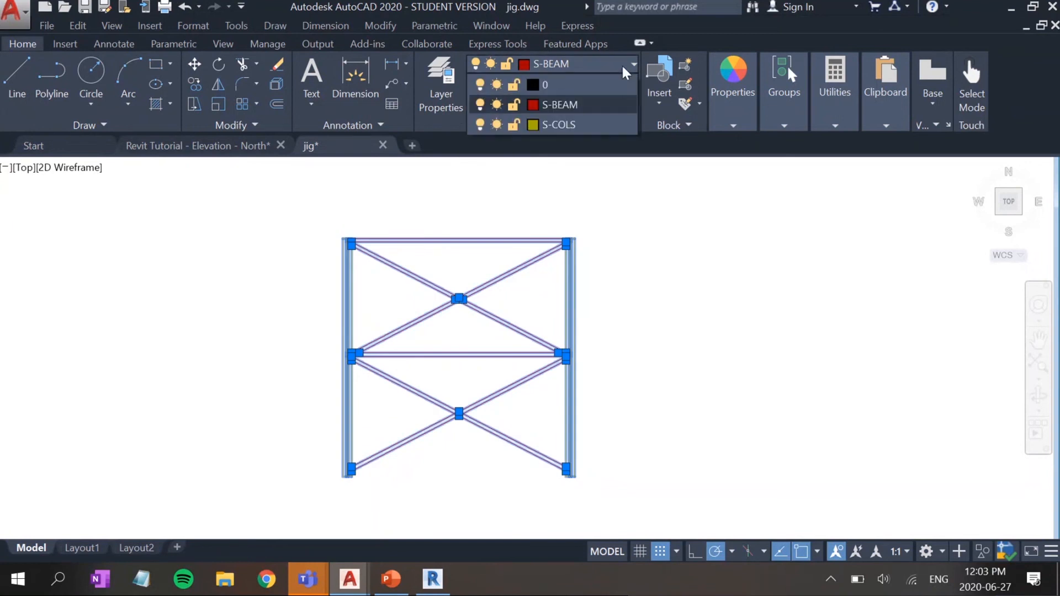
left_click(558, 104)
key("Escape")
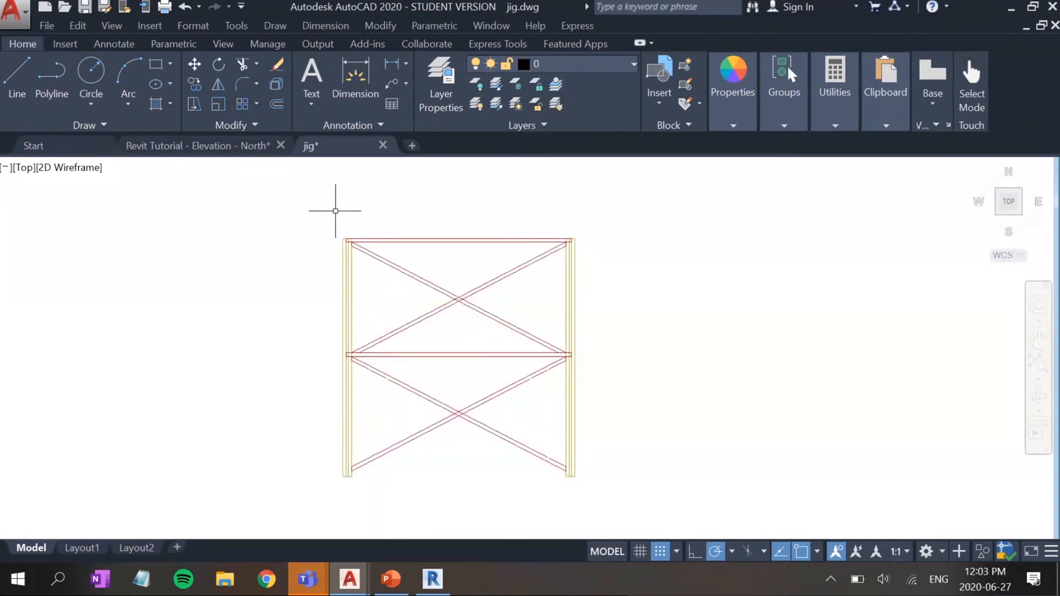
Step: Explode the whole frame into individual lines
left_click(325, 213)
left_click(608, 497)
type("expl")
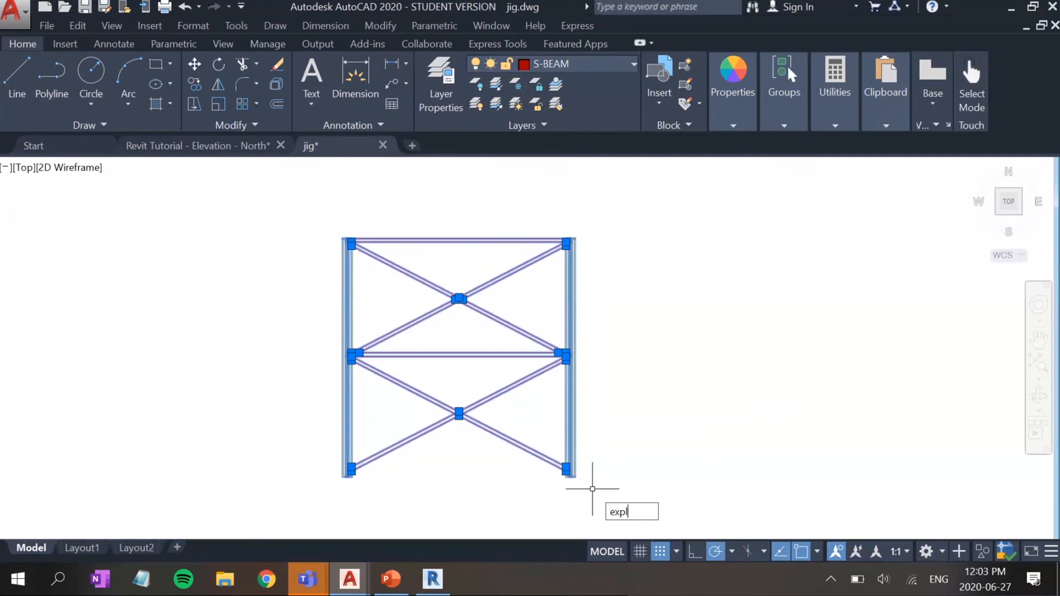
type("ode")
key("Return")
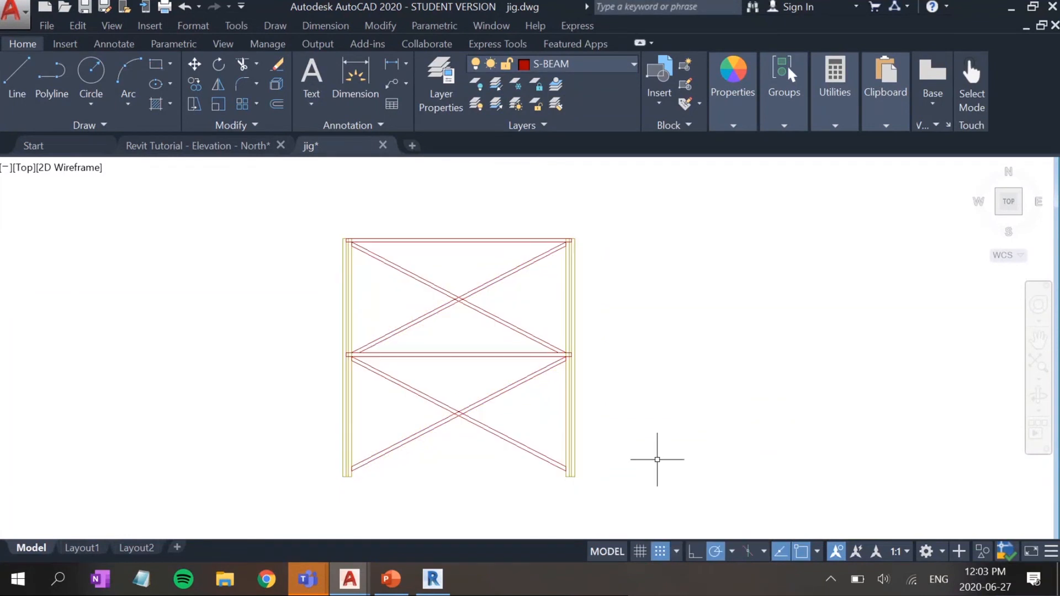
Step: Select the whole frame and explode its linework once more
left_click(310, 211)
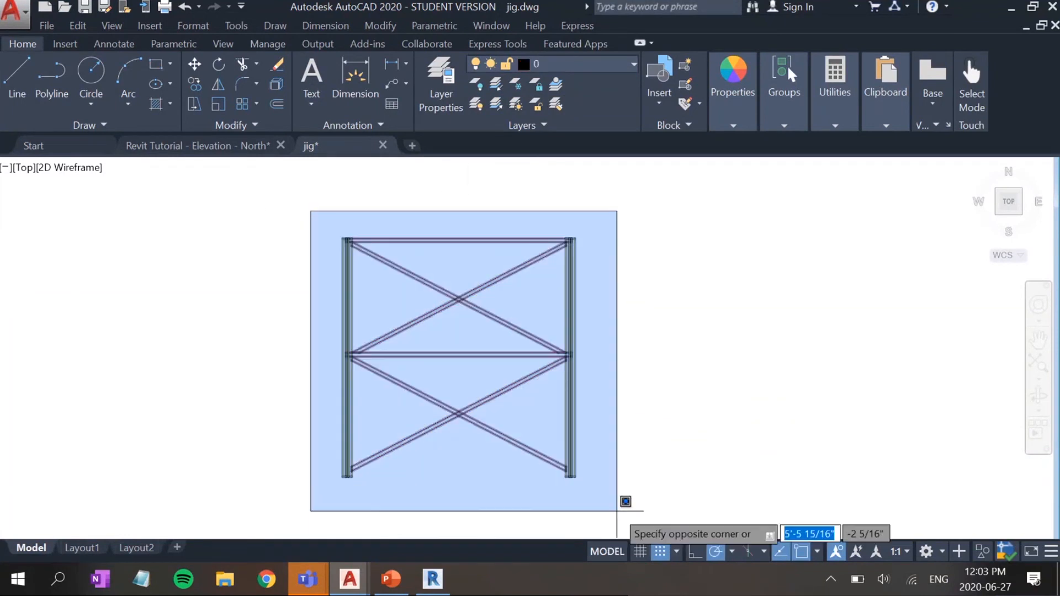
left_click(624, 499)
type("explode")
key("Return")
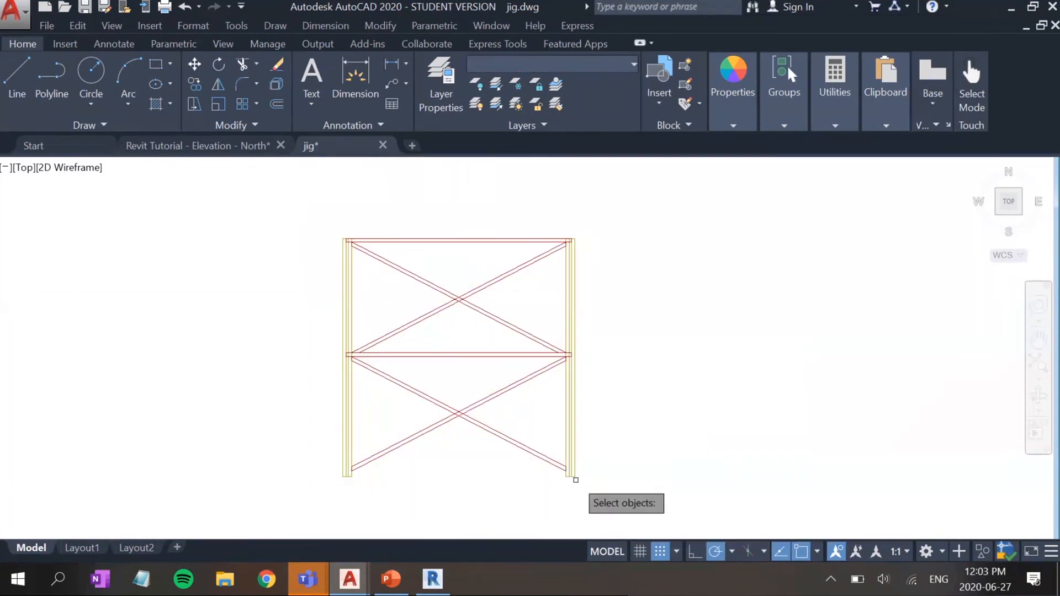
key("Escape")
Step: Assign all of the frame's lines, including the columns, to the S-BEAM layer and clear the selection
left_click(301, 212)
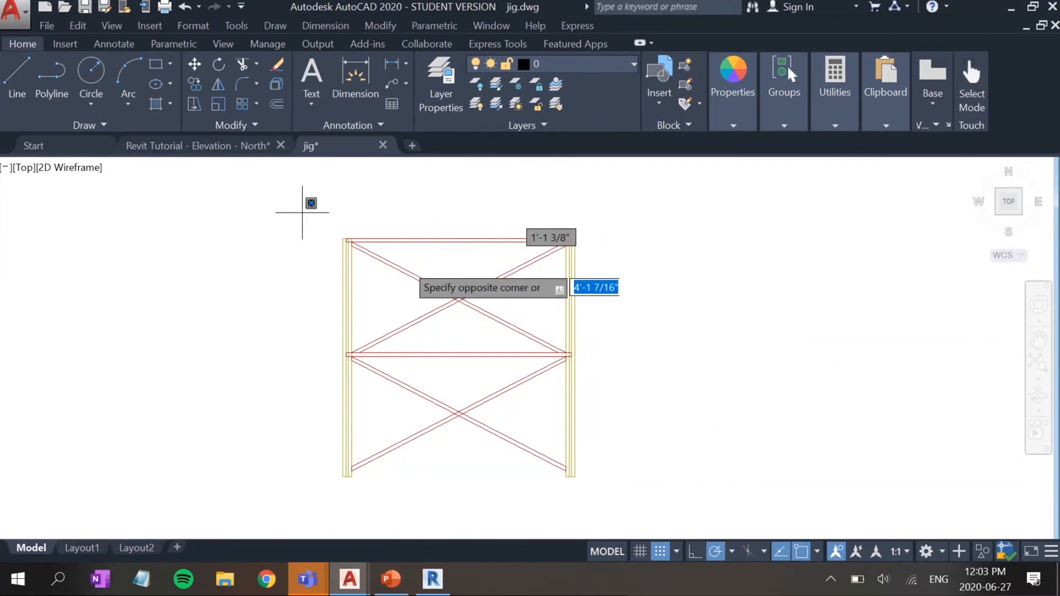
left_click(659, 519)
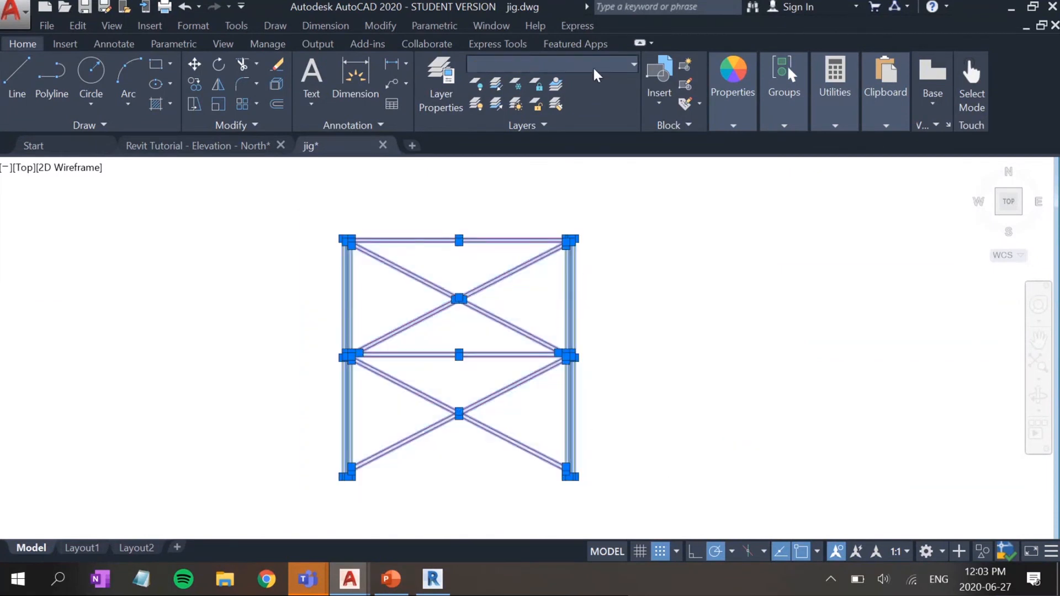
left_click(552, 65)
left_click(572, 111)
scroll(654, 416, "up", 6)
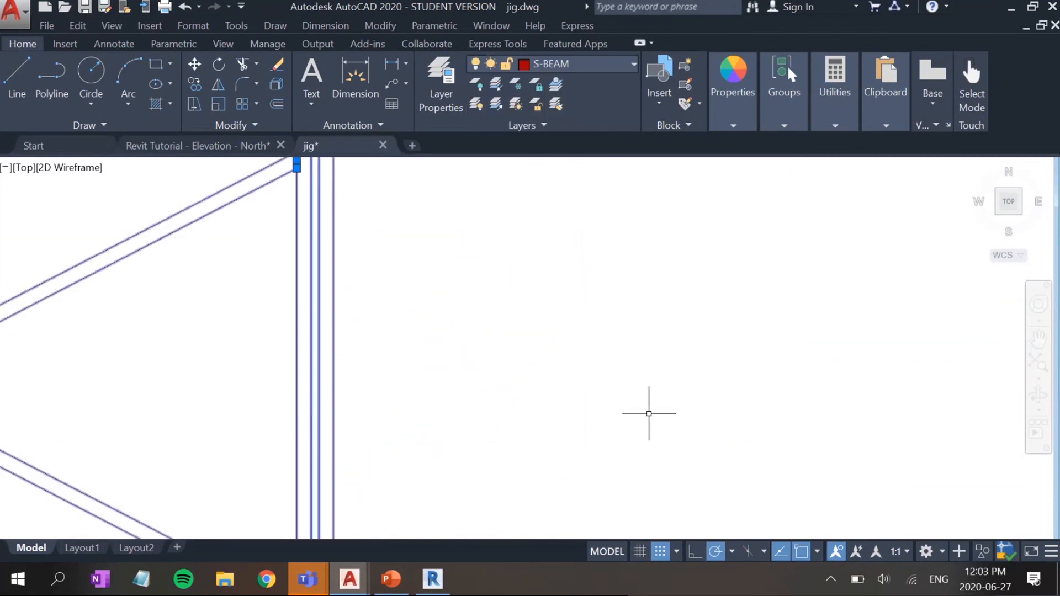
scroll(553, 353, "down", 6)
key("Escape")
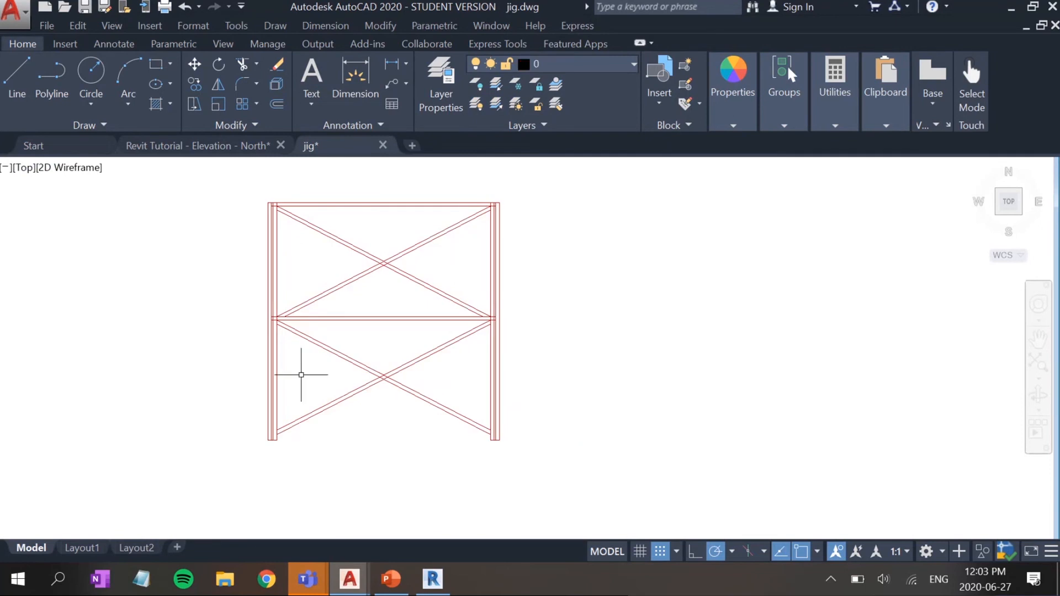
Step: Delete the two inner vertical lines of the left column in the upper bay
scroll(268, 345, "up", 4)
middle_click_drag(883, 284, 846, 487)
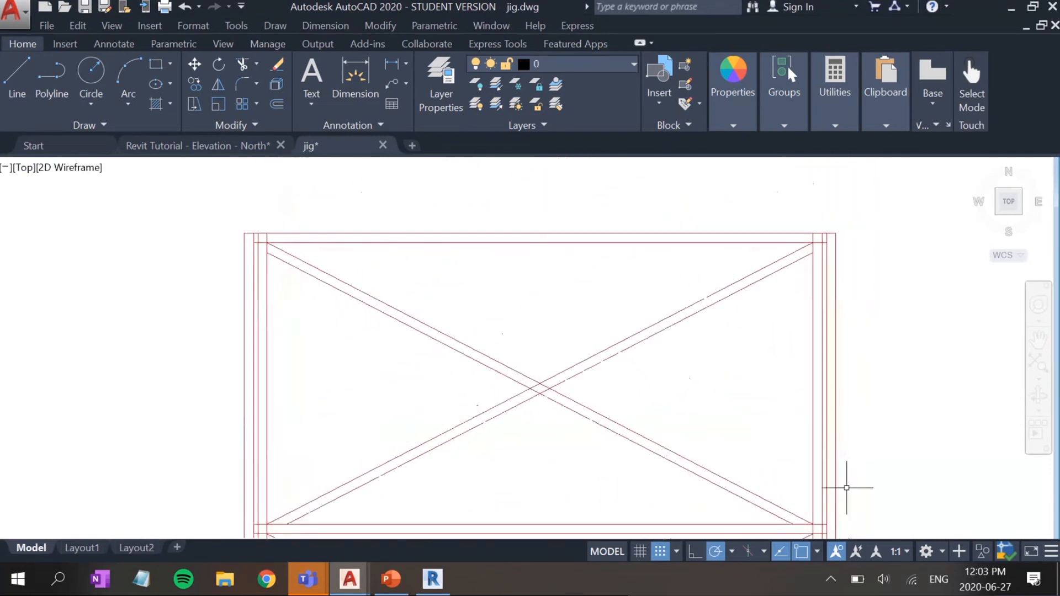
left_click(256, 272)
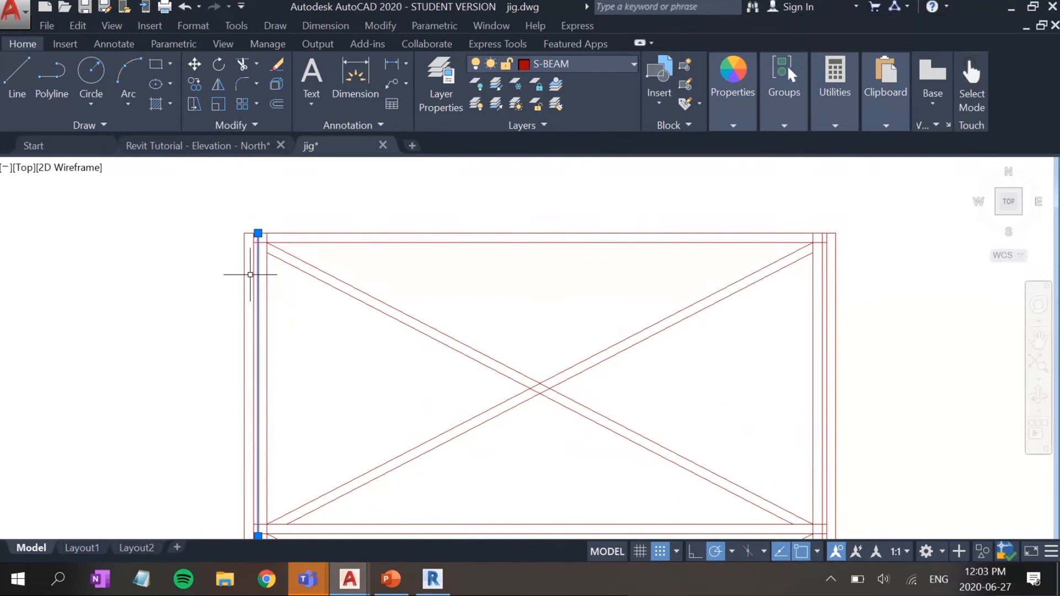
mouse_move(255, 273)
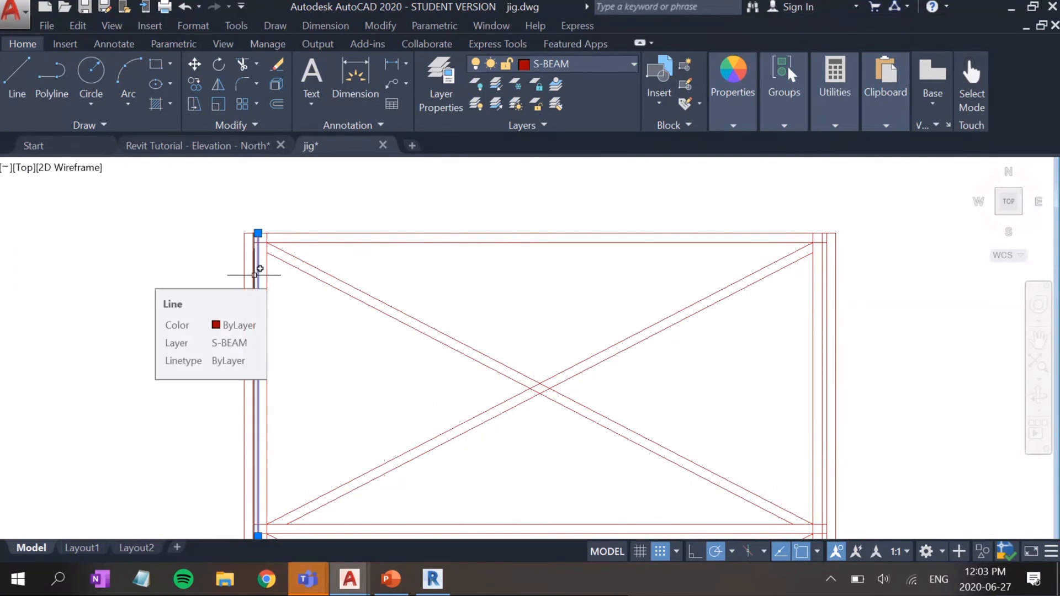
key("Escape")
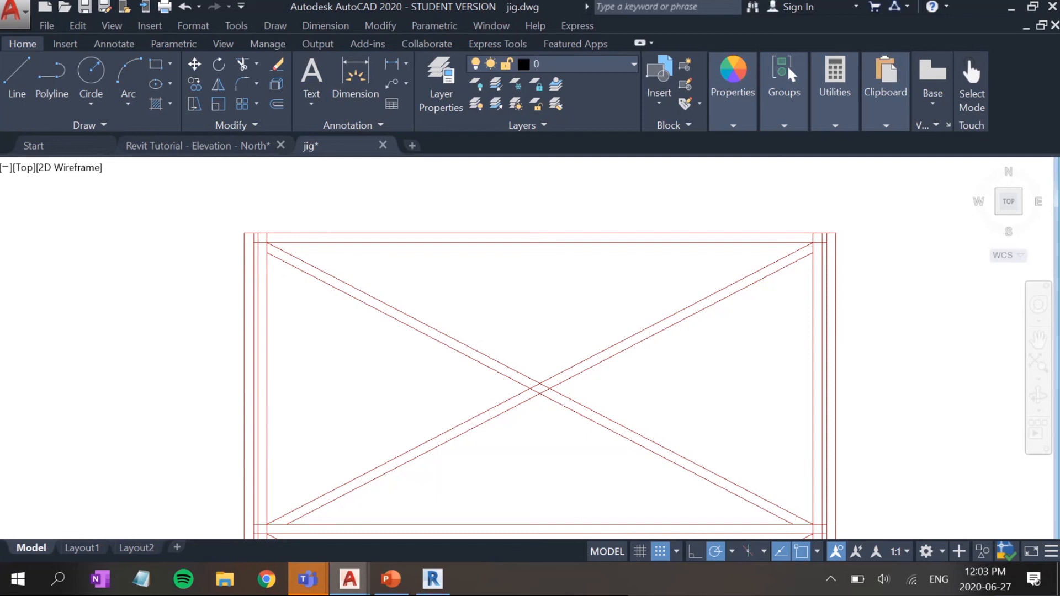
left_click(258, 274)
key("Delete")
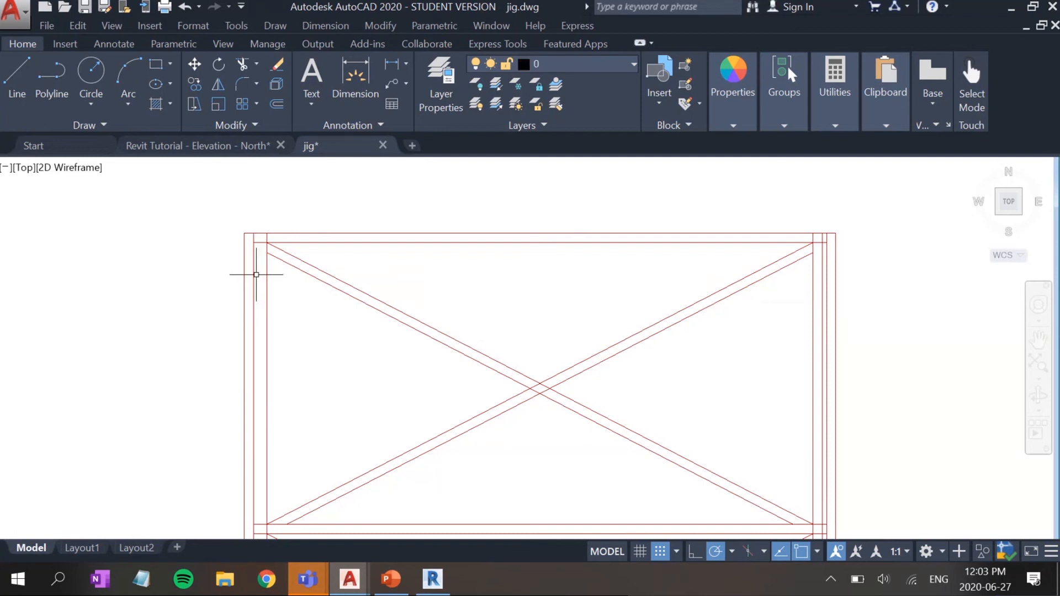
left_click(255, 274)
key("Delete")
Step: Delete the two inner vertical lines of the right column in the upper bay
left_click(821, 279)
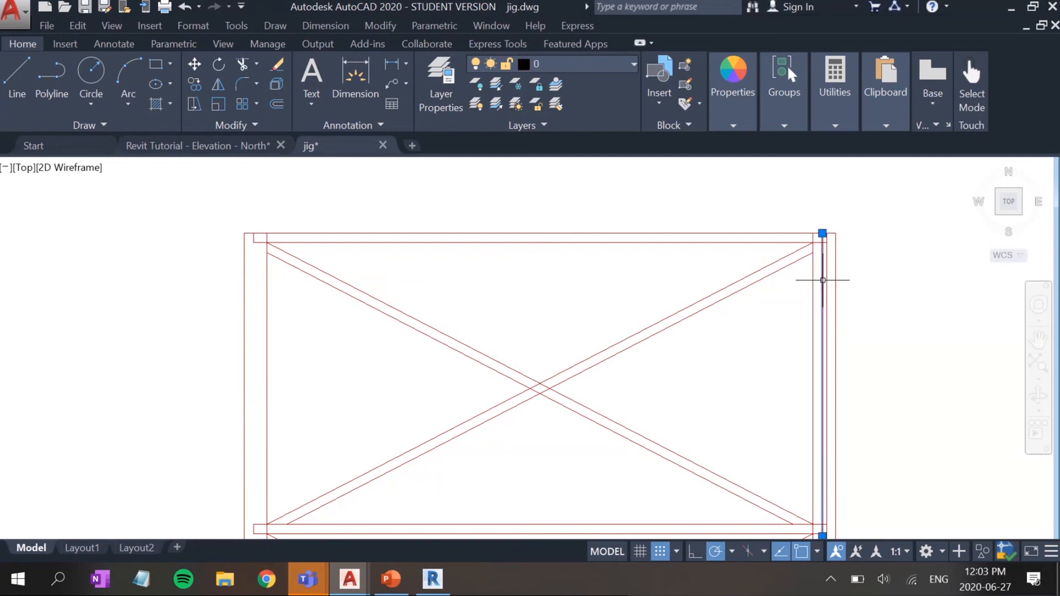
key("Delete")
left_click(827, 280)
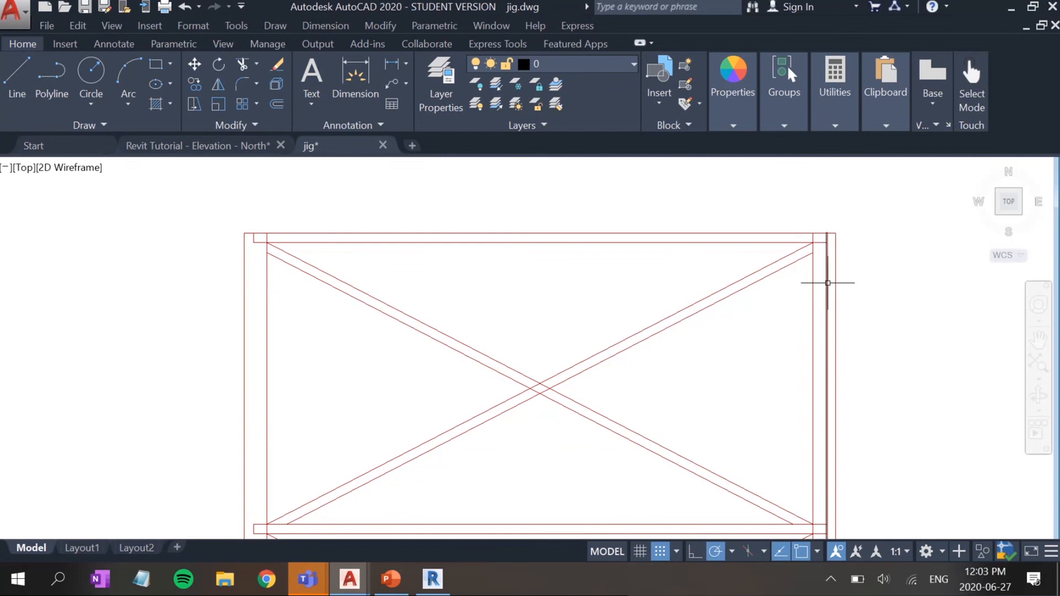
key("Delete")
Step: Delete the short leftover lines at the right ends of the top and middle beams
left_click(807, 222)
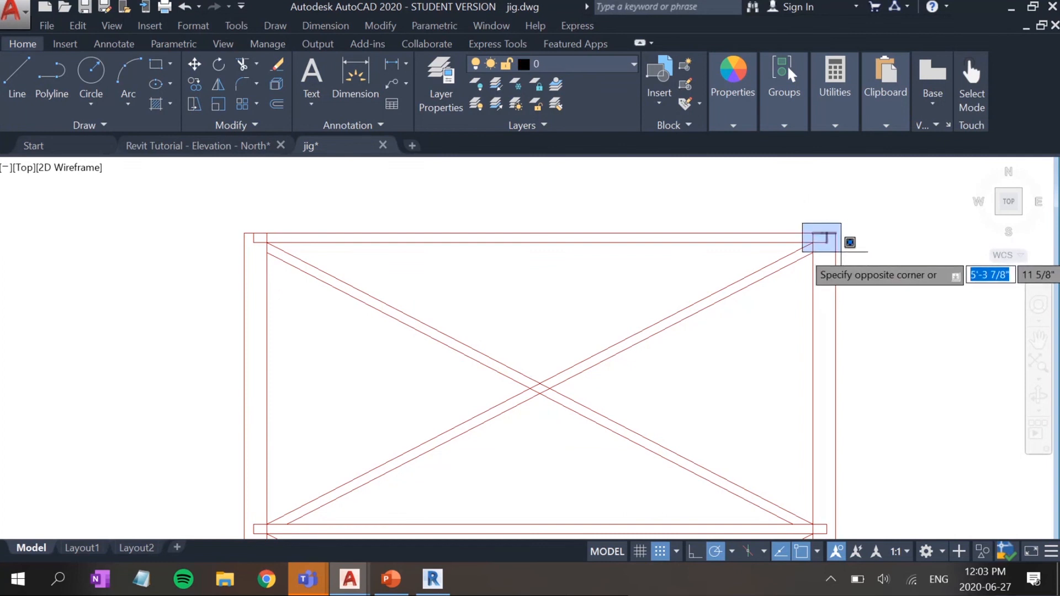
left_click(853, 250)
key("Delete")
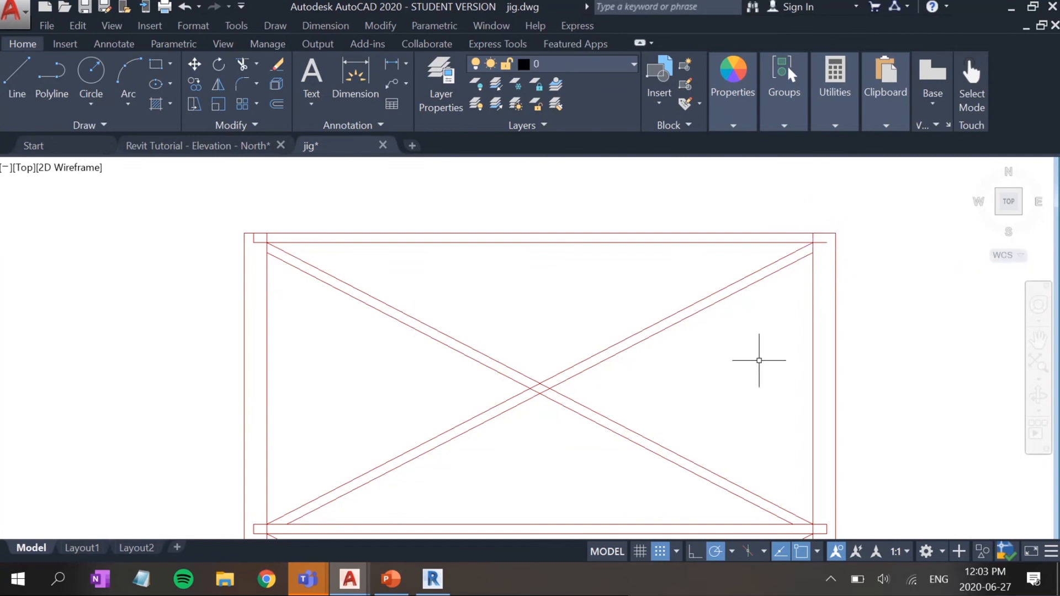
scroll(846, 360, "down", 4)
scroll(806, 342, "up", 8)
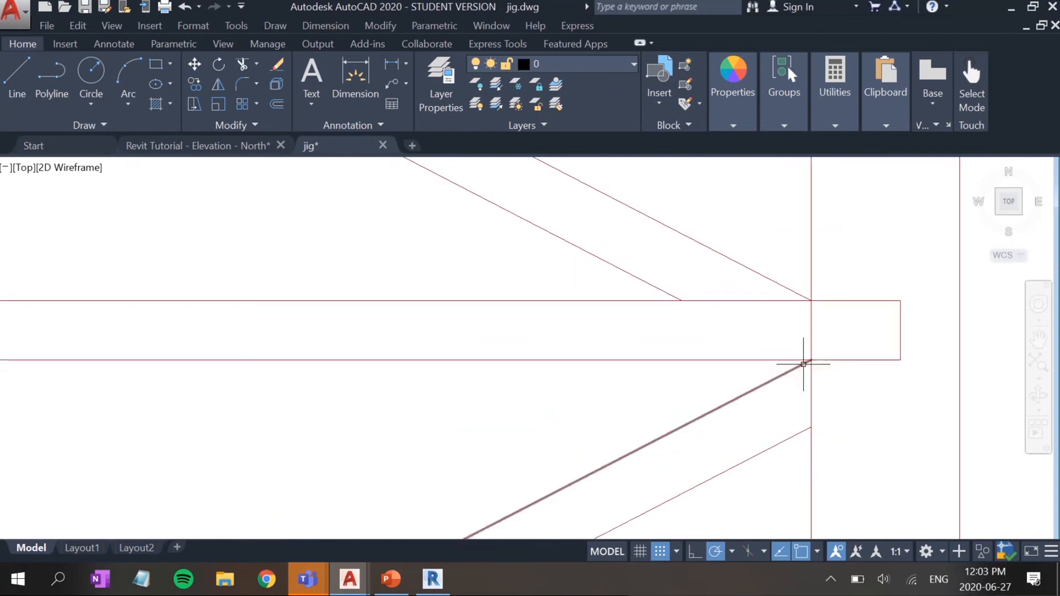
left_click(773, 247)
left_click(935, 427)
key("Delete")
scroll(718, 419, "down", 6)
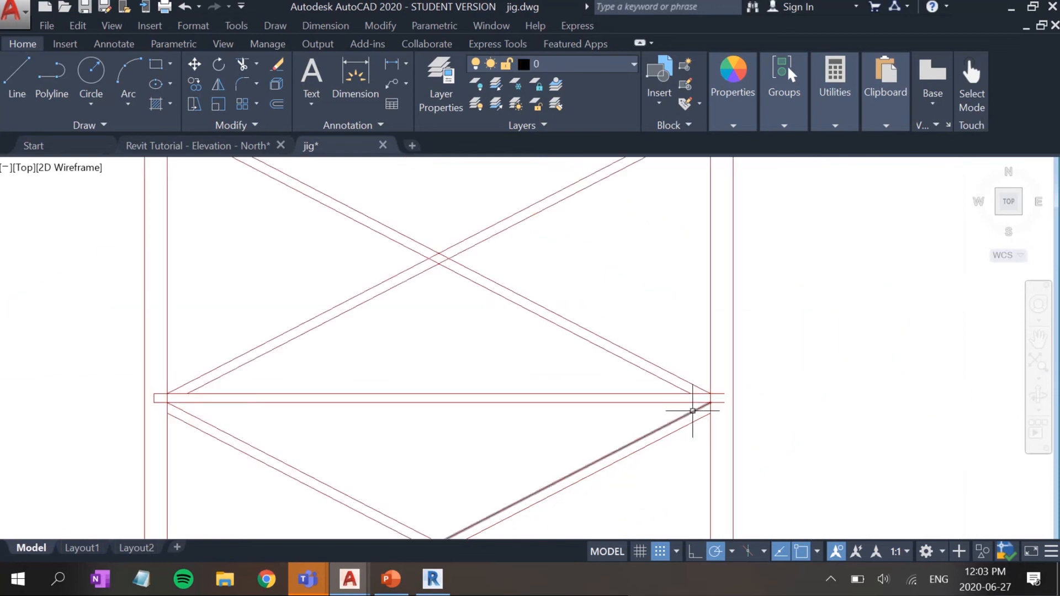
left_click(652, 347)
left_click(734, 466)
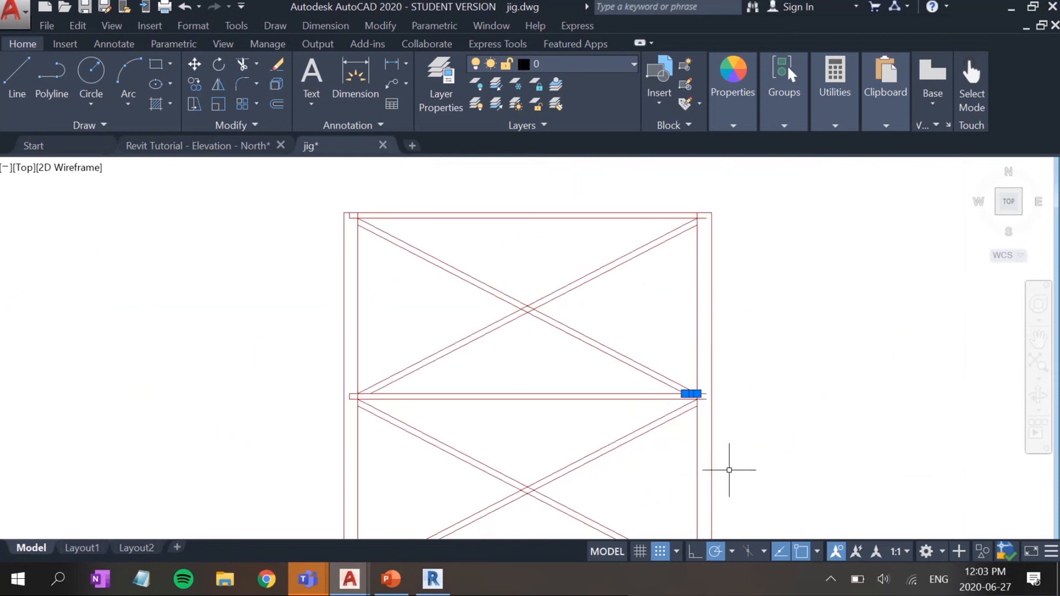
key("Delete")
Step: Delete the short leftover lines where the middle and top beams meet the left column
left_click(330, 371)
left_click(460, 442)
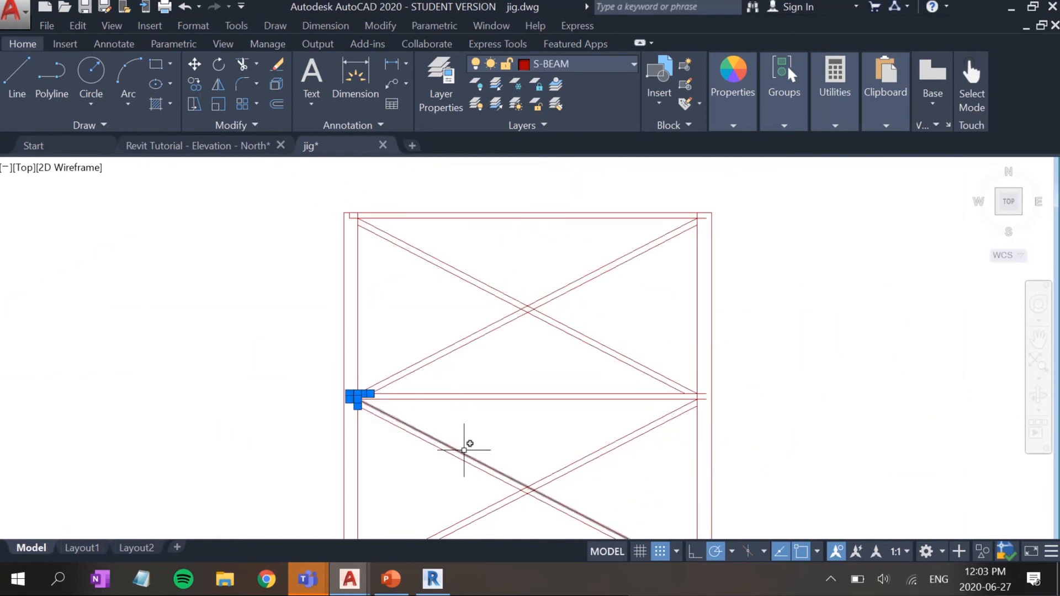
key("Delete")
left_click(341, 203)
left_click(421, 260)
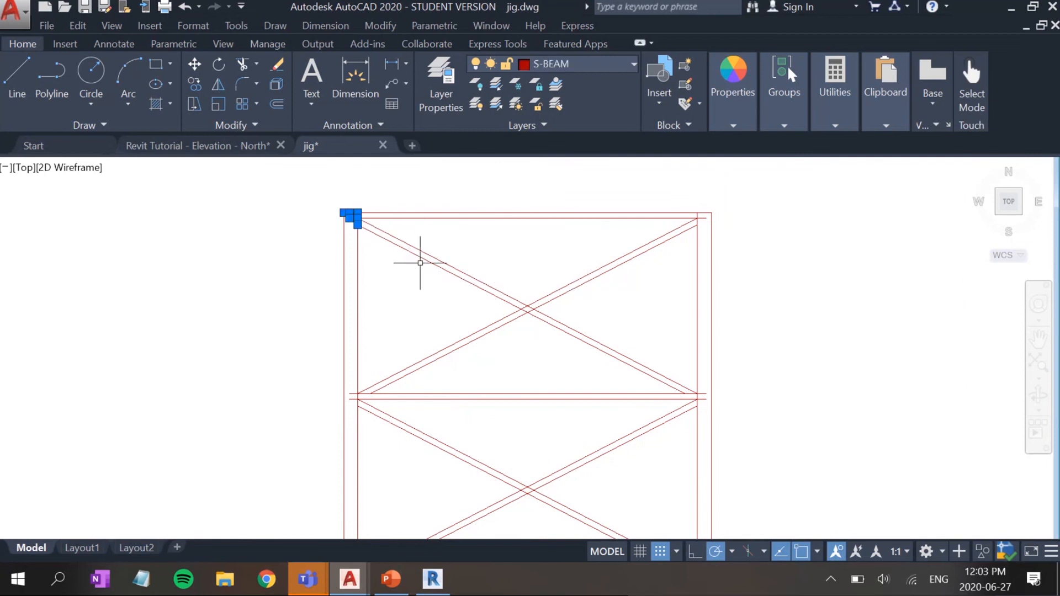
key("Delete")
Step: Delete the short lines where the lower braces meet the feet of both columns
scroll(511, 356, "down", 5)
middle_click_drag(528, 418, 528, 377)
scroll(457, 421, "up", 5)
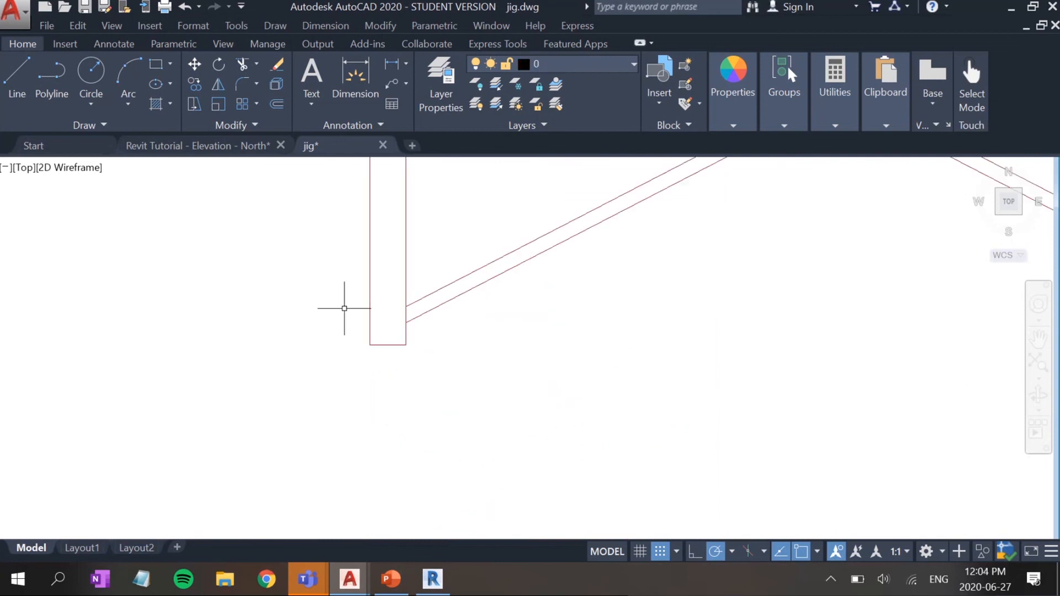
left_click(338, 281)
left_click(444, 336)
key("Delete")
middle_click_drag(644, 338, 272, 367)
left_click(837, 291)
left_click(942, 359)
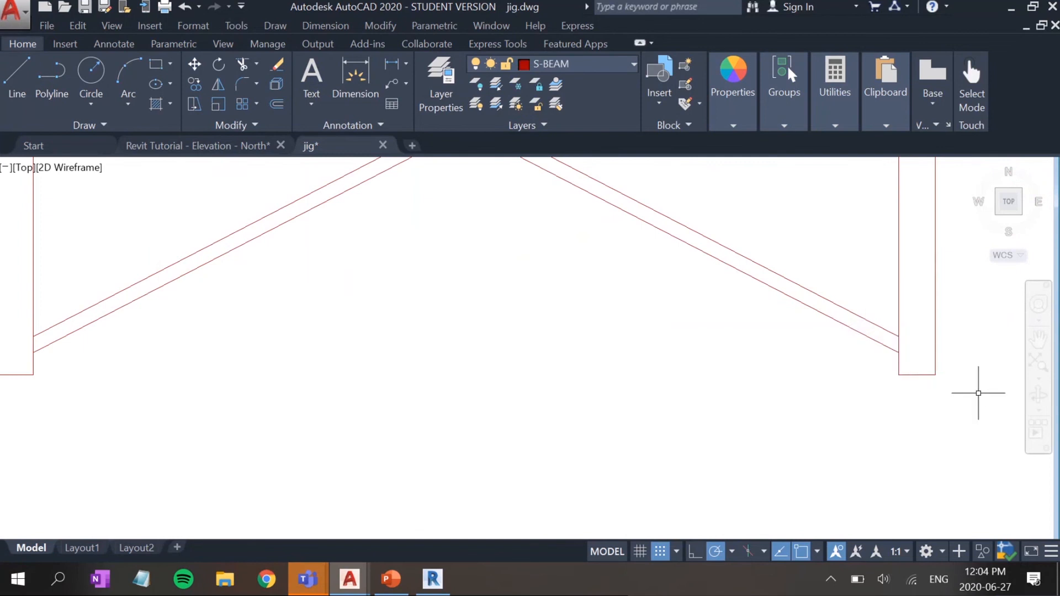
key("Delete")
Step: Examine the cleaned-up frame, including the left column's joint with the middle beam, for leftover short lines
scroll(568, 360, "down", 6)
middle_click_drag(552, 302, 561, 354)
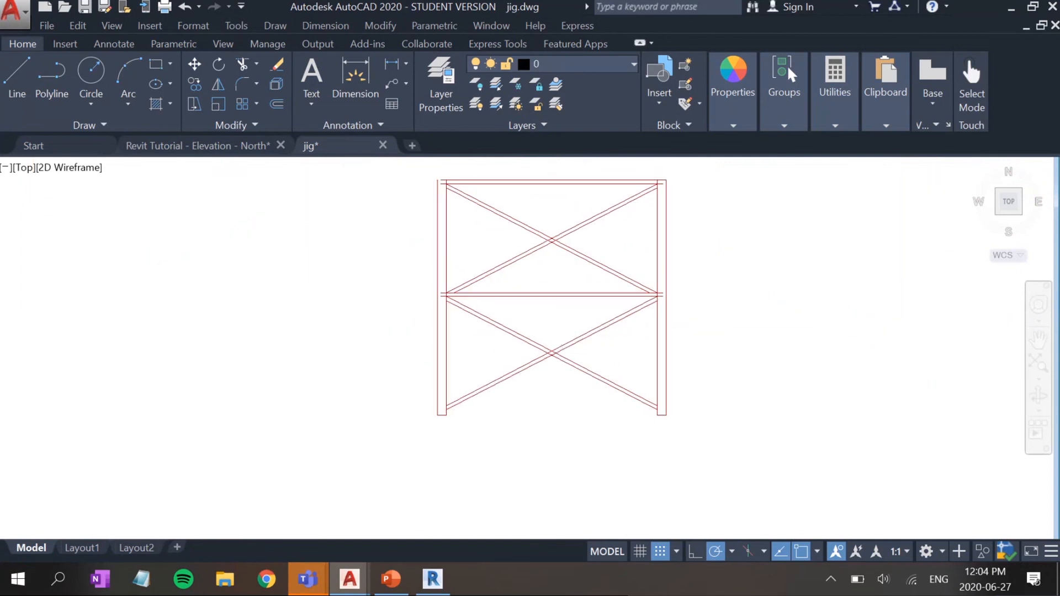
scroll(560, 313, "up", 2)
left_click(362, 261)
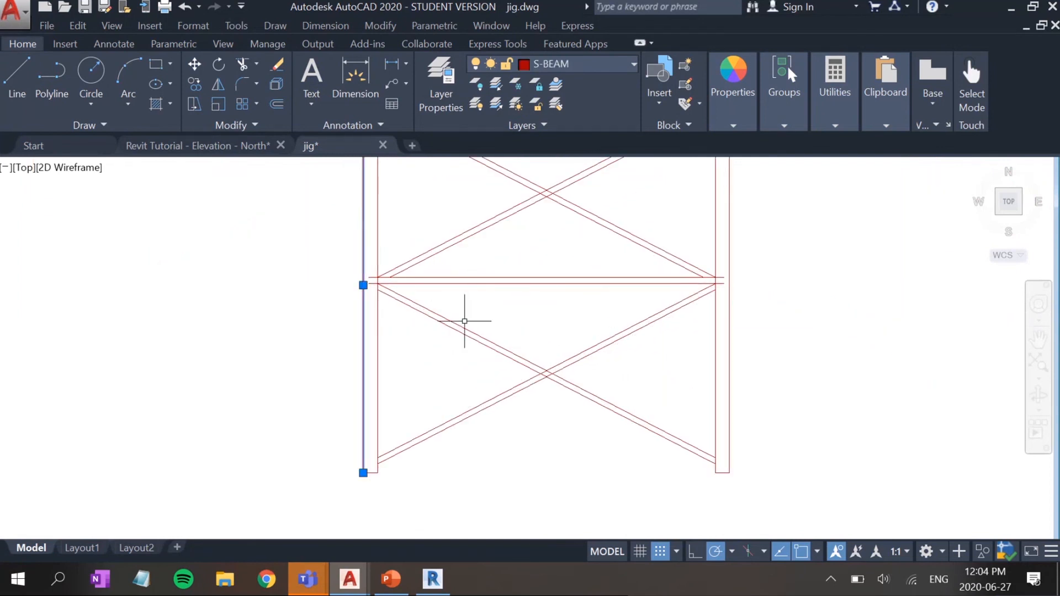
key("Escape")
left_click(350, 246)
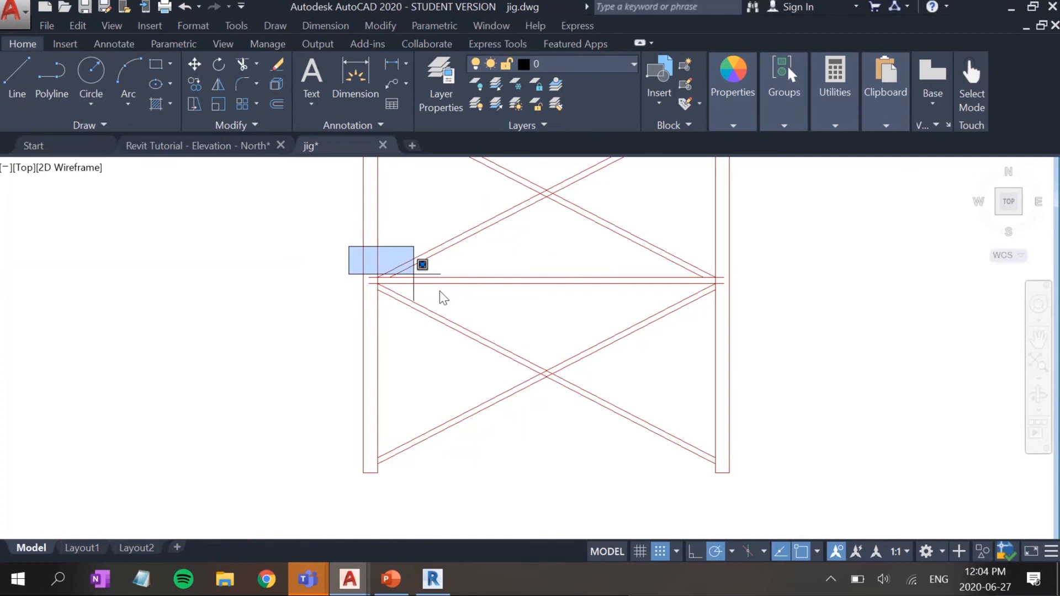
left_click(444, 298)
scroll(544, 298, "down", 4)
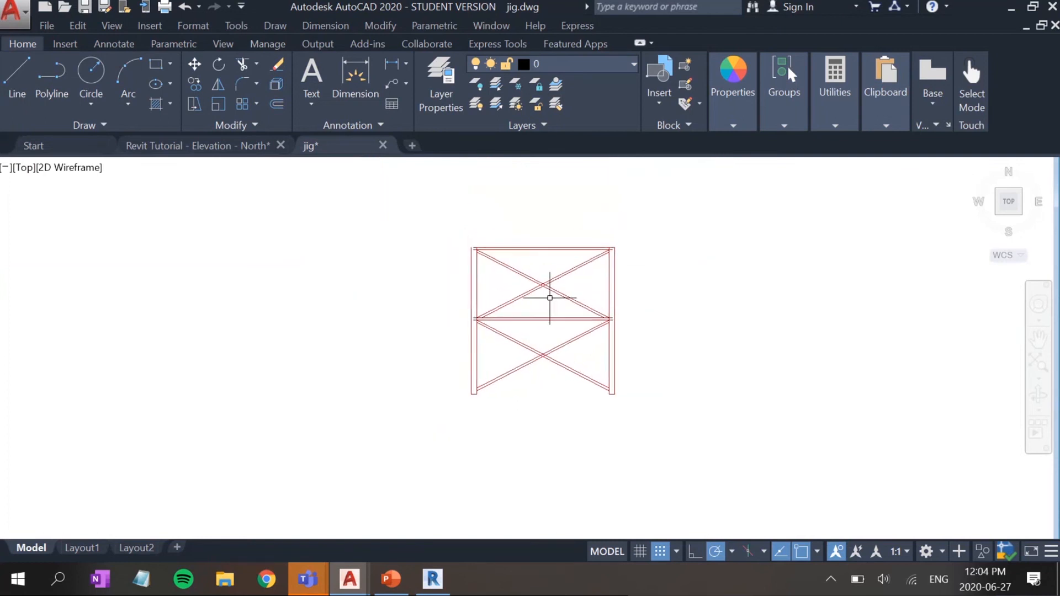
scroll(558, 303, "up", 8)
scroll(591, 313, "down", 6)
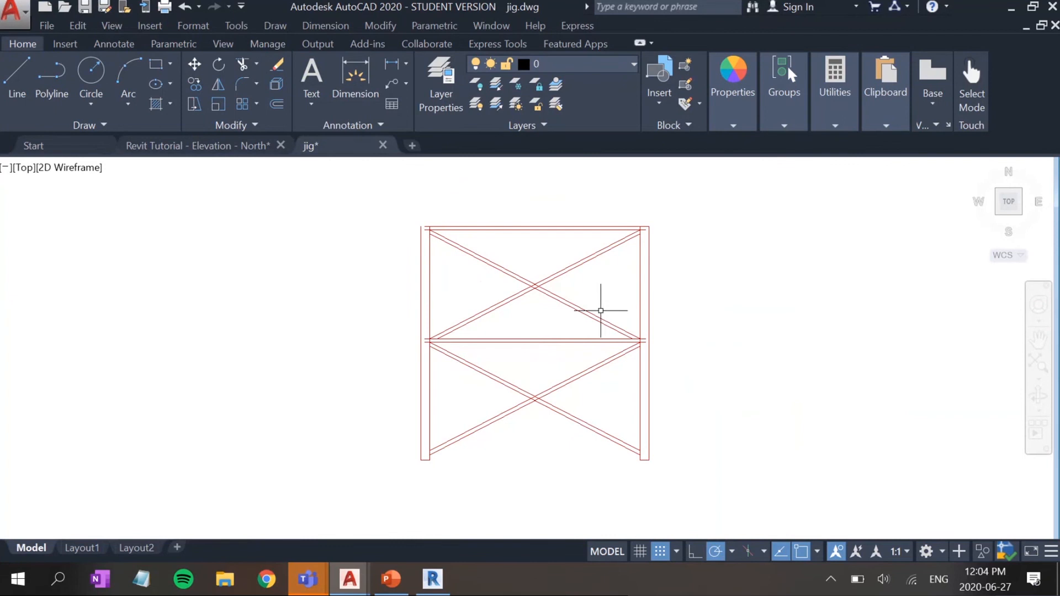
Step: Offset the top beam's upper edge line downward by 0.3 inches
scroll(571, 261, "up", 2)
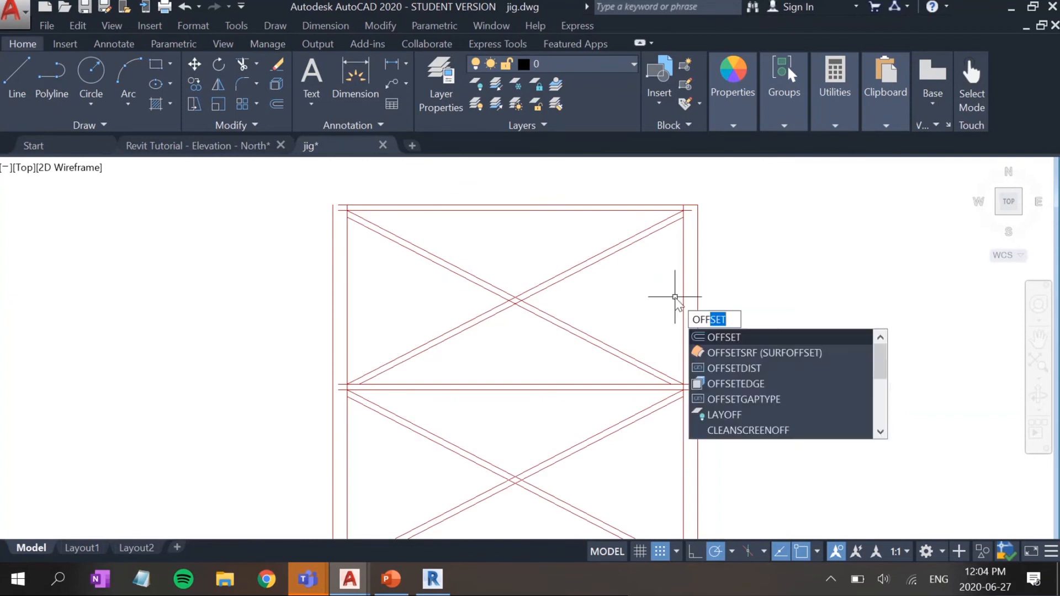
key("Return")
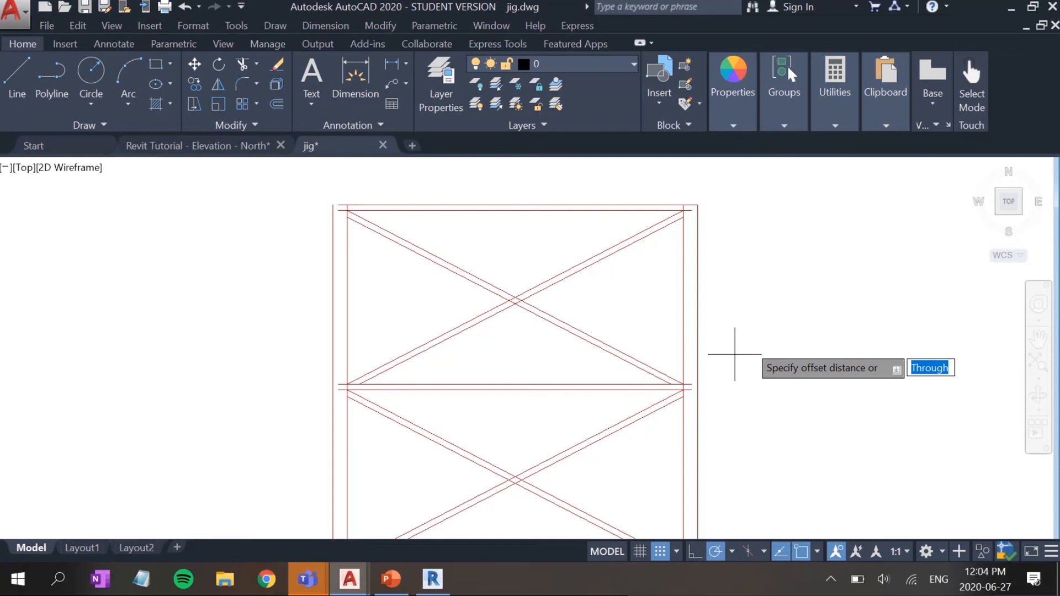
type("0.3")
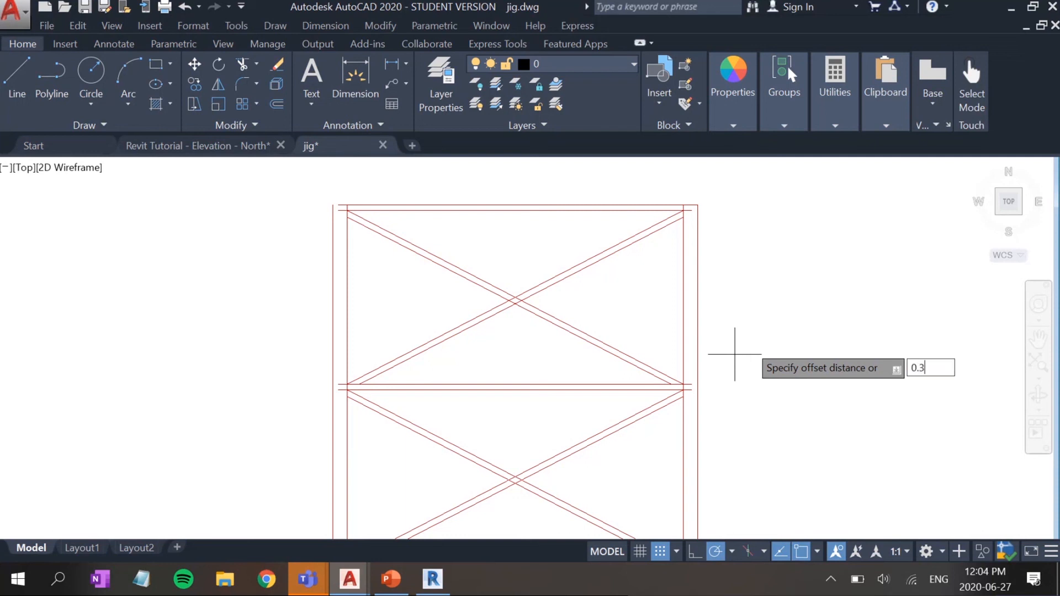
key("Return")
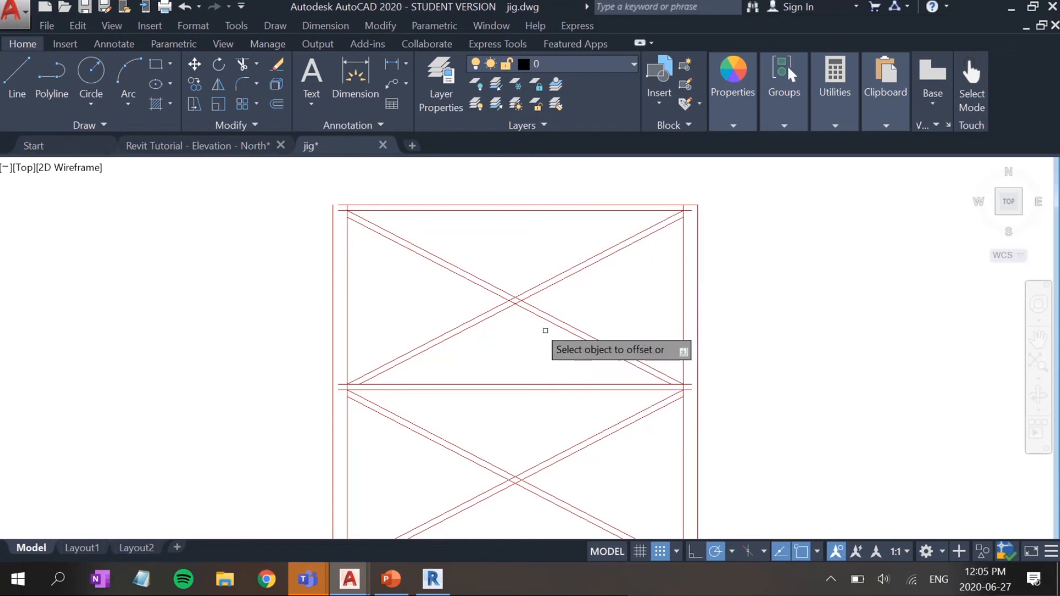
left_click(480, 207)
left_click(474, 242)
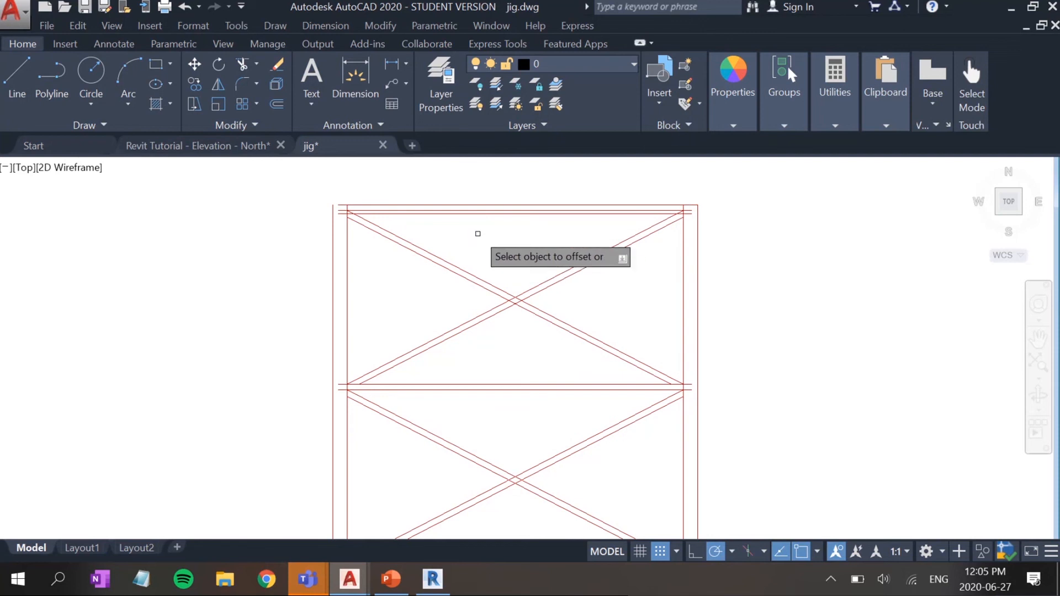
Step: Offset the upper edge lines of both upper cross braces downward by 0.3 inches
scroll(478, 232, "up", 5)
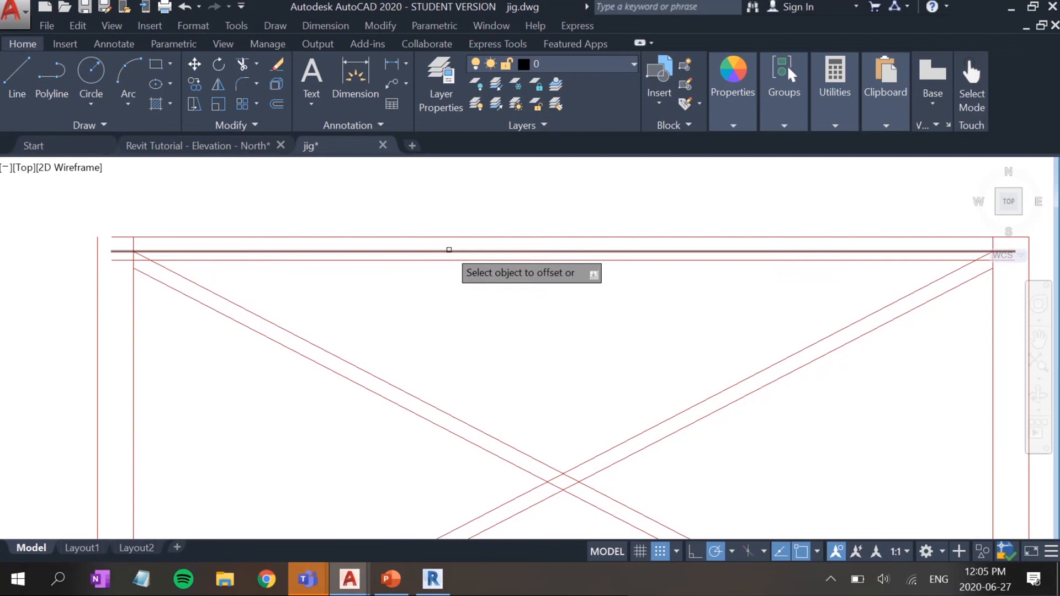
scroll(525, 309, "down", 4)
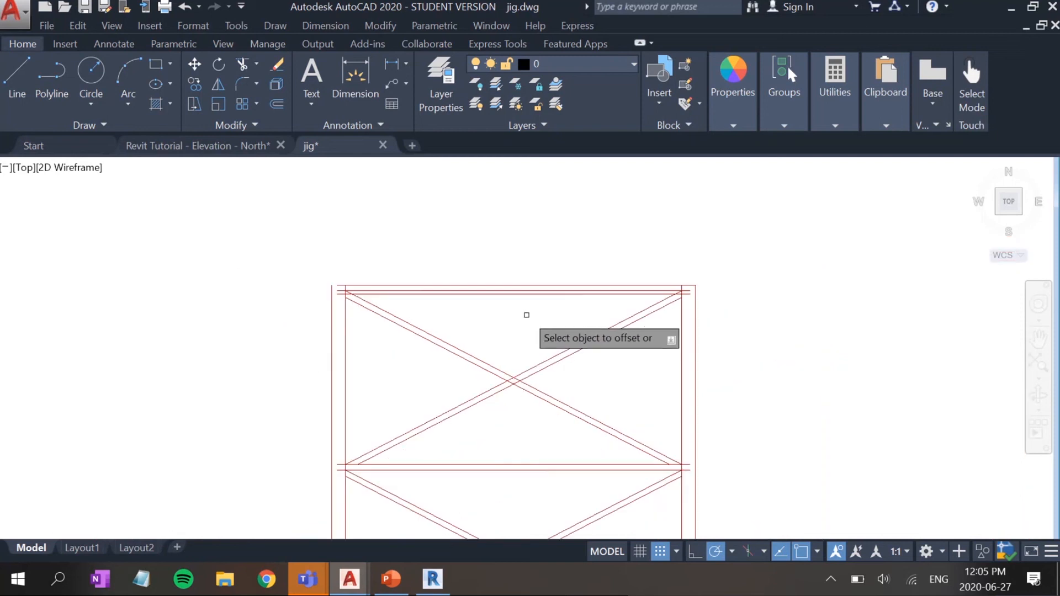
left_click(450, 347)
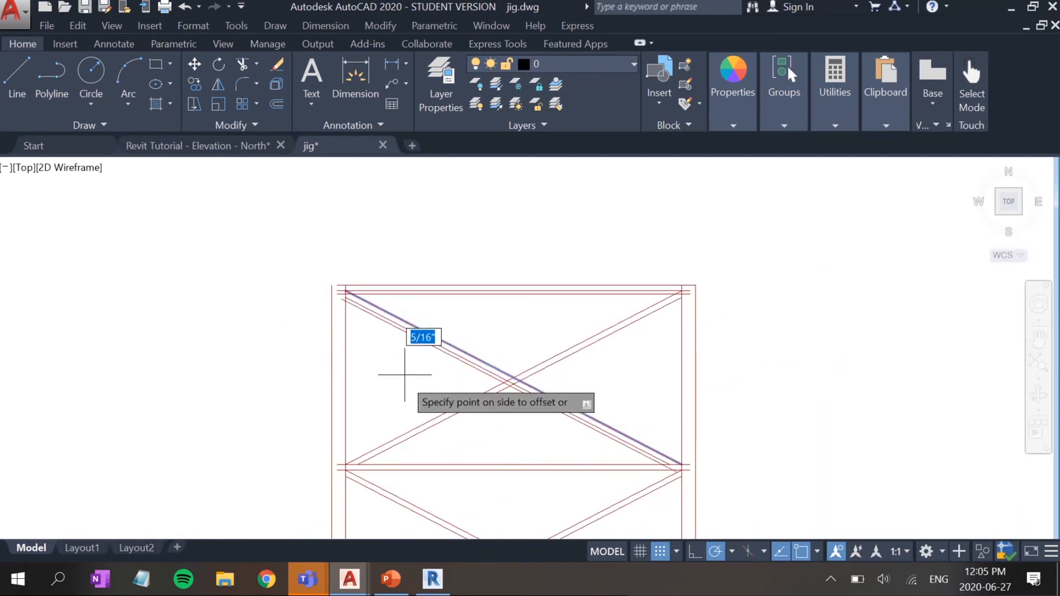
left_click(418, 382)
left_click(573, 346)
left_click(594, 381)
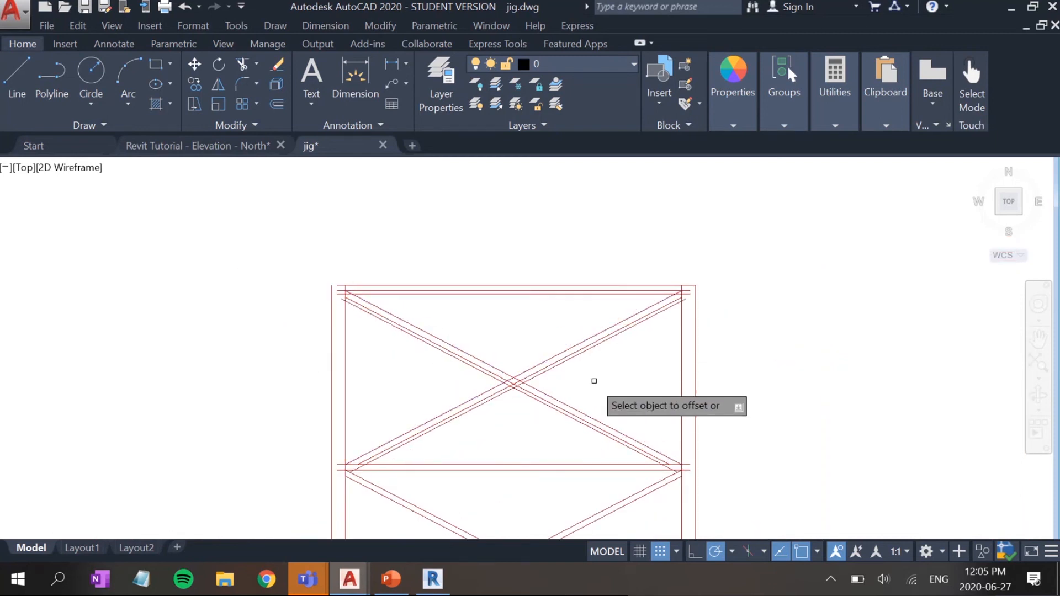
Step: Offset the upper edge lines of the middle beam and both lower cross braces downward by 0.3 inches
middle_click_drag(515, 449, 534, 362)
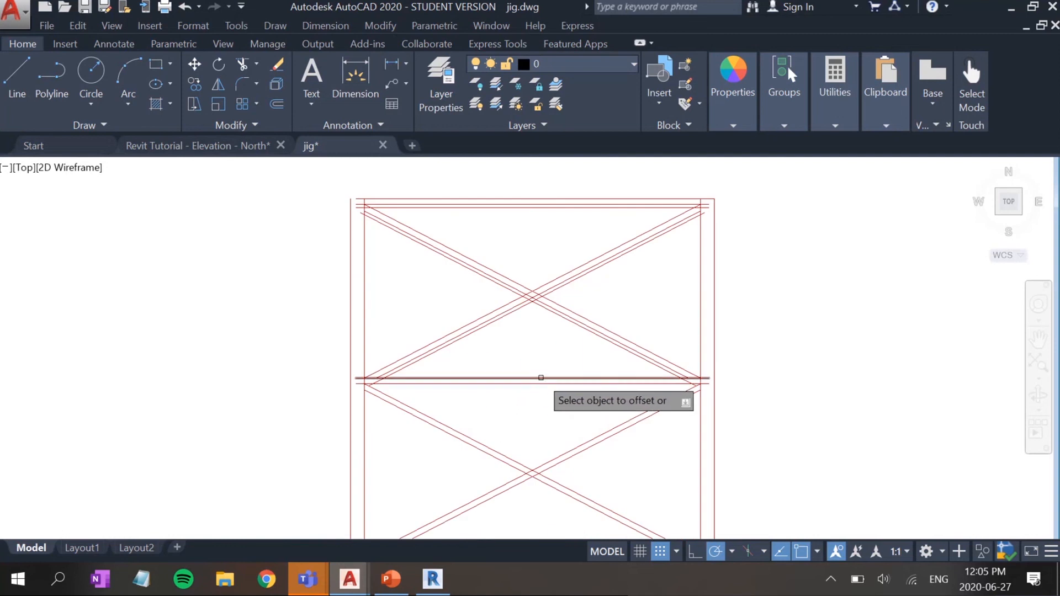
left_click(542, 378)
left_click(539, 412)
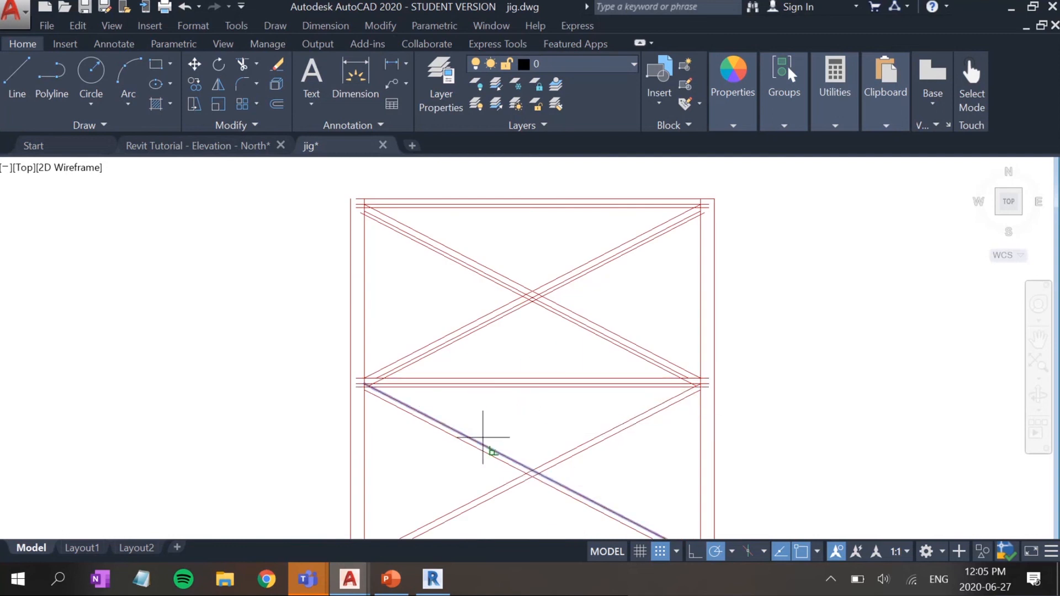
left_click(568, 448)
left_click(568, 480)
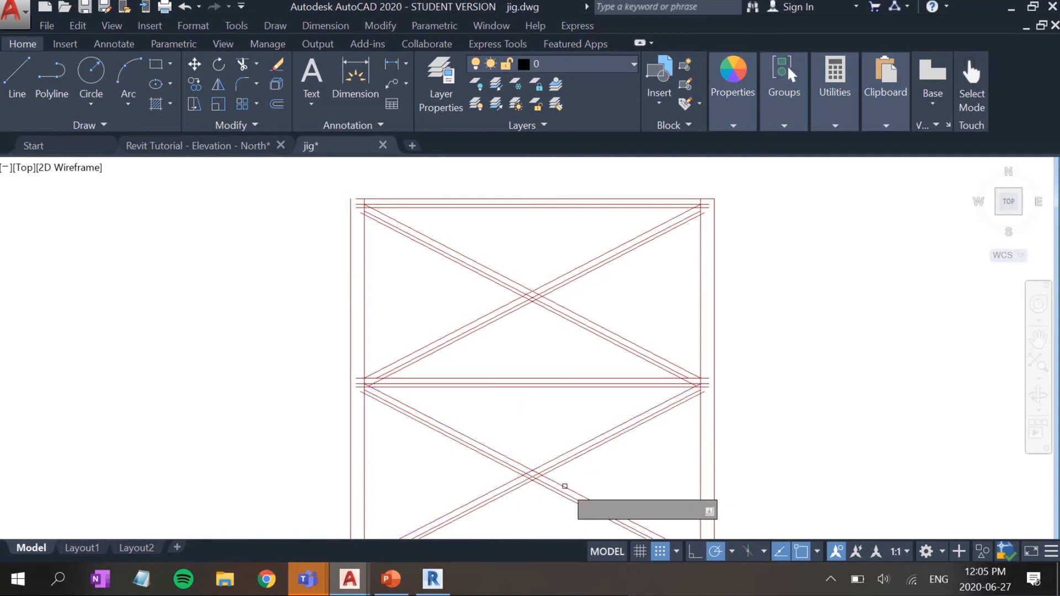
middle_click_drag(568, 480, 535, 376)
scroll(513, 376, "up", 3)
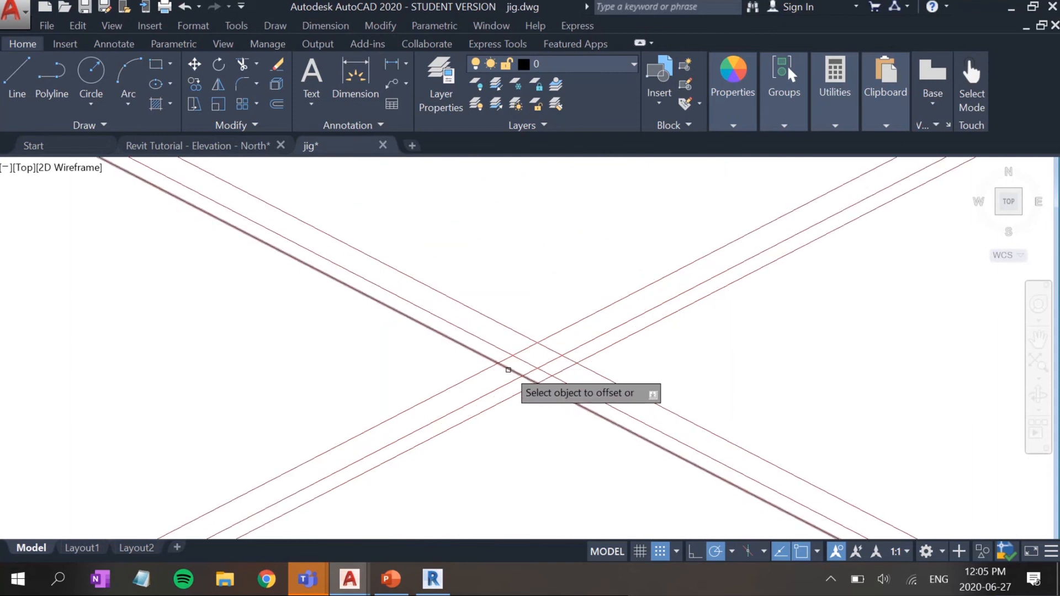
scroll(486, 390, "down", 3)
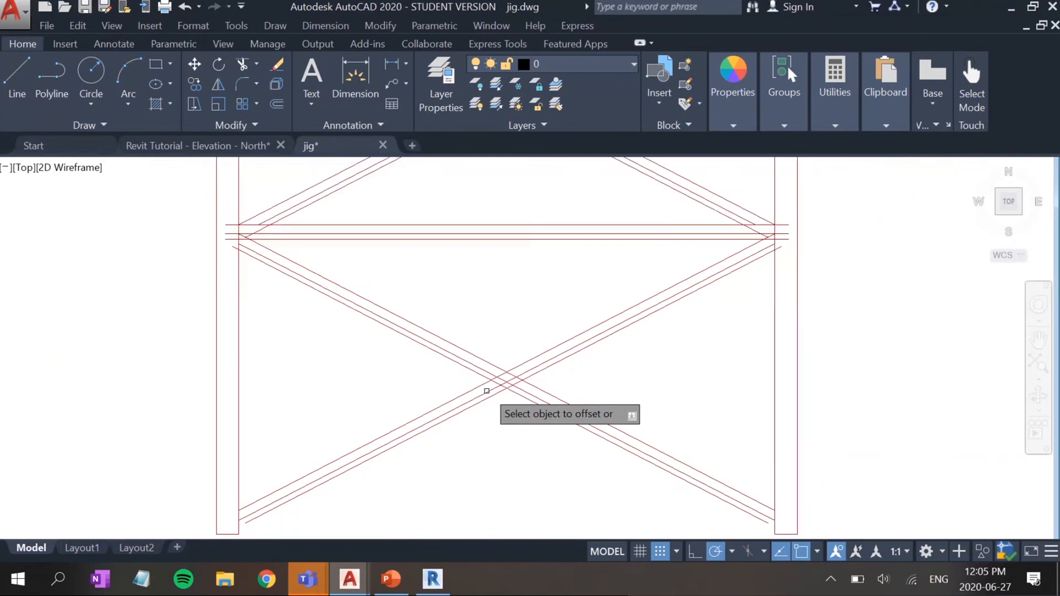
scroll(486, 391, "down", 4)
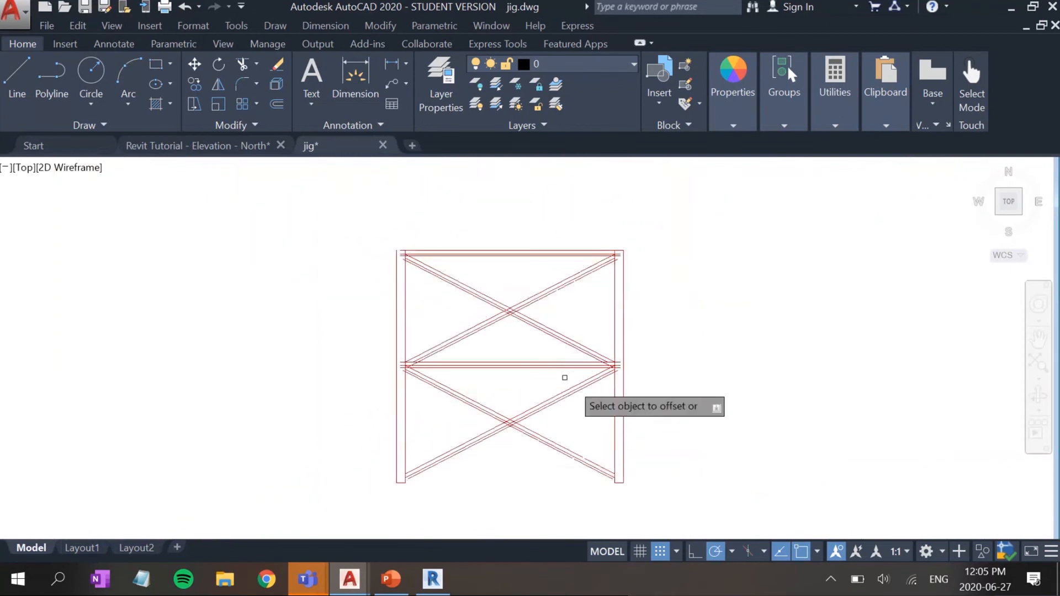
scroll(564, 377, "up", 4)
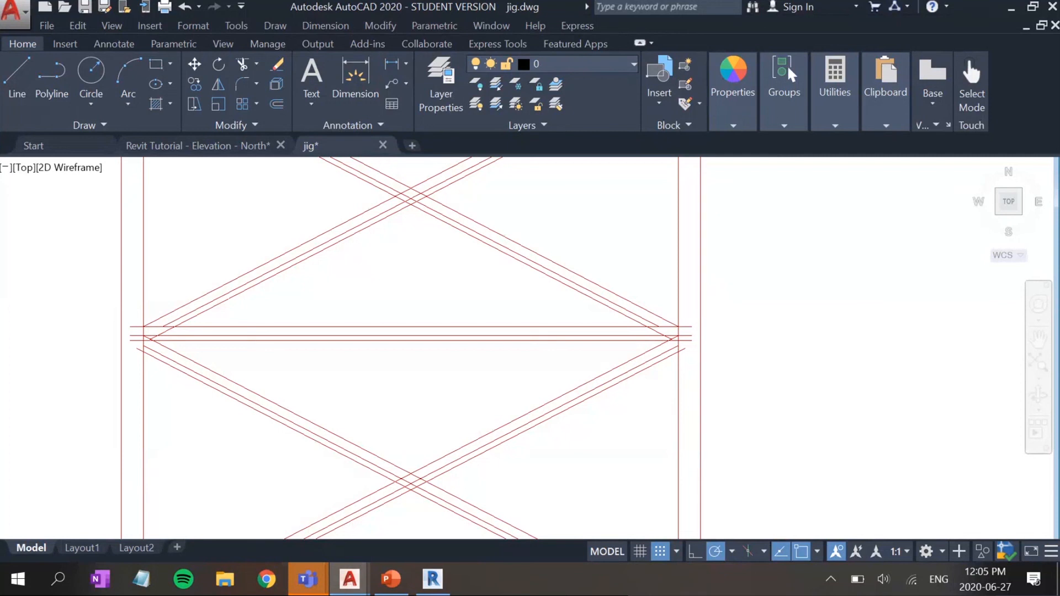
left_click(700, 279)
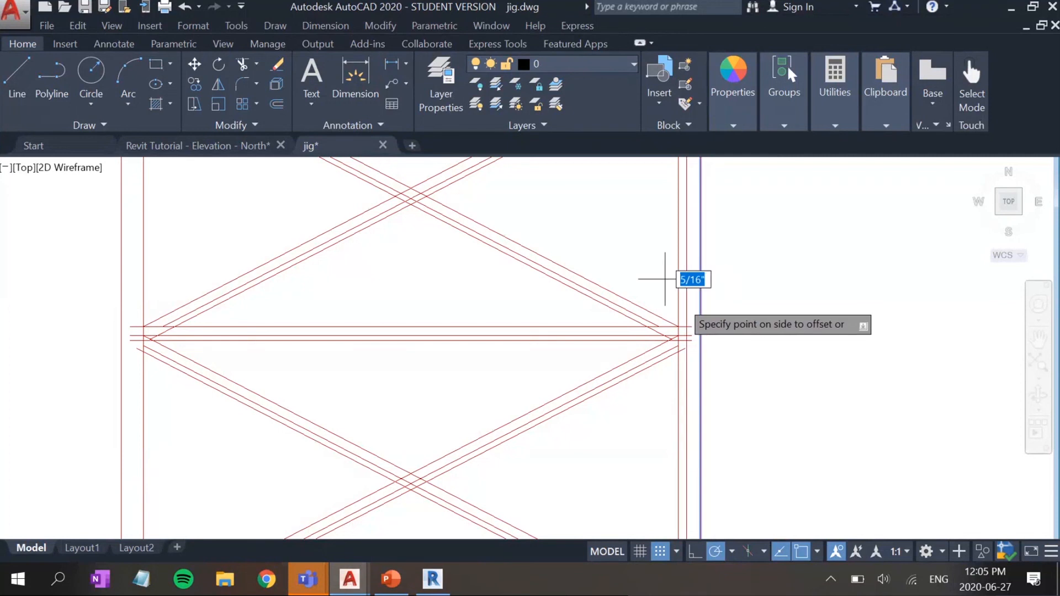
key("Escape")
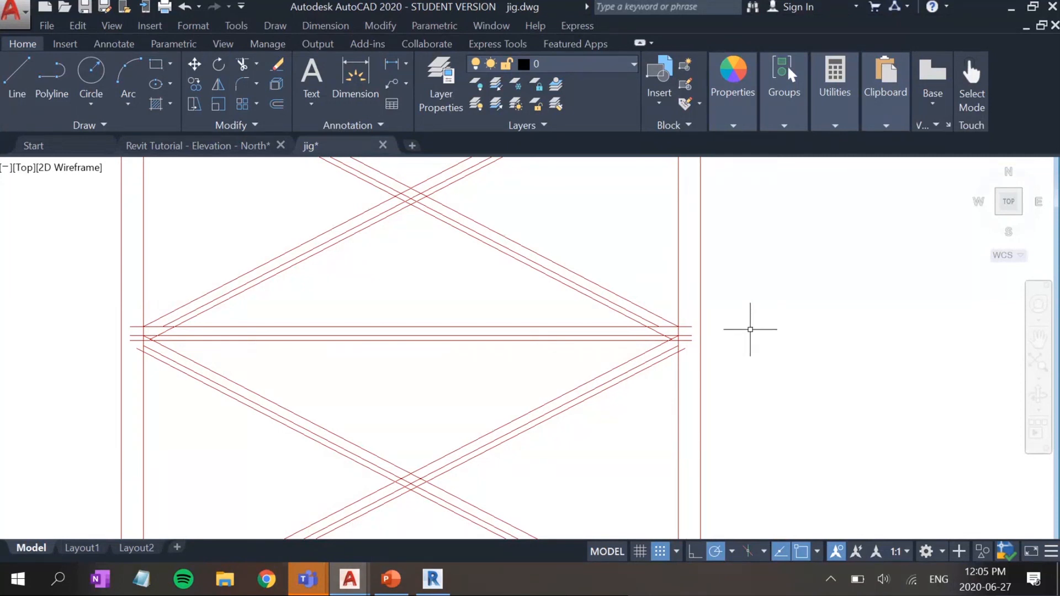
Step: Offset the inner edge lines of the right and left columns outward by 0.7 inches
type("off")
key("Return")
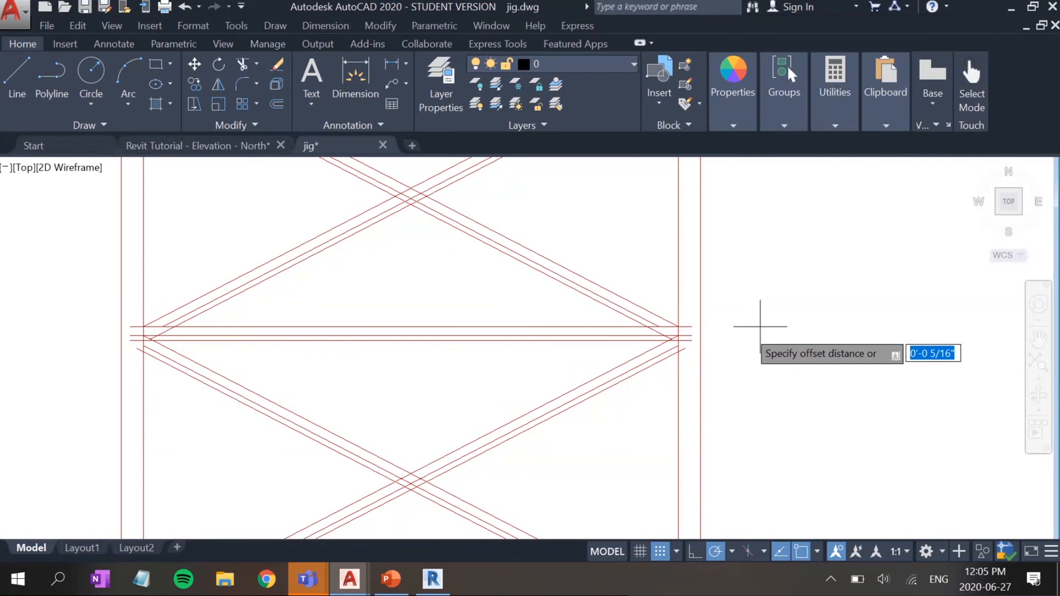
type("0.7")
key("Return")
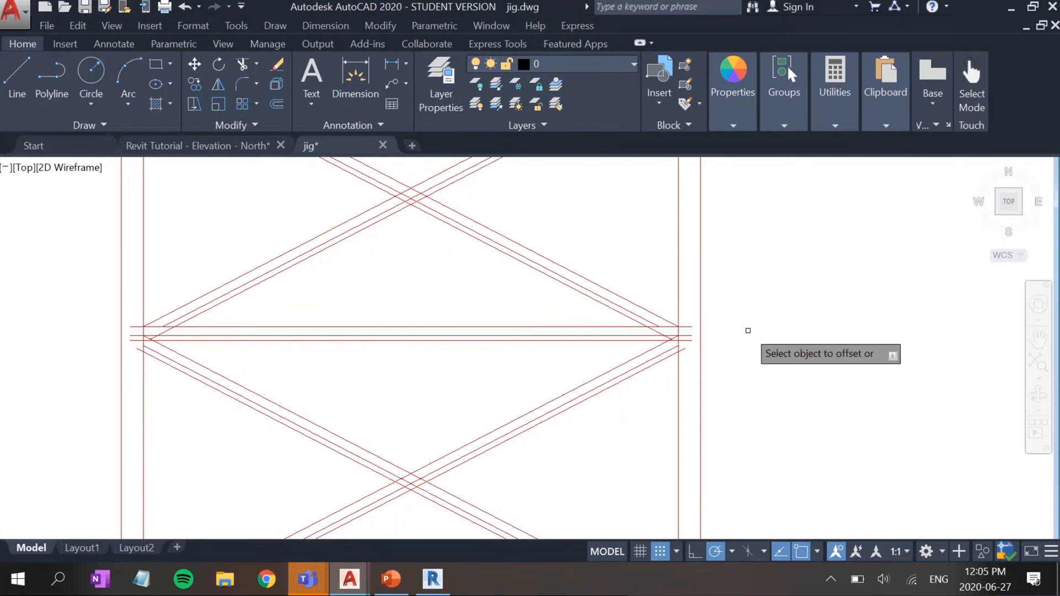
left_click(677, 307)
left_click(803, 283)
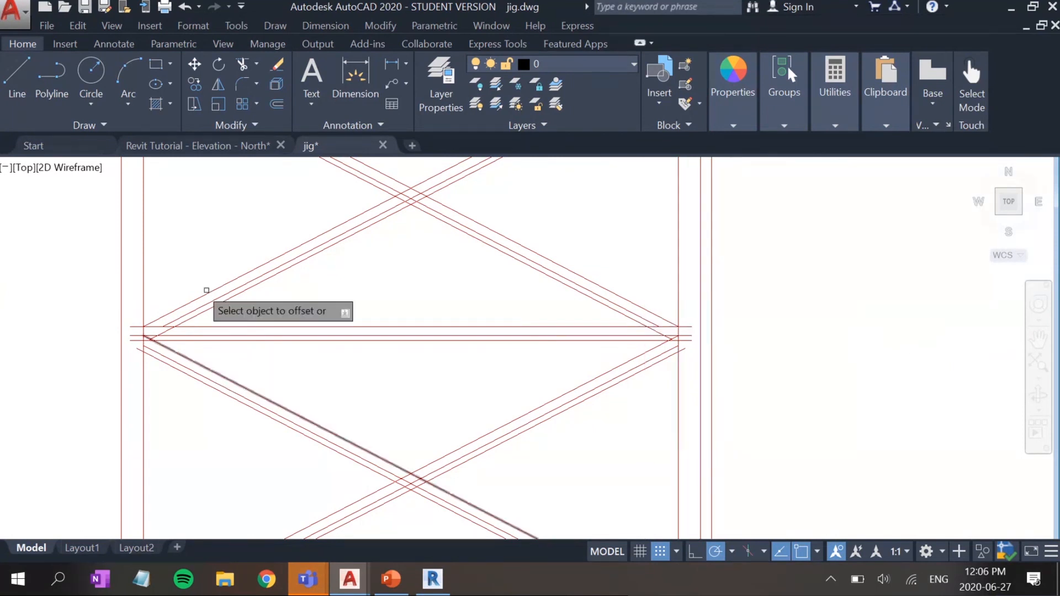
left_click(143, 278)
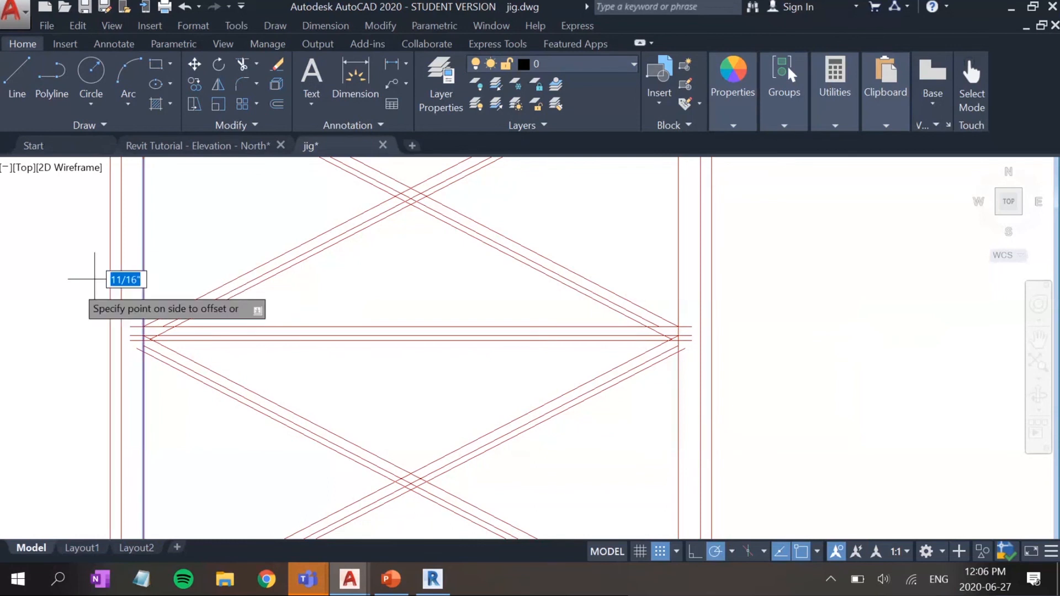
left_click(94, 279)
Step: Delete the top beam's original lower edge, the middle of its three lines
scroll(466, 348, "down", 5)
scroll(486, 333, "up", 8)
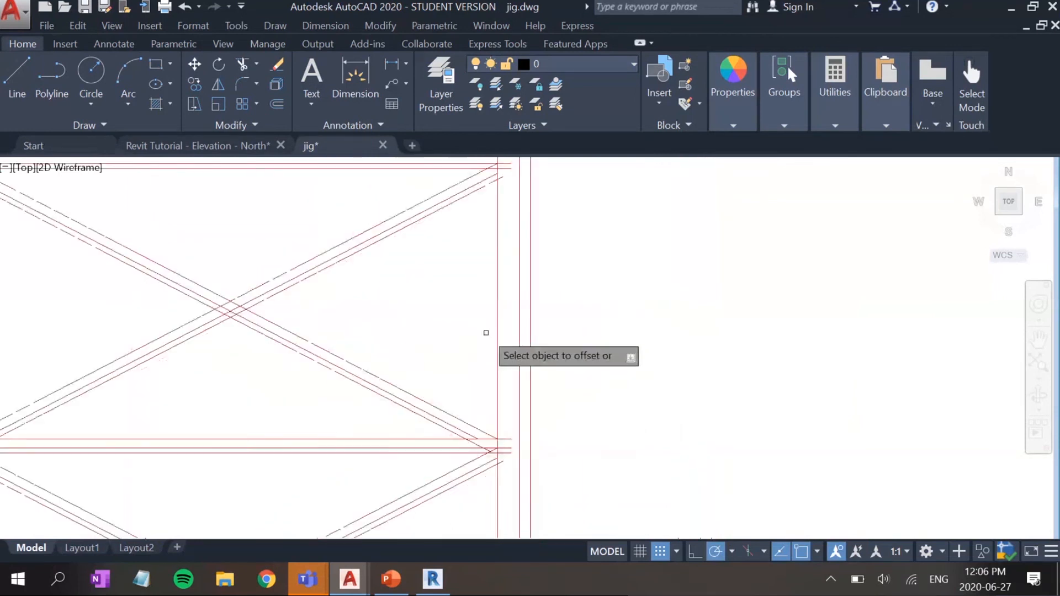
scroll(591, 319, "down", 2)
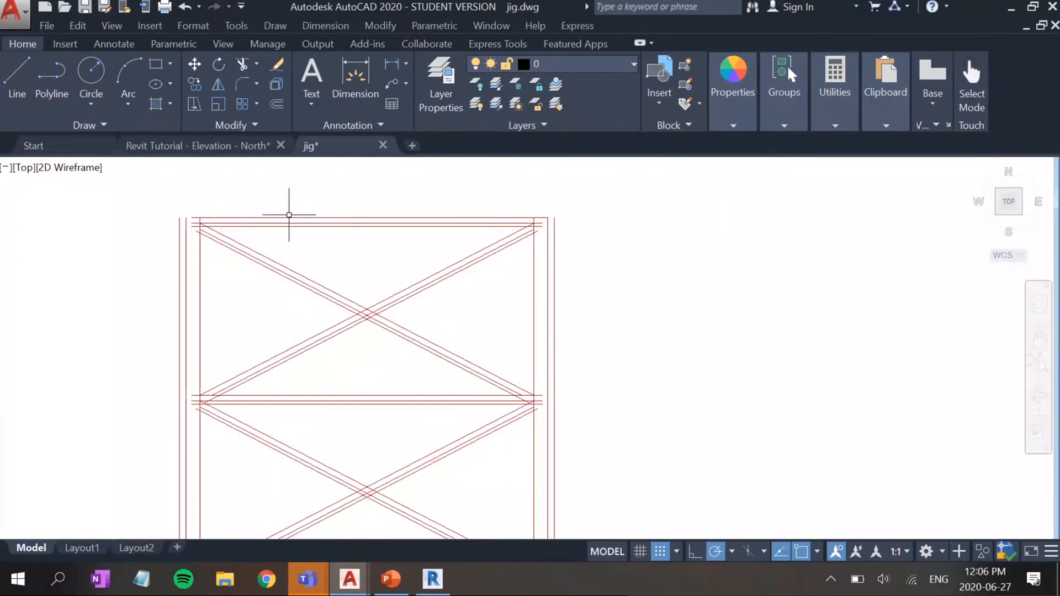
left_click(297, 223)
key("Escape")
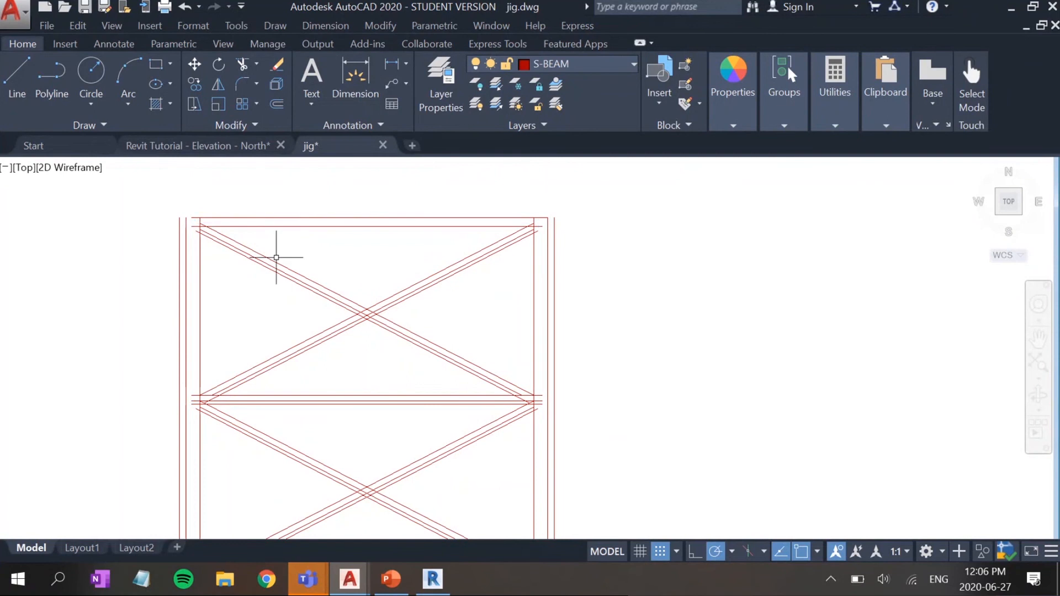
Step: Delete the original lower edges of all four braces and the middle beam, plus the original outer edges of both columns
left_click(276, 269)
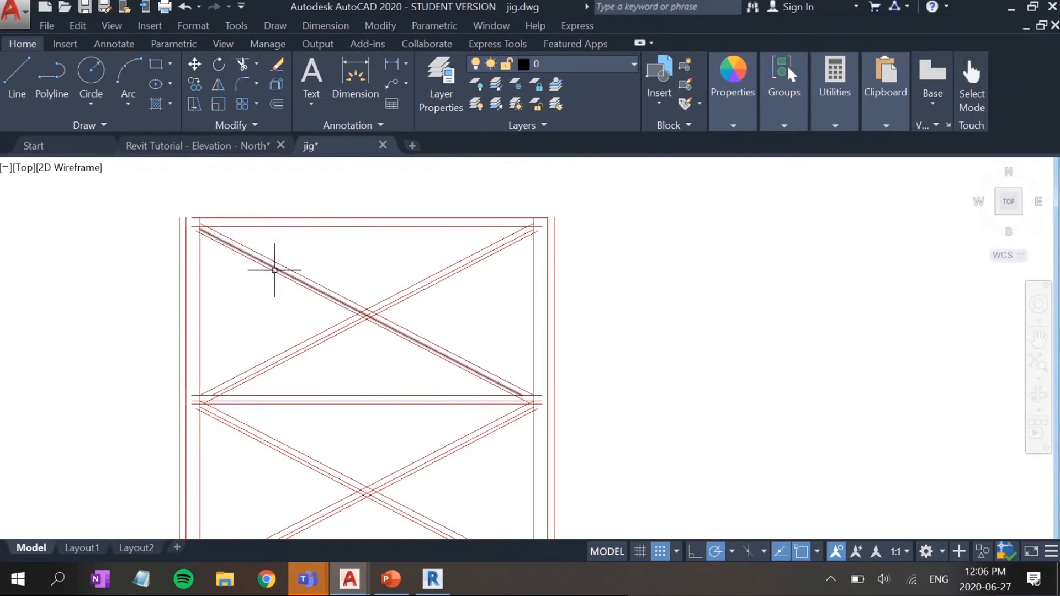
left_click(383, 307)
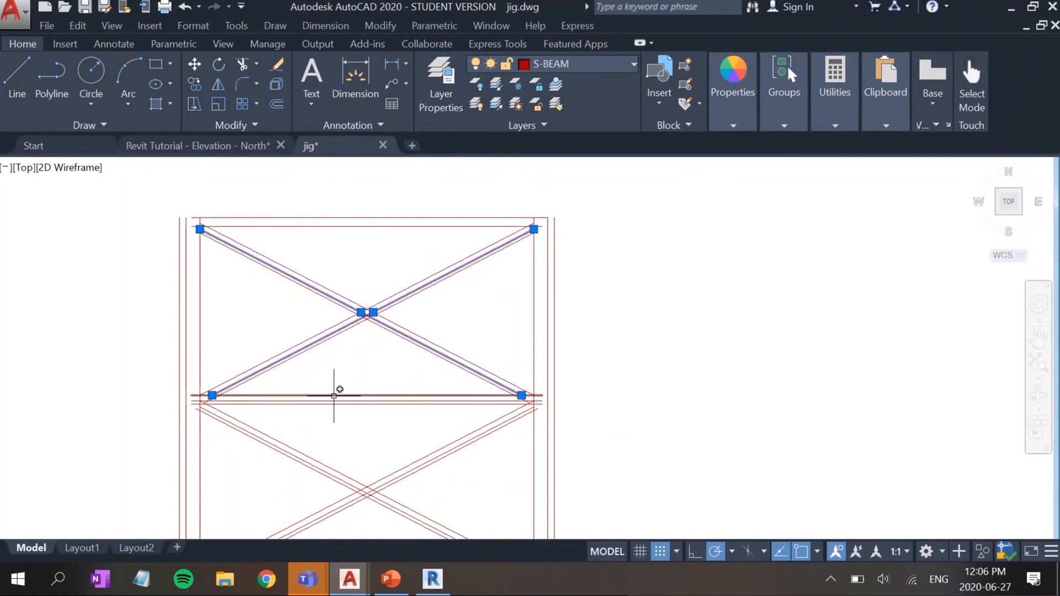
left_click(332, 399)
left_click(186, 377)
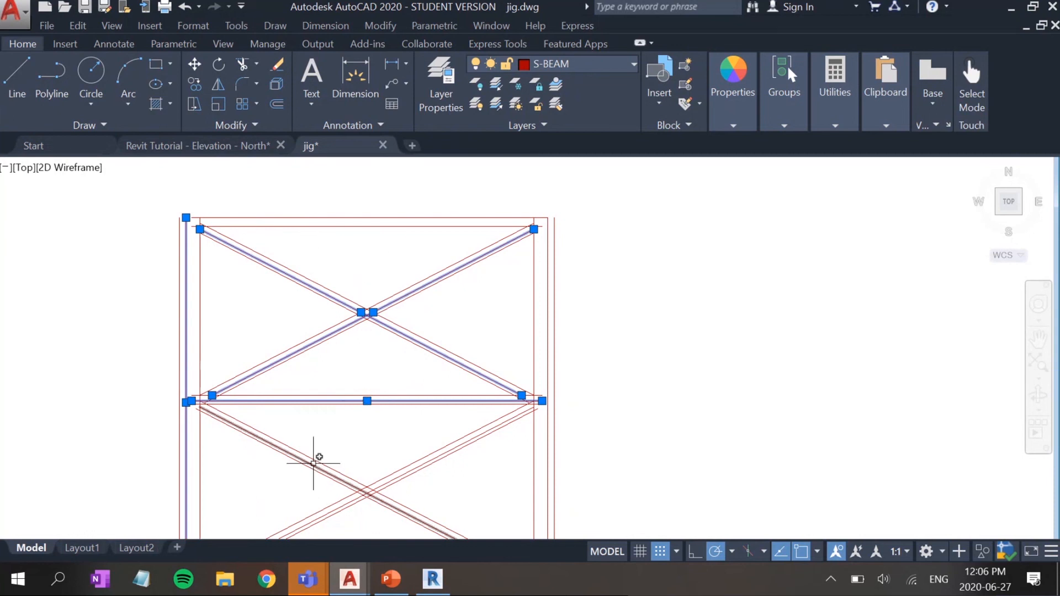
left_click(370, 486)
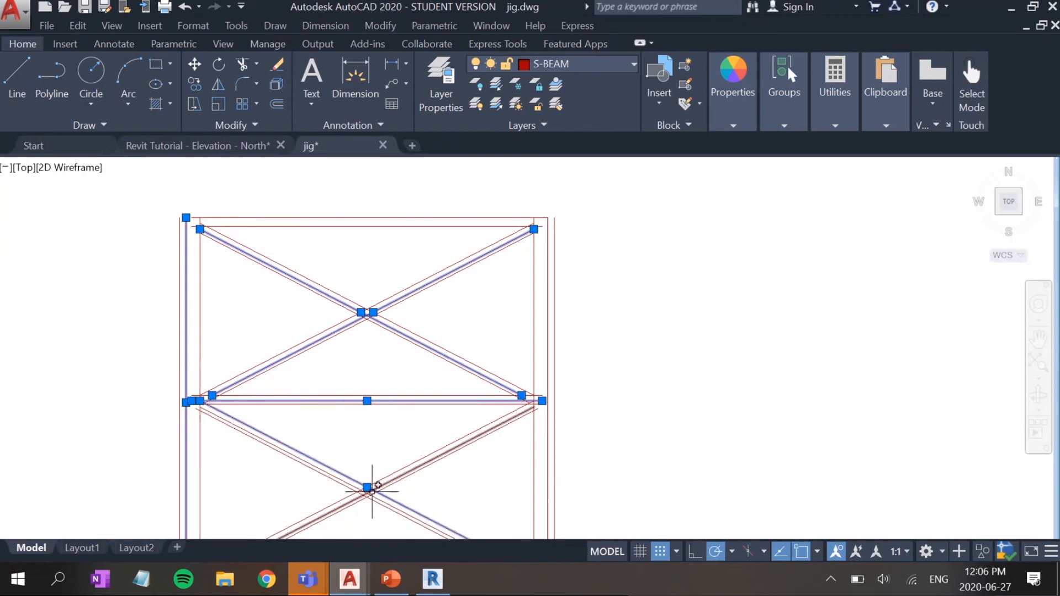
left_click(356, 478, "shift")
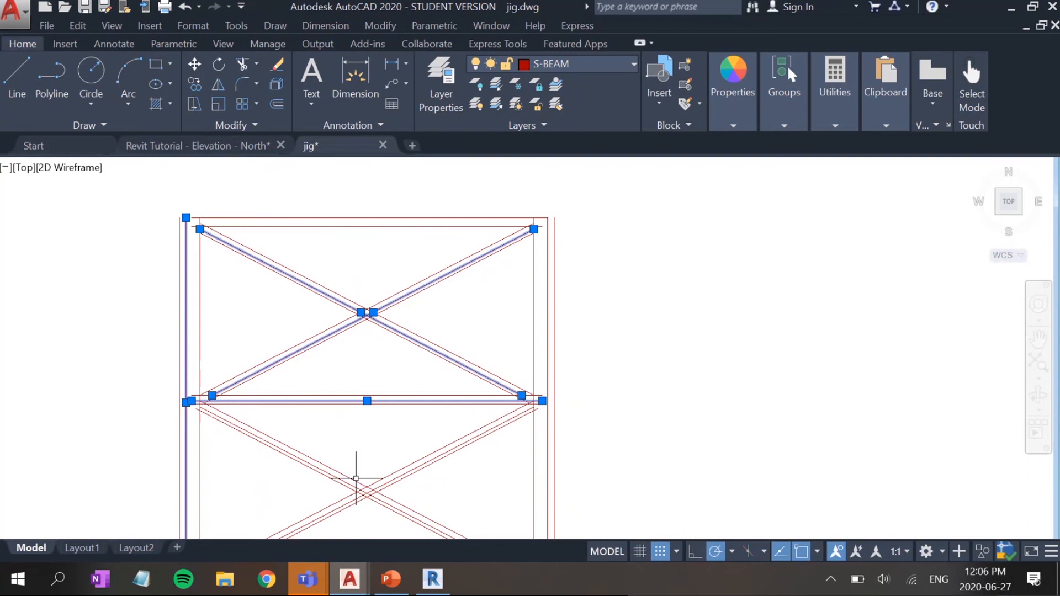
scroll(357, 488, "up", 6)
left_click(394, 516)
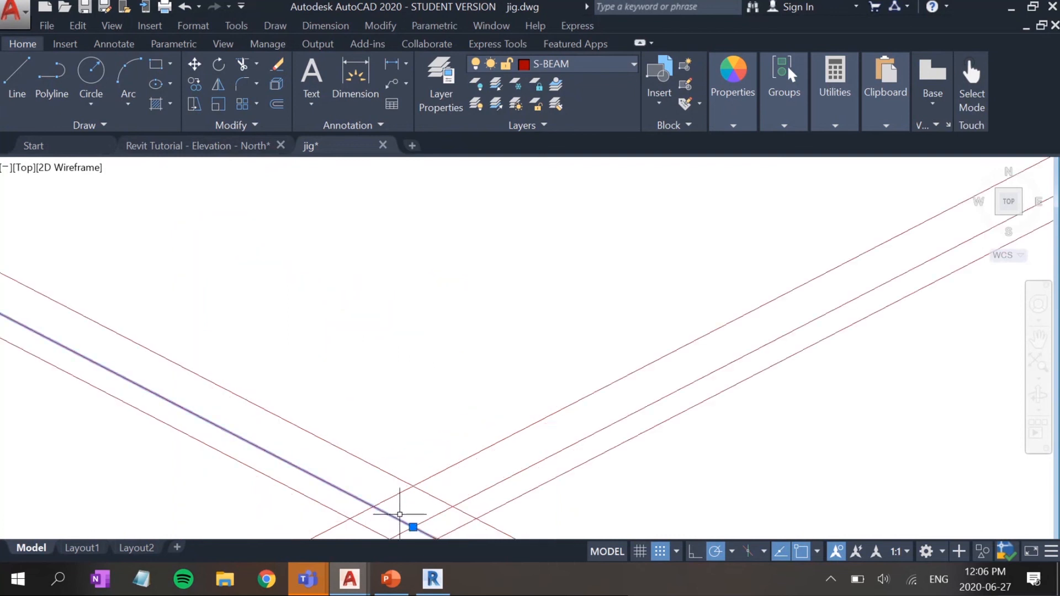
scroll(497, 469, "down", 5)
scroll(544, 373, "up", 4)
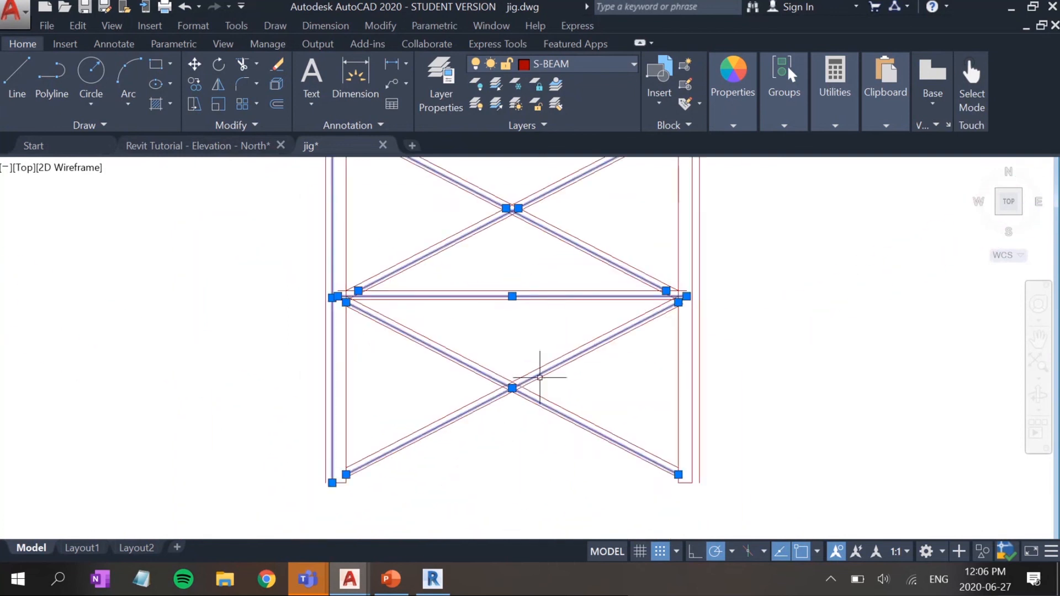
left_click(682, 339)
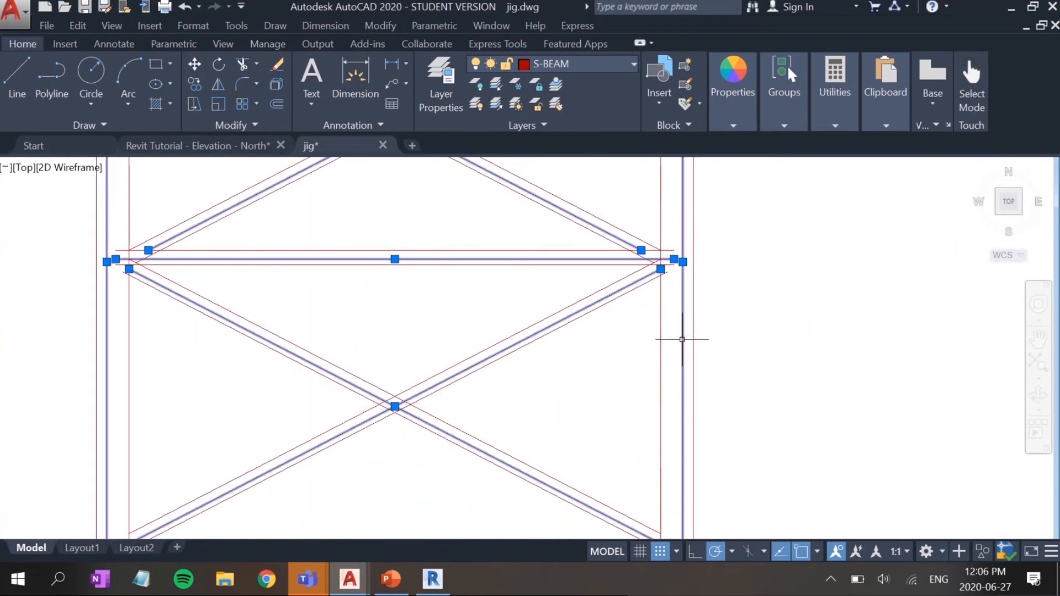
key("Delete")
Step: Assign the offset edge lines of the braces, middle beam and both columns to the S-COLS layer
middle_click_drag(384, 295, 441, 524)
middle_click_drag(530, 392, 539, 314)
scroll(535, 308, "down", 4)
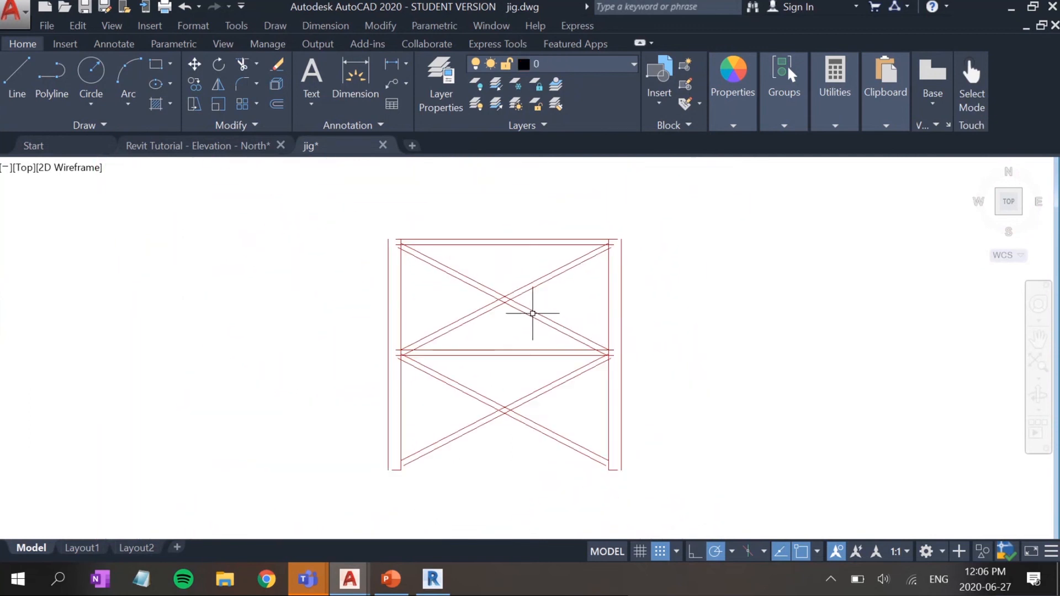
left_click(477, 288)
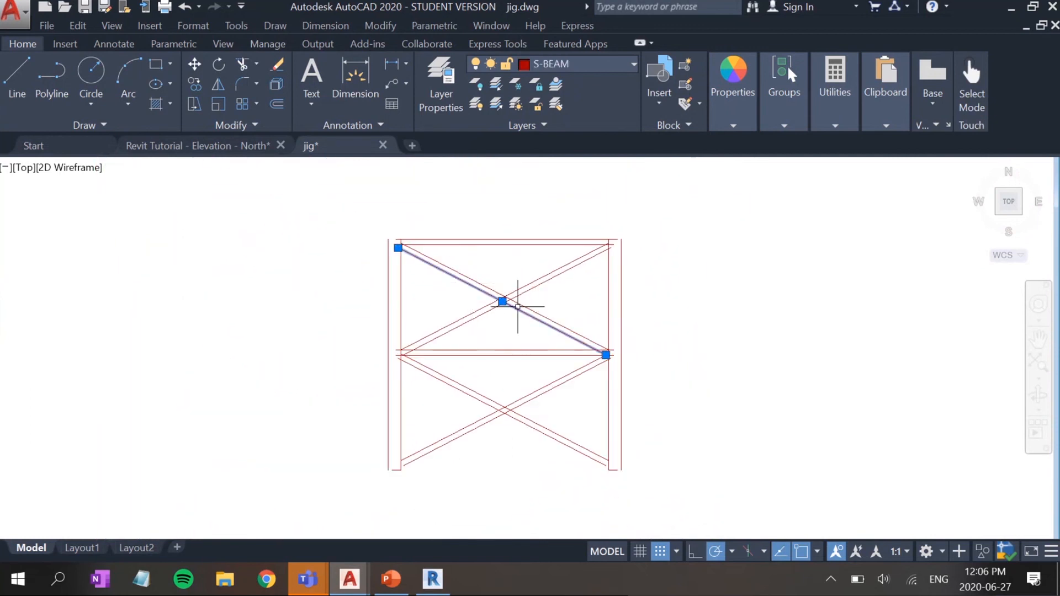
left_click(473, 319)
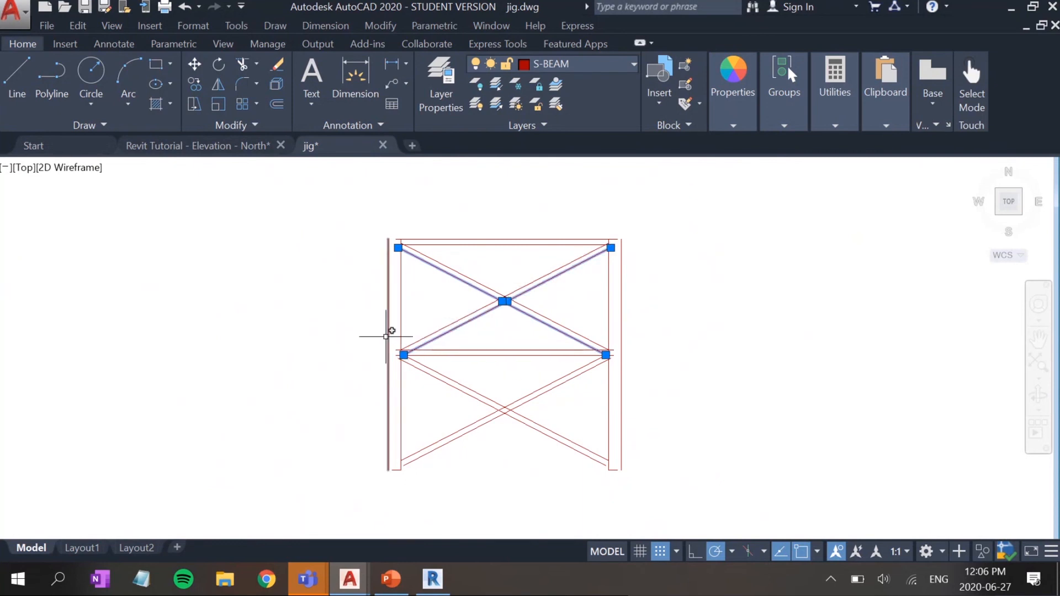
left_click(498, 414)
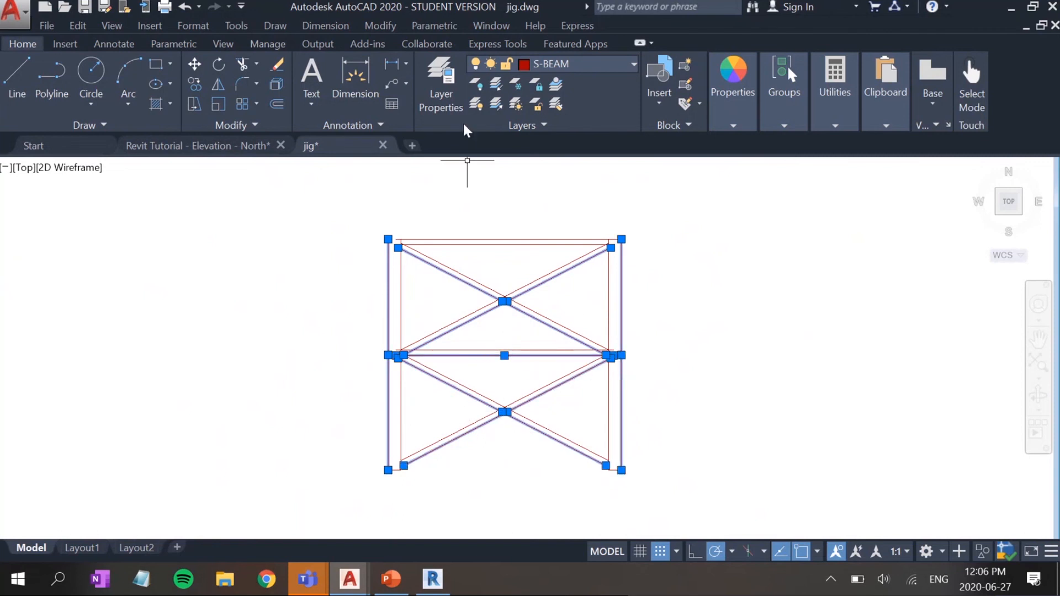
left_click(592, 68)
left_click(568, 118)
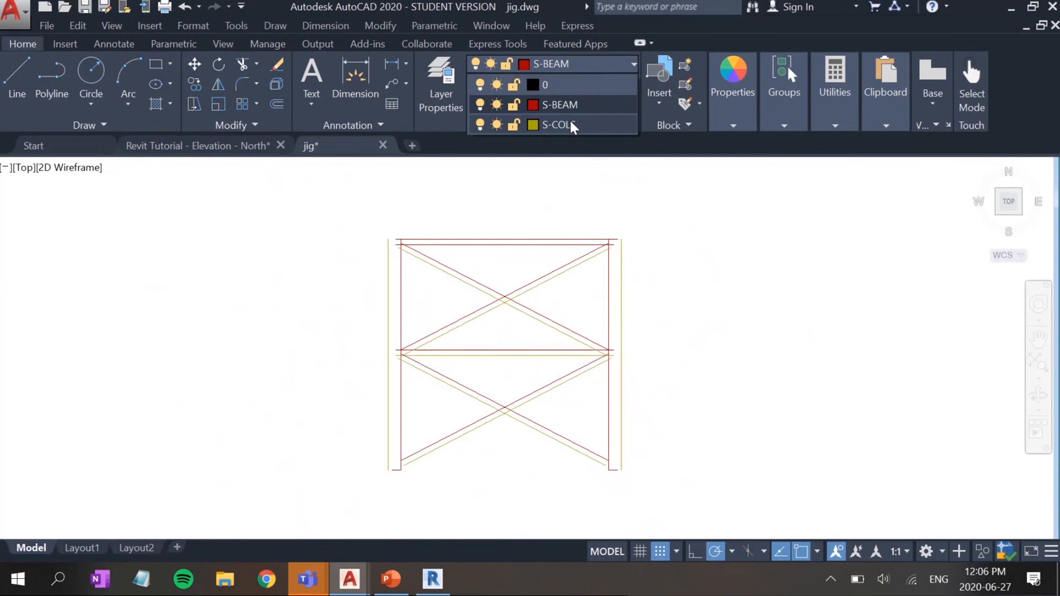
Step: Change the S-COLS layer colour to blue, index colour 160
left_click(566, 66)
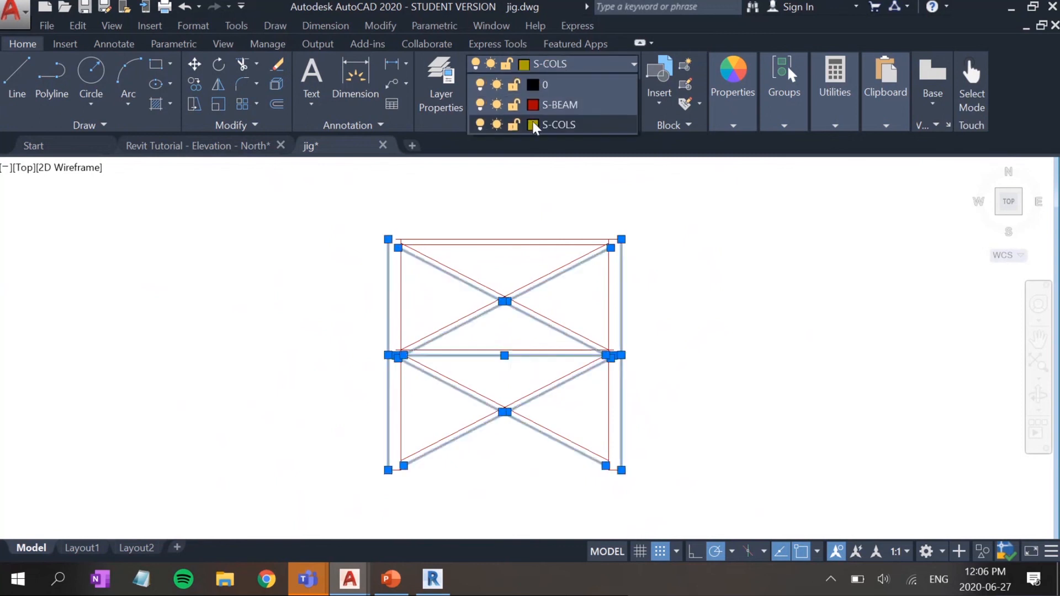
left_click(530, 123)
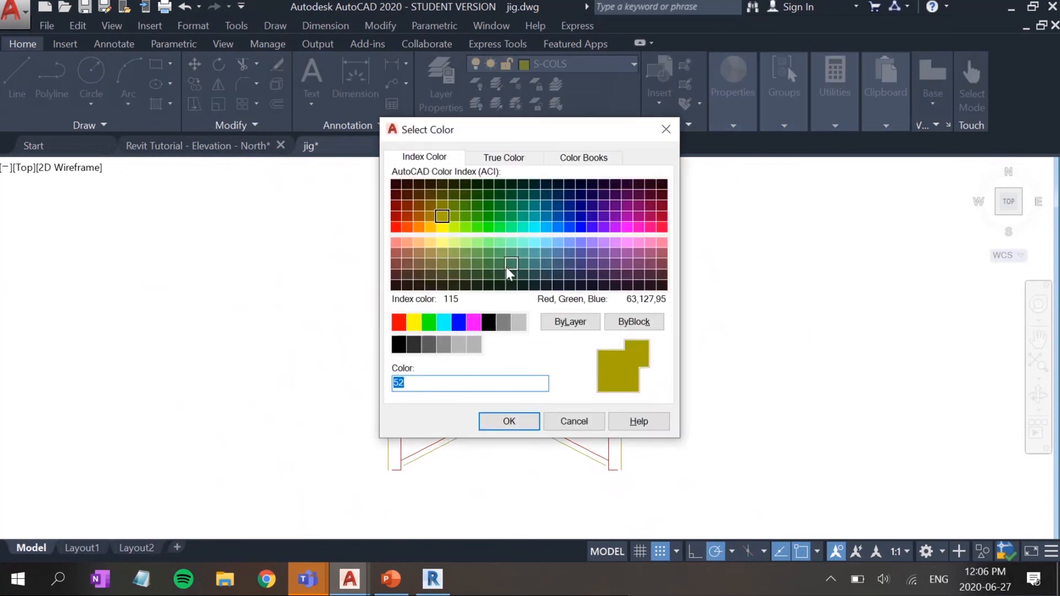
left_click(568, 227)
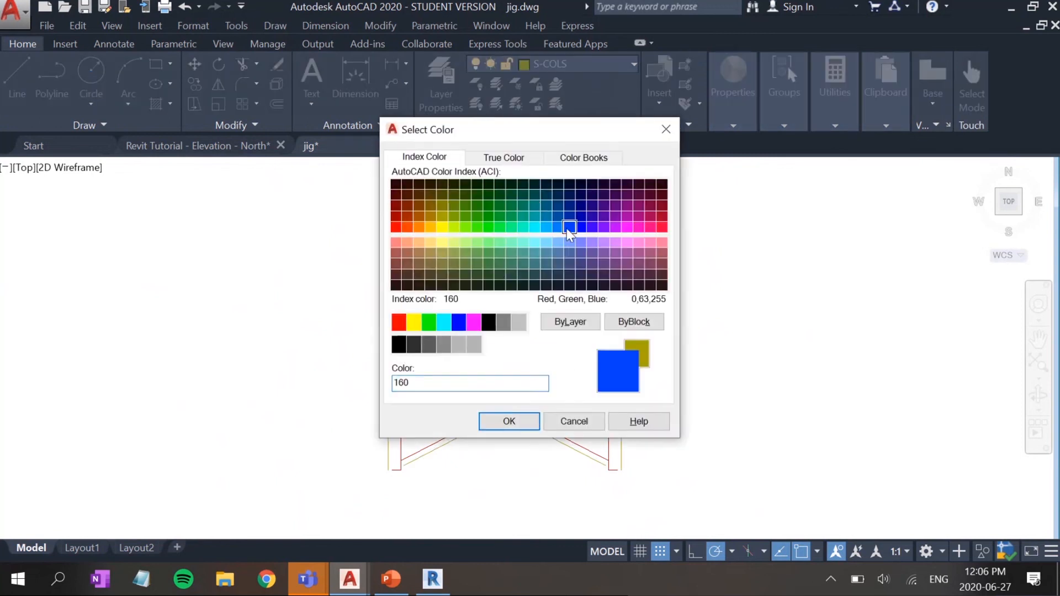
left_click(524, 423)
key("Escape")
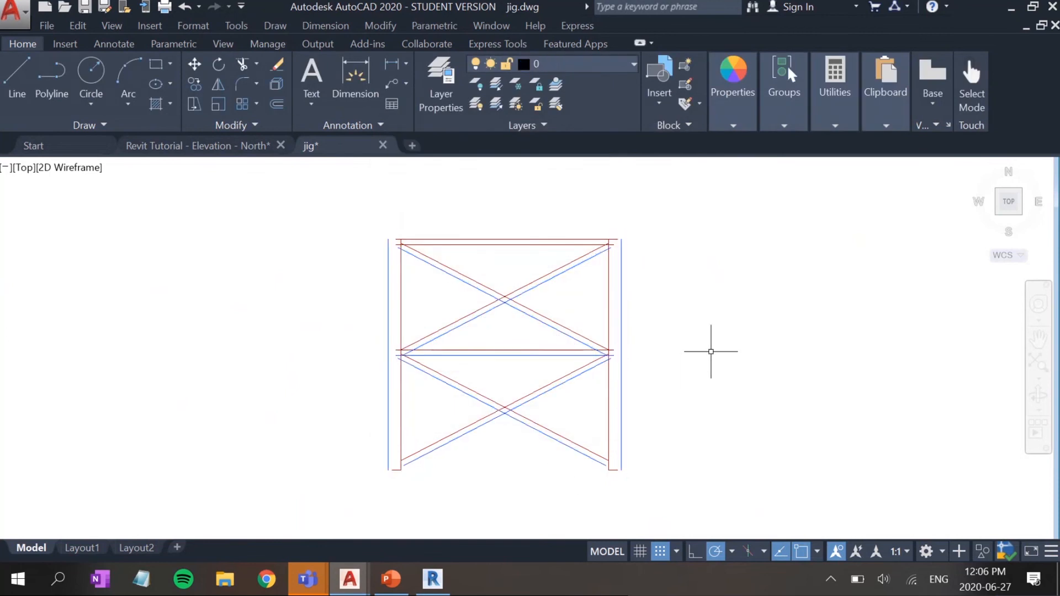
Step: Assign the top beam's lower edge line to the S-COLS layer
left_click(491, 243)
left_click(592, 64)
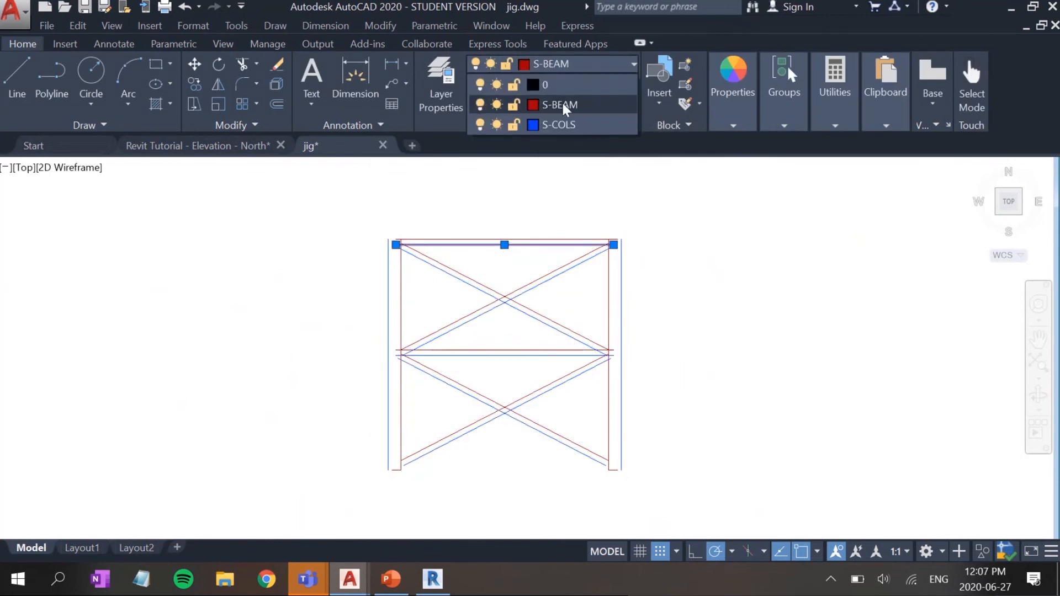
left_click(571, 126)
scroll(669, 342, "up", 2)
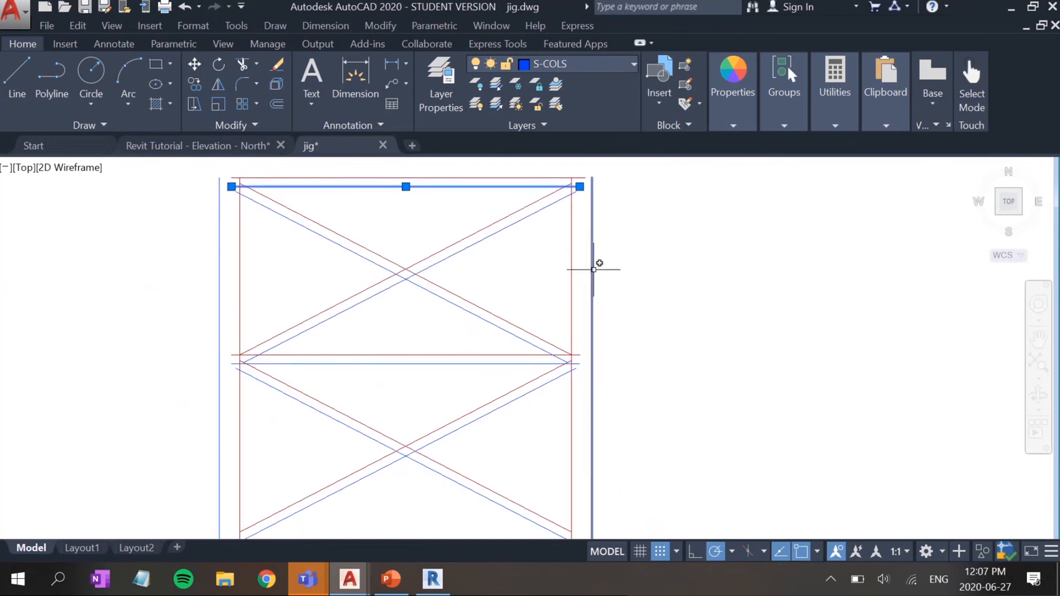
scroll(652, 319, "down", 1)
key("Escape")
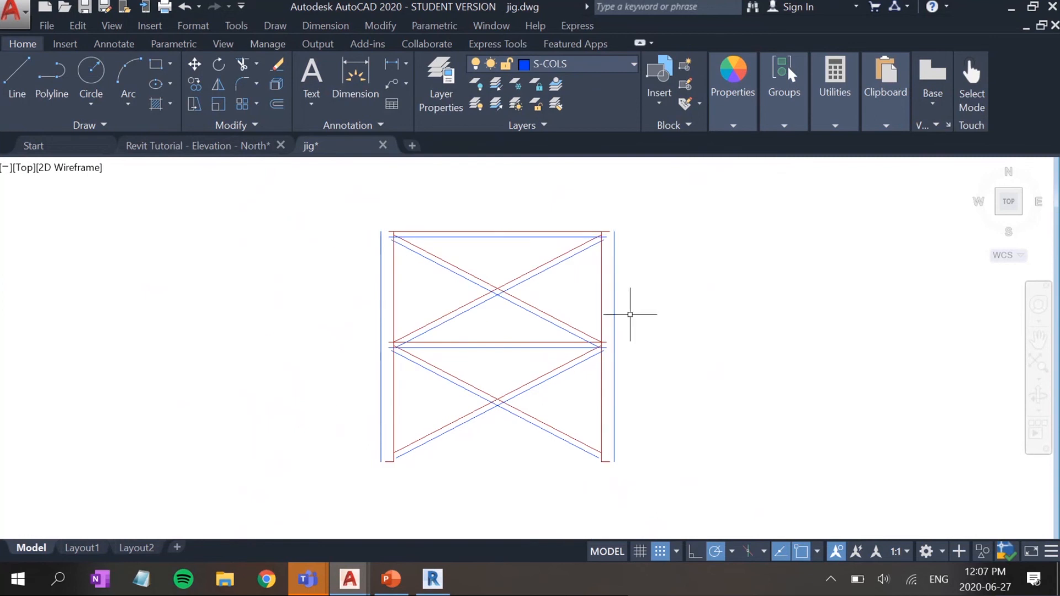
Step: Stretch the left end of the top beam's upper edge line horizontally outward past the left column's outer line
scroll(402, 236, "up", 6)
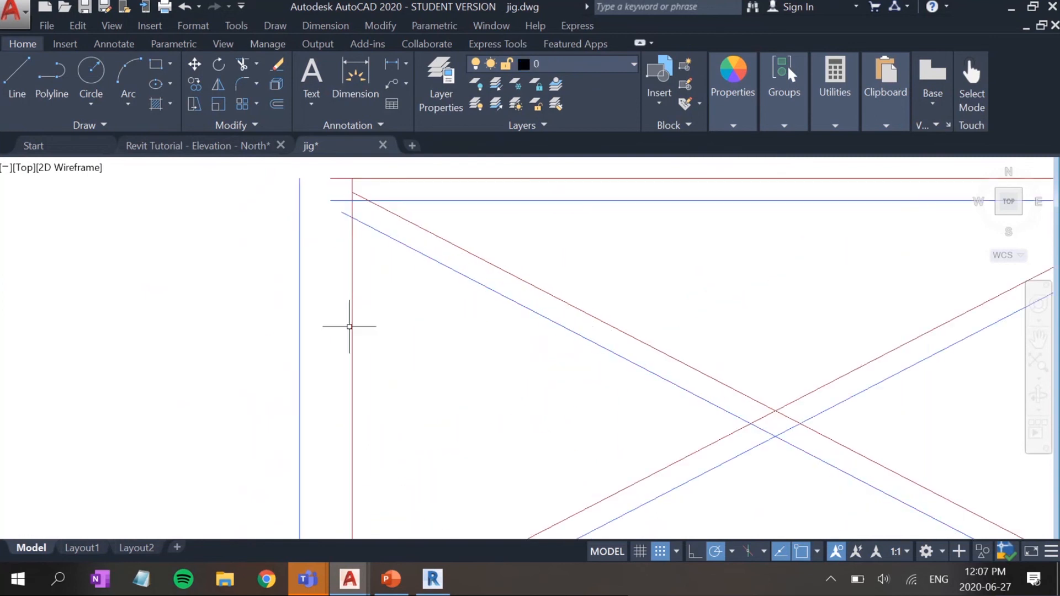
left_click(362, 179)
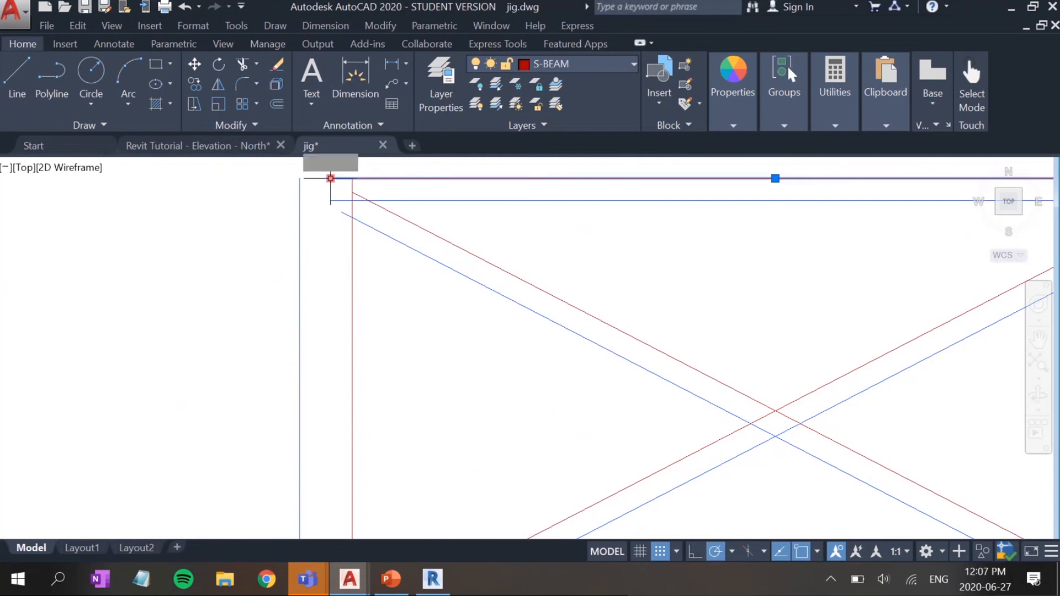
left_click(330, 178)
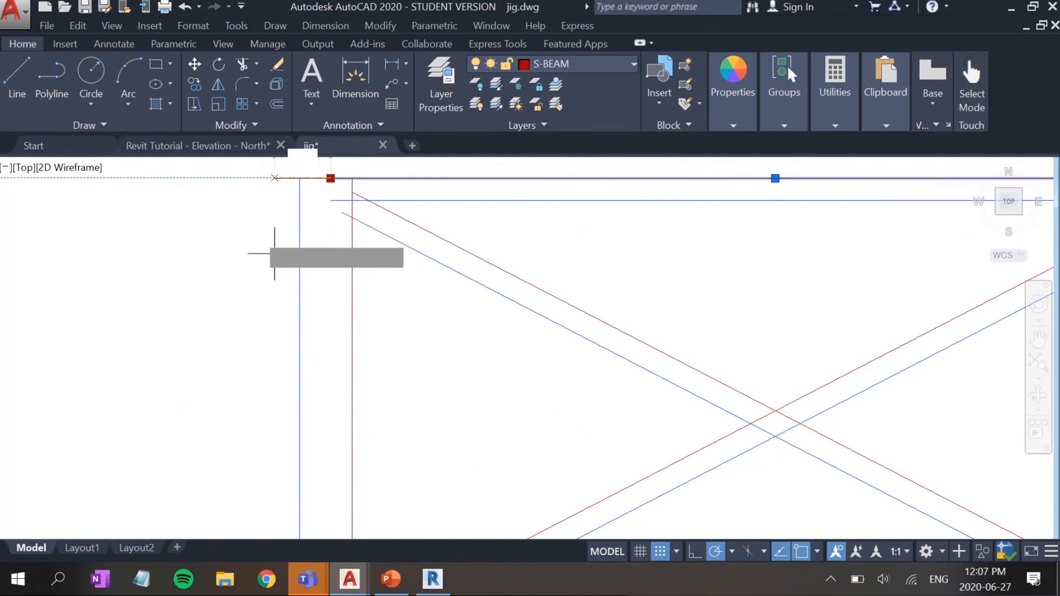
left_click(274, 178)
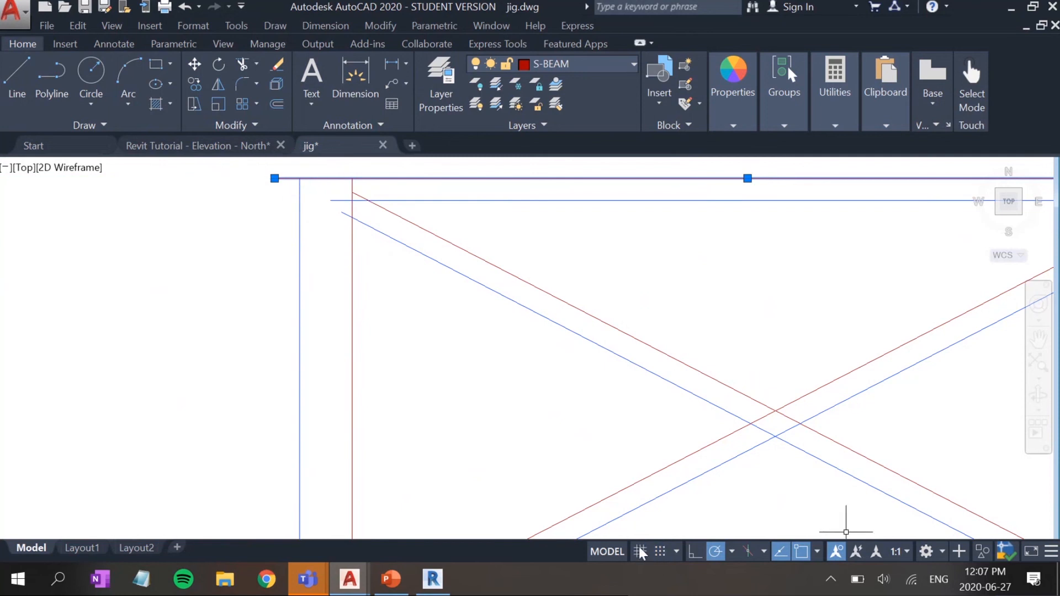
Step: Stretch the right end of the top beam's upper edge line horizontally outward past the right column's outer line
middle_click_drag(878, 328, 442, 389)
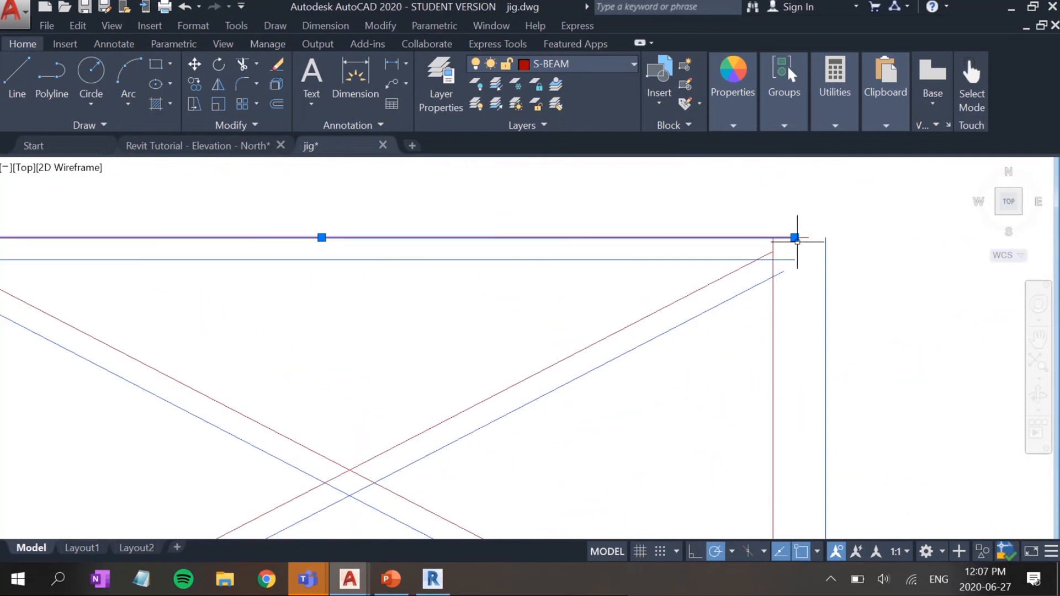
key("Escape")
left_click(776, 220)
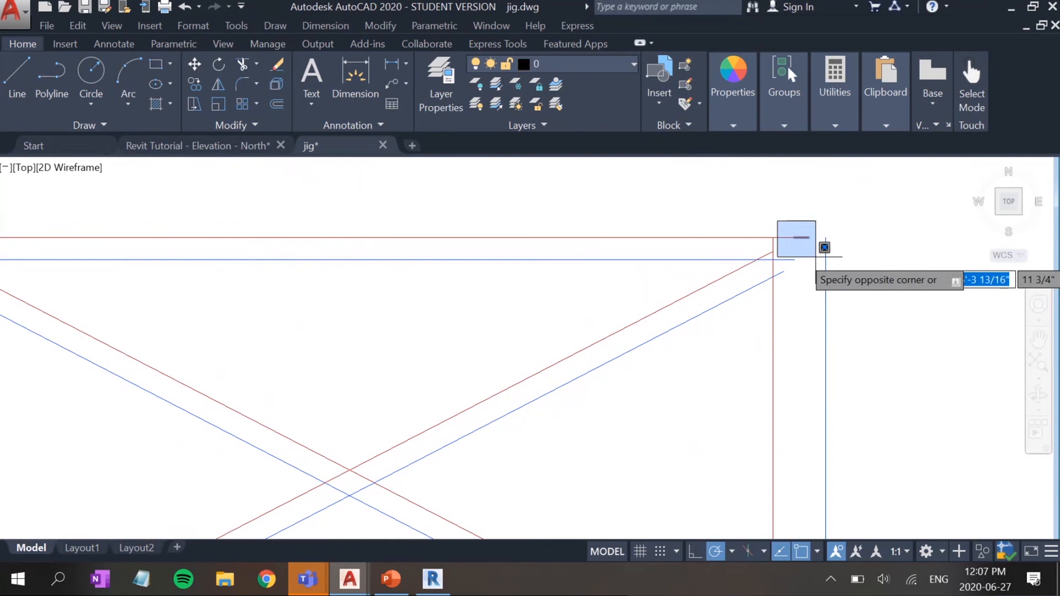
left_click(815, 256)
left_click(785, 236)
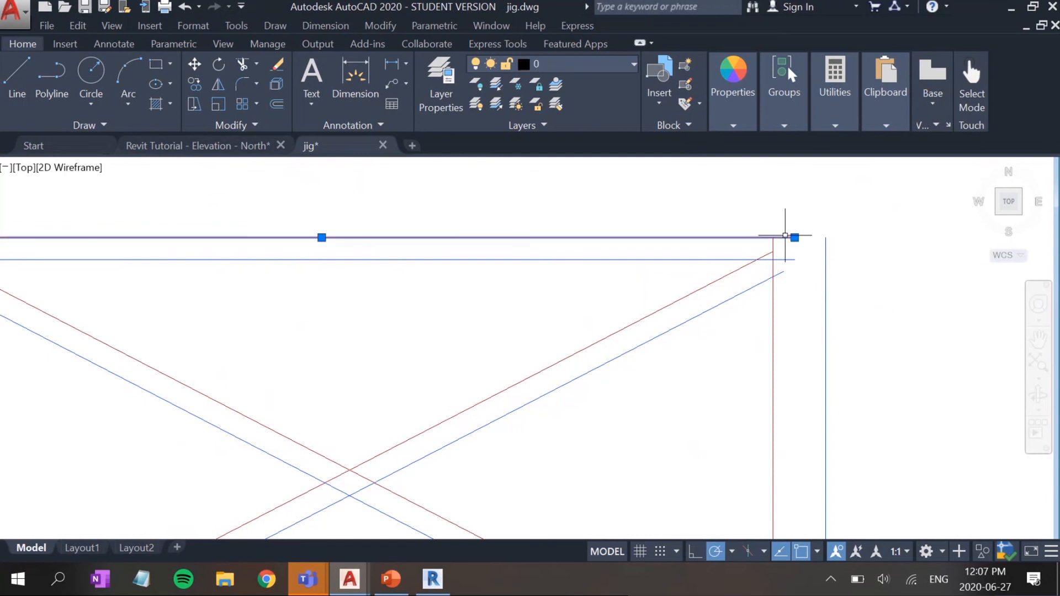
left_click(794, 237)
left_click(891, 237)
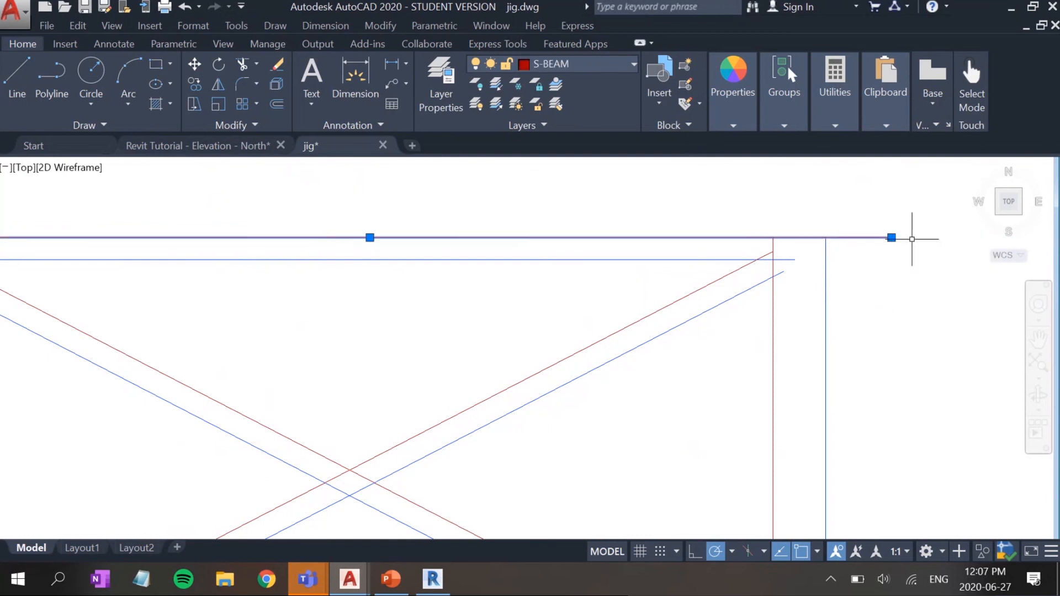
Step: Lengthen the bottom ends of the two lower braces' blue edge lines along their direction, beyond the column bases
scroll(798, 305, "down", 4)
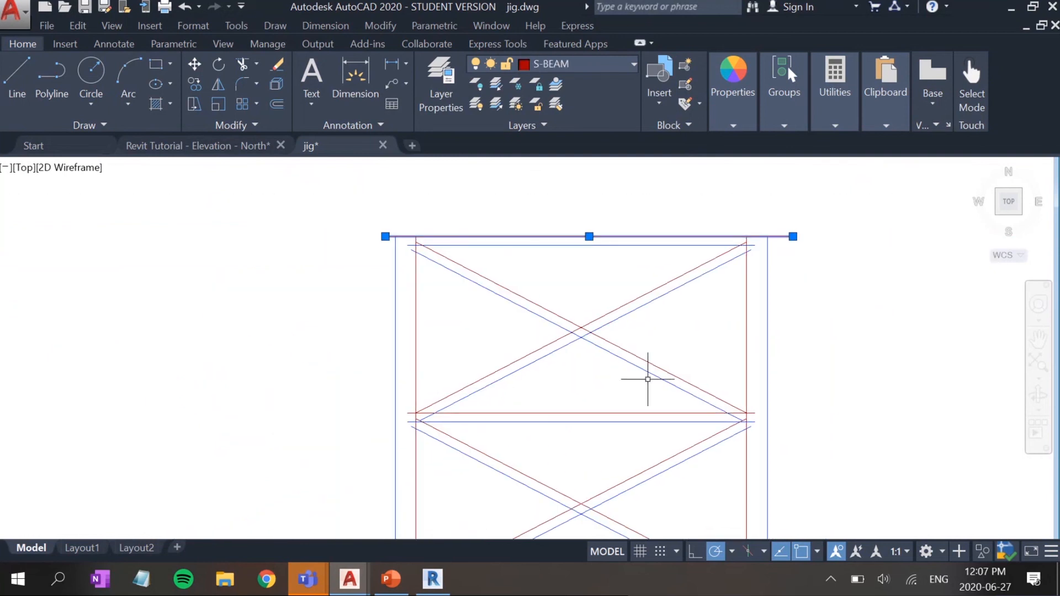
scroll(349, 532, "up", 4)
scroll(606, 422, "down", 2)
middle_click_drag(625, 427, 593, 262)
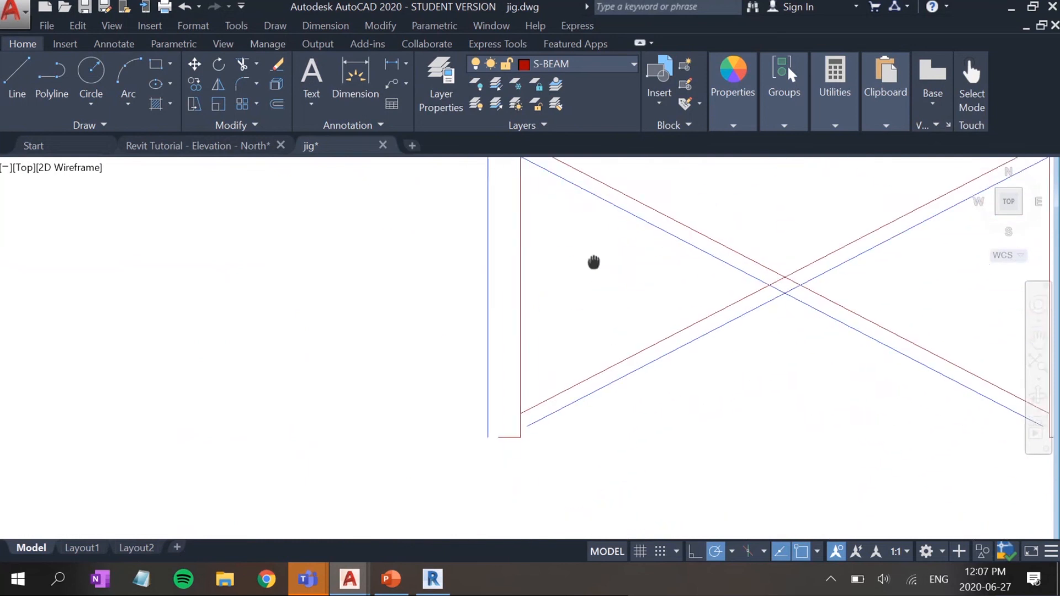
scroll(565, 322, "down", 2)
left_click(541, 387)
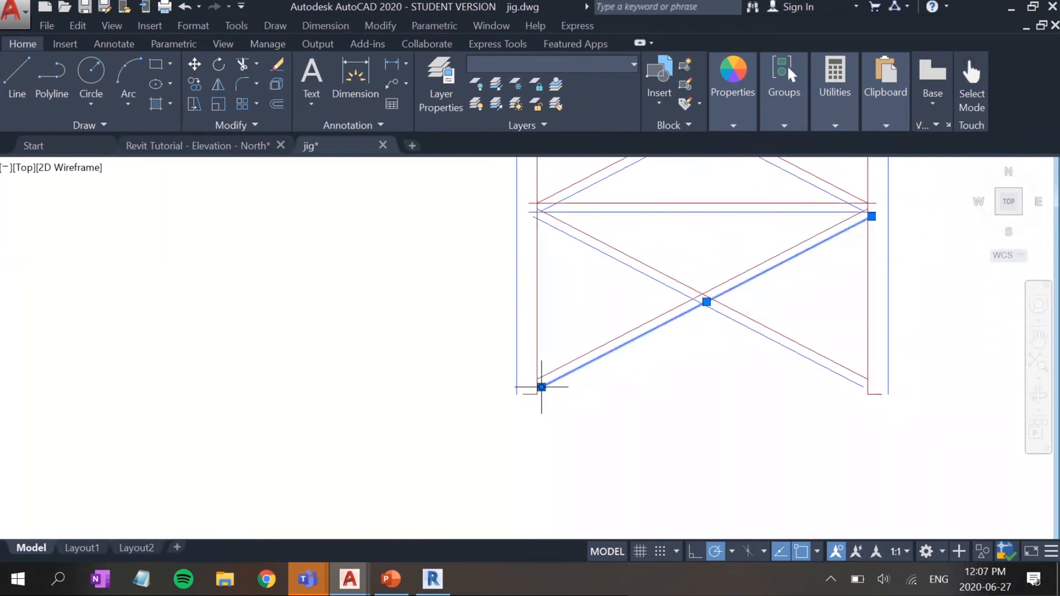
left_click(541, 386)
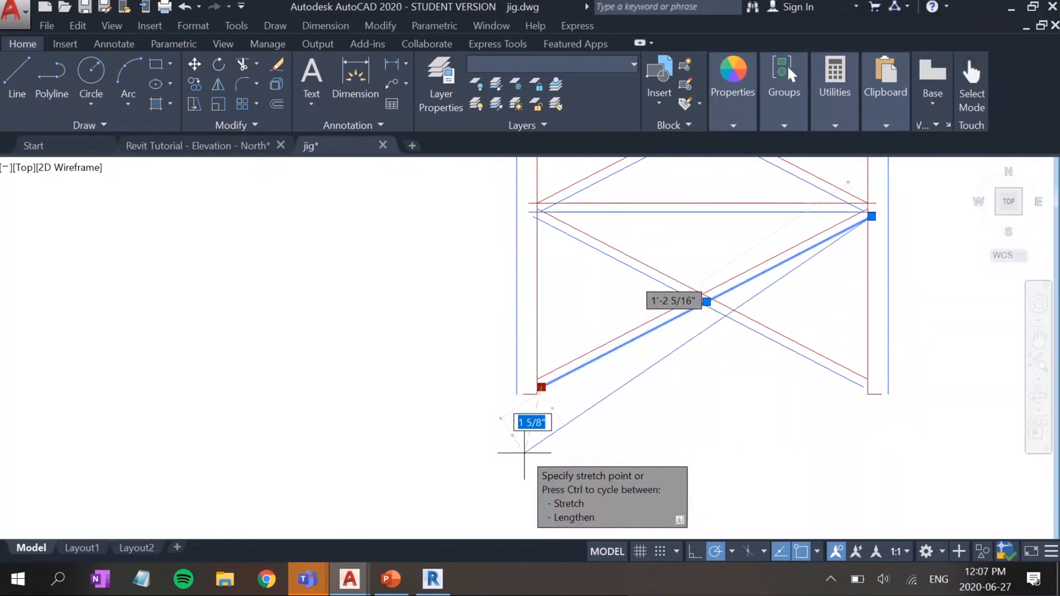
key("ctrl")
left_click(524, 453)
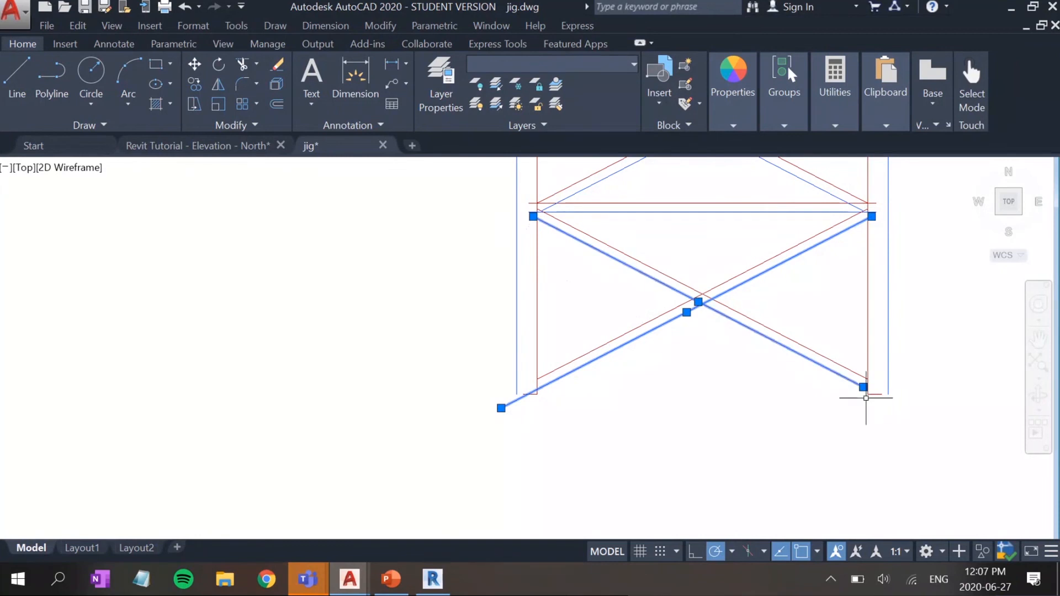
key("ctrl")
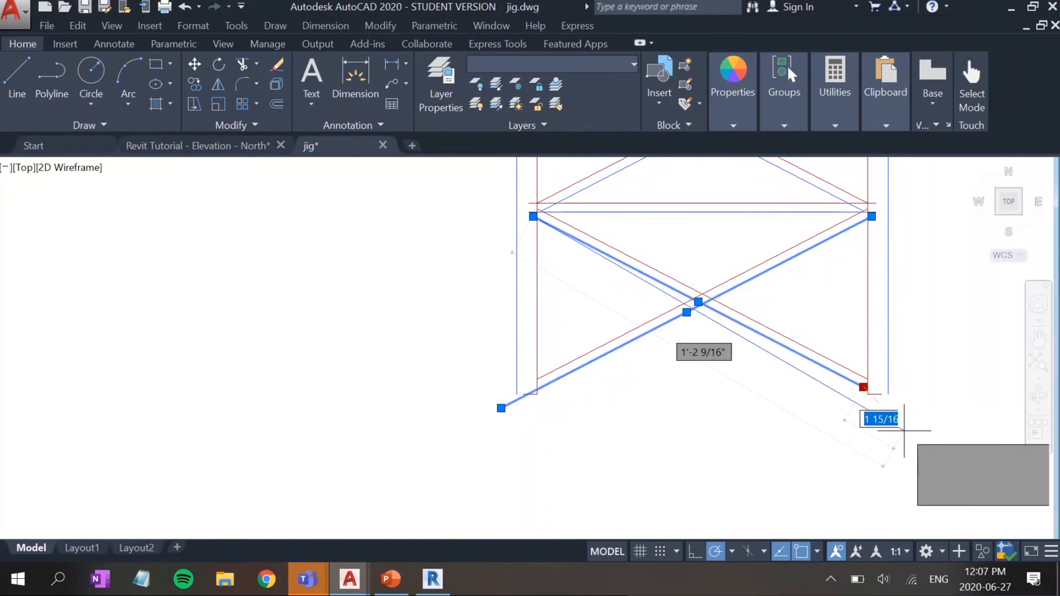
left_click(905, 431)
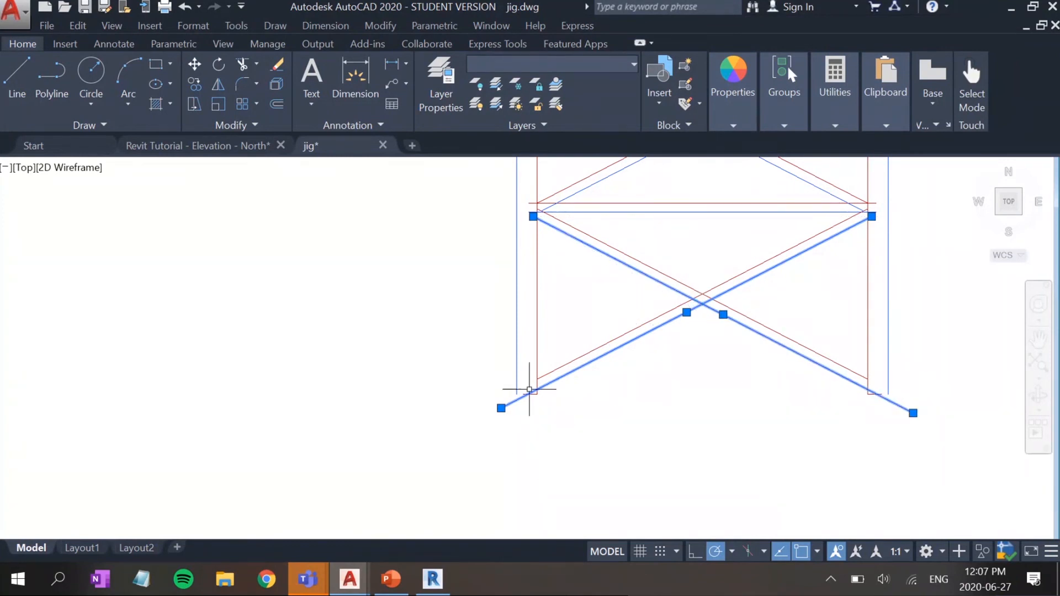
Step: Delete only the short base line segment touching the left column's inner edge, keeping the brace lines
scroll(534, 413, "up", 8)
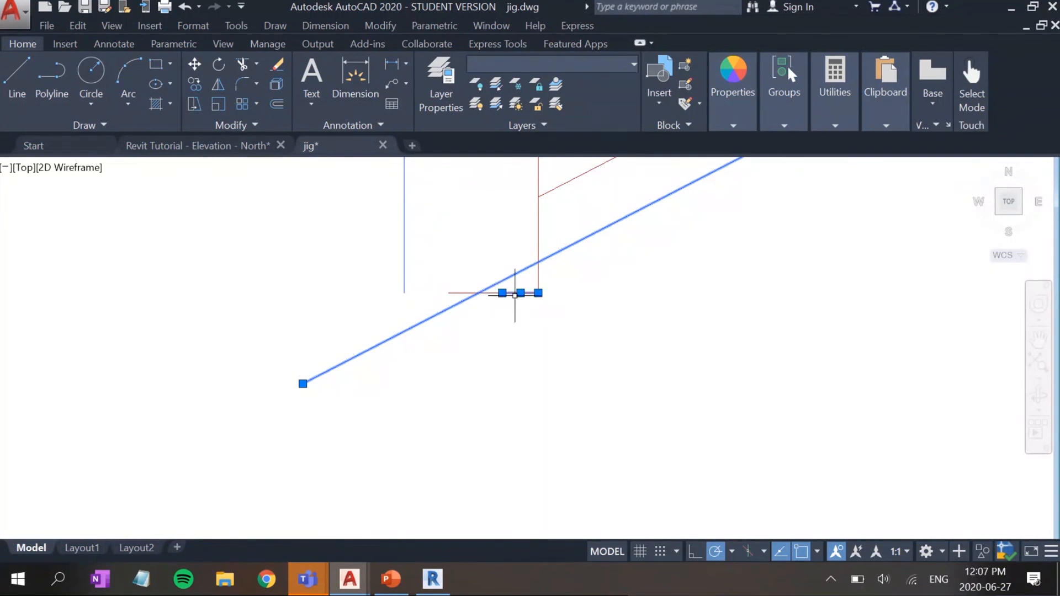
key("Delete")
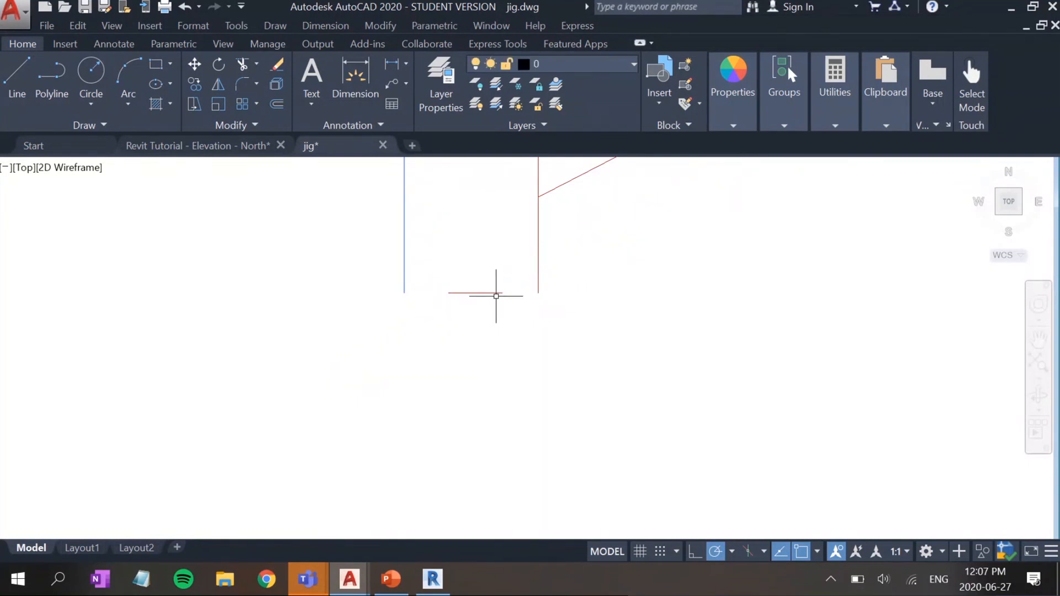
key("ctrl+z")
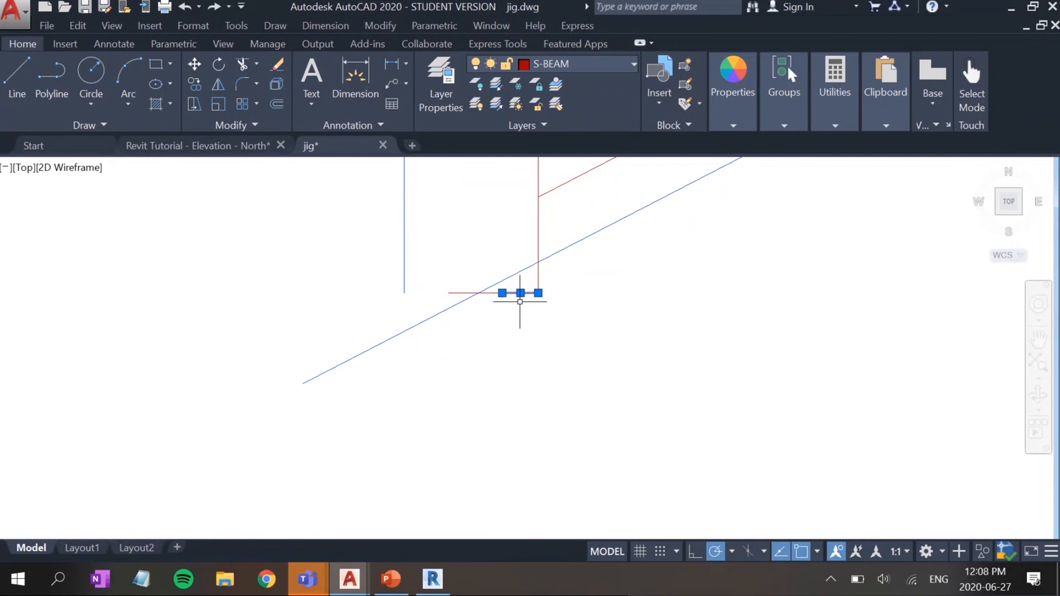
key("Delete")
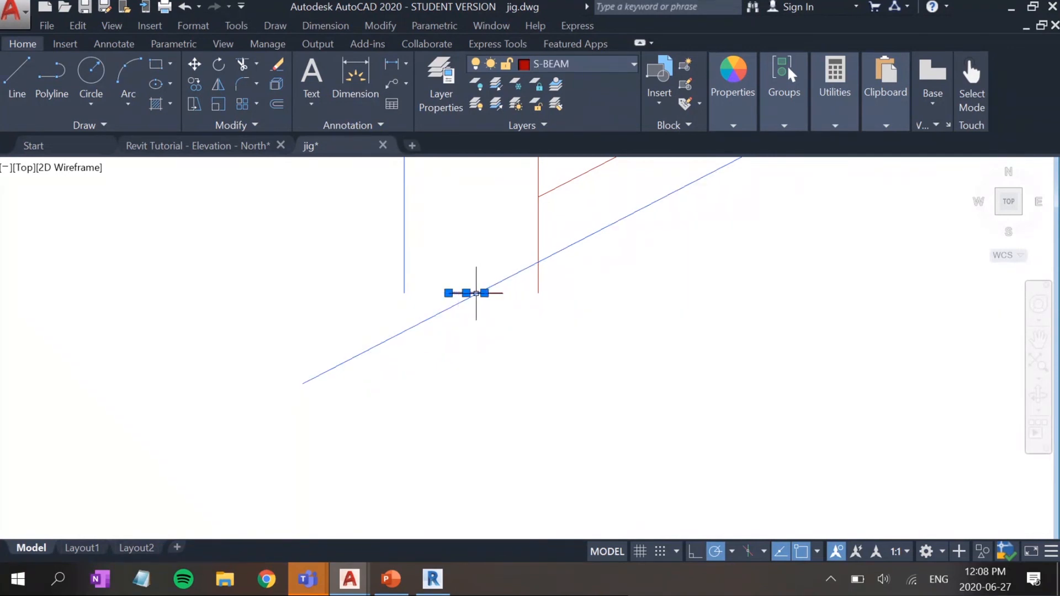
Step: Stretch the left column's outermost base segment horizontally in both directions, past the column's outer and inner edge lines
left_click(448, 293)
left_click(350, 293)
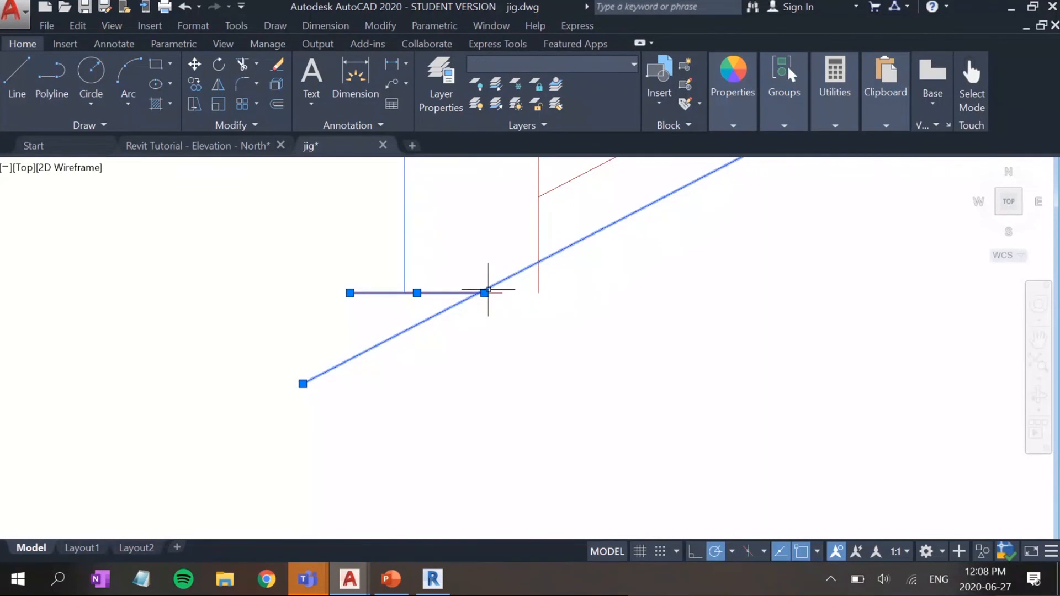
key("Escape")
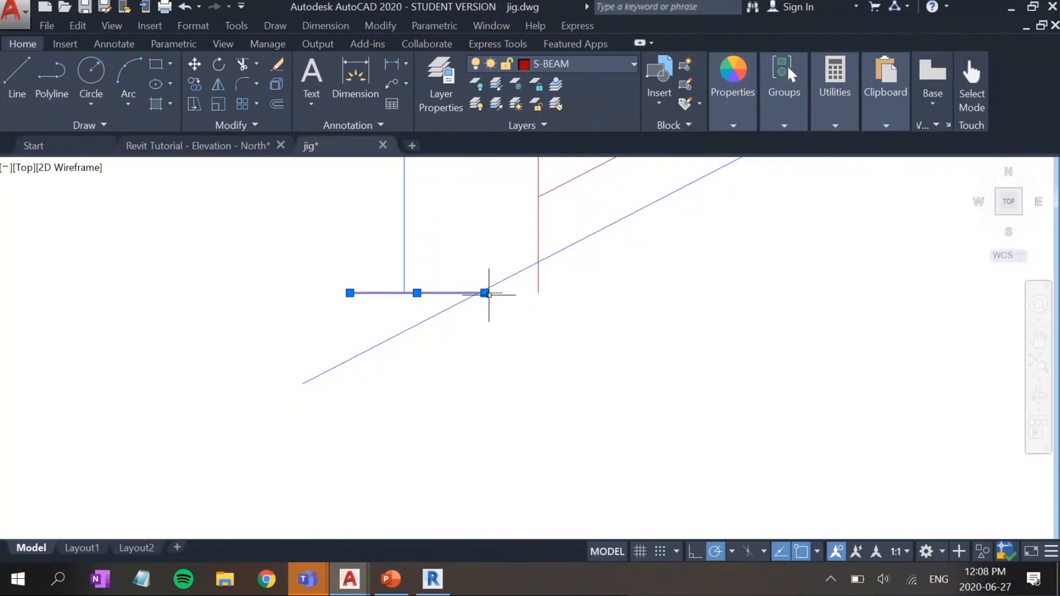
left_click(484, 293)
left_click(585, 293)
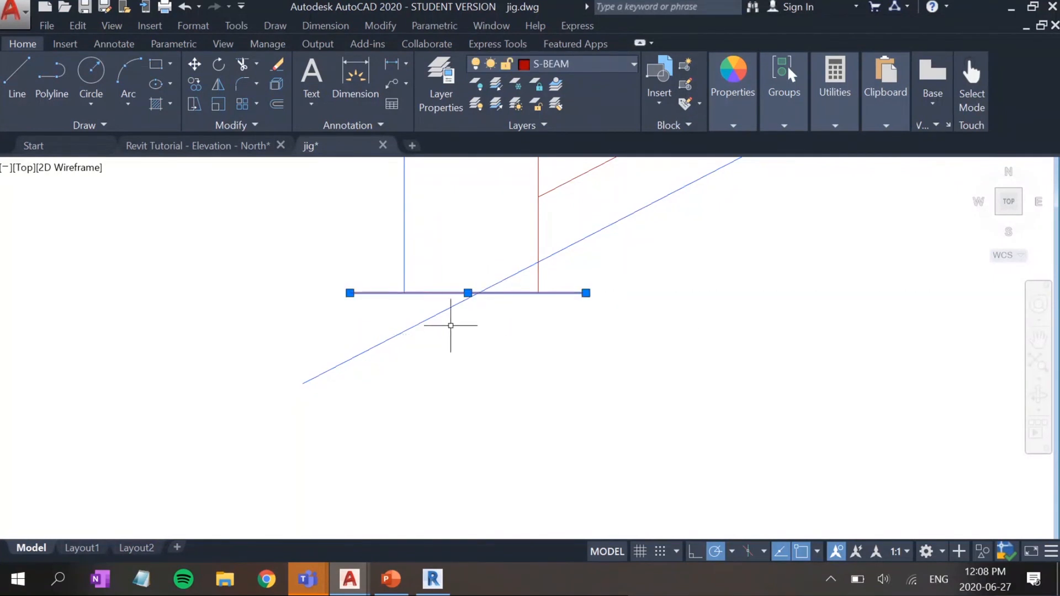
key("Escape")
Step: Delete the leftover short segment overlapping the left column's extended base line
left_click(456, 267)
left_click(522, 300)
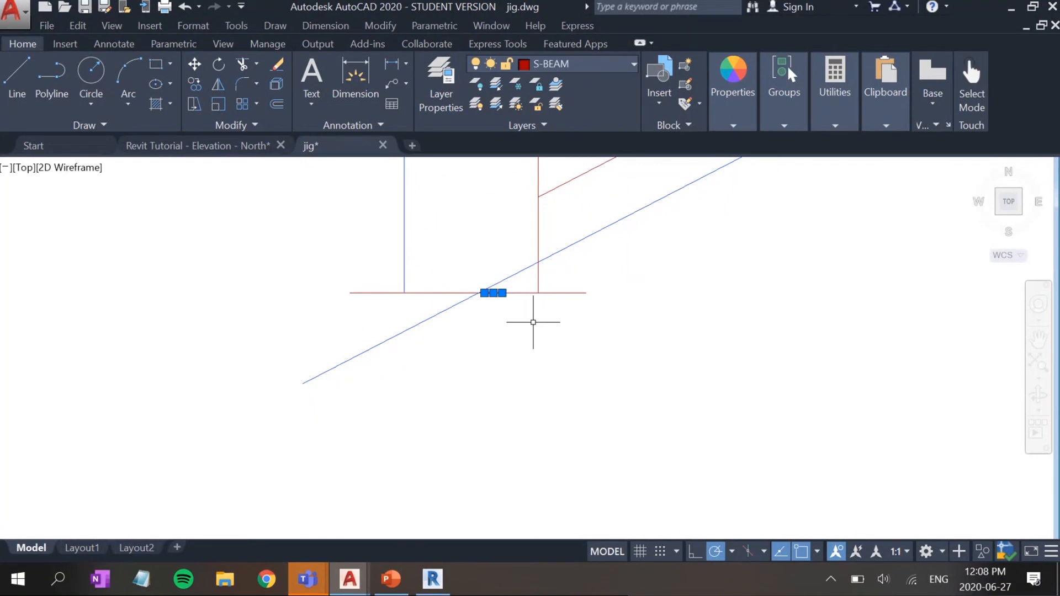
key("Delete")
Step: Stretch the right column's innermost base segment horizontally outward past the column's outer edge line
scroll(635, 326, "down", 5)
middle_click_drag(765, 357, 211, 358)
scroll(615, 340, "up", 8)
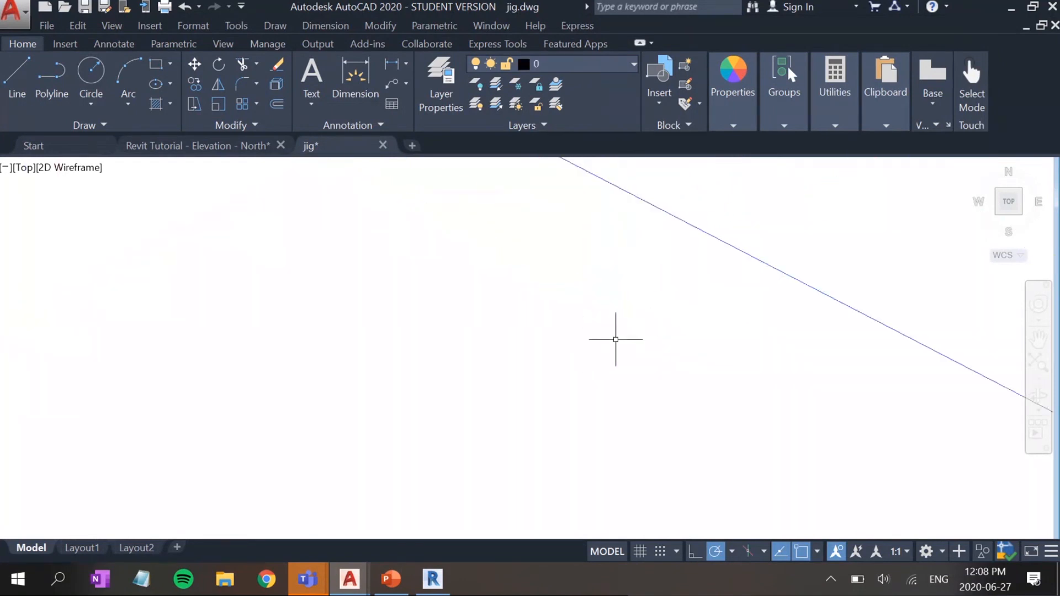
scroll(558, 268, "down", 3)
middle_click_drag(484, 220, 469, 316)
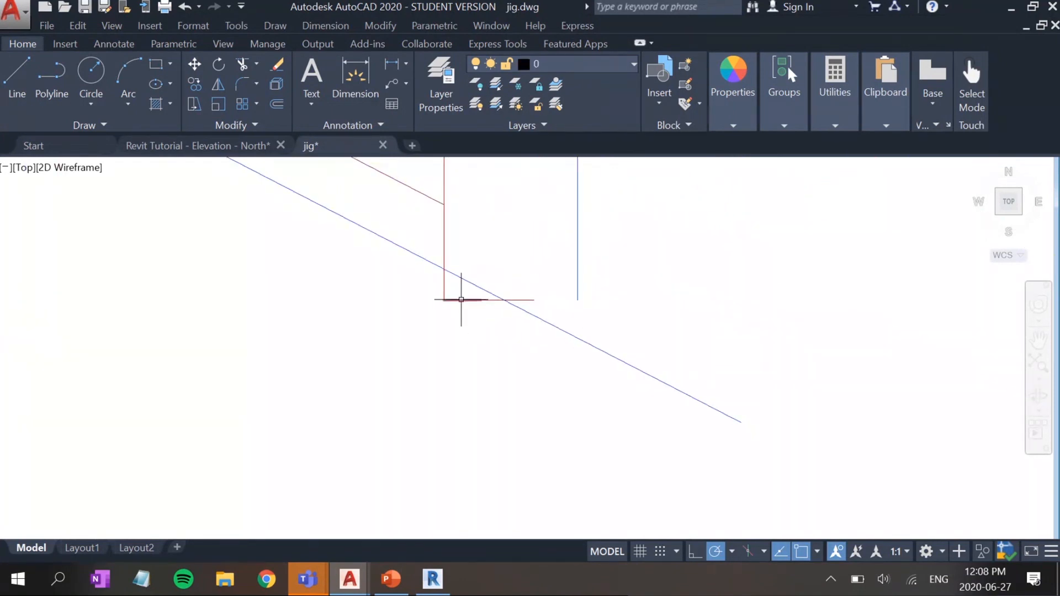
left_click(479, 299)
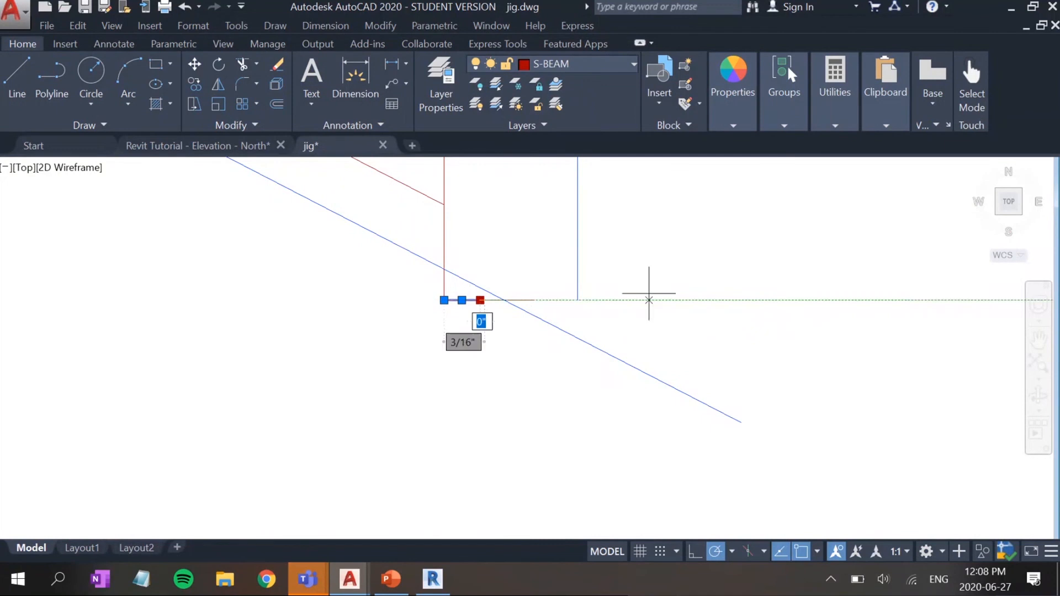
left_click(722, 299)
key("Escape")
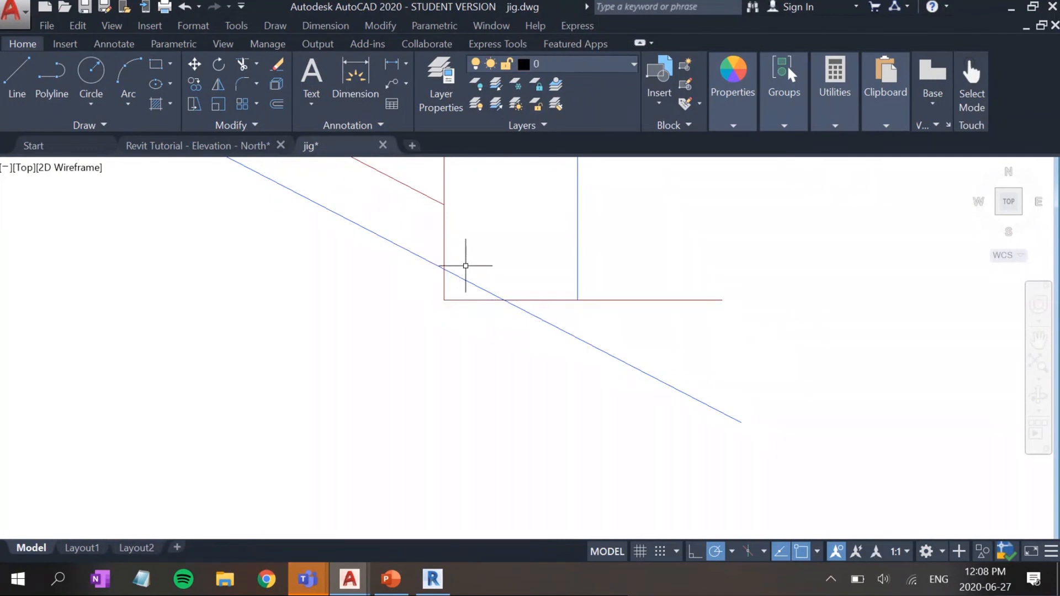
Step: Delete the leftover short segment overlapping the right column's extended base line
left_click(475, 275)
left_click(565, 330)
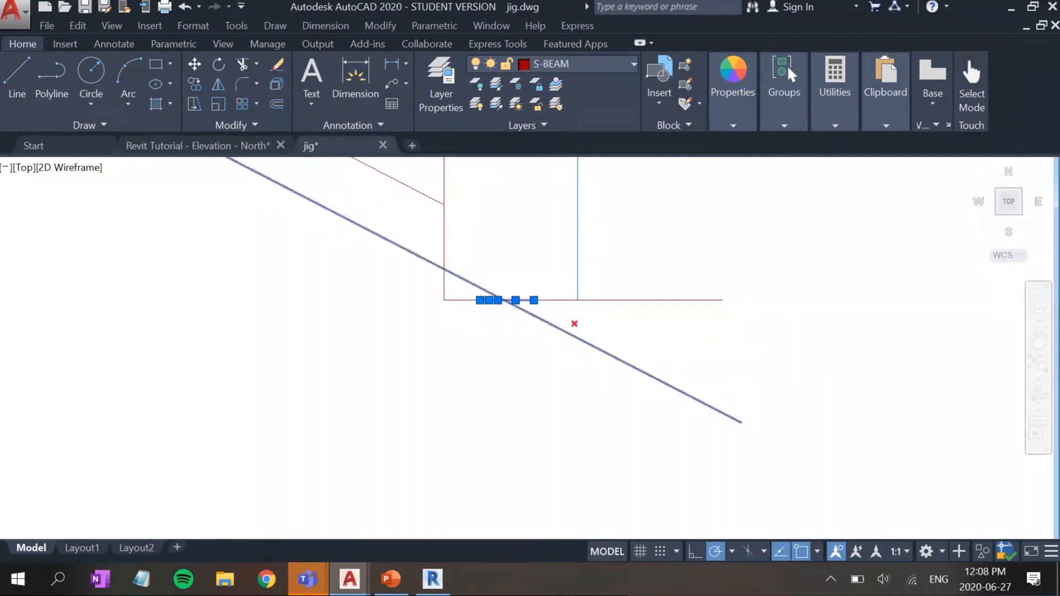
key("Delete")
Step: Trim the overlapping beam, column and brace segments at the frame's upper-left joint, including the lower brace edge's overhang
scroll(423, 336, "down", 8)
middle_click_drag(319, 323, 559, 447)
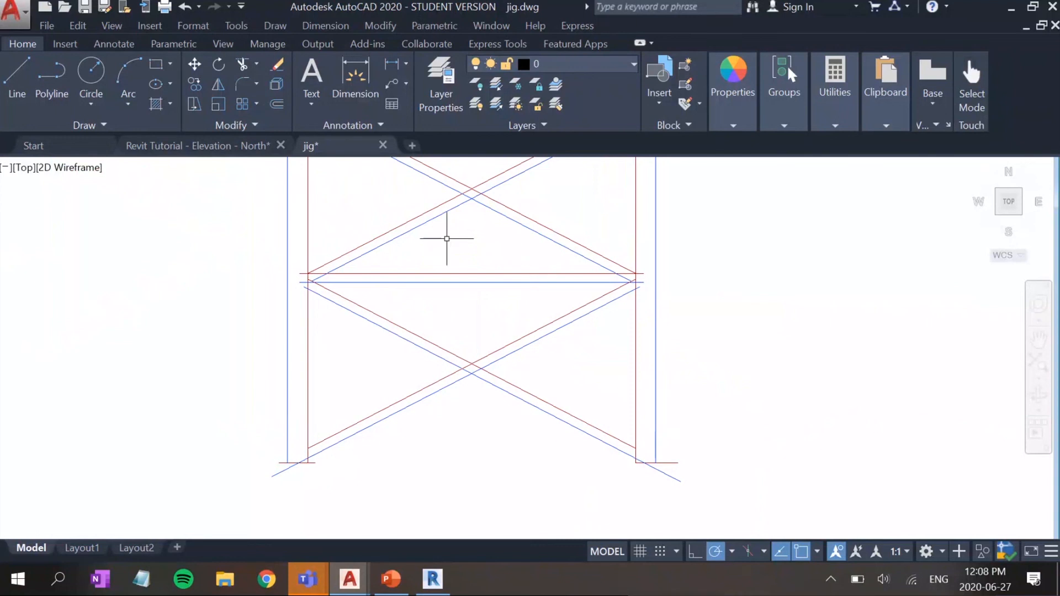
scroll(446, 239, "down", 2)
middle_click_drag(447, 241, 458, 421)
scroll(464, 398, "up", 4)
type("tr")
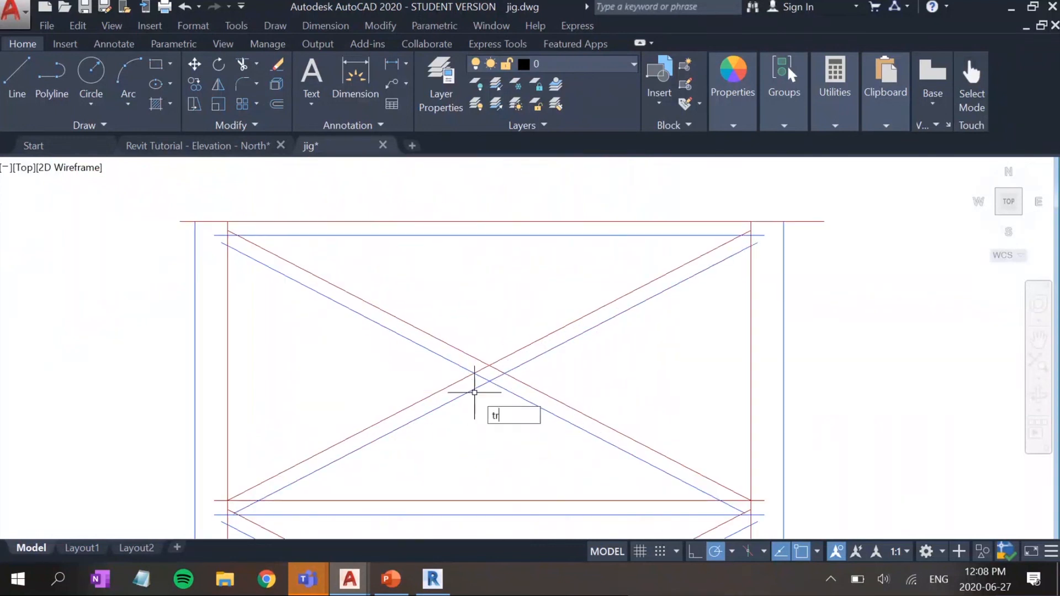
key("Return")
key("Return")
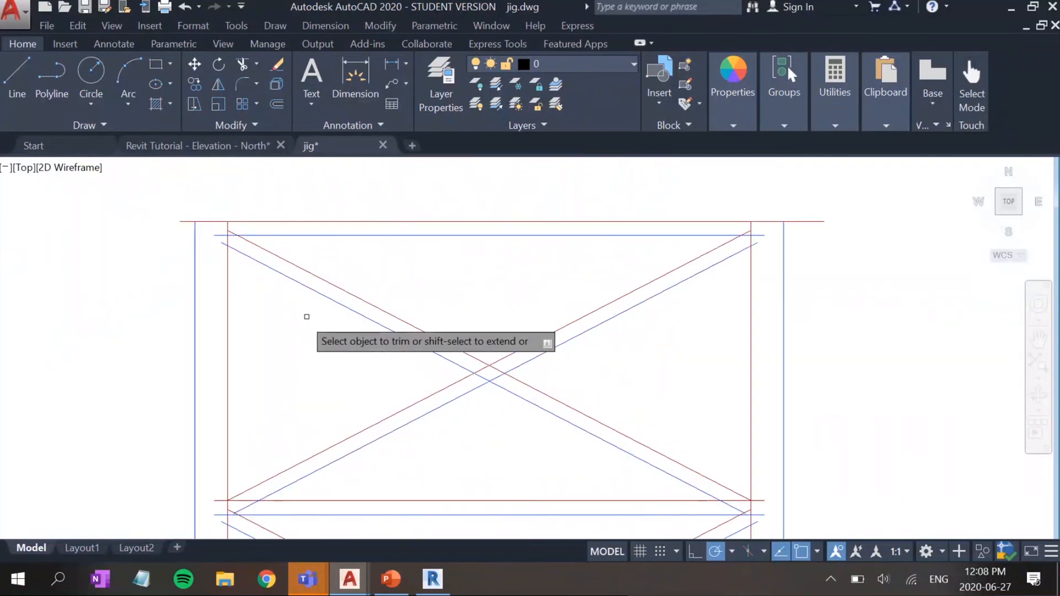
scroll(208, 243, "up", 6)
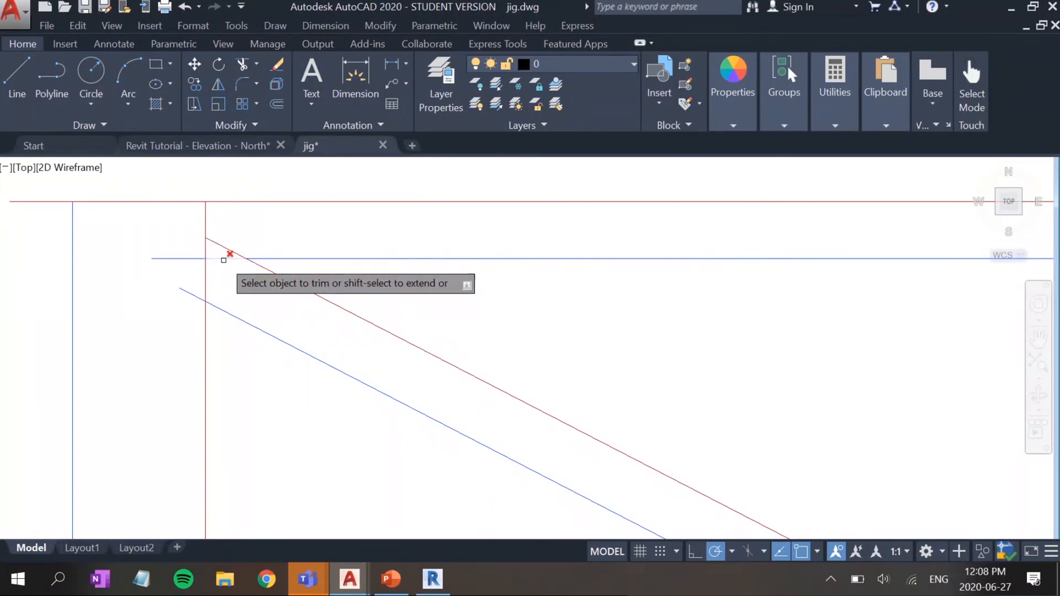
left_click(224, 260)
left_click(230, 250)
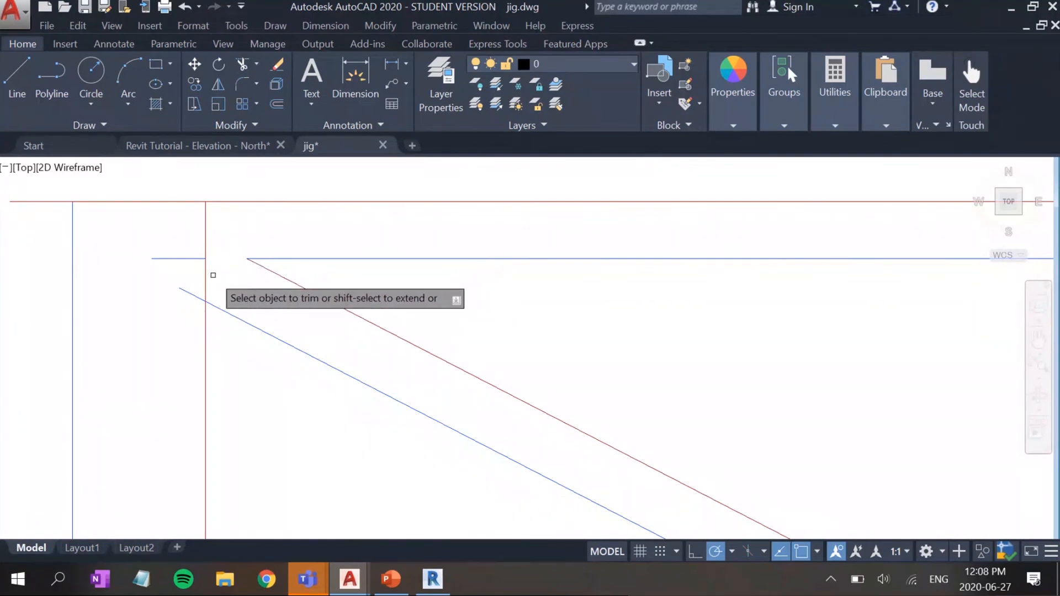
left_click(206, 277)
left_click(193, 294)
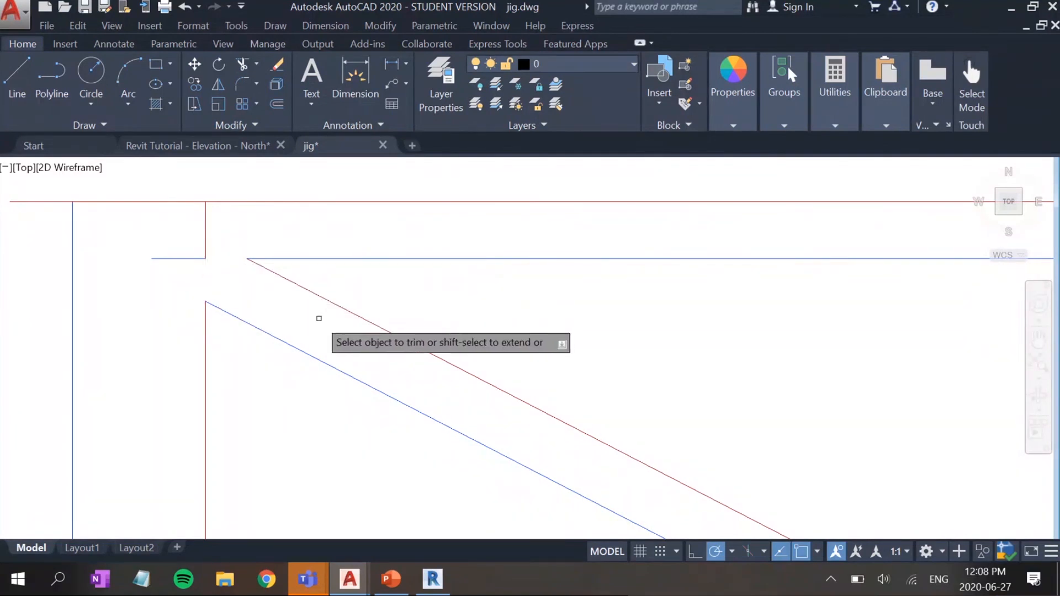
Step: Trim the overlapping beam, column and brace segments at the frame's upper-right joint, including the lower brace edge's overhang
scroll(541, 299, "down", 4)
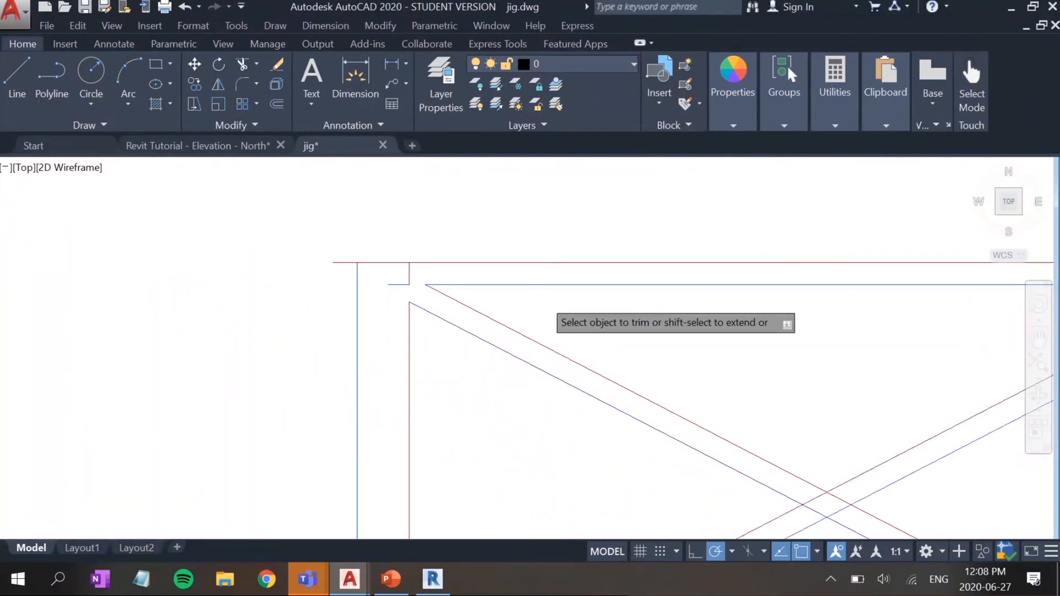
scroll(298, 314, "down", 4)
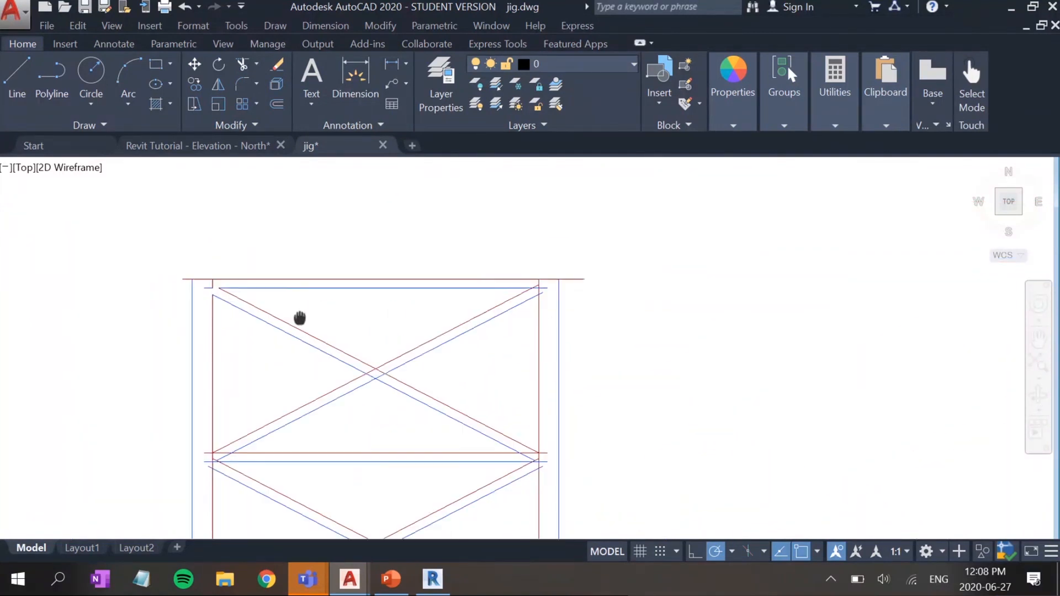
left_click(208, 285)
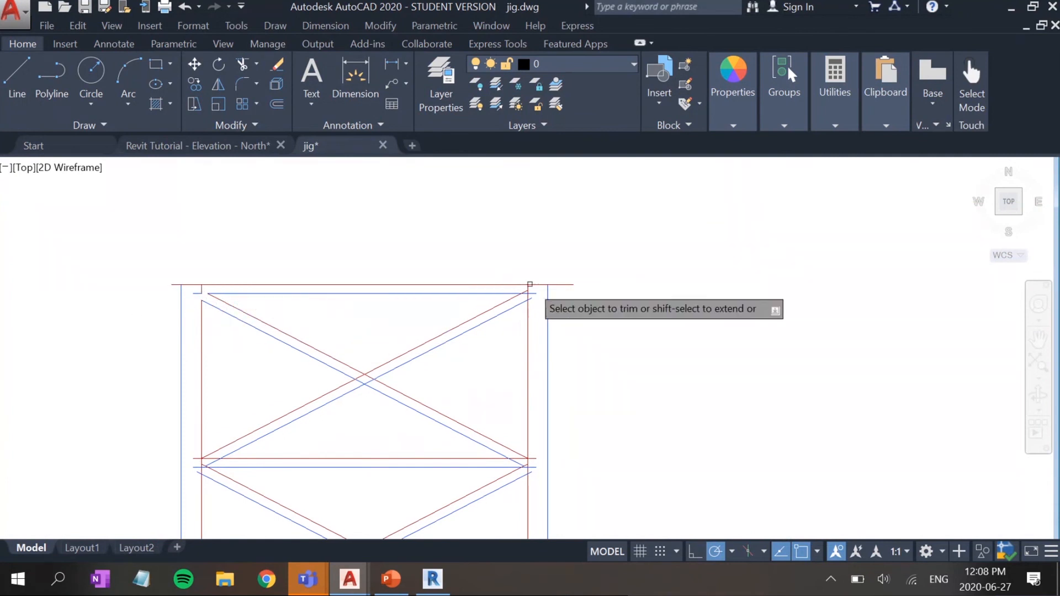
scroll(529, 284, "up", 5)
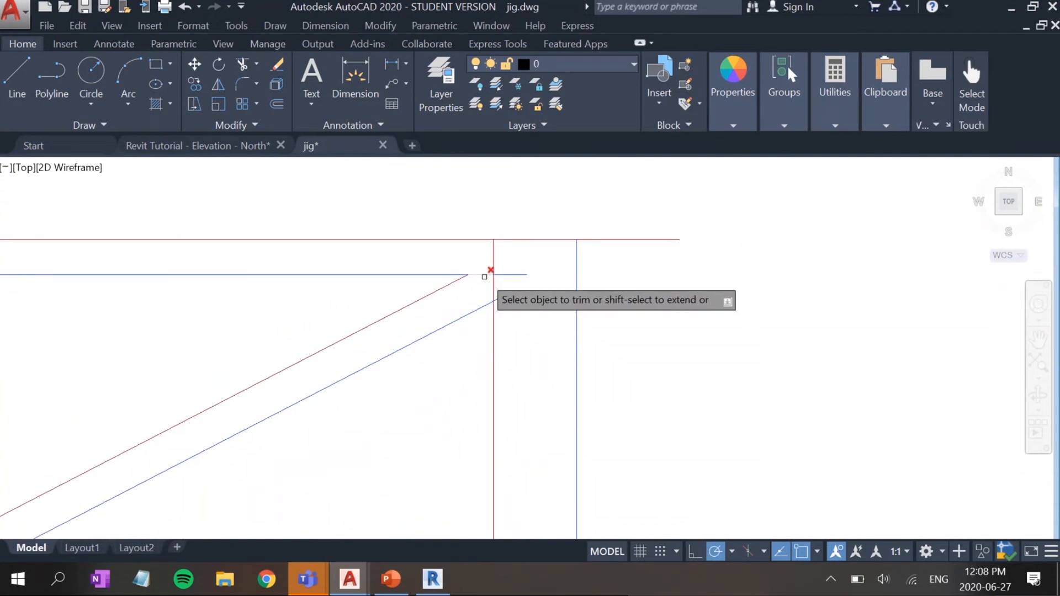
mouse_move(484, 277)
left_mouse_down()
mouse_move(492, 255)
mouse_move(497, 287)
left_mouse_up()
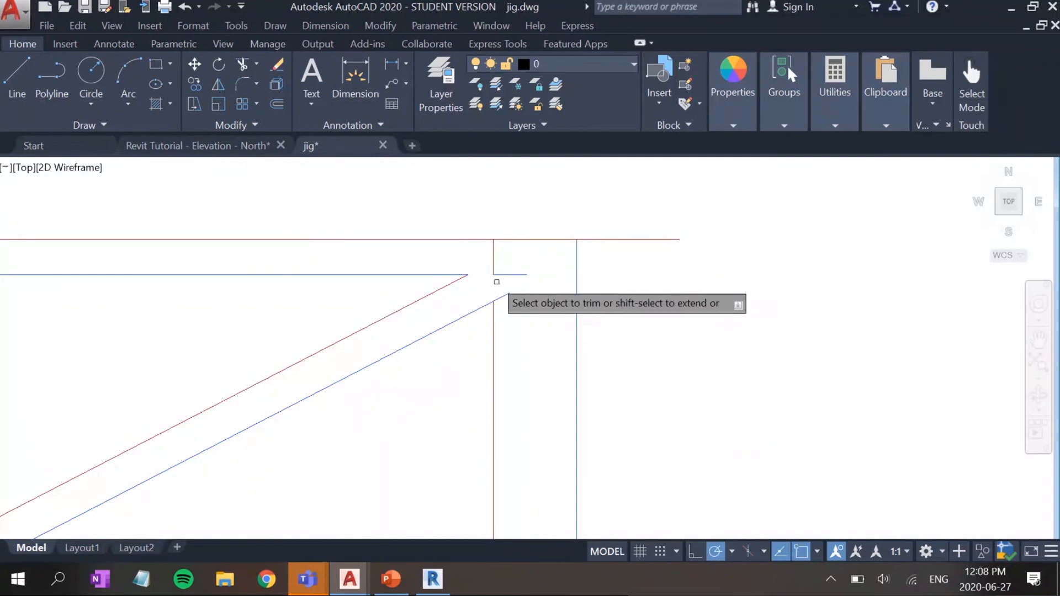
left_click(495, 329)
left_click(502, 296)
Step: Trim away the crossing segments inside the centre of the upper X-brace
middle_click_drag(356, 413, 722, 222)
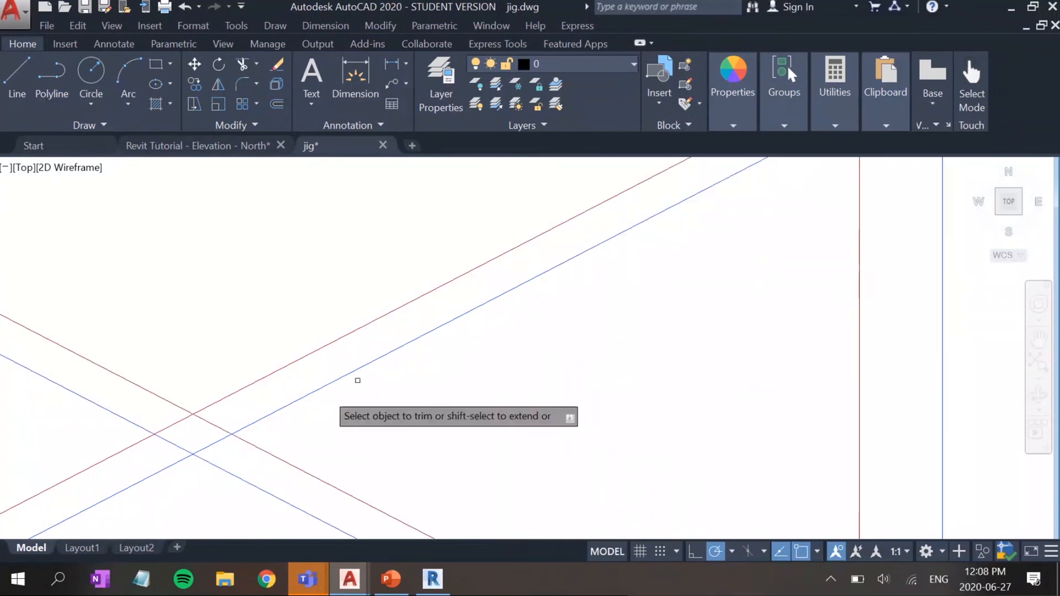
left_click(176, 443)
left_click(212, 445)
left_click(219, 427)
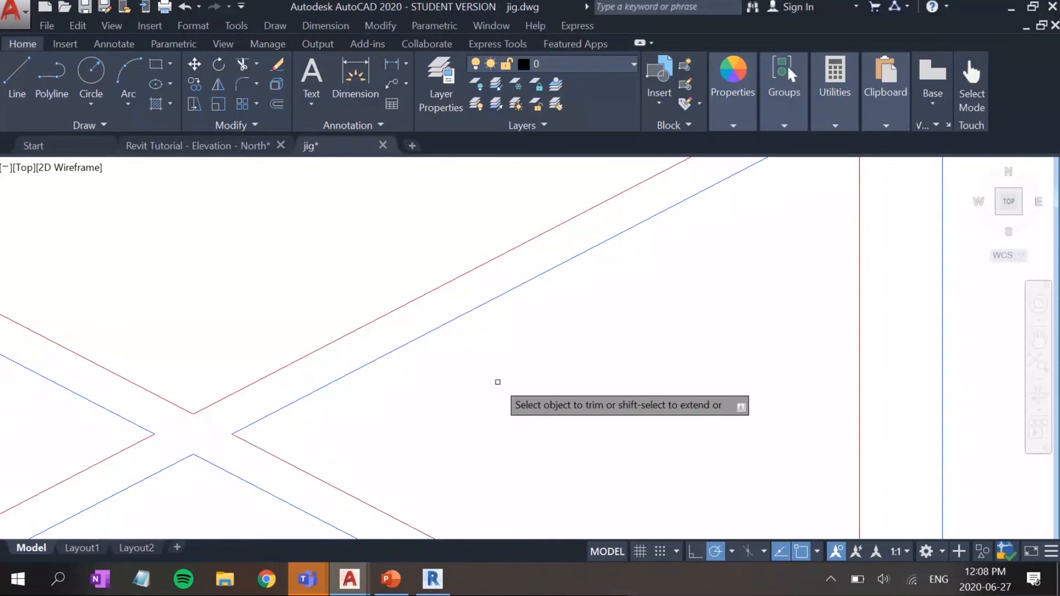
Step: Trim the overlapping beam, column and brace segments at the left joint of the horizontal beam below the upper X-brace
scroll(492, 395, "down", 5)
scroll(343, 411, "up", 1)
scroll(111, 429, "up", 5)
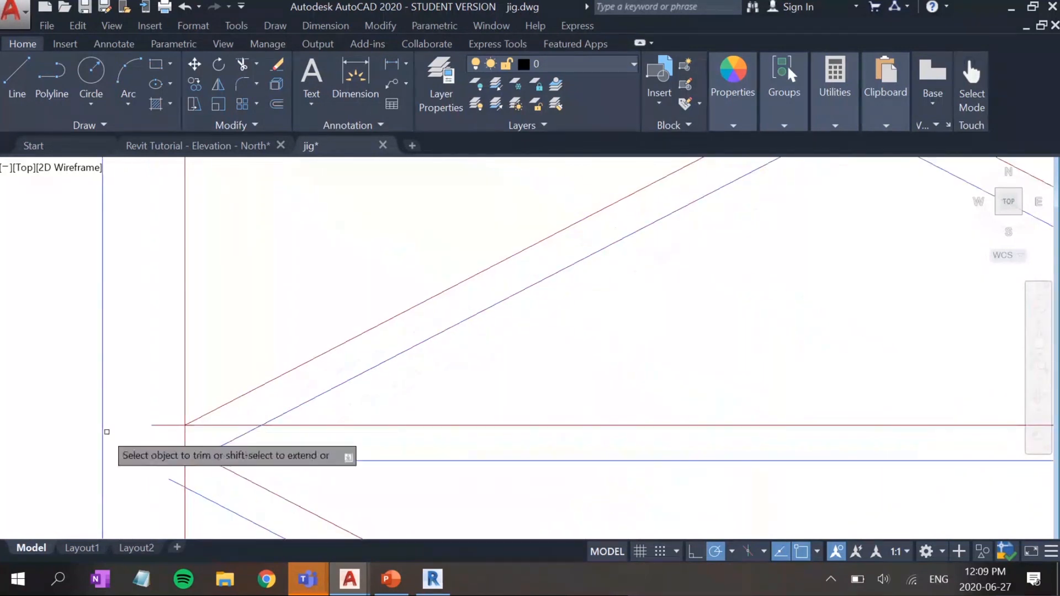
left_click(143, 404)
left_click(165, 473)
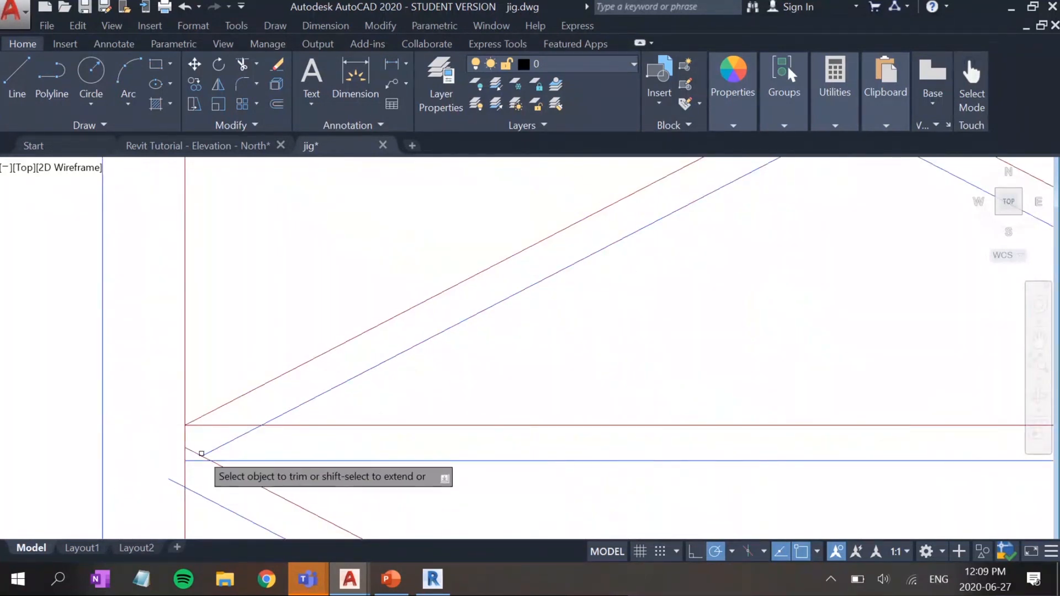
left_click(226, 441)
left_click(234, 425)
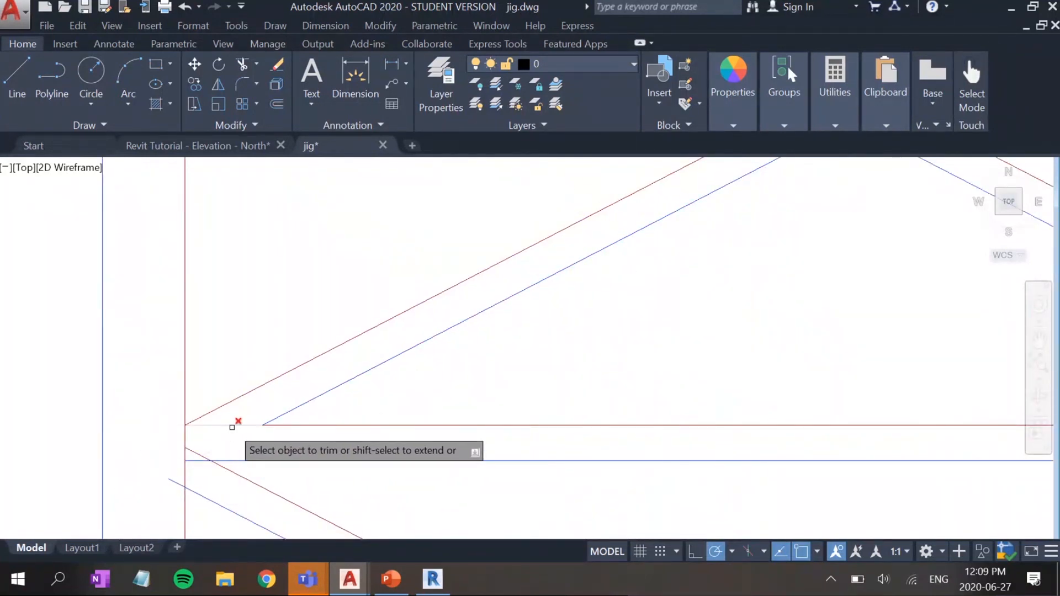
left_click(197, 459)
left_click(201, 452)
left_click(184, 468)
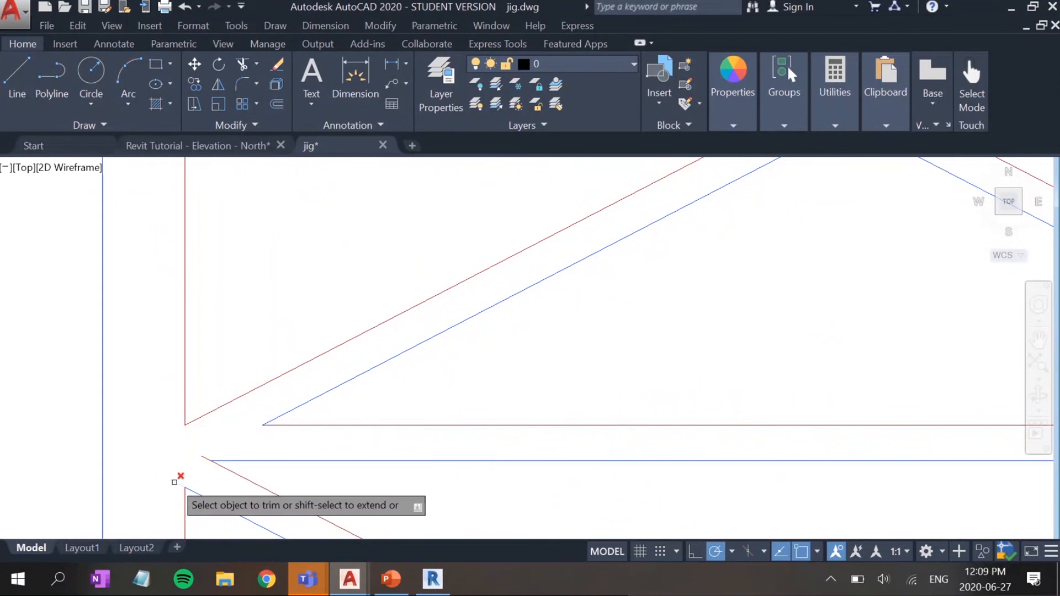
scroll(209, 474, "up", 8)
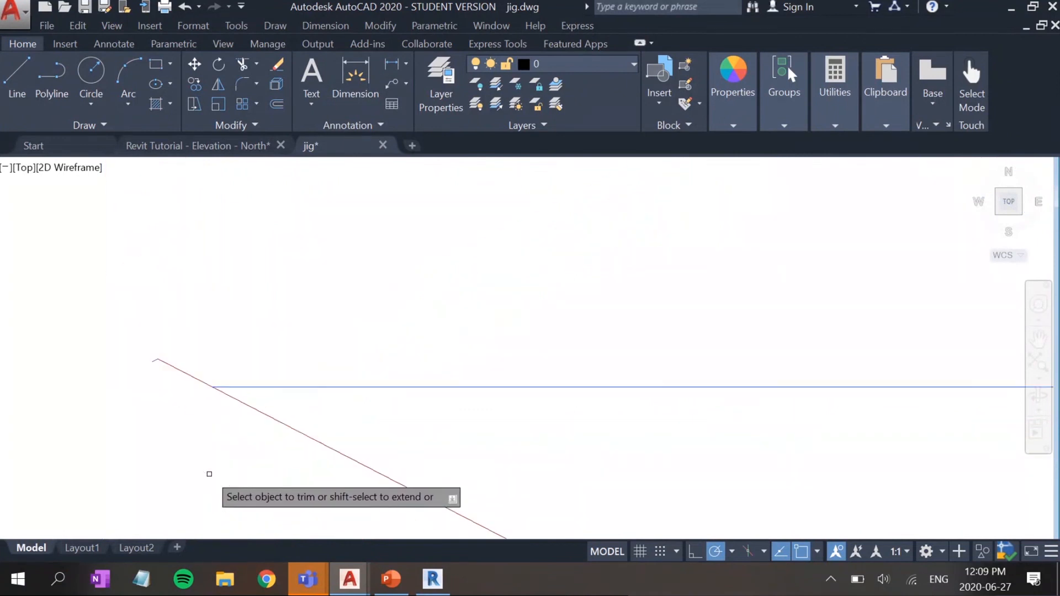
left_click(185, 373)
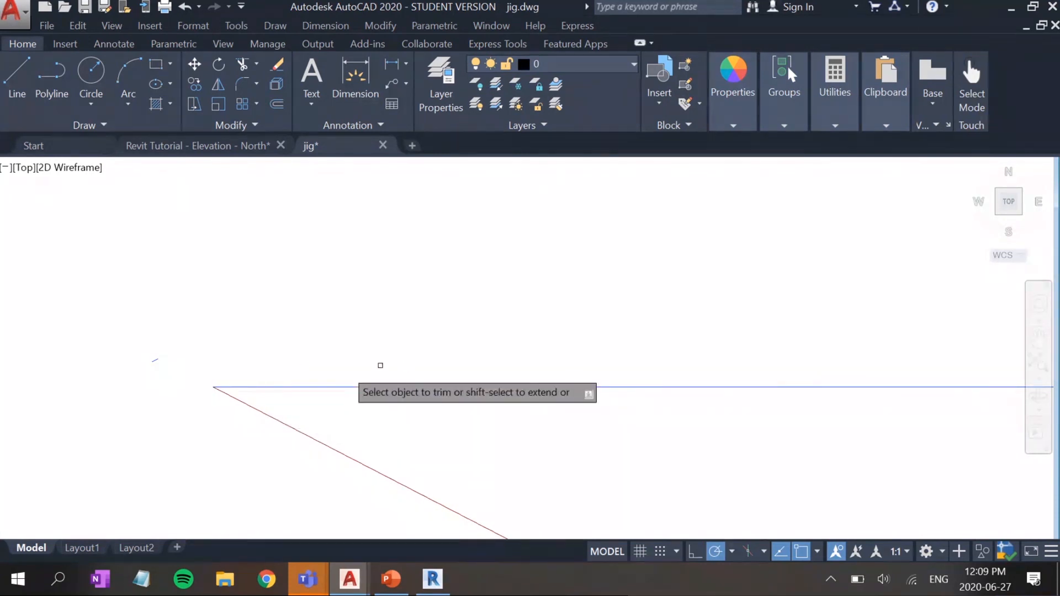
Step: Trim the overlapping beam, column and brace segments inside the right joint of the horizontal beam below the upper X-brace
scroll(405, 364, "down", 8)
scroll(543, 329, "down", 2)
middle_click_drag(636, 329, 138, 347)
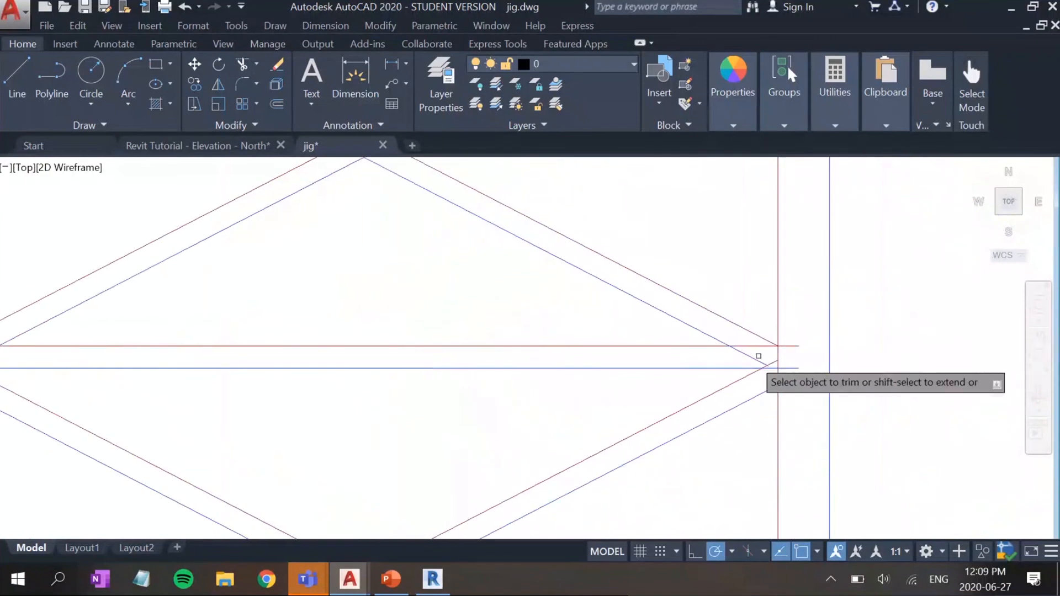
scroll(739, 365, "up", 4)
left_click(786, 318)
left_click(753, 338)
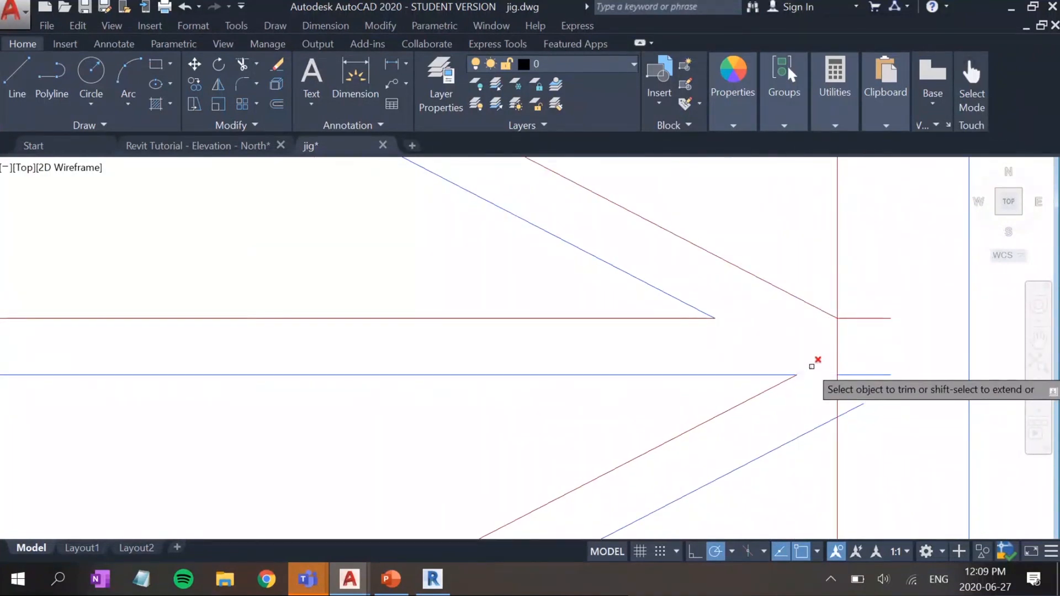
left_click(815, 365)
left_click(839, 361)
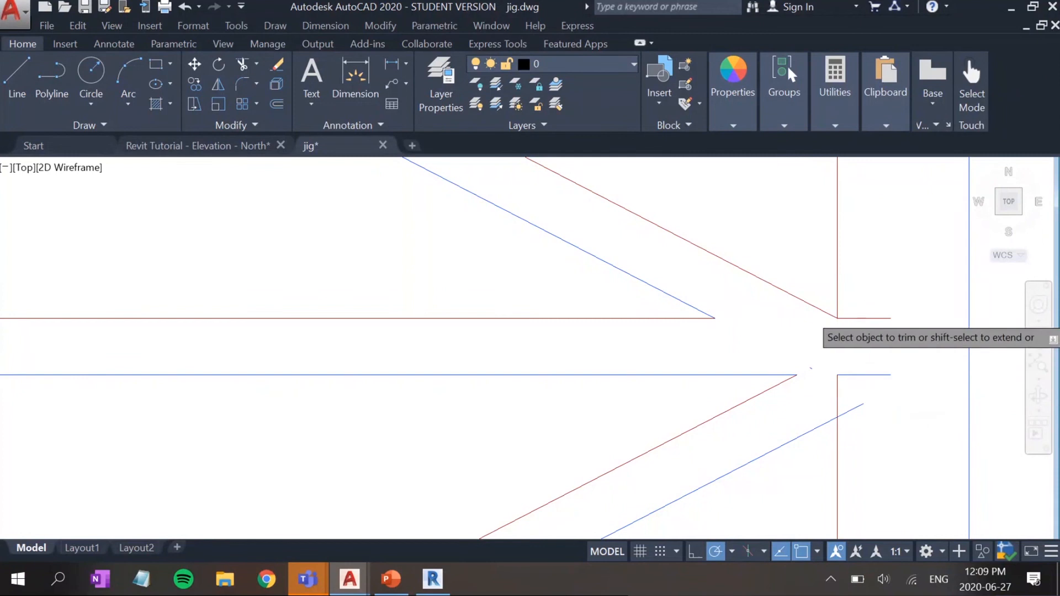
left_click(861, 314)
left_click(874, 341)
left_click(838, 390)
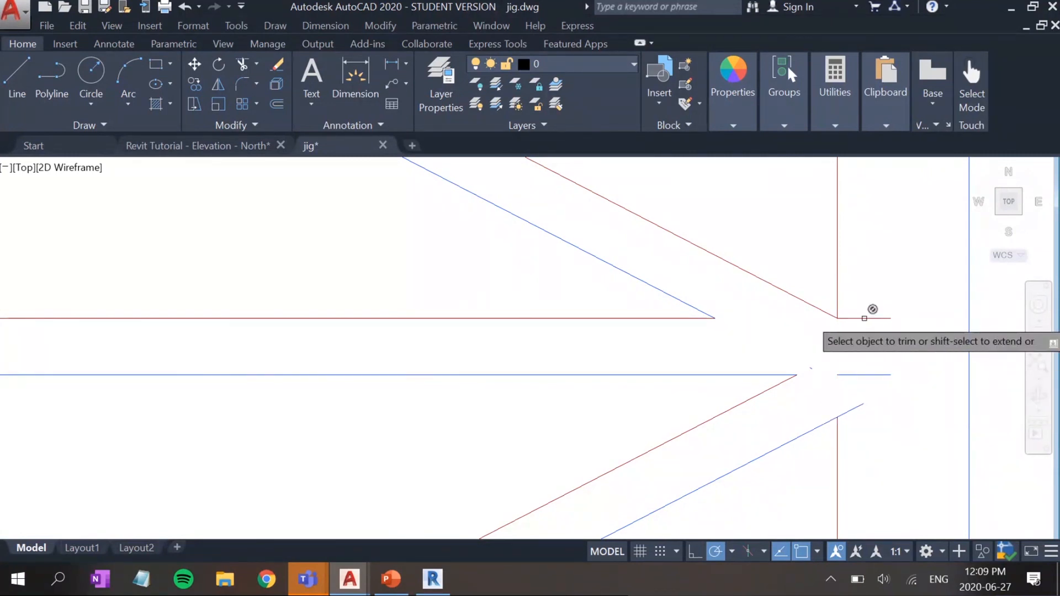
key("Escape")
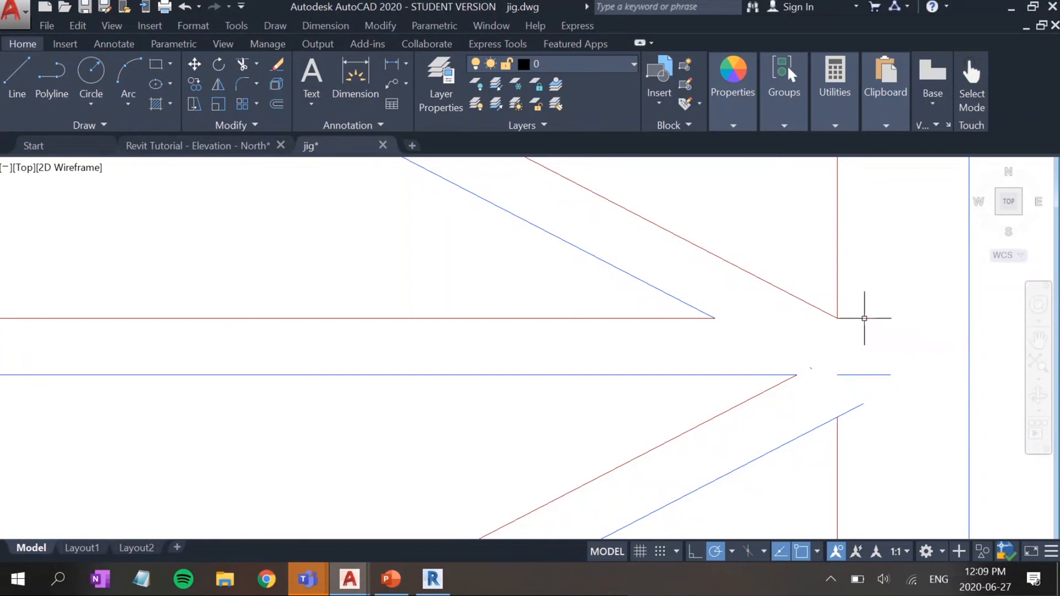
Step: Delete the two detached beam stubs lying inside the right column at this joint
left_click(864, 319)
key("Delete")
left_click(841, 376)
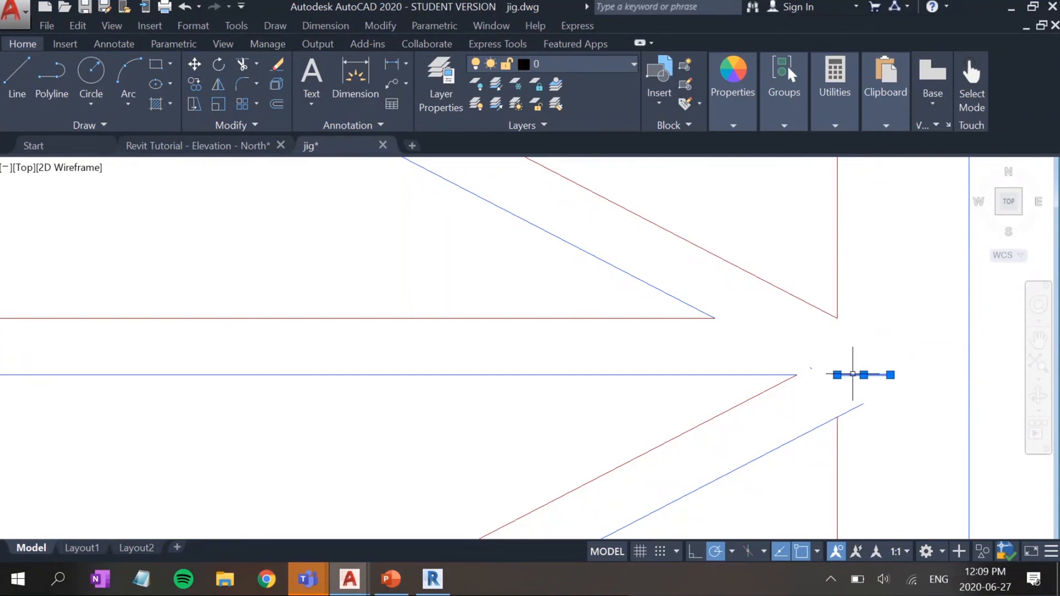
key("Delete")
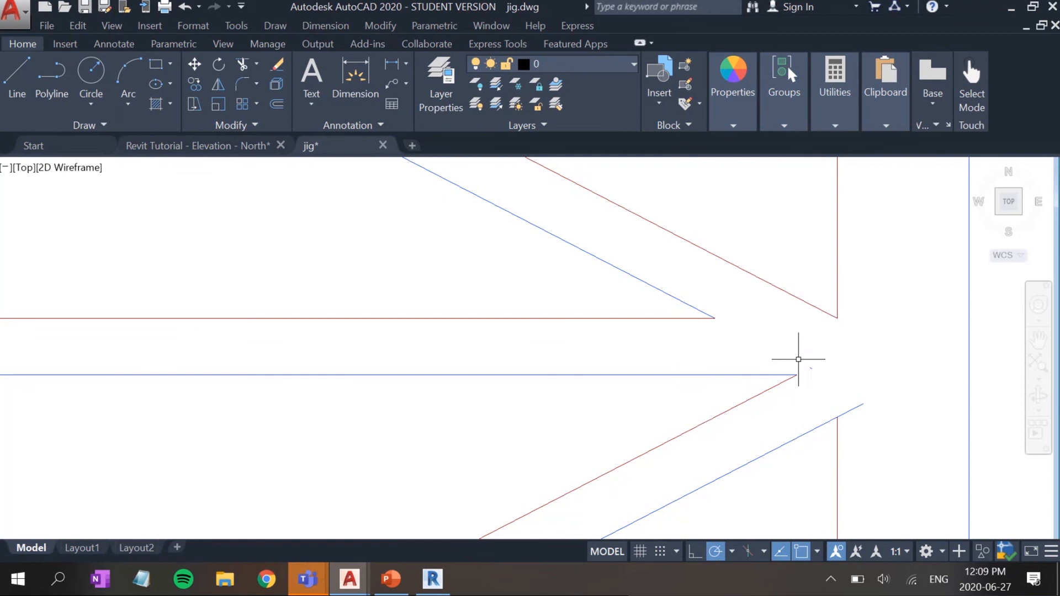
Step: Trim the left column's foot, removing the inner edge between the brace lines, the brace segment inside the column and both base line overhangs
type("tr")
key("Return")
key("Return")
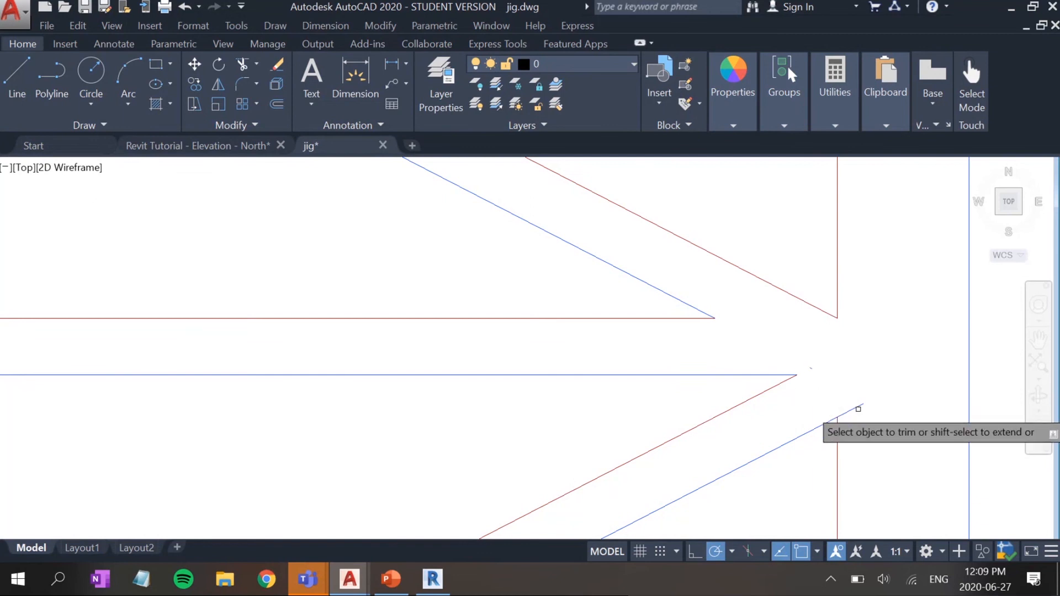
scroll(471, 437, "down", 3)
middle_click_drag(471, 437, 707, 191)
scroll(430, 403, "up", 4)
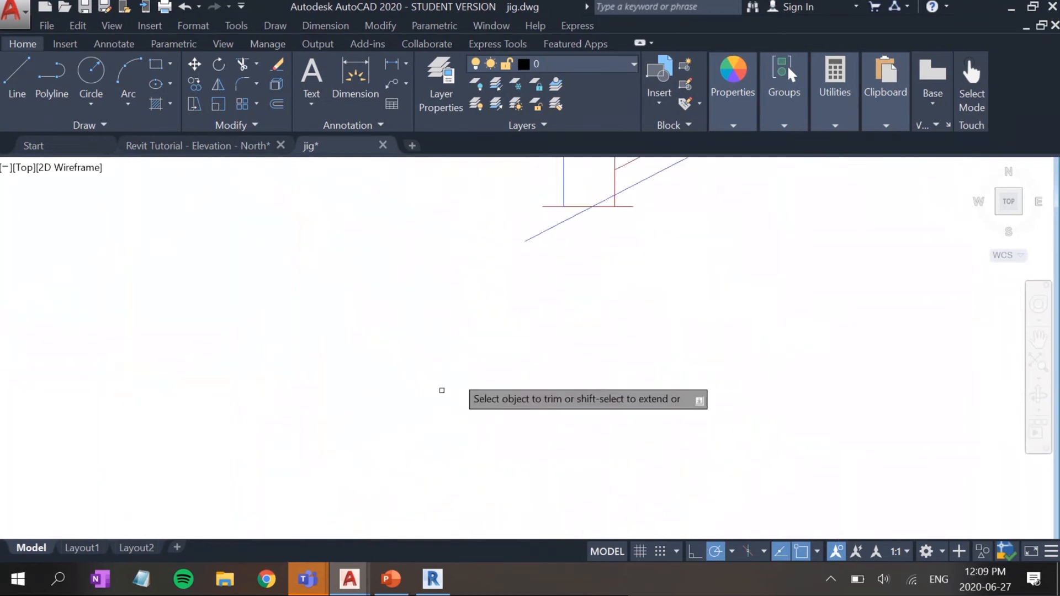
middle_click_drag(645, 234, 587, 376)
scroll(584, 389, "down", 2)
left_click(560, 363)
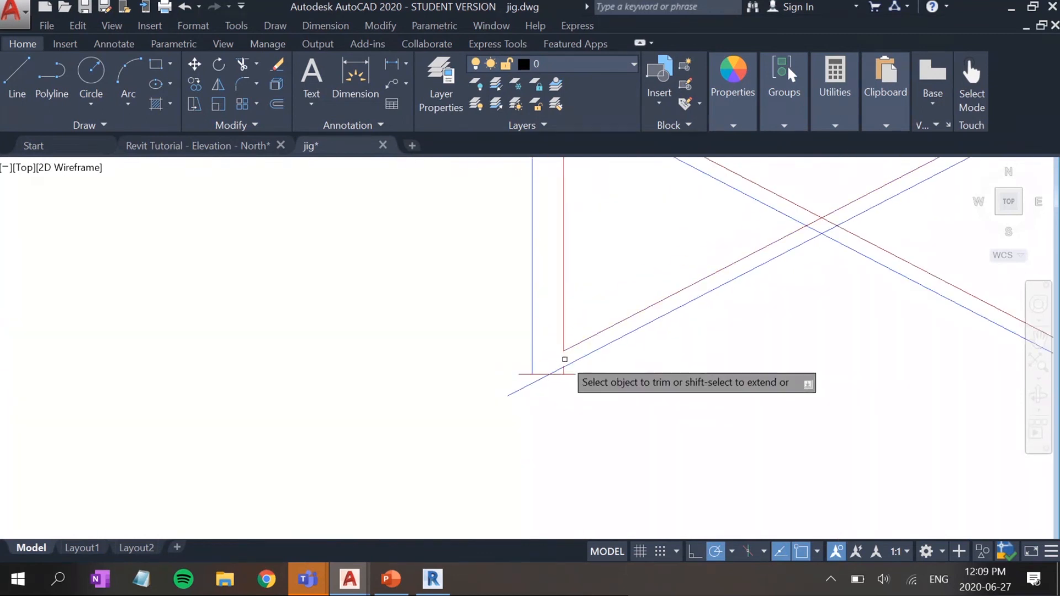
left_click(555, 370)
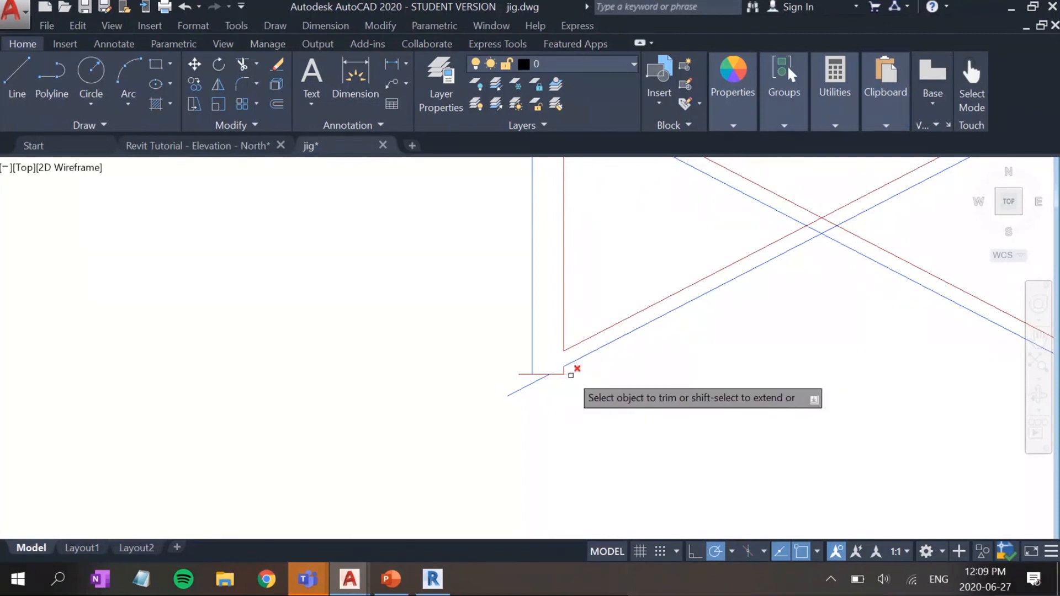
left_click(569, 373)
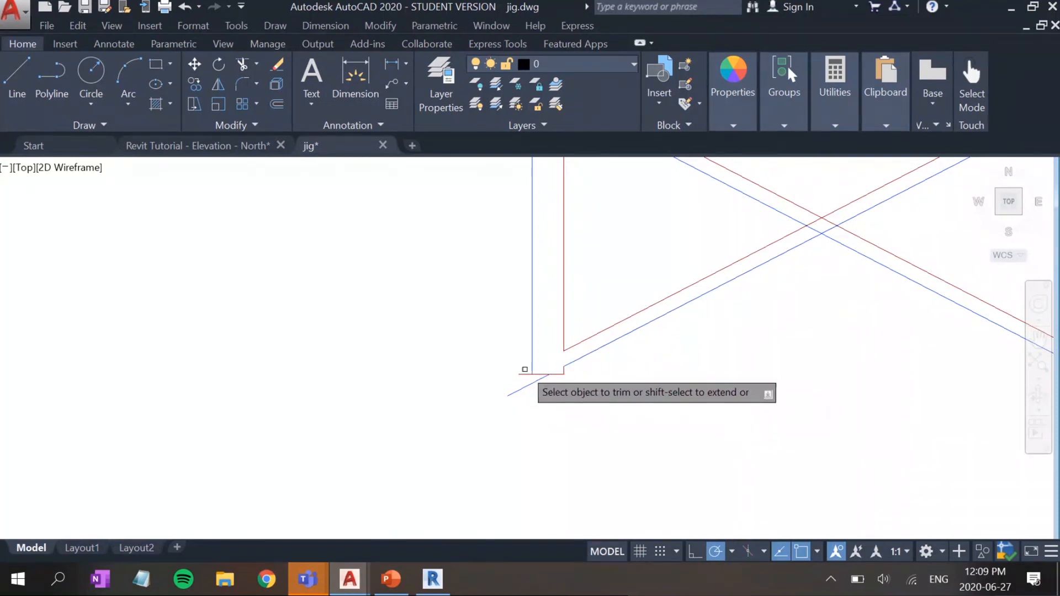
left_click(526, 373)
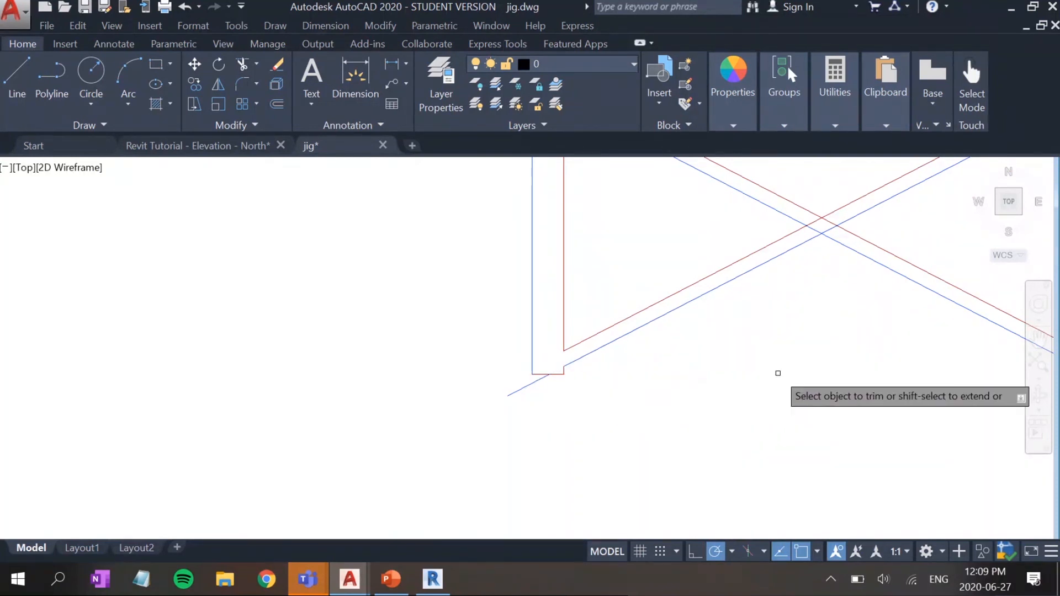
Step: Trim the brace, column edge and base line excess at the right column's foot
middle_click_drag(776, 372, 385, 381)
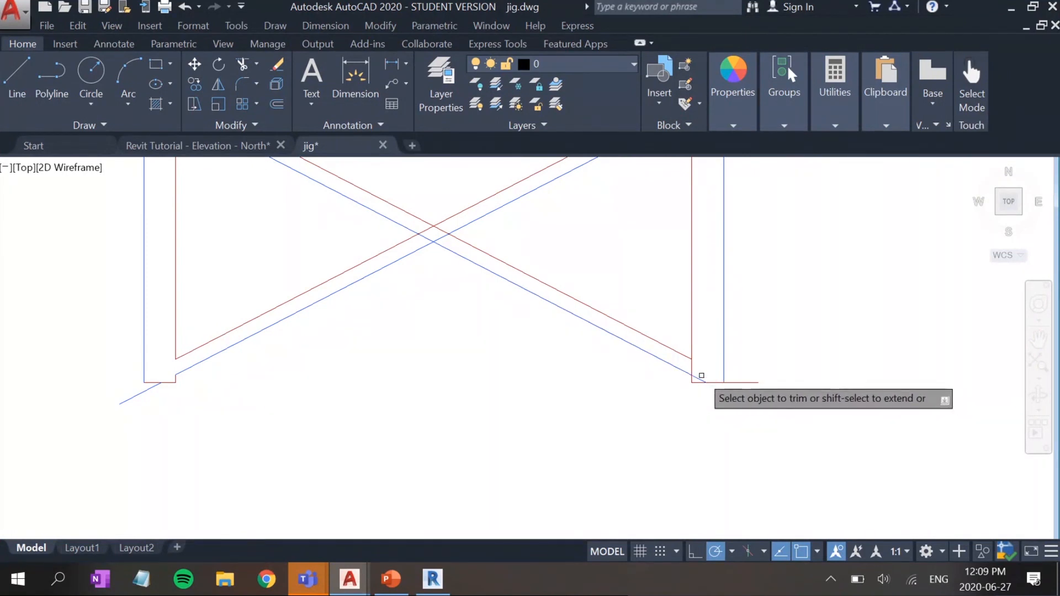
left_click(701, 377)
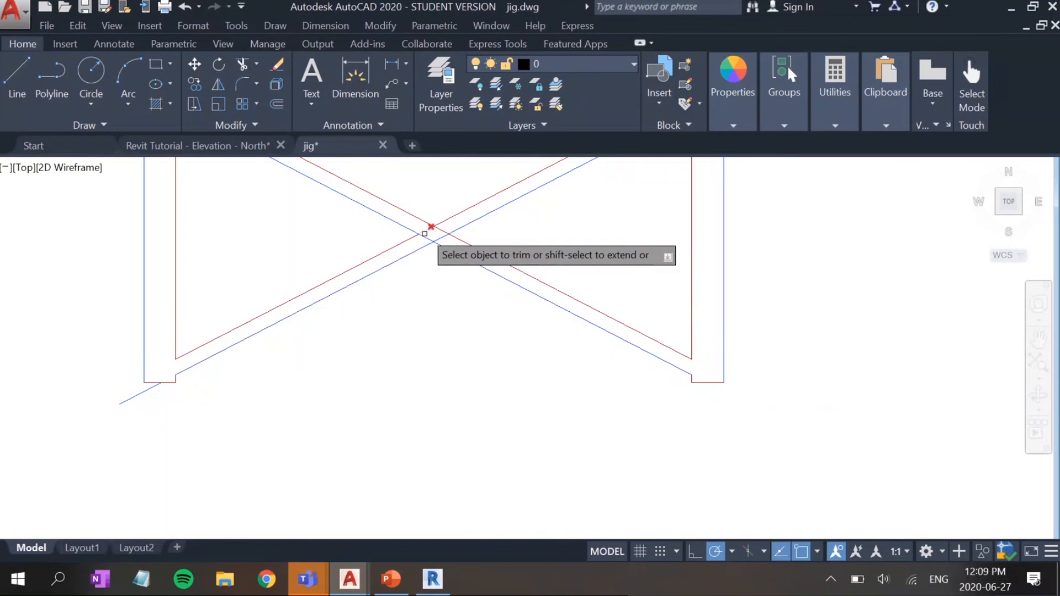
Step: Trim the remaining overlapping brace segments inside the crossing of the lower X-brace
left_click(442, 232)
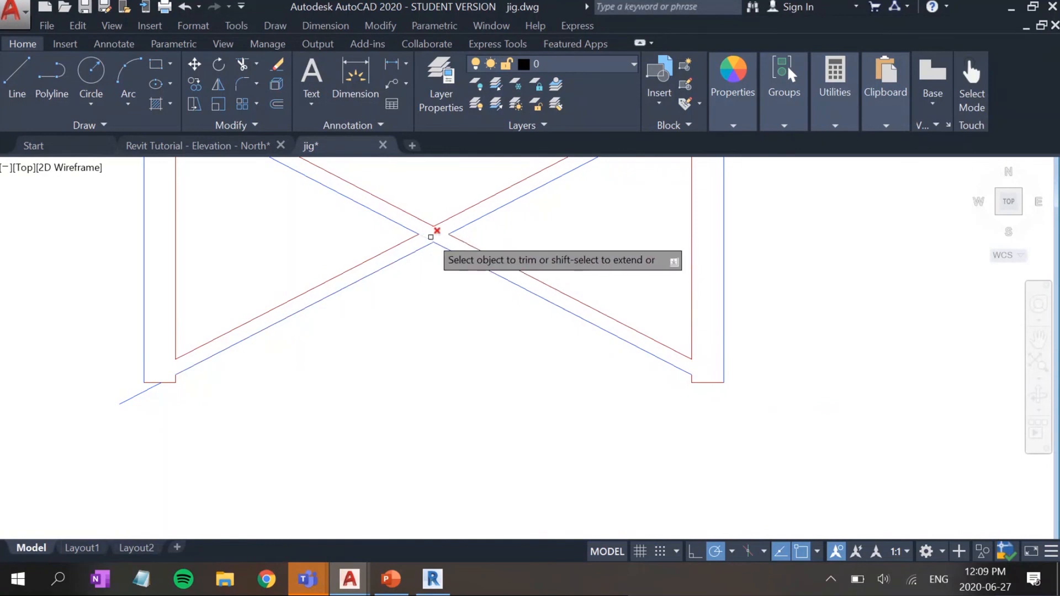
left_click(427, 238)
Step: Trim the top beam line's overhangs beyond the outer edges of both columns
scroll(458, 267, "down", 5)
middle_click_drag(448, 233, 442, 336)
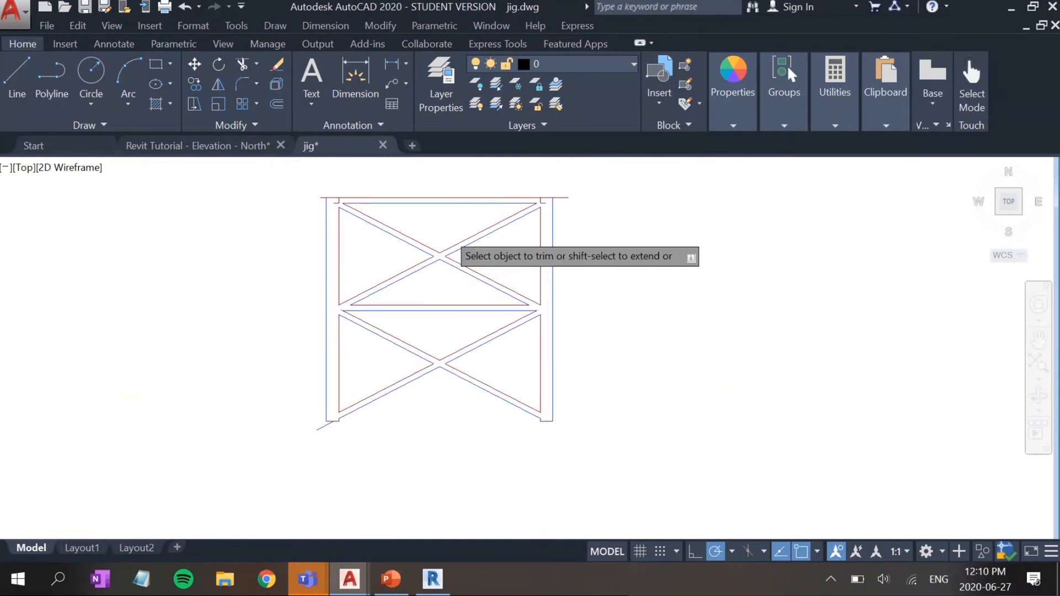
scroll(547, 229, "up", 4)
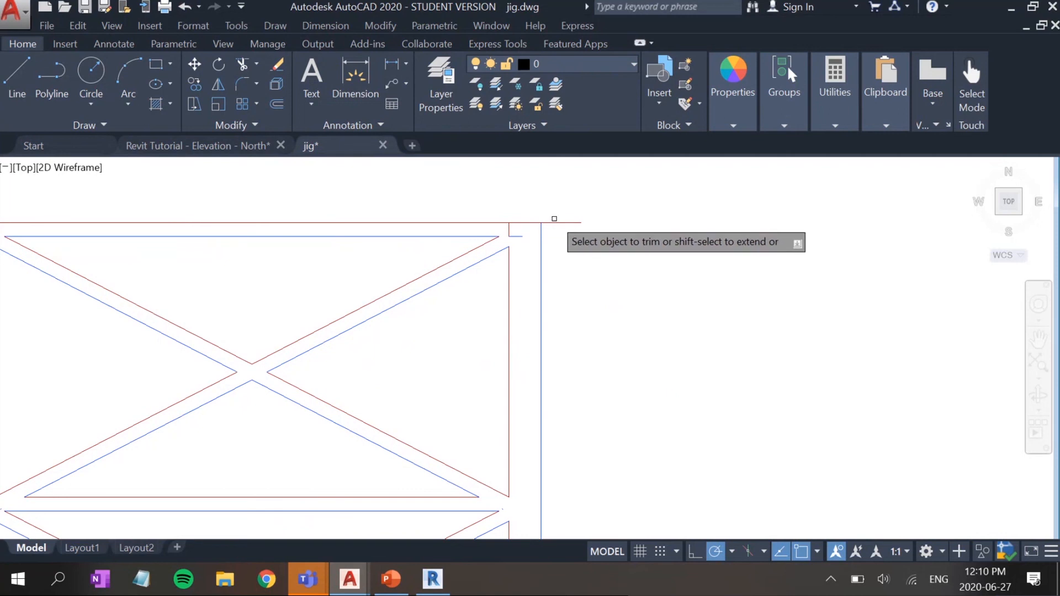
left_click(554, 222)
middle_click_drag(313, 272, 550, 282)
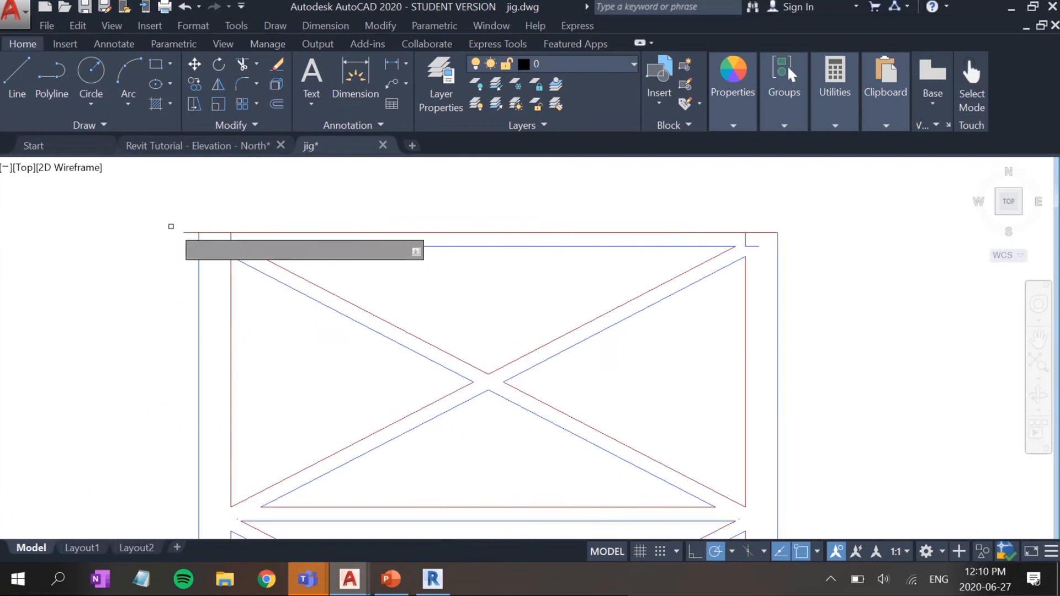
left_click(190, 232)
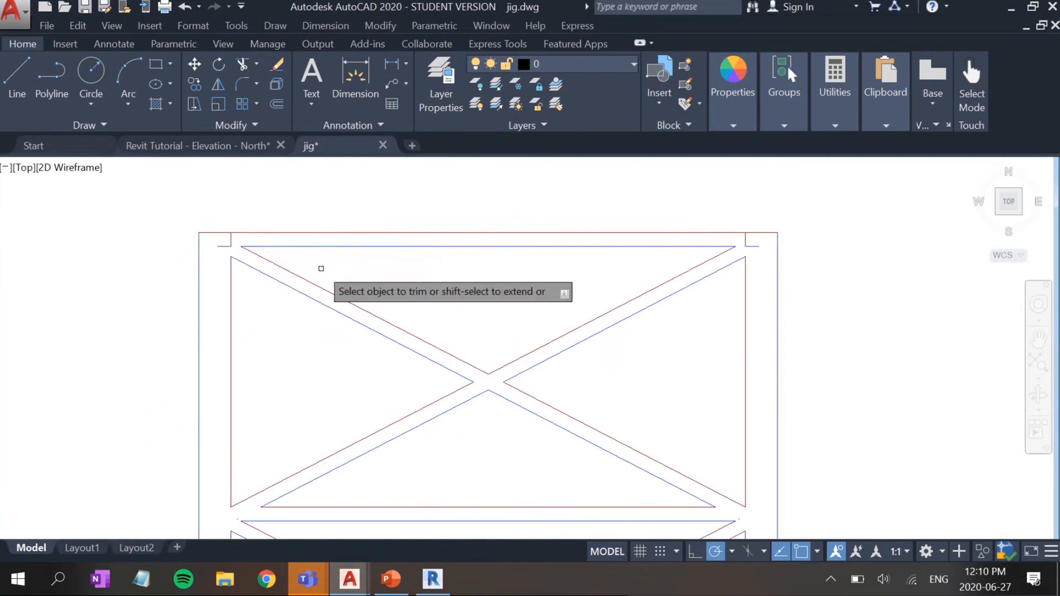
Step: Delete the leftover beam and column stubs inside the frame's two upper corner joints
left_click(238, 243)
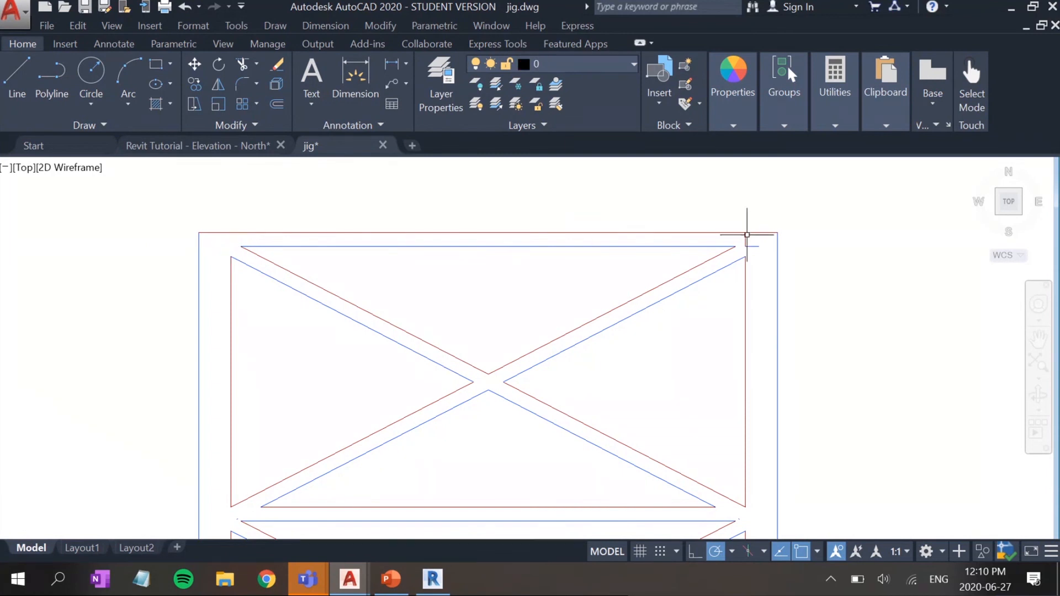
left_click(746, 237)
left_click(754, 246)
key("Delete")
Step: Delete the leftover brace segment projecting below the left column's foot
middle_click_drag(504, 397, 528, 205)
middle_click_drag(612, 389, 617, 210)
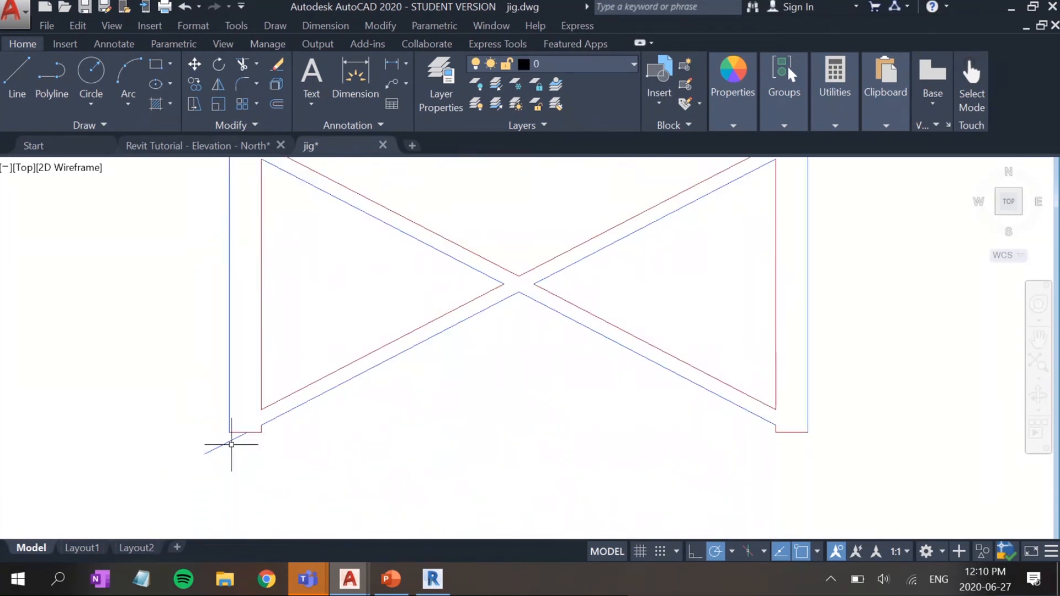
left_click(230, 440)
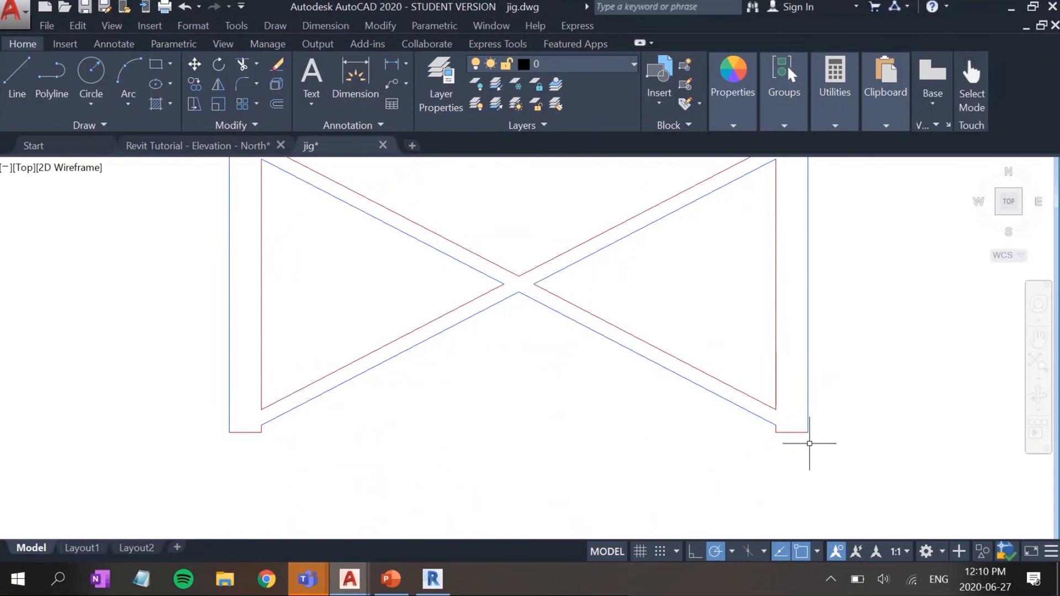
scroll(899, 330, "down", 2)
scroll(899, 330, "down", 2)
mouse_move(899, 287)
middle_mouse_down()
mouse_move(679, 407)
mouse_move(657, 379)
middle_mouse_up()
scroll(723, 337, "down", 1)
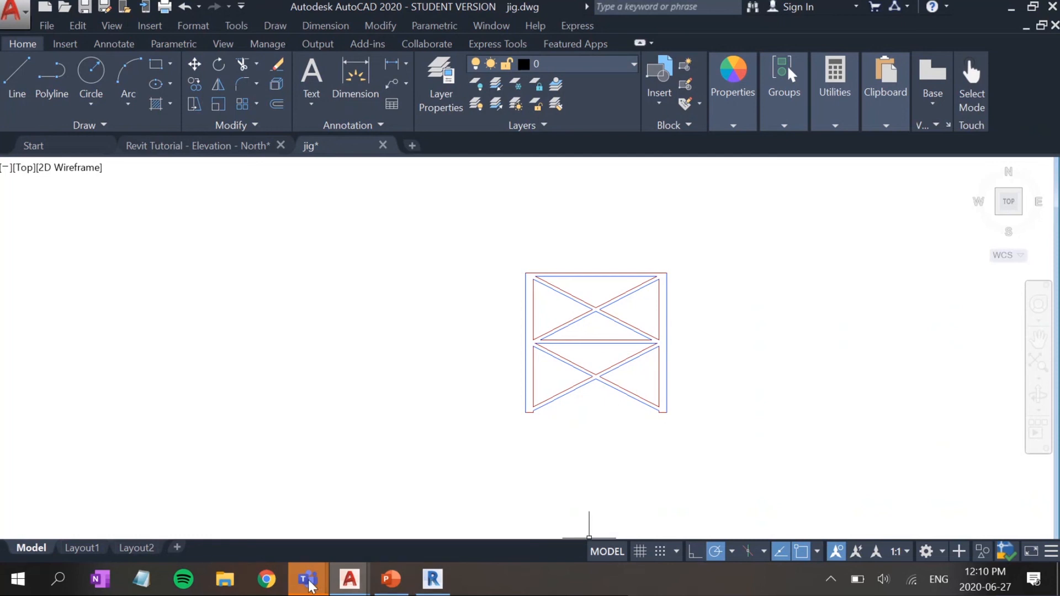
mouse_move(310, 585)
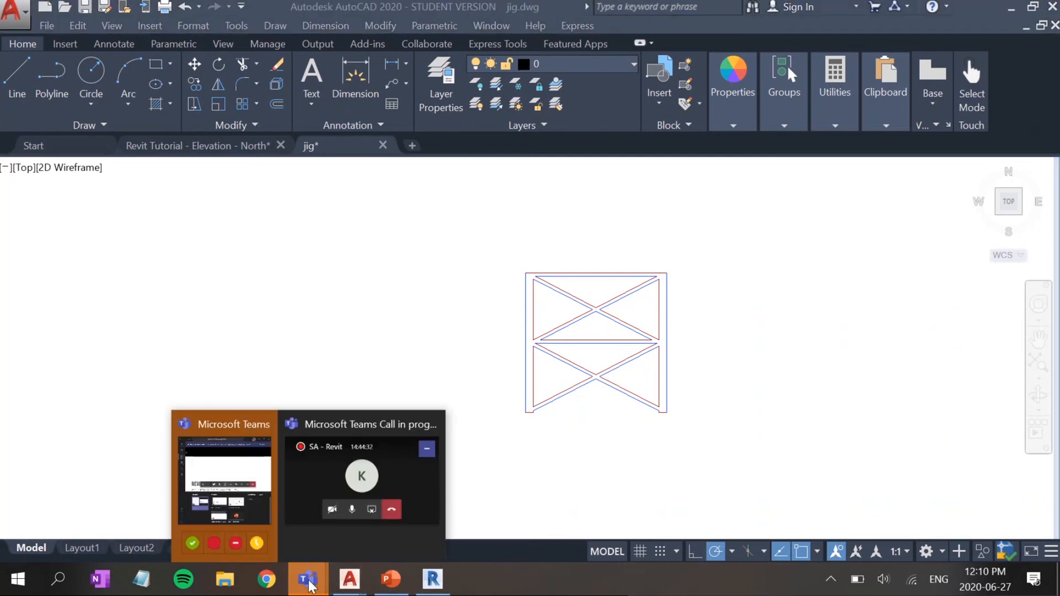
mouse_move(342, 517)
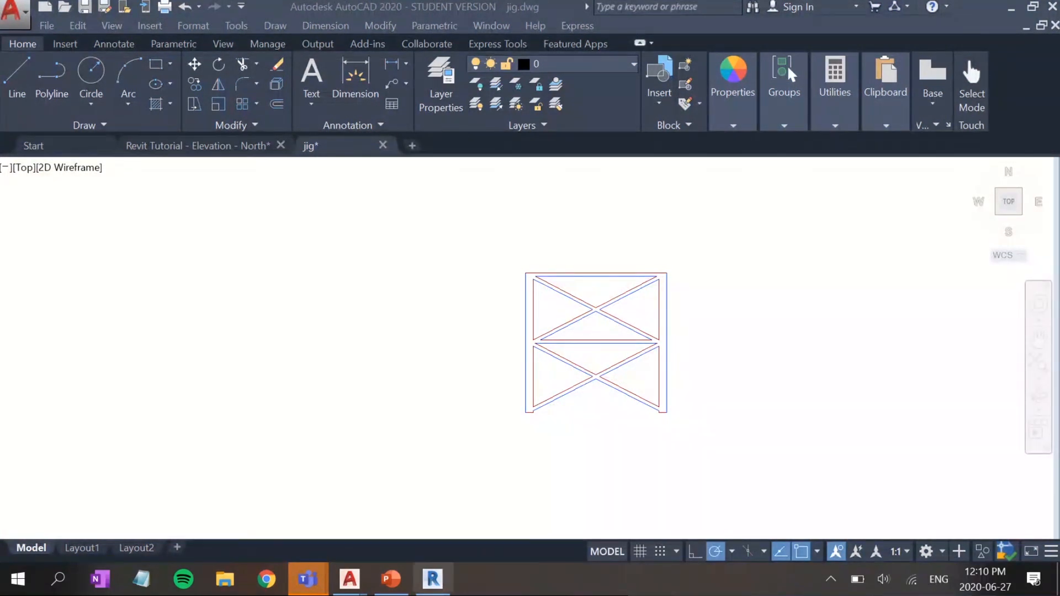
Step: Switch to Revit and show the timber frame project in its default 3D view
left_click(431, 585)
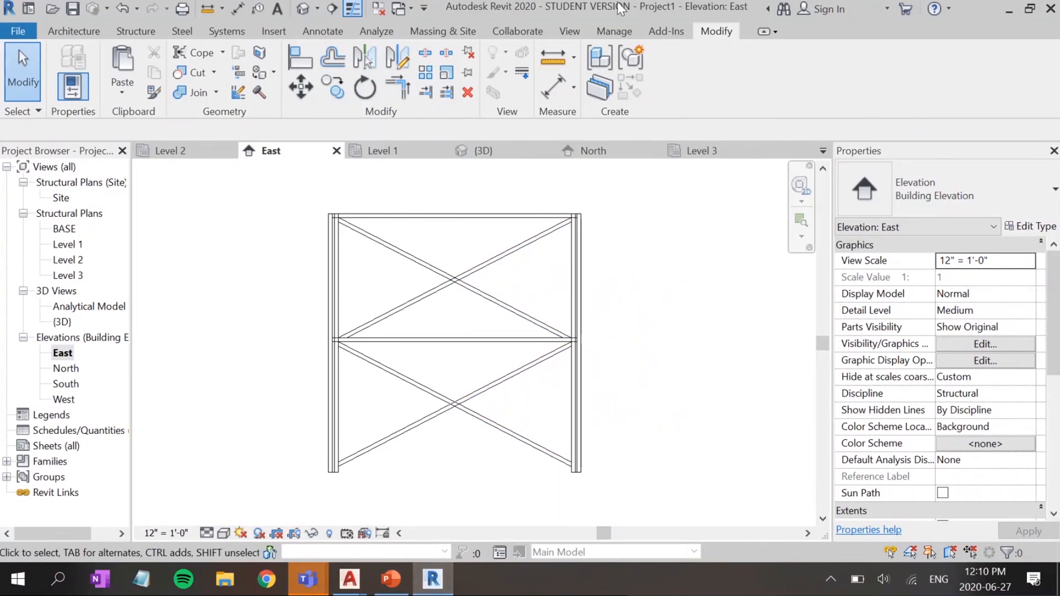
left_click(303, 10)
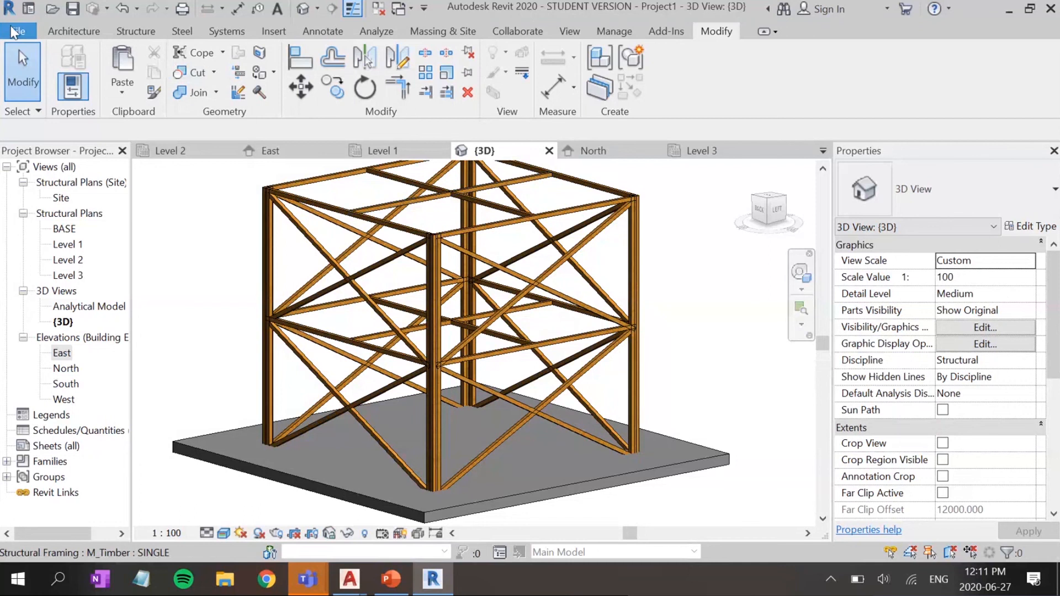
Step: Open the project file "Competition Tower no floors" from the Revit folder inside UTSD > 2020
left_click(15, 32)
left_click(51, 149)
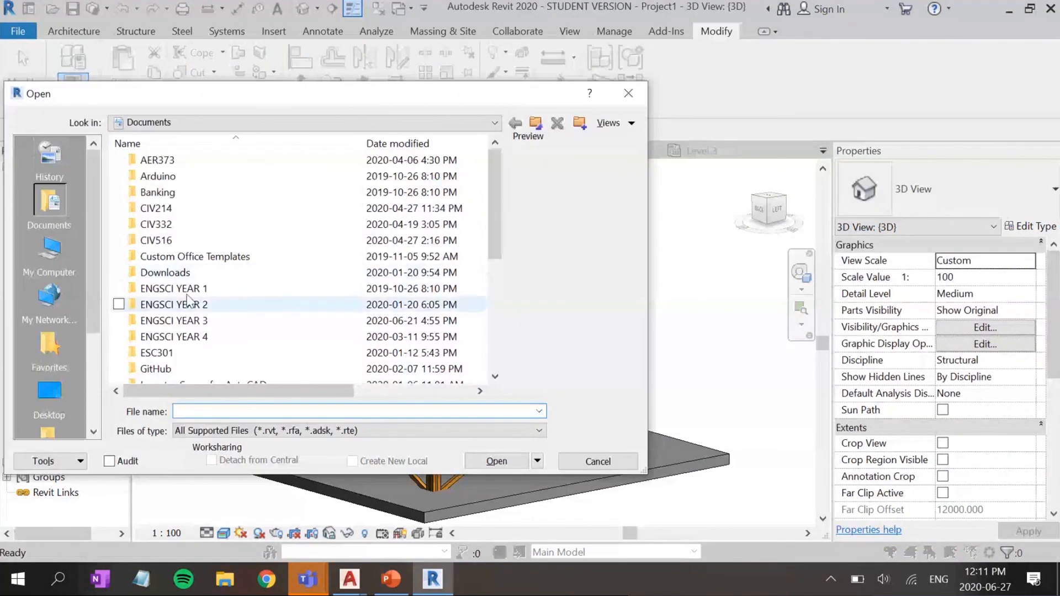
scroll(138, 309, "down", 5)
left_click(159, 305)
double_click(159, 305)
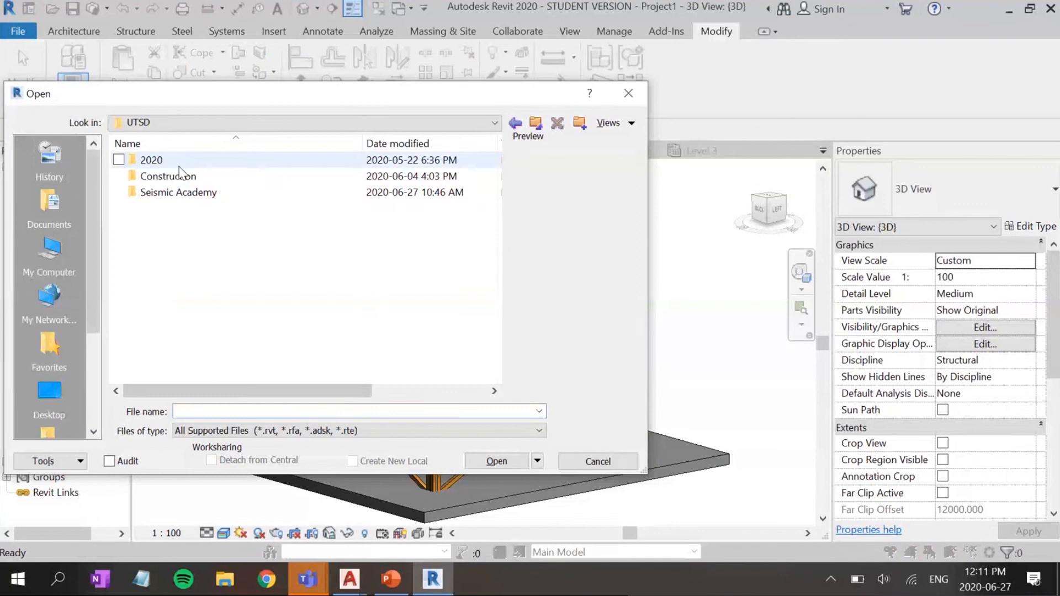
double_click(175, 166)
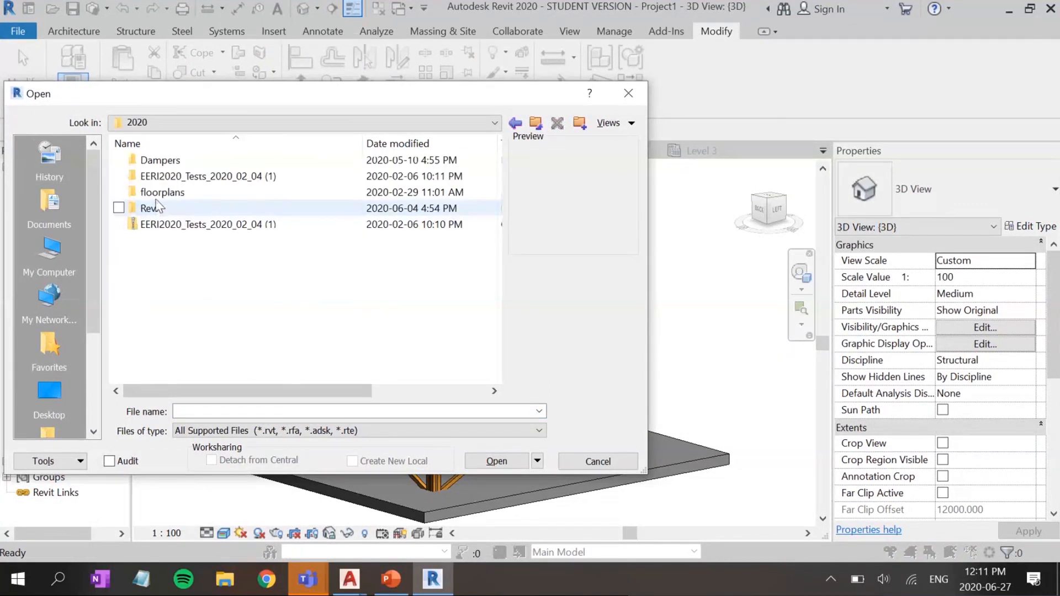
double_click(172, 210)
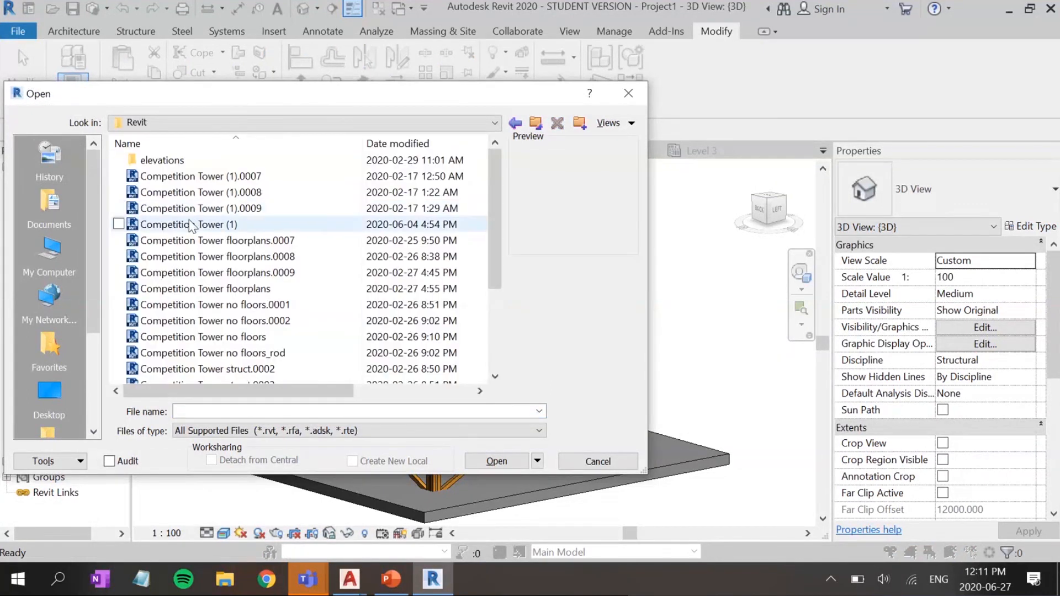
left_click(198, 337)
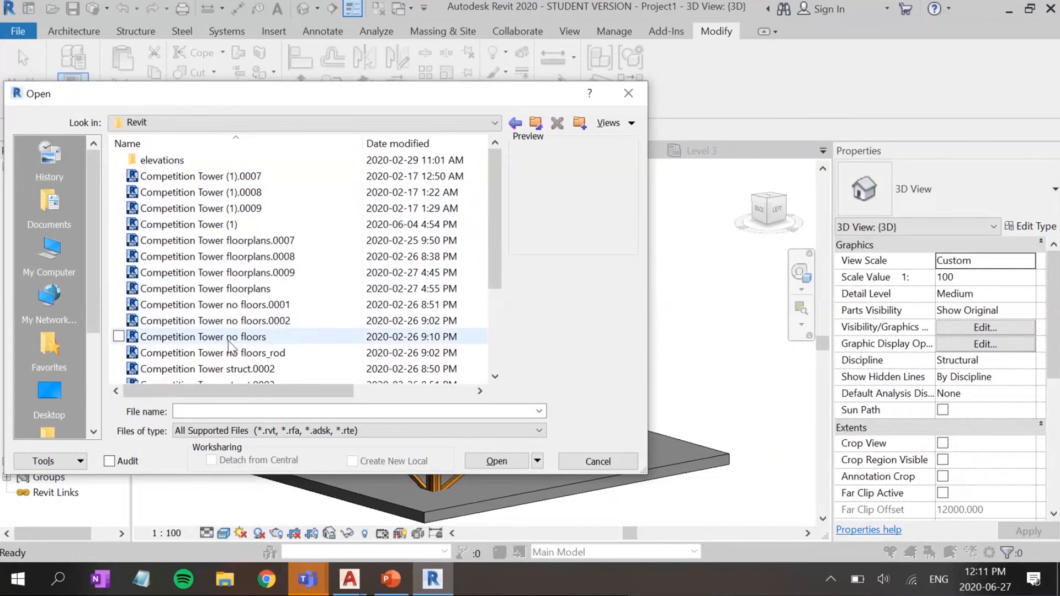
left_click(497, 461)
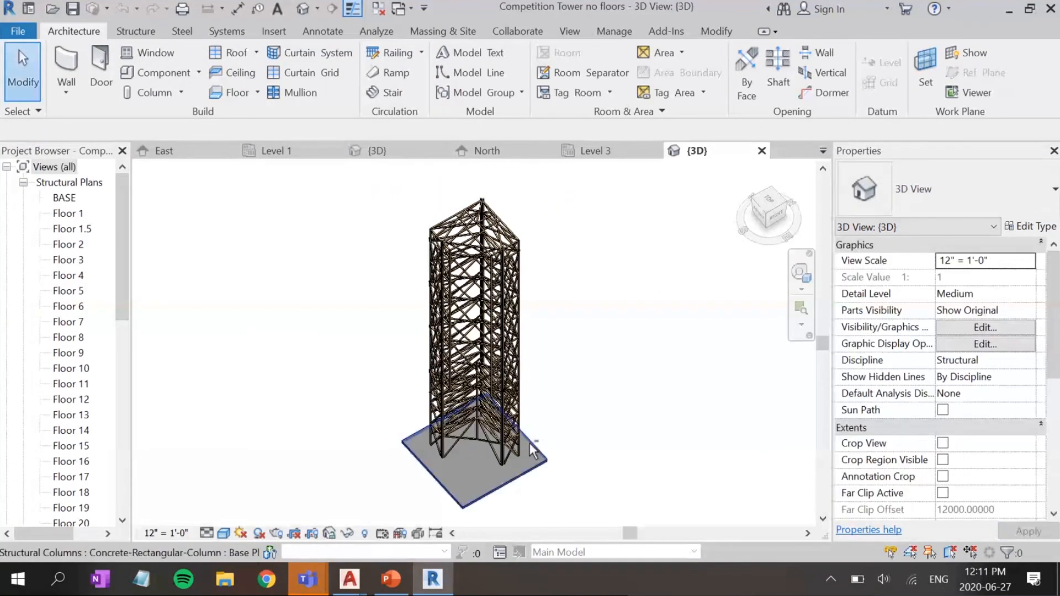
Step: Examine the competition tower's structural framing in 3D from several sides and from above, including its bracing up close
middle_click_drag(539, 441, 248, 350, "shift")
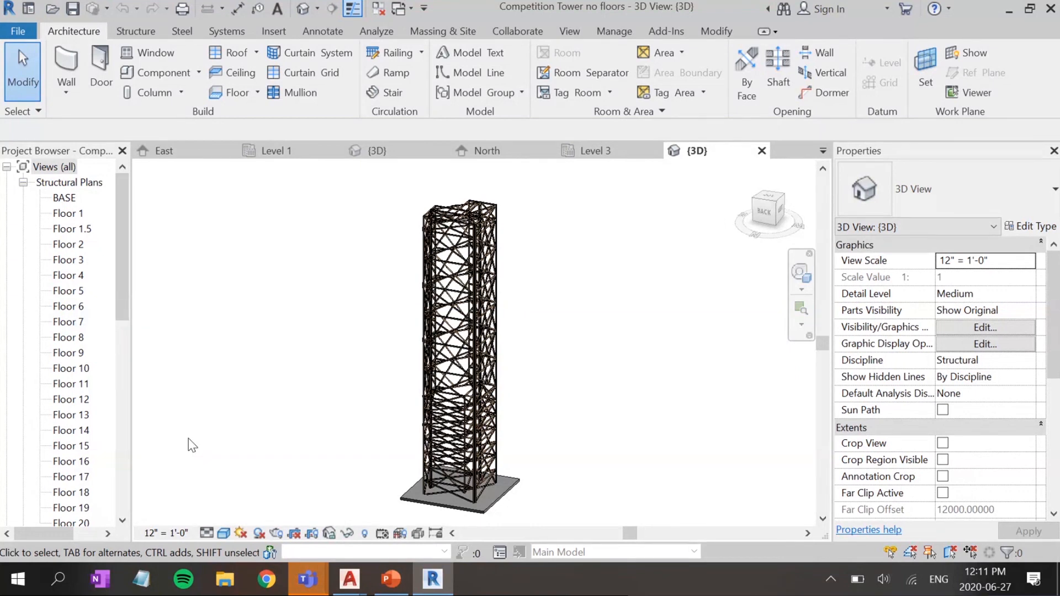
middle_click_drag(469, 353, 528, 374, "shift")
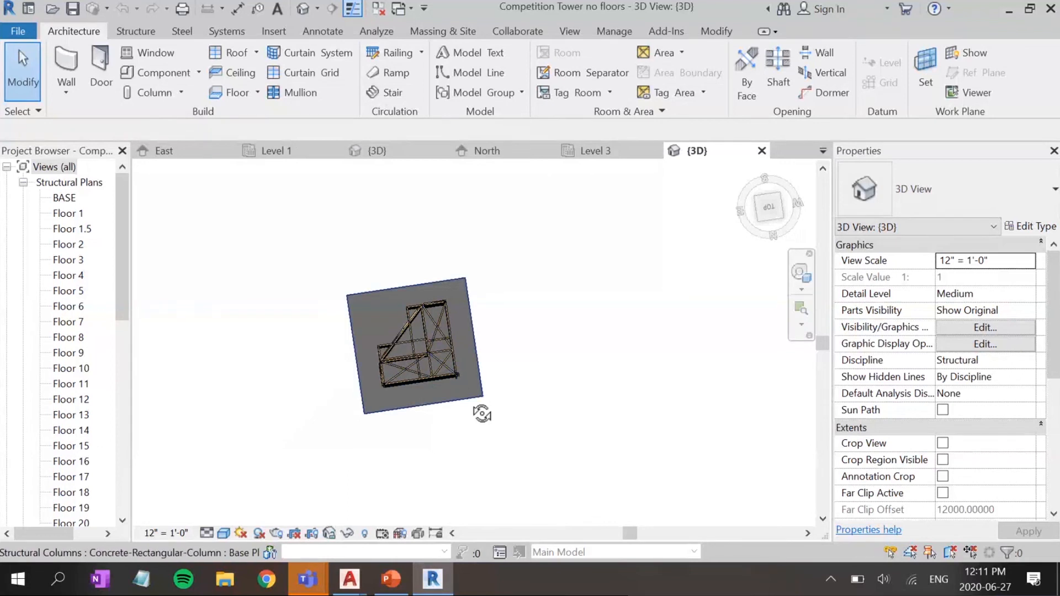
middle_click_drag(482, 413, 622, 194, "shift")
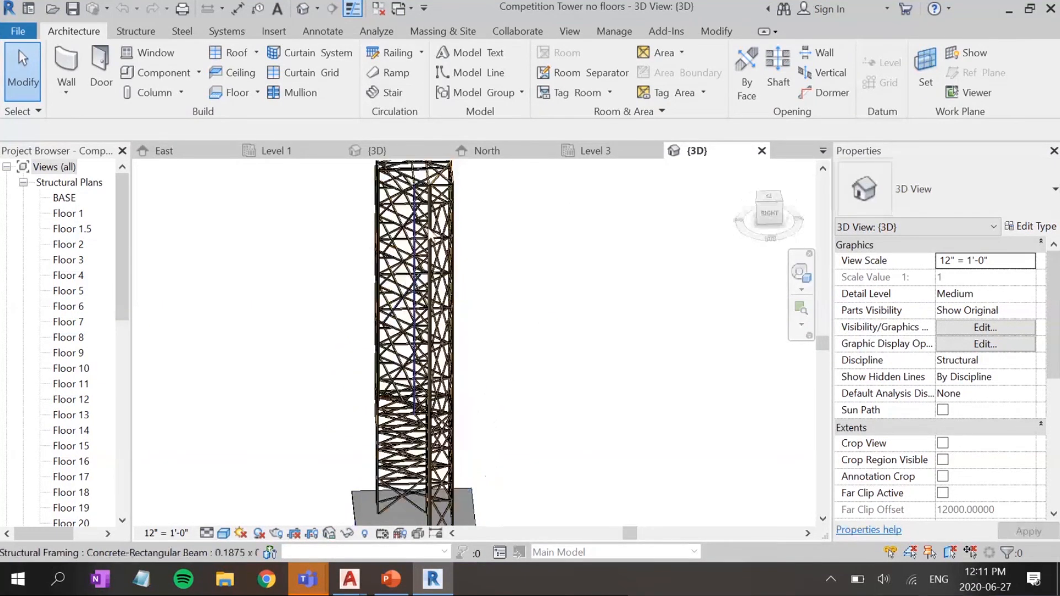
middle_click_drag(456, 410, 539, 339, "shift")
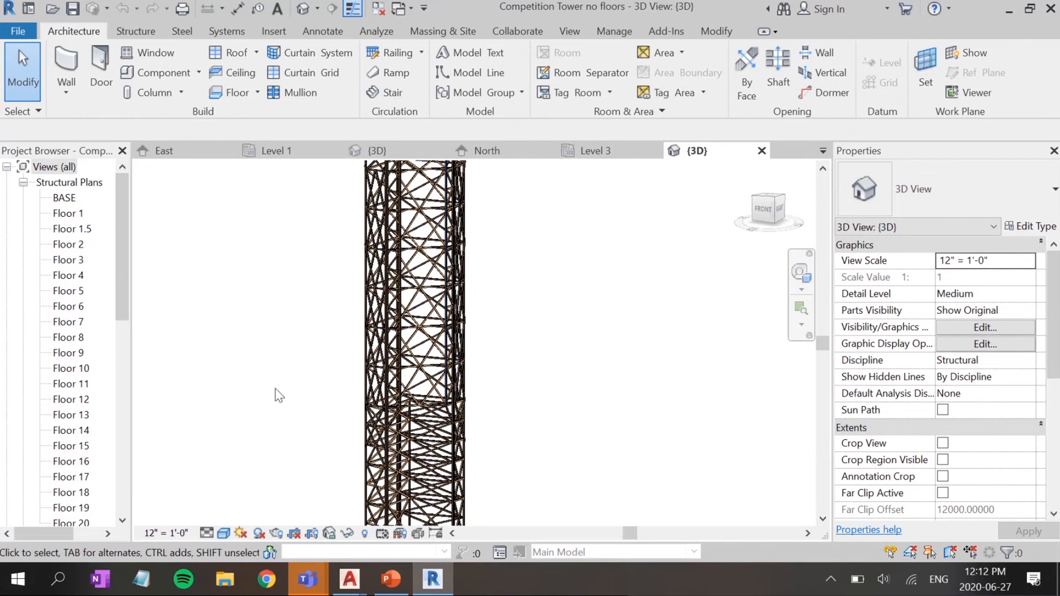
middle_click_drag(442, 397, 440, 412, "shift")
scroll(409, 386, "up", 5)
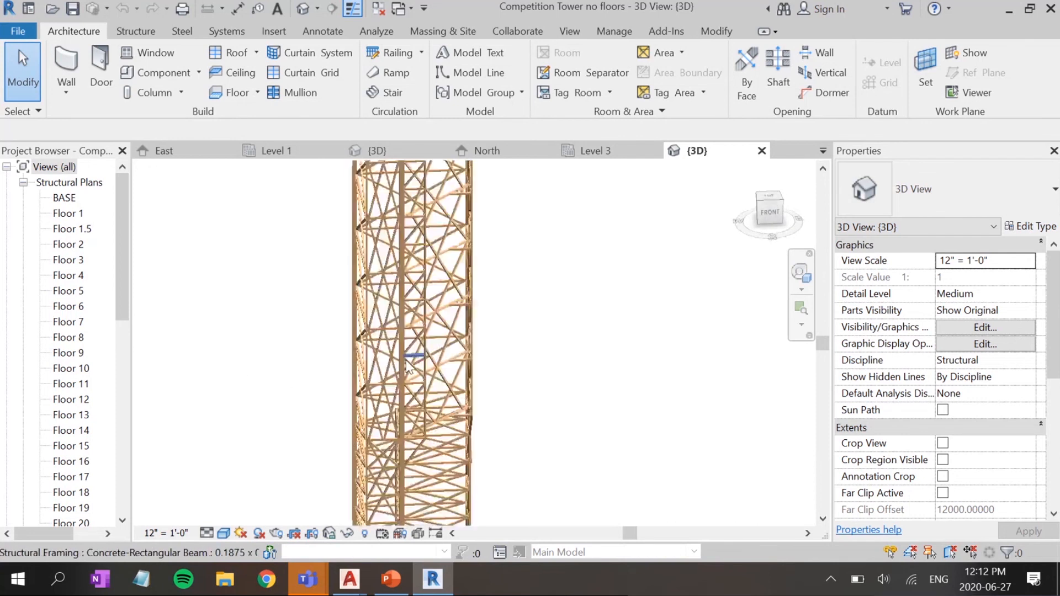
scroll(366, 353, "up", 3)
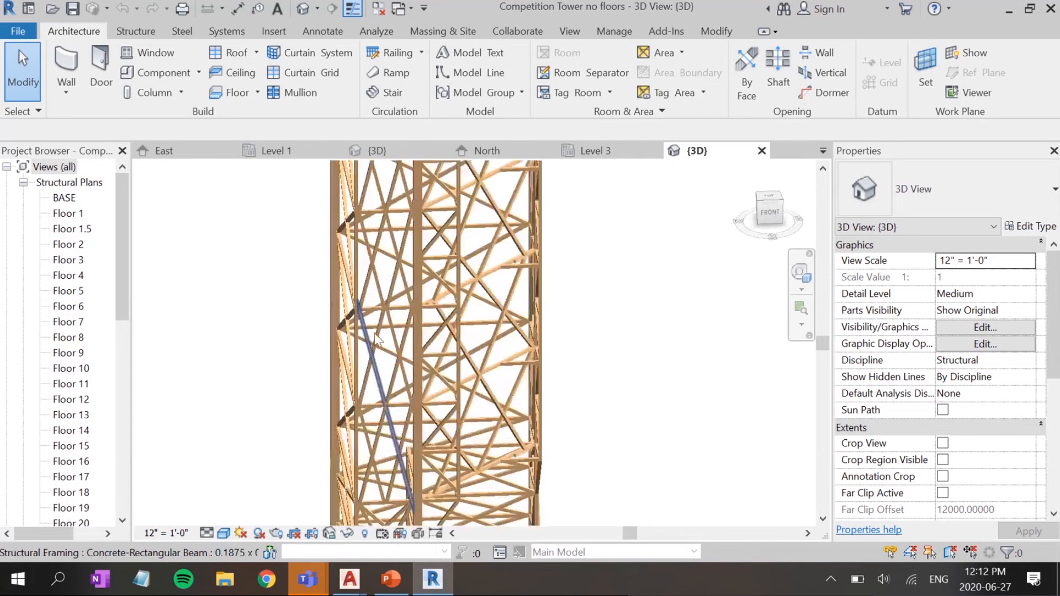